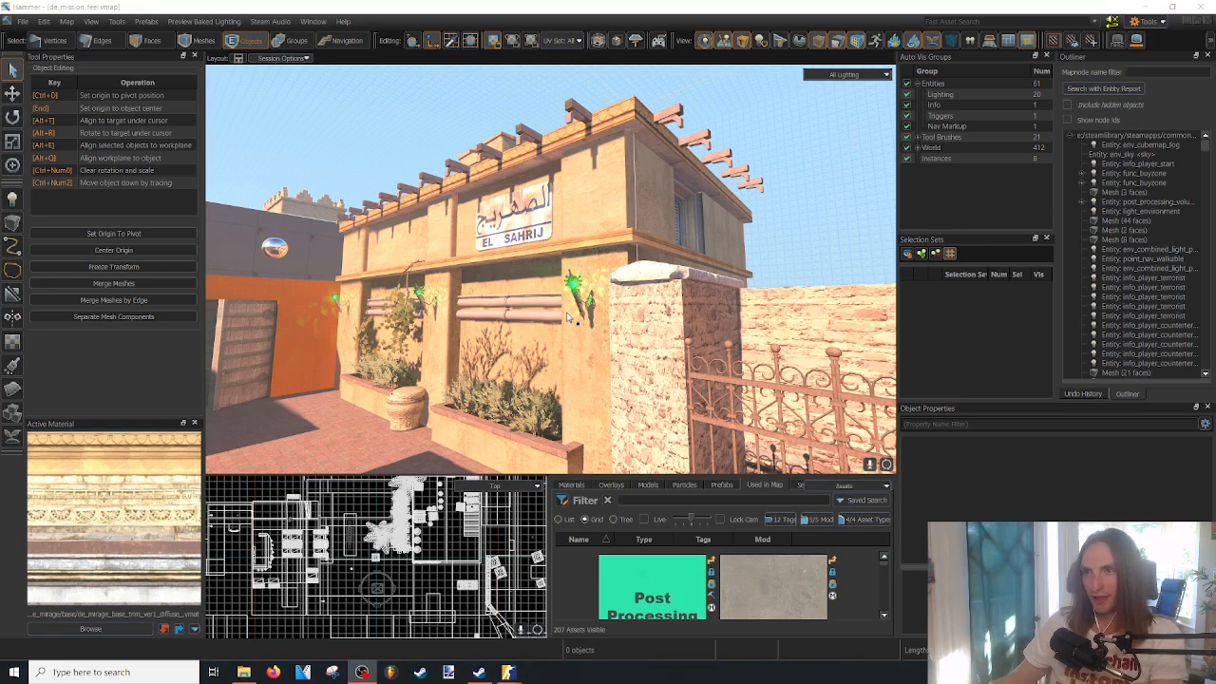
- Examine the finished El Sahrij building facade and the surrounding streets of the map in the 3D view
right_click_drag(604, 302, 603, 302)
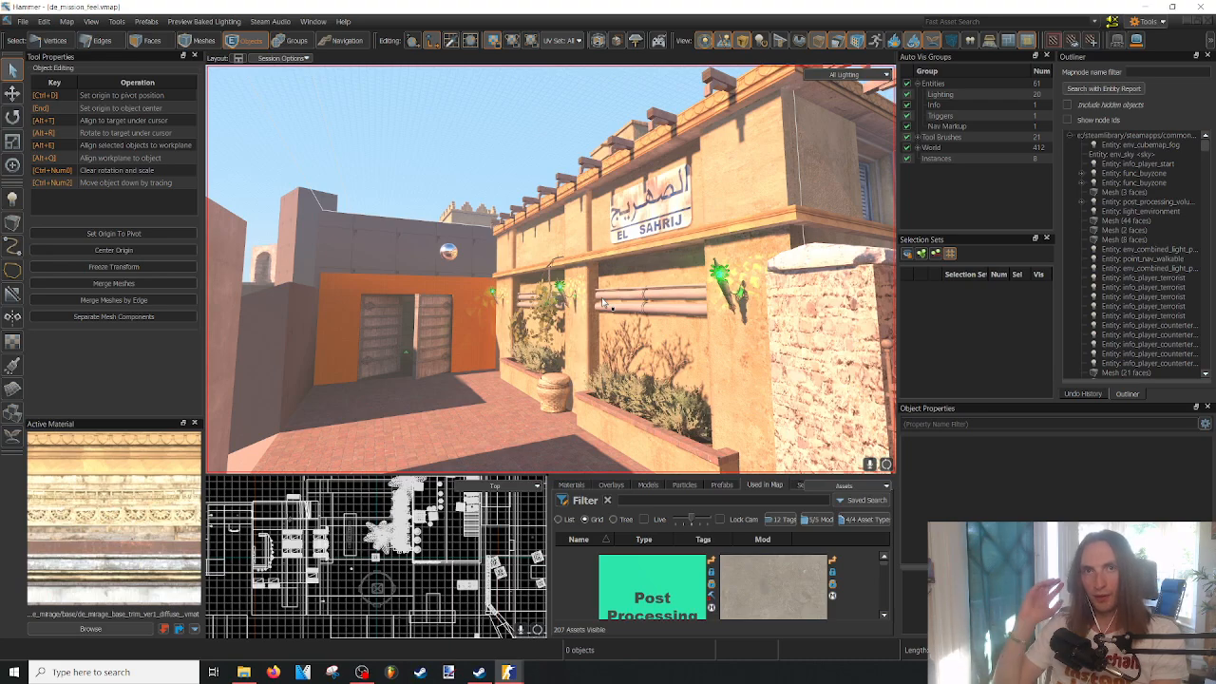
right_click_drag(602, 302, 619, 298)
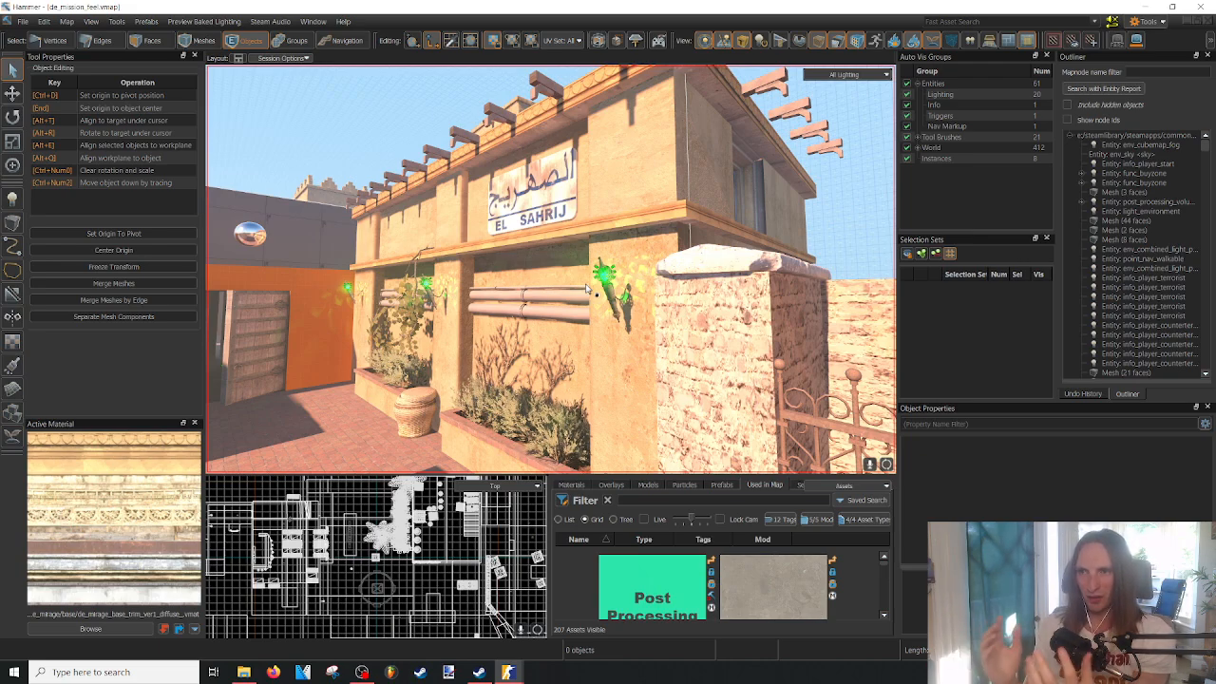
left_click(725, 46)
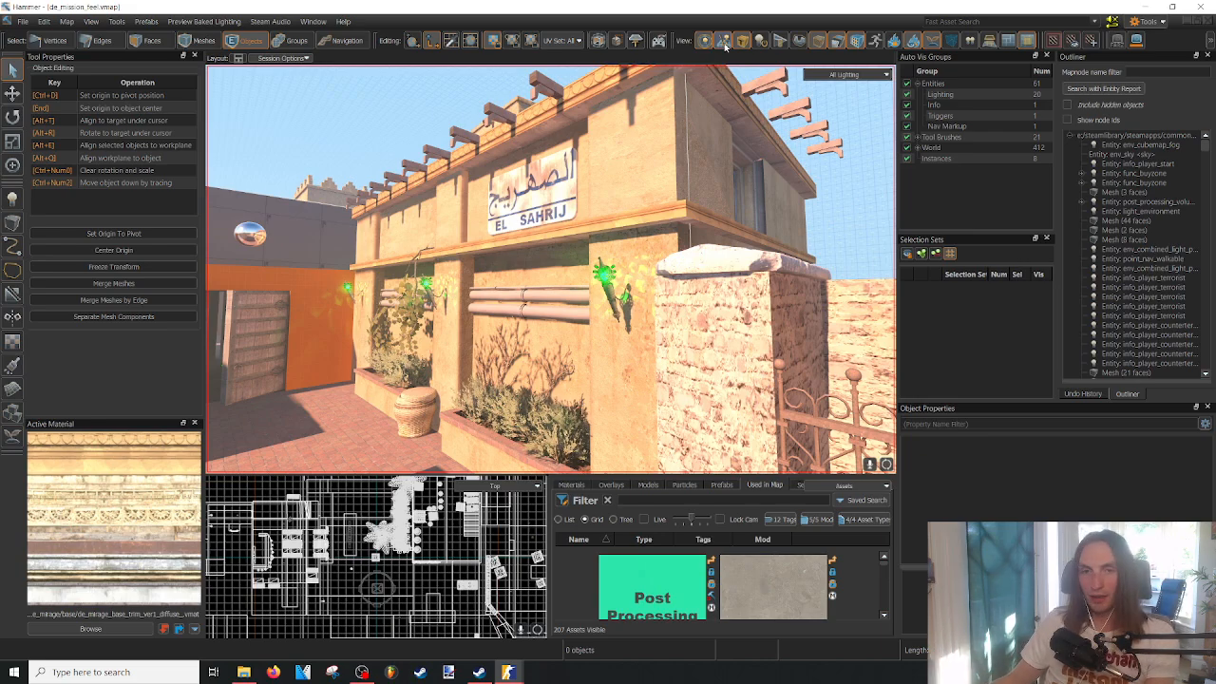
left_click(725, 46)
key("s")
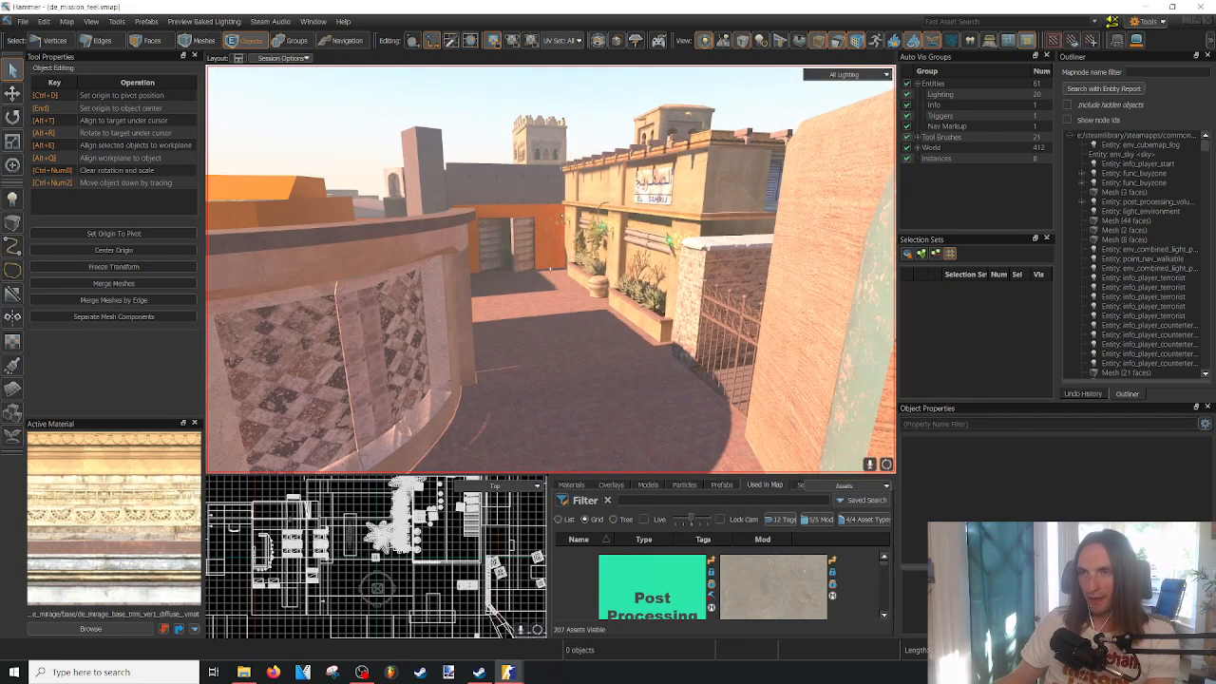
key("w")
key("s")
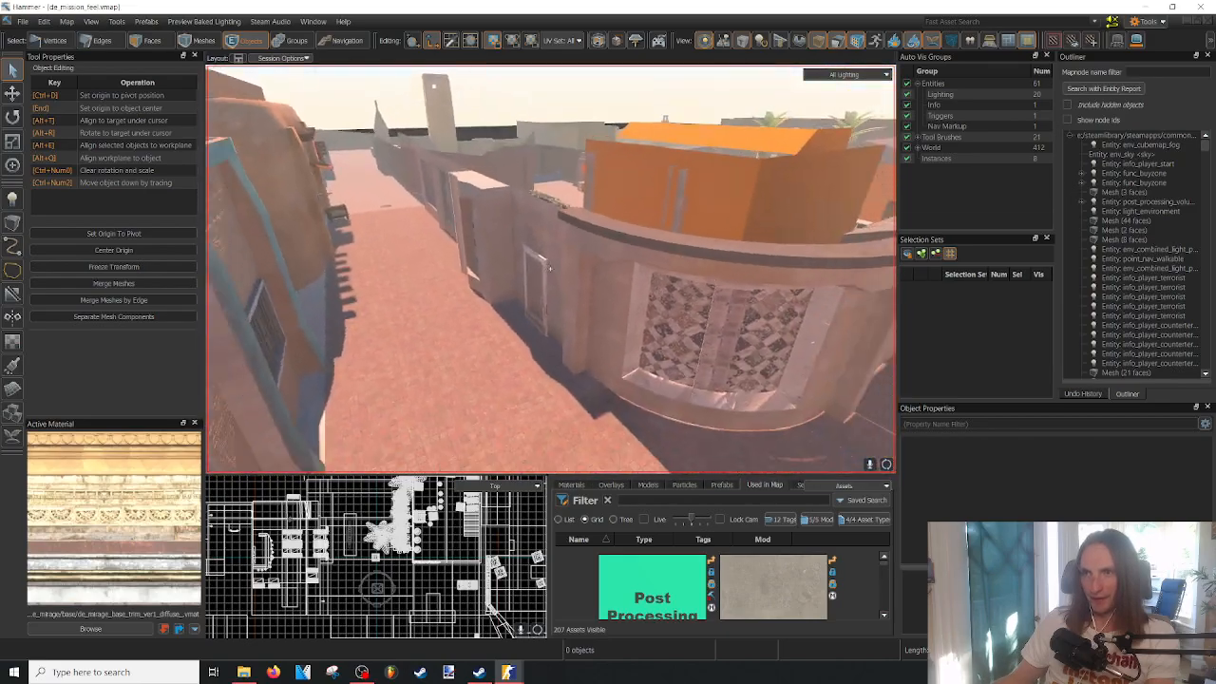
key("w")
key("w")
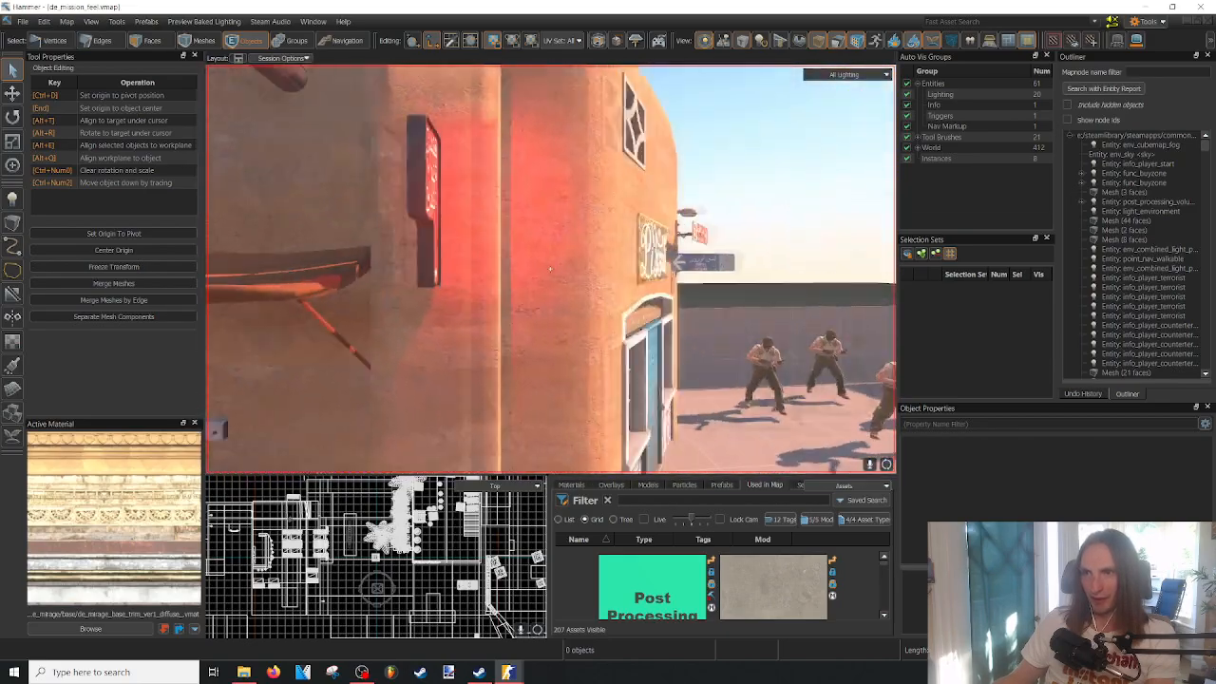
key("w")
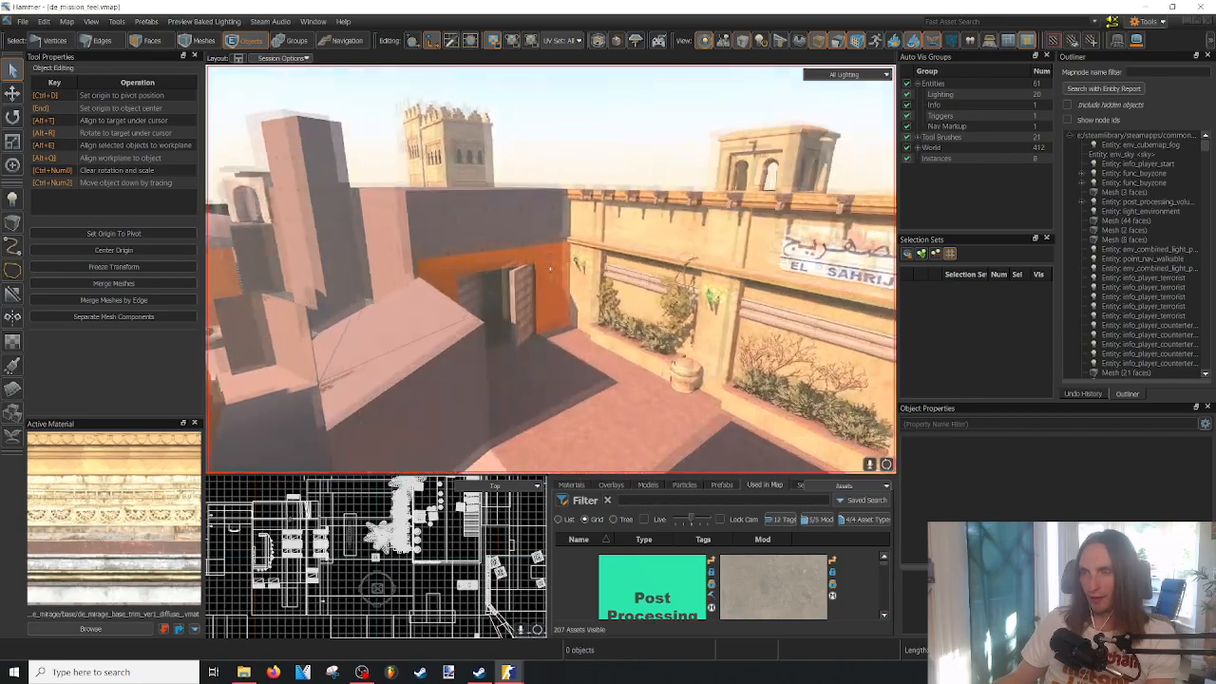
key("s")
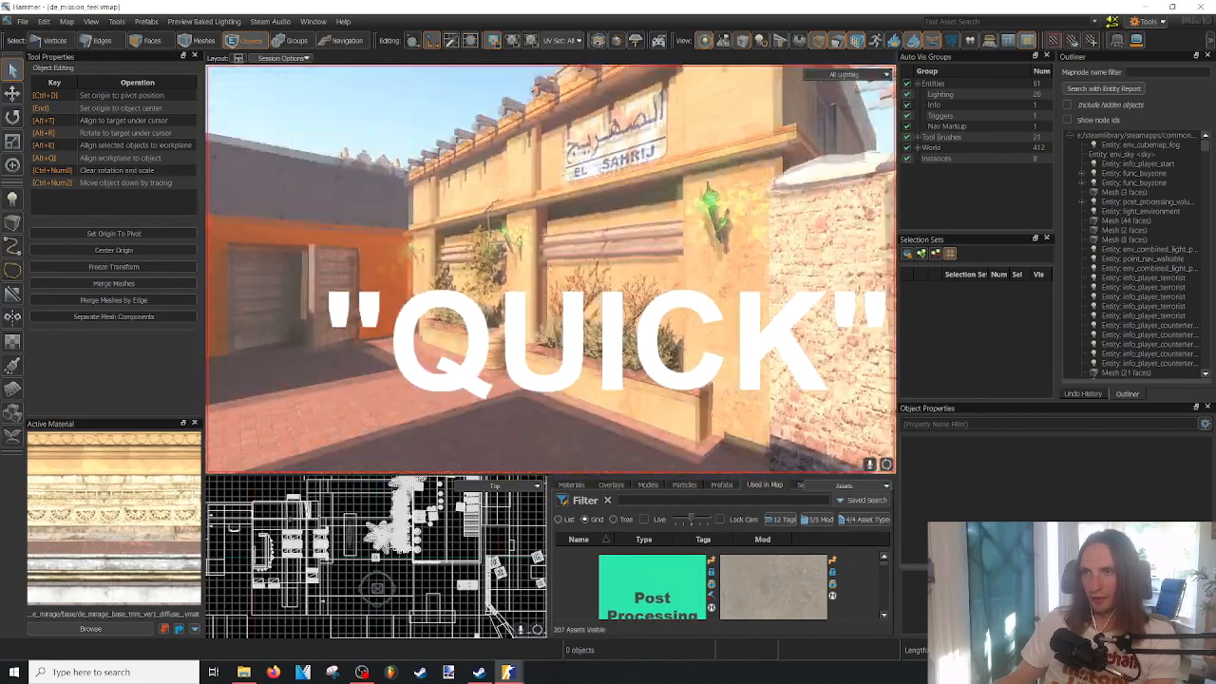
key("s")
key("w")
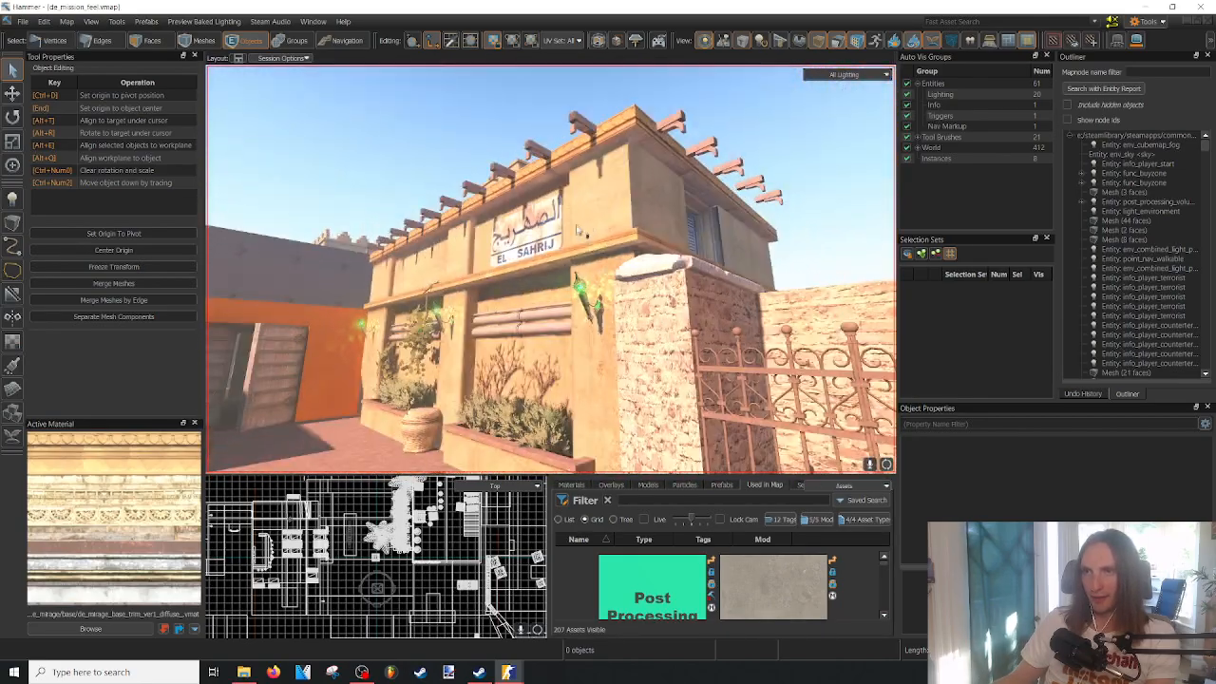
key("w")
right_click_drag(596, 231, 561, 257)
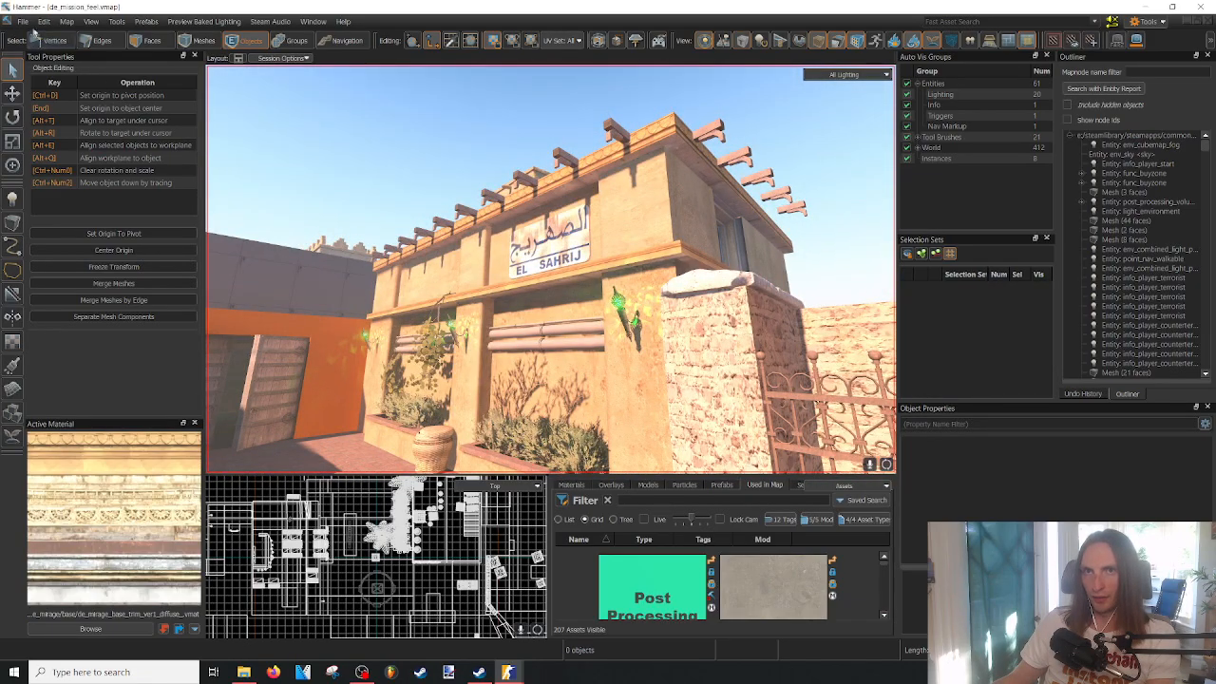
- Open the recently used map de_mission_feeltut2.vmap
left_click(22, 21)
mouse_move(72, 90)
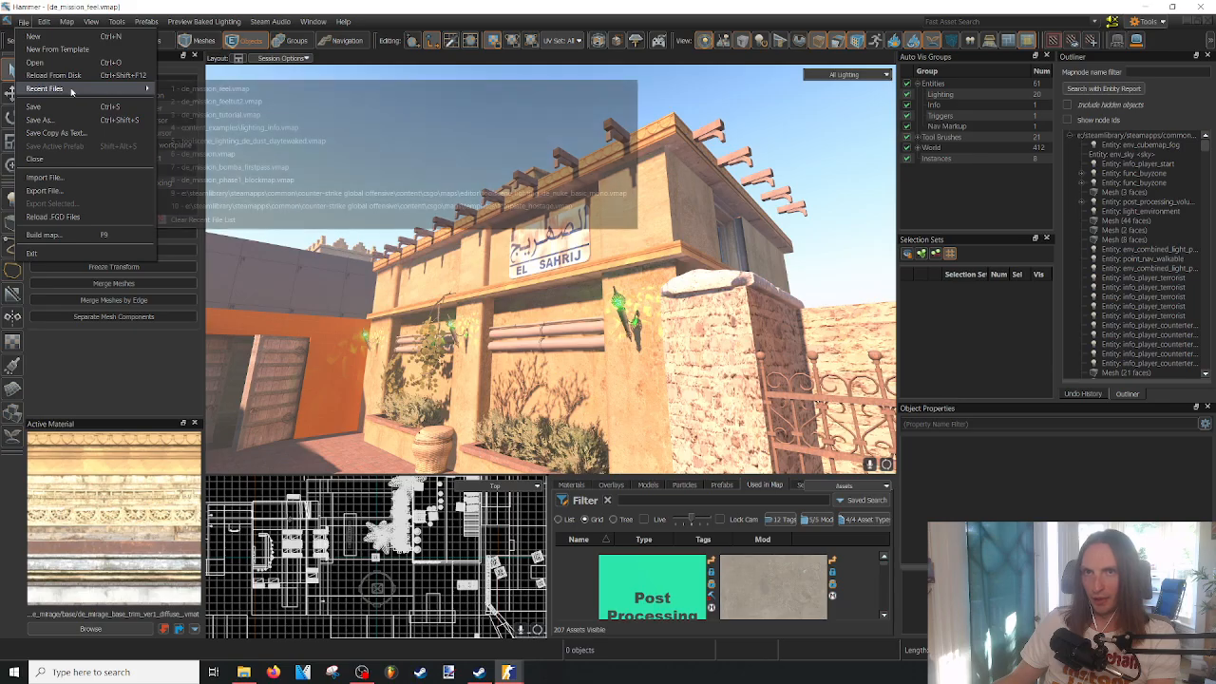
left_click(257, 103)
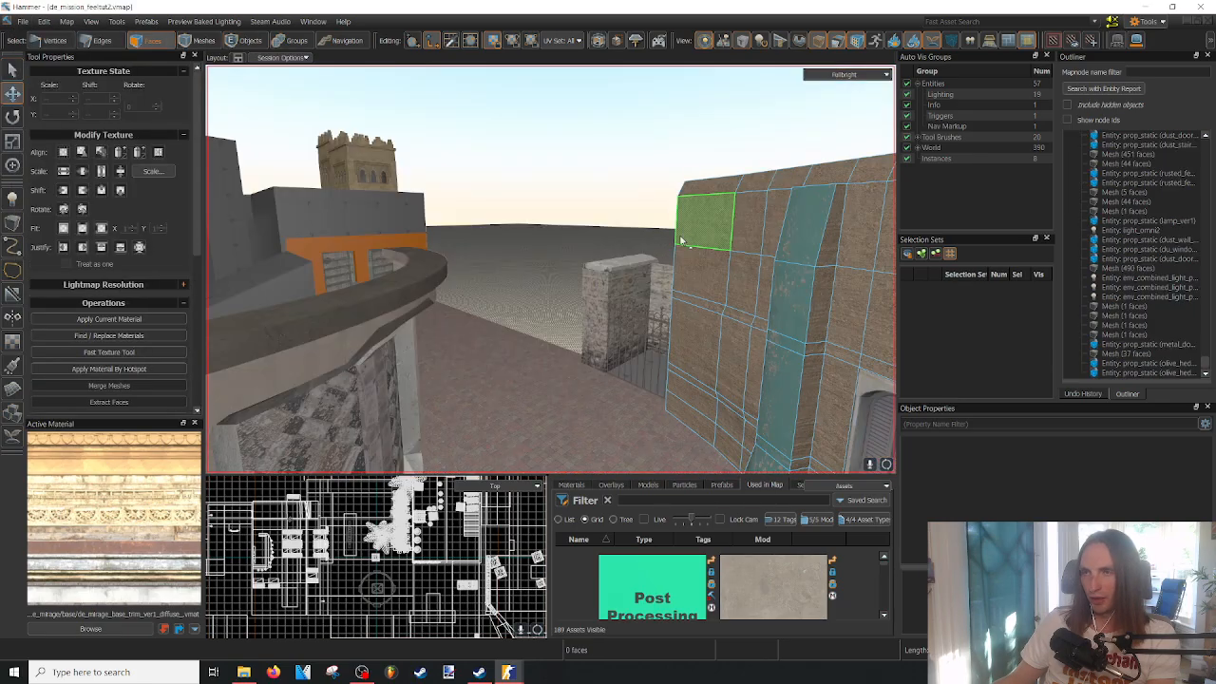
- Make hr_dust_mudbrick_bricks_01 the active material and go to the empty plot beside the stone gate pillar
right_click_drag(550, 270, 549, 270)
left_click(603, 267)
left_click(559, 356)
right_click_drag(566, 355, 549, 269)
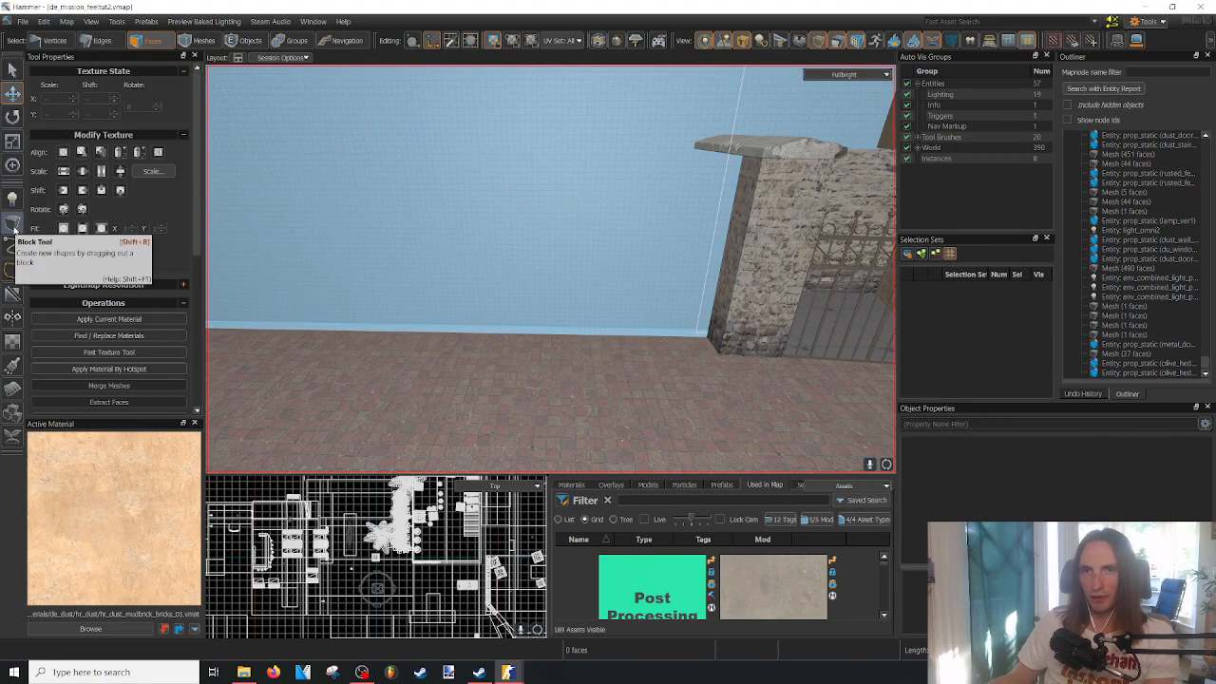
- Create a block about 40 wide, 128 long and 56 high on the pavement beside the stone gate pillar
left_click(12, 224)
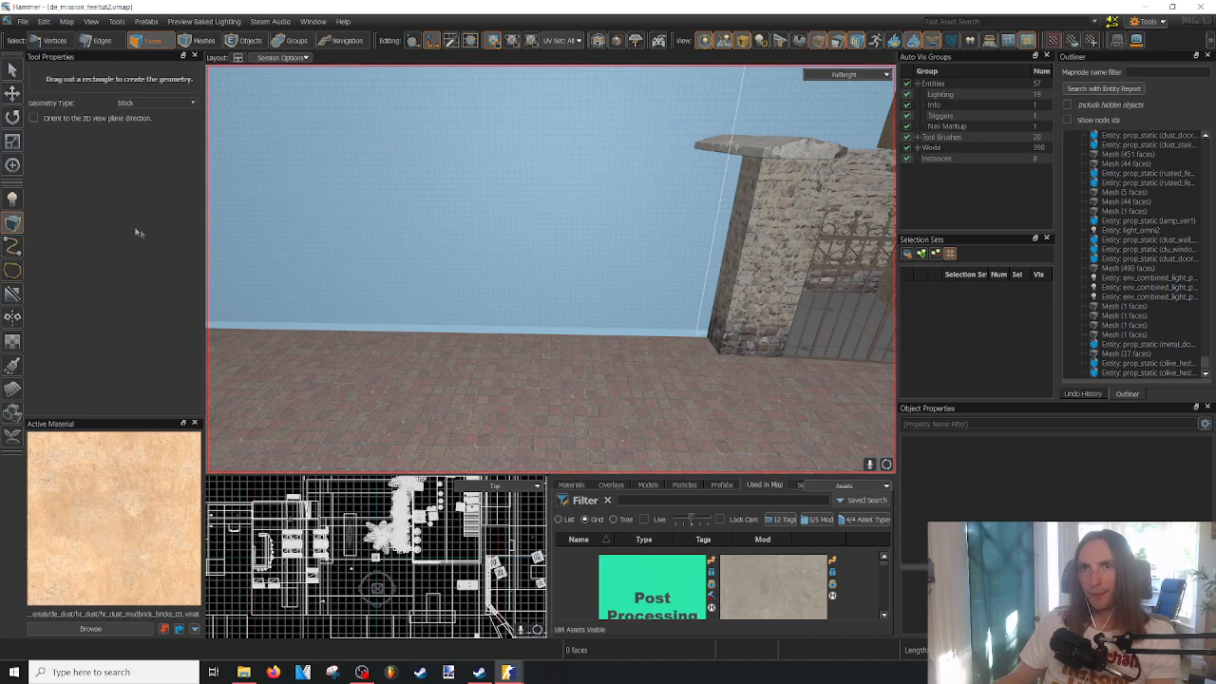
left_click(19, 77)
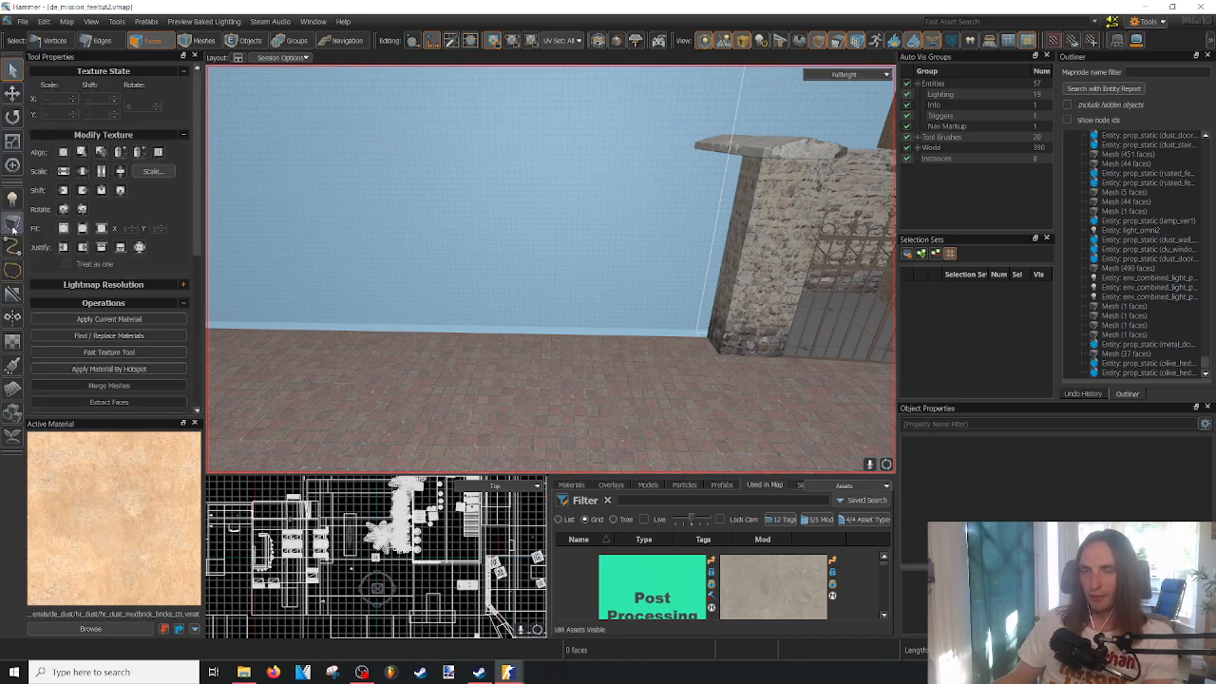
left_click(12, 224)
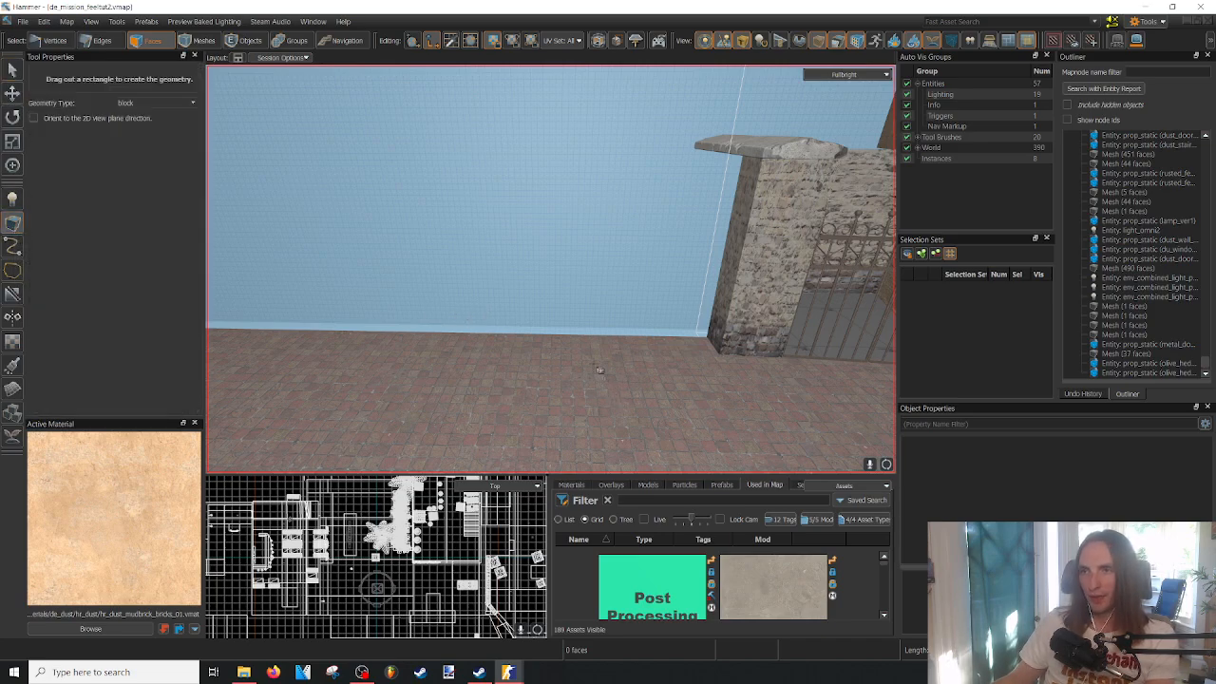
left_click_drag(531, 335, 701, 368)
right_click_drag(701, 368, 608, 367)
key("w")
key("s")
left_click_drag(525, 320, 524, 237)
key("s")
right_click_drag(523, 238, 597, 303)
key("w")
key("Return")
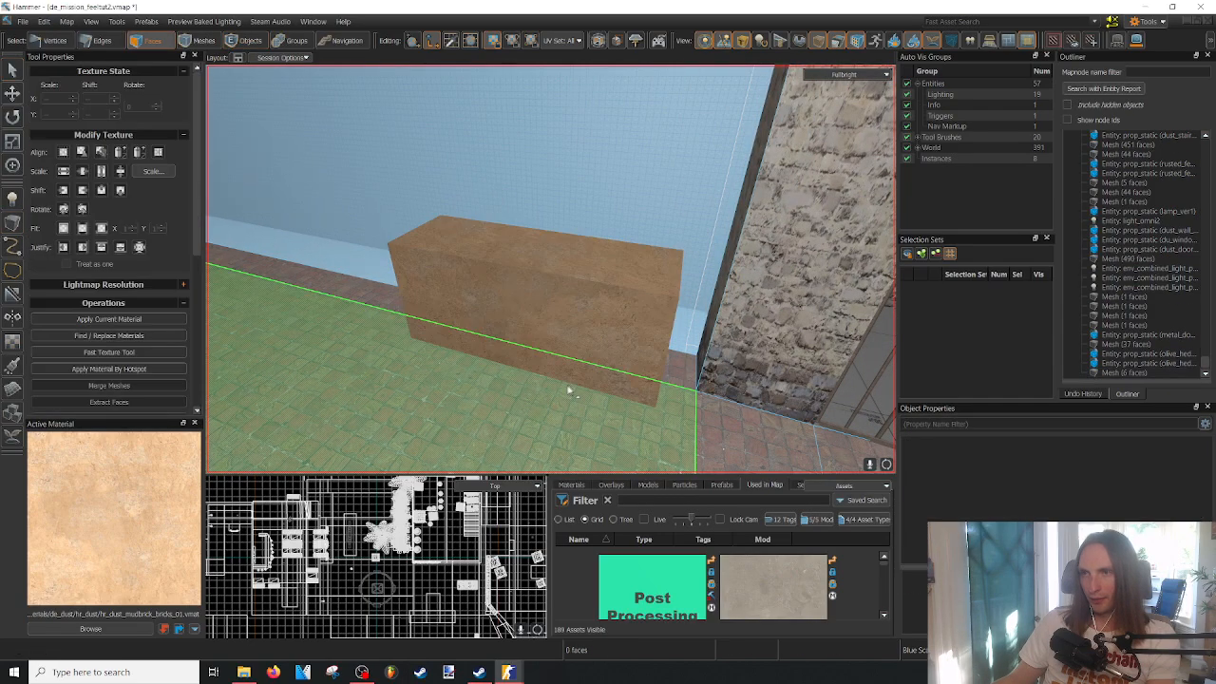
- Select the new block as an object, align the gizmo to world axes and raise the block's height to 168 units
left_click(557, 339)
right_click_drag(557, 338, 550, 269)
key("s")
key("5")
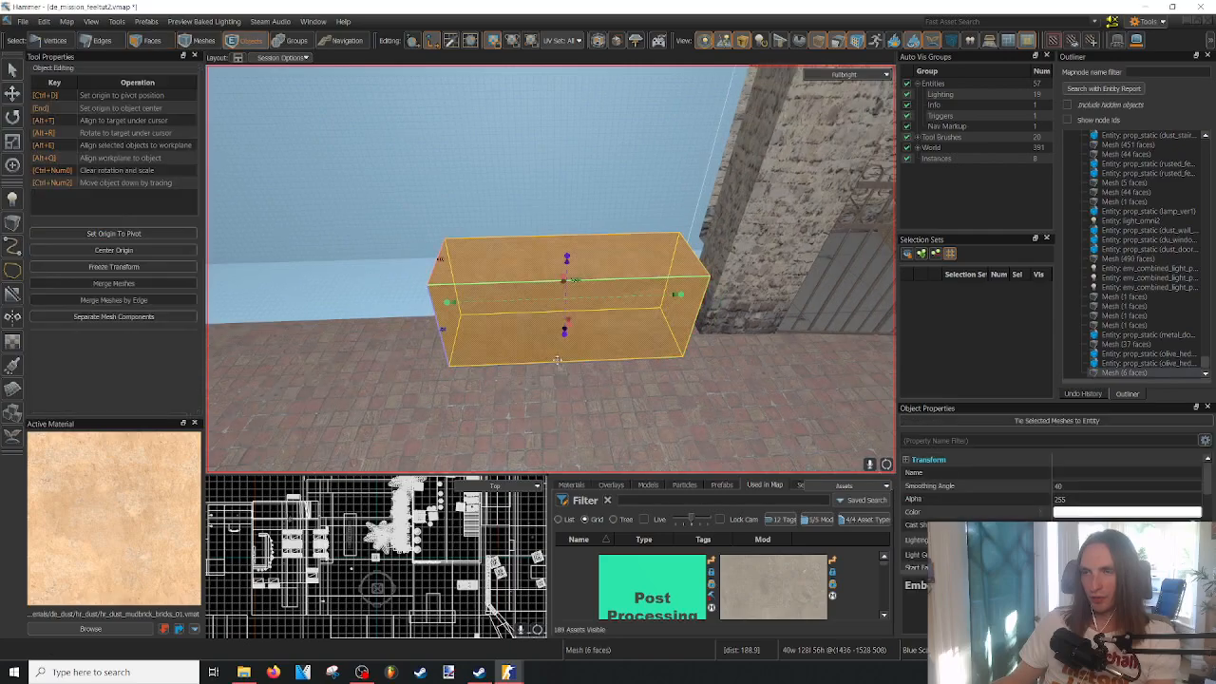
right_click_drag(558, 321, 610, 306)
key("q")
key("t")
key("shift+s")
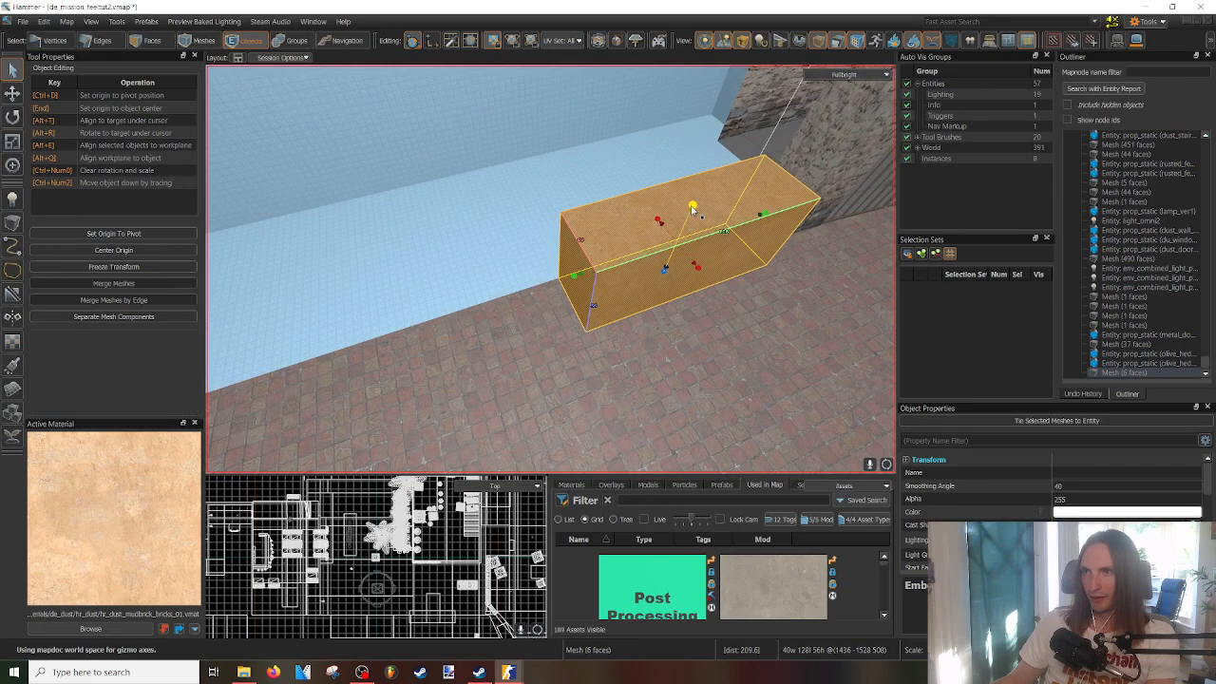
left_click_drag(693, 206, 698, 100)
right_click_drag(665, 266, 665, 266)
left_click_drag(606, 260, 611, 180)
right_click_drag(611, 190, 611, 198)
- Duplicate the tall block twice in a row along the empty plot, away from the stone pillar
key("t")
left_click_drag(625, 242, 451, 246, "shift")
right_click_drag(532, 247, 542, 248)
left_click_drag(529, 245, 423, 252, "shift")
- Delete two of the three tall blocks, keeping the one nearest the stone pillar
left_click(585, 381)
right_click_drag(605, 390, 607, 390)
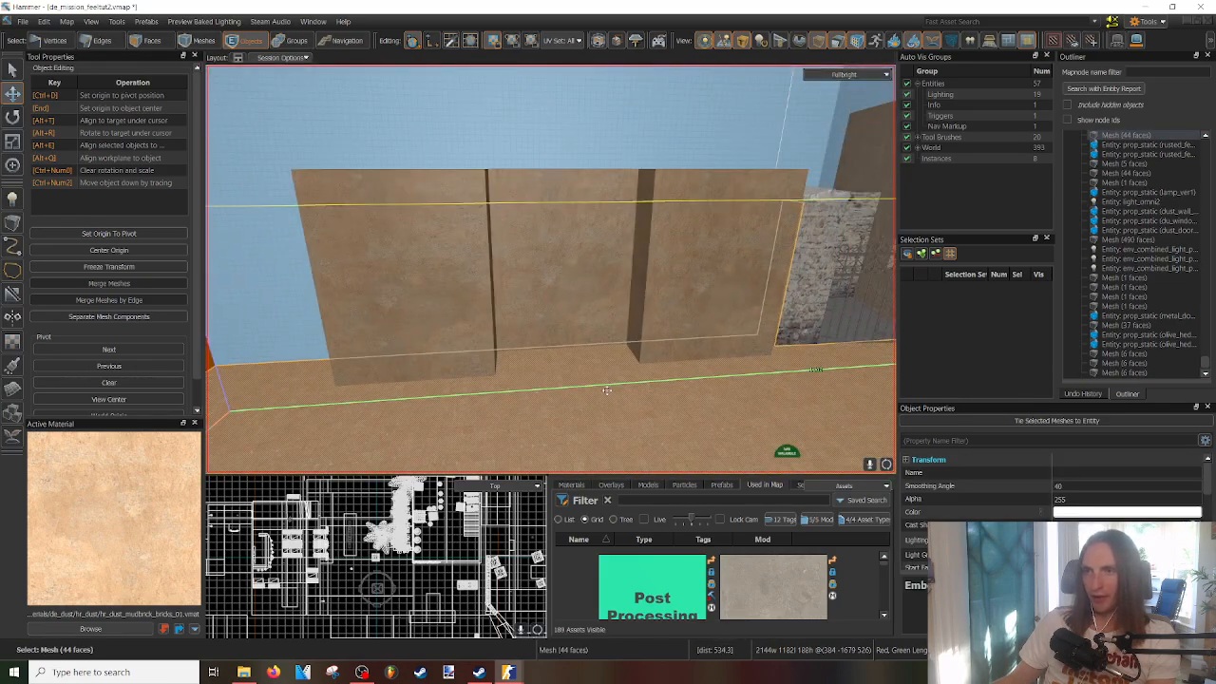
left_click(476, 286)
left_click(572, 268, "ctrl")
key("Delete")
right_click_drag(572, 268, 611, 267)
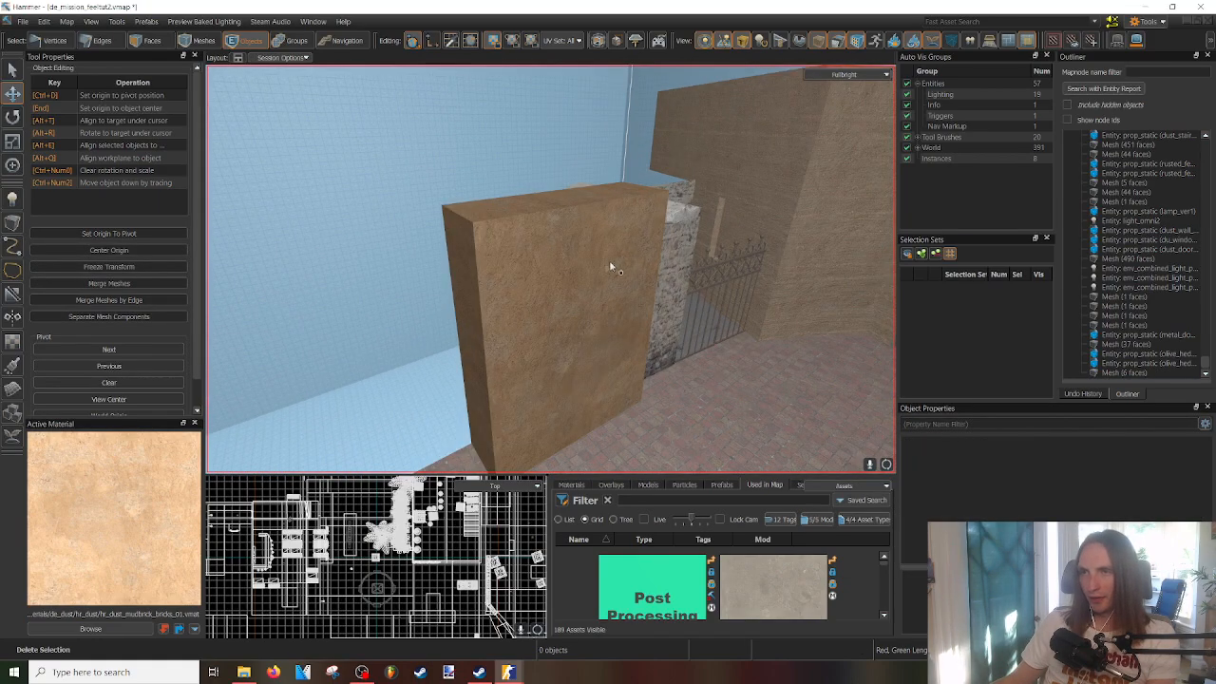
- Delete every face of the block except the large one facing the street
double_click(575, 271)
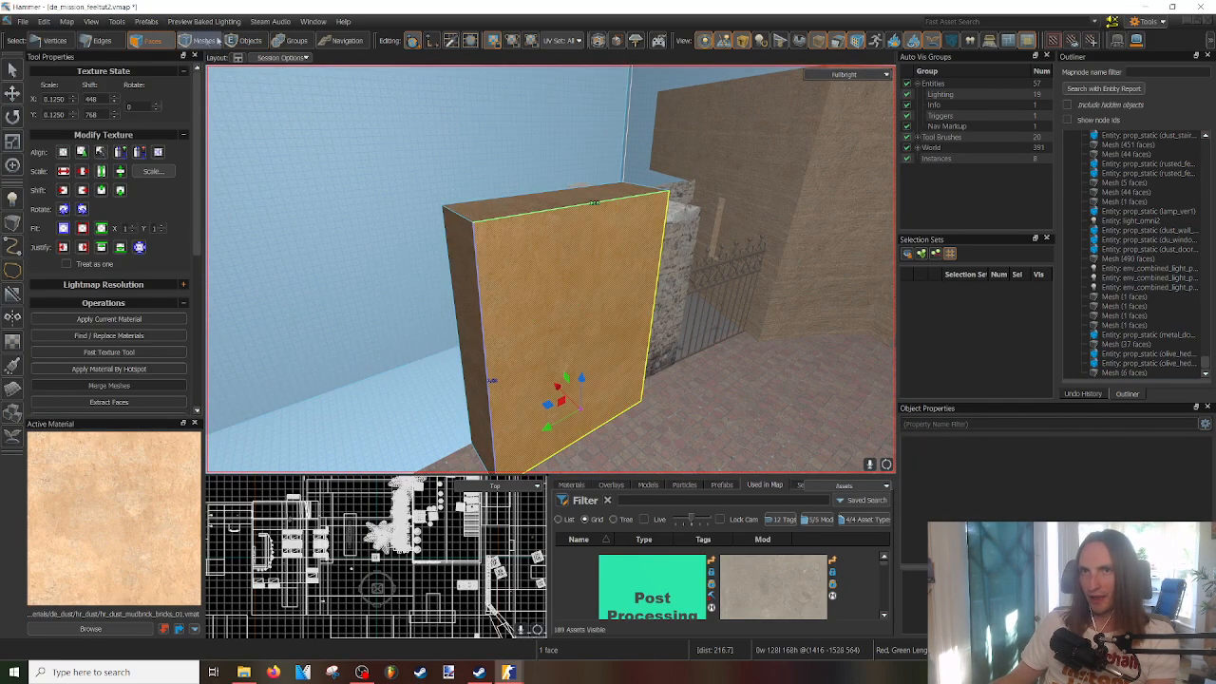
double_click(573, 280)
mouse_move(573, 279)
right_mouse_down()
mouse_move(550, 269)
mouse_move(567, 281)
right_mouse_up()
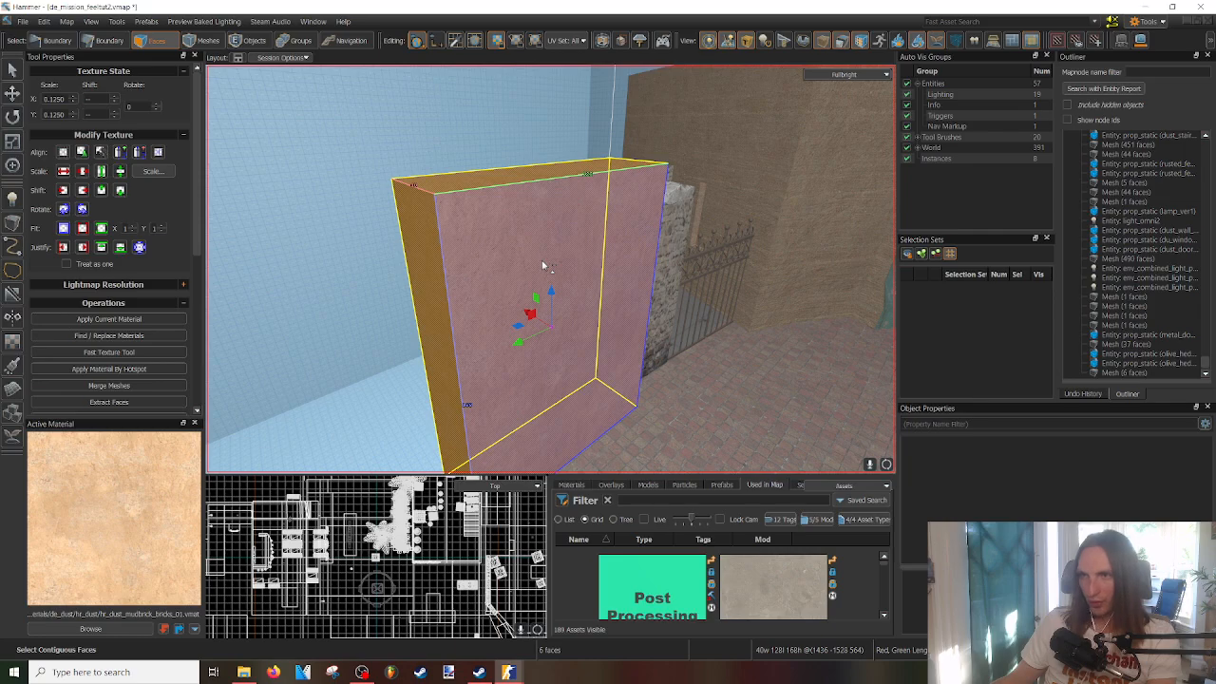
left_click(540, 251, "ctrl")
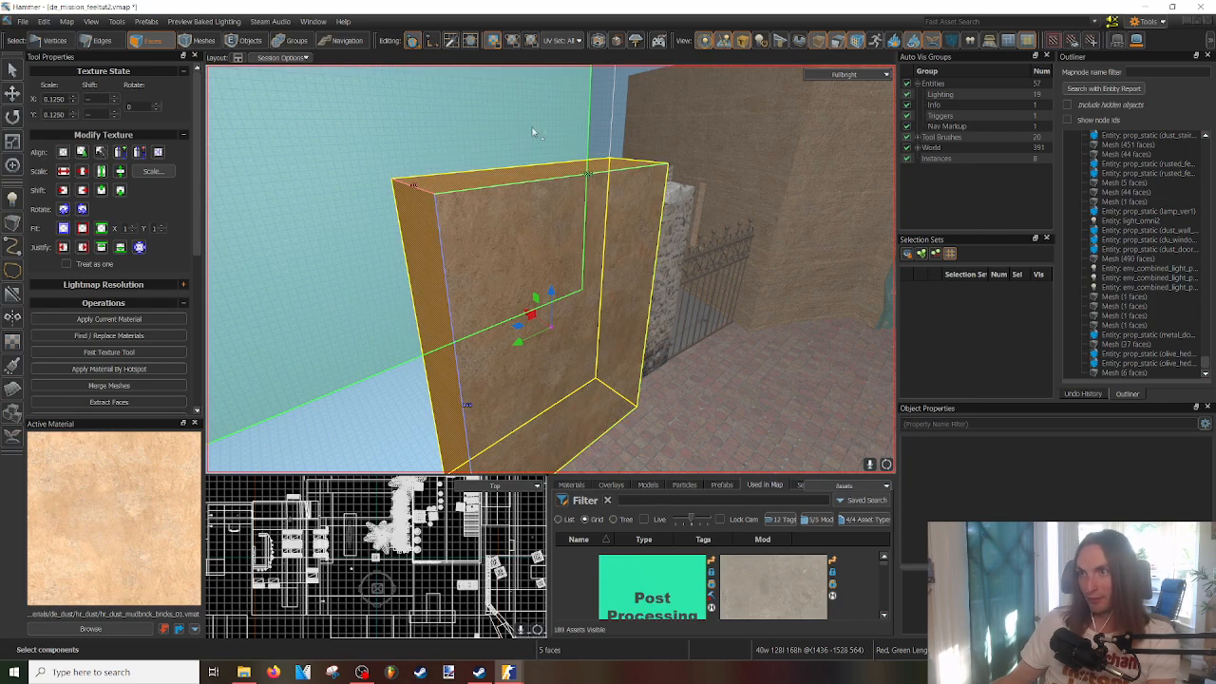
key("Delete")
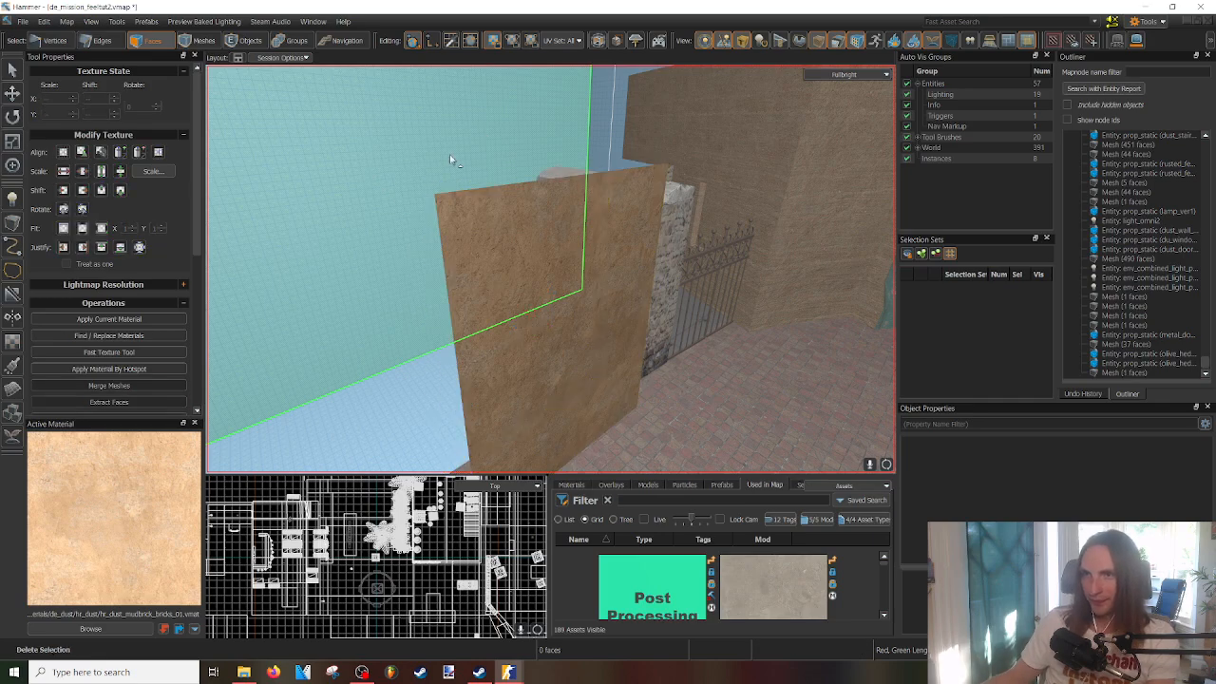
- Move the remaining wall face 40 units back from the street and 16 units sideways against the stone pillar
left_click(502, 237)
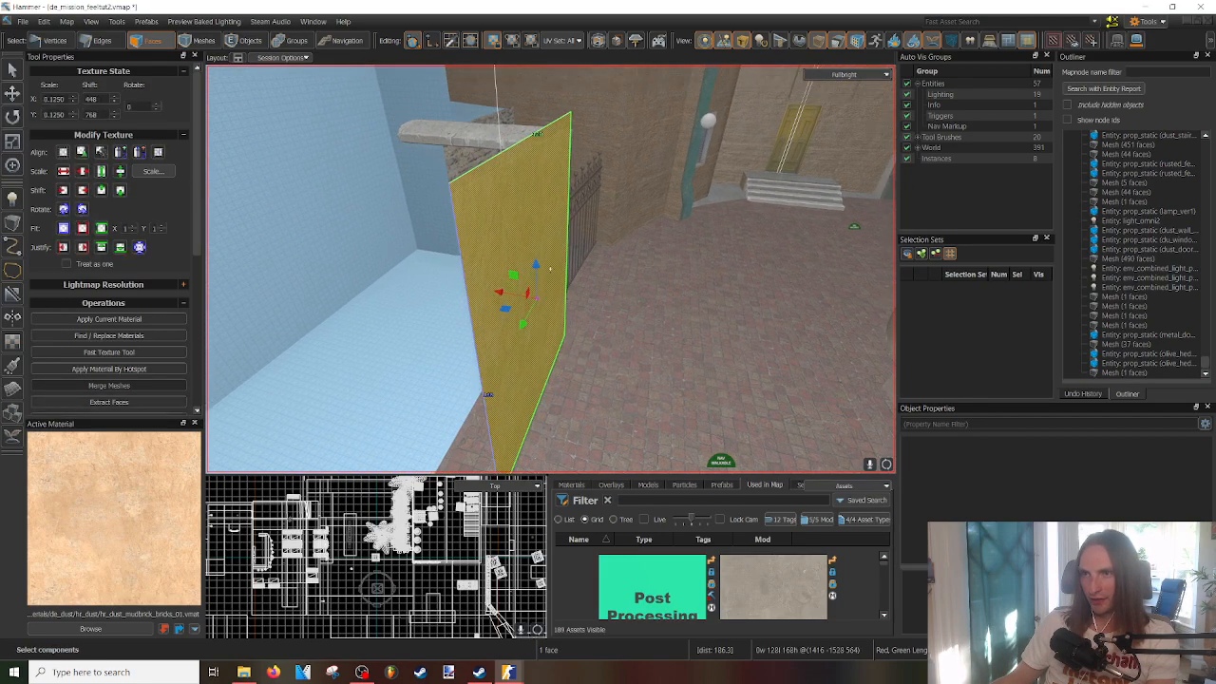
right_click_drag(550, 269, 551, 268)
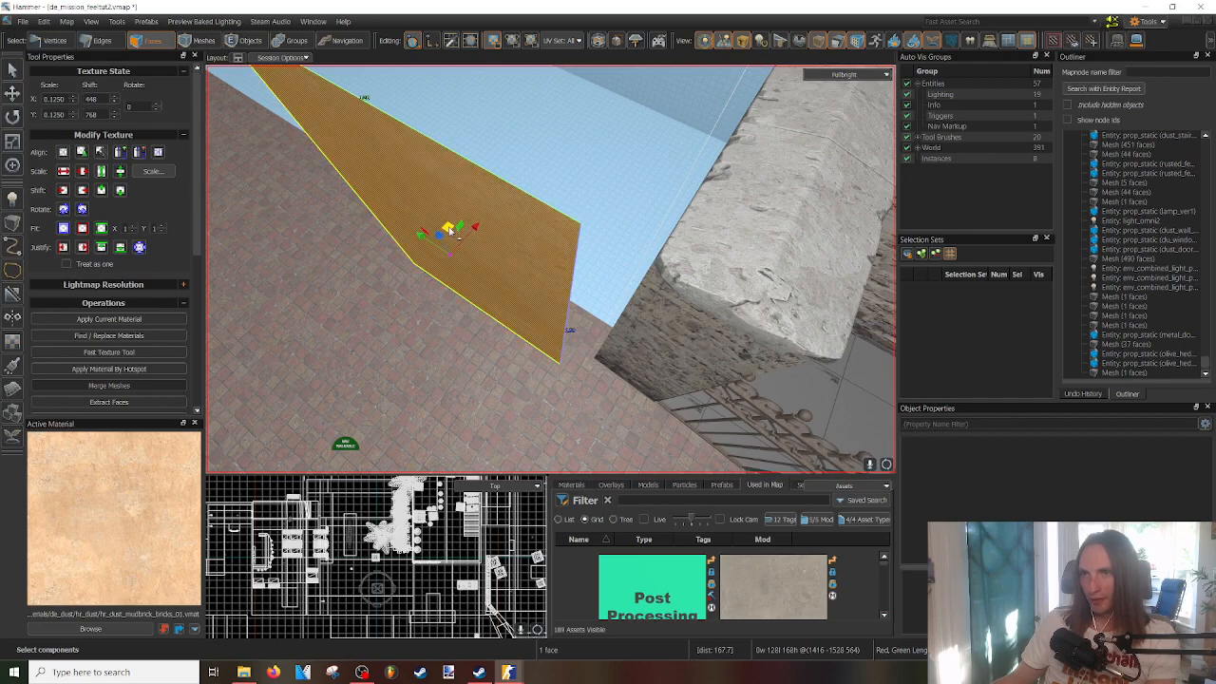
left_click_drag(435, 231, 511, 231)
right_click_drag(511, 231, 518, 174)
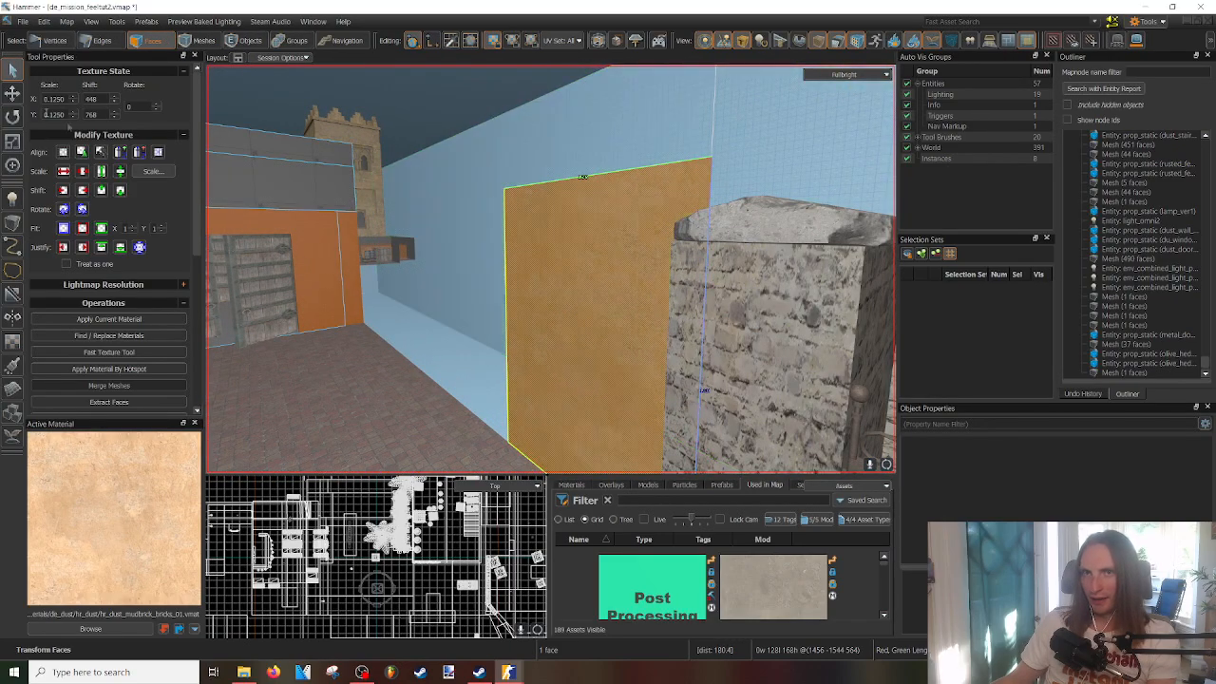
- Lower the top of the wall panel so its height is 160 units
key("5")
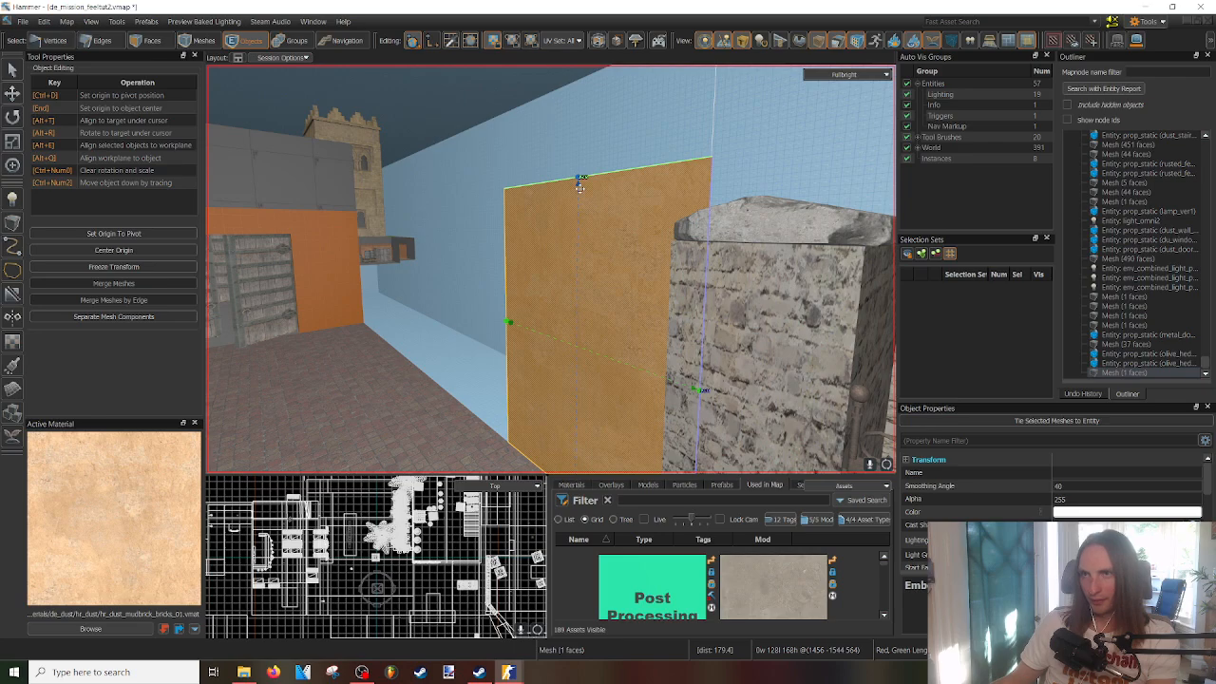
left_click_drag(580, 179, 581, 211)
right_click_drag(581, 212, 538, 273)
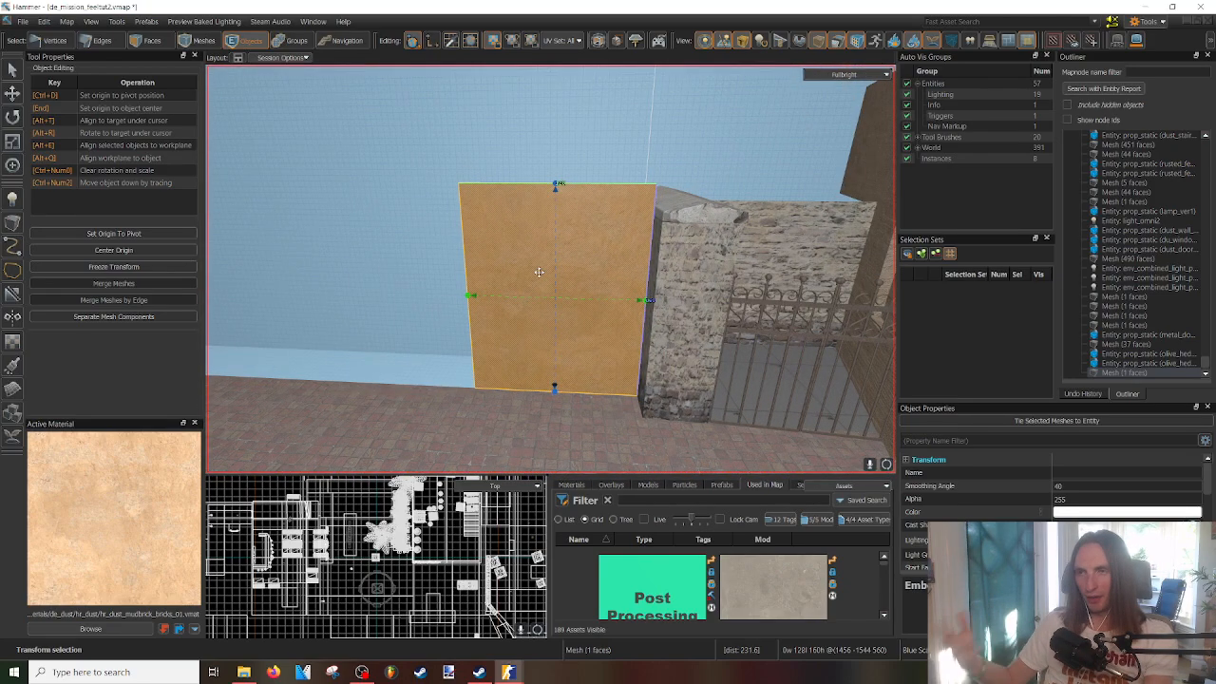
right_click_drag(539, 272, 562, 275)
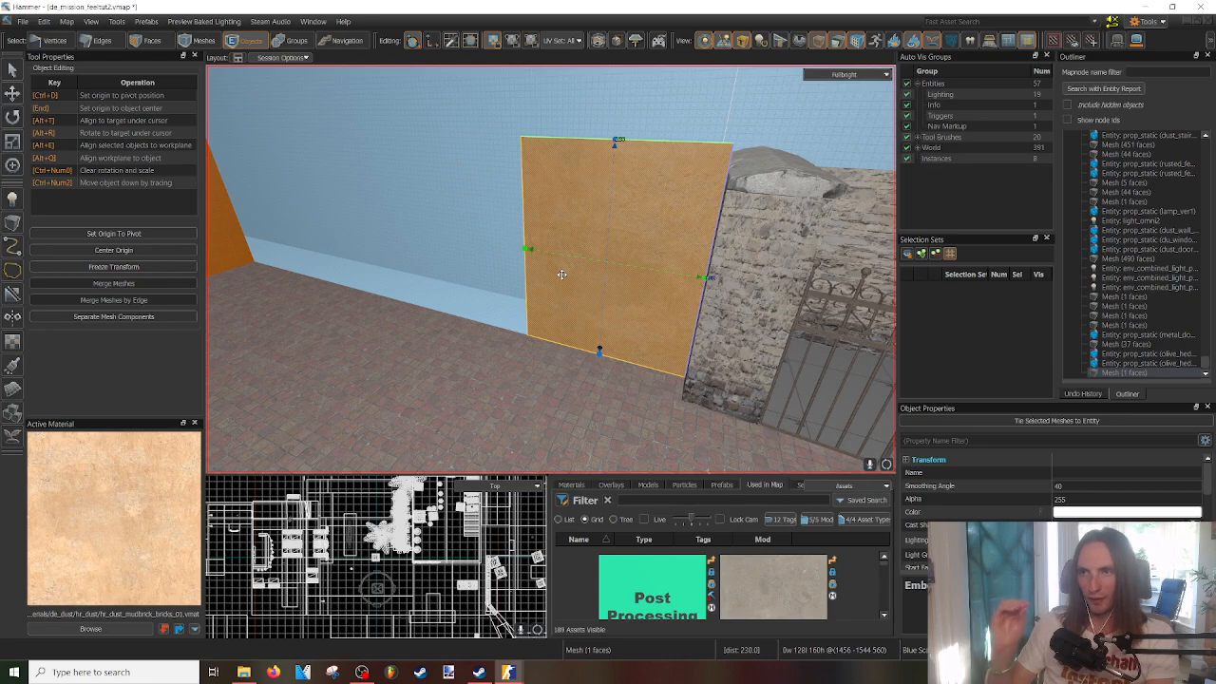
right_click_drag(561, 275, 550, 268)
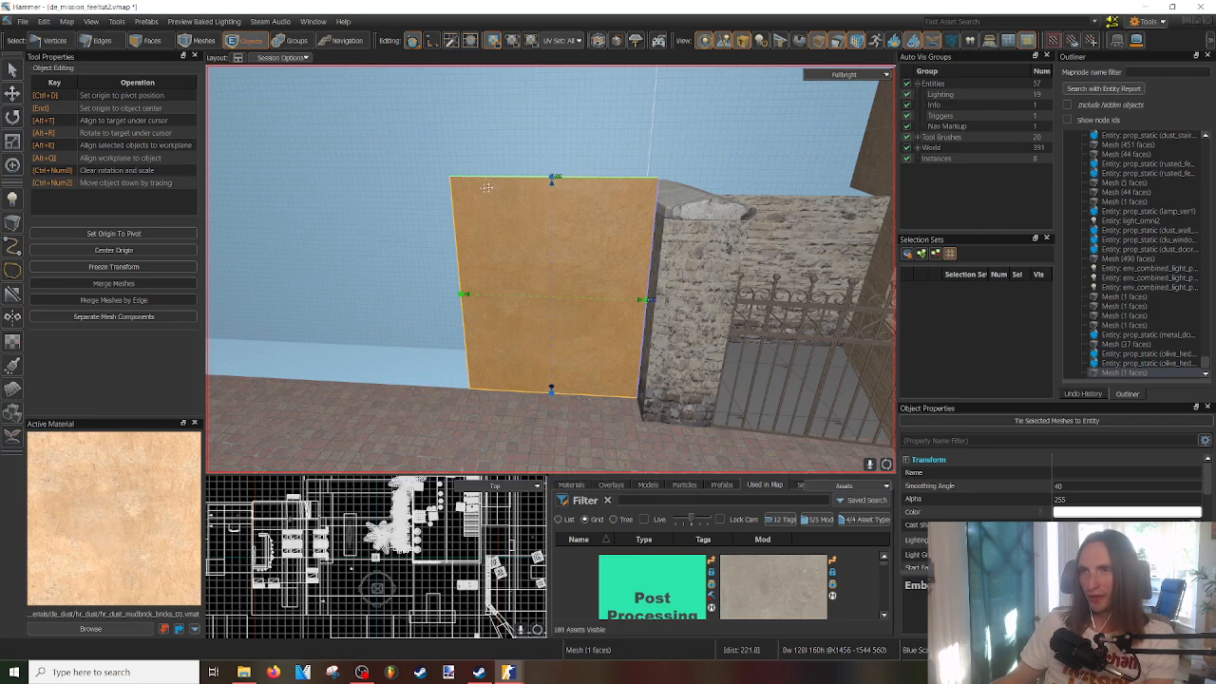
- Narrow the wall panel by moving its free vertical edge 32 units toward the stone pillar
left_click(104, 43)
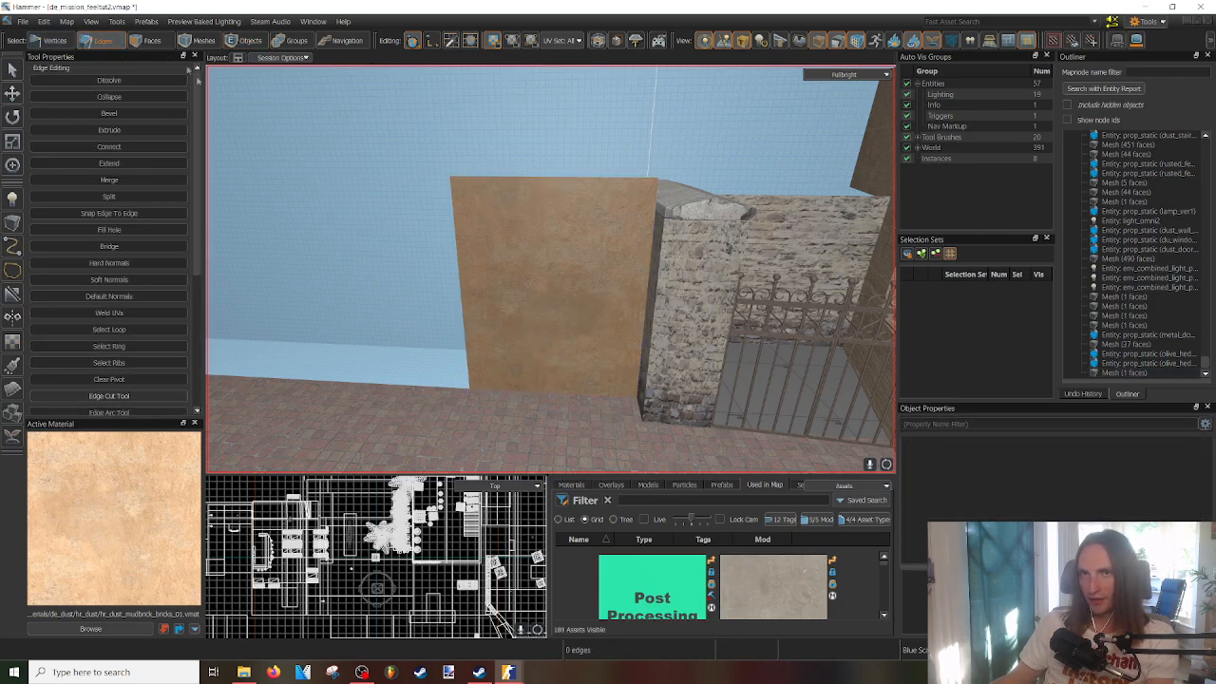
left_click(456, 235)
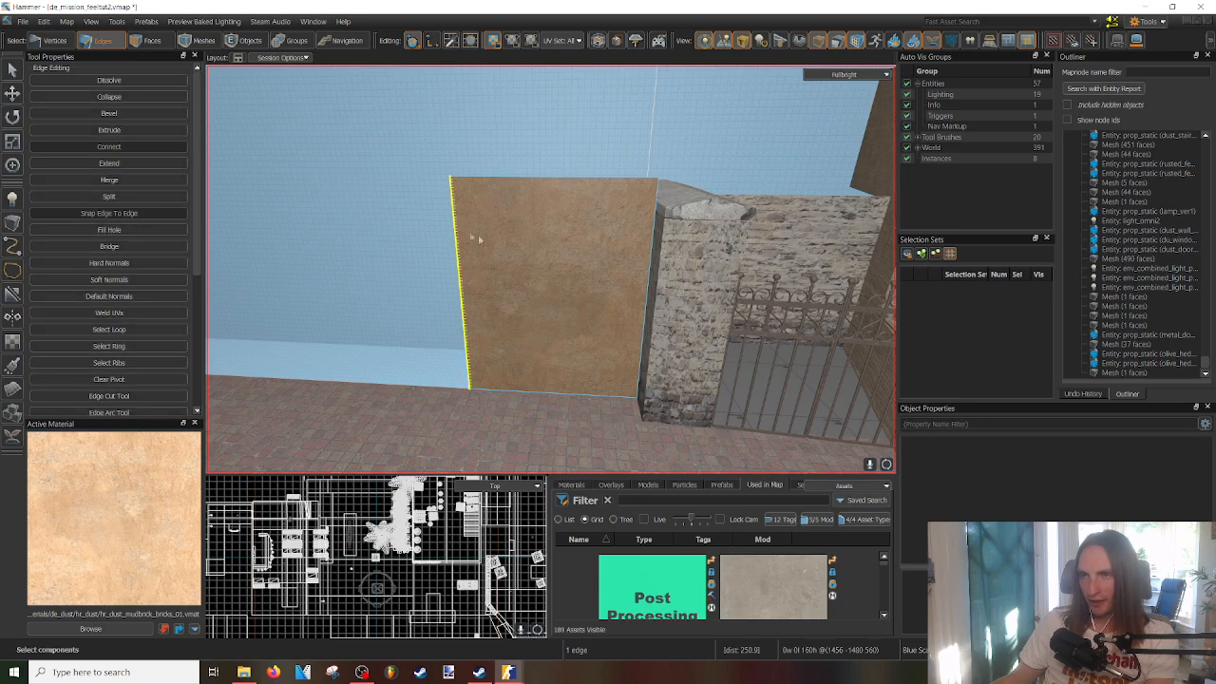
right_click_drag(550, 269, 520, 255)
key("w")
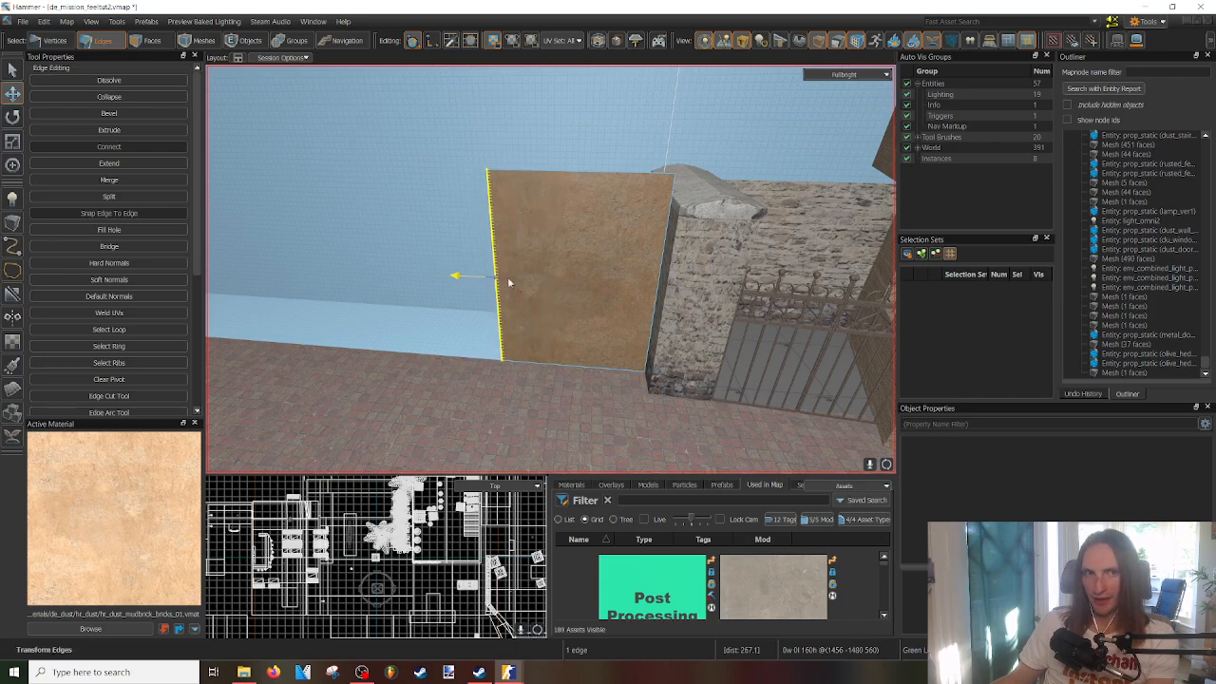
right_click_drag(511, 265, 451, 320)
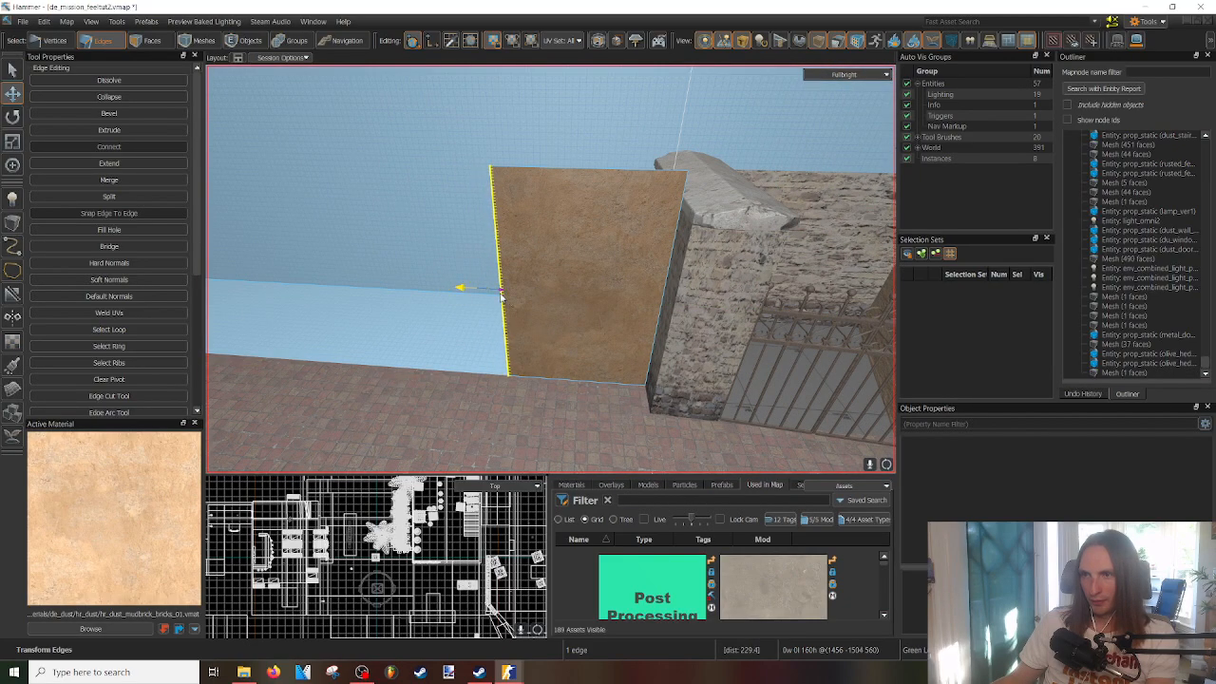
left_click_drag(494, 297, 508, 300)
right_click_drag(507, 301, 550, 269)
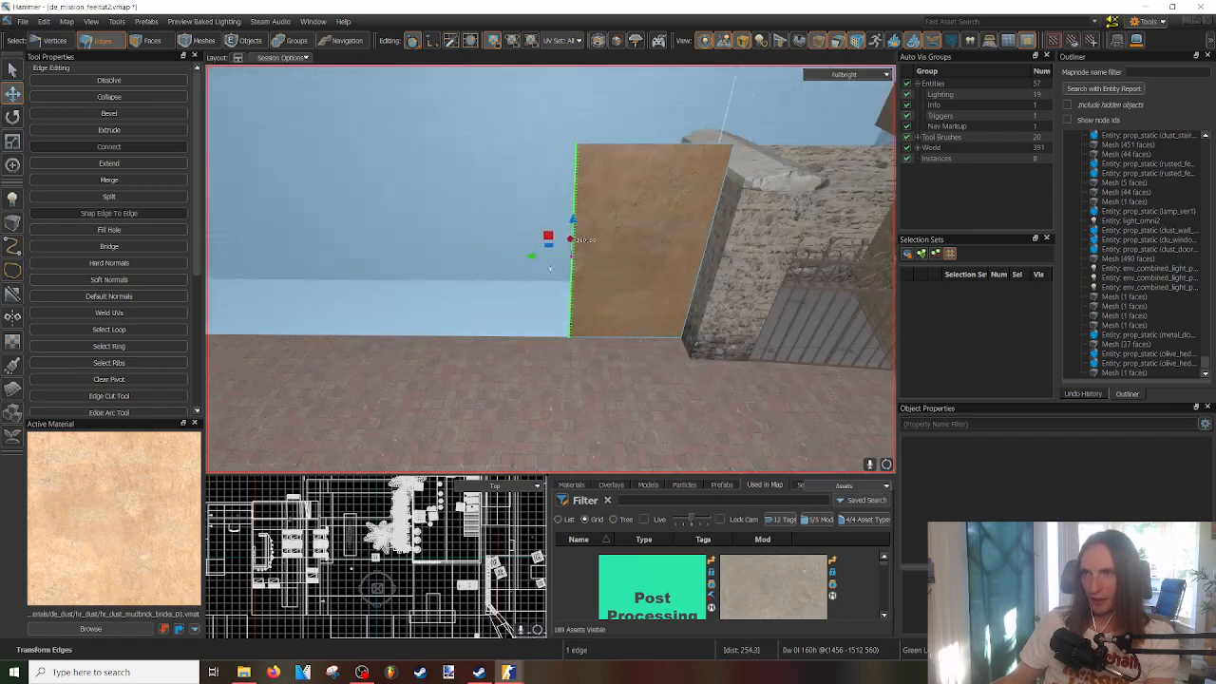
- Extrude the wall's free vertical edge repeatedly until five adjoining panels reach the orange building, 520 units long overall
left_click_drag(542, 258, 444, 264)
mouse_move(503, 282)
right_mouse_down()
mouse_move(551, 269)
mouse_move(518, 285)
right_mouse_up()
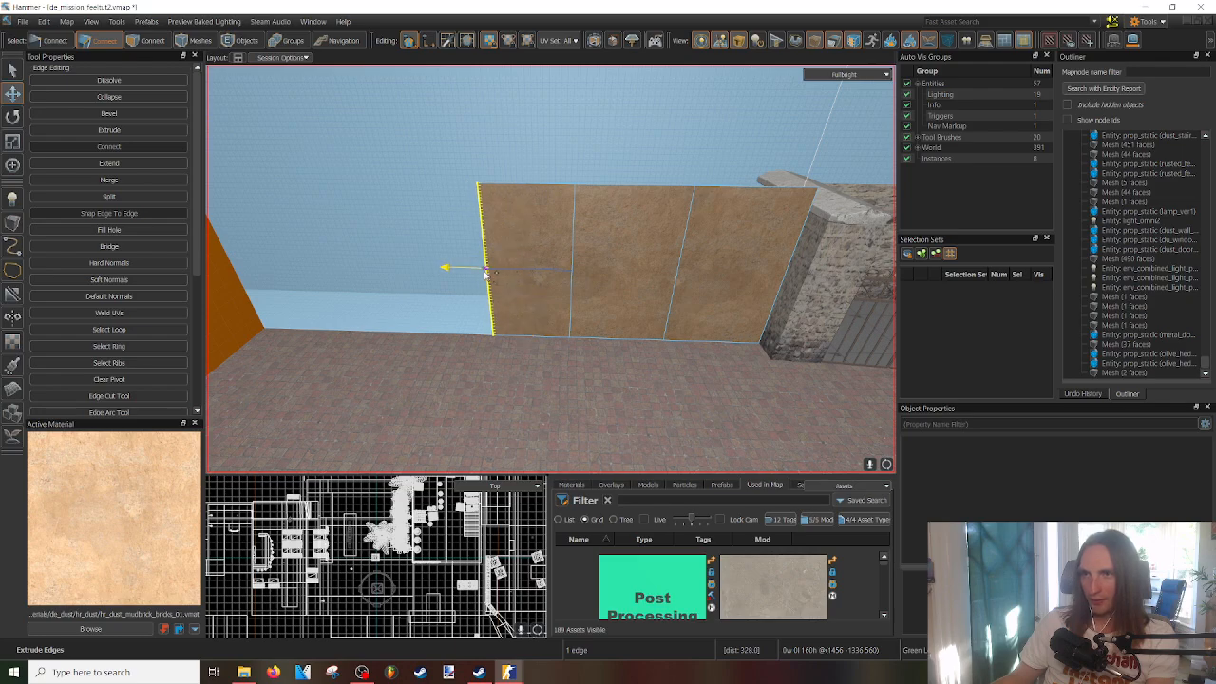
right_click_drag(488, 257, 529, 279)
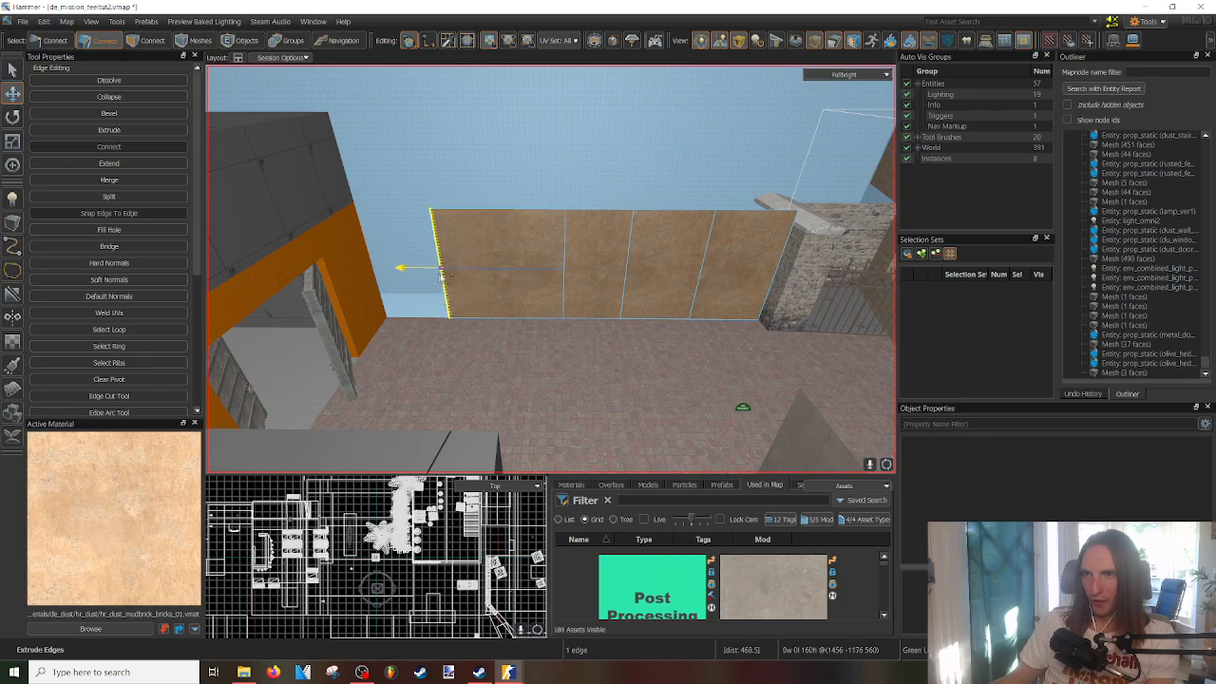
right_click_drag(433, 278, 478, 300)
key("w")
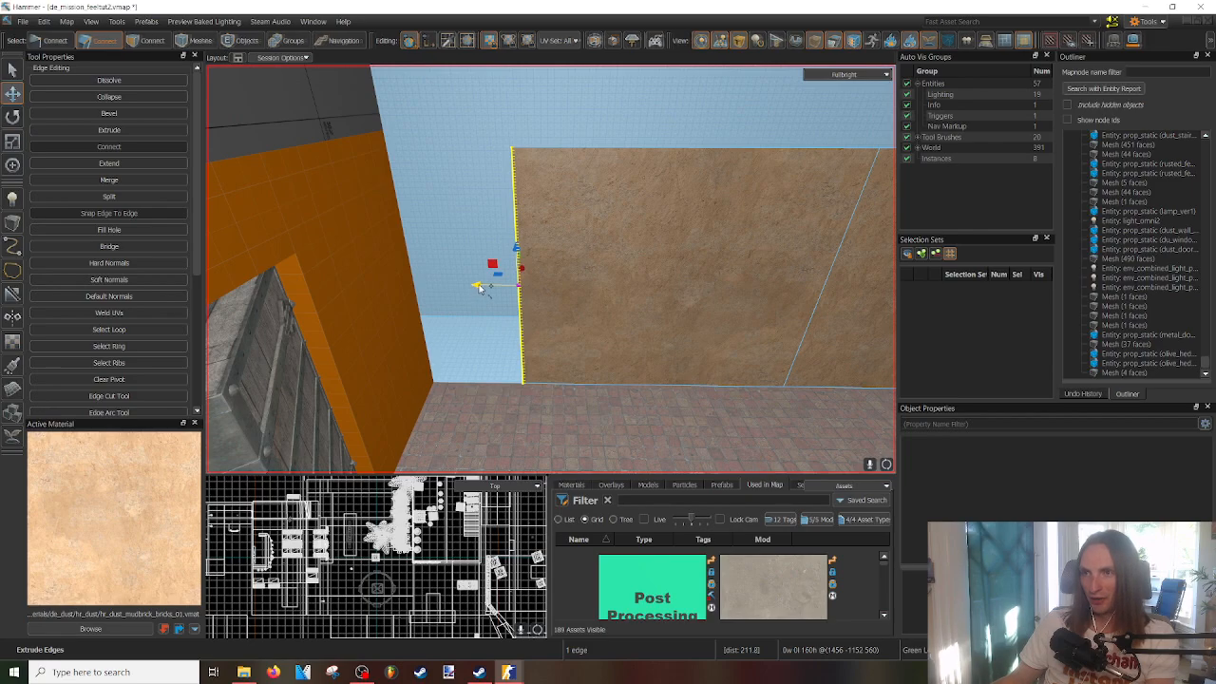
left_click_drag(482, 289, 375, 285, "shift")
right_click_drag(600, 331, 550, 269)
key("s")
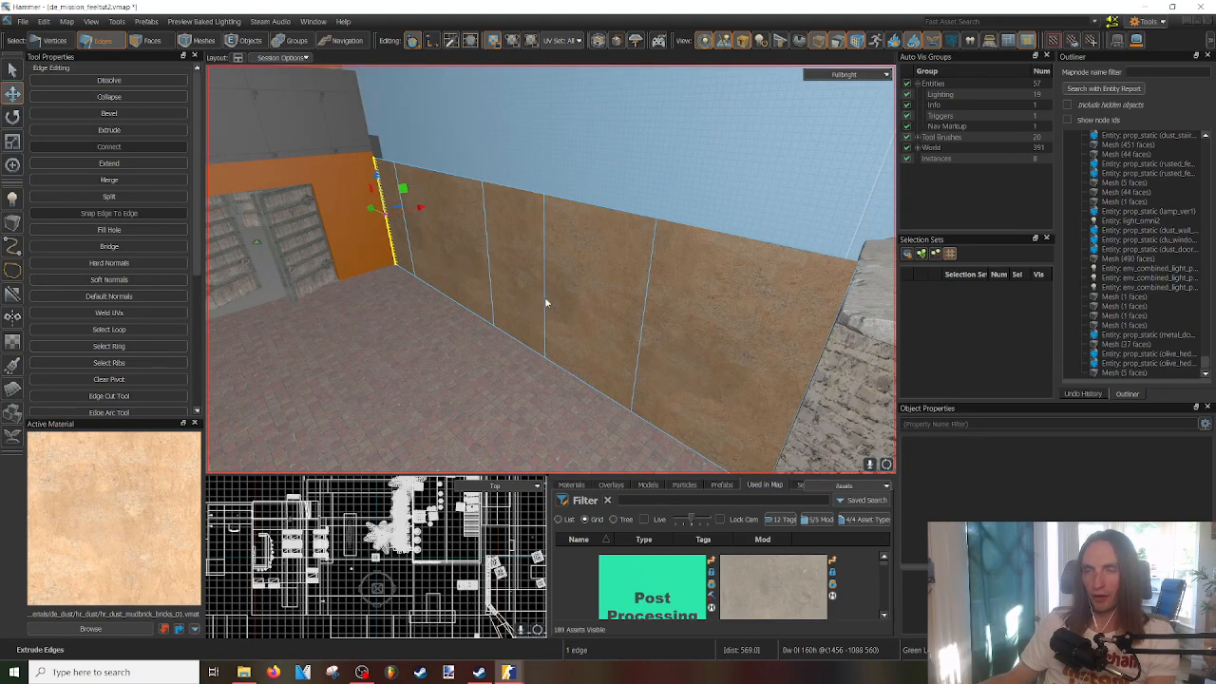
- Move the division edge nearest the stone pillar so the panel beside the pillar is 64 units wide
key("a")
right_click_drag(550, 269, 511, 272)
key("w")
key("s")
key("w")
left_click(534, 274)
key("d")
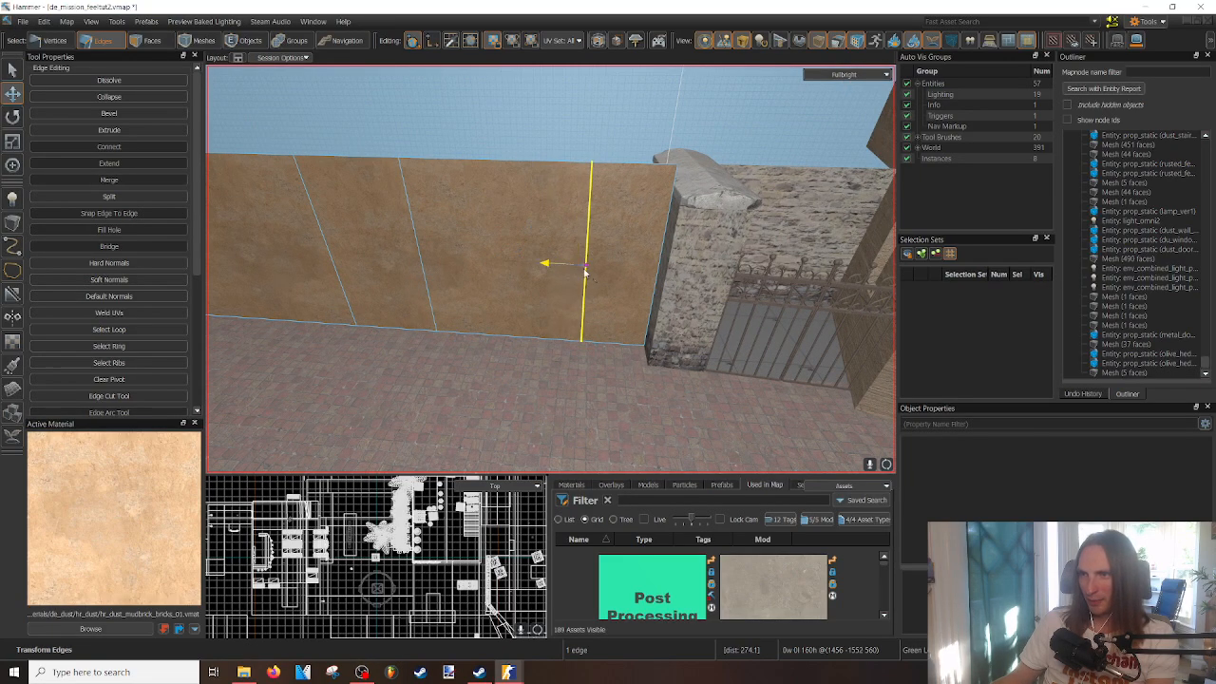
right_click_drag(582, 274, 582, 276)
key("d")
left_click_drag(562, 270, 570, 271)
right_click_drag(554, 262, 553, 261)
- Adjust the remaining division edges, making the long panel near the orange building 200 units wide
key("w")
right_click_drag(505, 225, 505, 225)
key("a")
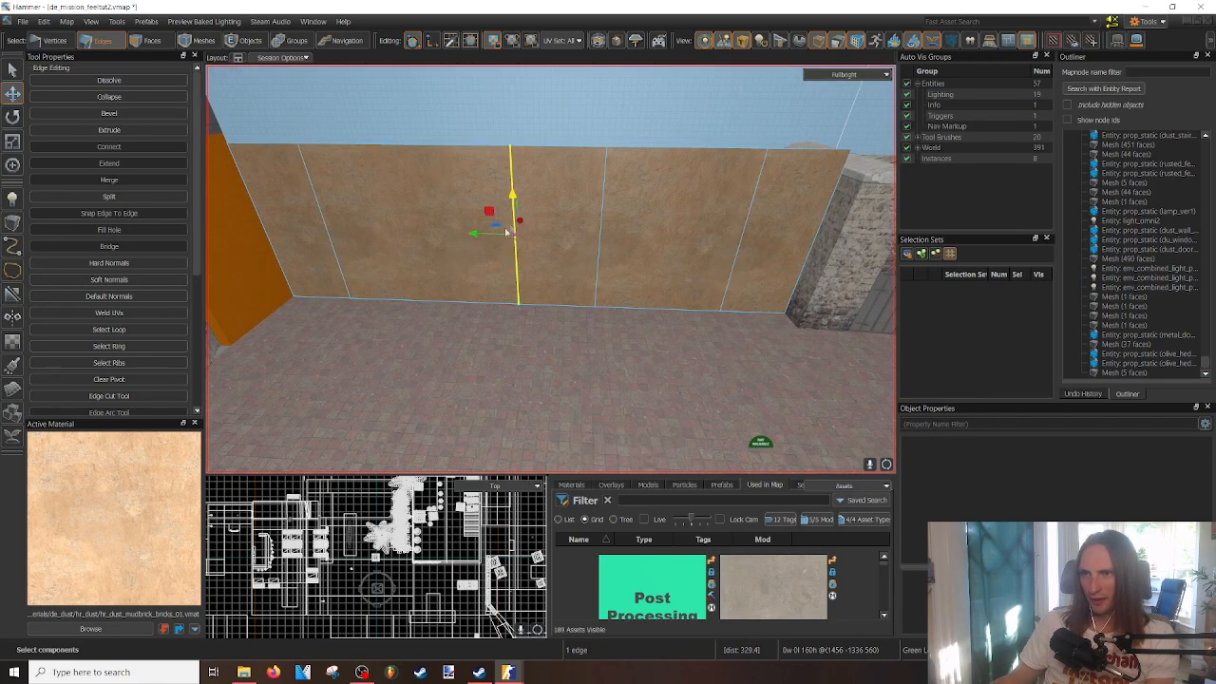
key("d")
right_click_drag(550, 269, 551, 269)
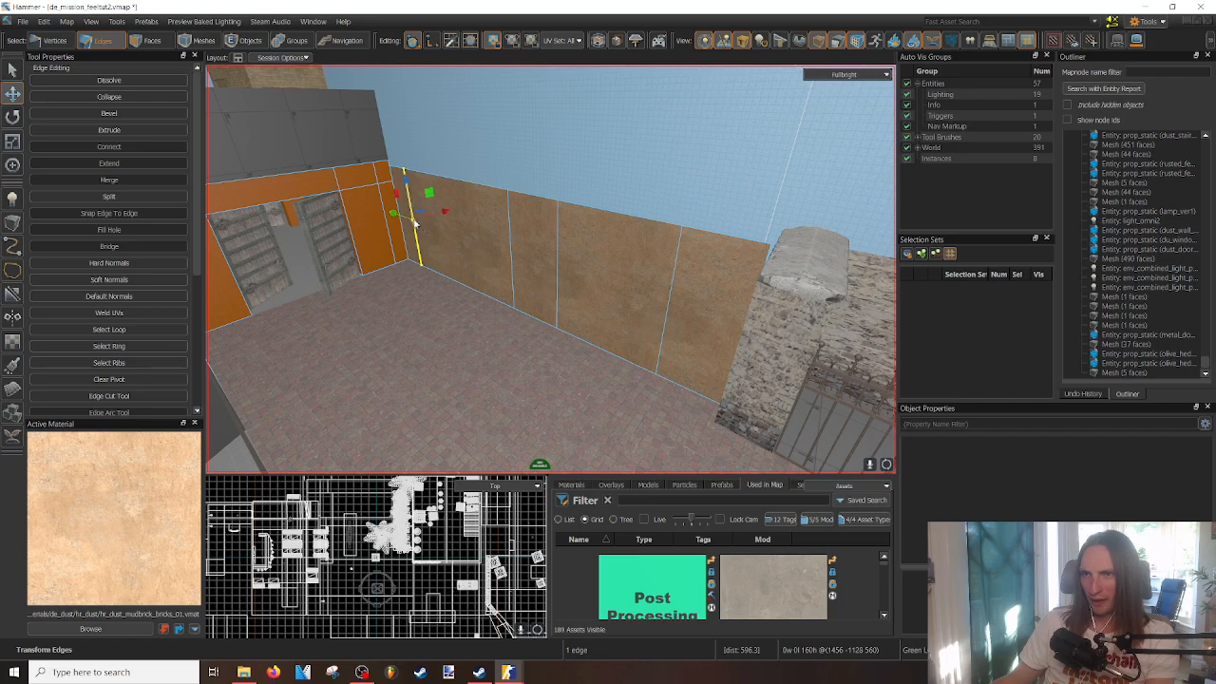
right_click_drag(415, 224, 415, 225)
key("a")
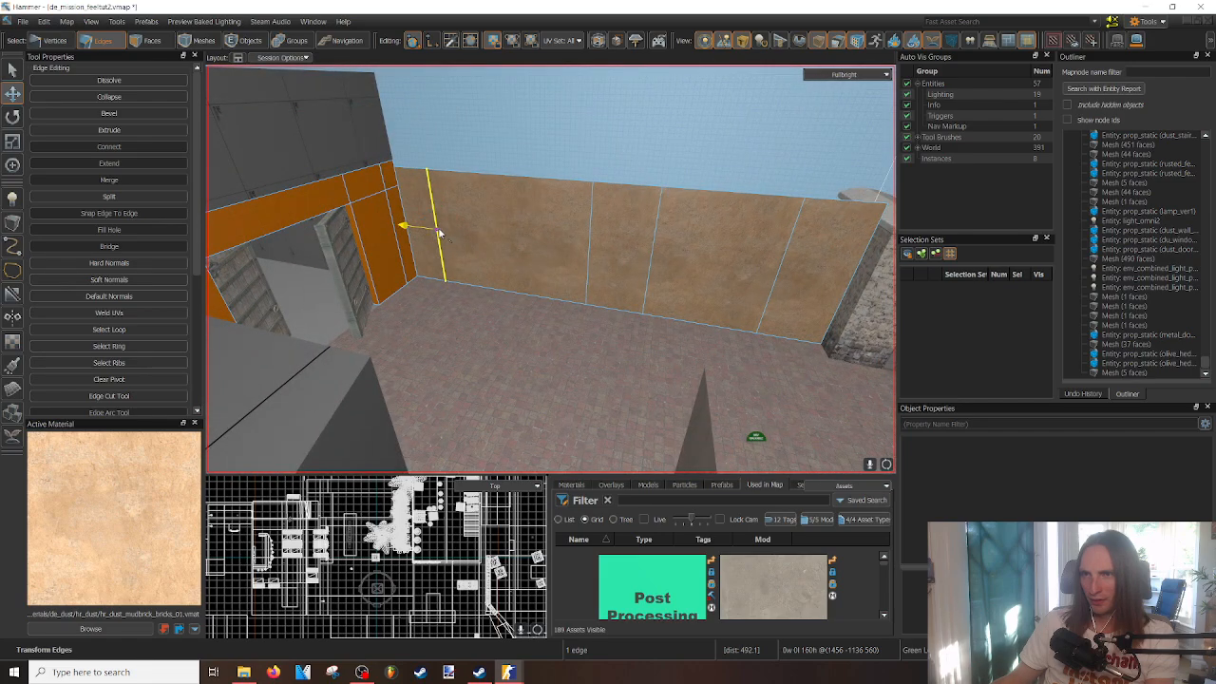
key("s")
right_click_drag(492, 253, 529, 280)
key("w")
key("s")
key("w")
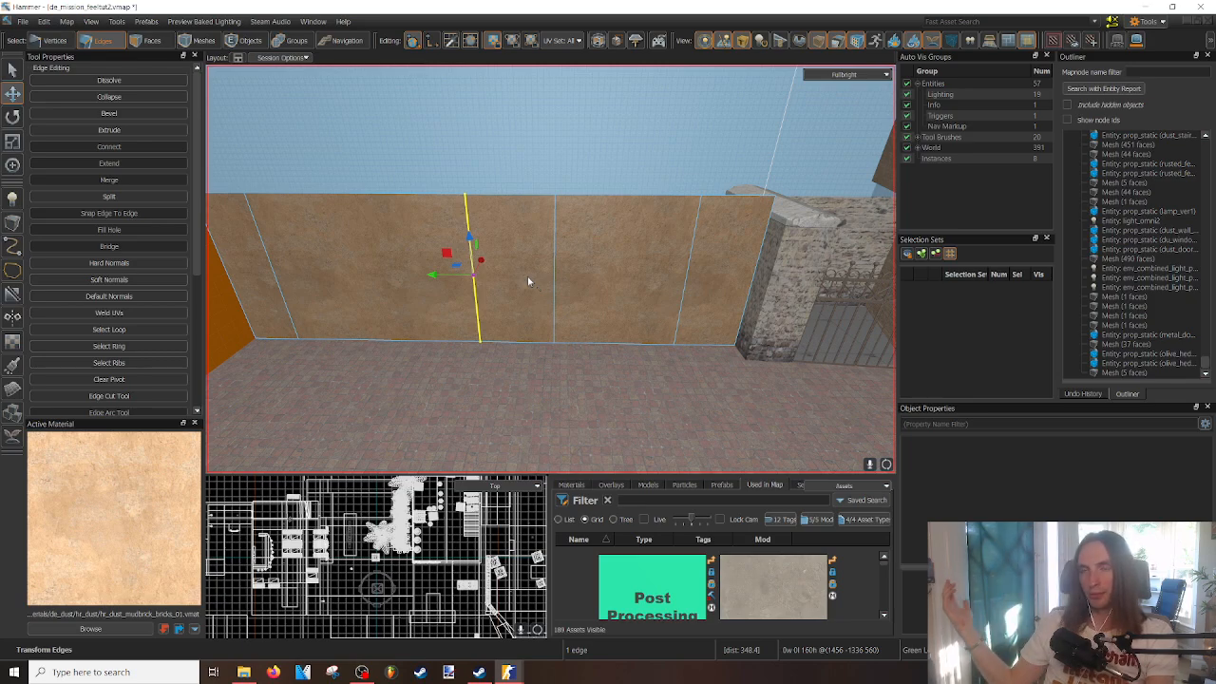
- Extrude the 128-unit-wide wall panel 16 units back from the street to form a recess
key("w")
right_click_drag(551, 297, 550, 269)
key("d")
key("s")
key("s")
key("w")
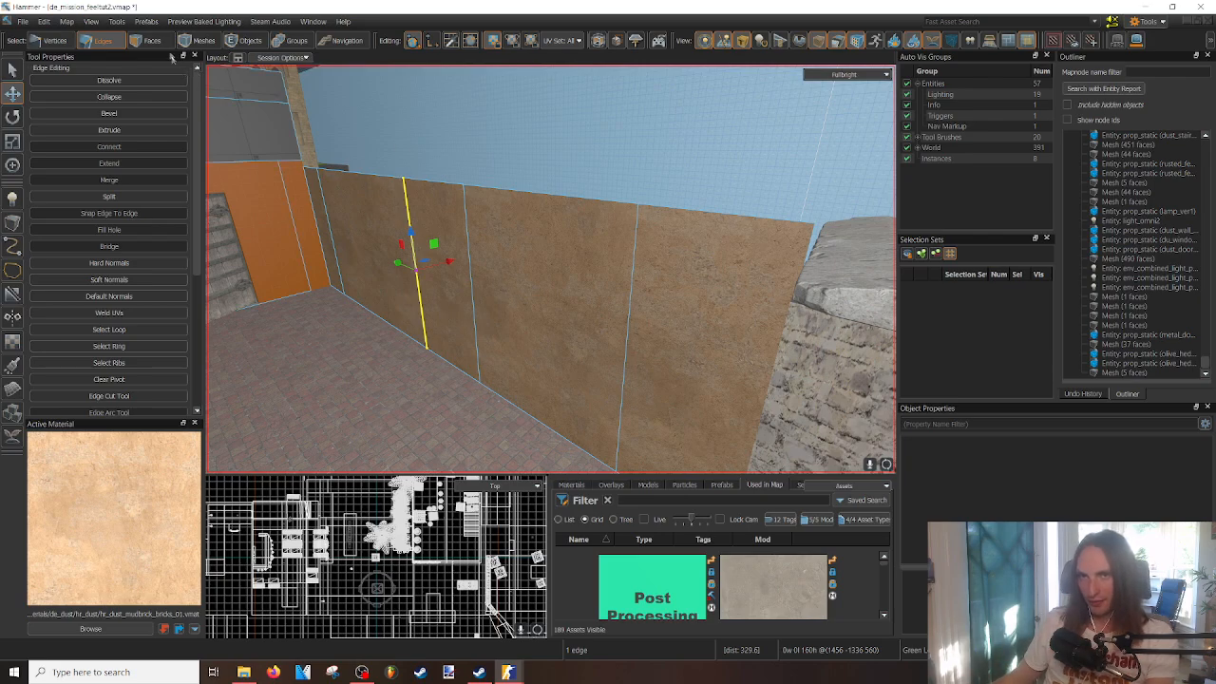
left_click(155, 42)
left_click(556, 289)
key("w")
right_click_drag(556, 290, 522, 273)
key("s")
key("w")
left_click_drag(507, 287, 542, 274, "shift")
key("s")
right_click_drag(543, 280, 550, 268)
- Extrude the 200-unit-wide wall panel 16 units back to form a second recess
left_click(520, 355)
key("a")
right_click_drag(520, 355, 488, 313)
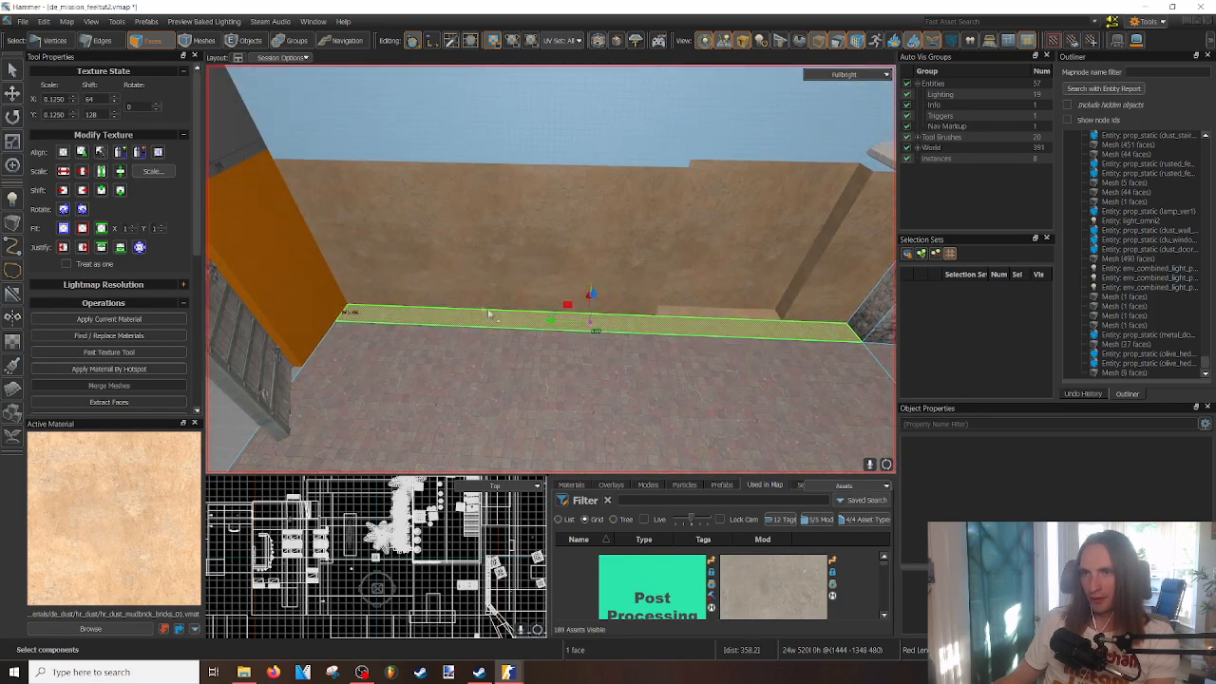
left_click(499, 263)
key("w")
mouse_move(499, 265)
right_mouse_down()
mouse_move(551, 269)
mouse_move(516, 270)
right_mouse_up()
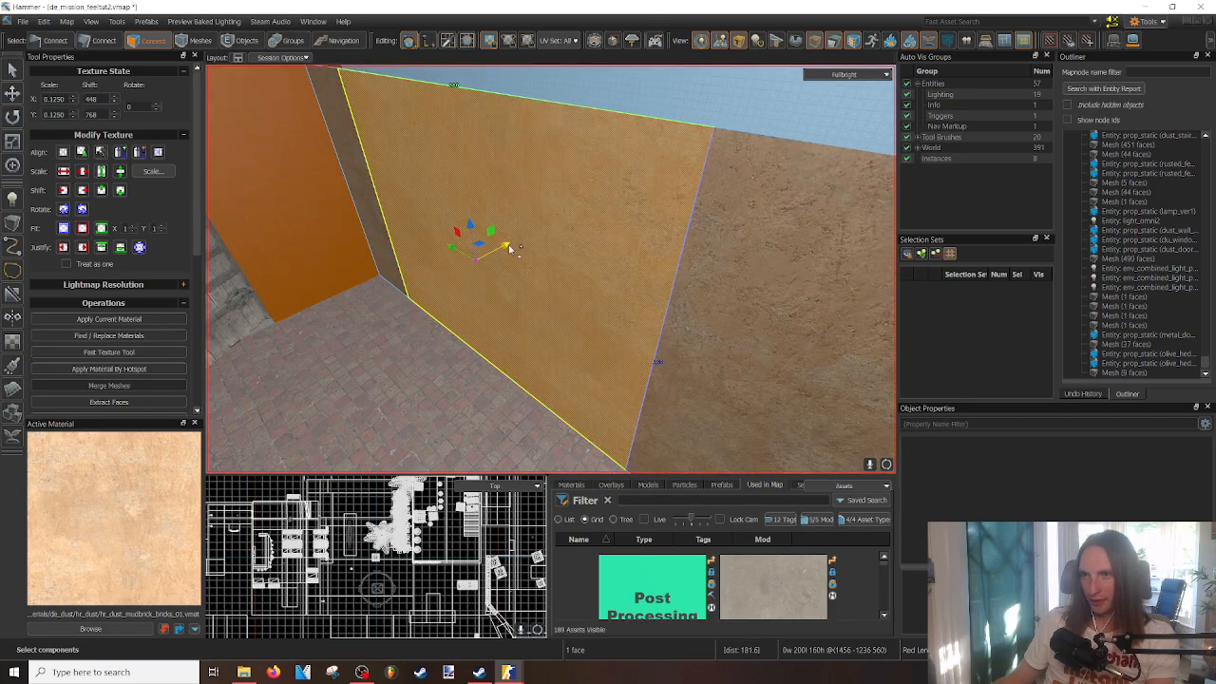
left_click_drag(481, 264, 501, 263, "shift")
right_click_drag(500, 263, 550, 269)
key("s")
- Find the hpe_plaster_tan_wall material with a plaster filter and apply it to all contiguous faces of the facade
left_click(532, 353)
right_click_drag(532, 354, 550, 269)
left_click(557, 371)
key("s")
left_click(607, 381)
mouse_move(608, 381)
right_mouse_down()
mouse_move(550, 269)
mouse_move(618, 390)
right_mouse_up()
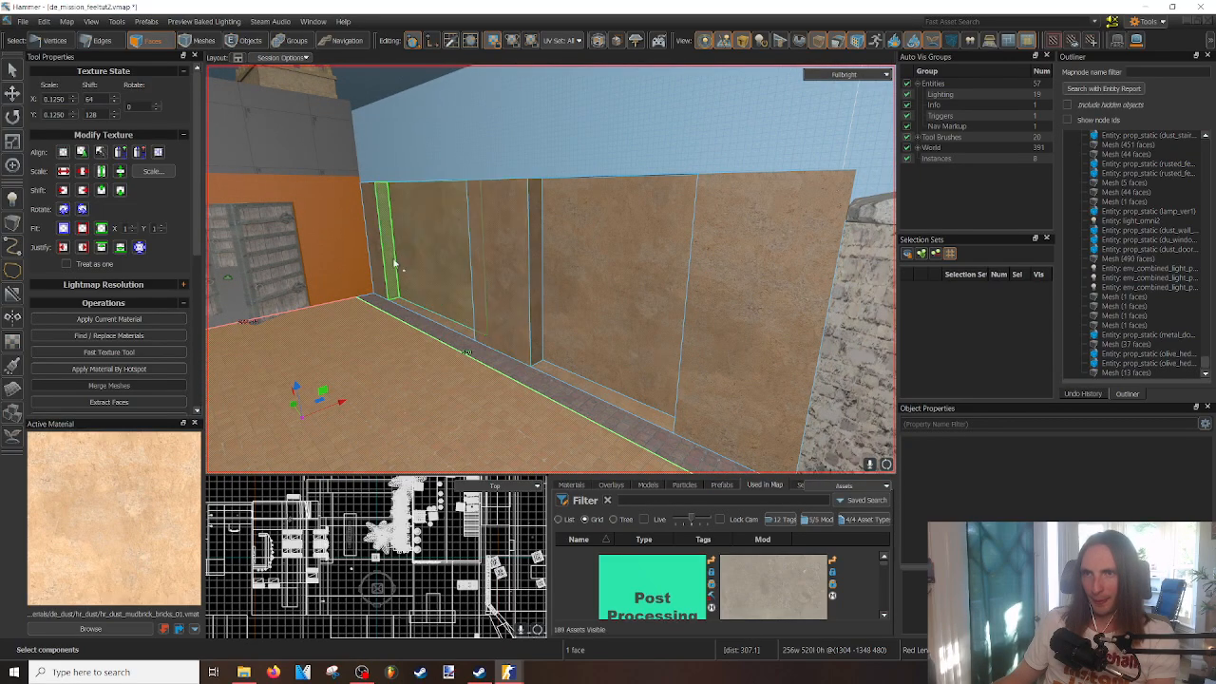
double_click(386, 254)
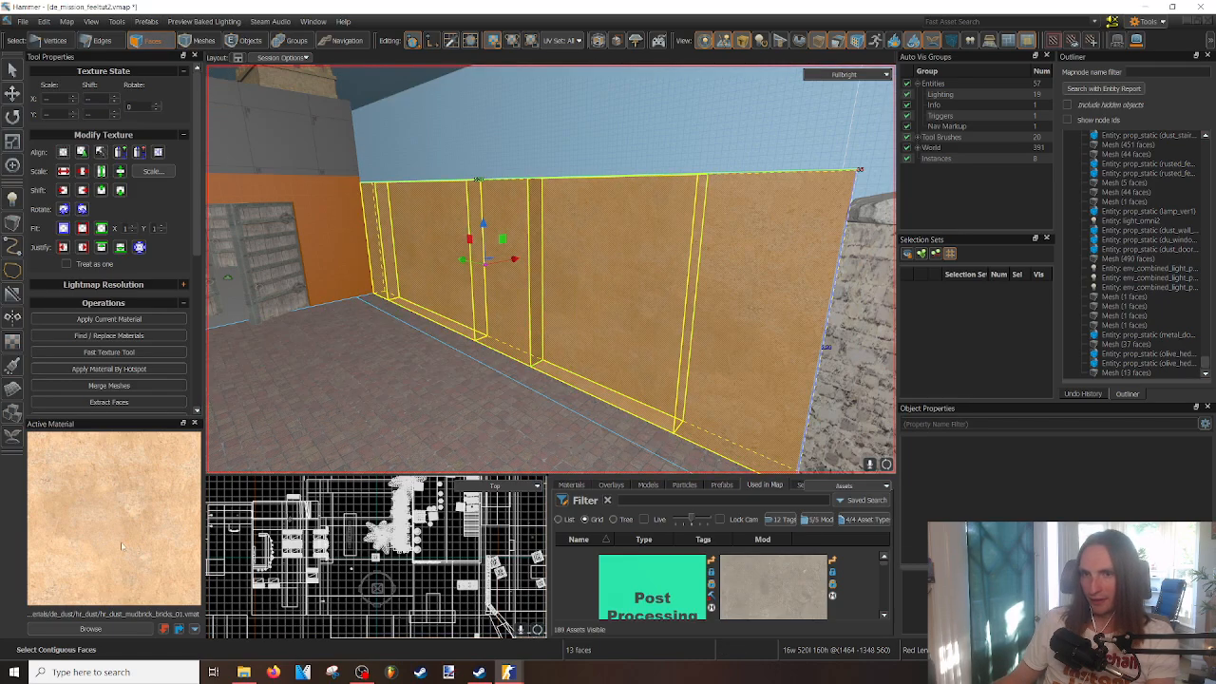
left_click(90, 629)
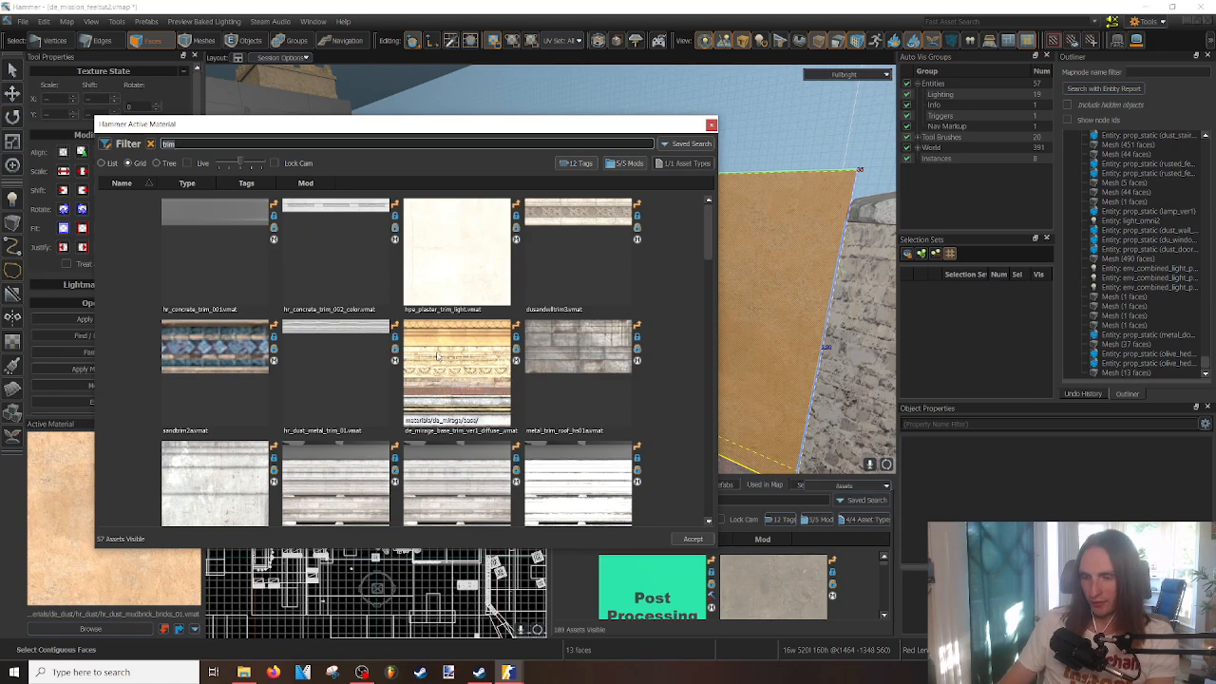
type("plkas")
key("BackSpace")
key("BackSpace")
key("BackSpace")
type("aster")
mouse_move(711, 224)
left_mouse_down()
mouse_move(705, 379)
mouse_move(666, 206)
mouse_move(666, 261)
mouse_move(714, 330)
mouse_move(704, 521)
mouse_move(682, 314)
mouse_move(691, 224)
left_mouse_up()
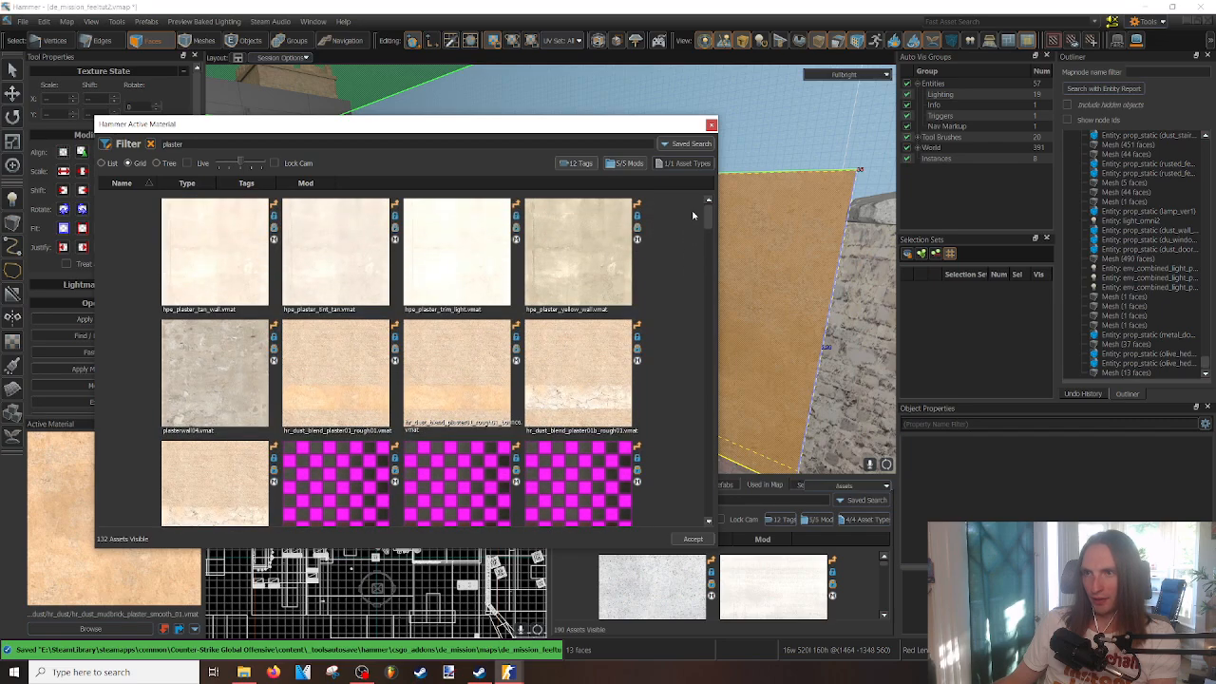
left_click_drag(713, 221, 711, 221)
double_click(198, 273)
key("shift+t")
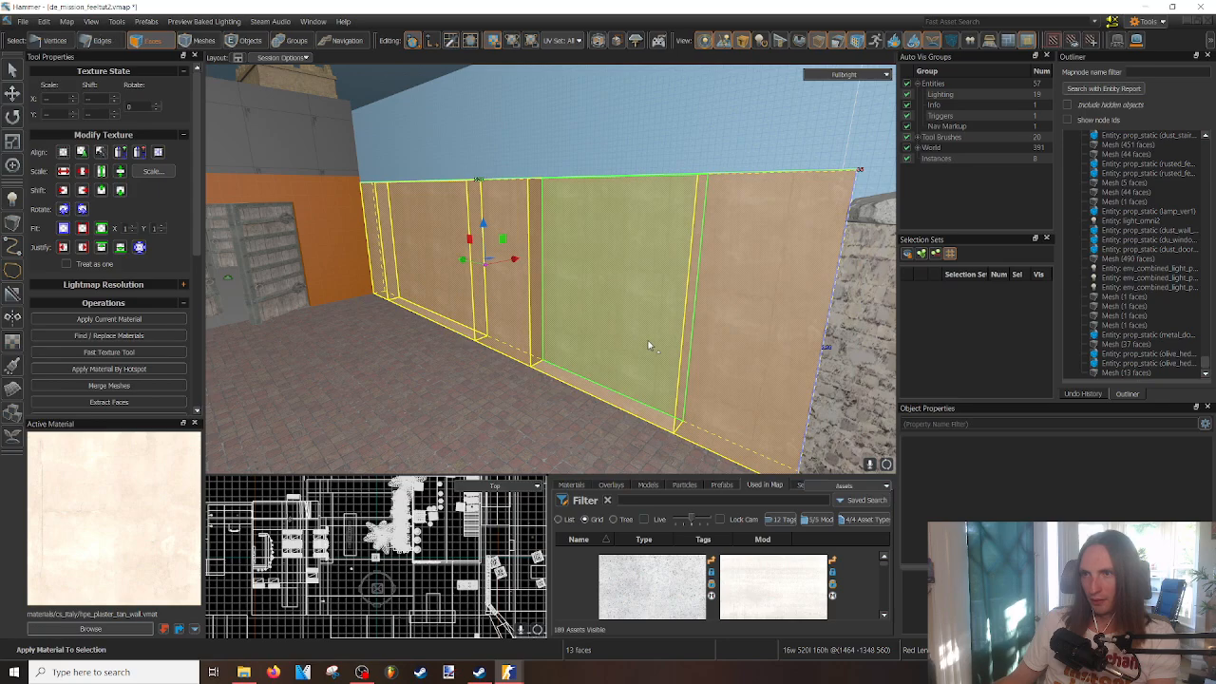
- Examine the plastered facade and its recesses under full lighting, then return to the fullbright view
left_click(594, 432)
mouse_move(591, 445)
right_mouse_down()
mouse_move(622, 446)
mouse_move(591, 446)
right_mouse_up()
key("s")
key("F6")
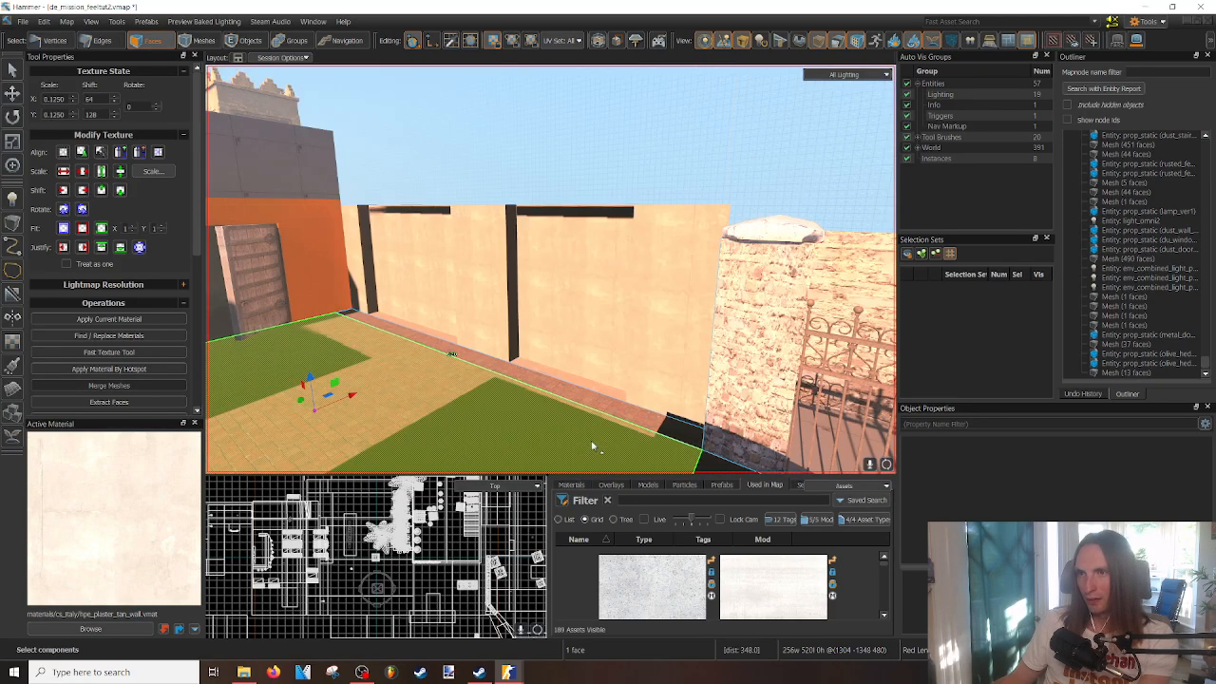
key("F5")
left_click(584, 397)
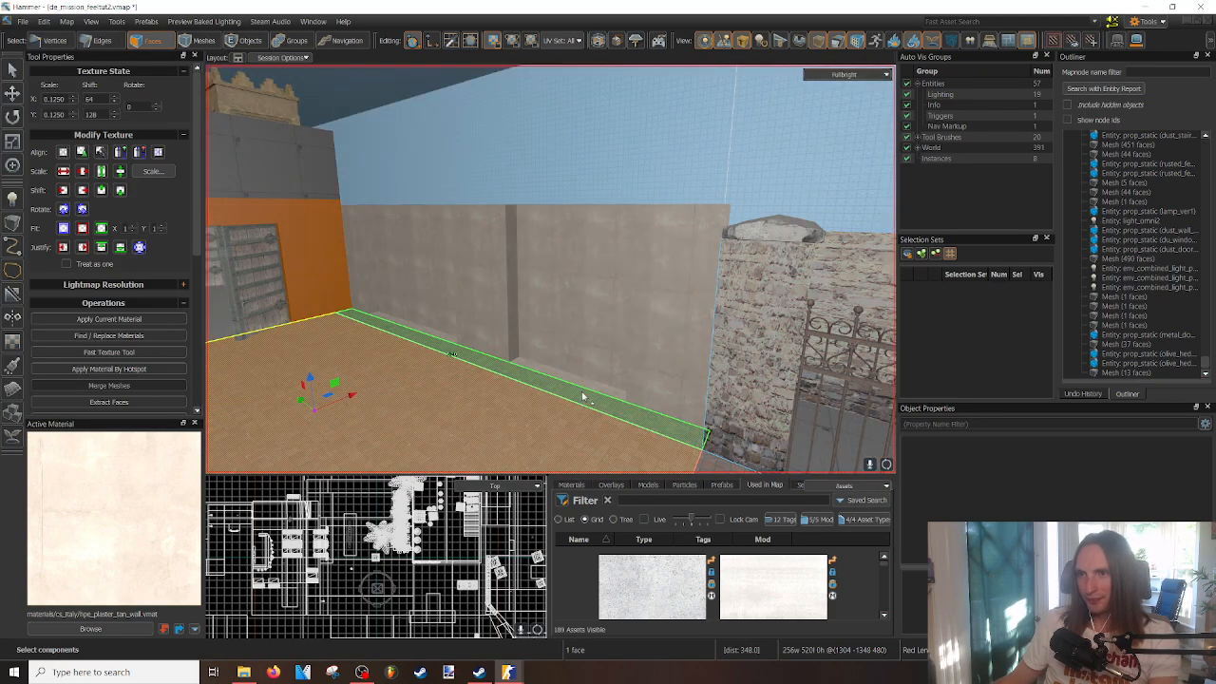
right_click_drag(583, 396, 550, 269)
key("w")
left_click(531, 350)
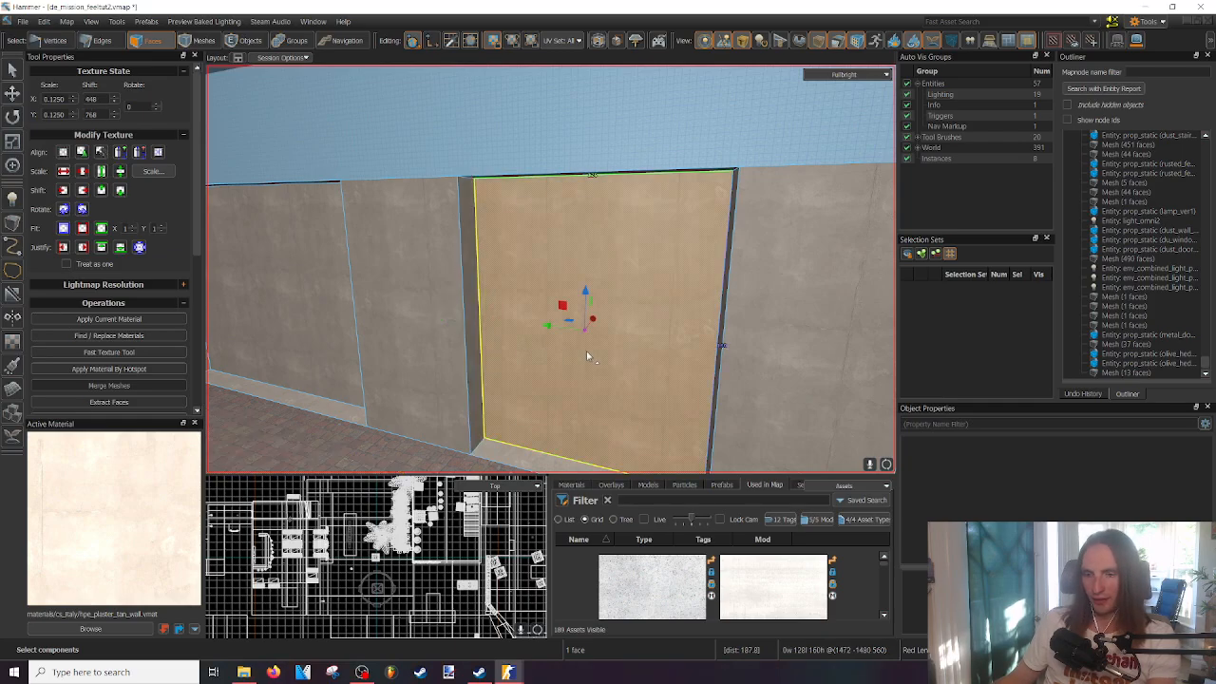
key("F6")
mouse_move(587, 357)
right_mouse_down()
mouse_move(550, 269)
mouse_move(592, 372)
mouse_move(550, 269)
mouse_move(570, 363)
right_mouse_up()
key("s")
key("s")
key("w")
right_click_drag(560, 314, 550, 269)
key("s")
key("w")
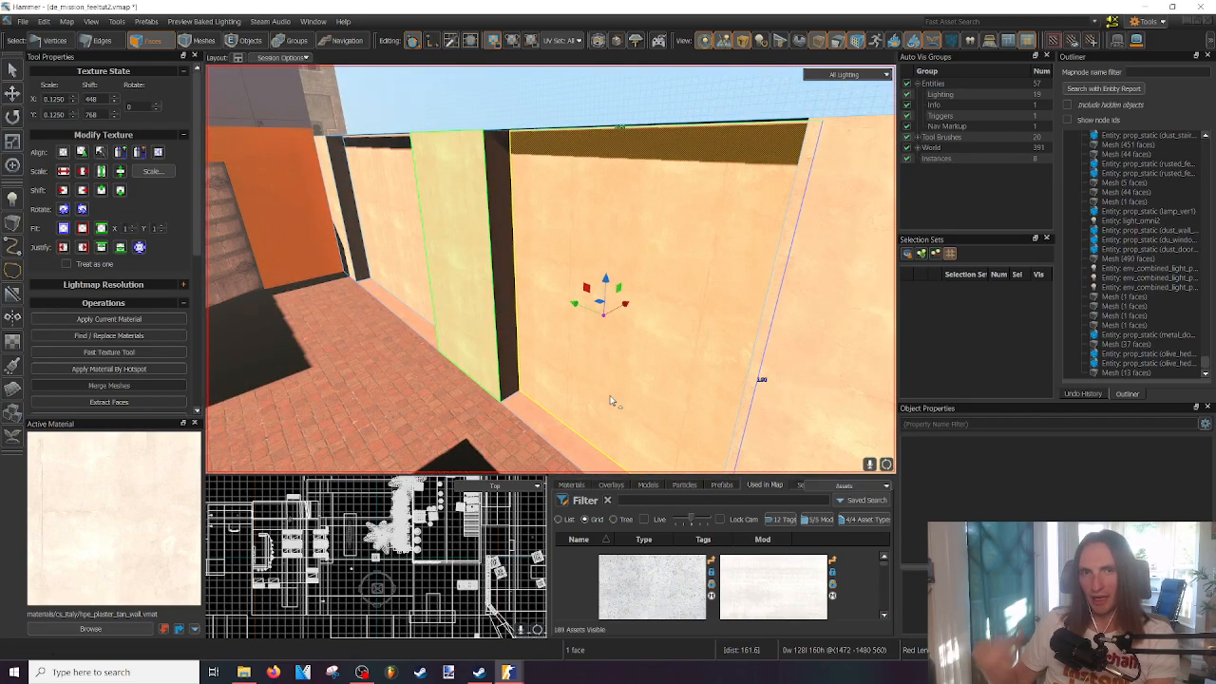
right_click_drag(610, 401, 550, 269)
key("F5")
- Sample the pavement strip's hr_dust_brick_ground_04 material and apply it to the floor faces of both wall recesses
key("a")
key("s")
left_click(567, 389)
right_click_drag(568, 403, 560, 356)
key("w")
left_click(609, 306)
right_click_drag(609, 306, 613, 352)
key("a")
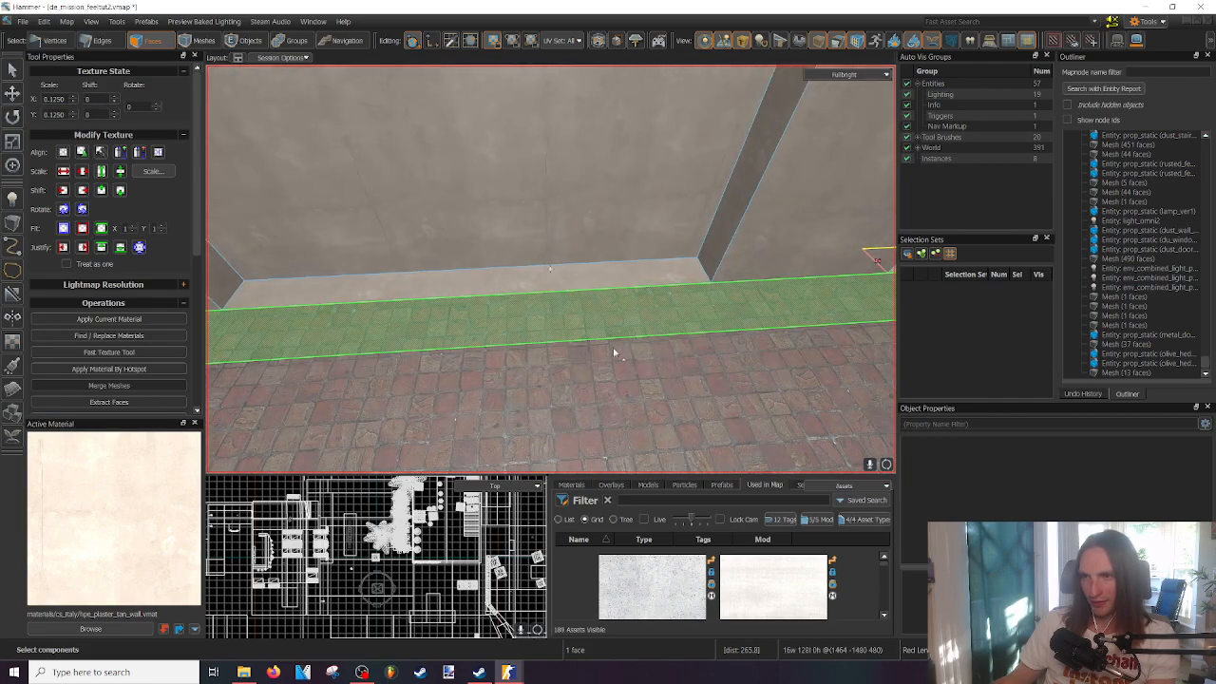
left_click(528, 329)
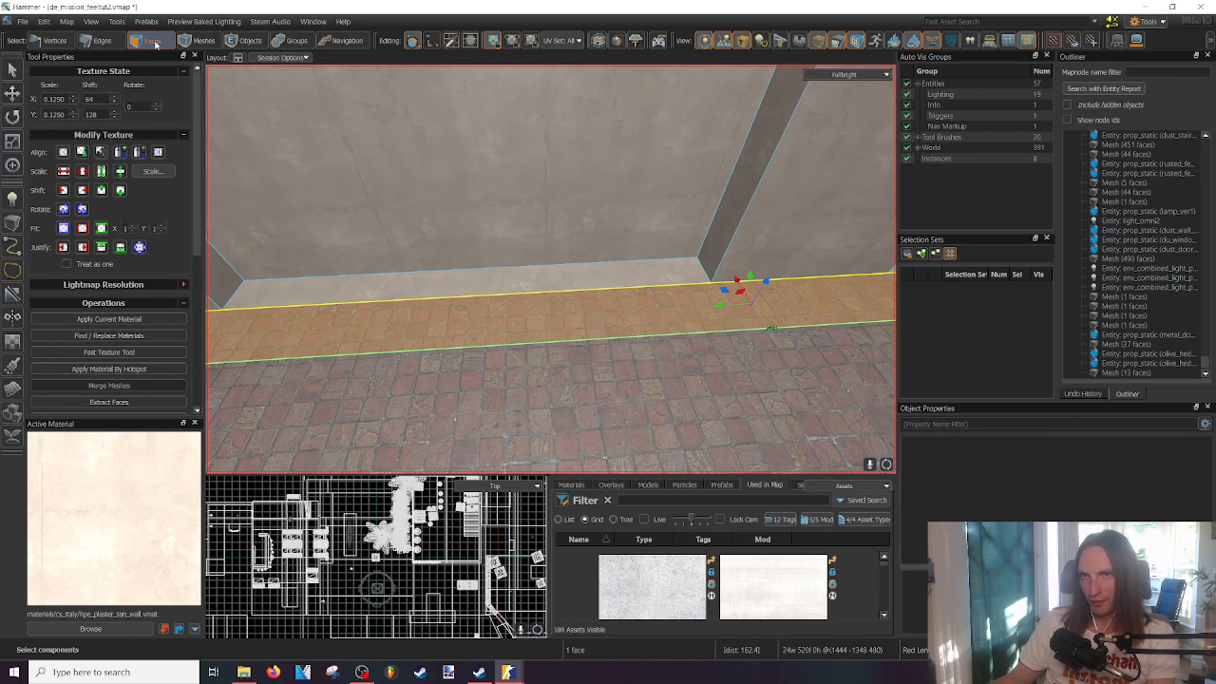
right_click(533, 328, "shift")
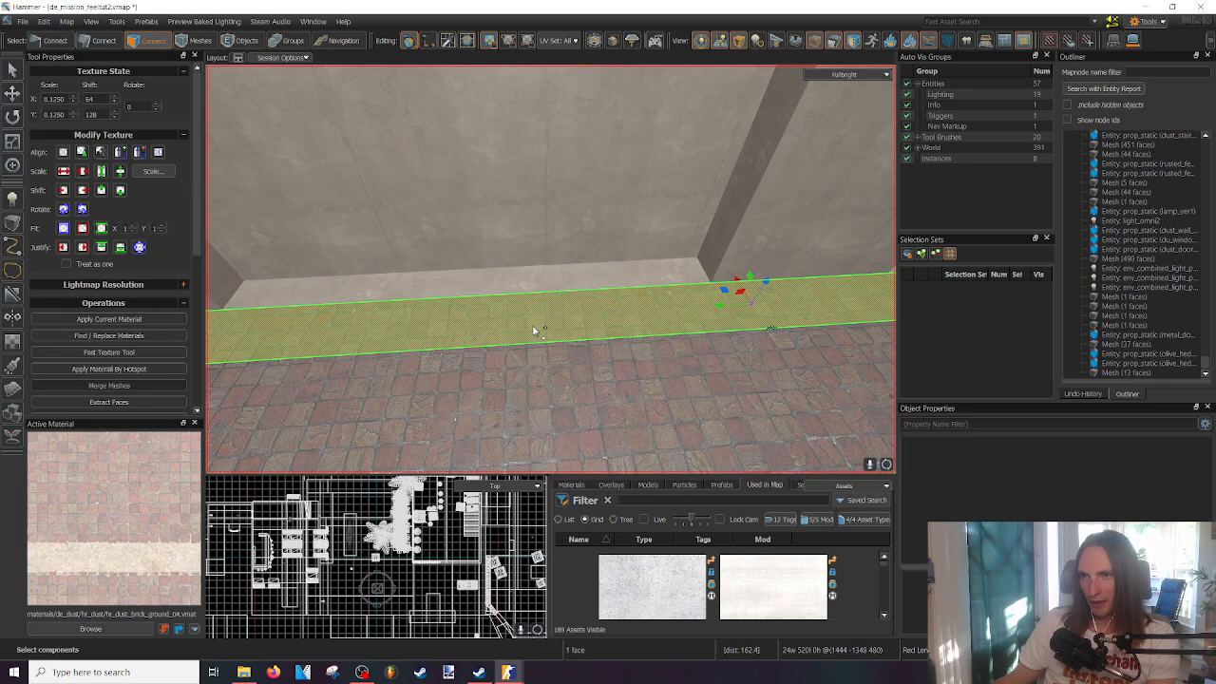
left_click(521, 288)
key("d")
right_click_drag(522, 287, 475, 290)
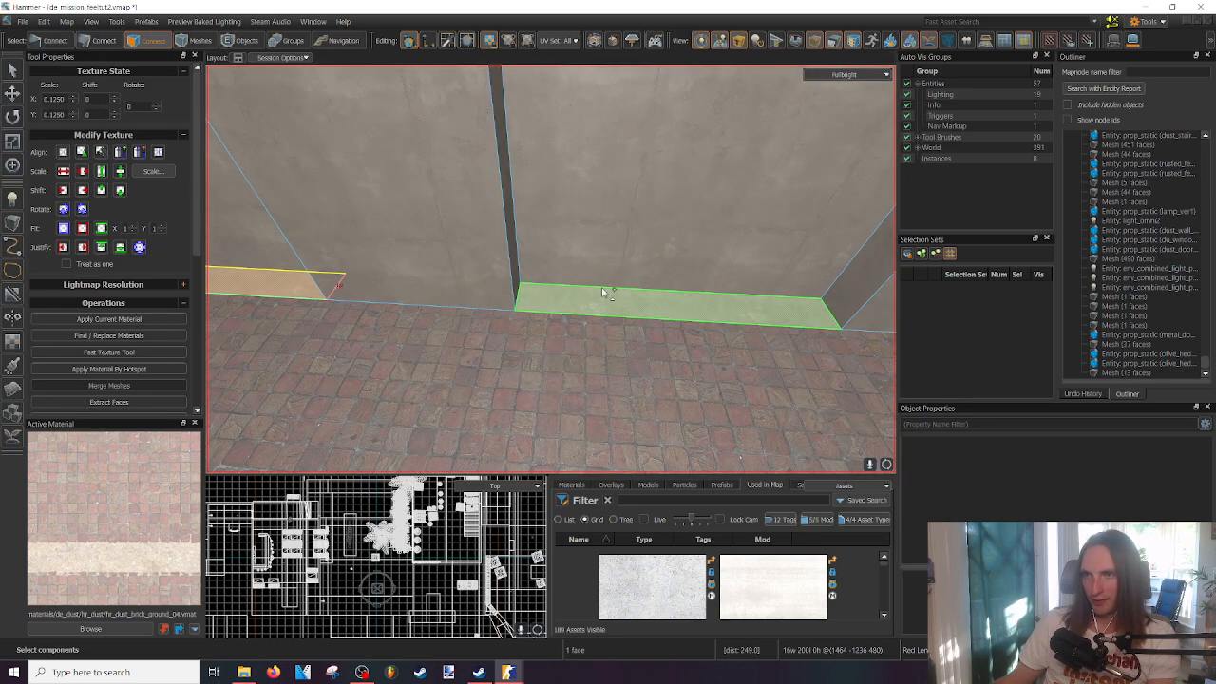
key("shift+t")
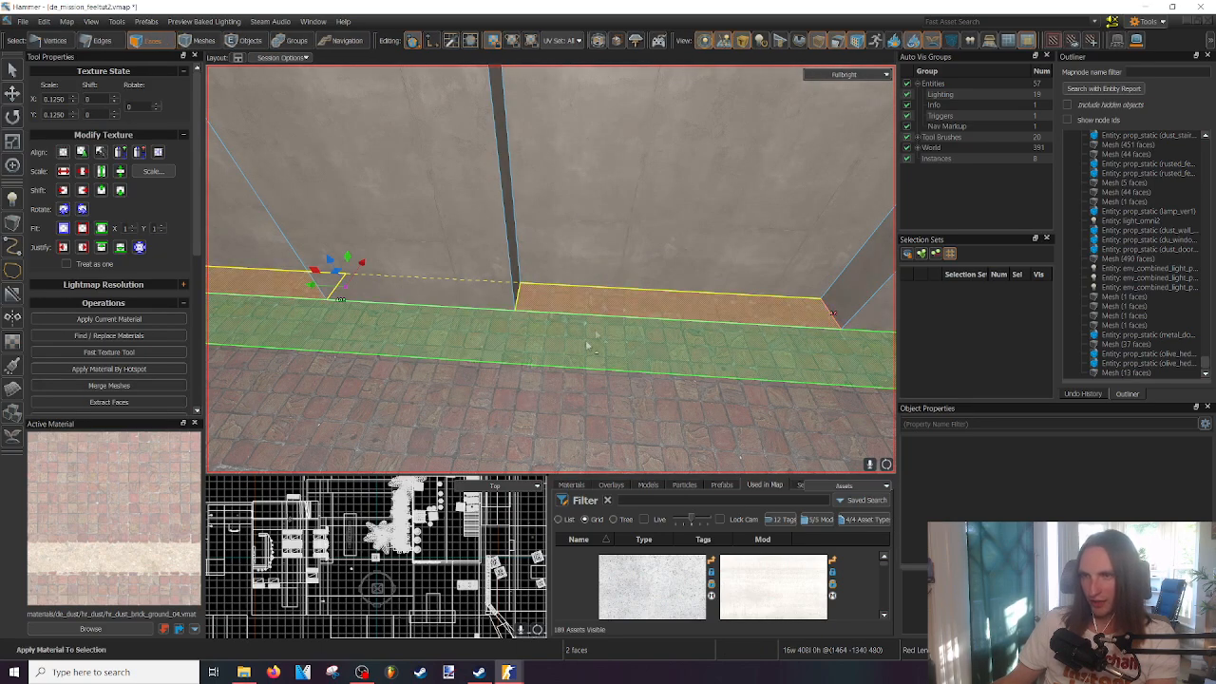
left_click(609, 330)
right_click_drag(602, 368, 570, 367)
- Examine the top faces of the recesses and the upper end of the wall from below
right_click_drag(550, 269, 570, 261)
key("s")
left_click(611, 379)
key("w")
right_click_drag(611, 380, 550, 249)
key("s")
key("w")
left_click(519, 287)
key("w")
key("w")
left_click(527, 274)
left_click(503, 249)
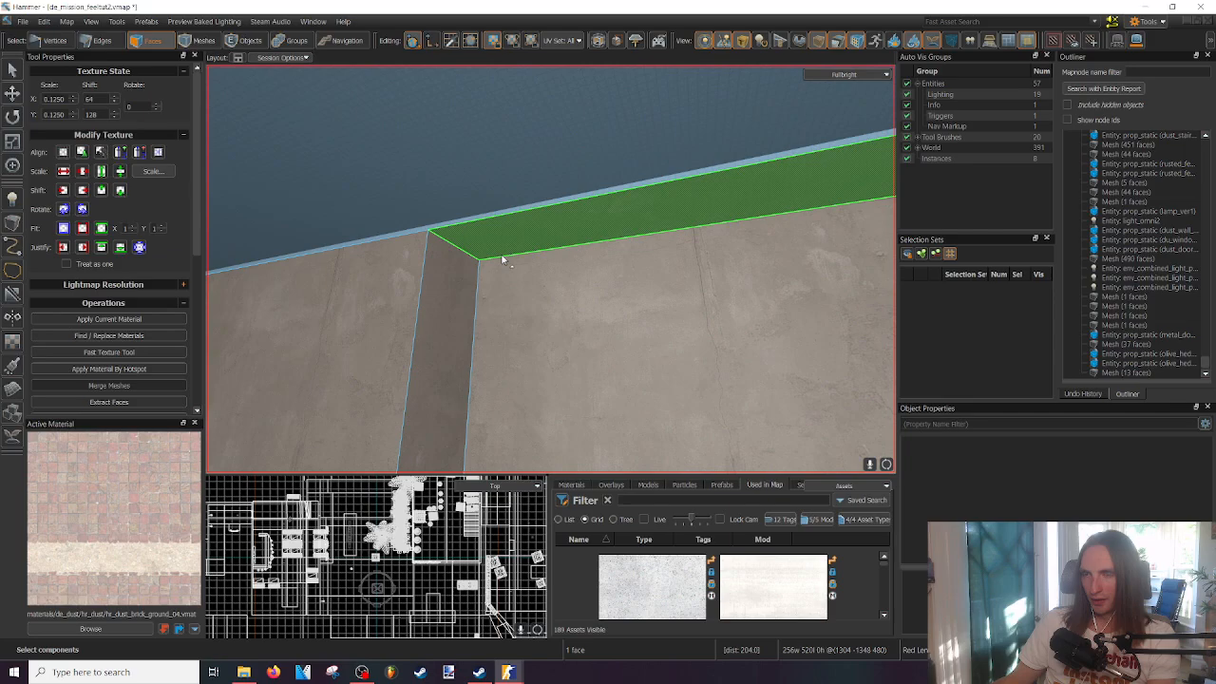
left_click(509, 261)
left_click(511, 249)
key("w")
right_click_drag(510, 249, 550, 269)
key("s")
key("w")
key("w")
key("d")
- Connect the top and bottom edges of the panel beside the stone pillar and place the new vertical edge 8 units from the recess
key("2")
right_click_drag(505, 339, 550, 269)
key("w")
right_click_drag(510, 340, 550, 269)
left_click(511, 406)
right_click_drag(510, 406, 568, 315)
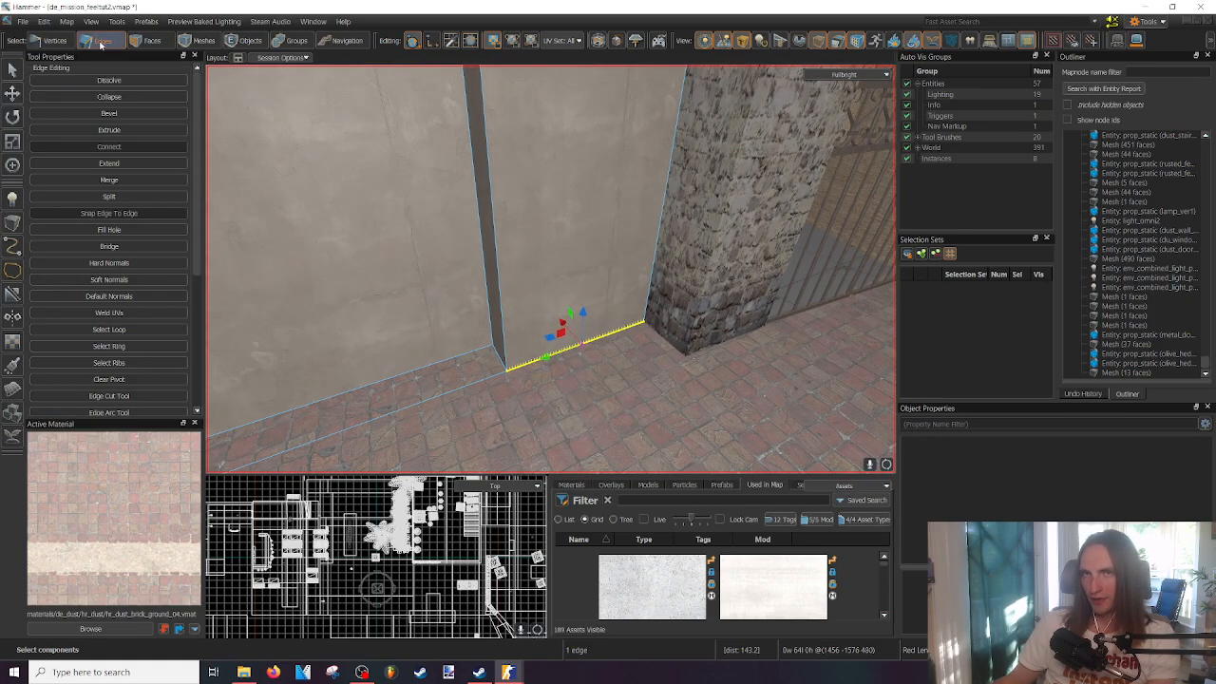
right_click_drag(569, 347, 551, 271)
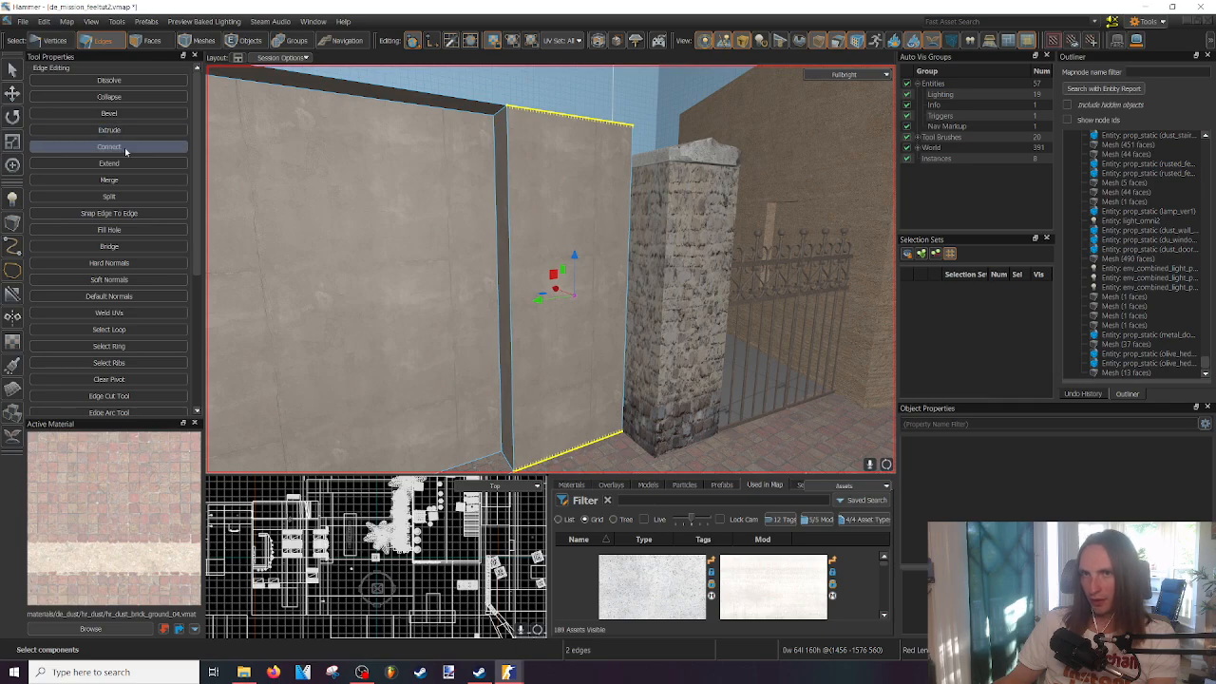
key("v")
right_click_drag(590, 277, 581, 302)
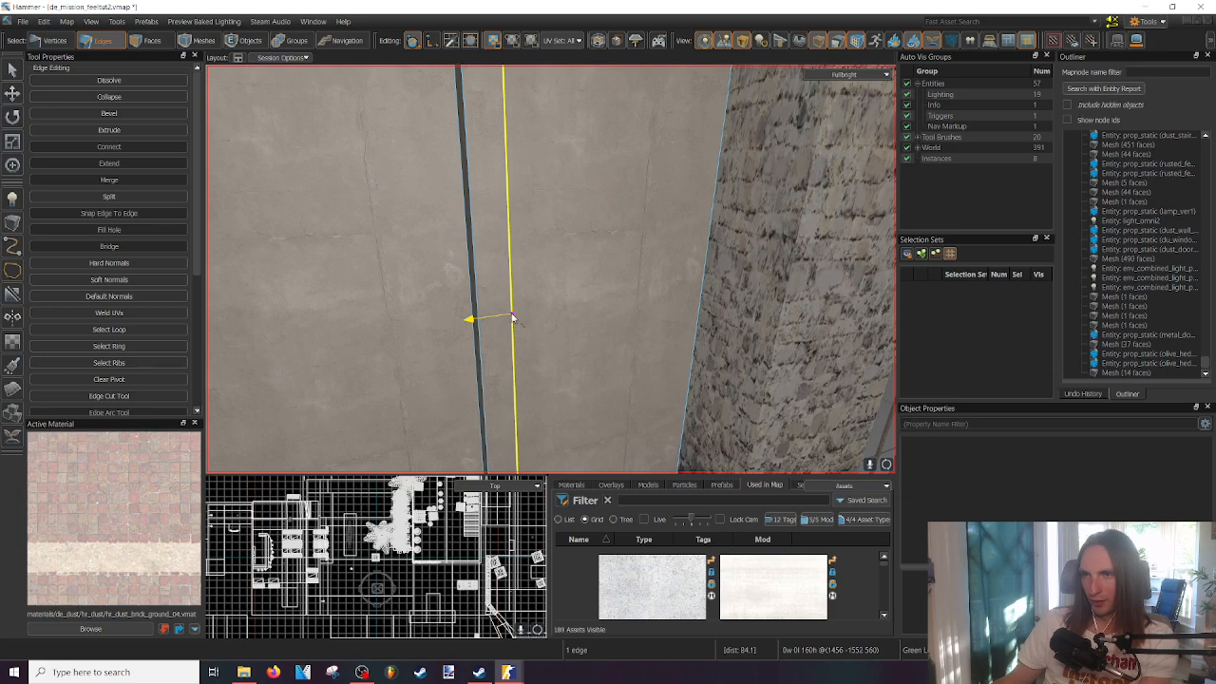
- Split the recess's narrow side face beside the pillar panel with a vertical edge placed 4 units behind the front corner
right_click_drag(500, 325, 550, 269)
left_click(543, 371)
right_click_drag(543, 371, 453, 301)
key("v")
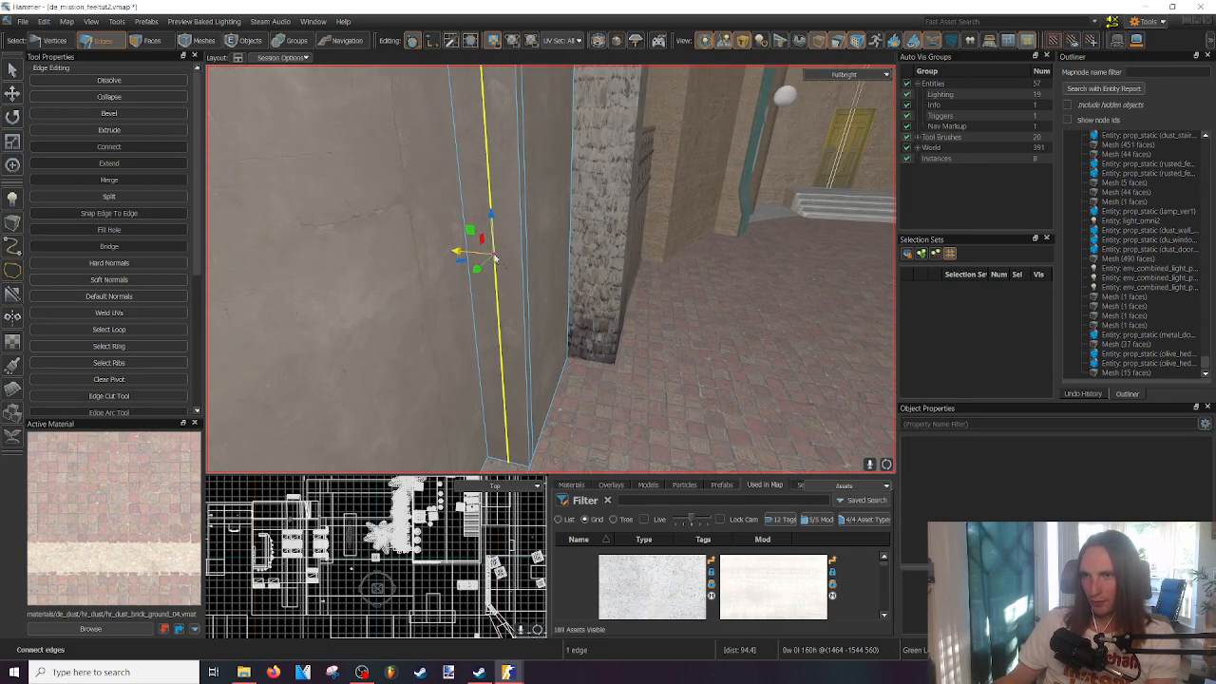
right_click_drag(514, 268, 620, 314)
right_click_drag(550, 269, 549, 269)
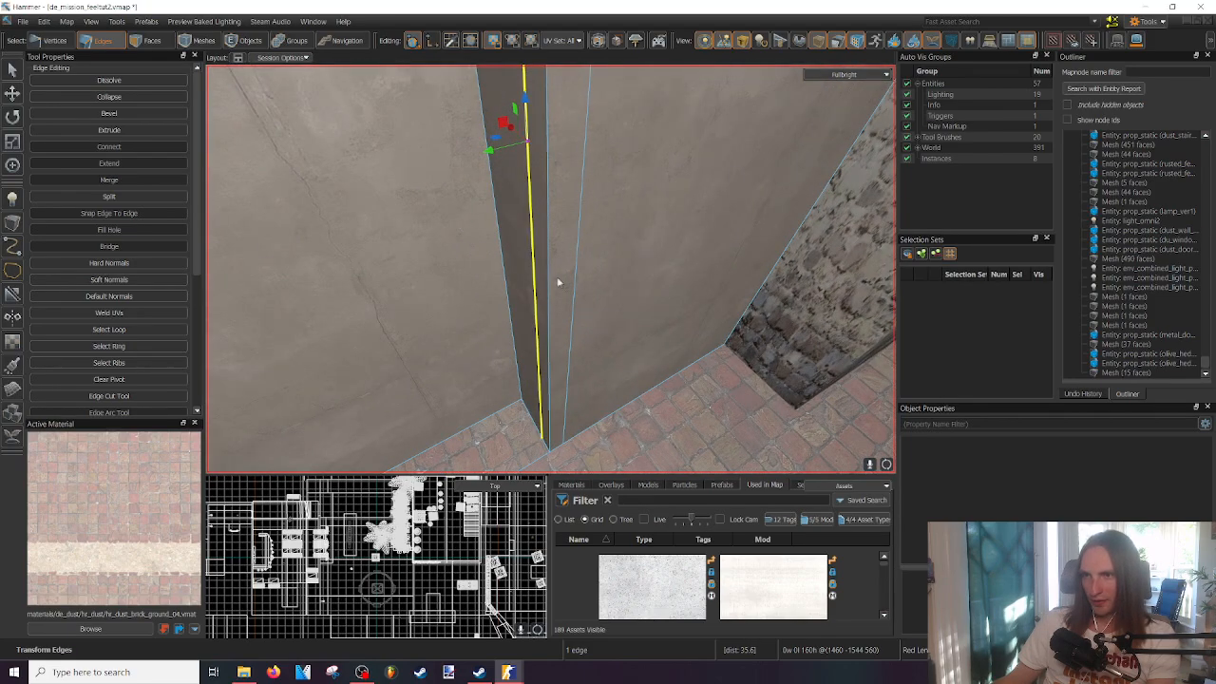
- Set soft normals on the recess's vertical corner edge beside the pillar panel and check the shading under full lighting
right_click_drag(549, 276, 579, 304)
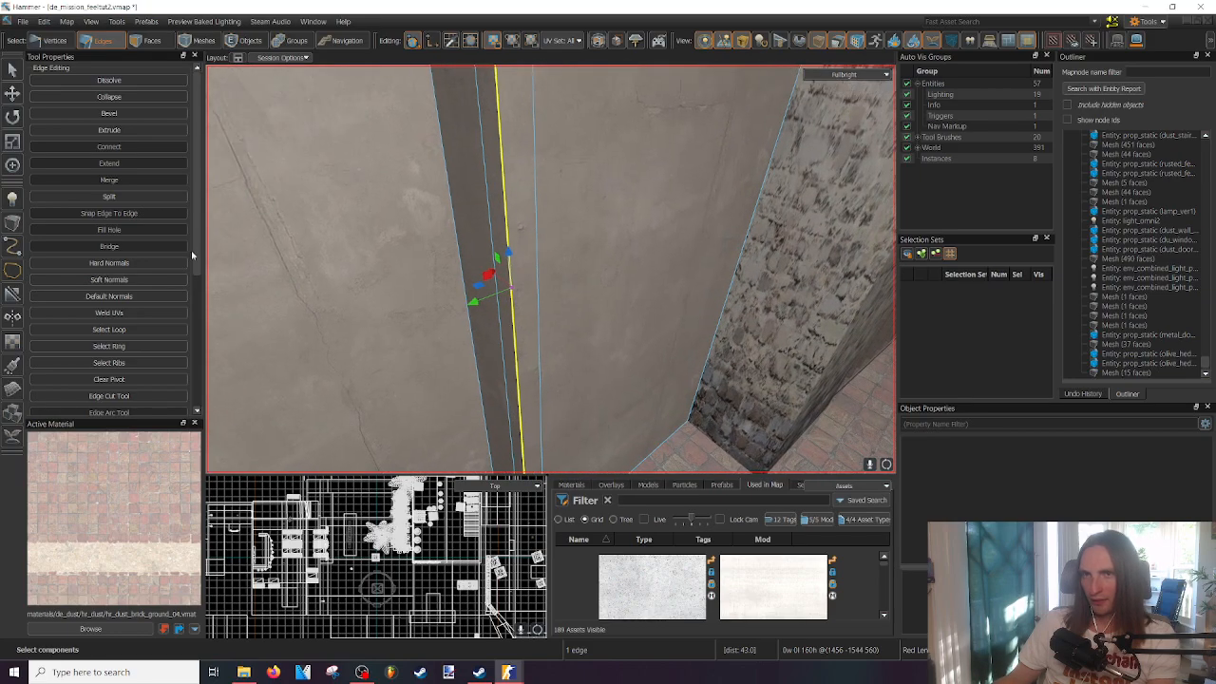
left_click(135, 280)
left_click(622, 365)
right_click_drag(627, 366, 570, 437)
key("F6")
key("F5")
- Select the pavement face in front of the wall and examine how its texture meets the recess floors
left_click(307, 436)
key("3")
left_click(334, 426)
right_click_drag(335, 427, 335, 426)
left_click(337, 418)
right_click_drag(475, 204, 546, 262)
mouse_move(403, 412)
right_mouse_down()
mouse_move(551, 269)
mouse_move(403, 414)
right_mouse_up()
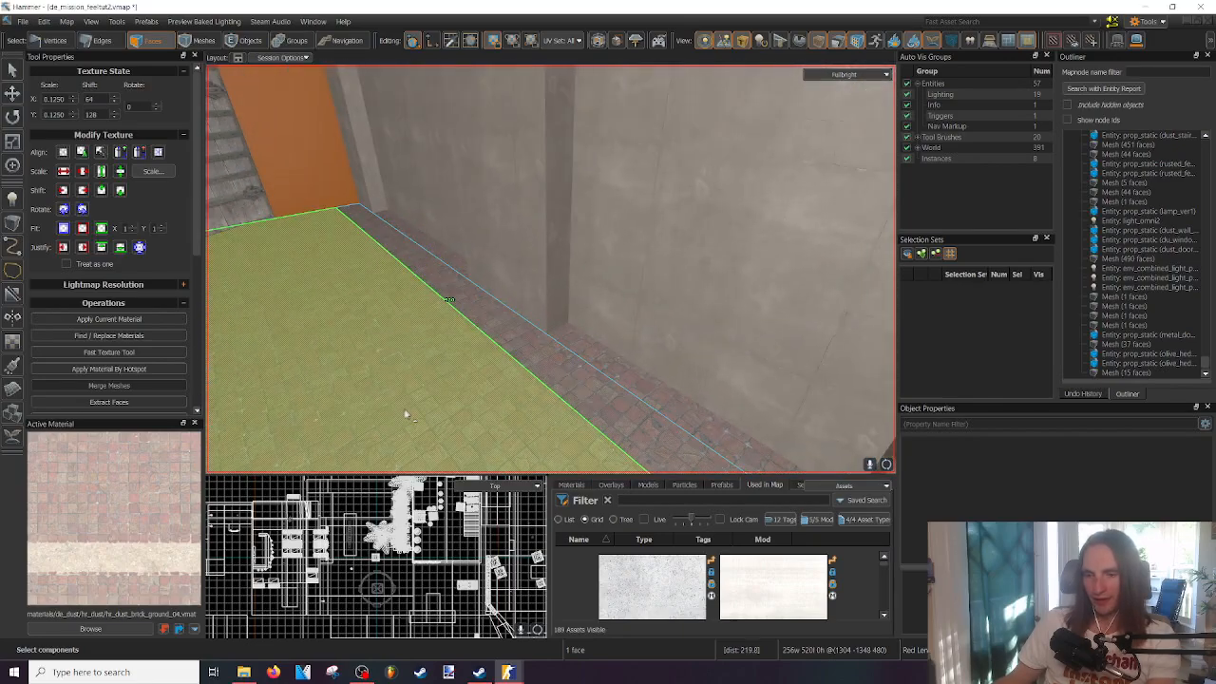
- Connect vertical edges on the middle wall section, 4 units from the recess nearer the pillar, and on that recess's adjoining side face
key("2")
right_click_drag(514, 366, 486, 203)
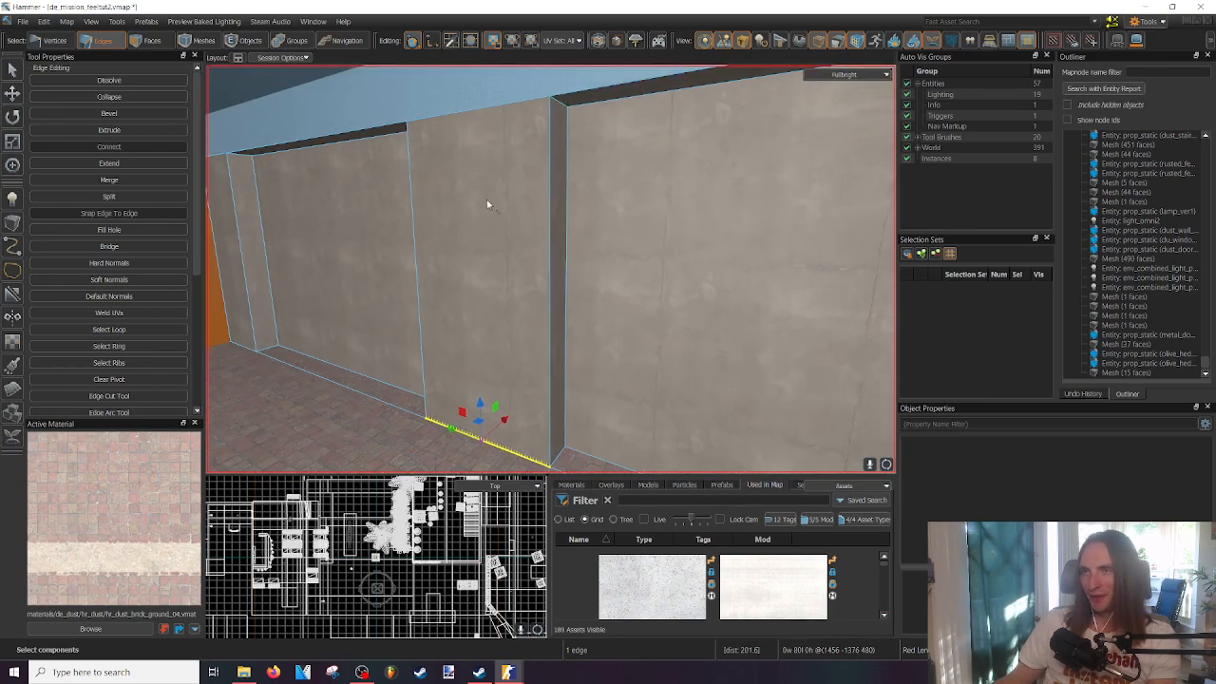
left_click(516, 105, "shift")
key("v")
right_click_drag(534, 202, 556, 284)
right_click_drag(530, 387, 518, 195)
key("v")
- Connect vertical edges beside the middle section's other corner, on its front face and on the adjoining recess side face
left_click(505, 290)
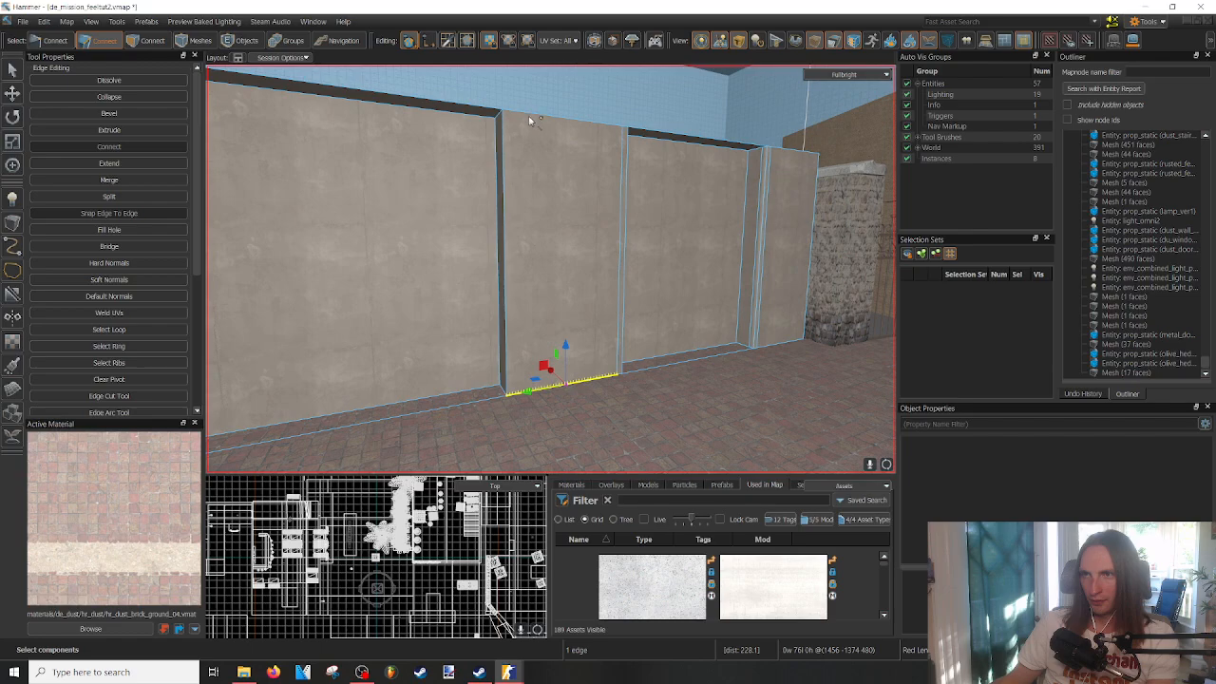
left_click(530, 122, "shift")
key("v")
right_click_drag(511, 276, 557, 200)
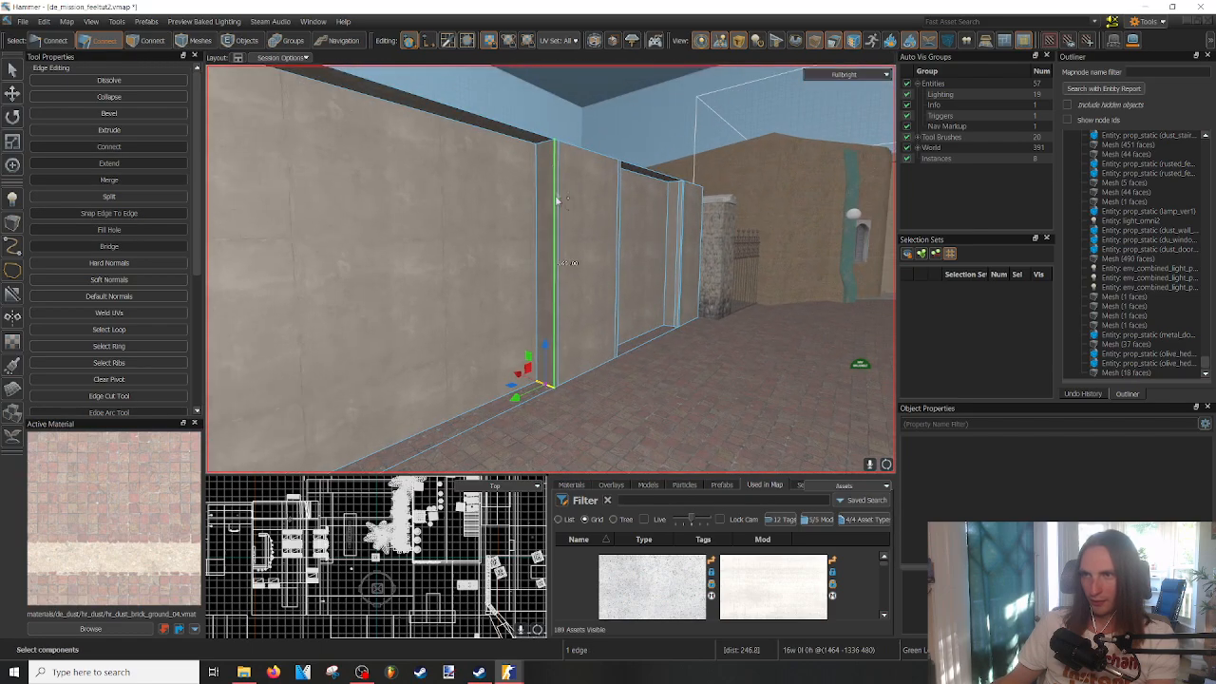
left_click(544, 147)
- Set soft normals on both vertical corner edges of the middle wall section
right_click_drag(525, 271, 543, 250)
right_click_drag(478, 288, 570, 272)
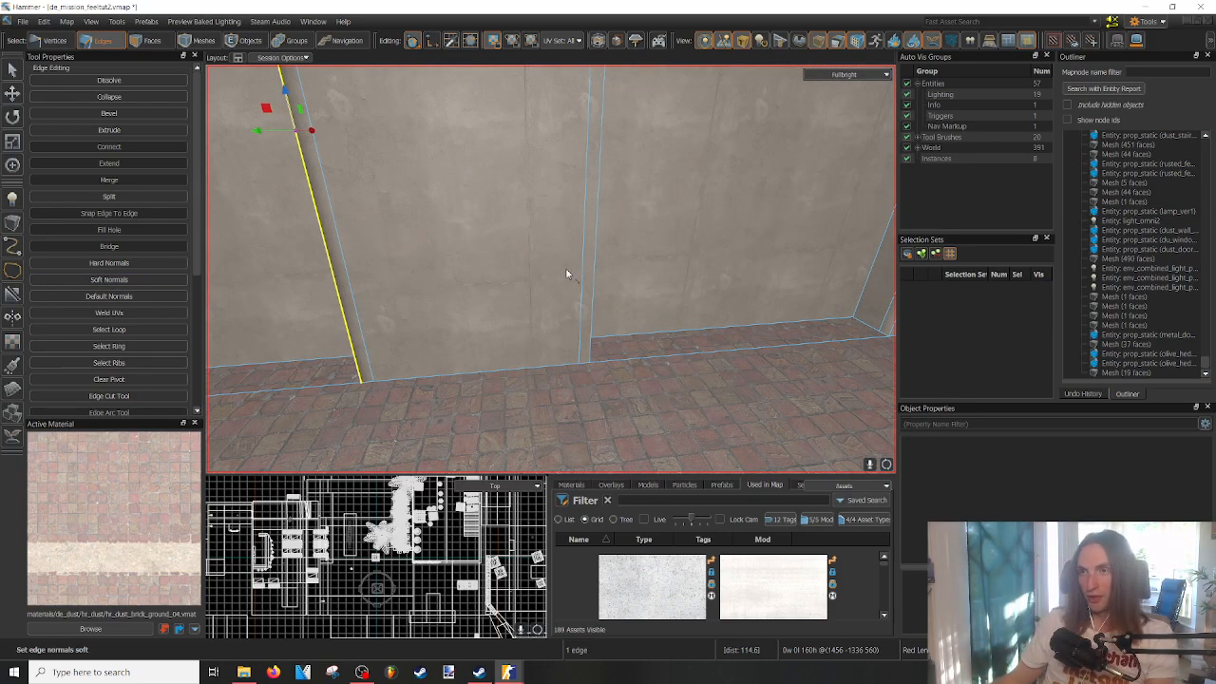
right_click_drag(566, 274, 549, 269)
left_click(506, 274)
left_click(149, 281)
- Split the recess side face nearest the orange wall with a vertical edge 4 units behind the front corner
right_click_drag(604, 300, 575, 361)
left_click(614, 368)
right_click_drag(510, 296, 499, 220)
key("v")
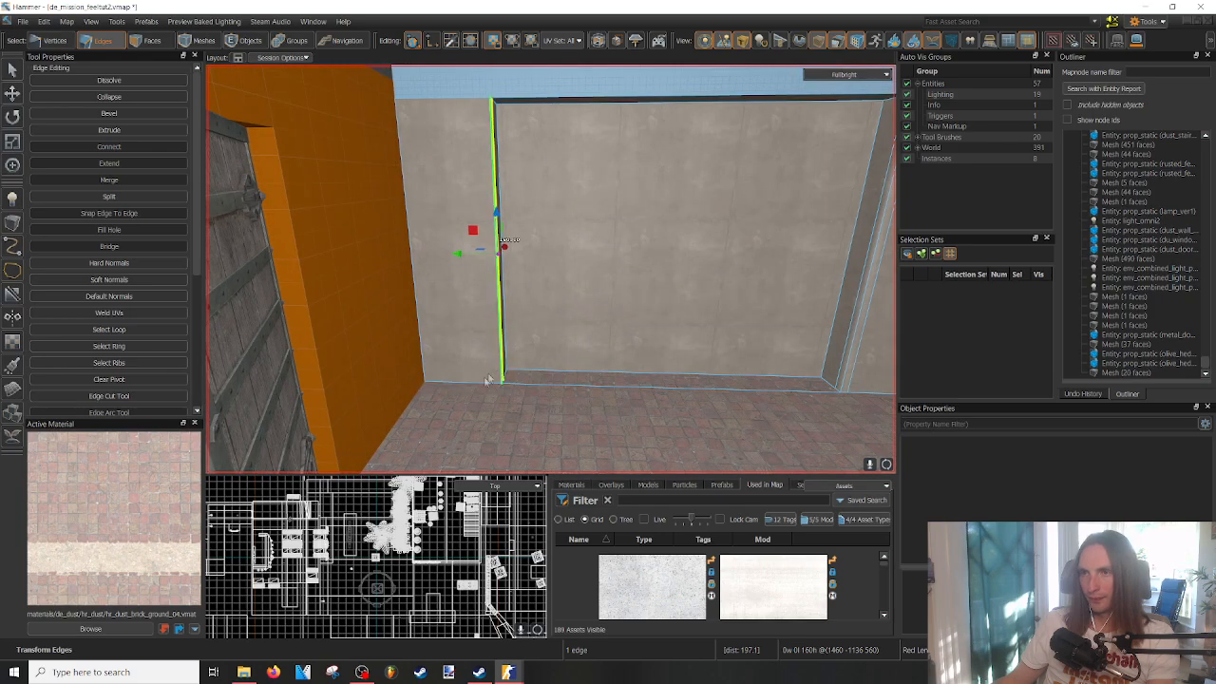
- Connect the top and bottom edges of the end panel beside the orange wall and move the new vertical edge close to the recess corner
left_click(480, 382)
key("v")
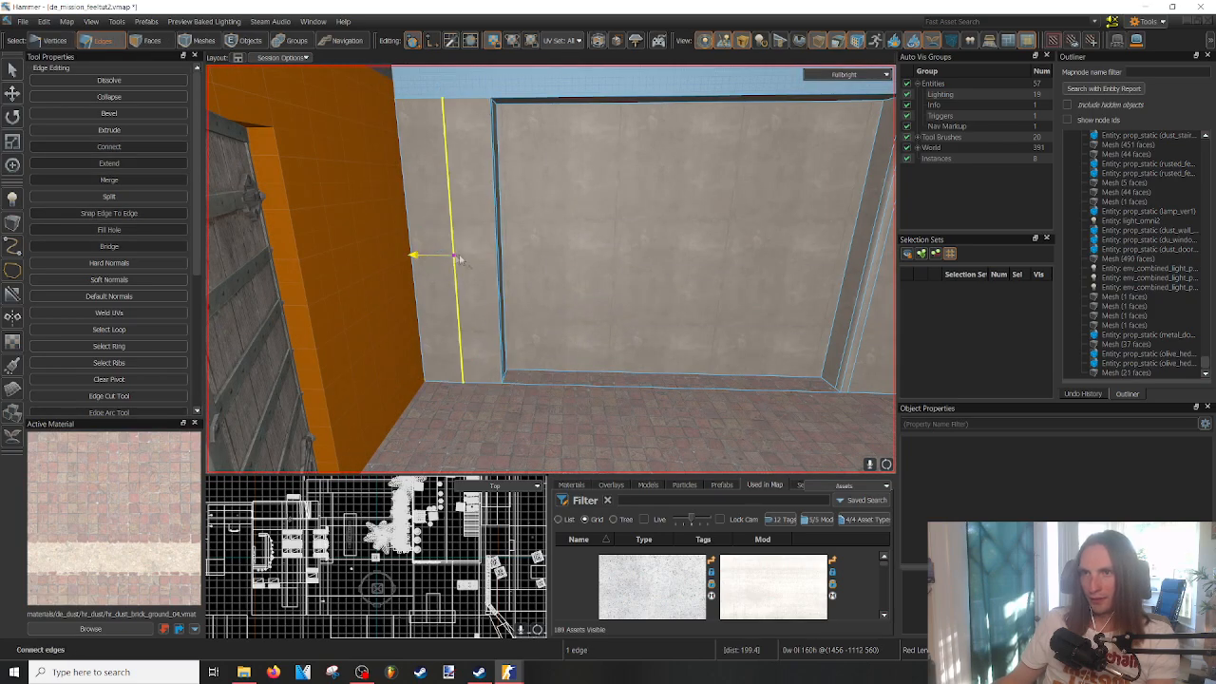
left_click_drag(489, 263, 491, 264)
right_click_drag(491, 263, 472, 306)
key("w")
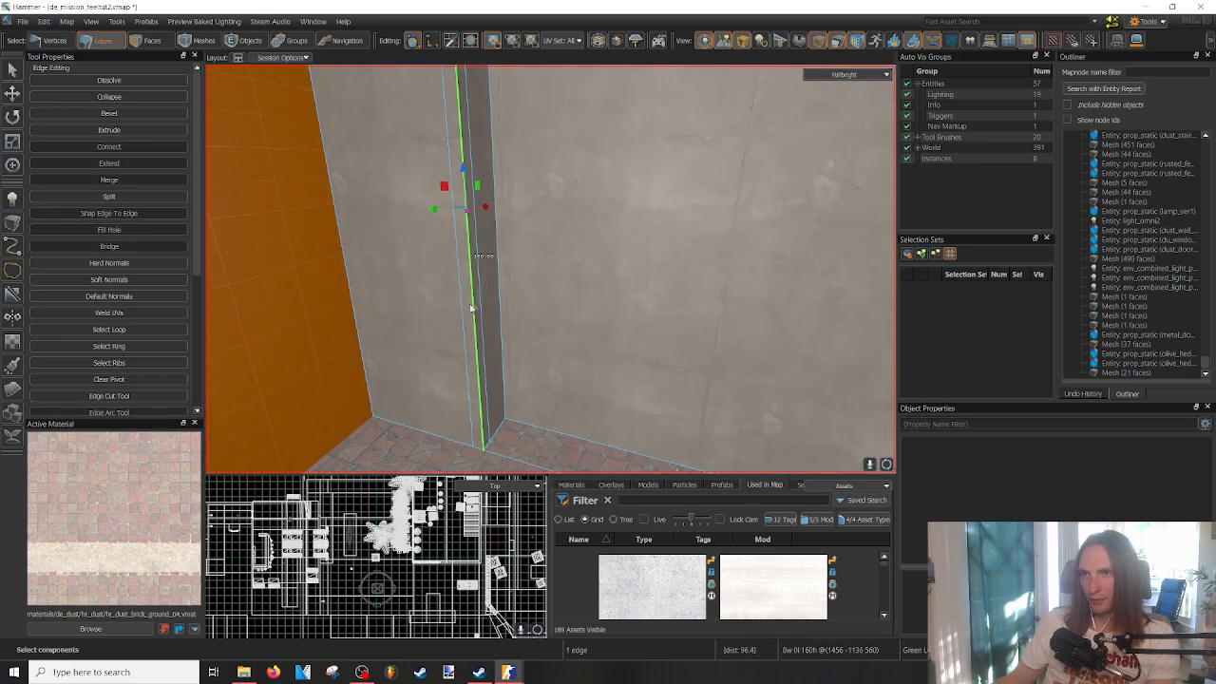
left_click(575, 395)
- Examine the new vertical subdivisions along the whole wall, from the orange wall to the stone pillar
mouse_move(579, 396)
right_mouse_down()
mouse_move(550, 269)
mouse_move(579, 396)
right_mouse_up()
key("s")
key("w")
right_click_drag(507, 253, 550, 269)
key("w")
key("s")
left_click(566, 190)
right_click_drag(567, 190, 550, 268)
key("w")
key("s")
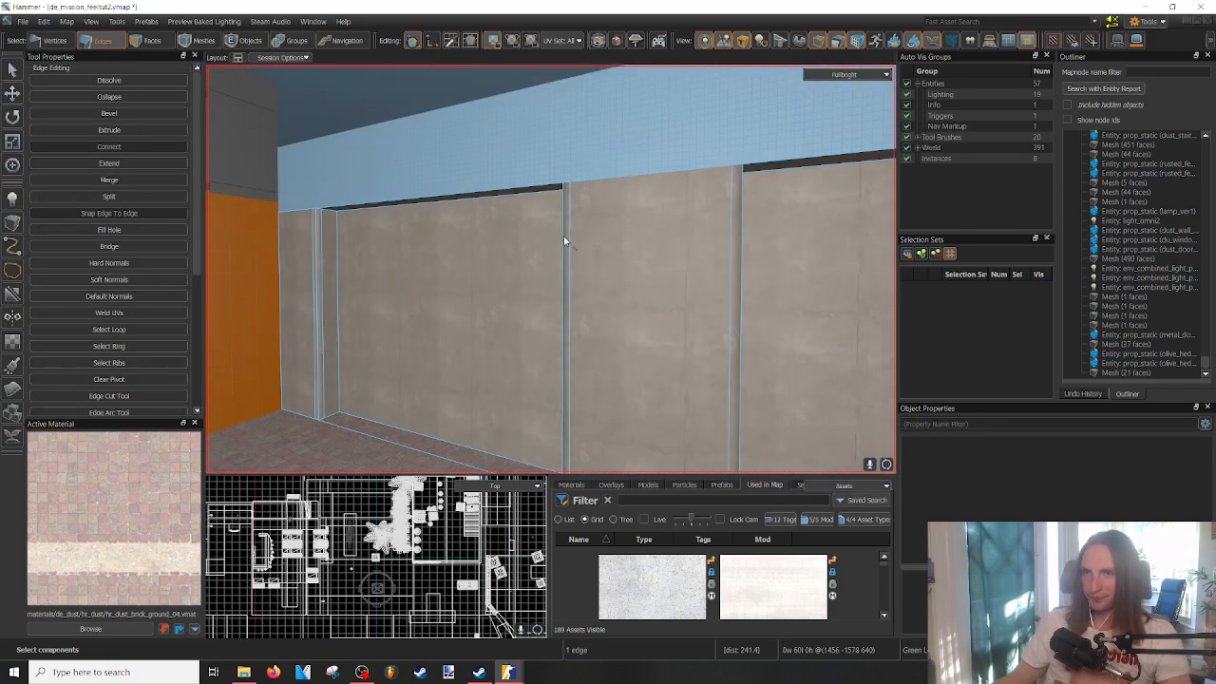
right_click_drag(502, 318, 550, 269)
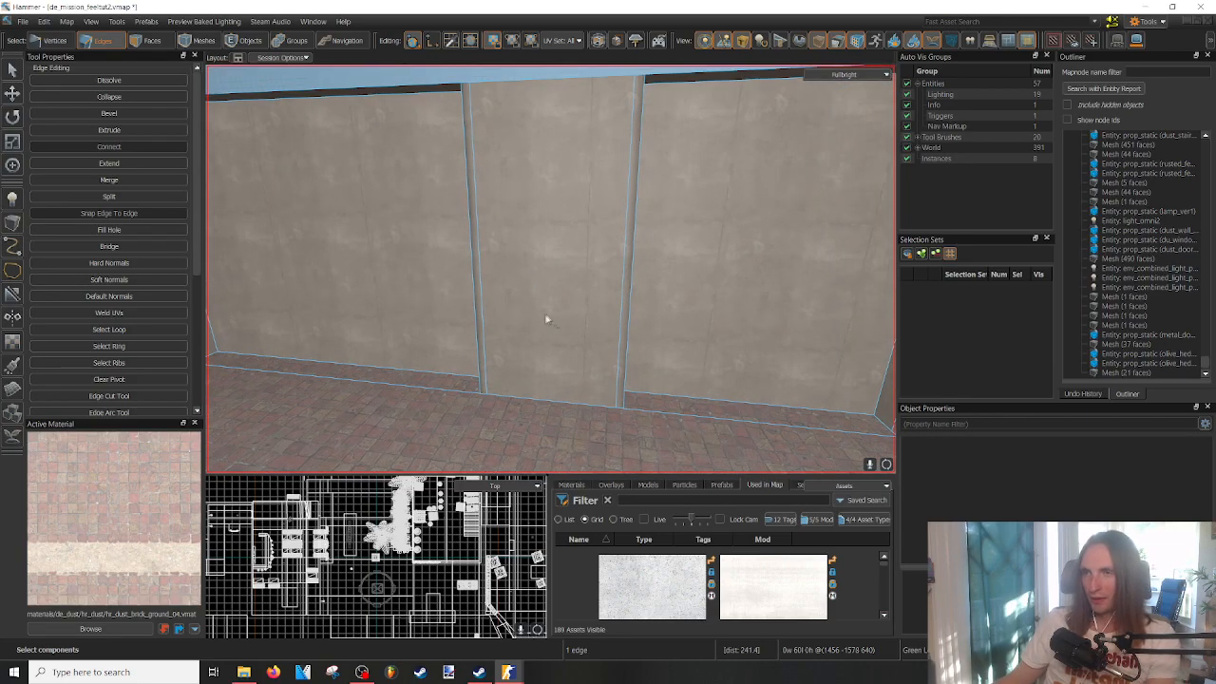
right_click_drag(544, 316, 550, 269)
key("s")
- Extrude the wall's full row of front top edges upward twice, making strips about 8 and 80 units tall
mouse_move(610, 368)
right_mouse_down()
mouse_move(550, 269)
mouse_move(620, 367)
right_mouse_up()
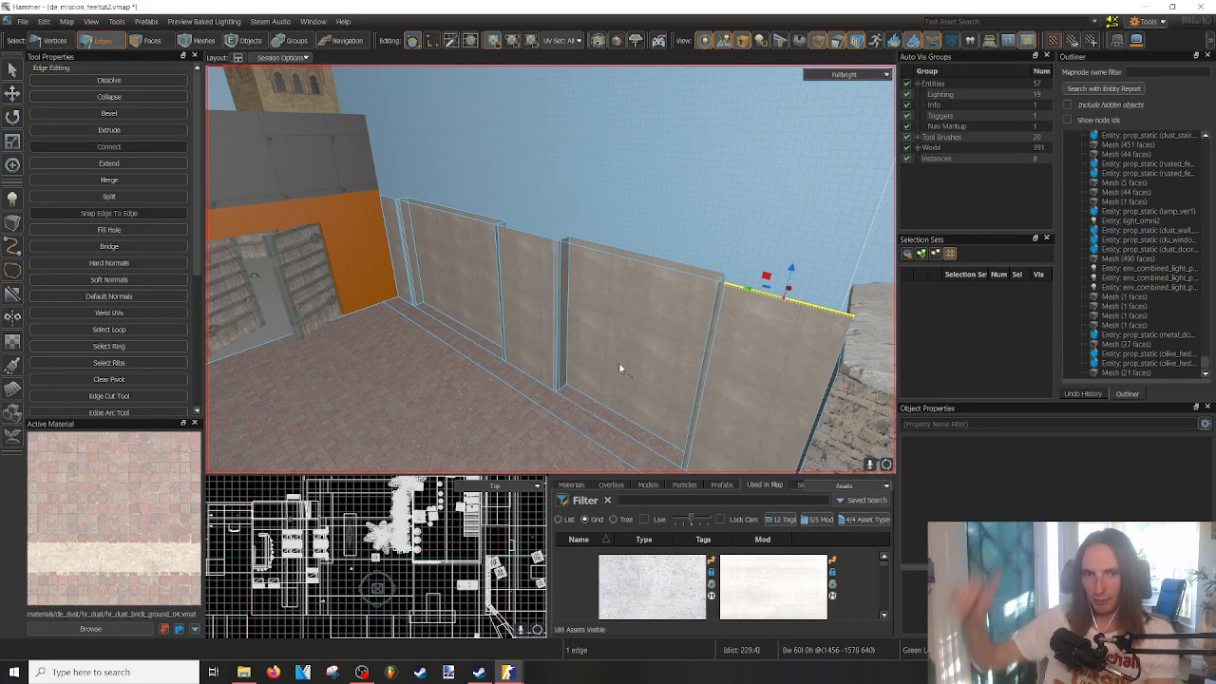
right_click_drag(619, 362, 600, 333)
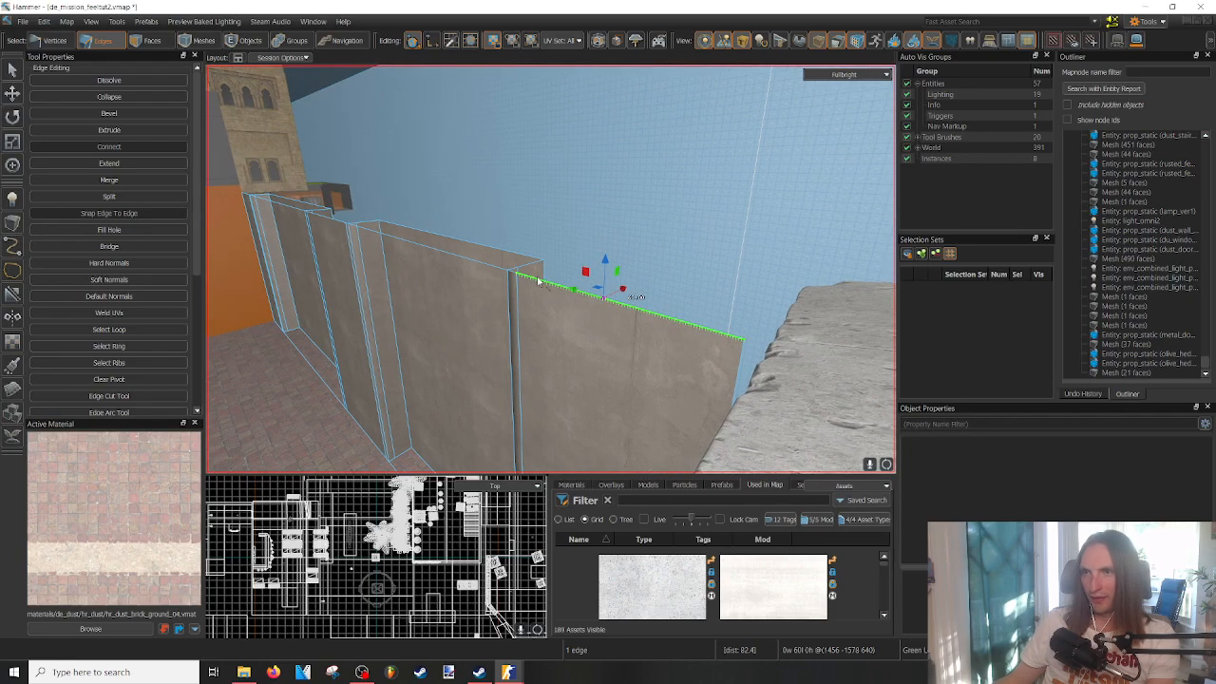
right_click_drag(568, 334, 550, 269)
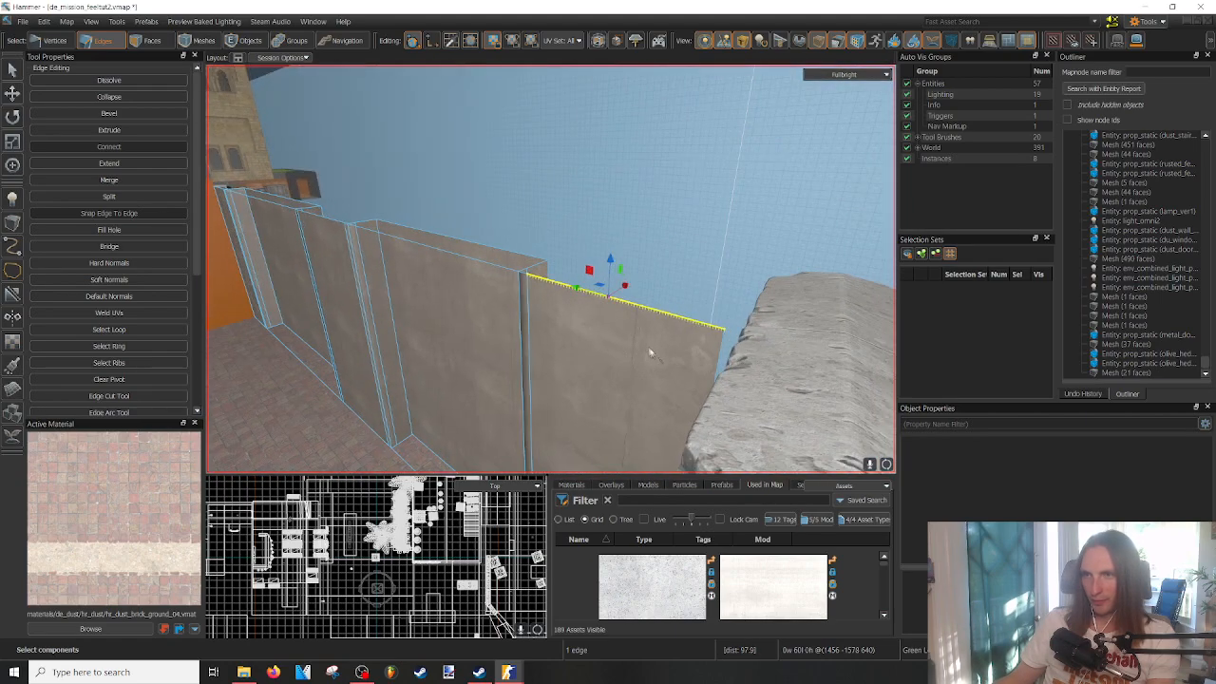
right_click_drag(648, 318, 600, 330)
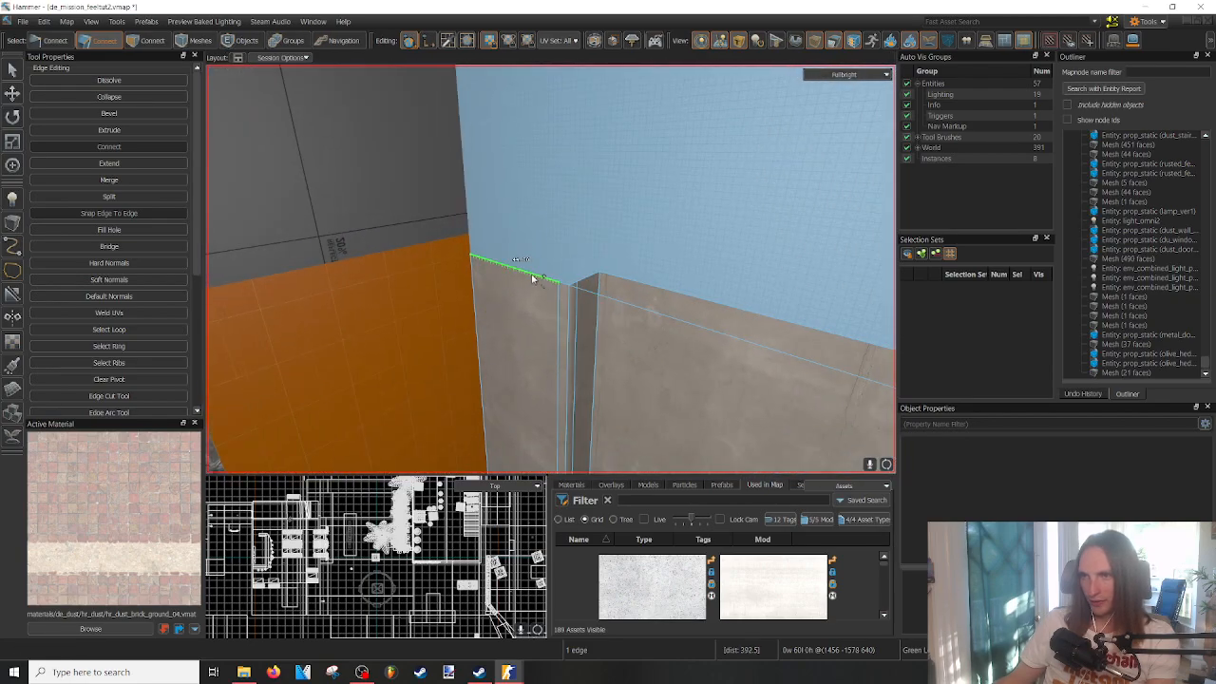
mouse_move(533, 277)
right_mouse_down()
mouse_move(550, 269)
mouse_move(533, 278)
right_mouse_up()
left_click_drag(509, 278, 507, 257, "shift")
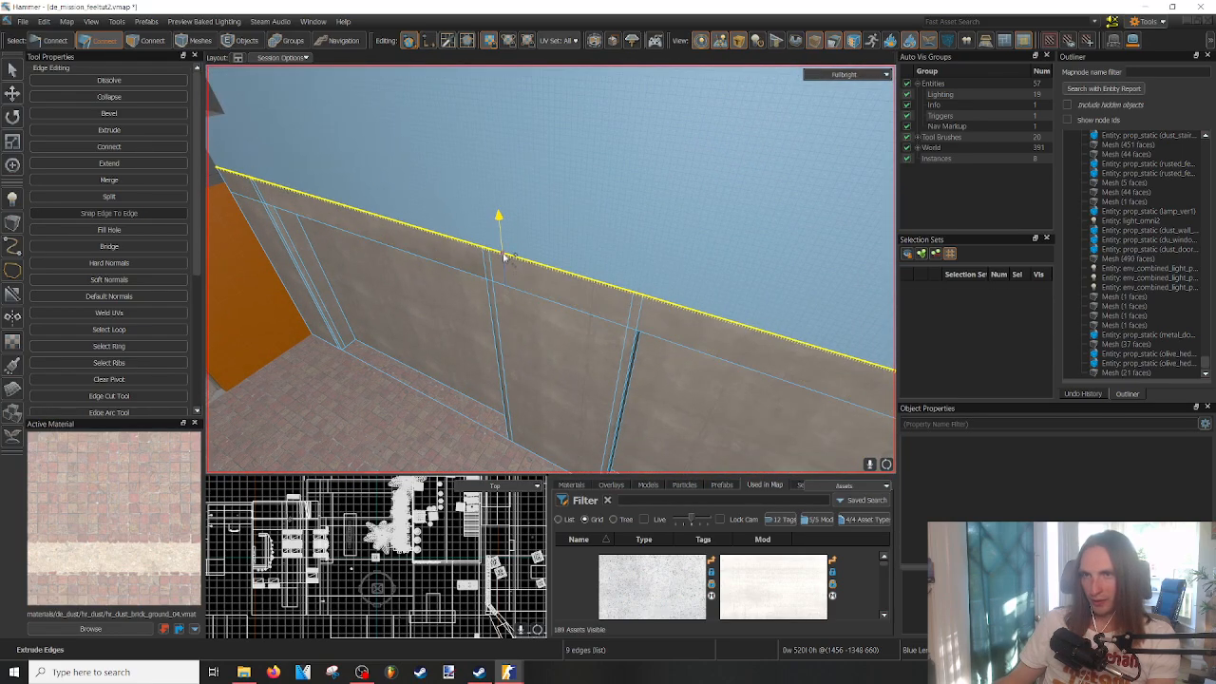
right_click_drag(505, 272, 454, 173)
left_click_drag(454, 173, 477, 97, "shift")
- Select the top face of the recess beside the orange wall and examine how it meets the split side face
right_click_drag(473, 169, 608, 195)
key("3")
left_click(521, 211)
left_click(521, 211)
right_click_drag(521, 211, 549, 269)
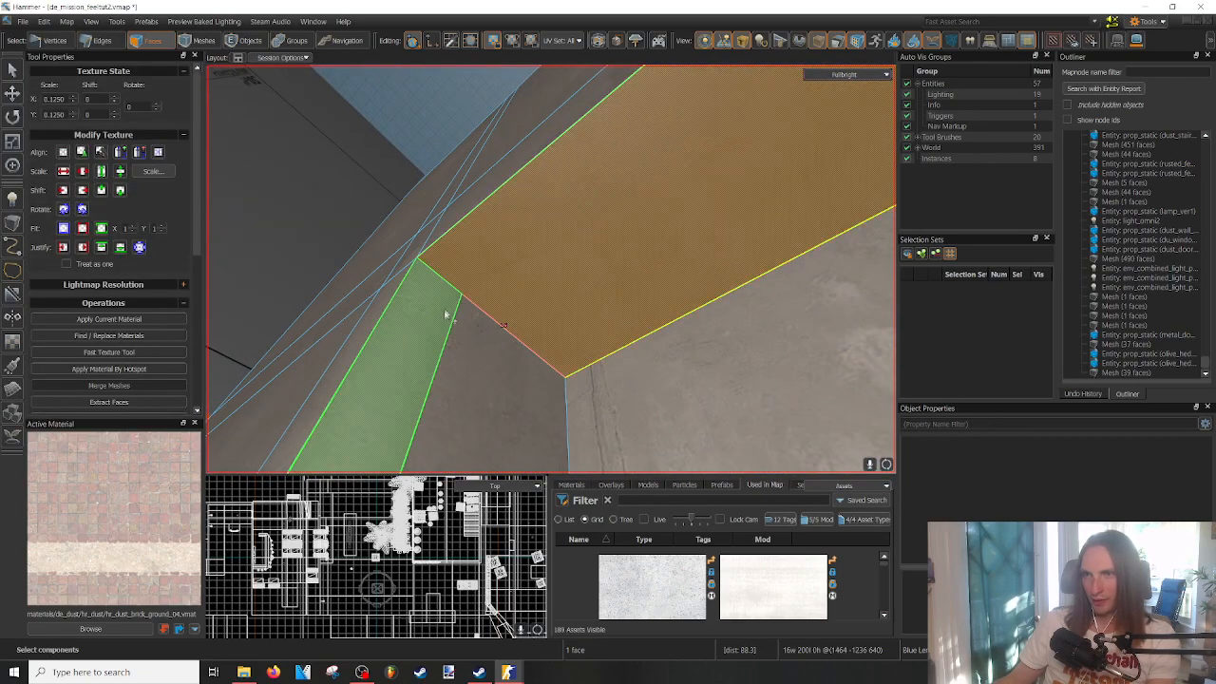
right_click_drag(462, 274, 543, 354)
right_click_drag(550, 269, 550, 269)
mouse_move(568, 332)
right_mouse_down()
mouse_move(549, 268)
mouse_move(575, 353)
right_mouse_up()
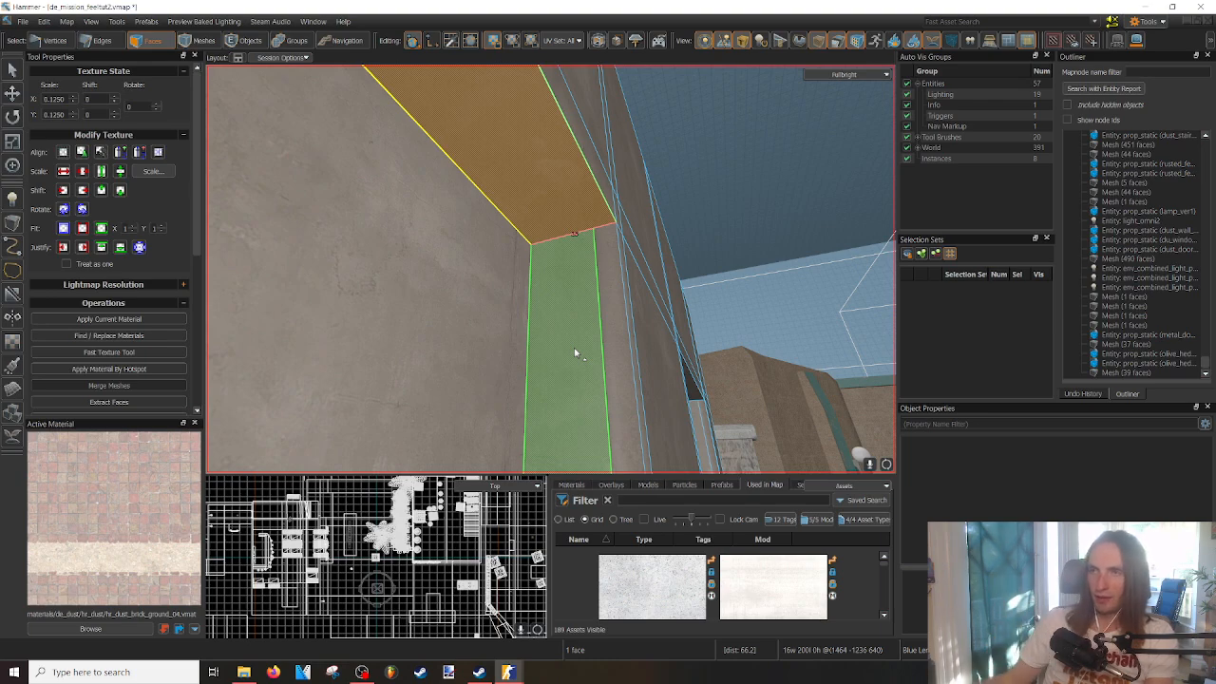
right_click_drag(567, 336, 572, 334)
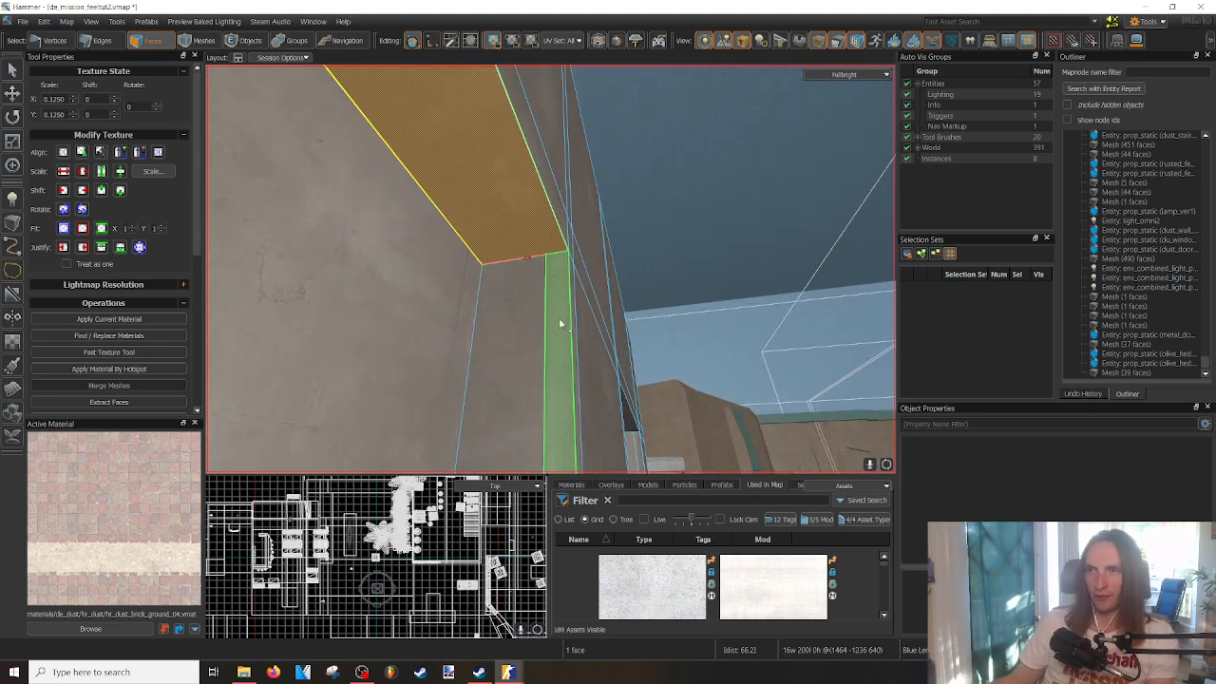
right_click_drag(559, 320, 550, 269)
key("a")
key("2")
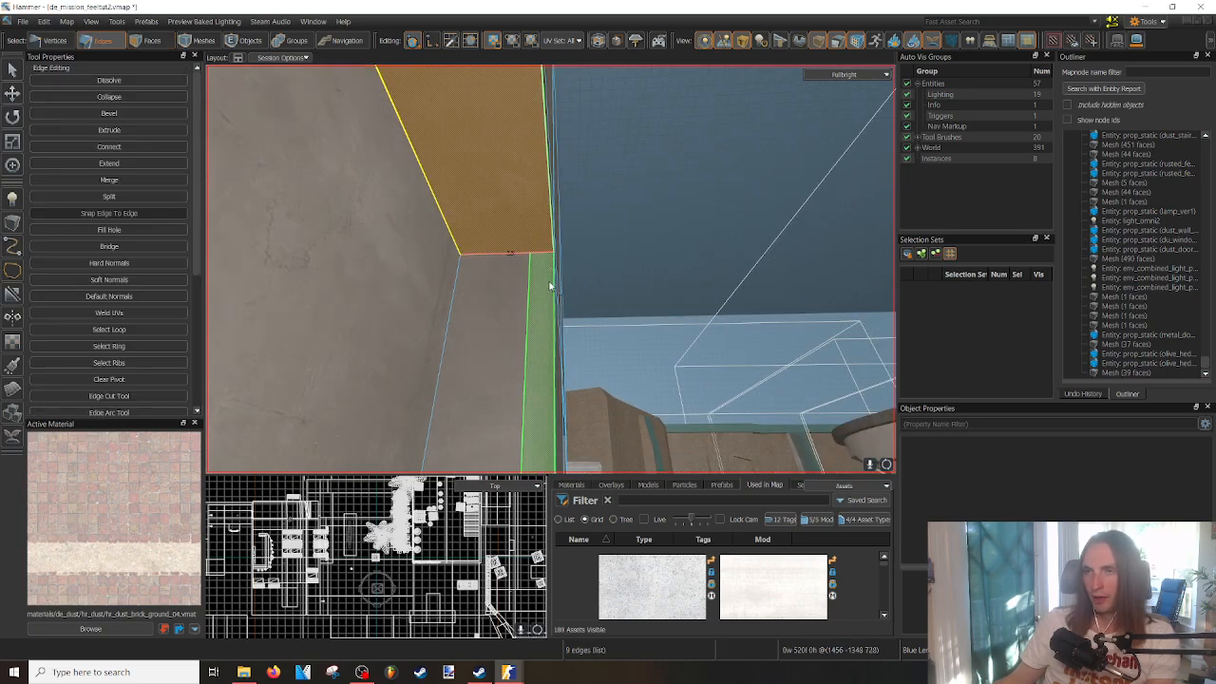
left_click(554, 287)
key("3")
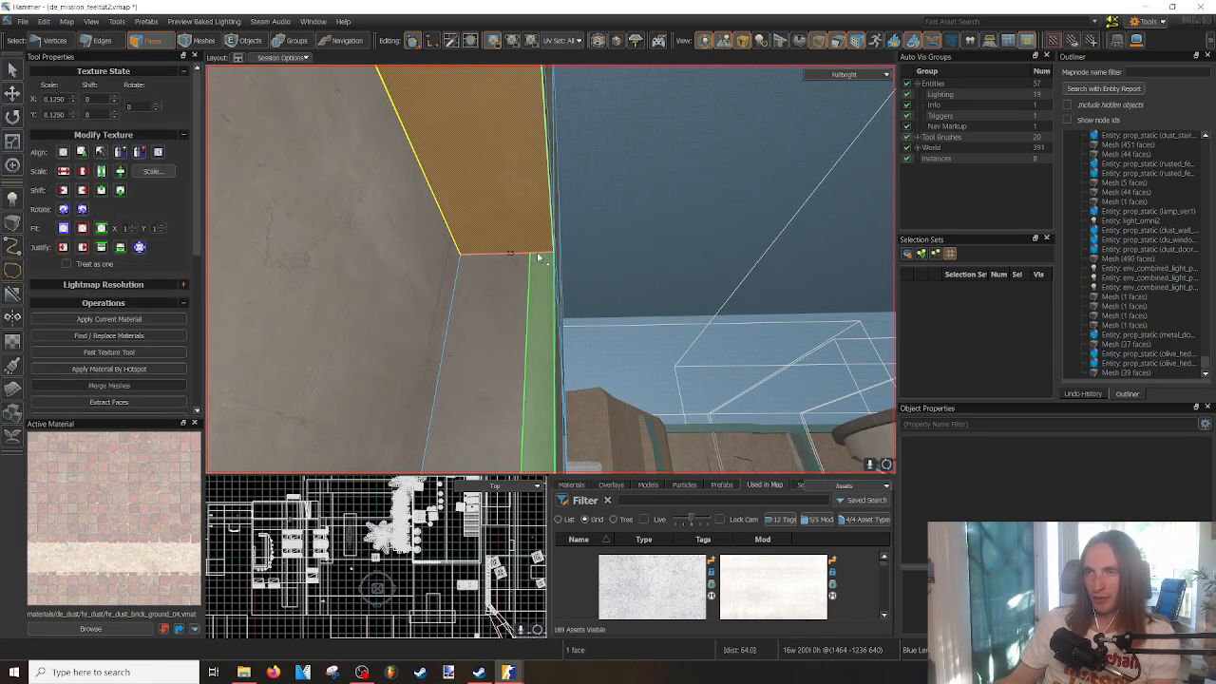
right_click_drag(535, 244, 550, 268)
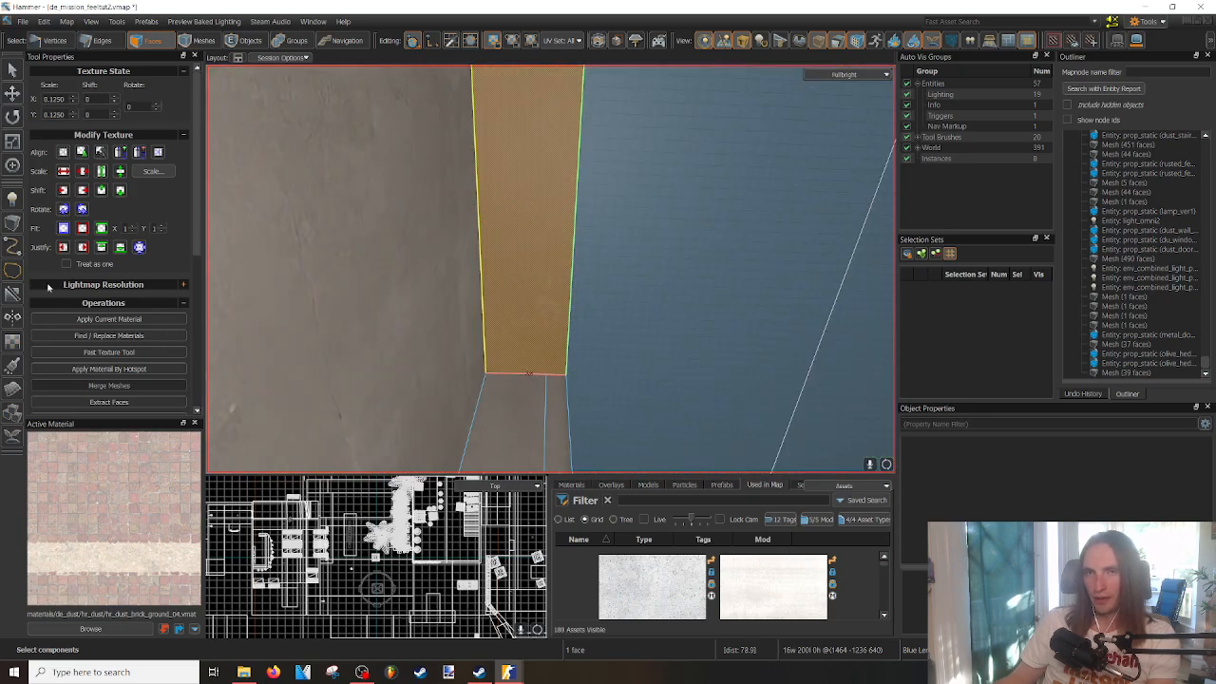
mouse_move(538, 284)
right_mouse_down()
mouse_move(550, 268)
mouse_move(542, 288)
right_mouse_up()
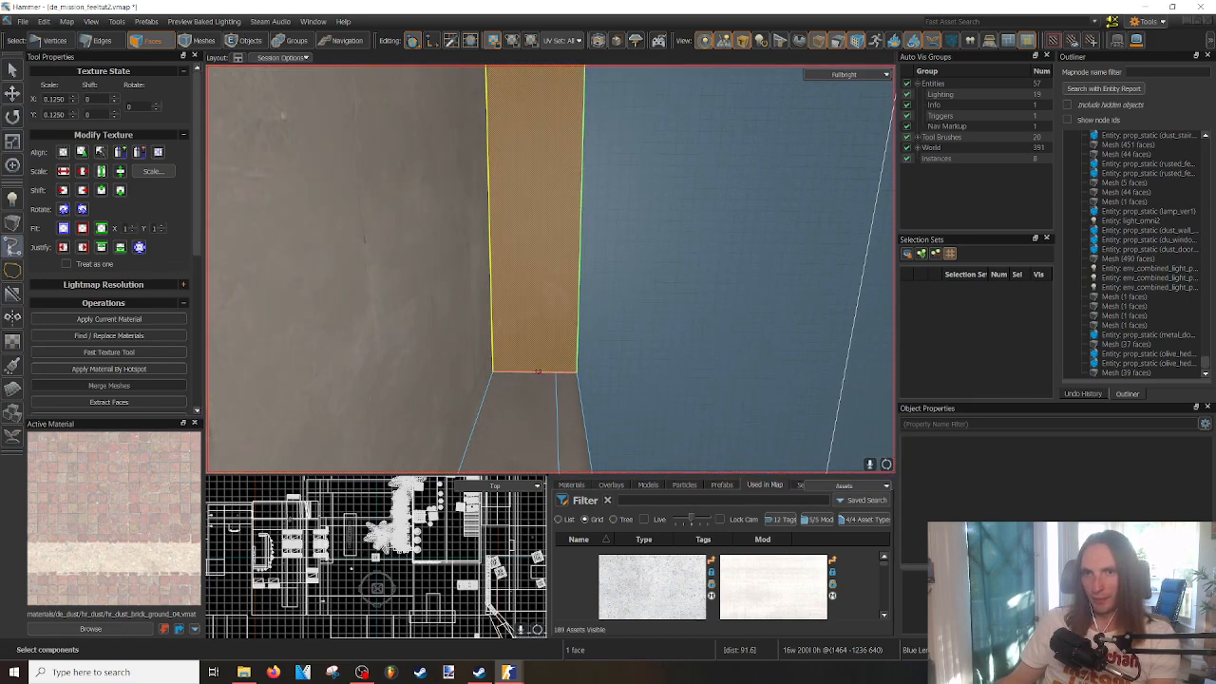
- Clip the top face of the recess beside the orange wall in line with the side face's split, keeping both parts
left_click(12, 295)
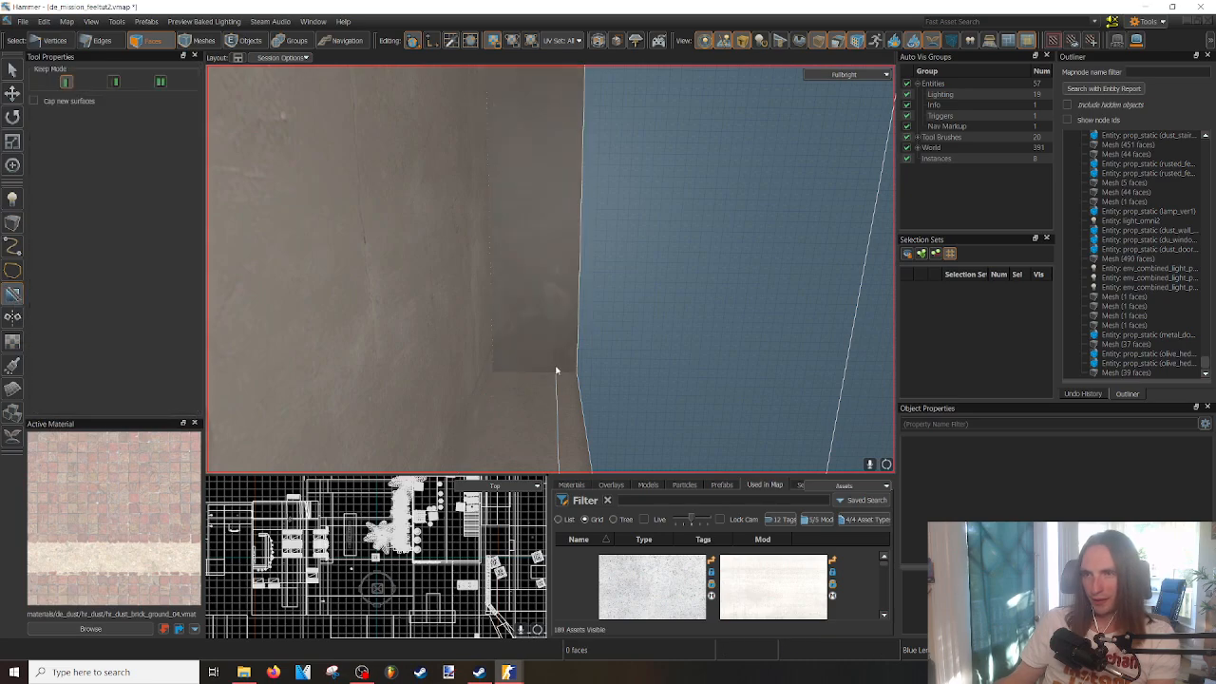
left_click_drag(557, 371, 556, 361)
right_click_drag(599, 361, 550, 269)
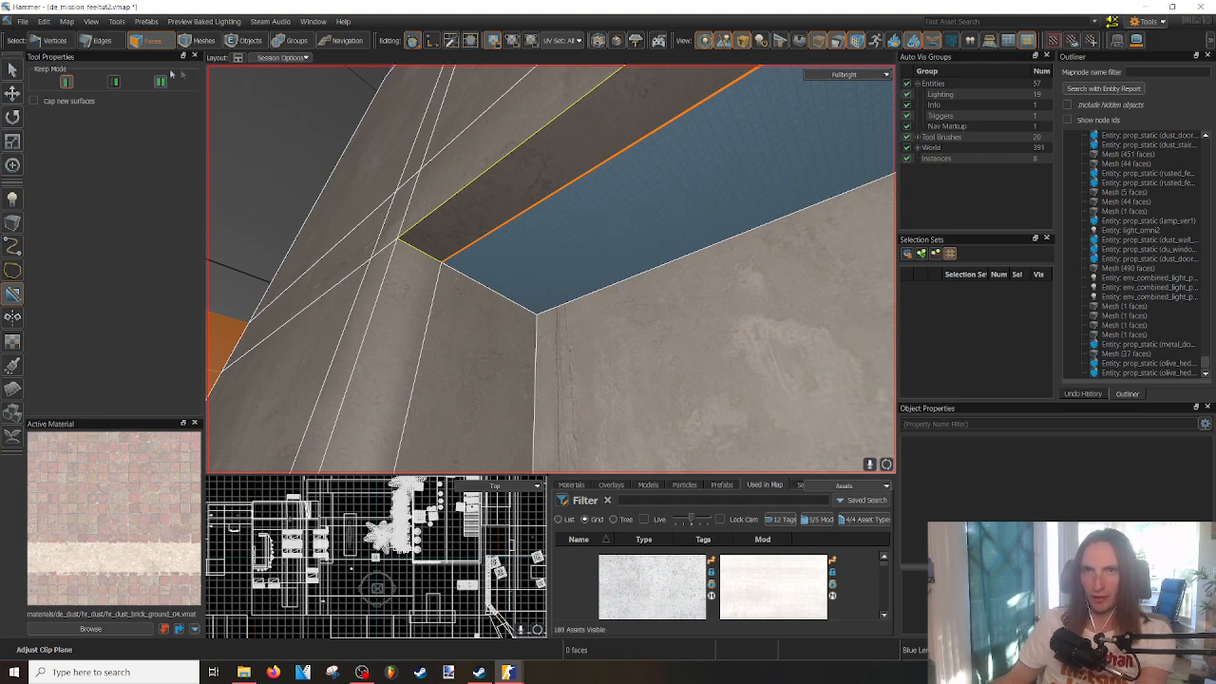
left_click(161, 85)
mouse_move(428, 185)
right_mouse_down()
mouse_move(551, 269)
mouse_move(602, 255)
mouse_move(593, 238)
mouse_move(550, 268)
mouse_move(576, 296)
mouse_move(549, 269)
right_mouse_up()
key("Return")
- Clip the top face of the recess nearer the pillar in line with its side splits, keeping both parts
left_click(561, 204)
left_click(547, 261)
left_click(12, 269)
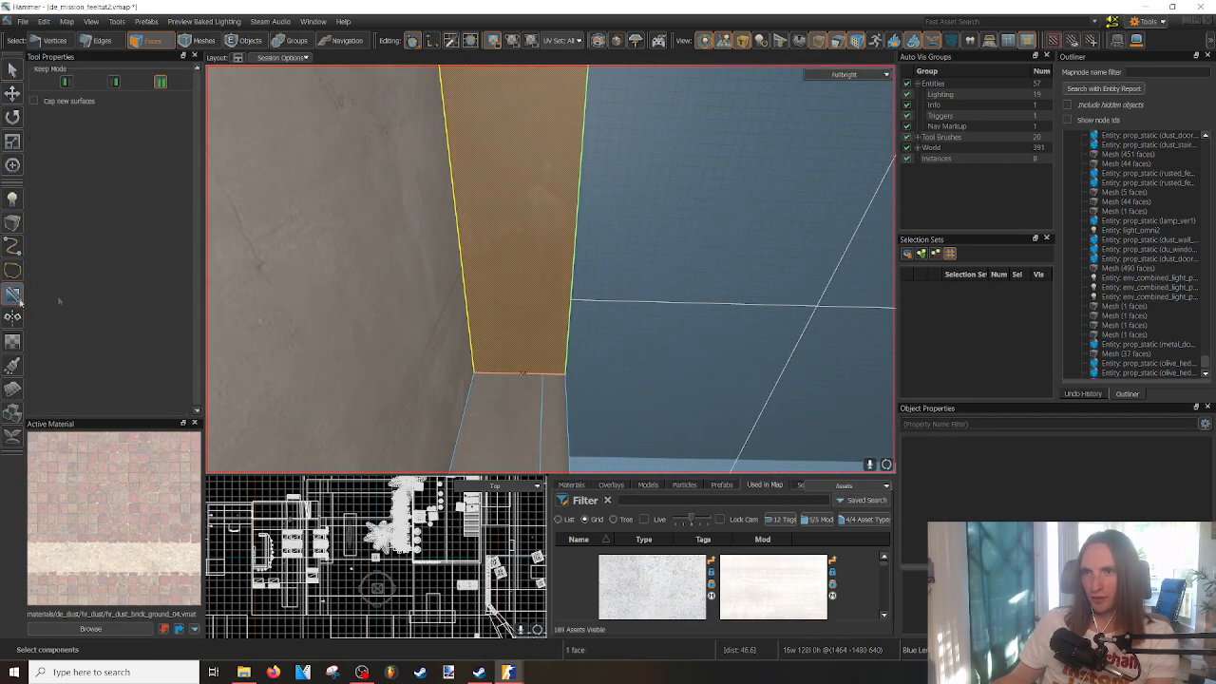
right_click_drag(543, 347, 576, 386)
key("Return")
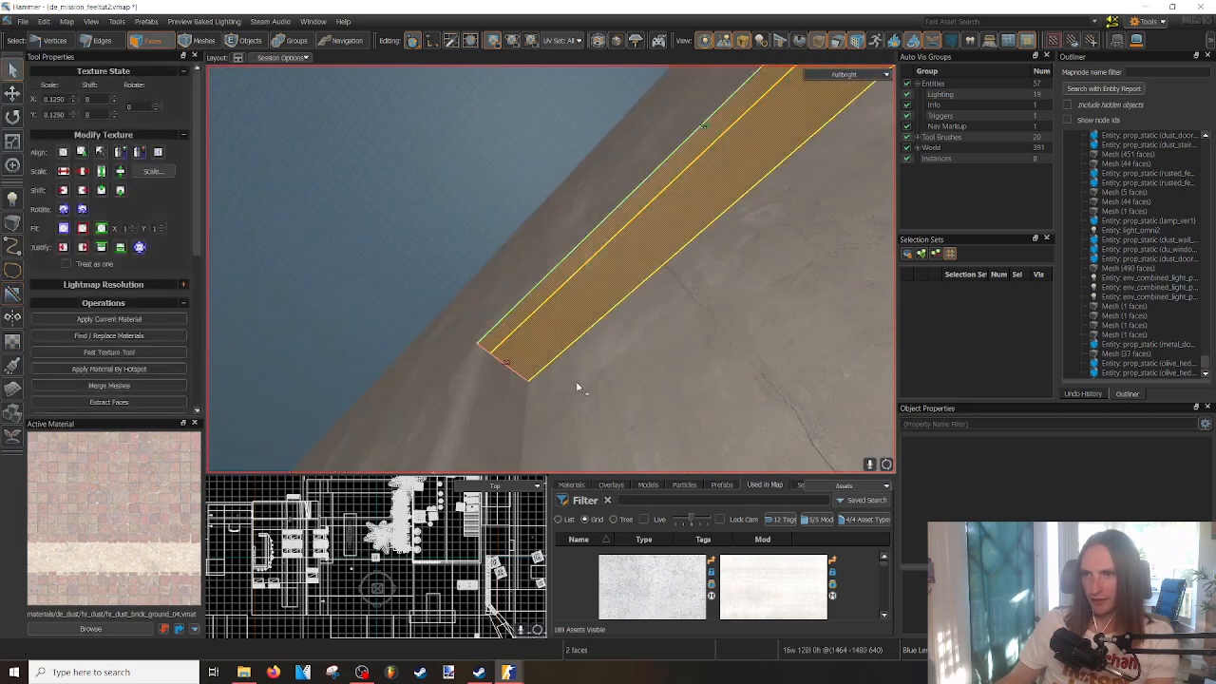
right_click_drag(565, 325, 565, 325)
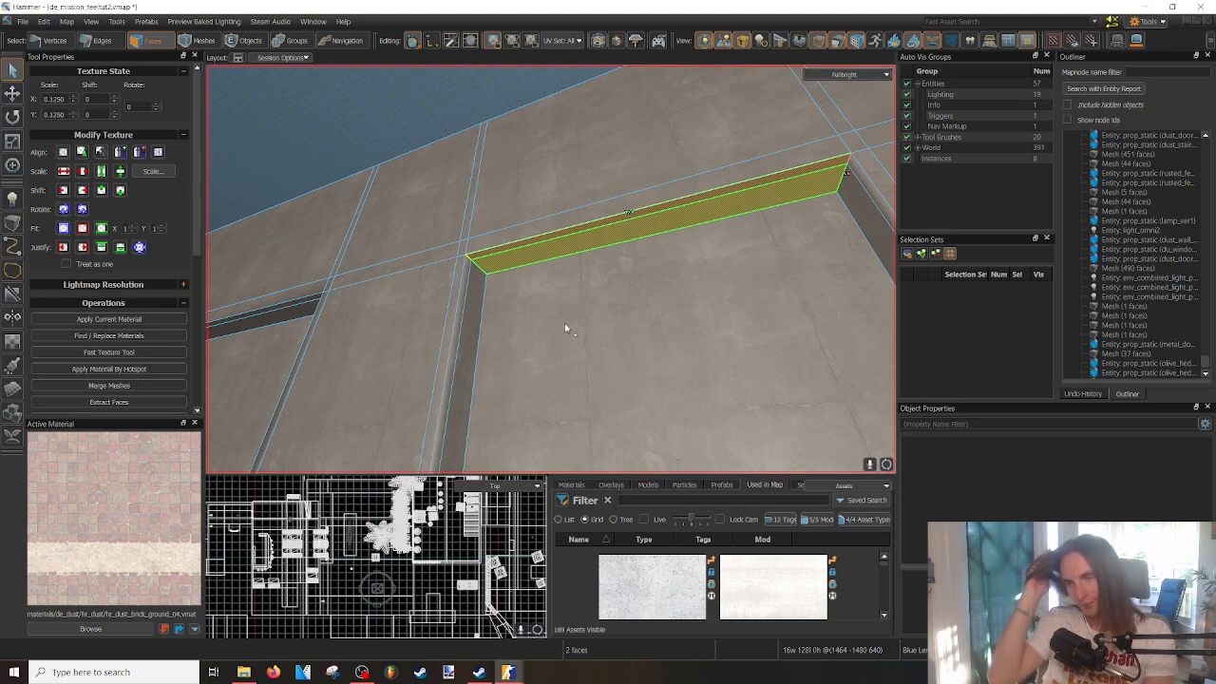
- Select the upper horizontal edge loop just above the recesses and raise it to a height of 652
right_click_drag(542, 295, 550, 269)
key("2")
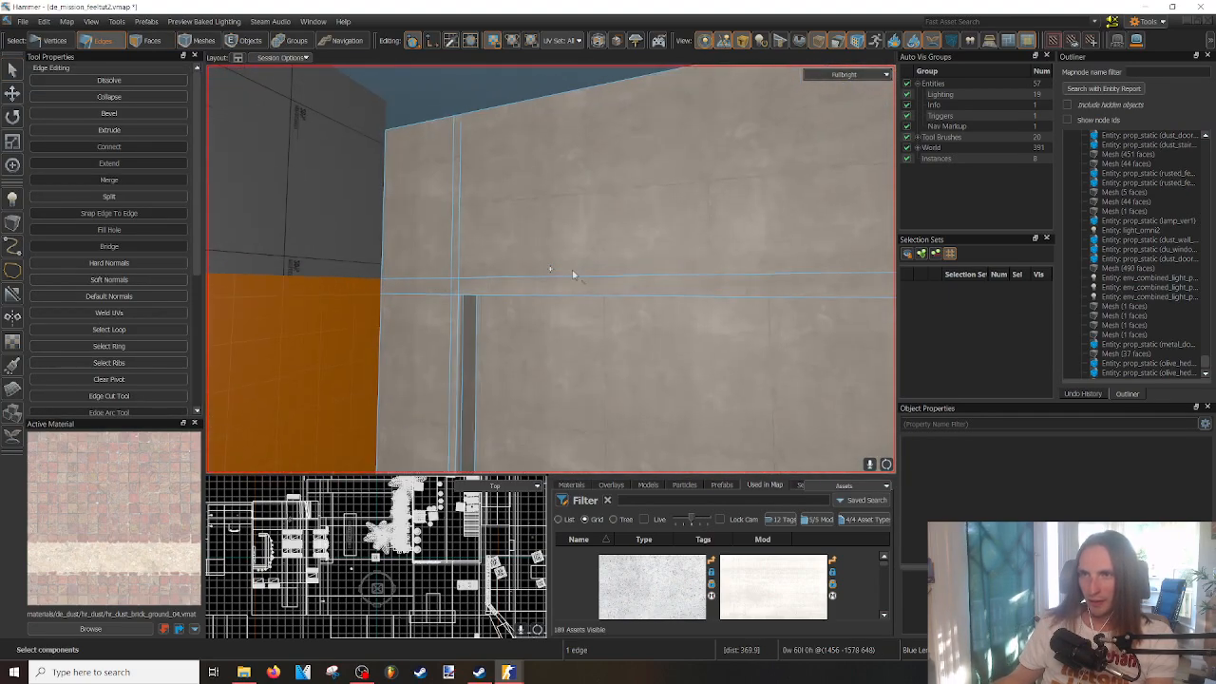
right_click_drag(457, 278, 550, 269)
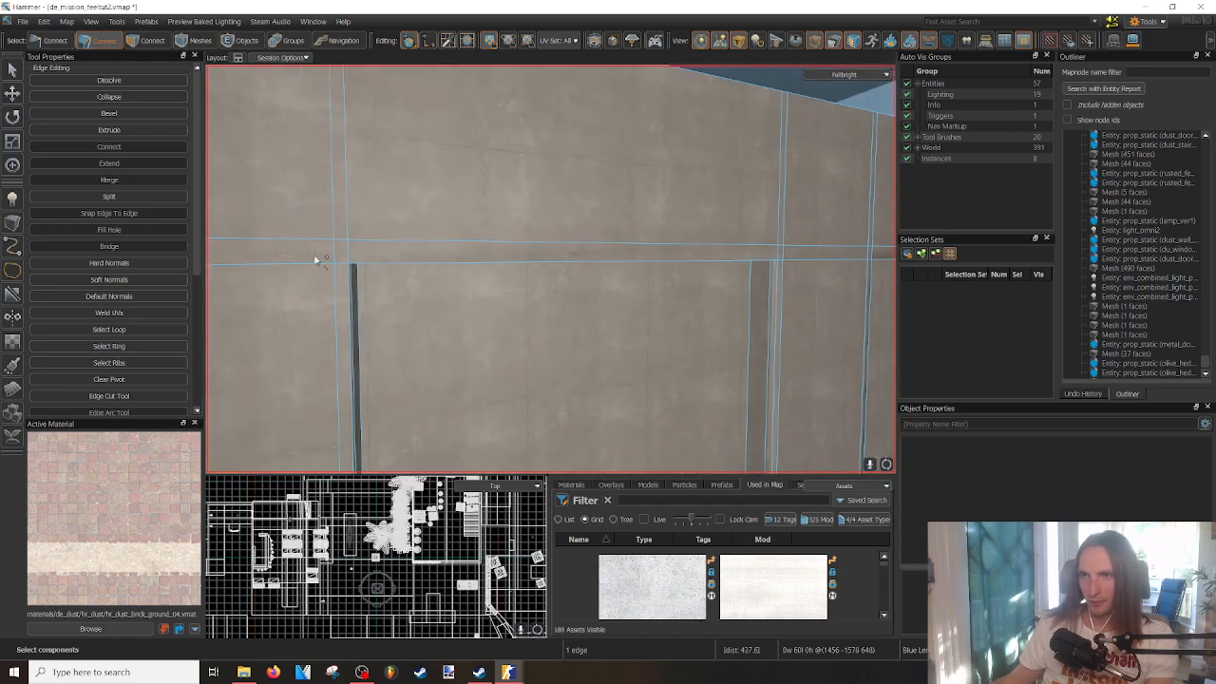
key("w")
right_click_drag(300, 246, 405, 234)
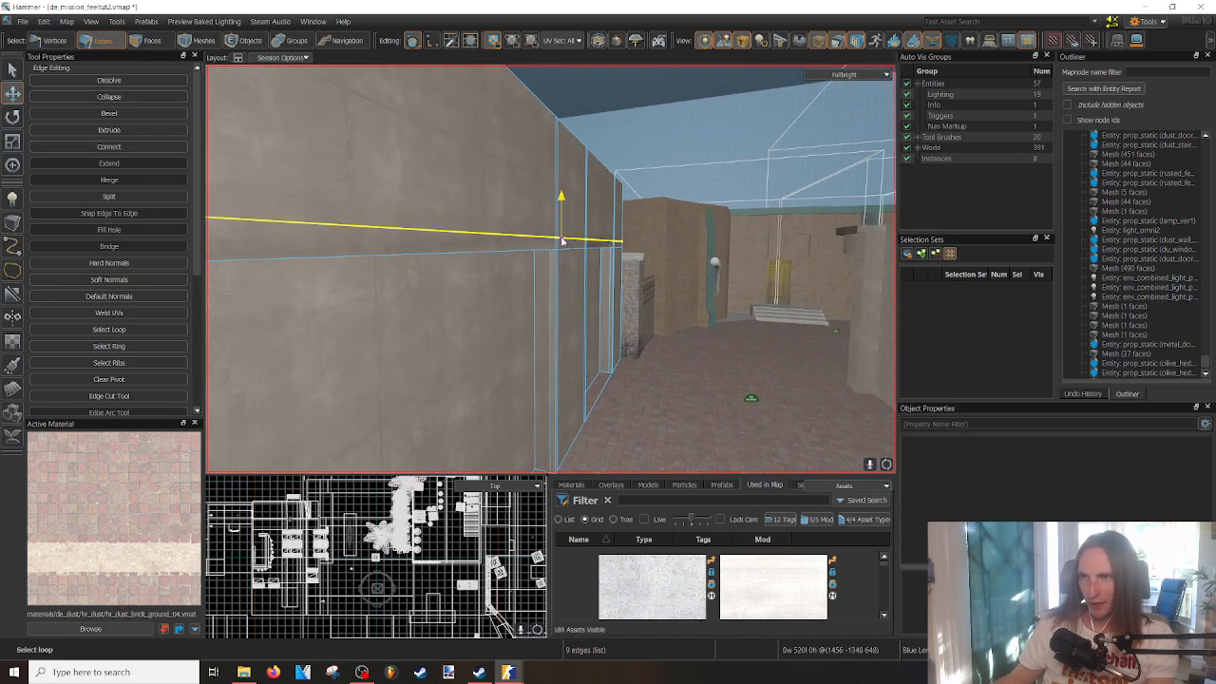
right_click_drag(562, 235, 550, 269)
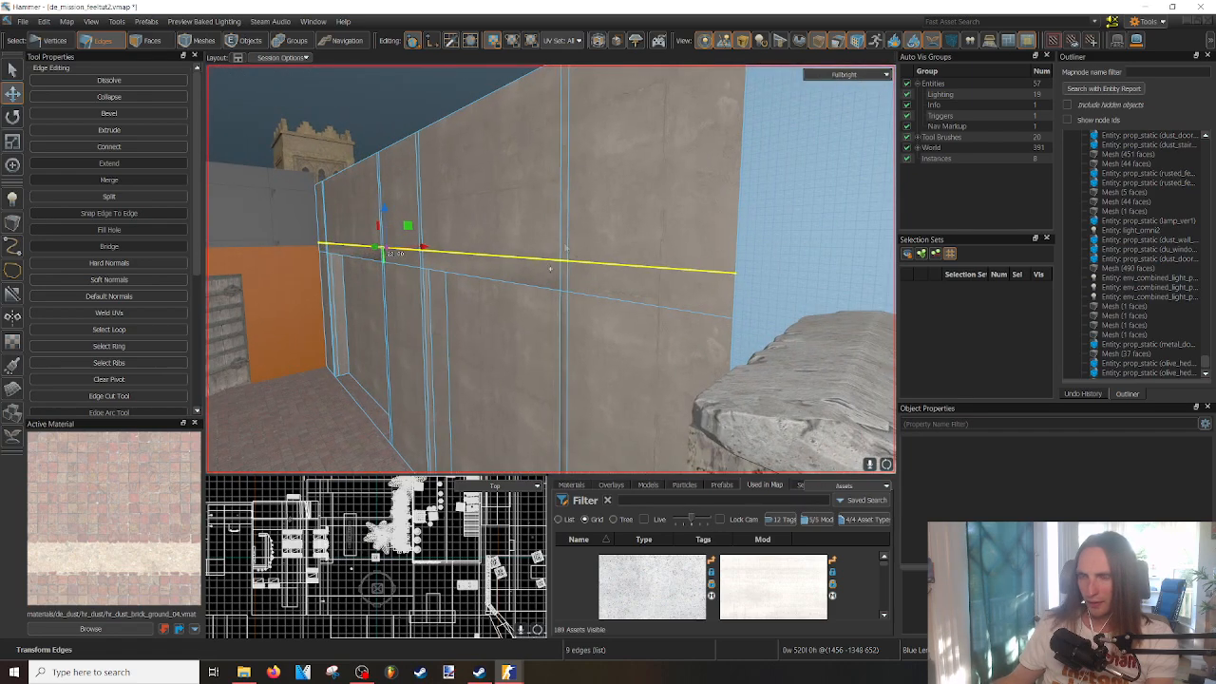
- Select the wall's uppermost edges and raise them to a height of 740
left_click(599, 332)
right_click_drag(598, 331, 550, 269)
left_click(642, 261)
right_click_drag(642, 261, 550, 269)
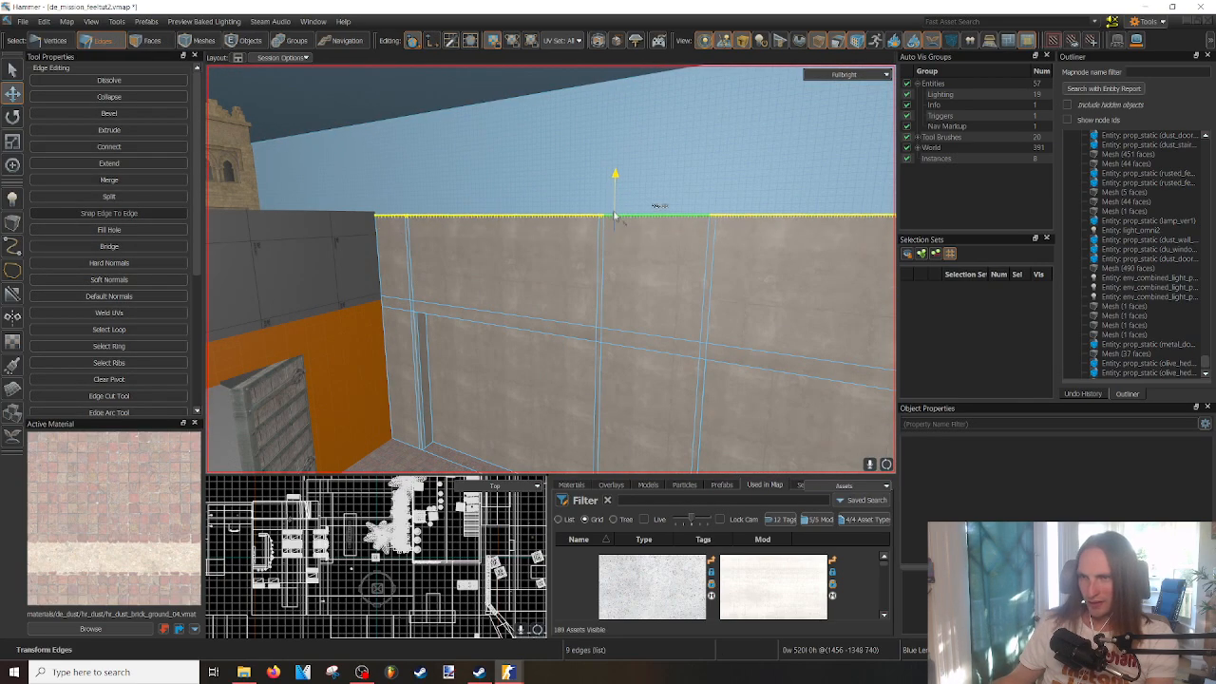
- Raise the wall's uppermost edges to a height of 748
right_click_drag(615, 206, 549, 269)
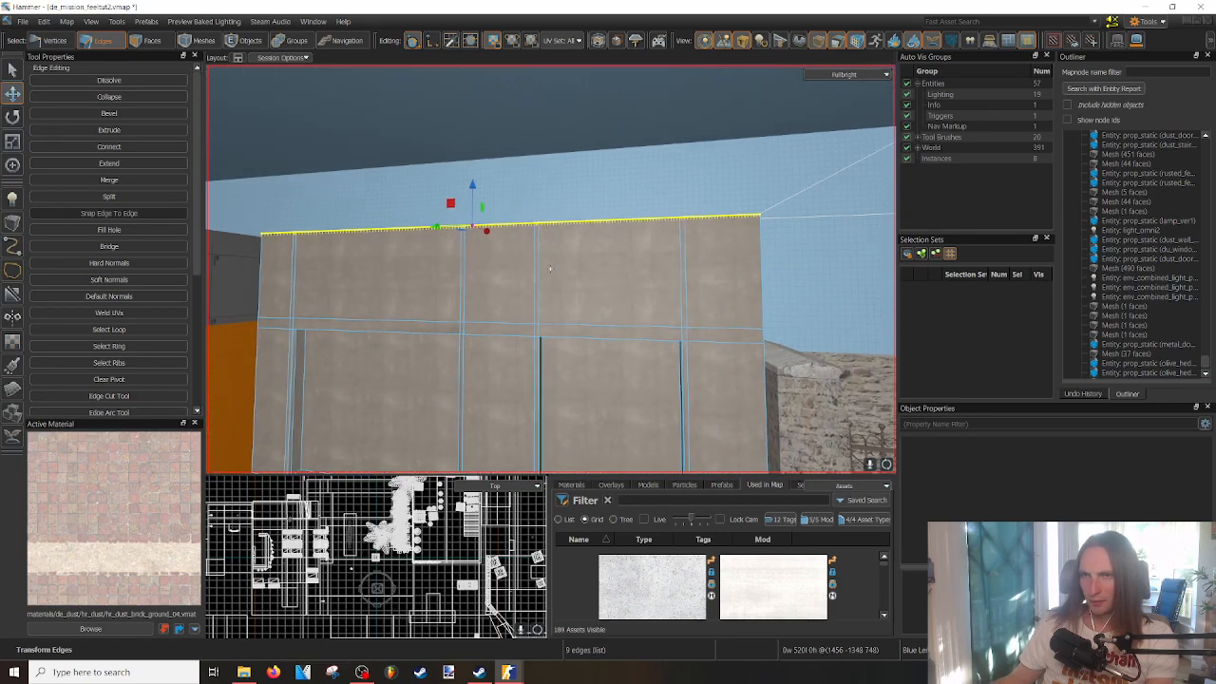
right_click_drag(549, 269, 549, 269)
right_click_drag(638, 233, 540, 199)
key("3")
left_click_drag(541, 199, 545, 256)
key("ctrl+z")
- Select the top edges of both recesses together with the horizontal loop joining them, and lower them to a height of 632
right_click_drag(560, 312, 559, 313)
key("2")
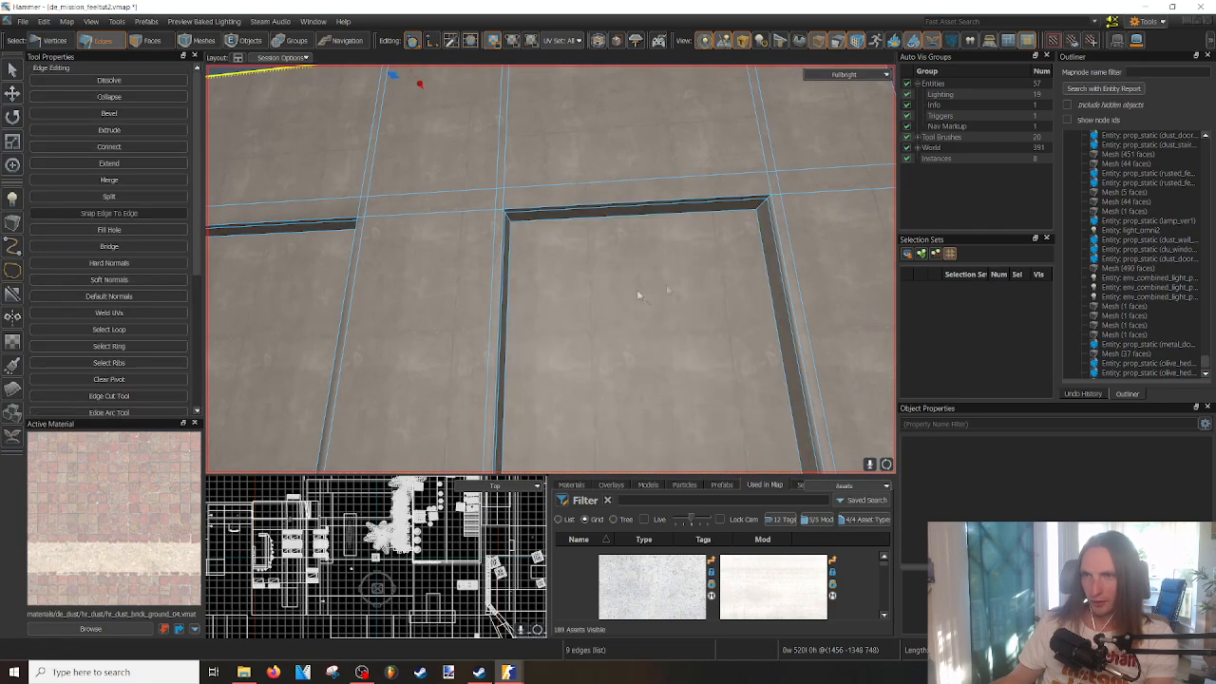
right_click_drag(654, 228, 655, 228)
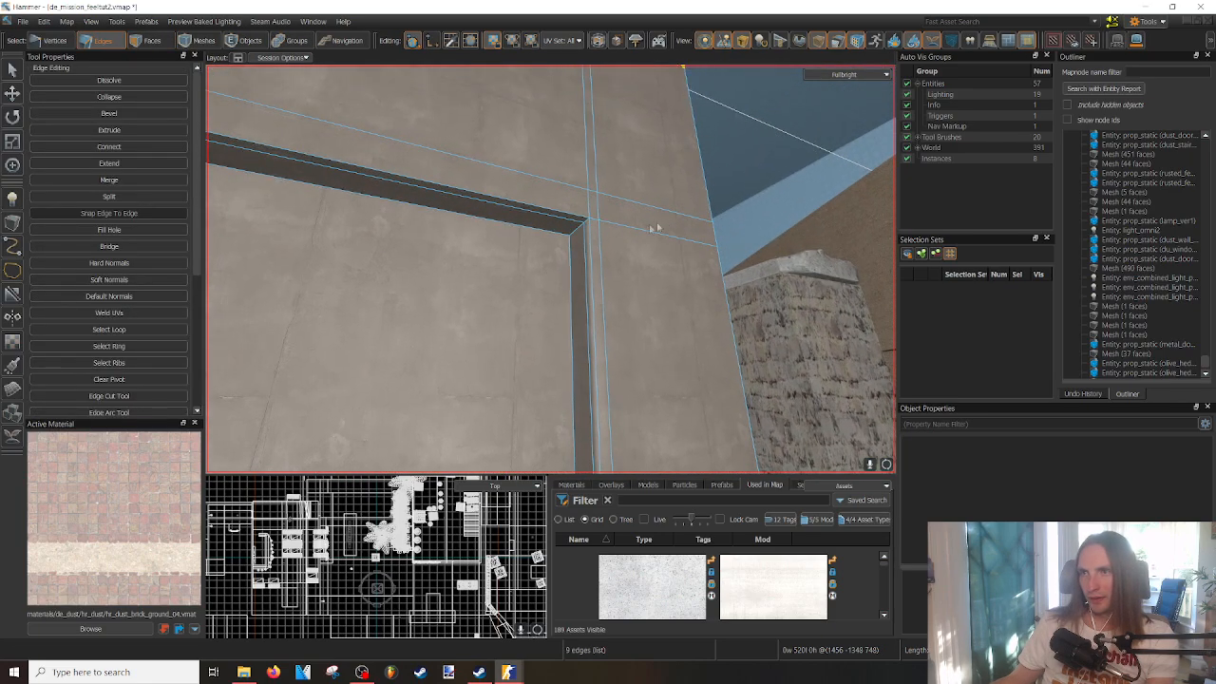
right_click_drag(557, 240, 559, 235)
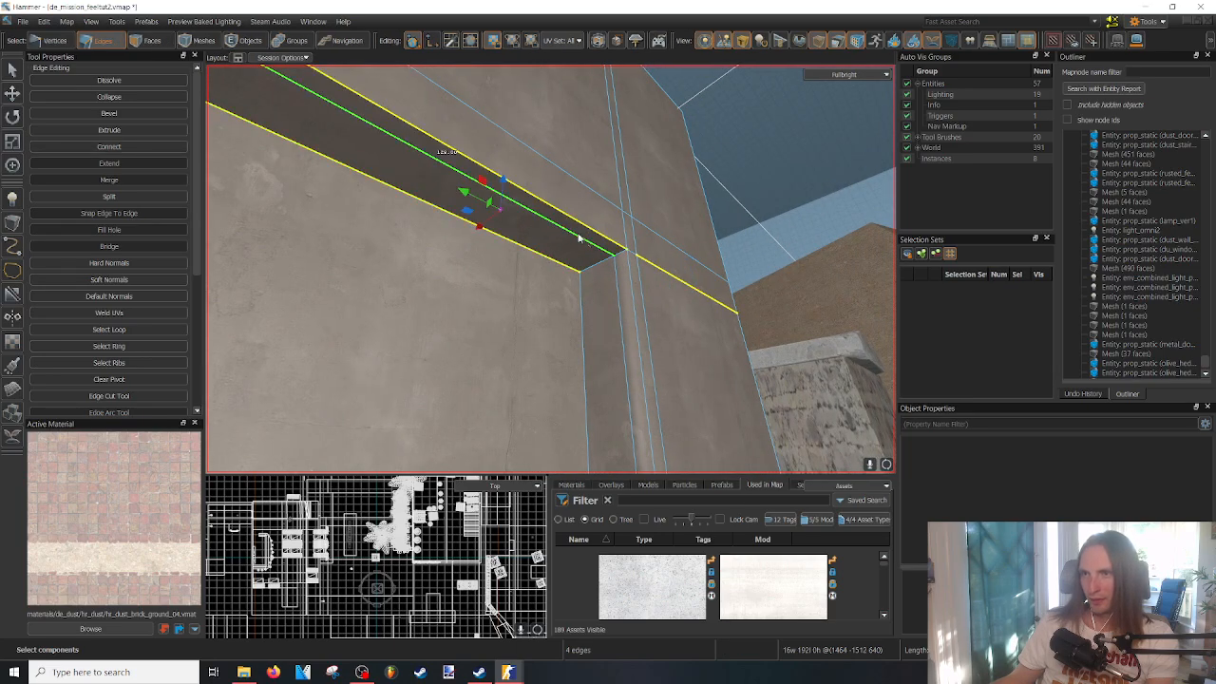
right_click_drag(611, 312, 611, 300)
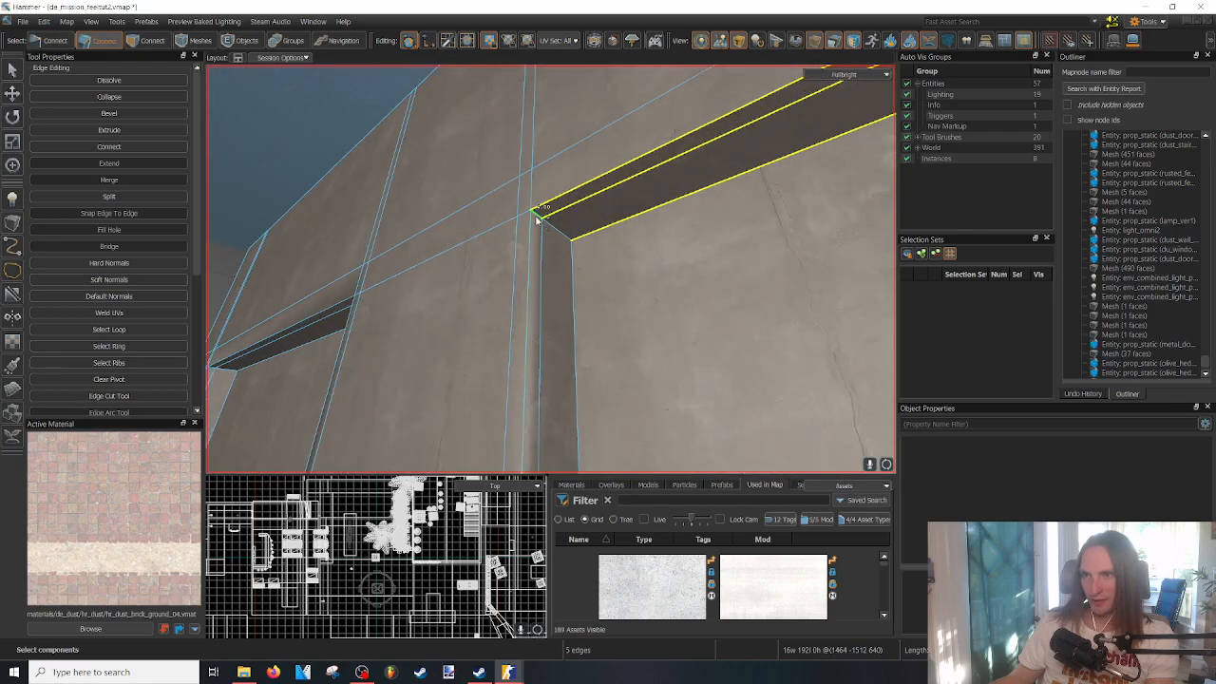
right_click_drag(578, 255, 643, 230)
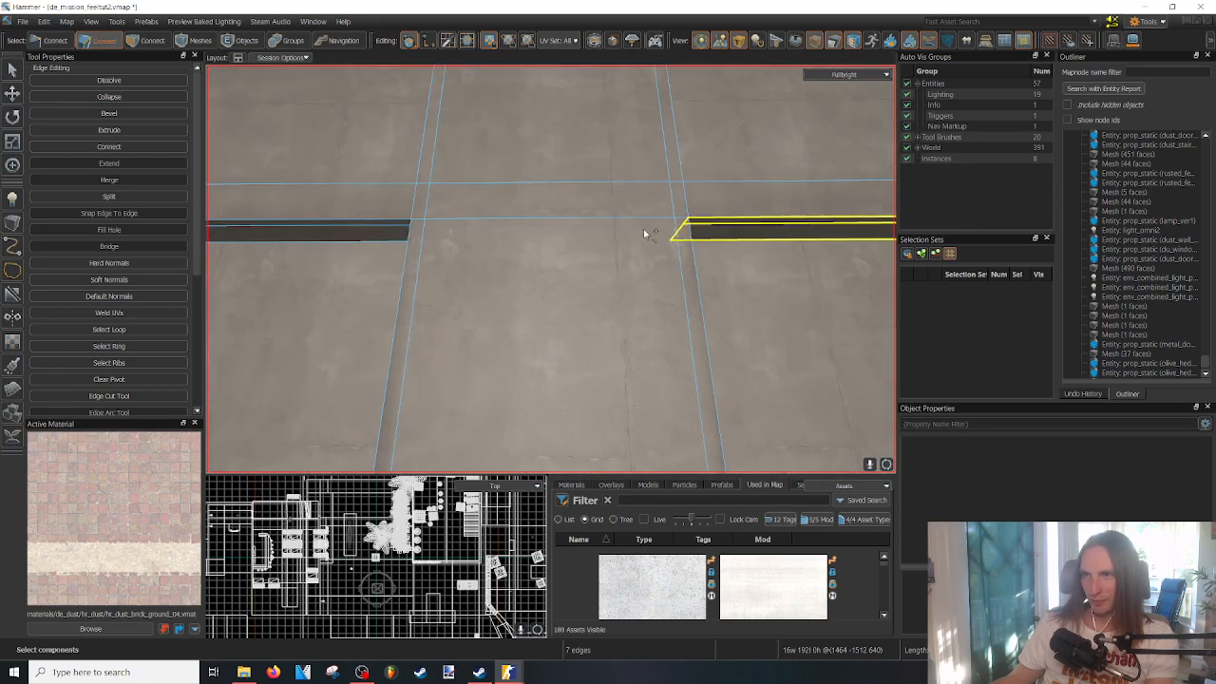
left_click(390, 223, "shift")
right_click_drag(391, 222, 393, 231)
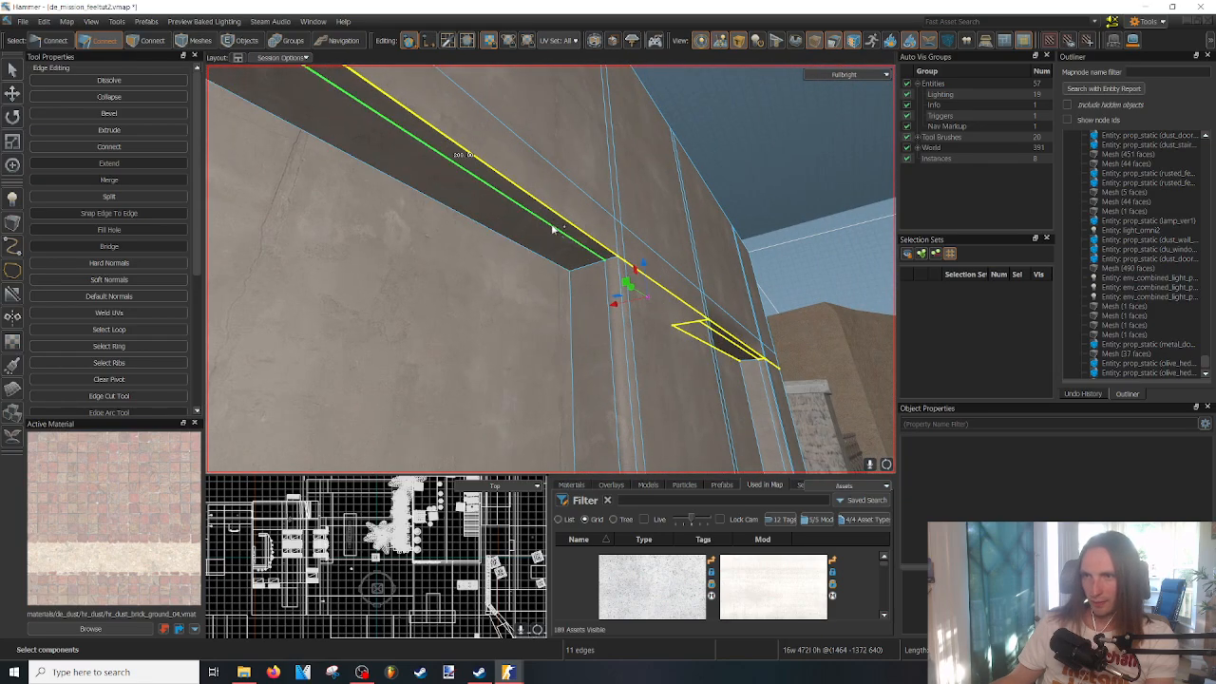
right_click_drag(609, 263, 479, 198)
left_click(488, 242, "ctrl")
mouse_move(548, 269)
right_mouse_down()
mouse_move(533, 255)
mouse_move(565, 259)
mouse_move(551, 270)
right_mouse_up()
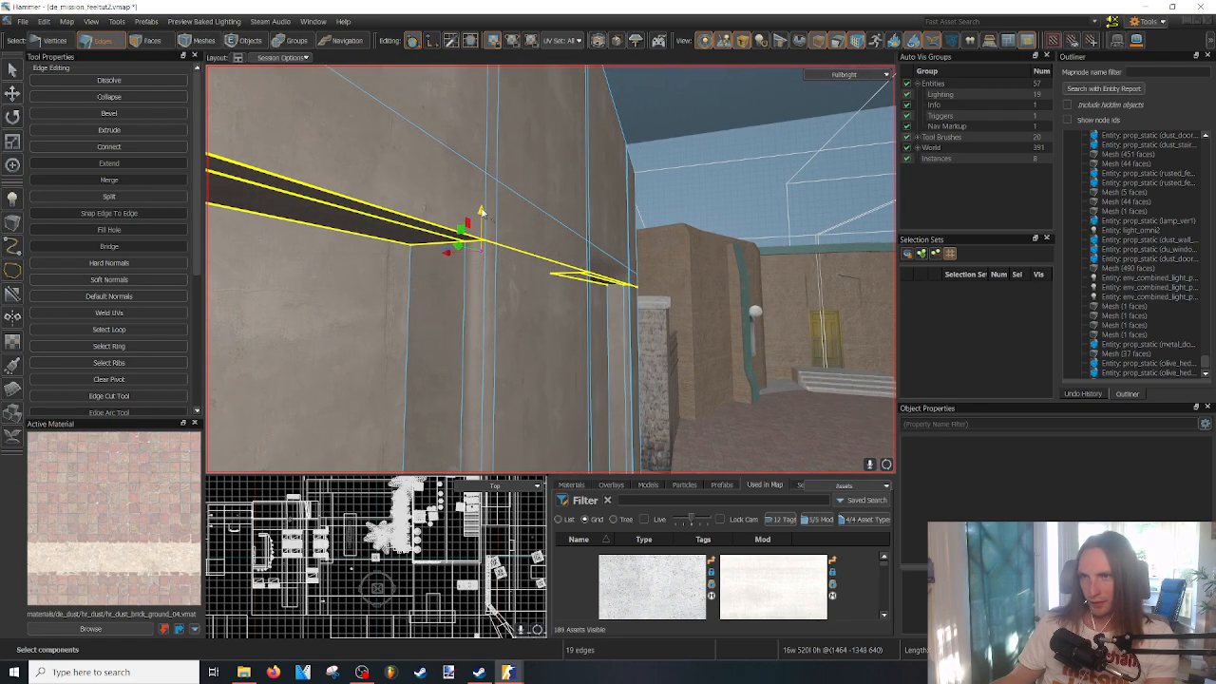
left_click_drag(481, 264, 481, 274)
- Add the missed short edges beside the recess to the lower loop's selection and lower it all to a height of 620
right_click_drag(482, 289, 549, 269)
key("f")
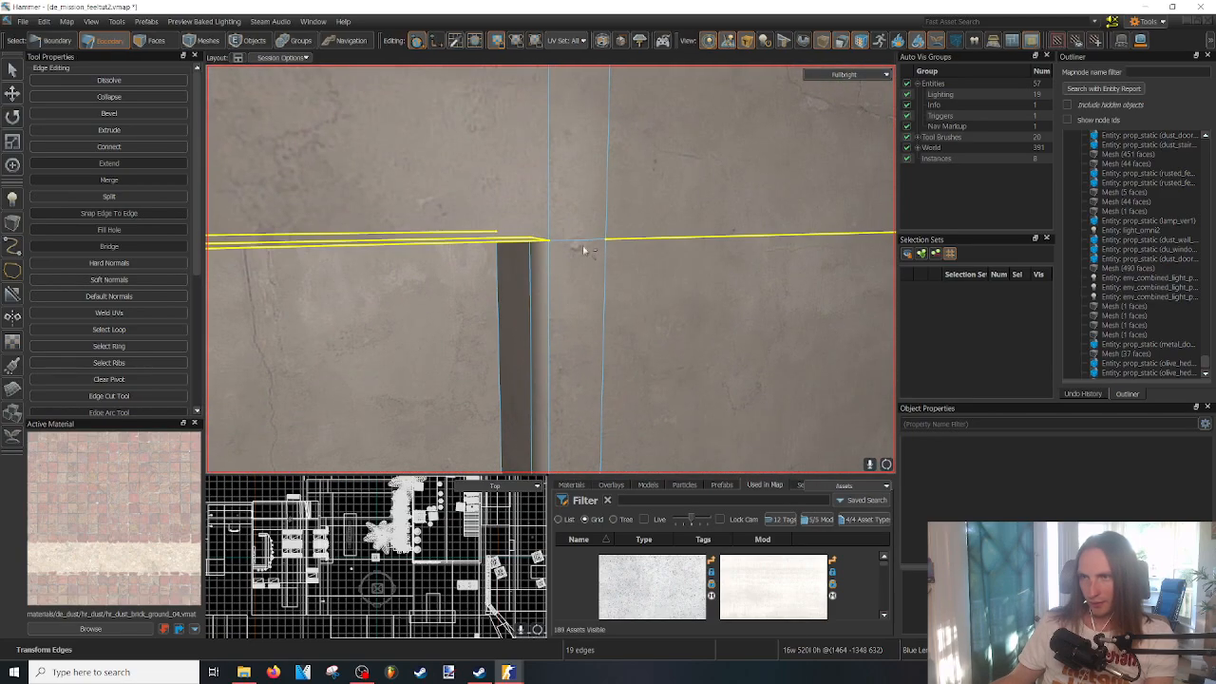
left_click_drag(582, 246, 577, 242, "alt")
scroll(593, 223, "down", 3)
right_click_drag(571, 229, 451, 175)
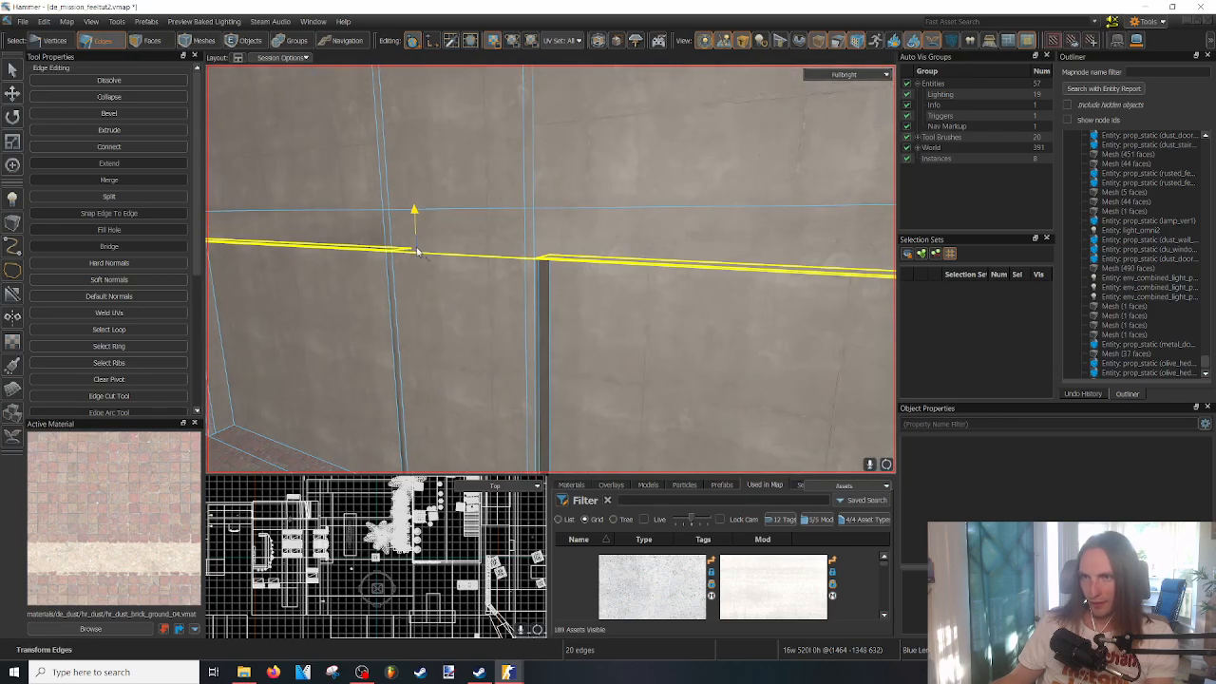
right_click_drag(464, 265, 549, 269)
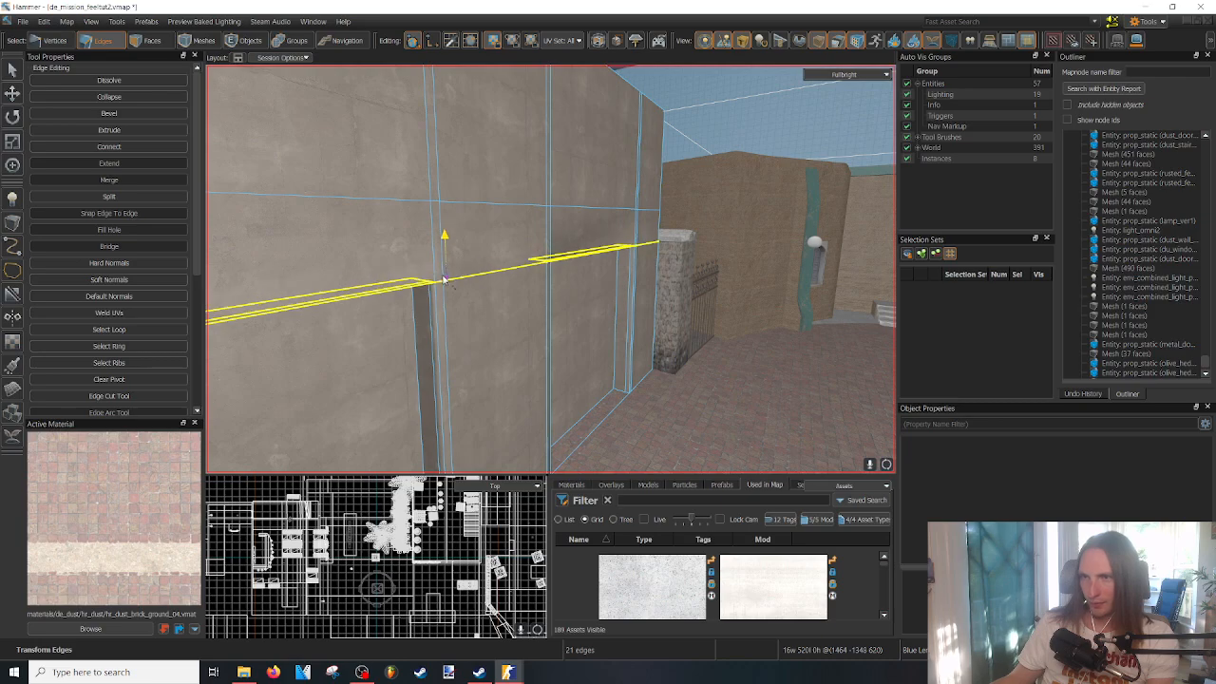
right_click_drag(549, 269, 550, 269)
right_click_drag(549, 378, 549, 269)
- Lower the horizontal edge loop above the recesses to a height of 636, and select the wall's uppermost edge loop
left_click(562, 222)
right_click_drag(563, 221, 369, 238)
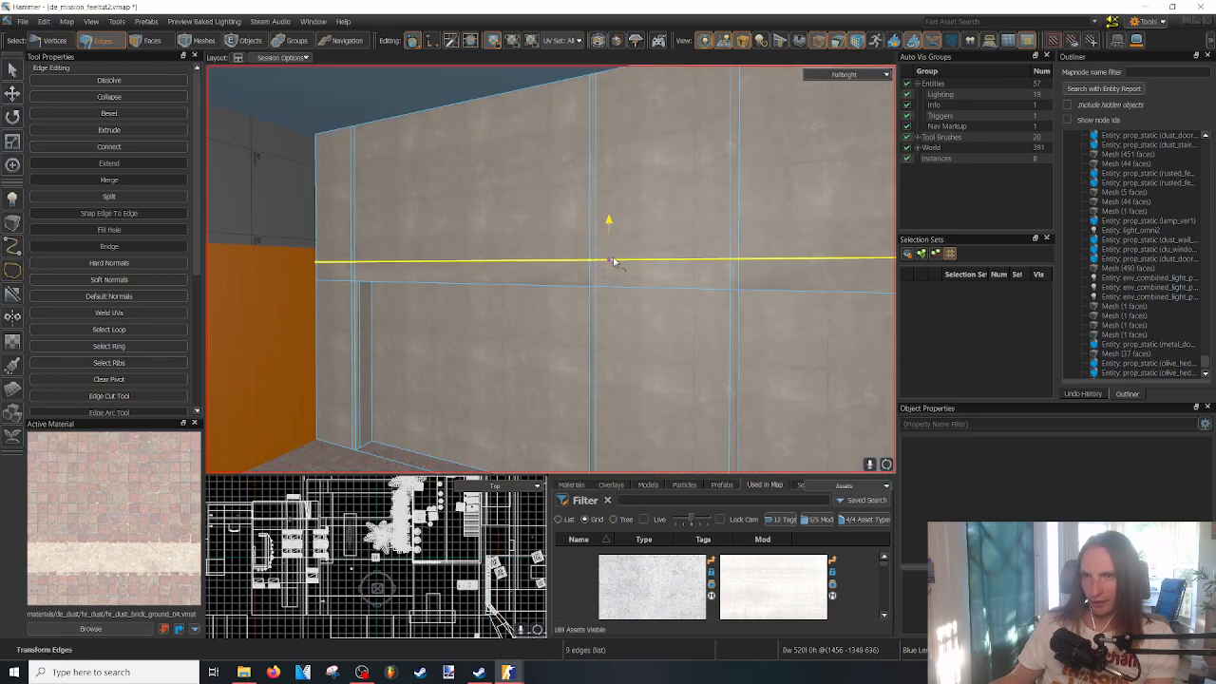
right_click_drag(613, 262, 550, 269)
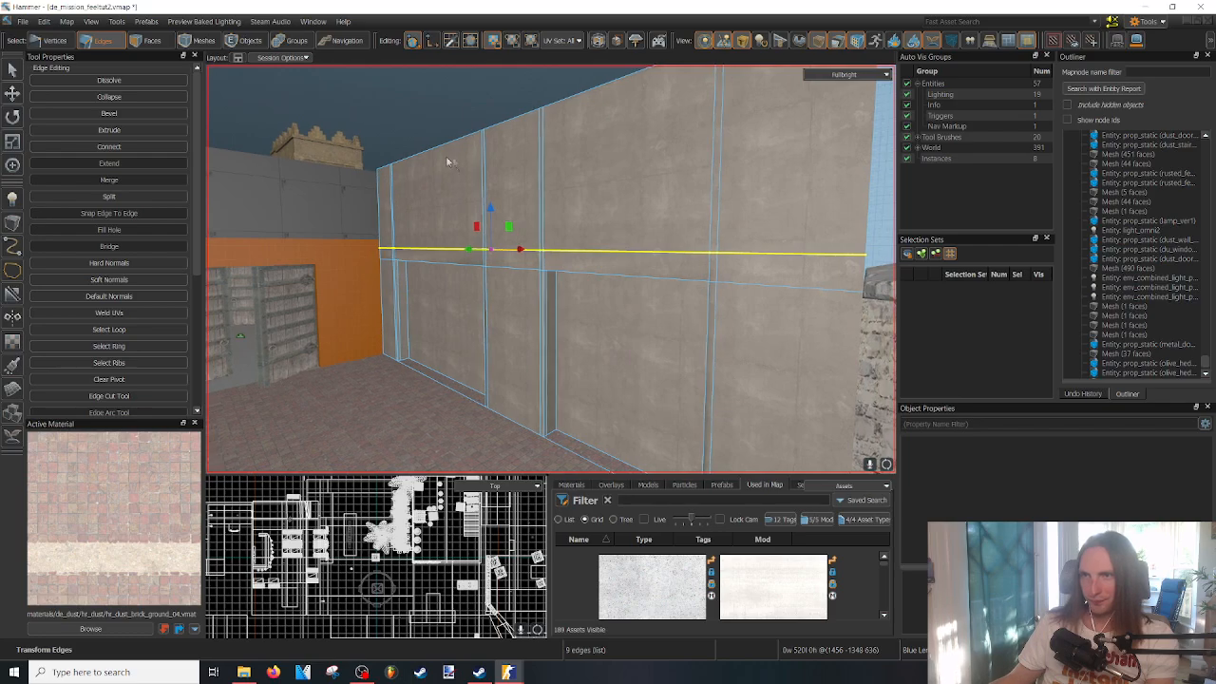
left_click(382, 168)
right_click_drag(382, 169, 550, 269)
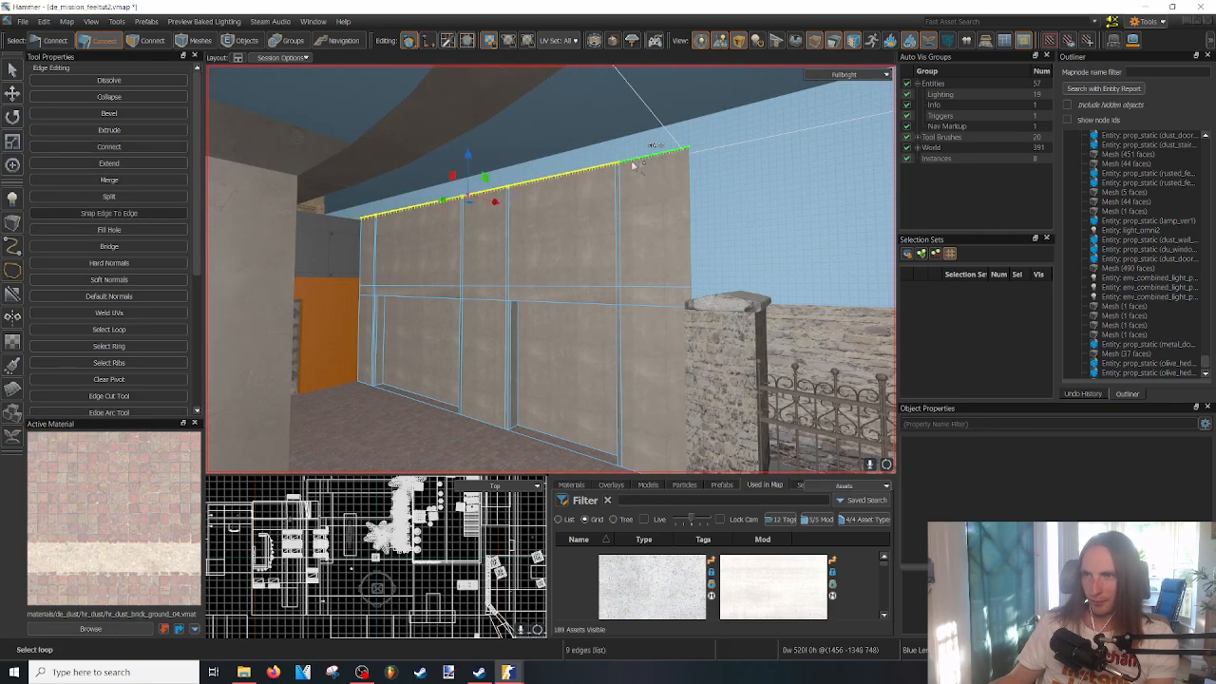
right_click_drag(467, 201, 549, 269)
left_click(458, 357)
- Select the wall's front faces above and between the two recesses
right_click_drag(441, 303, 402, 365)
key("3")
left_click(326, 302)
mouse_move(367, 220)
left_mouse_down()
mouse_move(646, 291)
mouse_move(751, 245)
left_mouse_up()
scroll(550, 269, "up", 3)
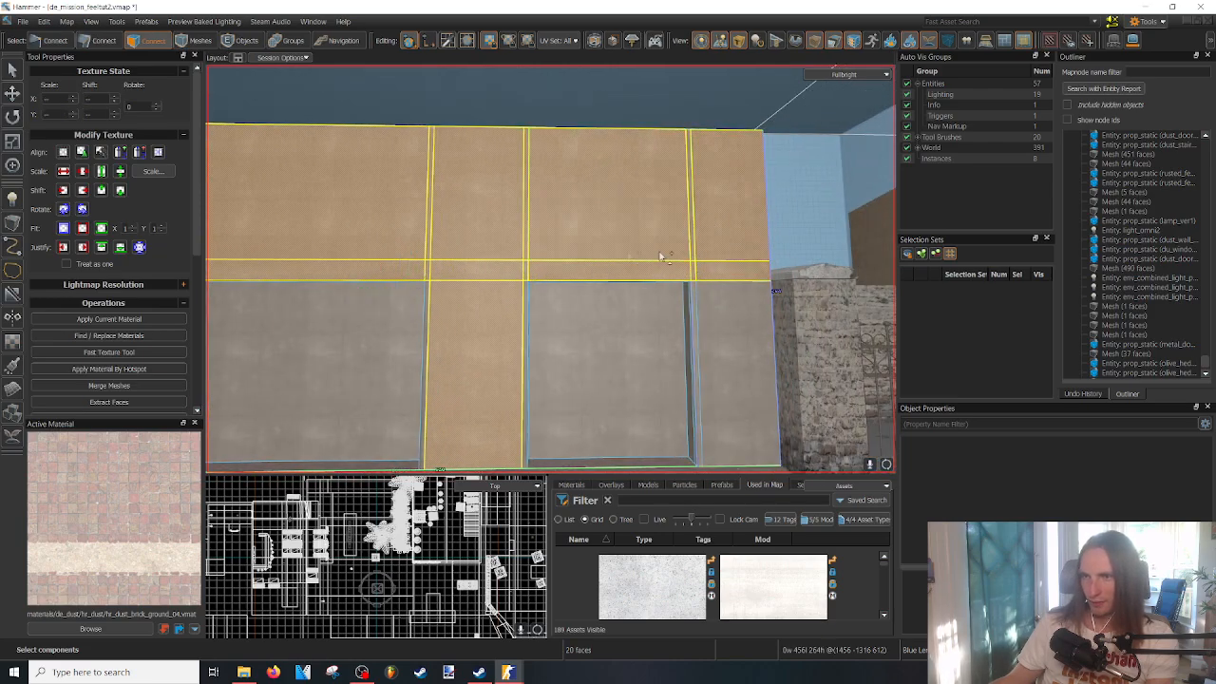
left_click_drag(629, 256, 736, 314, "shift")
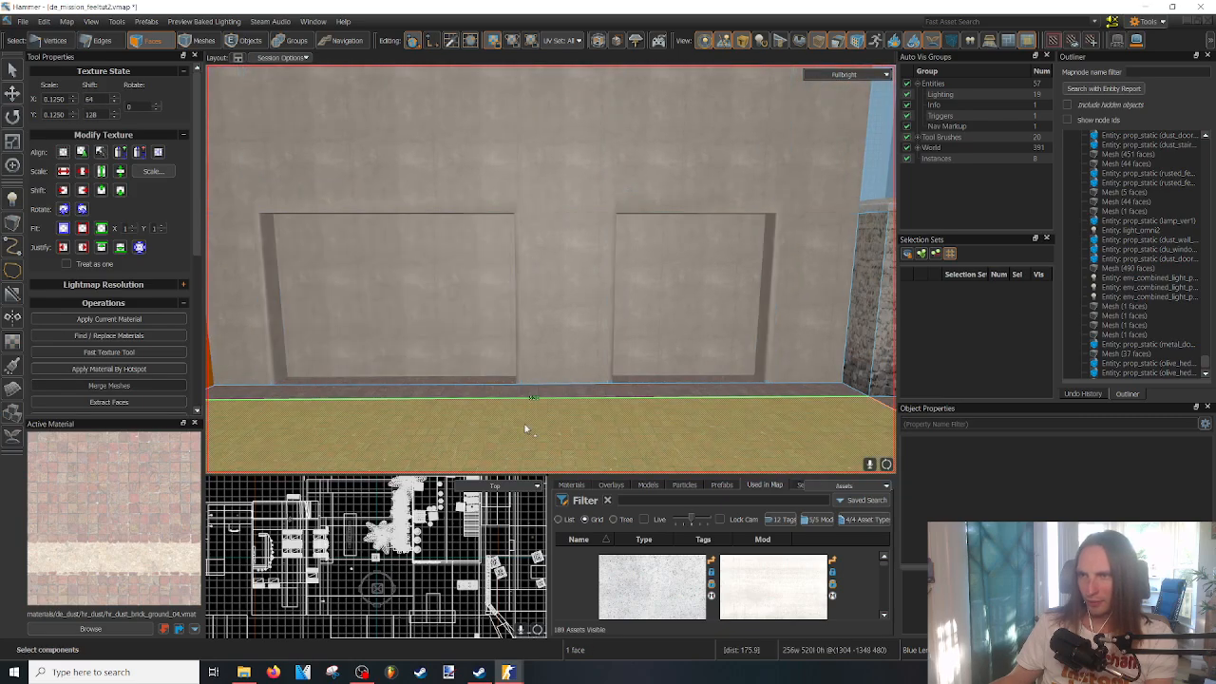
- Examine the recessed facade up close and from across the courtyard
key("z")
key("w")
key("s")
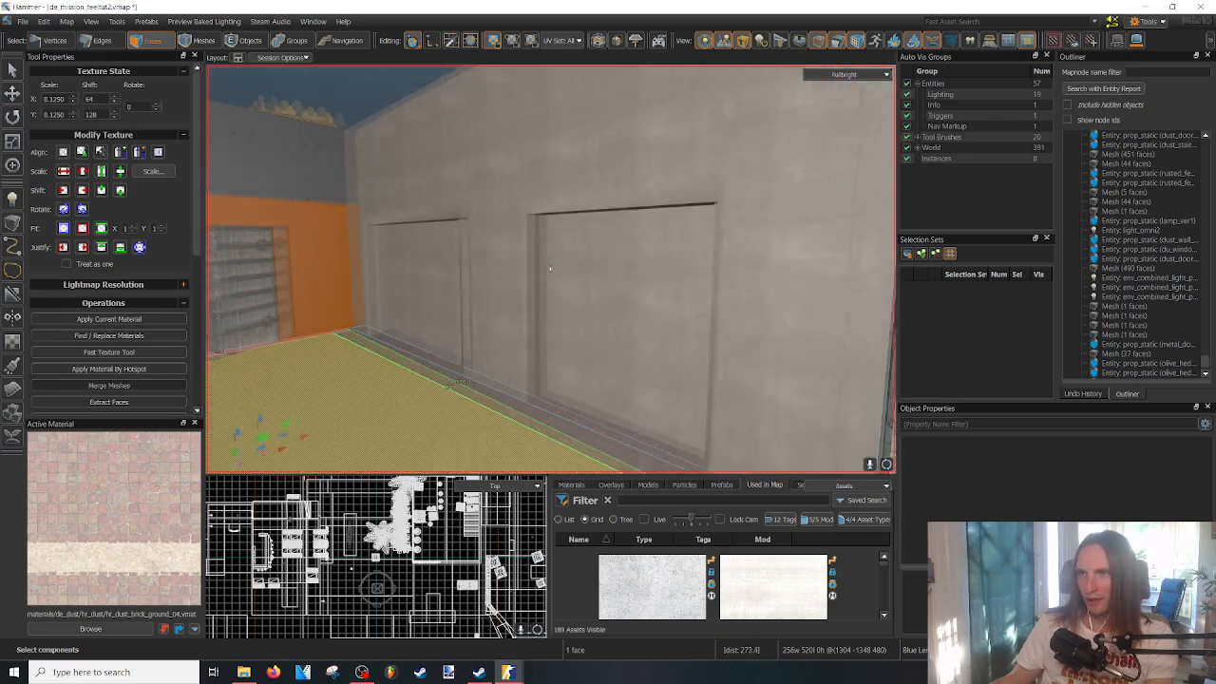
key("z")
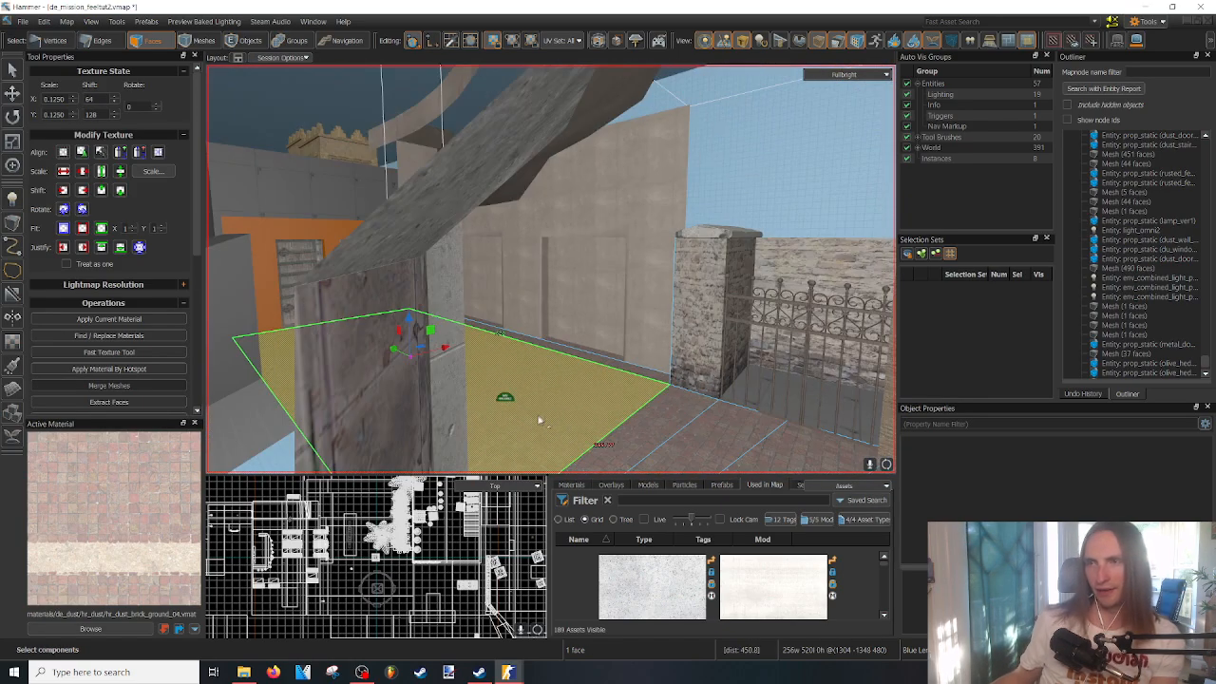
key("z")
key("w")
key("w")
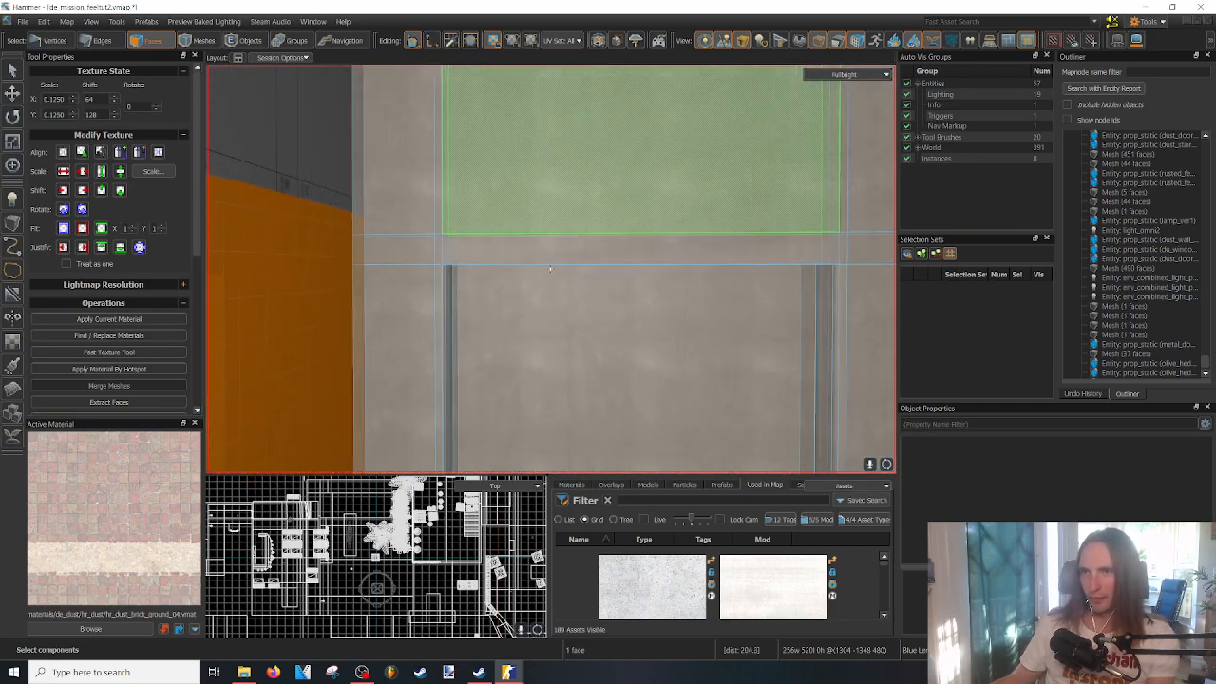
key("z")
- Select all faces of the narrow horizontal strip running above the recesses along the whole wall
left_click(383, 263)
left_click_drag(397, 253, 520, 256)
key("z")
key("d")
key("s")
key("z")
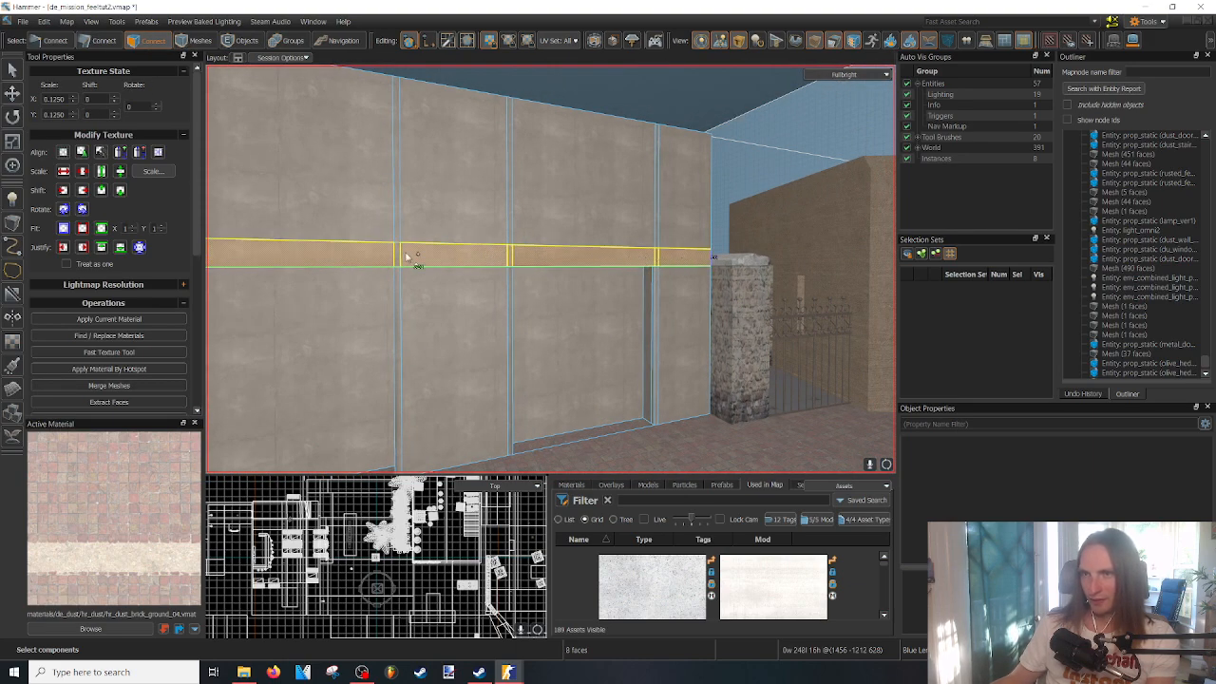
left_click(398, 256, "shift")
- Search the materials for "trim" and apply de_mirage_base_trim_ver1_diffuse to the selected strip
left_click(115, 632)
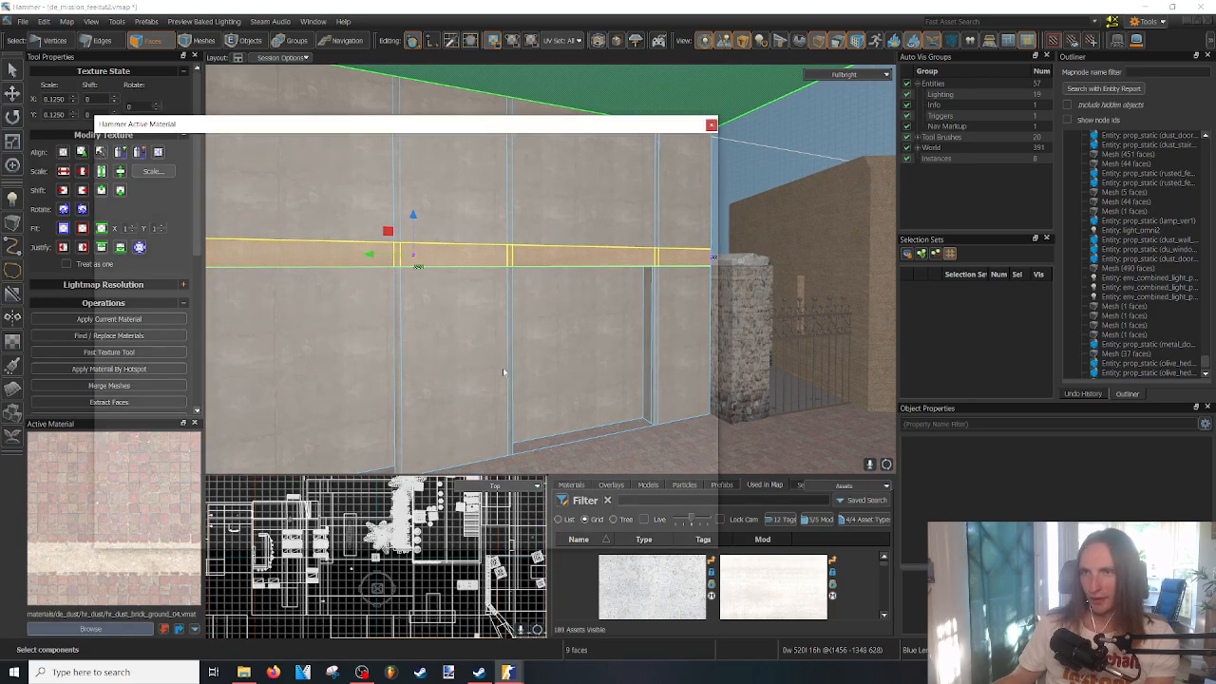
type("trim")
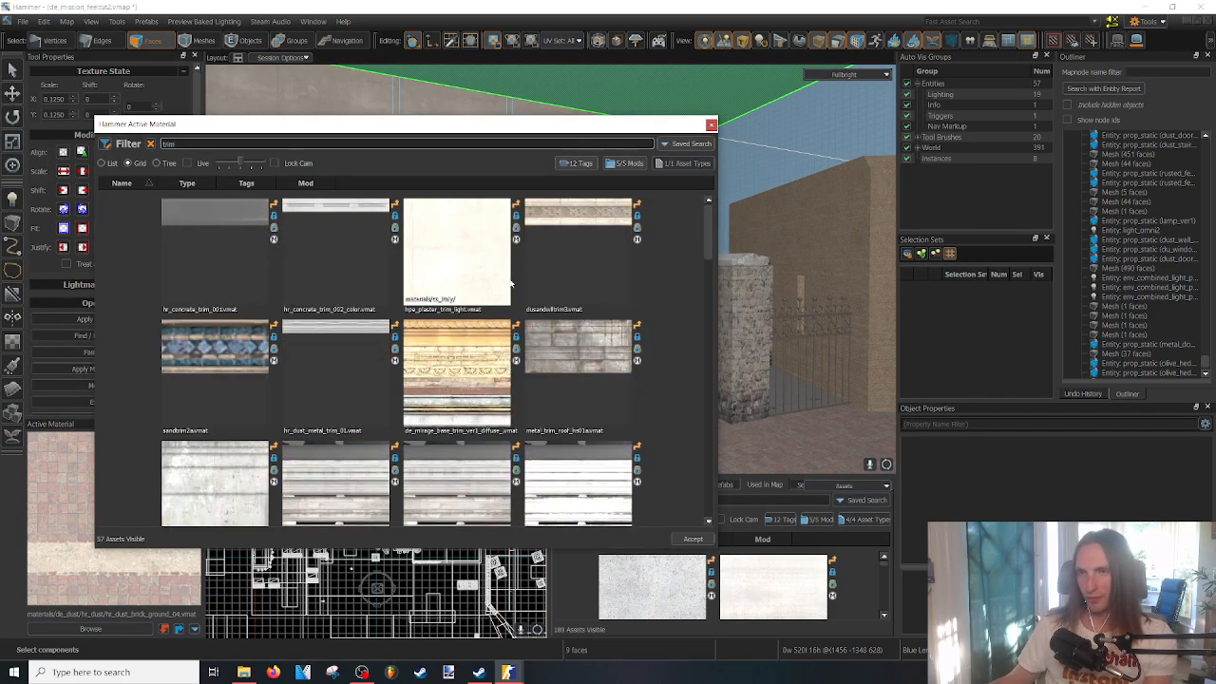
double_click(446, 407)
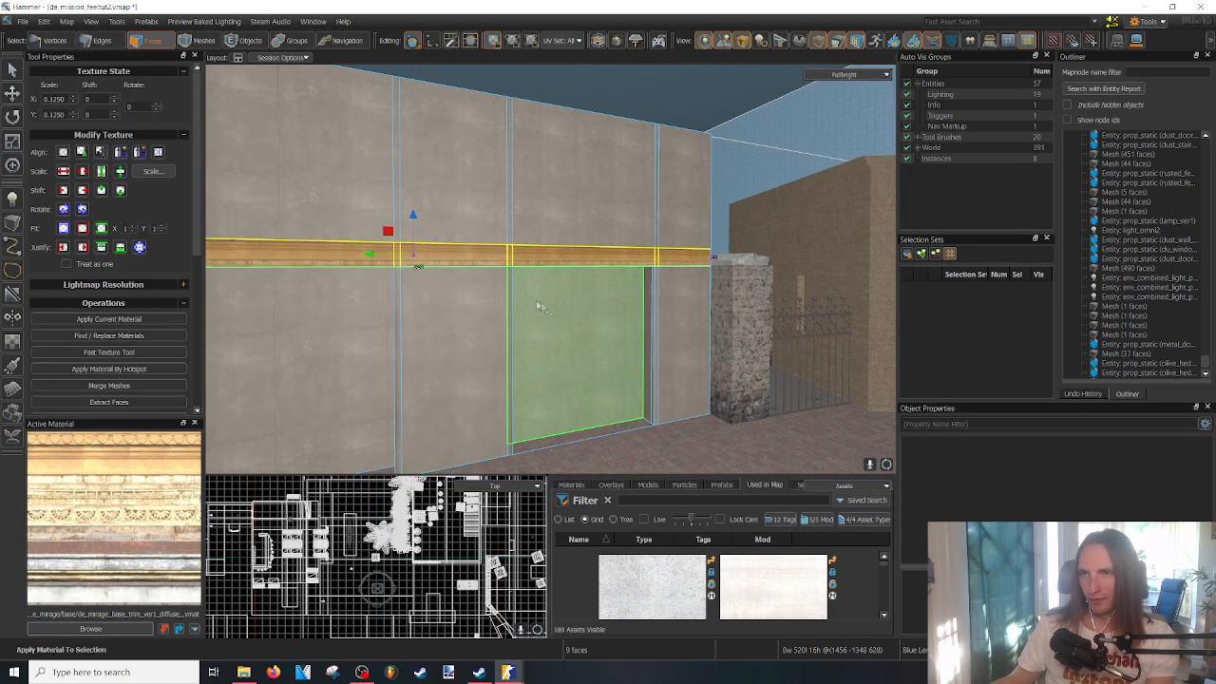
- Map the strip with the Fast Texture Tool onto the plain moulding band below the scalloped ornament of the trim sheet
scroll(529, 296, "up", 3)
right_click_drag(550, 270, 550, 270)
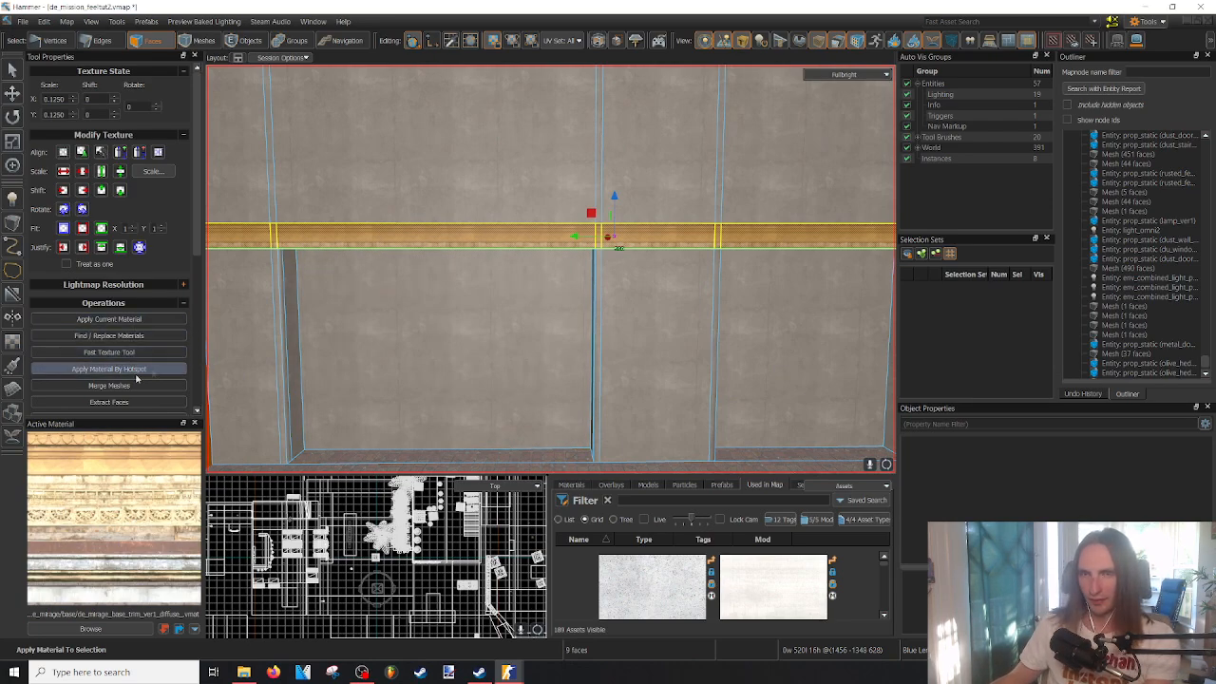
left_click(108, 352)
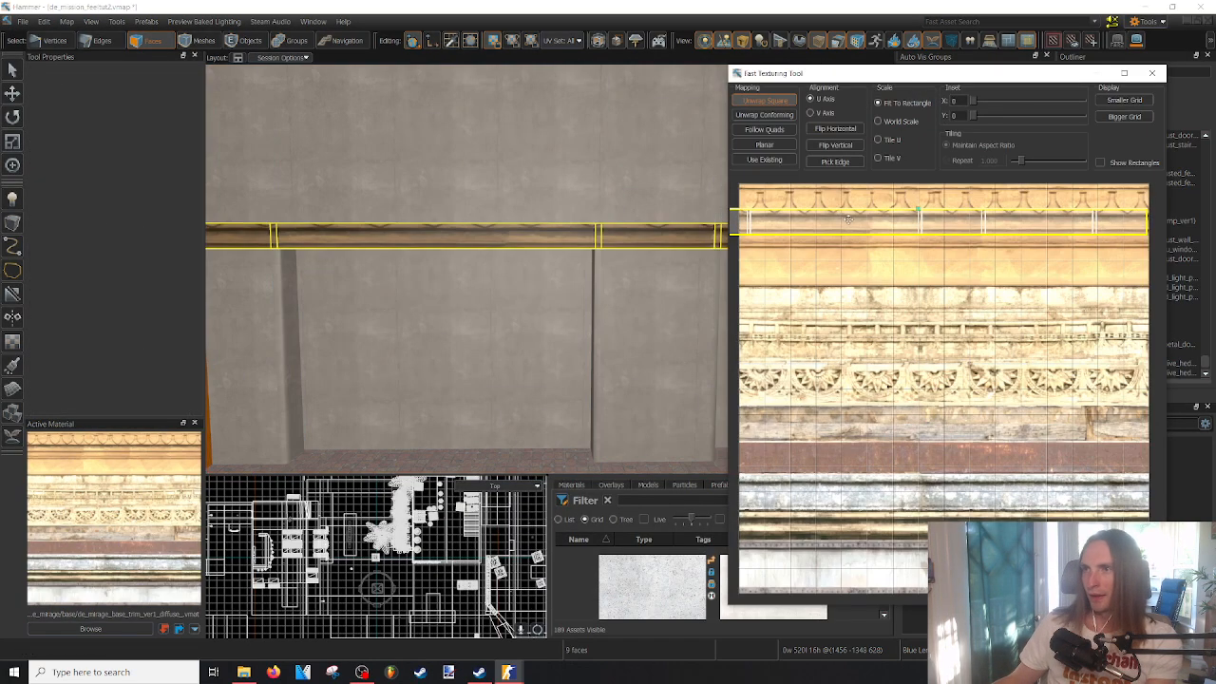
left_click_drag(860, 226, 861, 200)
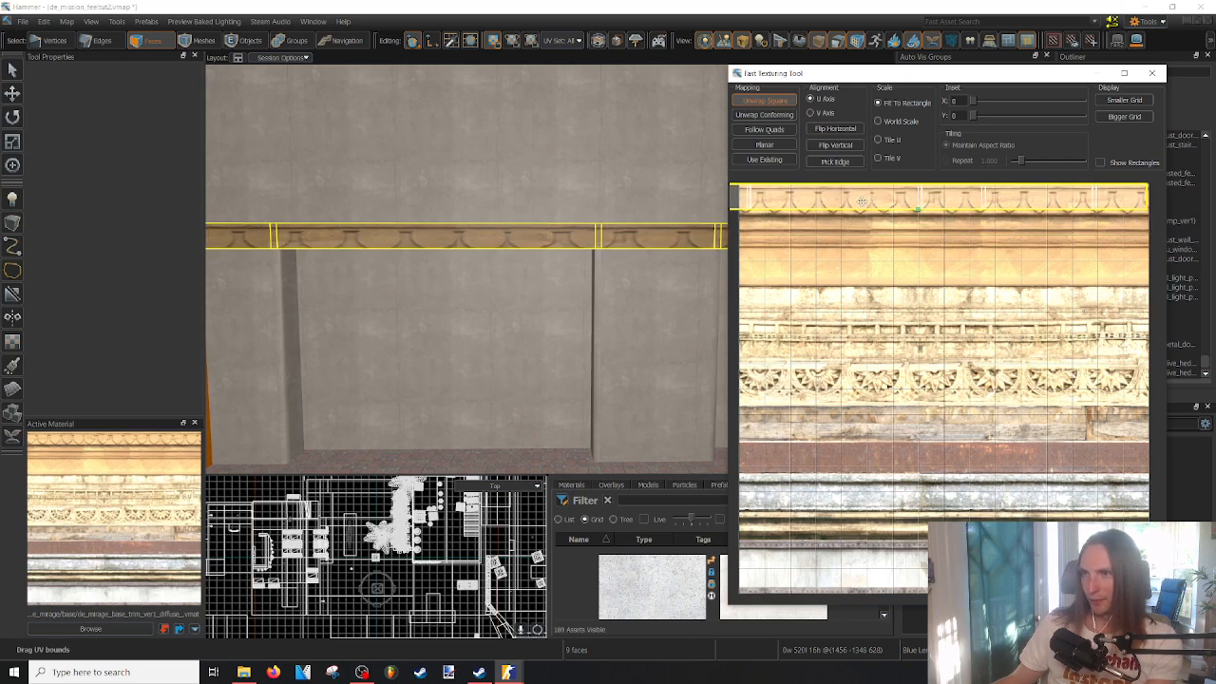
left_click_drag(949, 211, 950, 232)
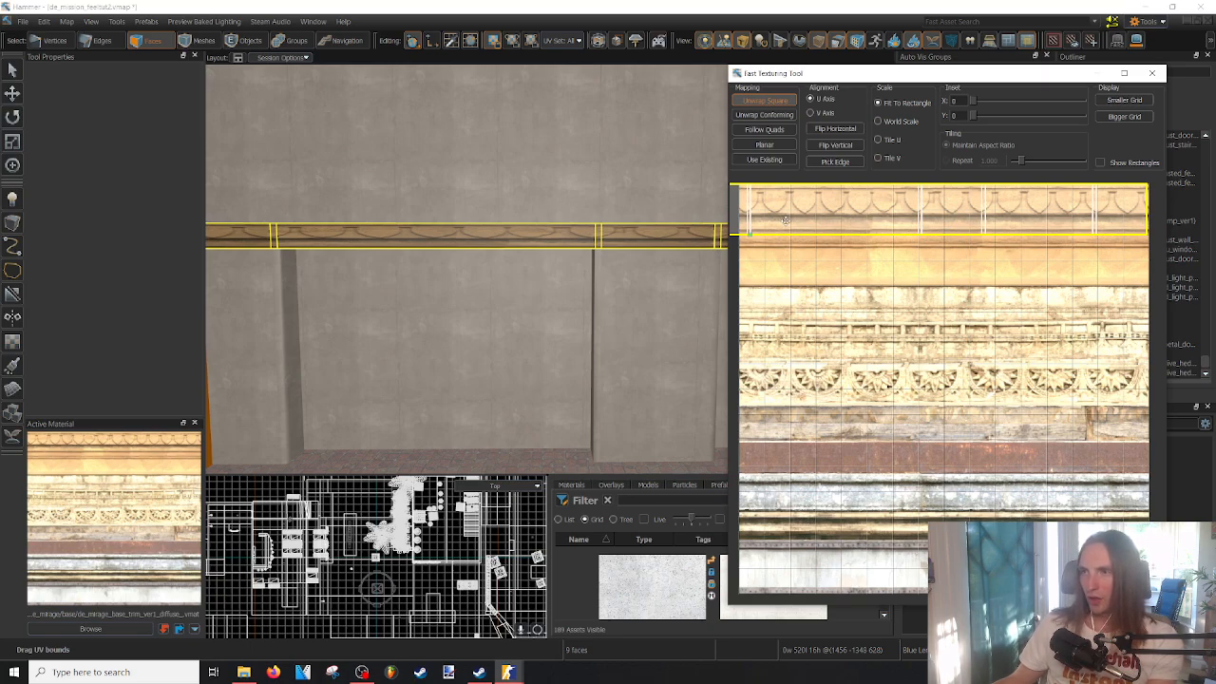
left_click_drag(802, 218, 827, 251)
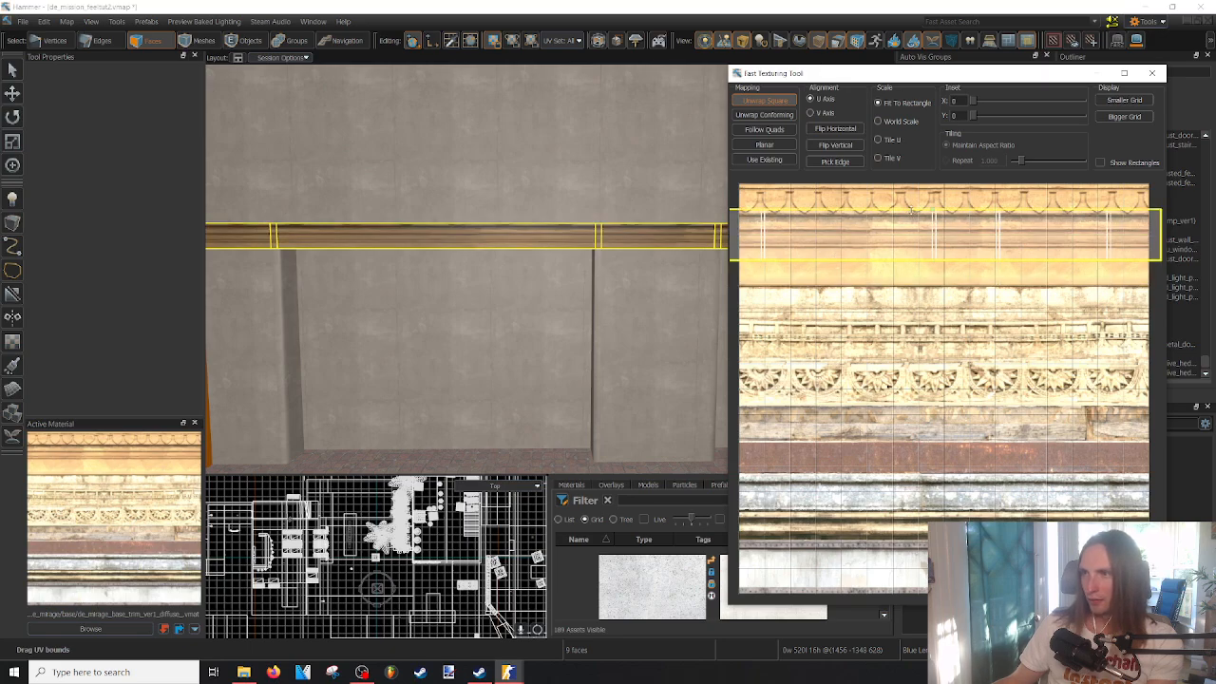
mouse_move(910, 220)
left_mouse_down()
mouse_move(902, 244)
mouse_move(901, 202)
mouse_move(907, 483)
mouse_move(898, 234)
left_mouse_up()
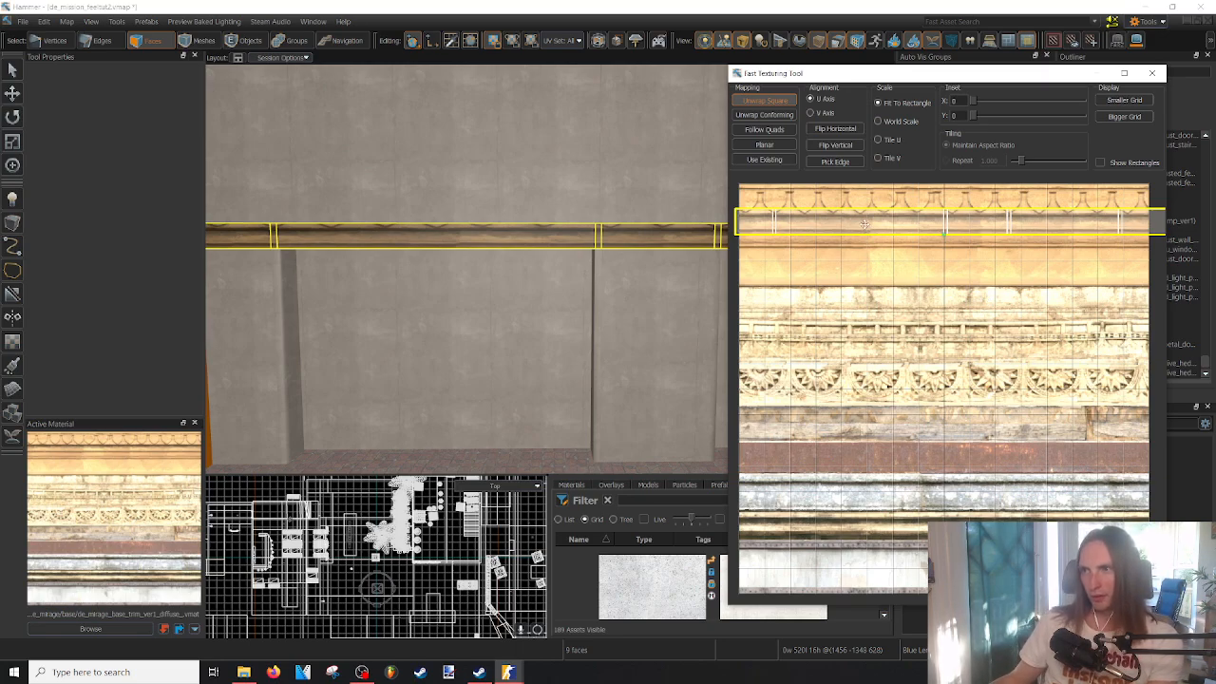
left_click_drag(864, 224, 863, 243)
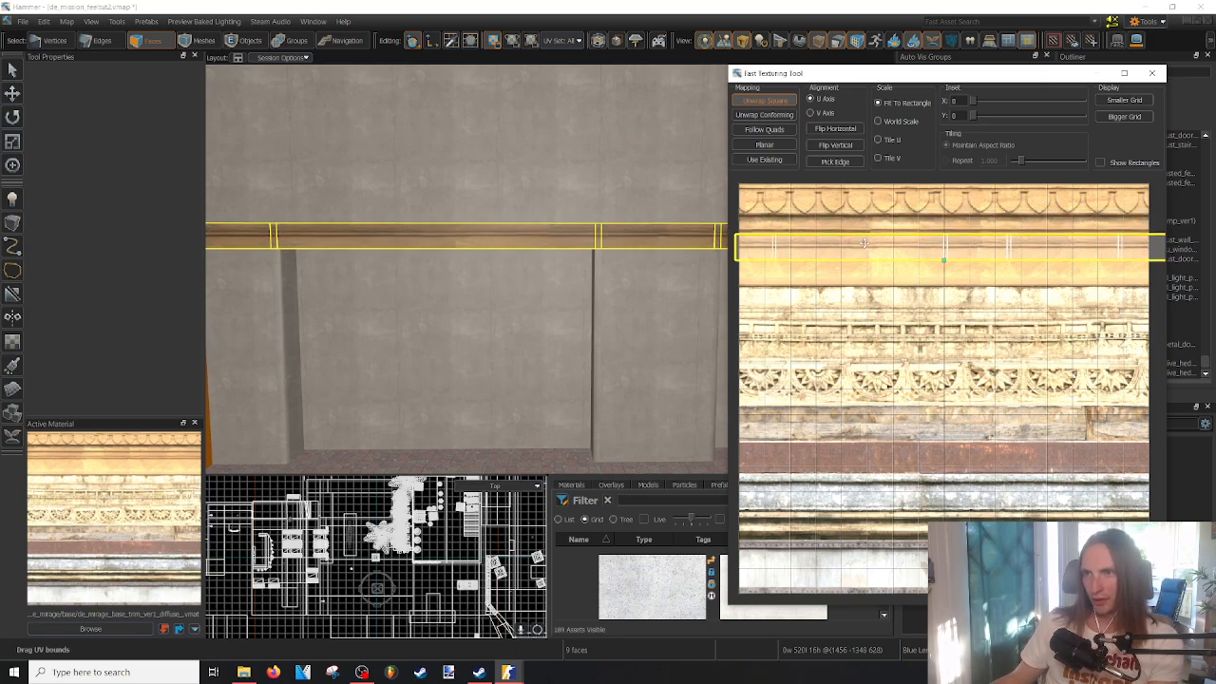
left_click(1153, 77)
- Inspect the facade and its new trim strip in the All Lighting preview, and return to Fullbright
right_click_drag(655, 386, 663, 386)
left_click(662, 385)
right_click_drag(532, 276, 550, 269)
left_click(521, 442)
right_click_drag(547, 437, 550, 269)
key("F6")
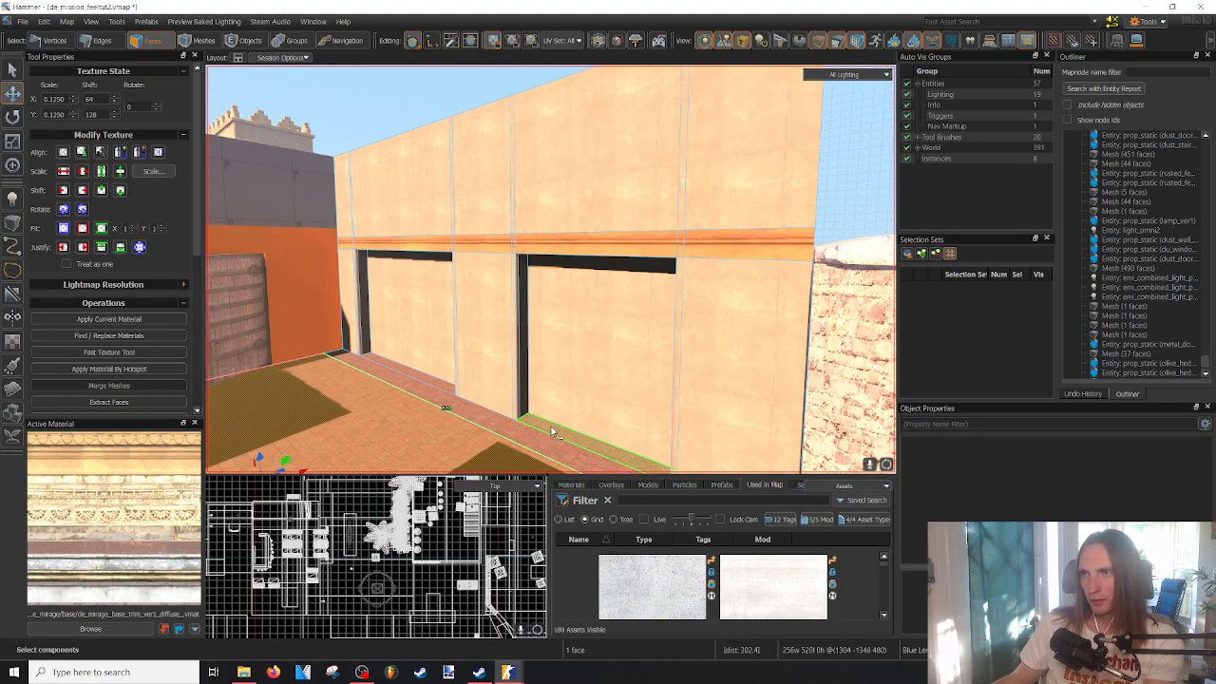
key("F5")
- Select all nine faces of the horizontal trim strip running above the recesses
right_click_drag(561, 385, 550, 269)
left_click_drag(768, 266, 323, 272)
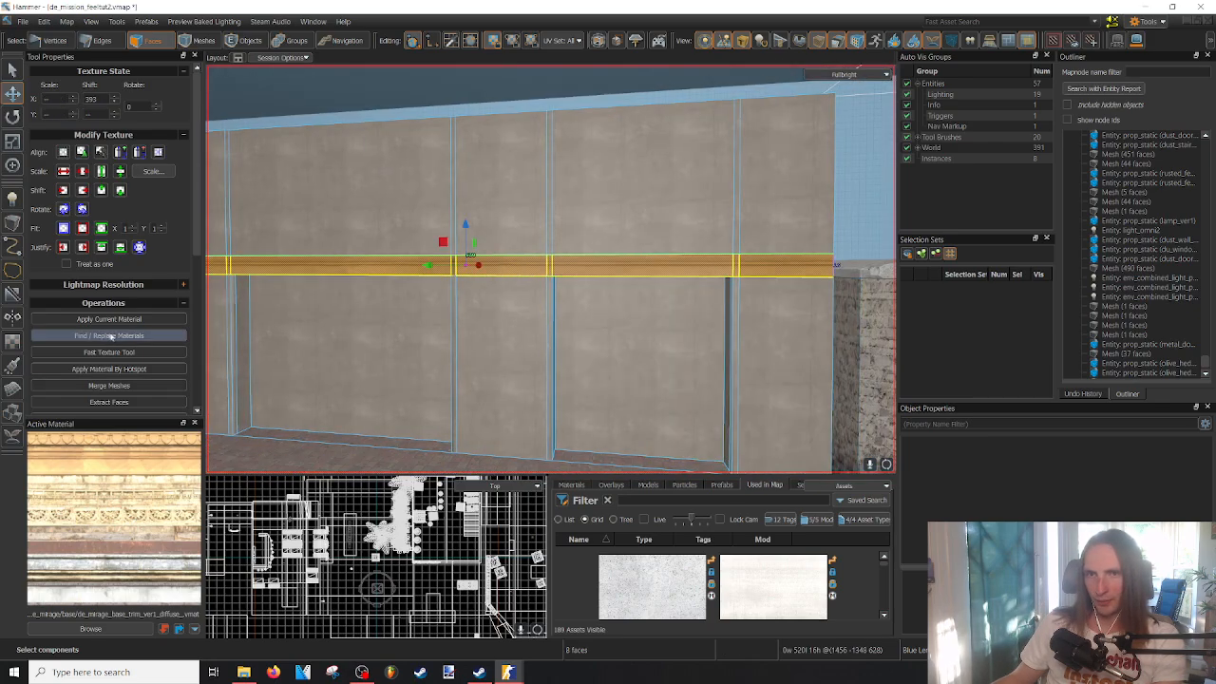
left_click(110, 351)
right_click_drag(529, 328, 551, 269)
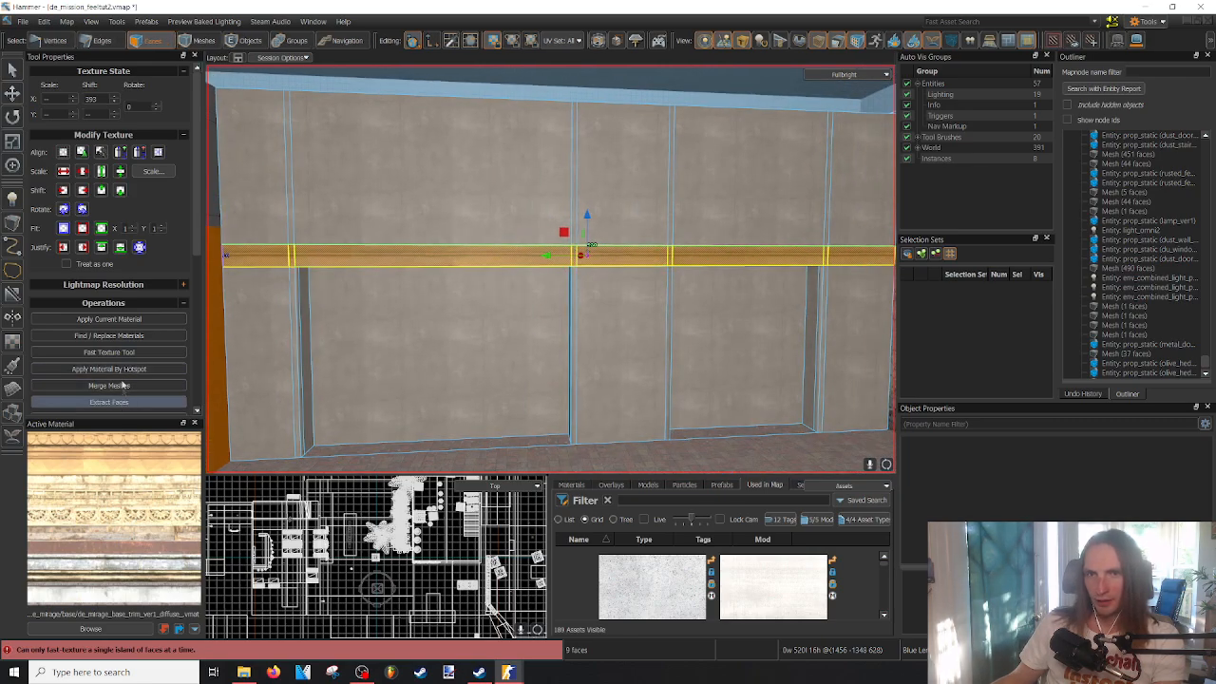
- Remap the strip in the Fast Texture Tool onto the full plain moulding band beneath the scalloped ornament
left_click(110, 351)
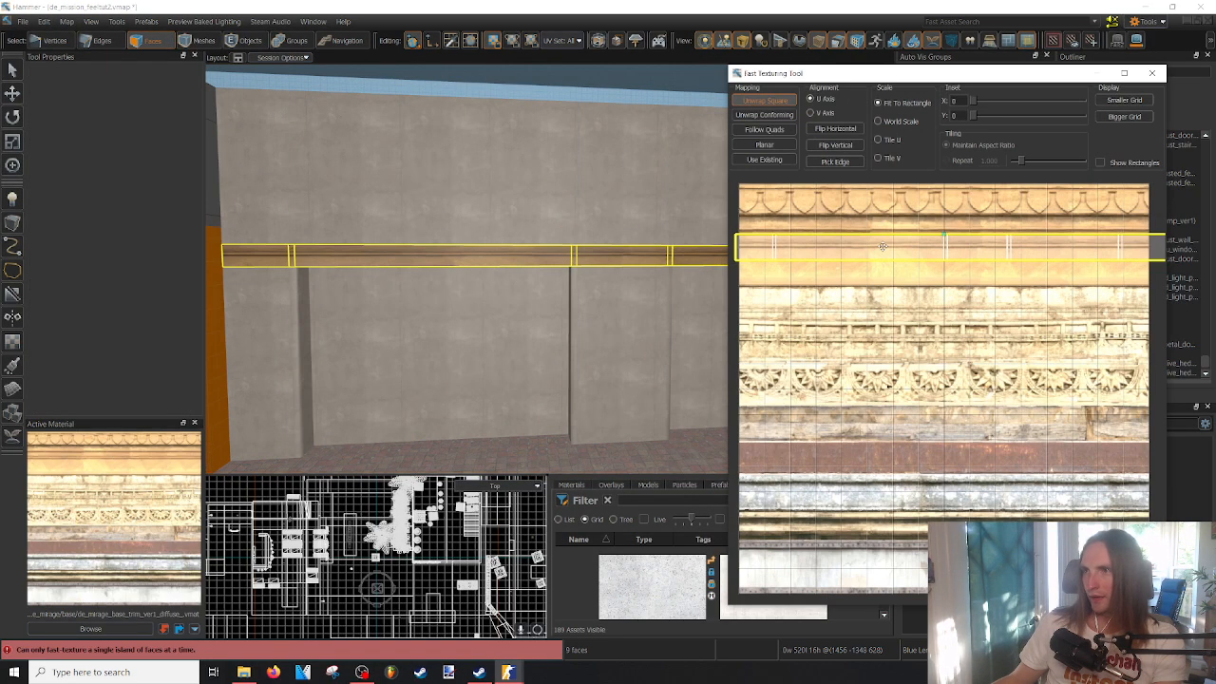
left_click_drag(882, 246, 881, 207)
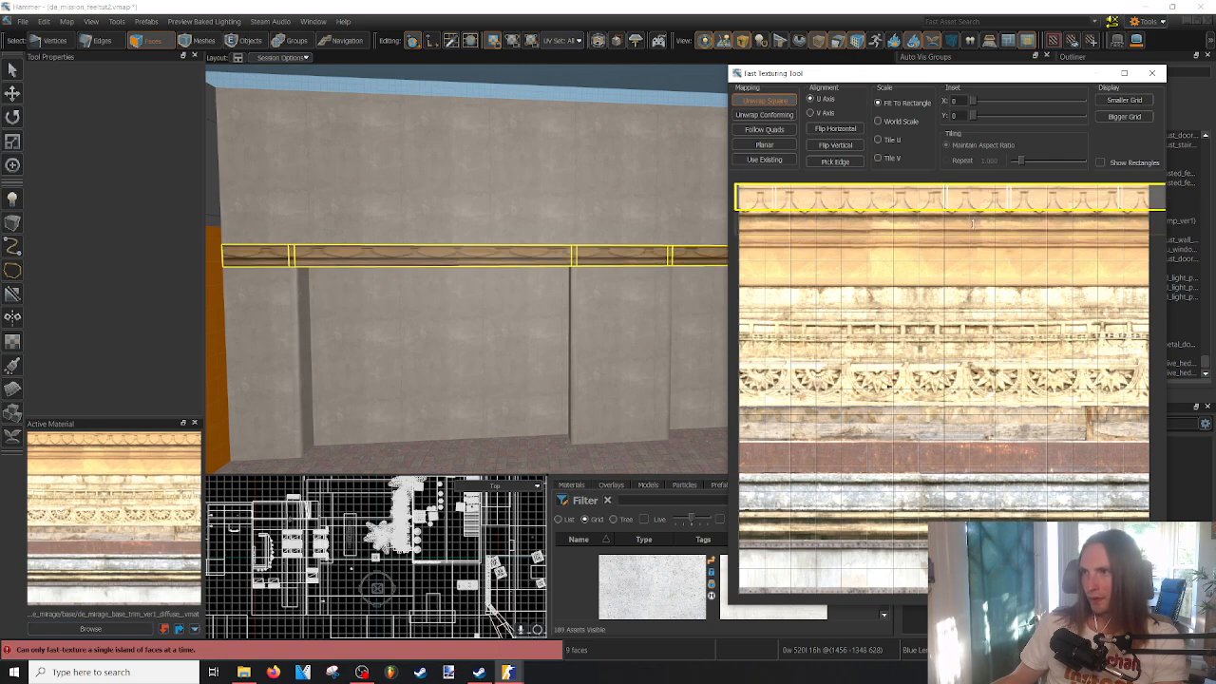
left_click_drag(976, 215, 972, 228)
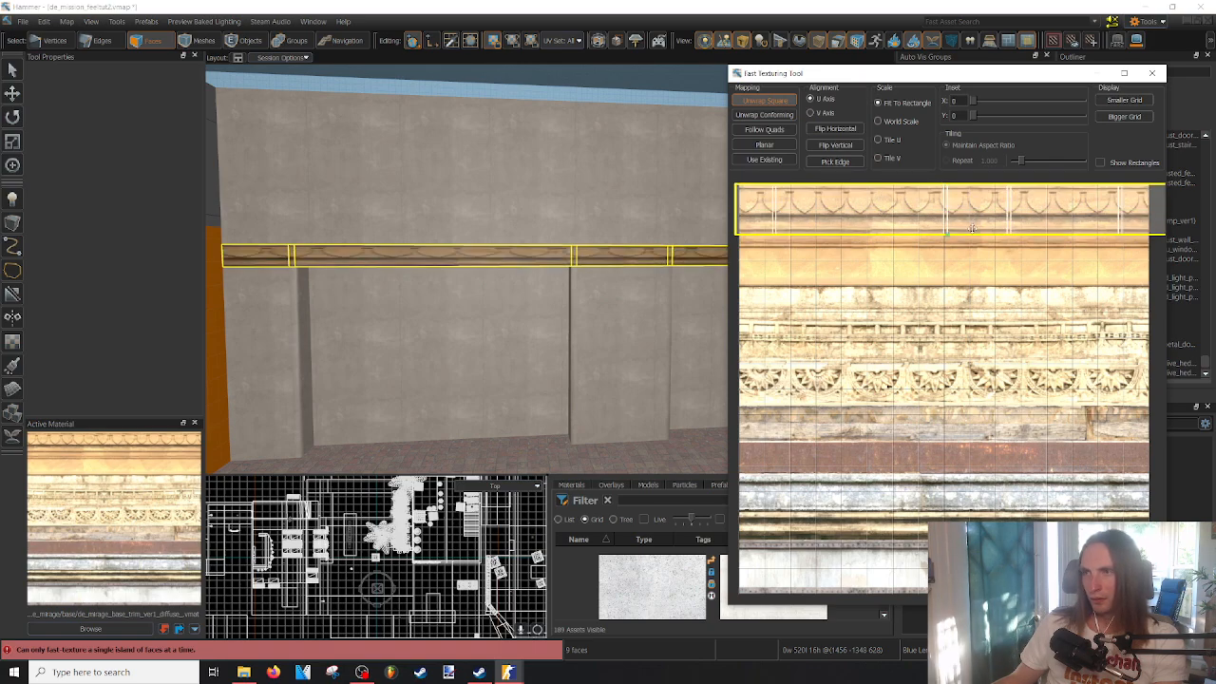
left_click_drag(971, 207, 974, 253)
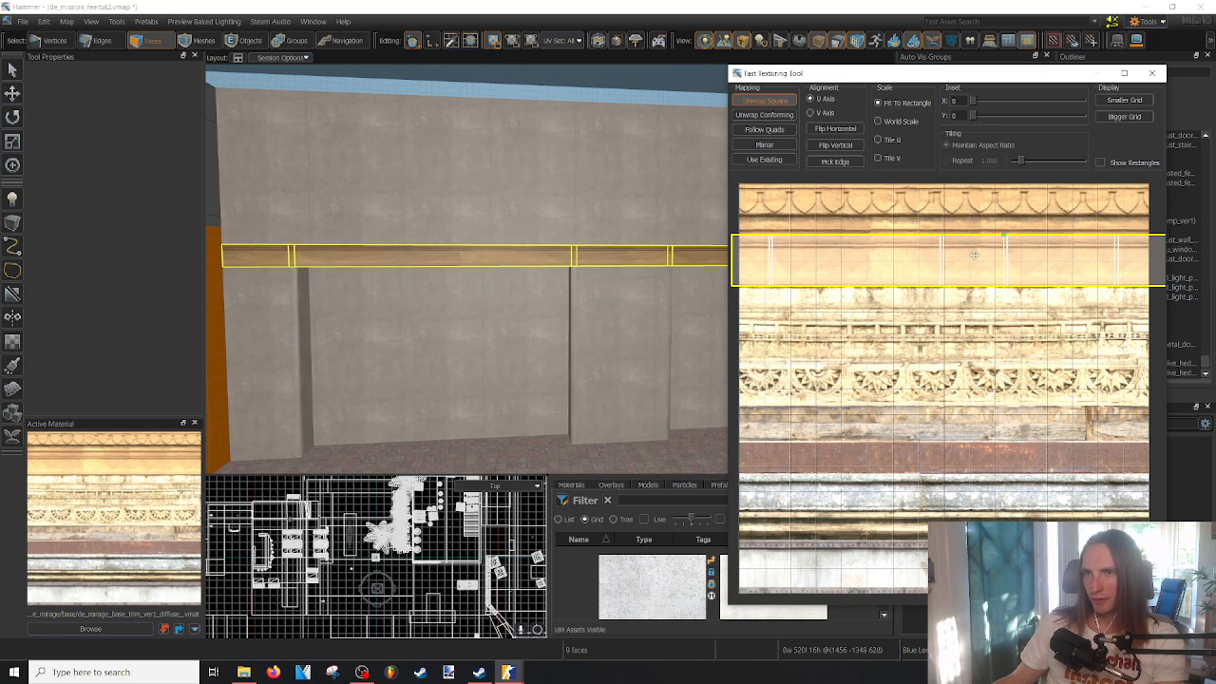
left_click(1152, 73)
- Reselect the faces of the trim strip above the recesses and set their texture X scale to 0.20
scroll(667, 277, "up", 5)
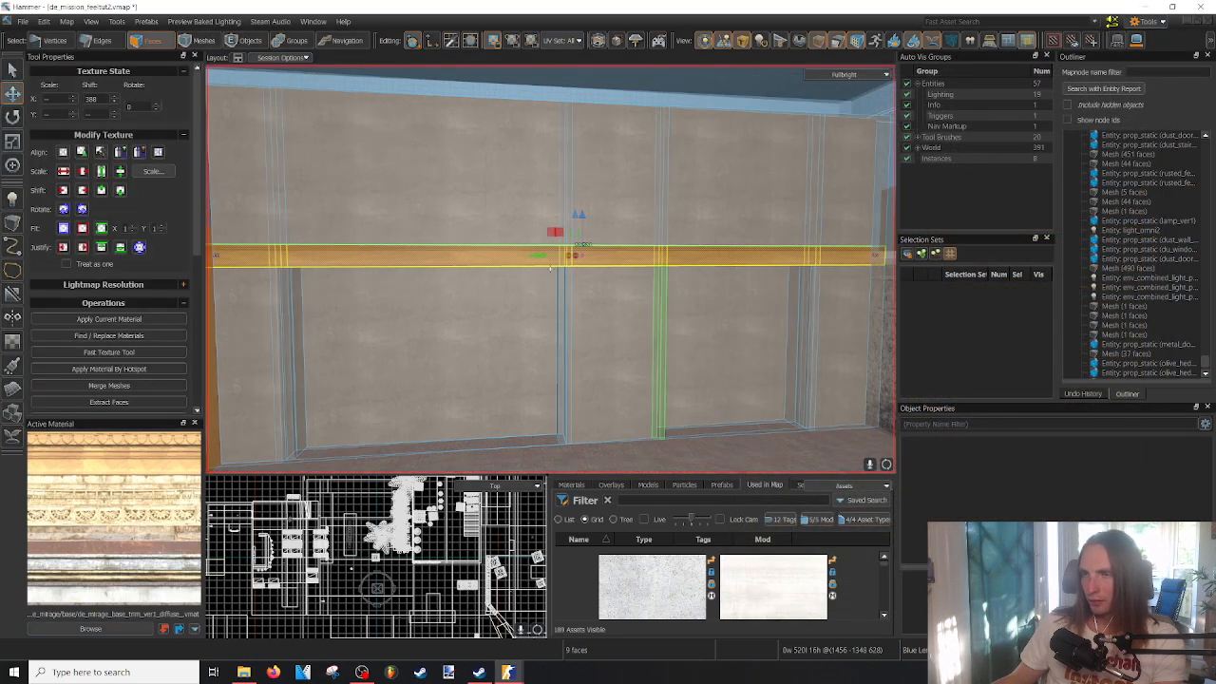
left_click(681, 394)
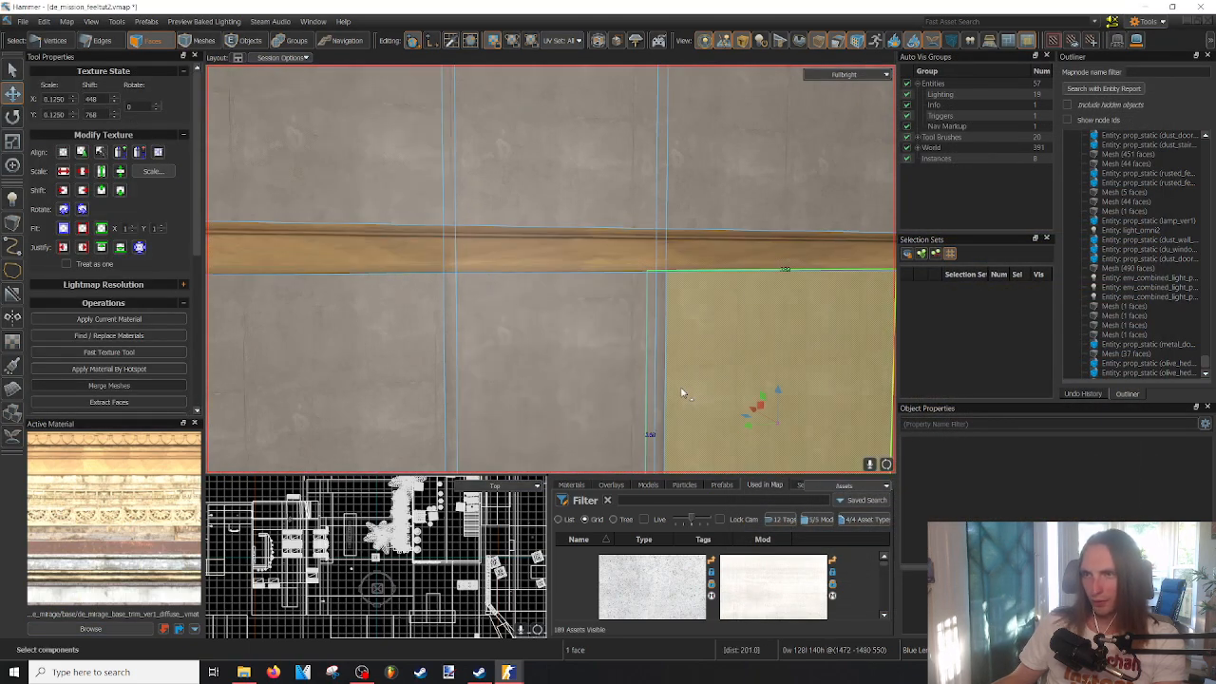
key("d")
key("w")
left_click(784, 228)
key("d")
right_click_drag(784, 228, 570, 266)
key("s")
double_click(495, 202, "shift")
key("d")
key("w")
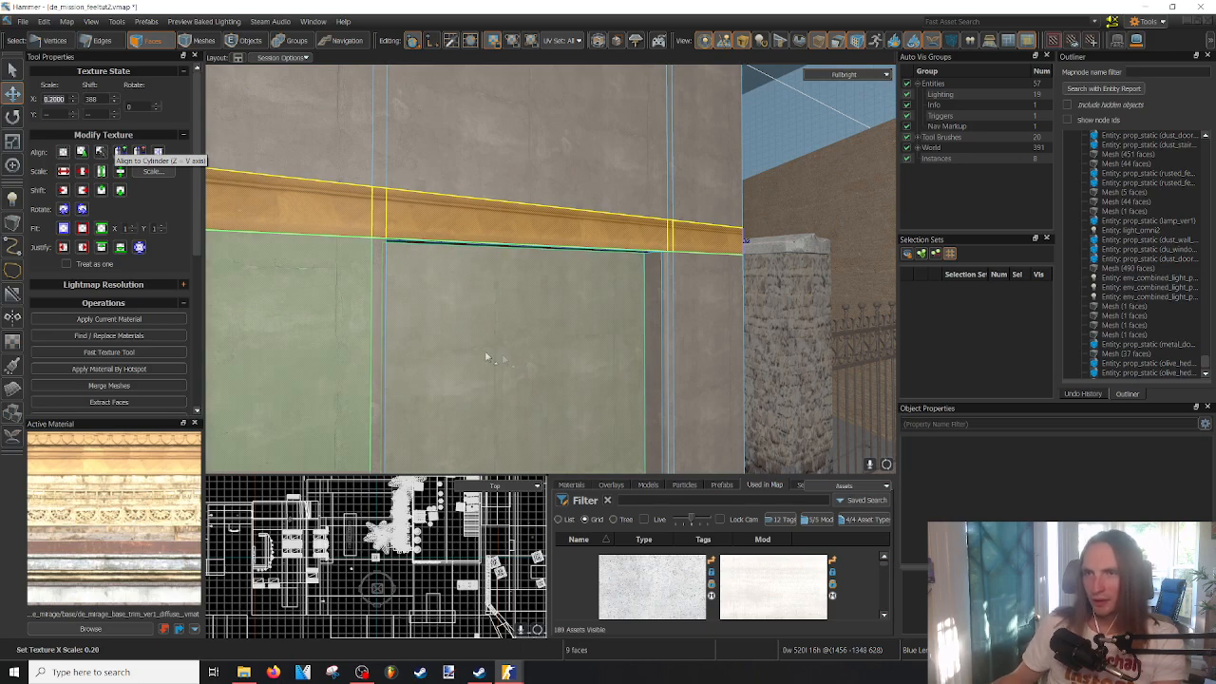
- Inspect the rescaled trim strip on the facade in the All Lighting preview, and return to Fullbright
left_click(518, 361)
mouse_move(543, 364)
right_mouse_down()
mouse_move(551, 269)
mouse_move(551, 363)
right_mouse_up()
key("w")
key("s")
mouse_move(464, 269)
right_mouse_down()
mouse_move(550, 269)
mouse_move(463, 269)
right_mouse_up()
key("s")
key("F6")
left_click(495, 391)
mouse_move(495, 391)
right_mouse_down()
mouse_move(550, 269)
mouse_move(505, 391)
right_mouse_up()
key("s")
key("w")
key("w")
key("F5")
left_click(505, 391)
key("s")
key("w")
key("s")
key("w")
key("s")
- Select the edge loop along the top of the facade wall and extrude it upward by 16 units
key("2")
left_click(288, 201)
right_click_drag(289, 200, 472, 217)
key("d")
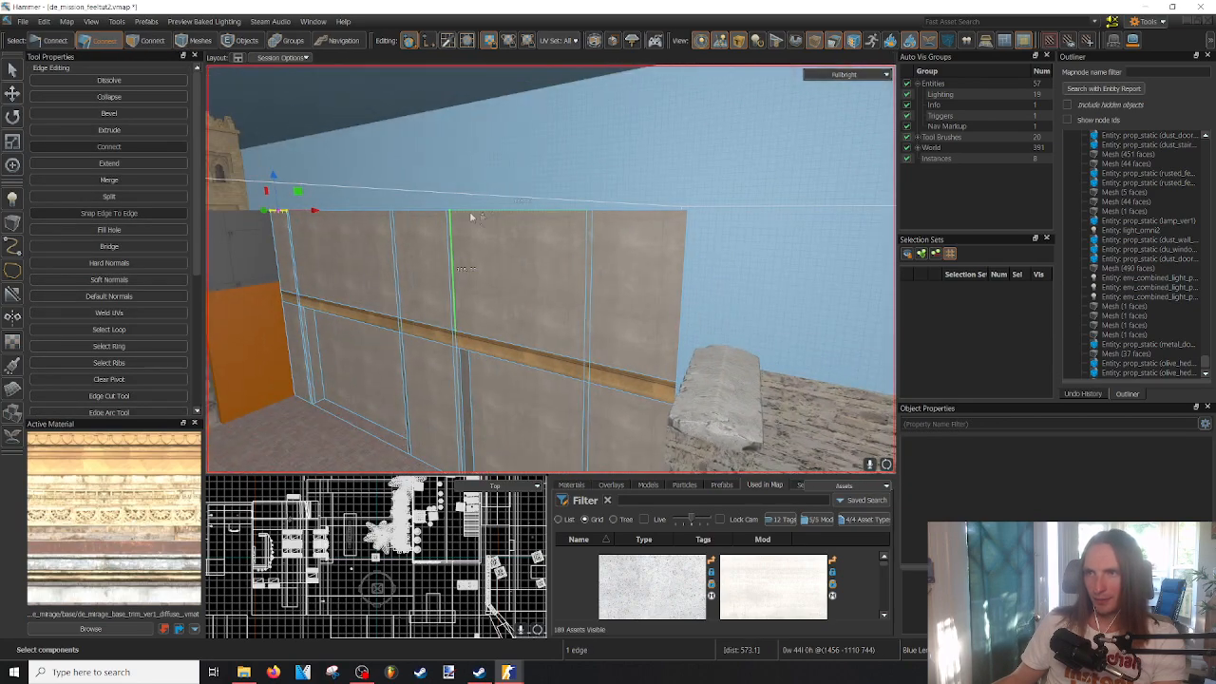
double_click(629, 215)
right_click_drag(629, 215, 608, 232)
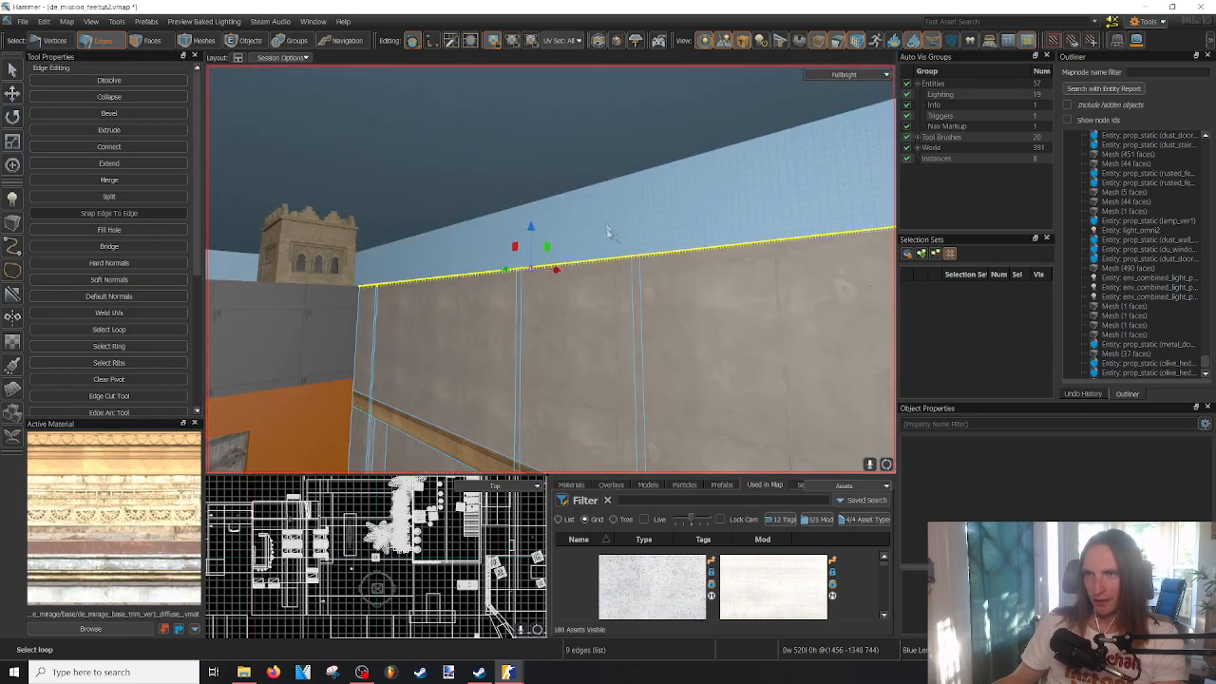
left_click_drag(533, 266, 535, 241, "shift")
right_click_drag(535, 242, 570, 232)
- Select all faces of the new strip along the wall's top and apply de_mirage_base_trim_ver1_diffuse to them
key("s")
key("w")
key("3")
left_click(655, 237)
double_click(342, 291, "shift")
right_click_drag(351, 306, 294, 302)
right_click_drag(550, 268, 627, 271)
key("a")
key("s")
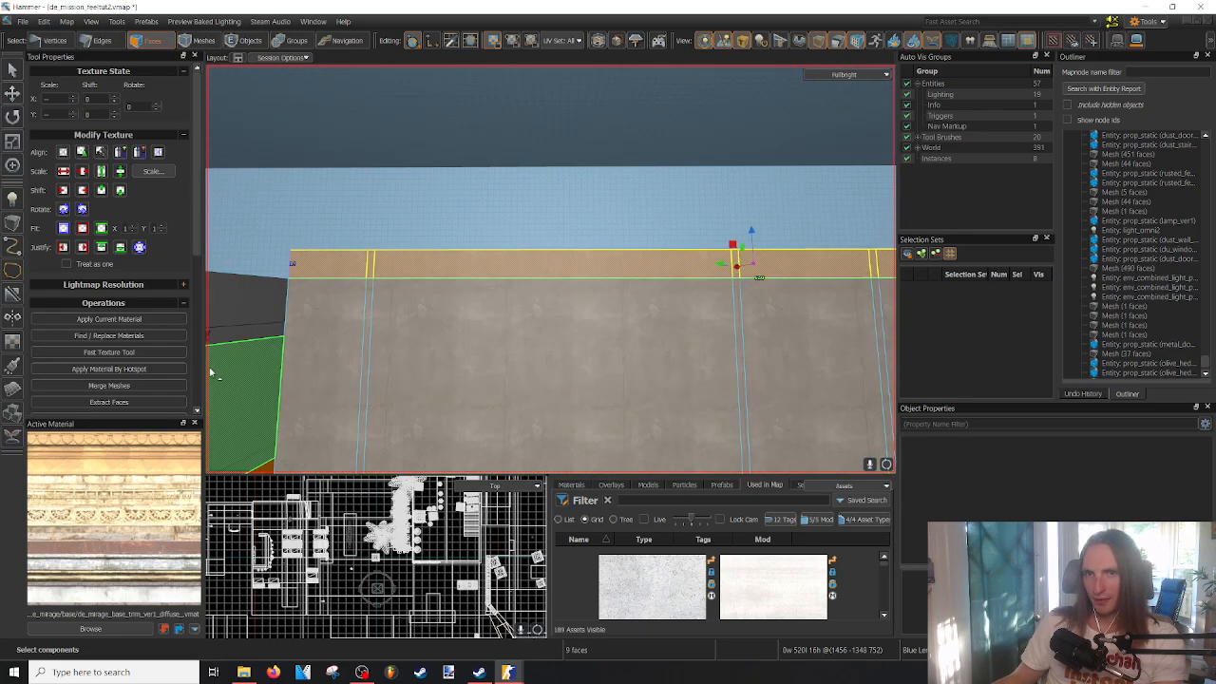
key("shift+t")
right_click_drag(554, 293, 508, 278)
key("d")
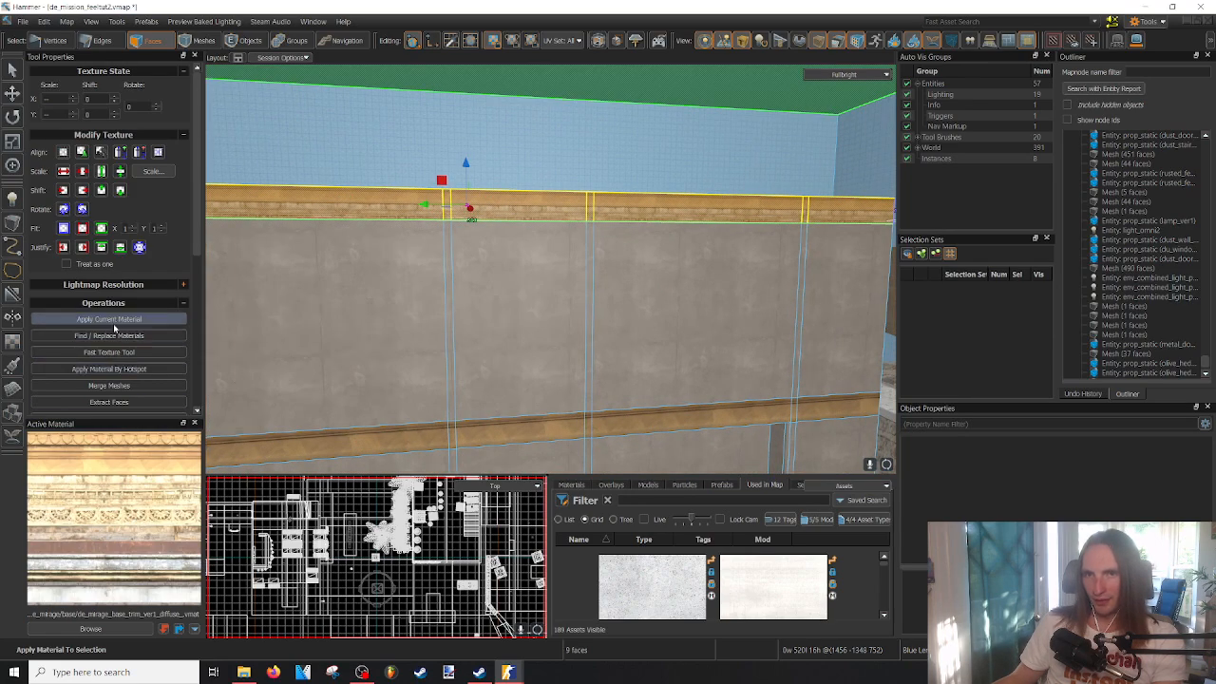
- Map the top strip with the Fast Texture Tool onto the scalloped ornament band and set its texture X scale to 0.25
left_click(129, 354)
left_click_drag(847, 263, 847, 211)
left_click_drag(994, 232, 994, 226)
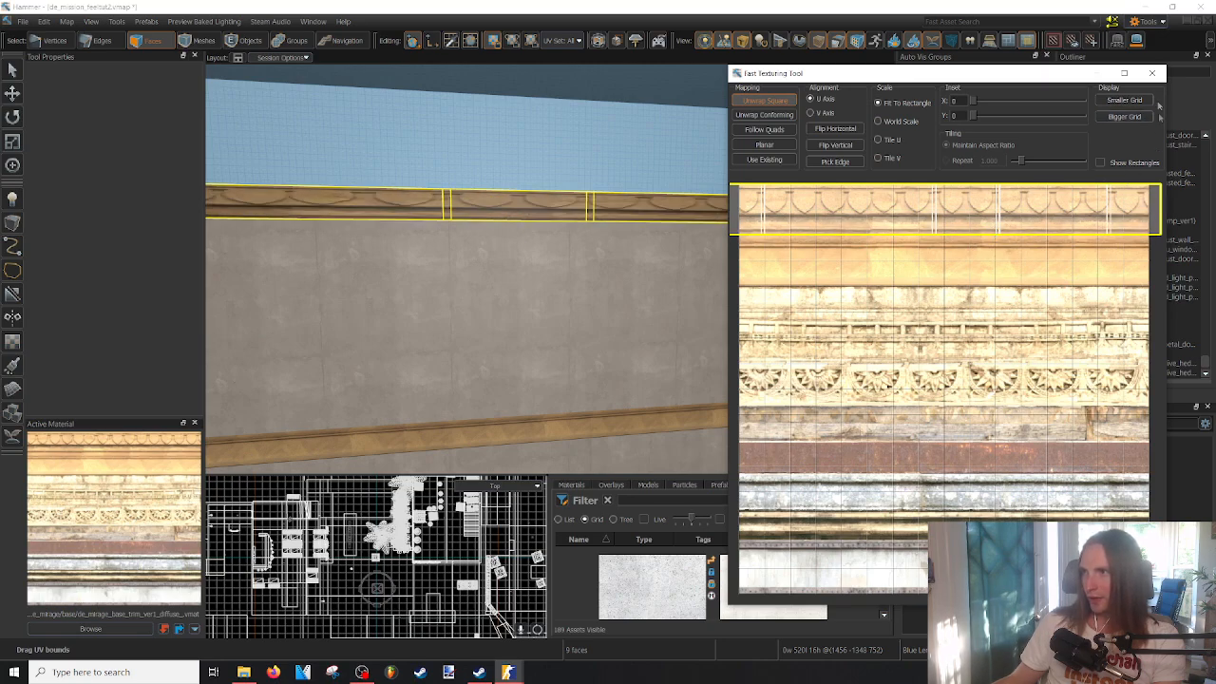
left_click(1152, 74)
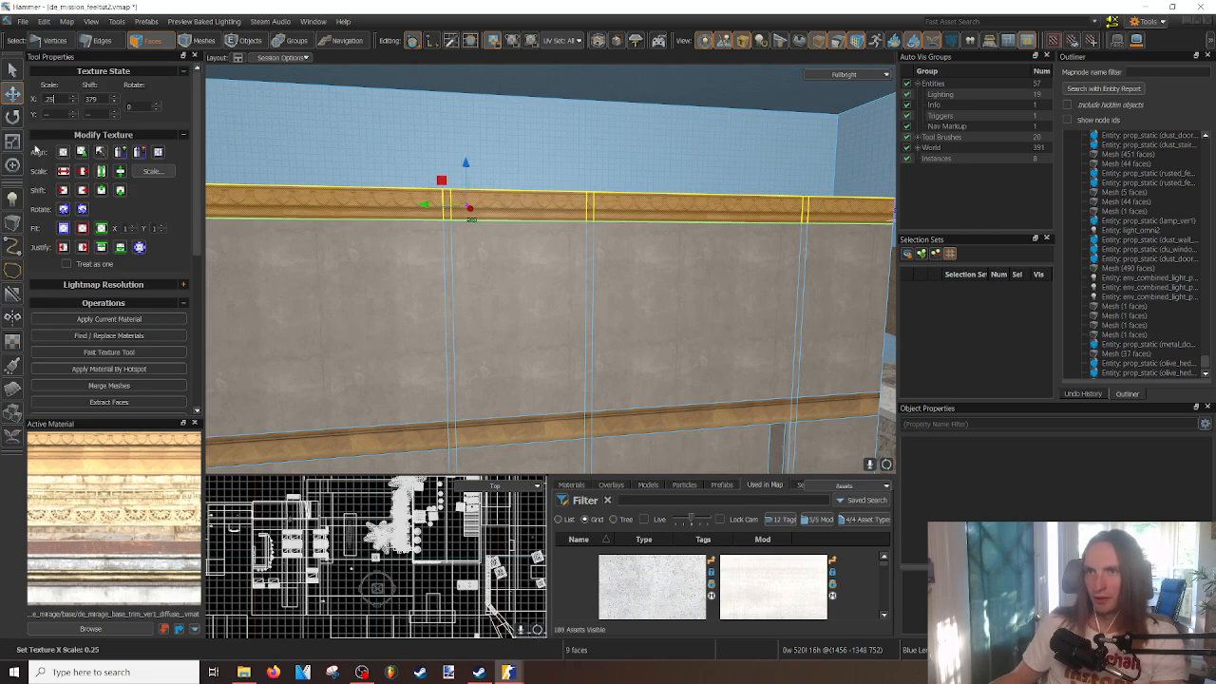
- Align the scallops with the ends of the top strip by setting its texture X shift to 391
left_click(611, 168)
right_click_drag(672, 236, 550, 268)
left_click(572, 241)
double_click(562, 261, "alt")
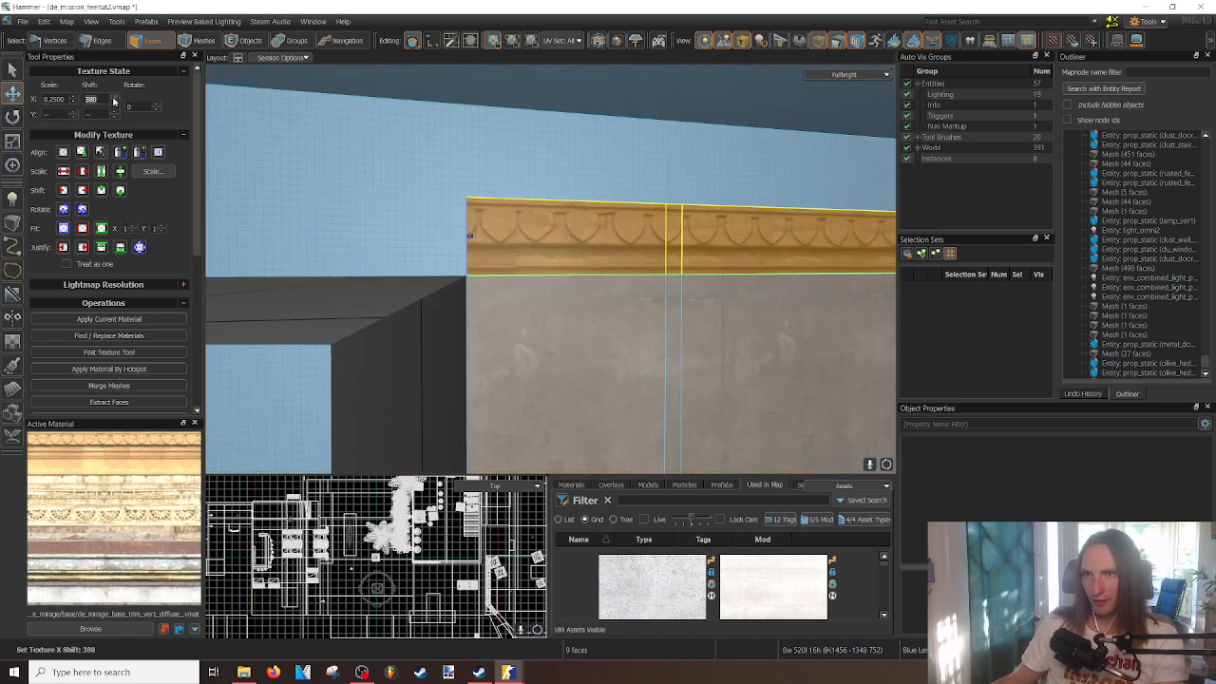
left_click(114, 97)
left_click(114, 98)
right_click_drag(550, 269, 550, 269)
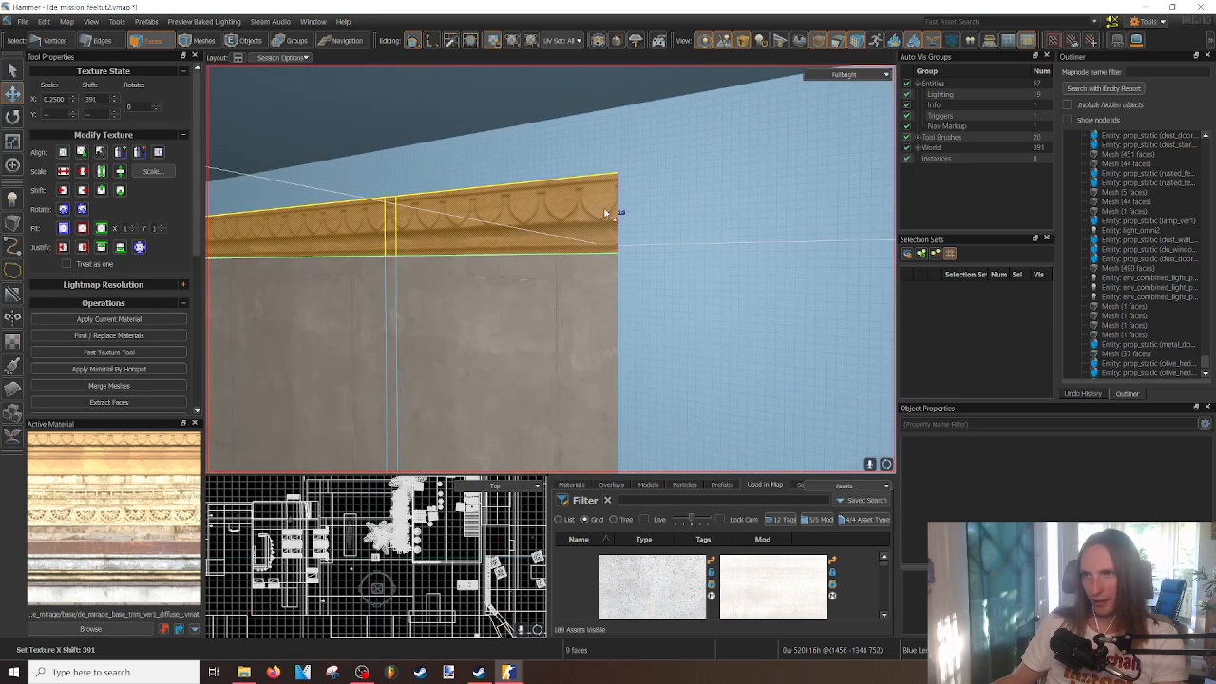
- Check the facade with its scalloped top strip in the All Lighting preview, and return to Fullbright
left_click(694, 267)
right_click_drag(694, 267, 695, 320)
key("F6")
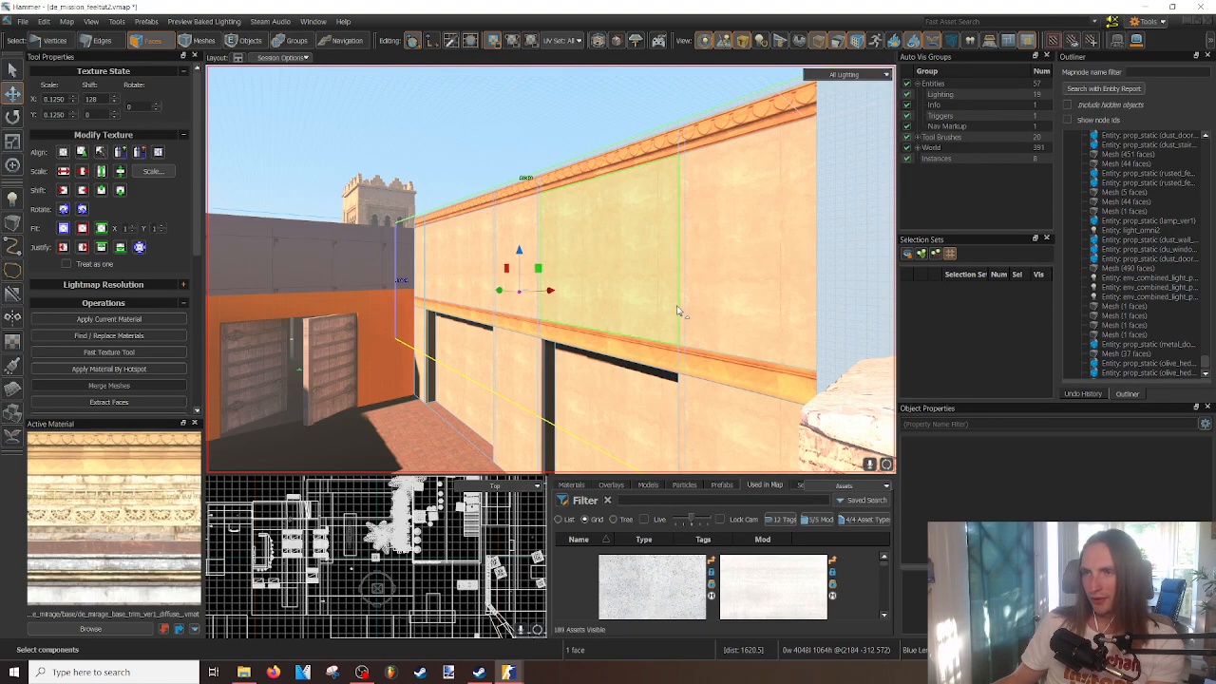
key("F5")
- Select all faces of both the scalloped top strip and the plain trim strip above the recesses
right_click_drag(679, 310, 550, 268)
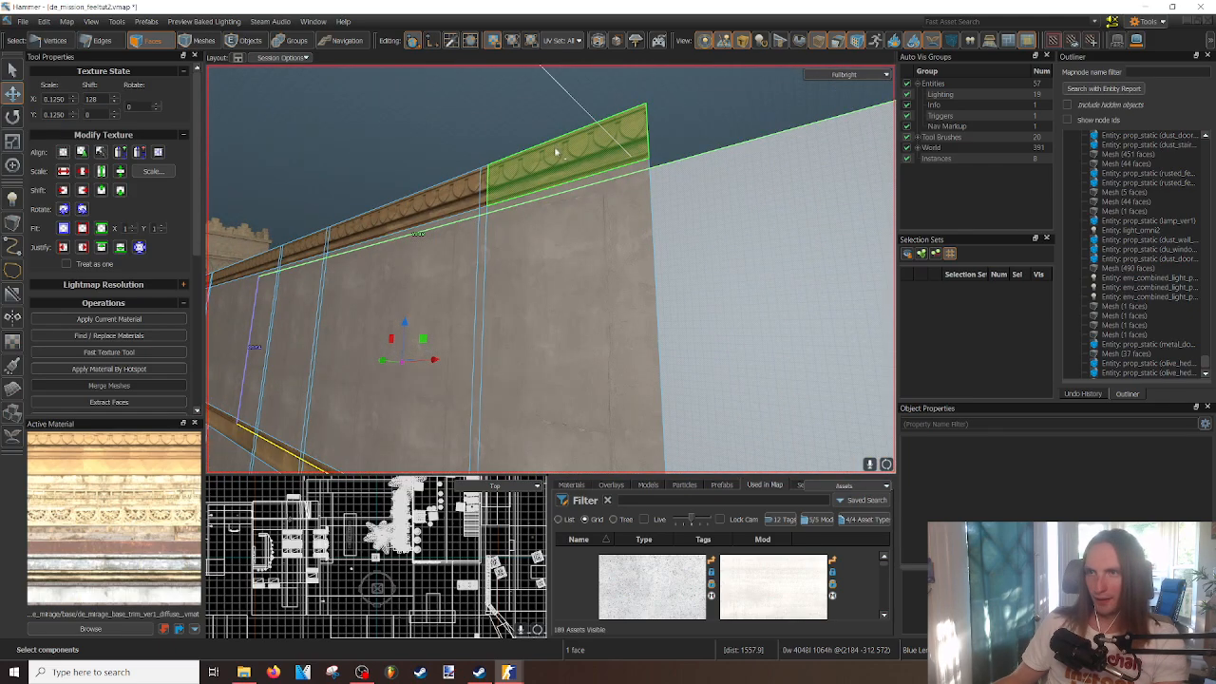
left_click(585, 162)
right_click_drag(584, 163, 550, 269)
double_click(414, 172, "shift")
right_click_drag(427, 178, 550, 269)
left_click(571, 287, "shift")
double_click(407, 250, "shift")
left_click(407, 251)
right_click_drag(434, 254, 648, 252)
double_click(574, 260, "shift")
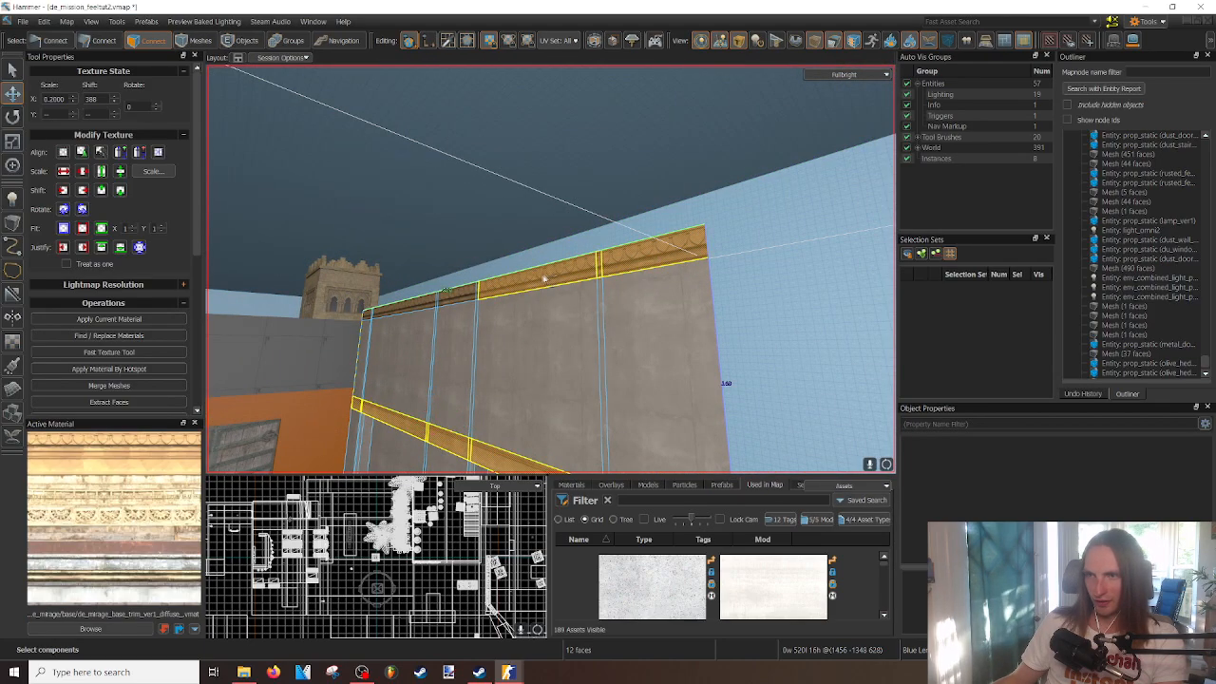
right_click_drag(435, 322, 550, 268)
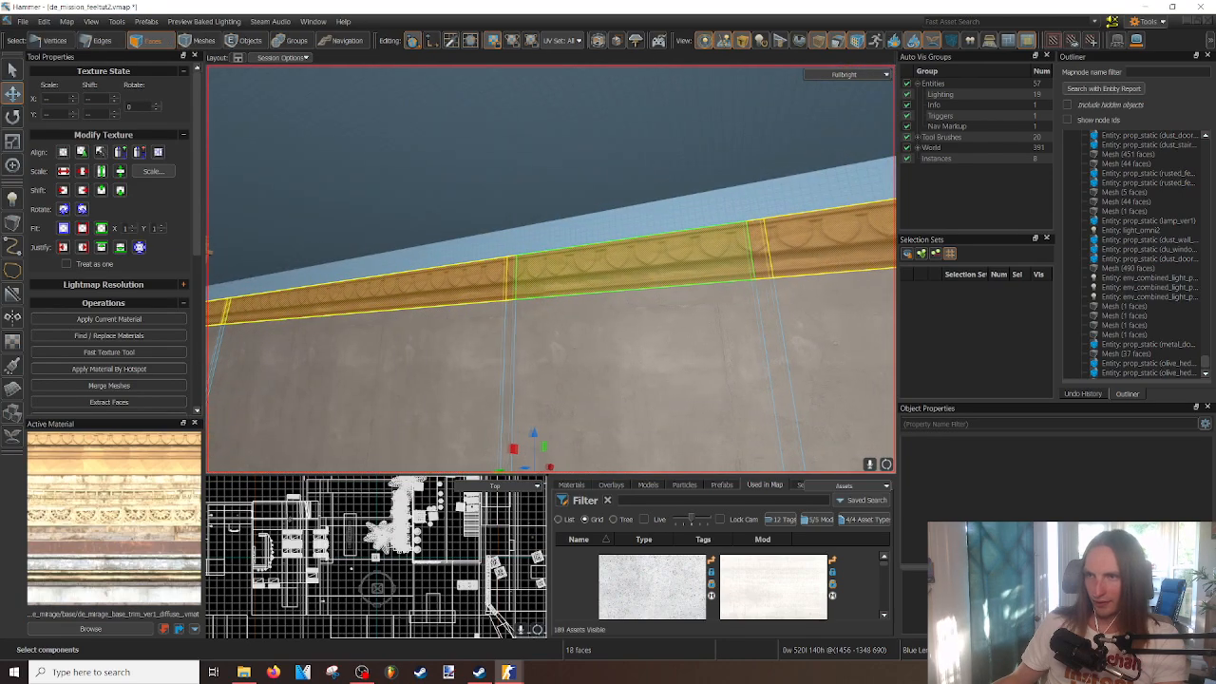
- Extrude both selected trim strips 8 units outward from the wall
right_click_drag(588, 271, 550, 269)
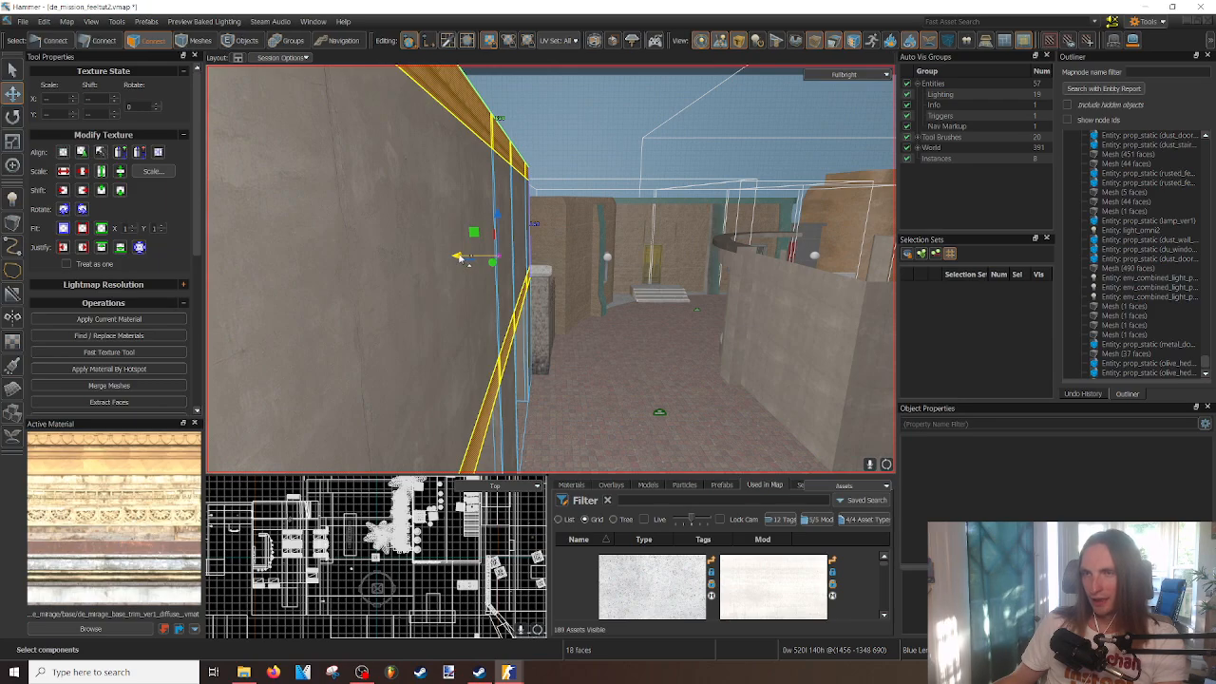
left_click_drag(503, 259, 513, 261)
right_click_drag(513, 261, 550, 269)
right_click_drag(529, 402, 550, 268)
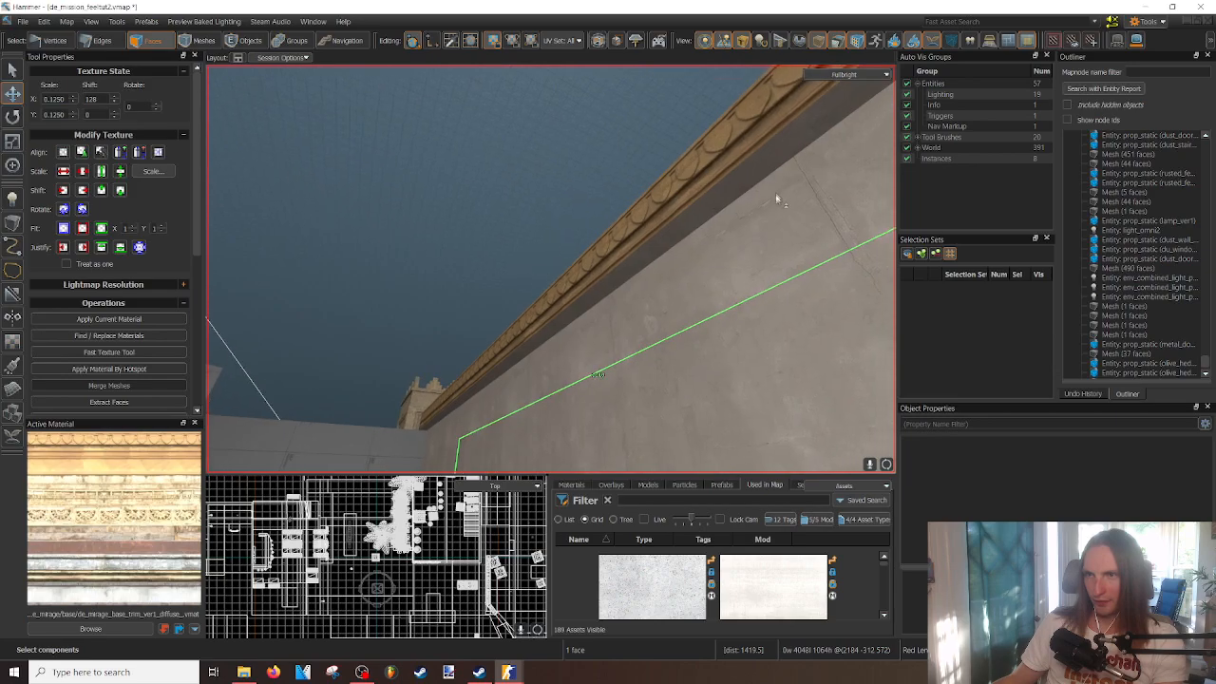
- Select the underside faces of the protruding top strip and apply the trim material to them
right_click_drag(646, 249, 475, 237)
double_click(467, 234)
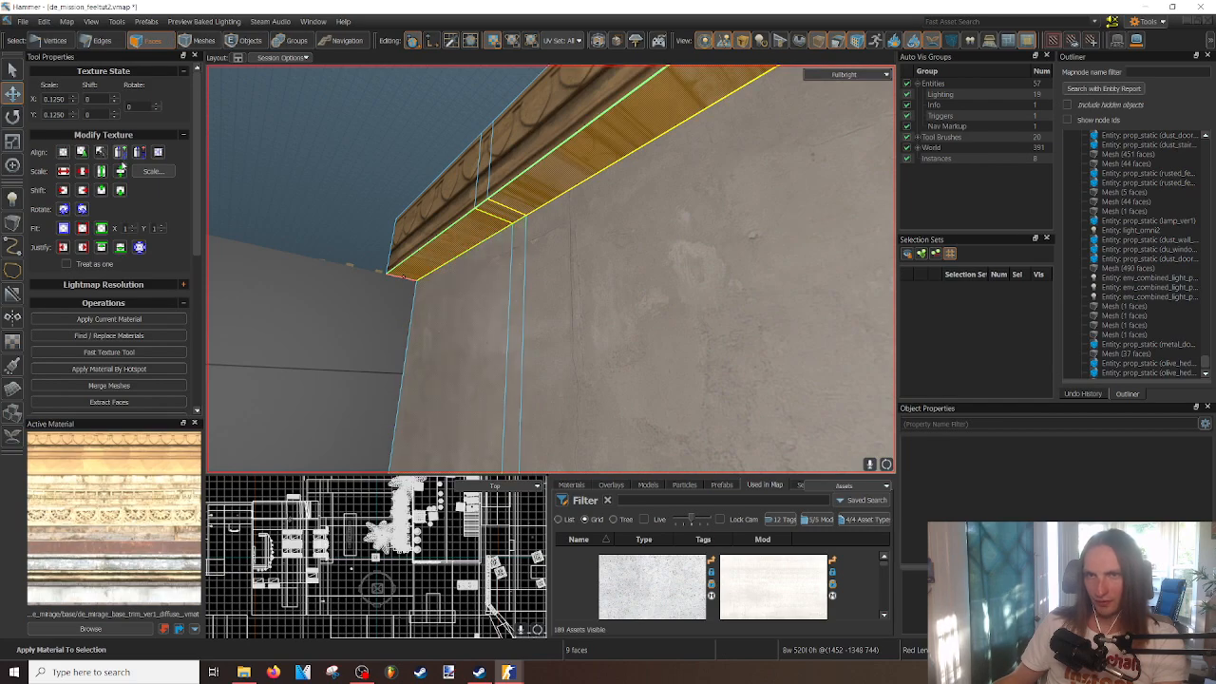
left_click(505, 278)
right_click_drag(505, 278, 550, 269)
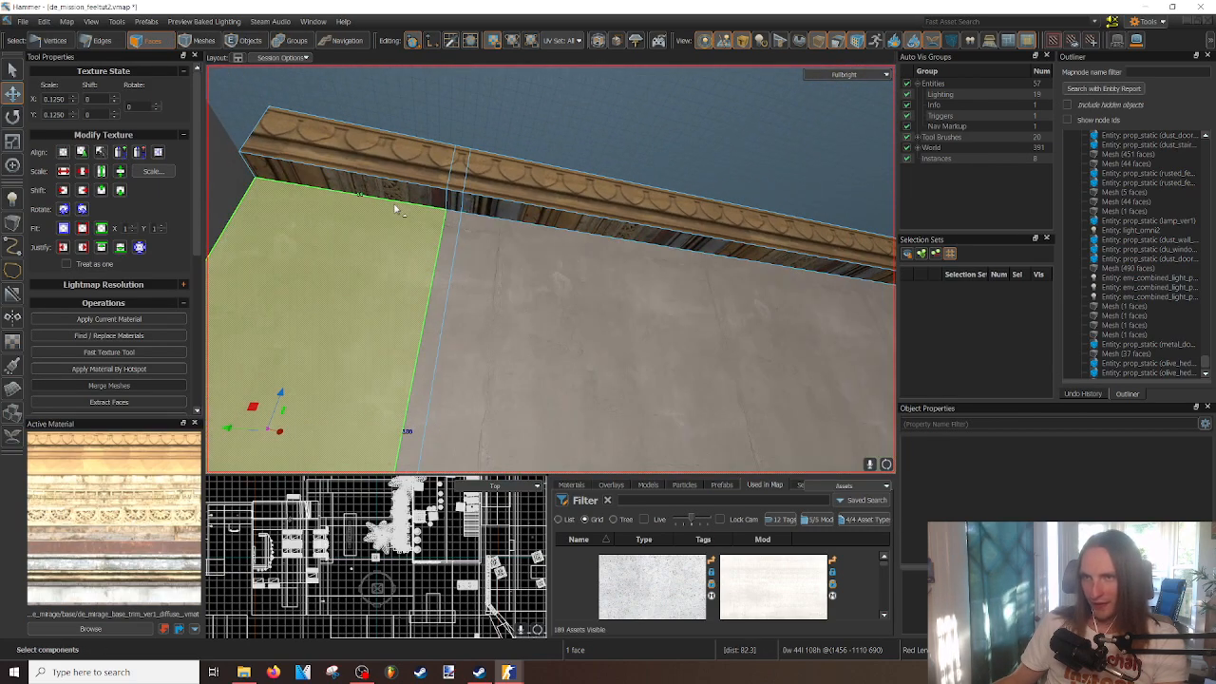
- Reselect the top strip's underside faces and rotate their texture to 90 degrees
right_click_drag(416, 213, 550, 269)
double_click(475, 207, "shift")
right_click_drag(475, 207, 550, 269)
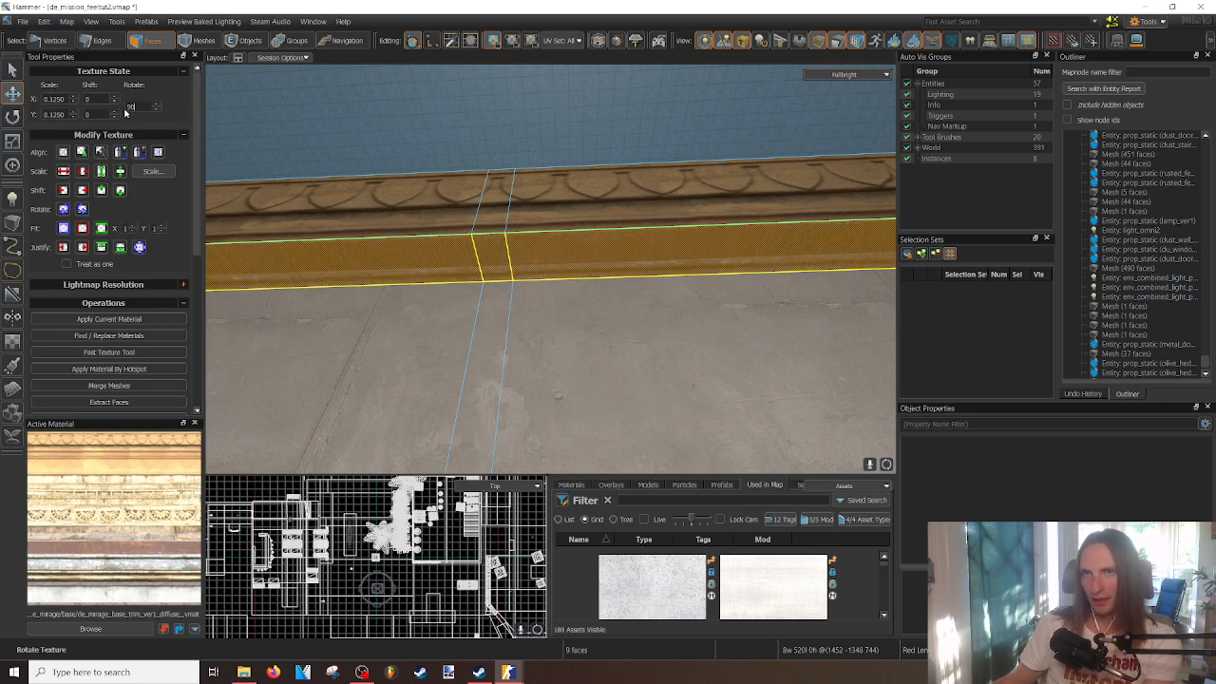
left_click(564, 163)
right_click_drag(563, 164, 550, 268)
left_click(580, 315)
key("F5")
key("F5")
right_click_drag(578, 312, 551, 269)
- Apply the trim material to the underside faces of the lower strip and rotate their texture to 90 degrees
right_click_drag(709, 196, 550, 269)
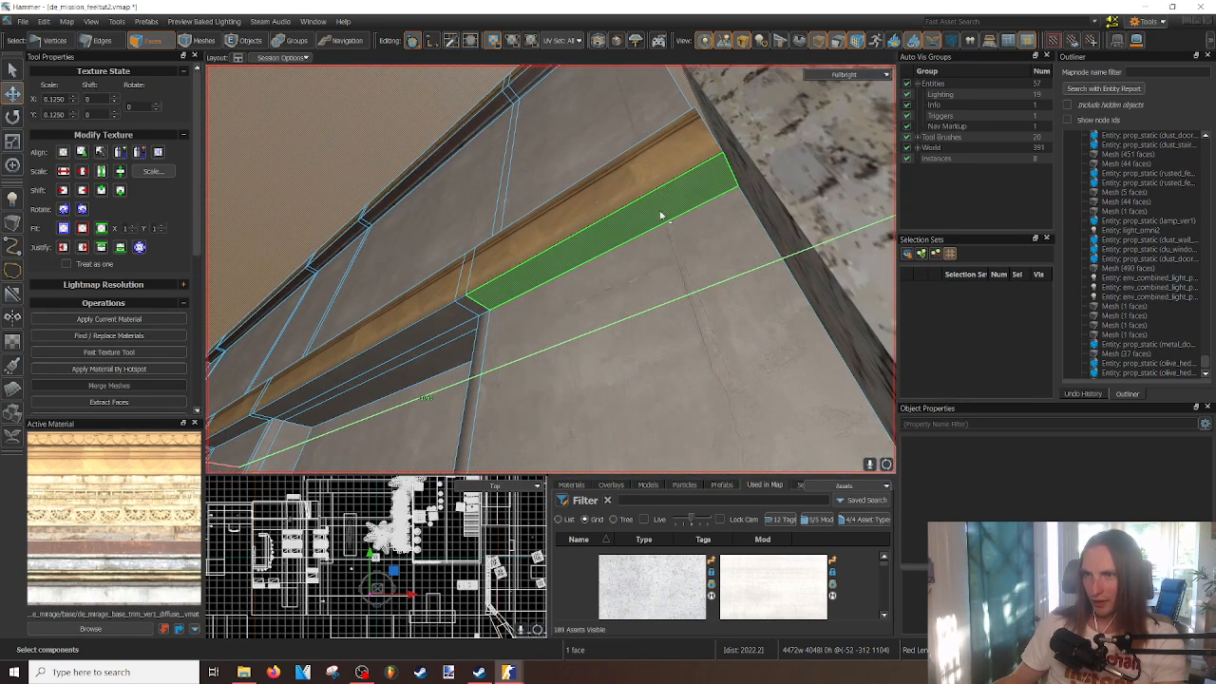
left_click(659, 217)
right_click_drag(637, 237, 637, 238)
left_click(513, 326)
right_click_drag(466, 288, 466, 288)
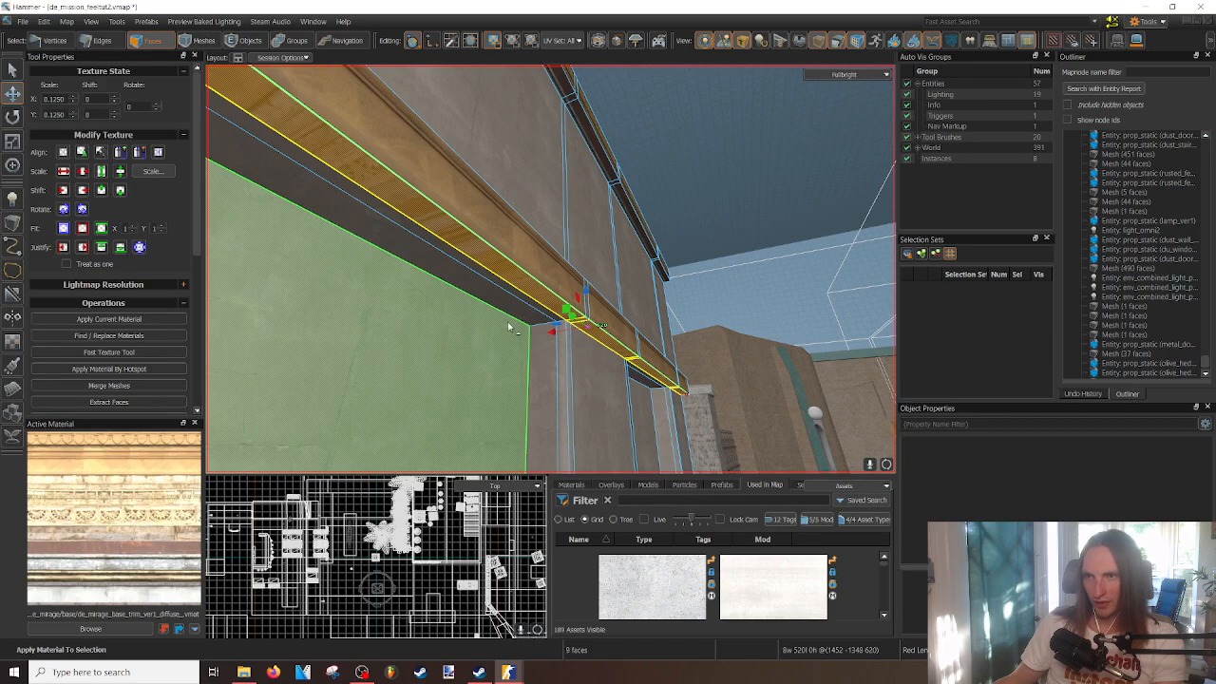
right_click_drag(509, 327, 509, 328)
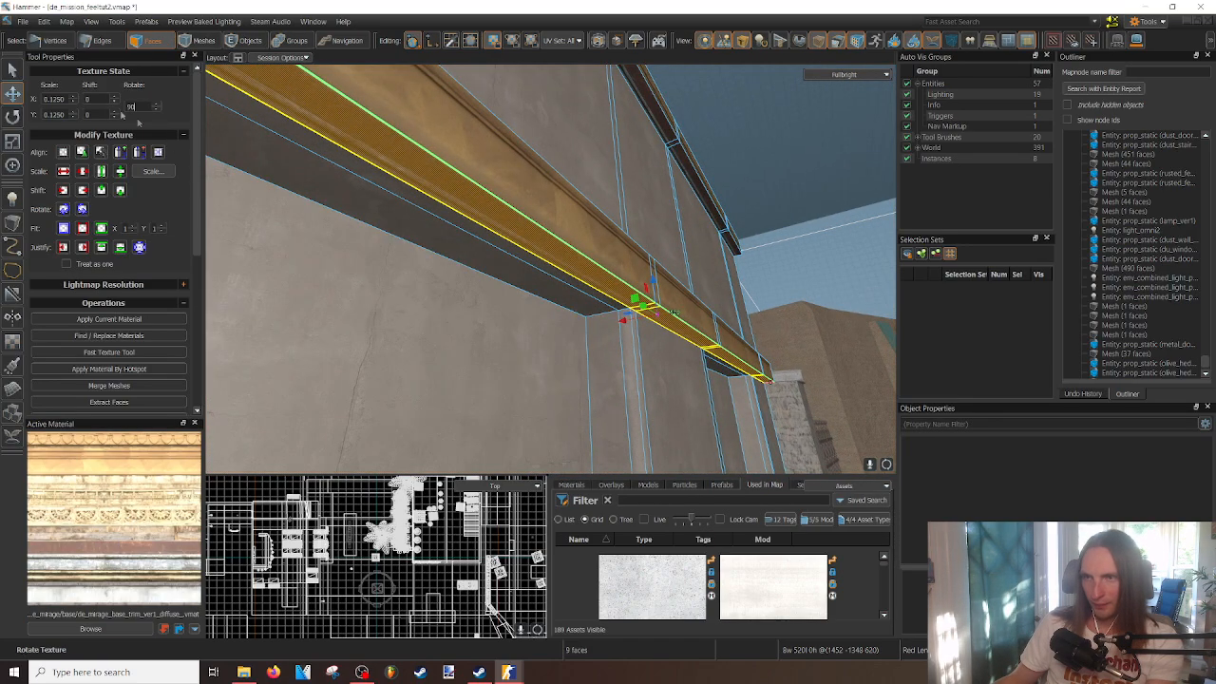
left_click(542, 364)
right_click_drag(542, 364, 543, 363)
left_click(665, 406)
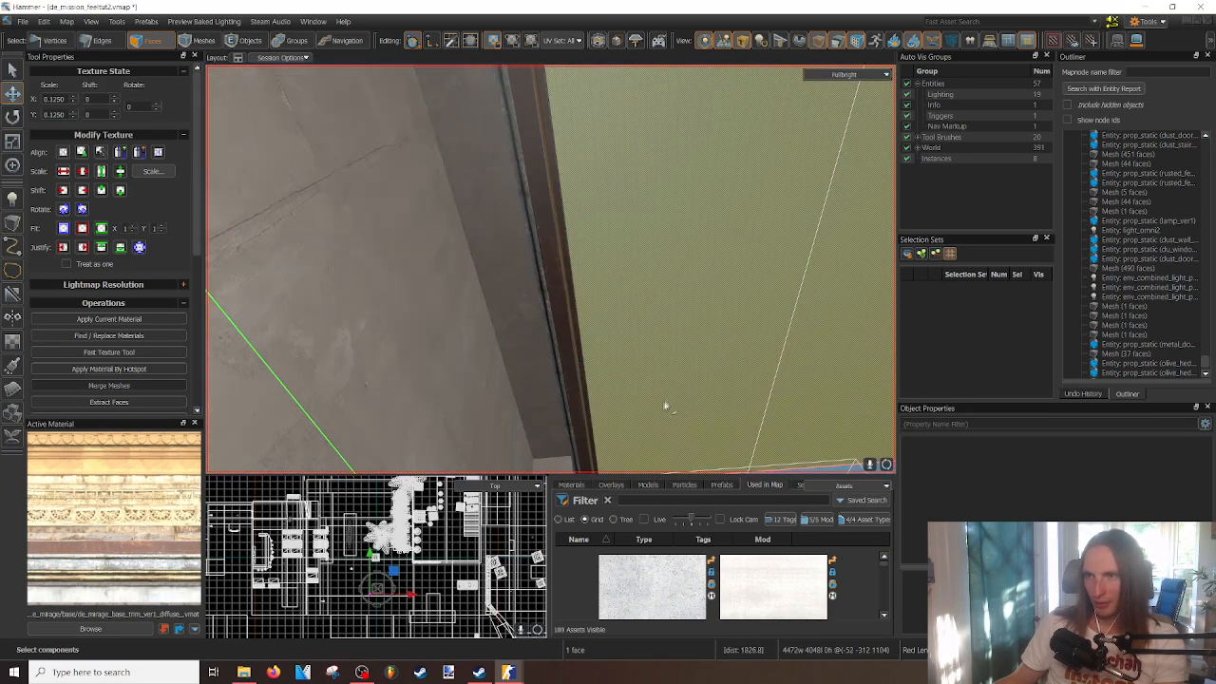
- Extrude the two upper wall panels above the recesses 8 units into the wall
right_click_drag(665, 407, 603, 351)
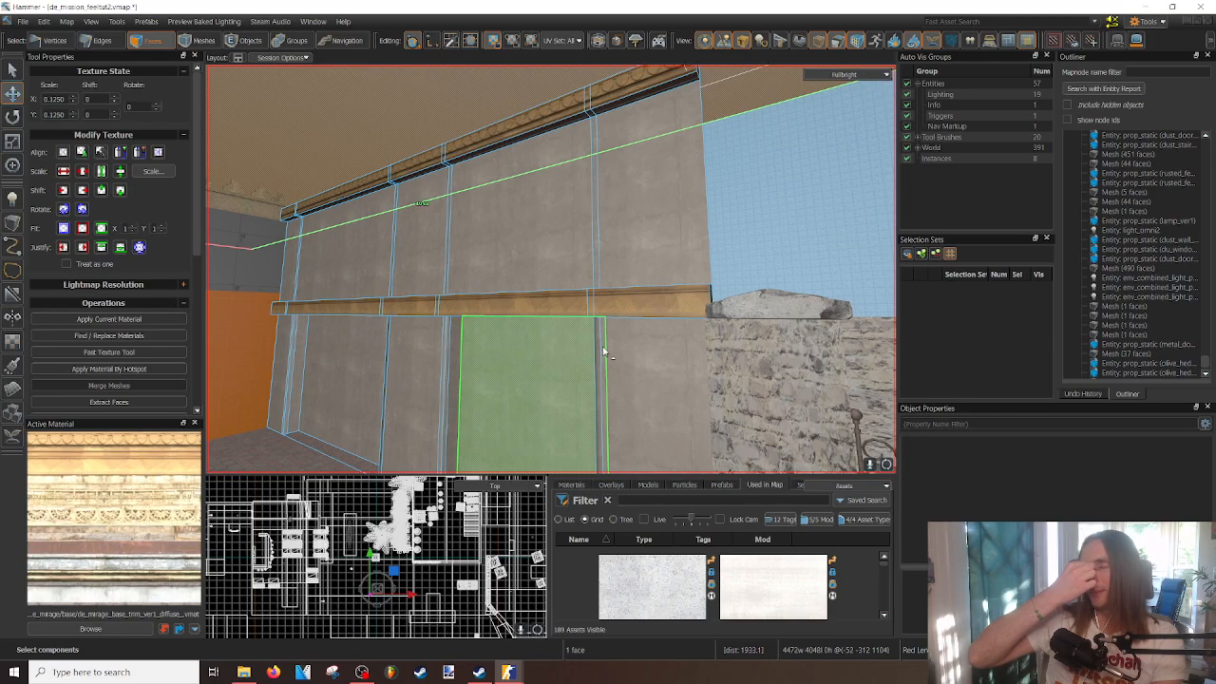
right_click_drag(613, 346, 549, 269)
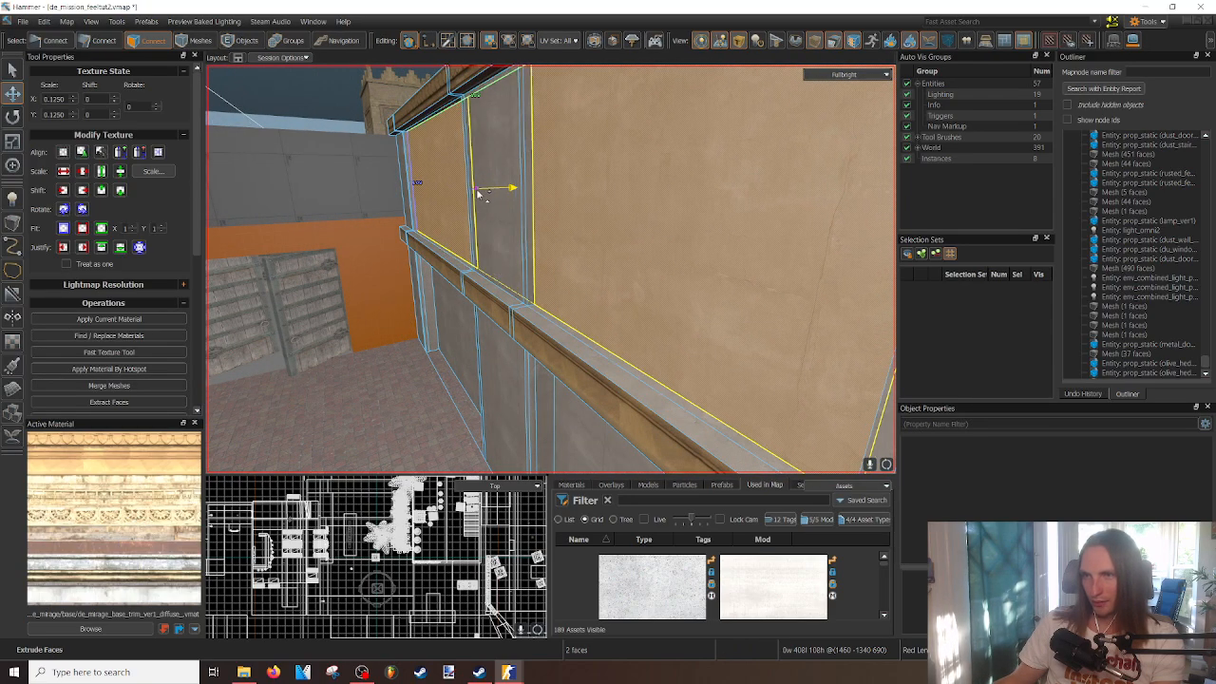
left_click_drag(482, 193, 486, 193, "shift")
right_click_drag(485, 192, 550, 269)
- Inspect the recessed upper panels in the All Lighting preview, and return to Fullbright
left_click(550, 418)
key("F6")
left_click(586, 282, "ctrl")
key("F5")
- Apply the wall's hpe_plaster_tan_wall material to the top inner faces of the recessed upper panels
left_click(503, 197, "ctrl")
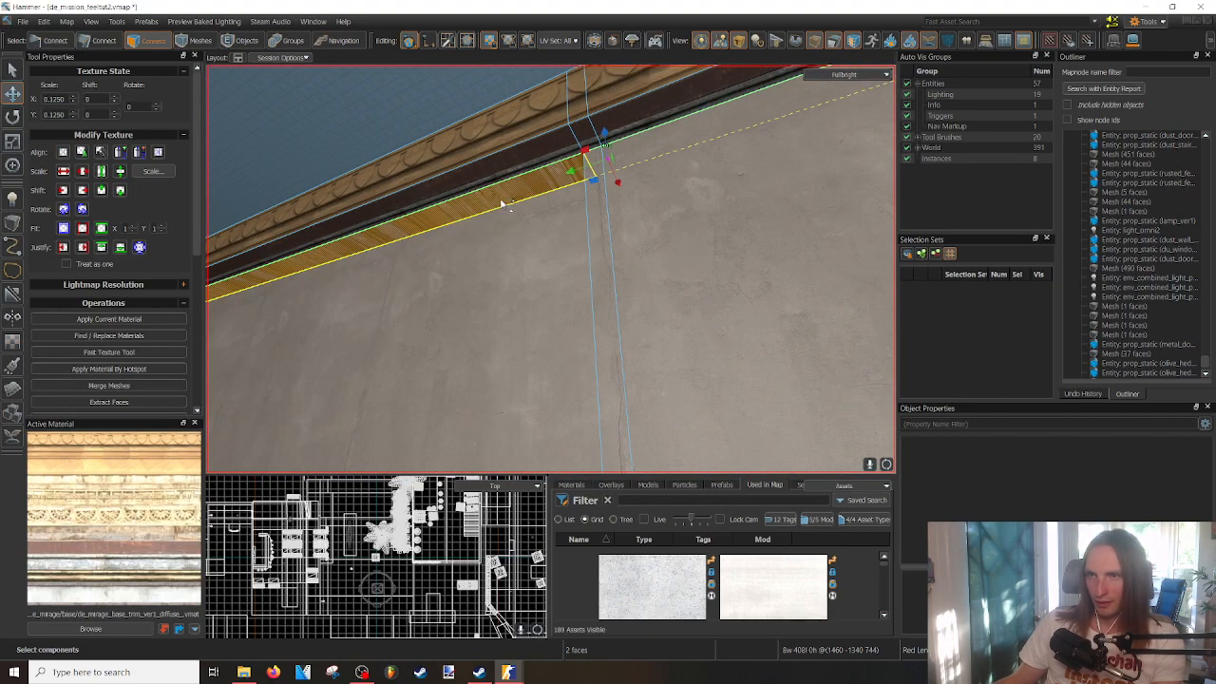
left_click(111, 631)
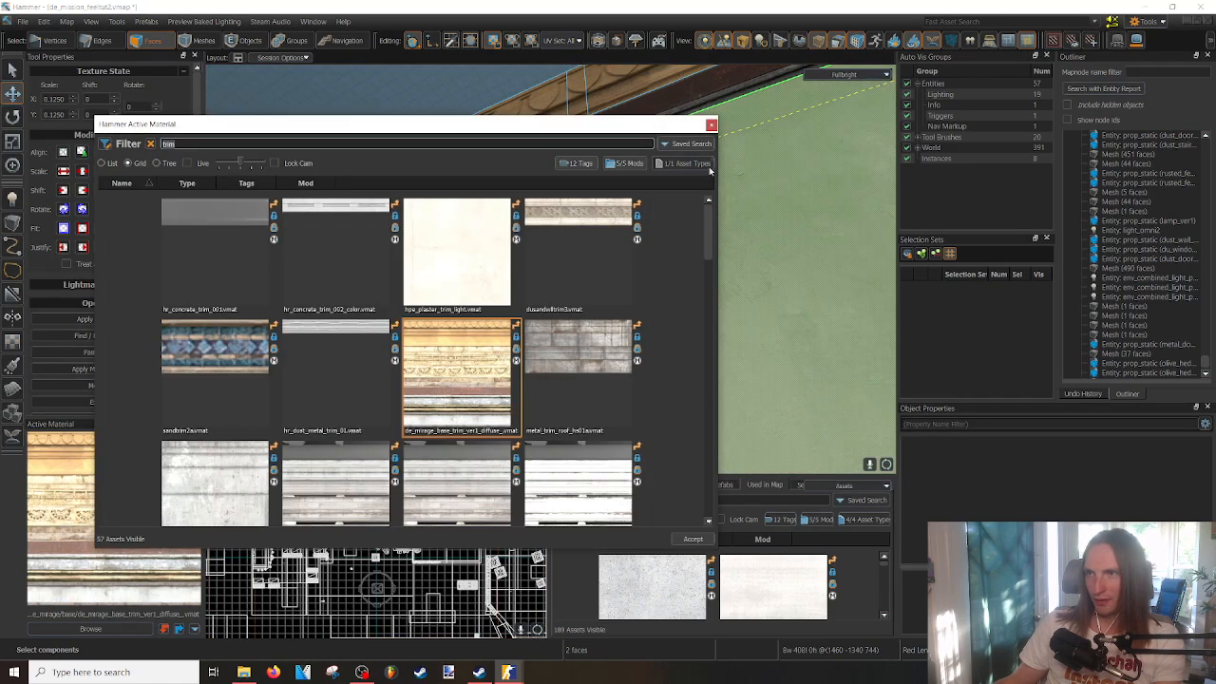
left_click(711, 124)
left_click(510, 321)
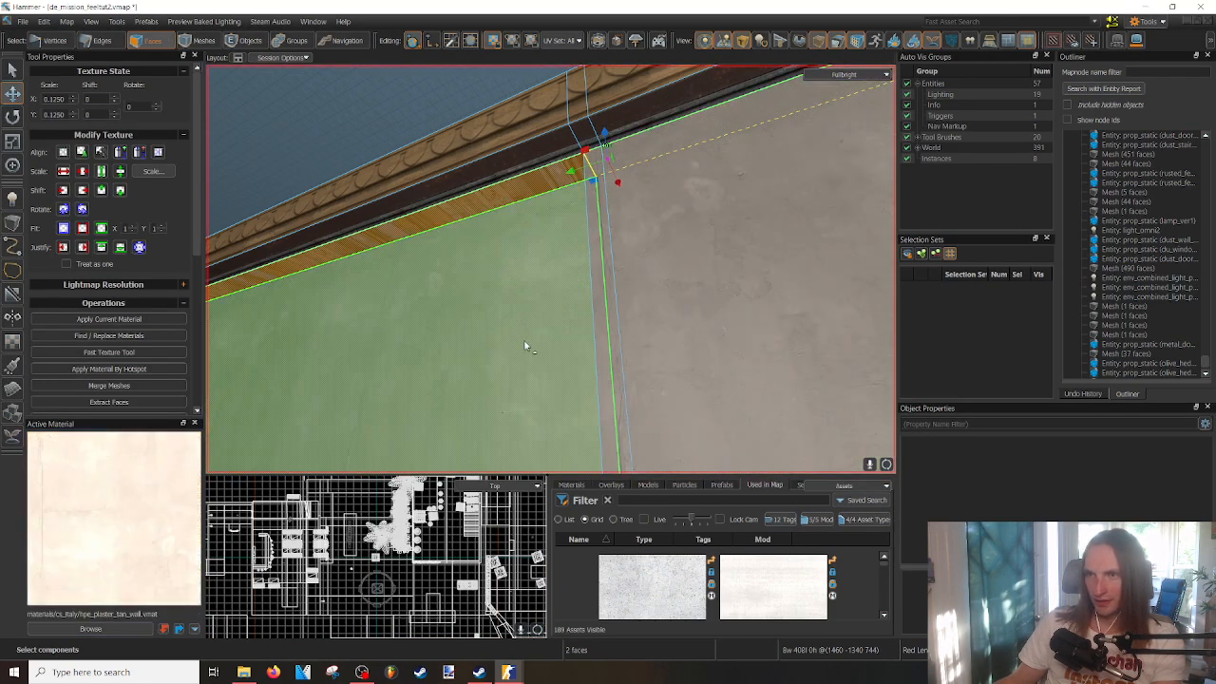
right_click_drag(551, 342, 551, 343)
left_click(488, 224)
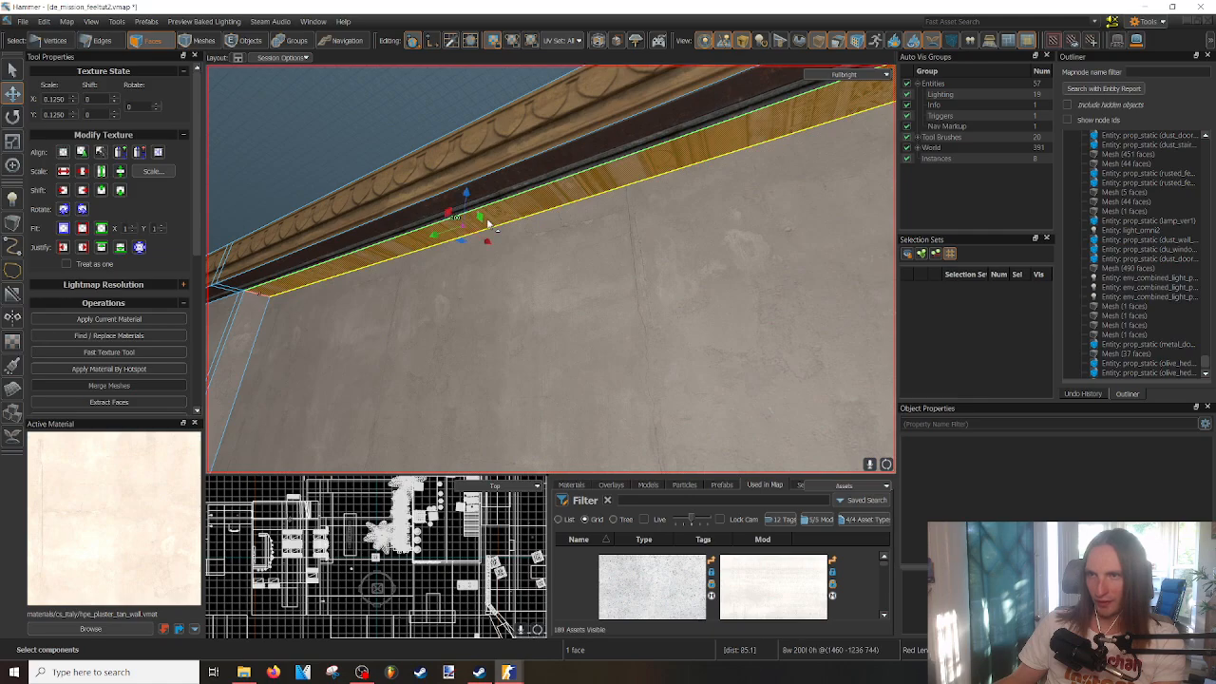
left_click(562, 298)
right_click_drag(562, 299, 627, 220)
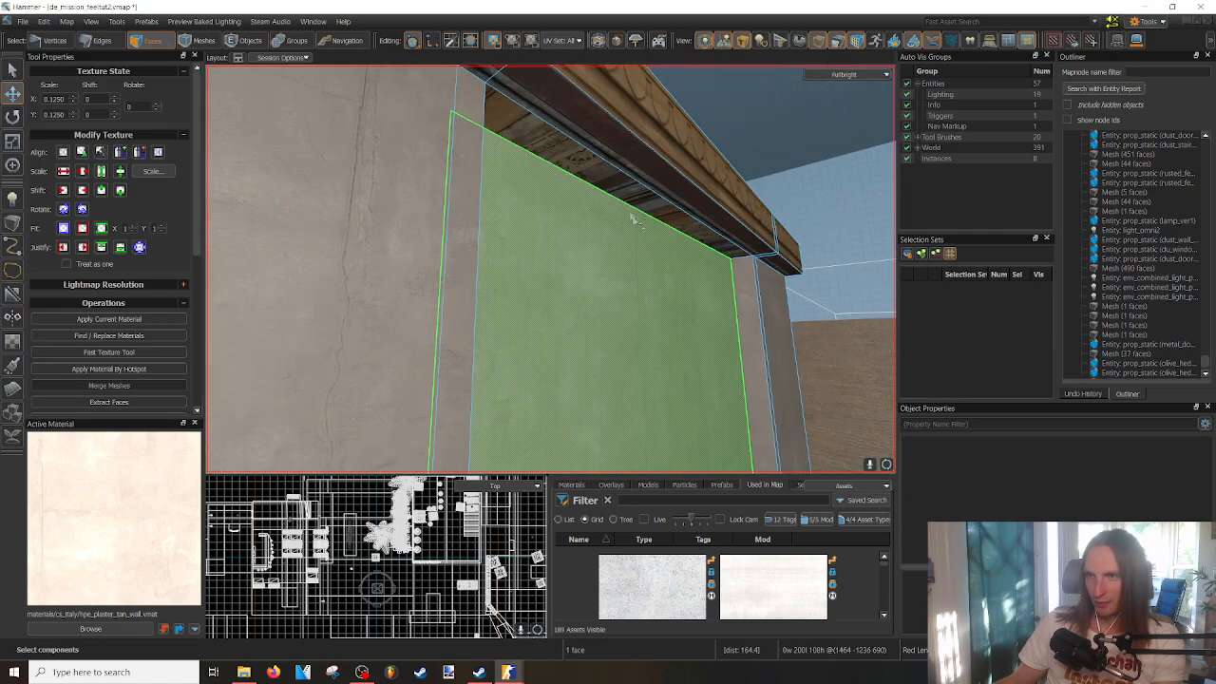
left_click(618, 275)
right_click_drag(618, 276, 664, 299)
- Check the facade in the lighting preview, return to Fullbright, and examine the base of the recessed lower panels
left_click(687, 195)
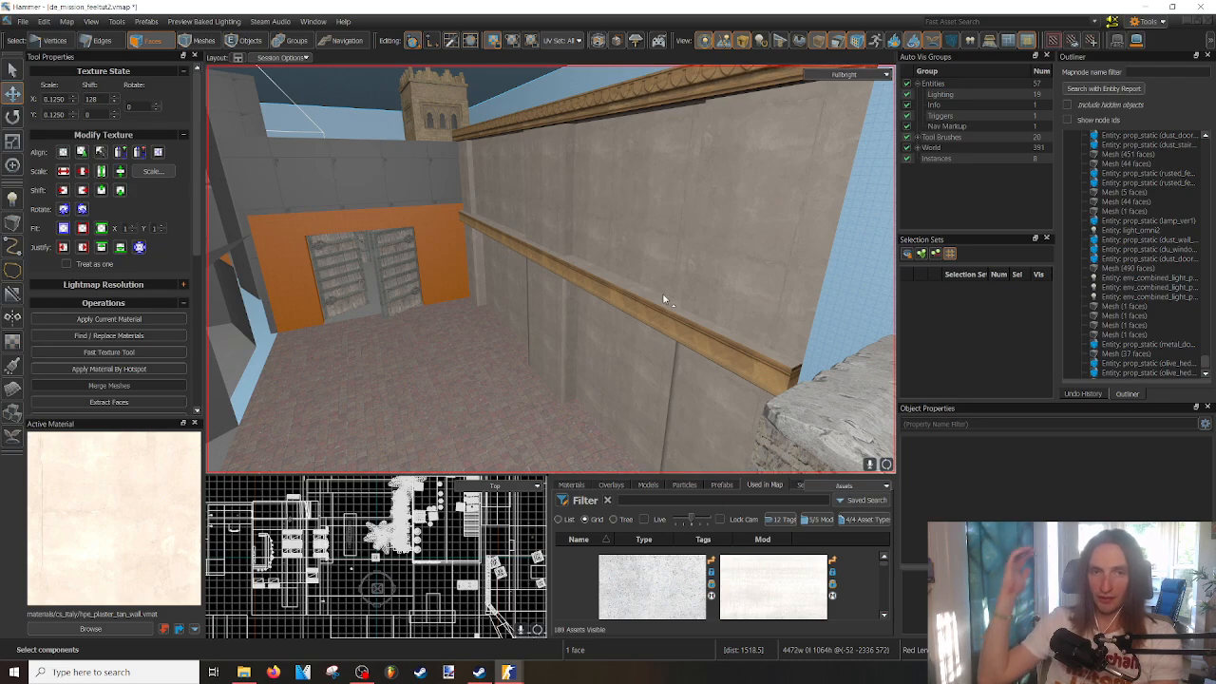
mouse_move(654, 295)
right_mouse_down()
mouse_move(549, 269)
mouse_move(654, 292)
right_mouse_up()
left_click(653, 292)
key("F6")
left_click(615, 335)
right_click_drag(616, 336, 549, 269)
left_click(616, 339)
key("F6")
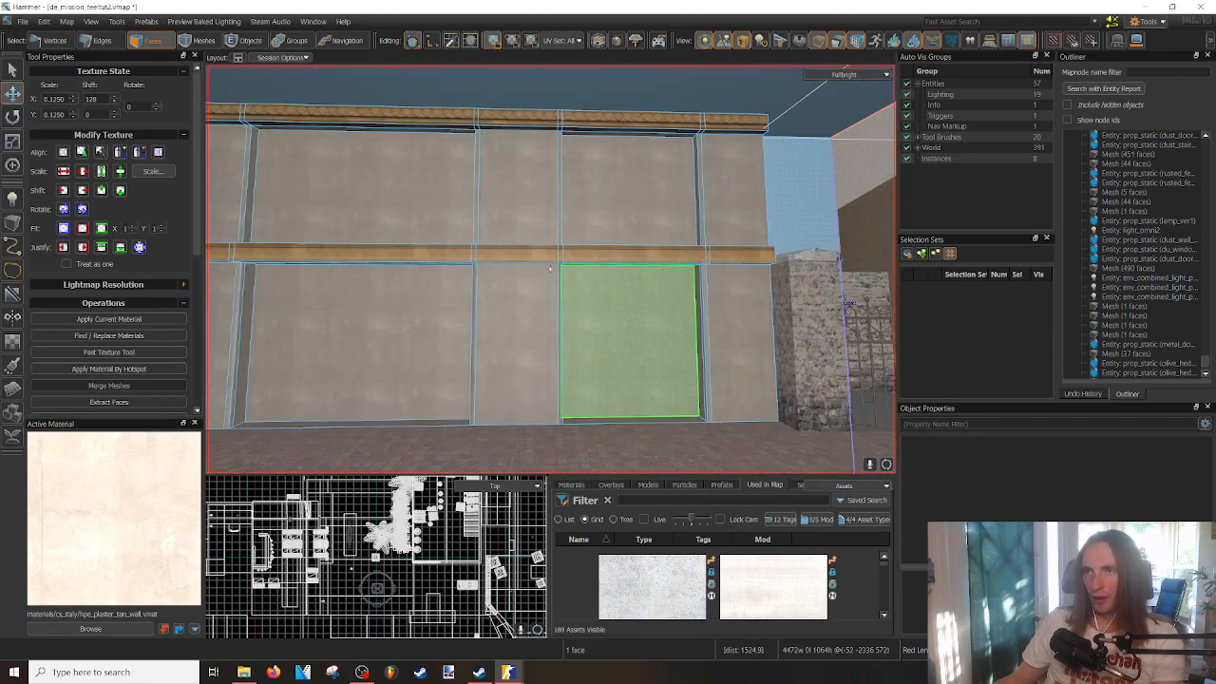
right_click_drag(606, 345, 587, 316)
left_click(600, 321)
left_click(587, 316)
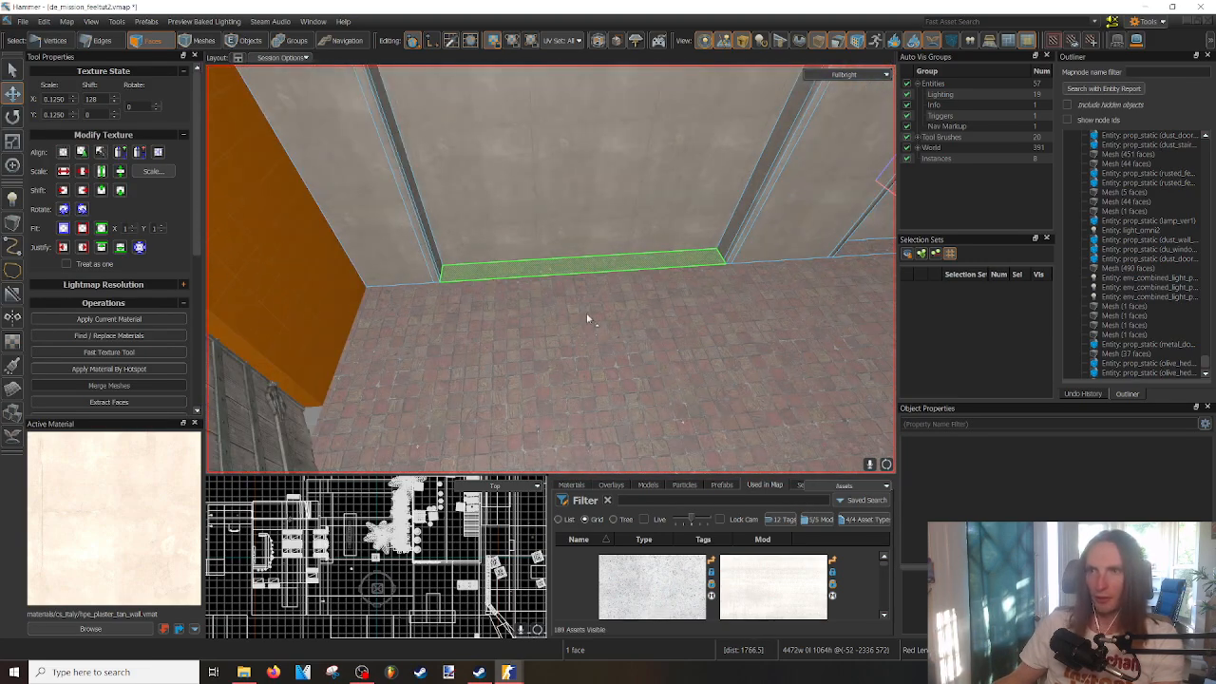
- Select the facade wall mesh as an object and examine where it meets the paved floor
left_click(573, 224)
key("5")
left_click(573, 224)
right_click_drag(573, 225, 551, 269)
right_click_drag(468, 202, 510, 242)
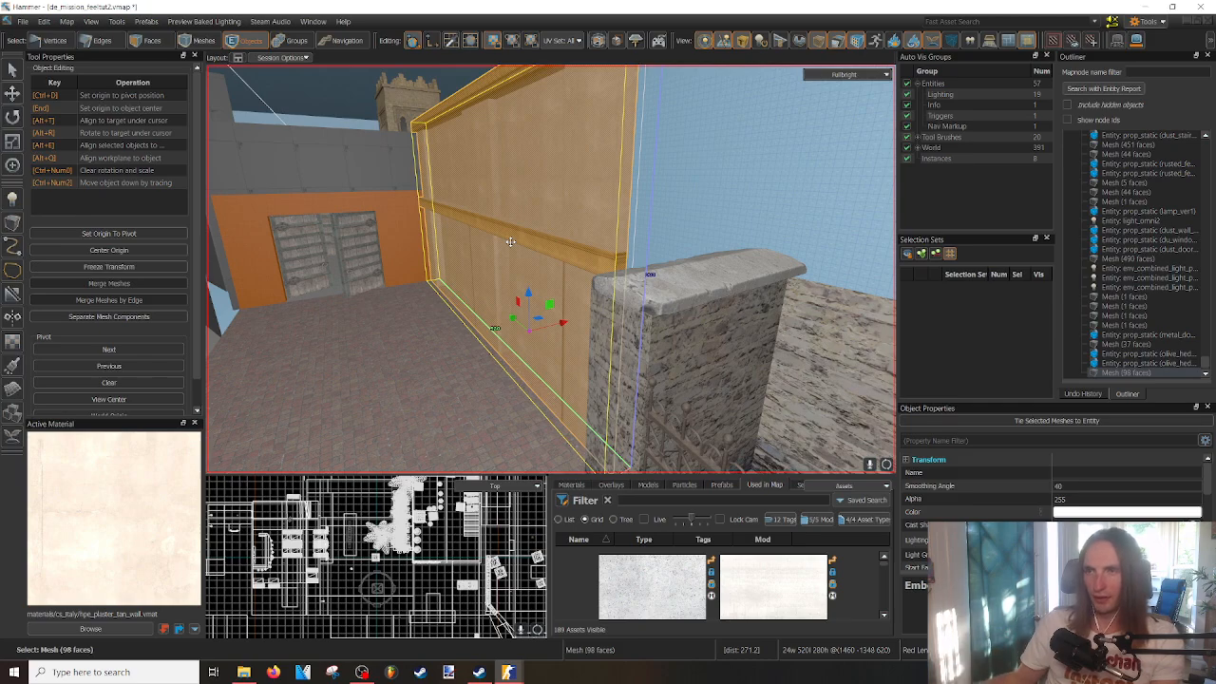
right_click_drag(511, 242, 431, 333)
left_click(432, 335)
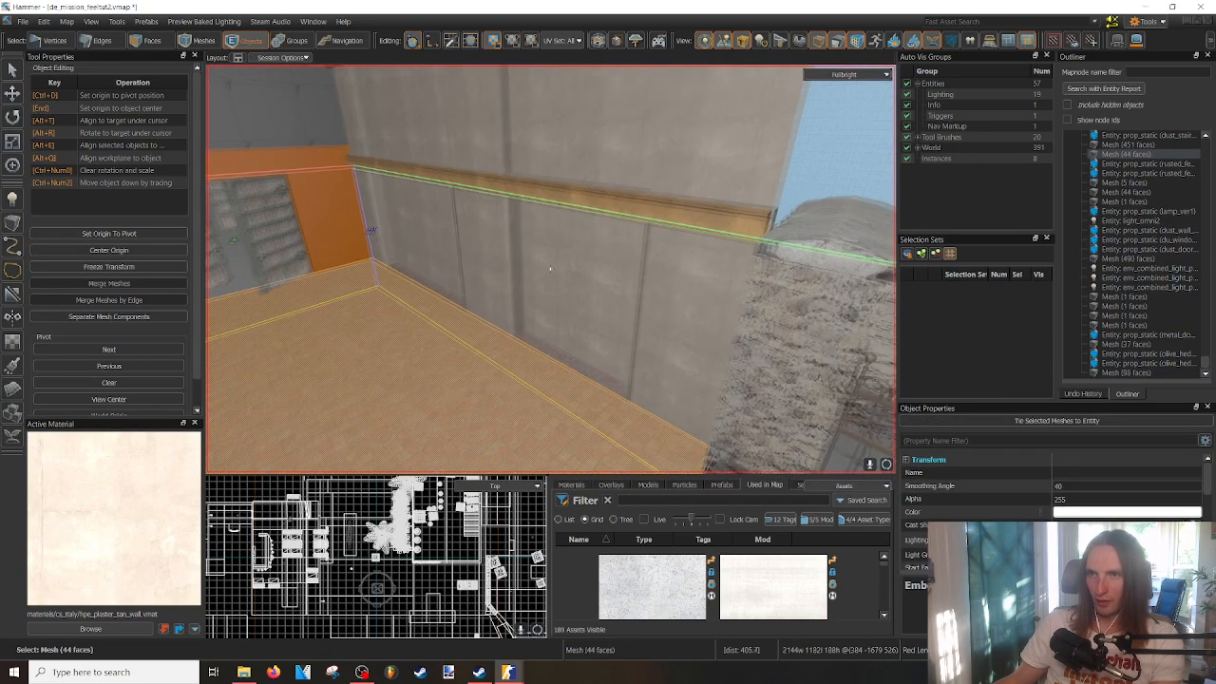
left_click(558, 353)
right_click_drag(557, 358, 559, 360)
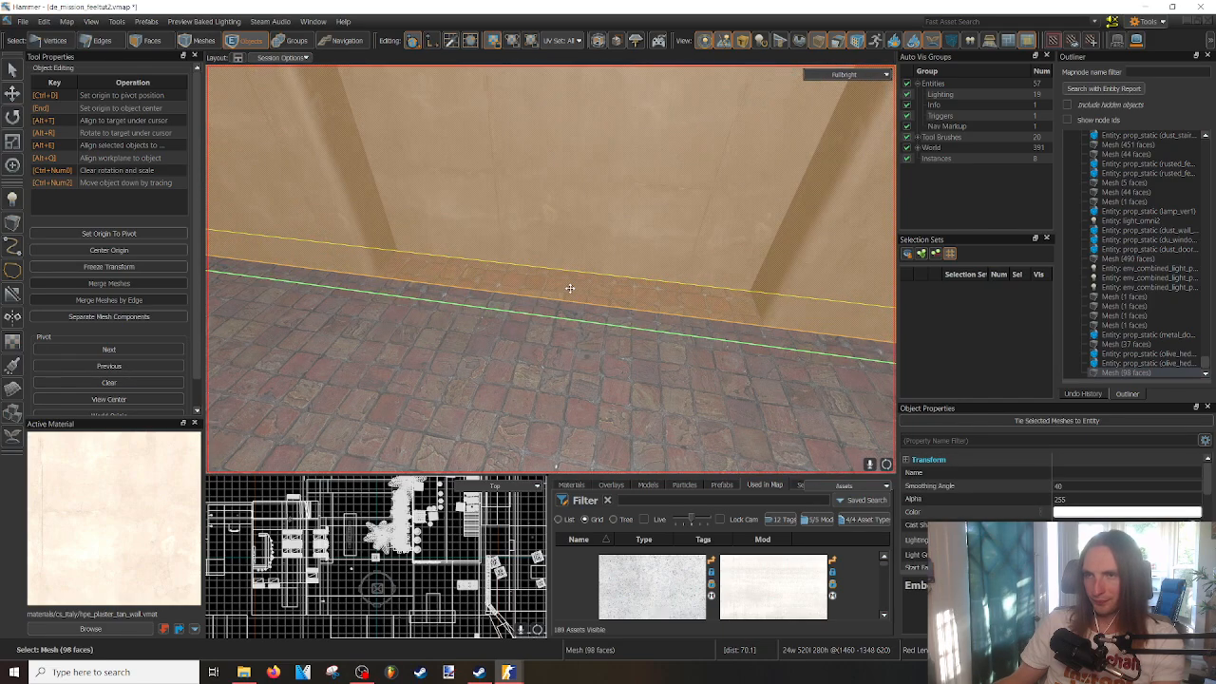
right_click_drag(557, 466, 536, 339)
left_click(551, 311)
left_click(484, 239)
right_click_drag(484, 239, 550, 270)
- Examine the facade wall's end beside the stone pillar and iron gate, with the wall mesh reselected
key("3")
left_click(475, 254)
right_click_drag(631, 273, 549, 269)
key("w")
left_click(549, 269)
key("w")
key("5")
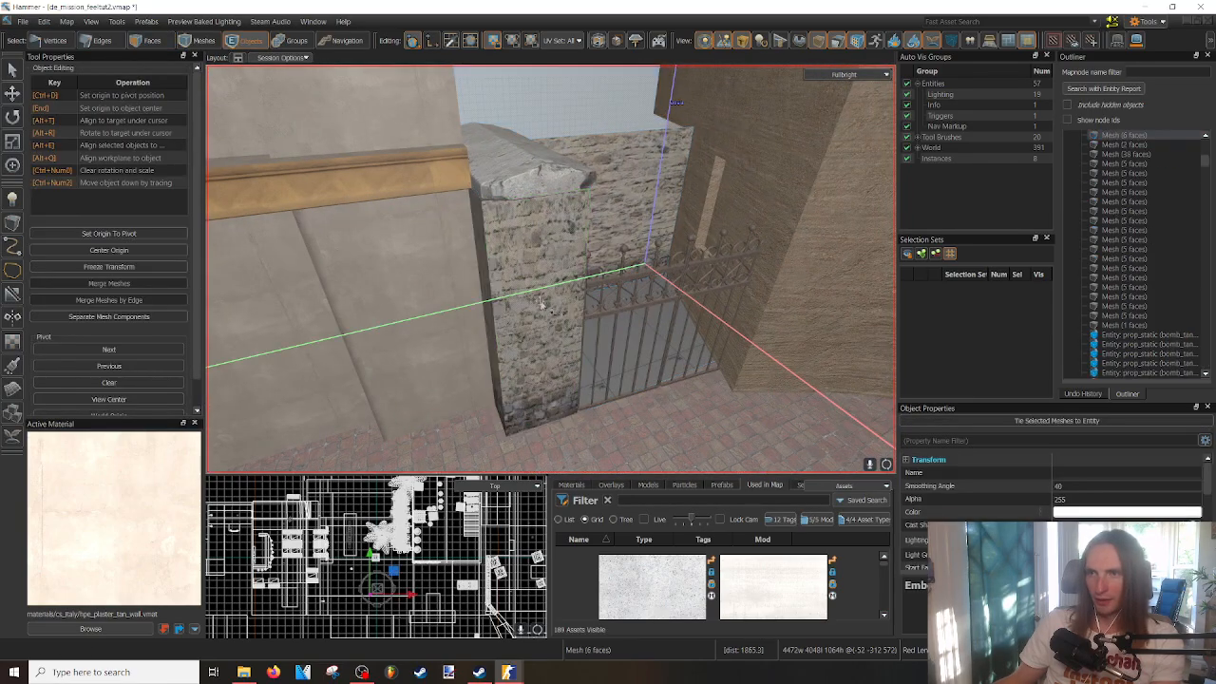
left_click(550, 269)
key("z")
key("z")
key("s")
right_click_drag(549, 269, 549, 269)
left_click(519, 343)
right_click_drag(523, 346, 524, 346)
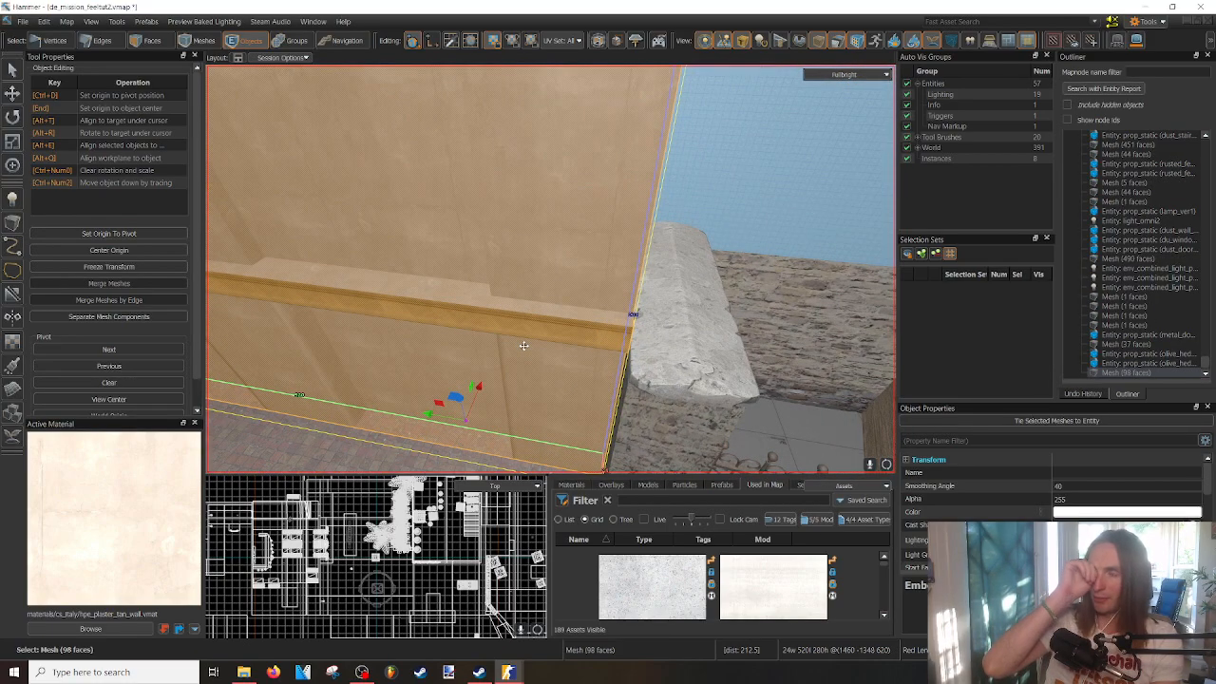
key("s")
right_click_drag(523, 346, 523, 345)
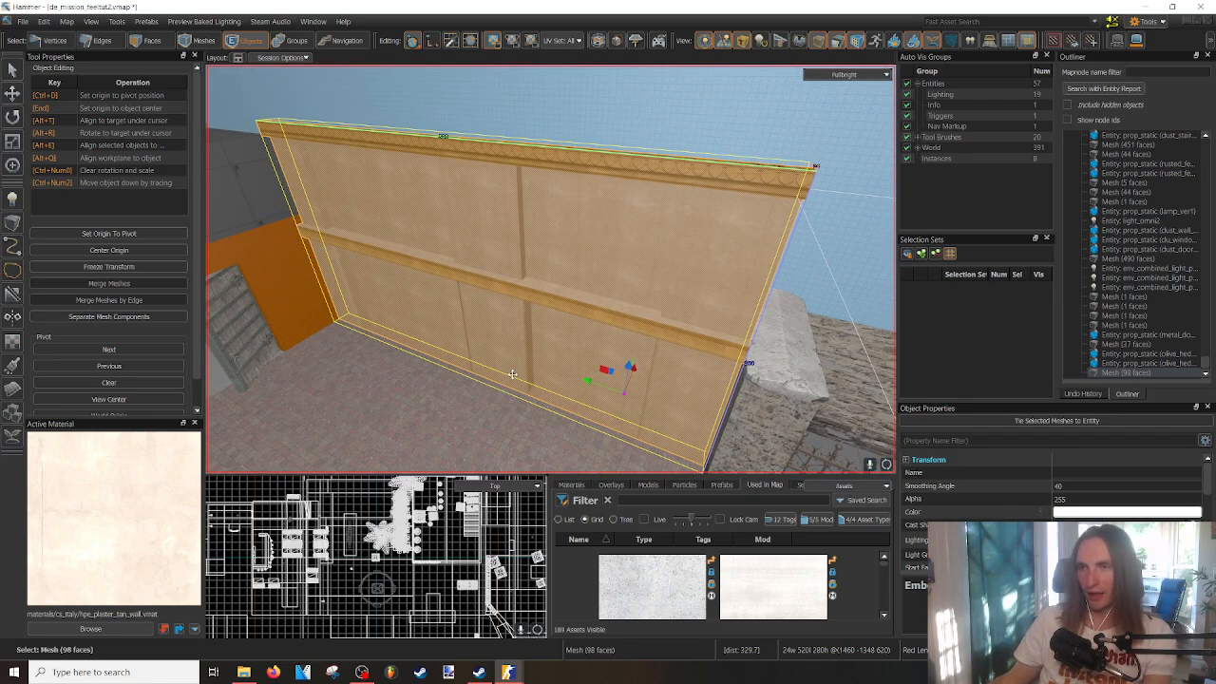
- Examine the facade wall's edges beside the stone pillar and around the base of the recess near the wooden door
key("2")
key("w")
right_click_drag(716, 285, 717, 285)
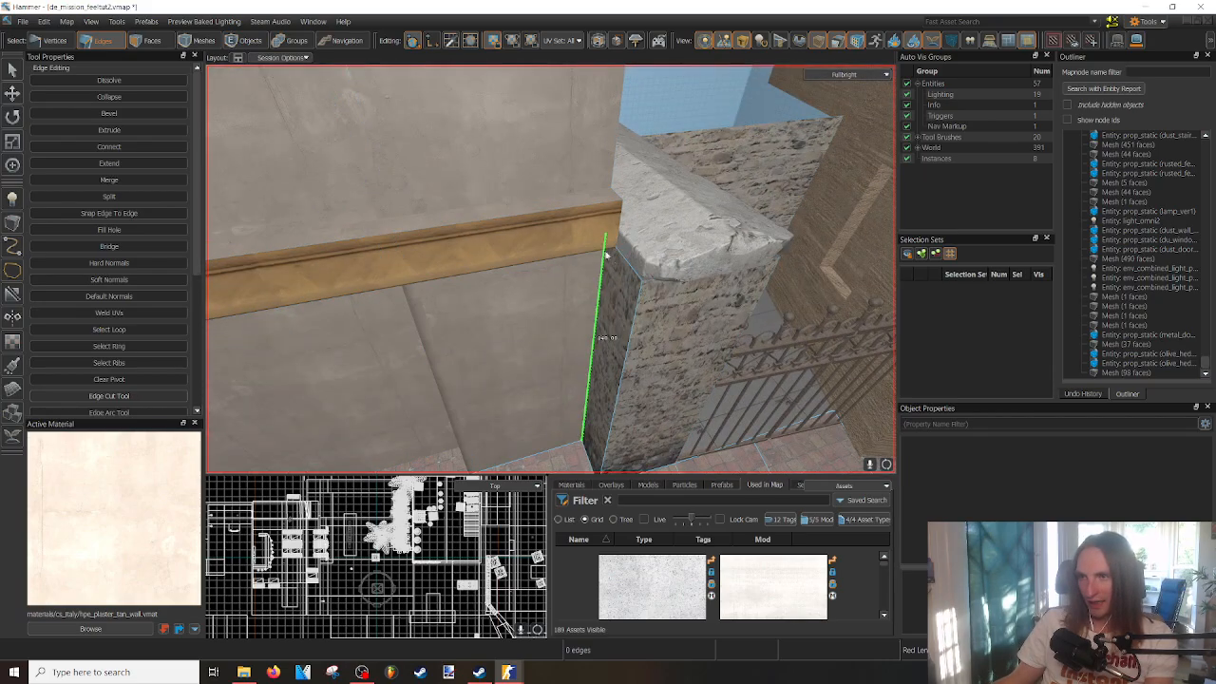
right_click_drag(606, 254, 606, 254)
key("s")
right_click_drag(747, 224, 549, 270)
key("w")
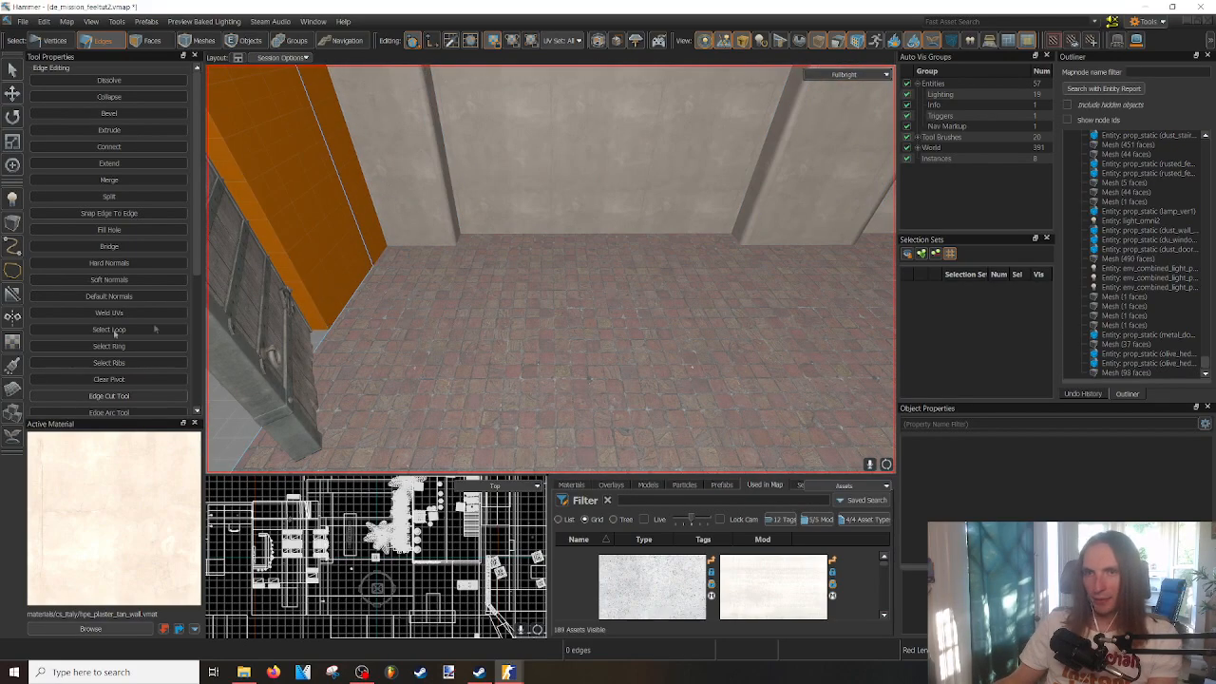
left_click(12, 224)
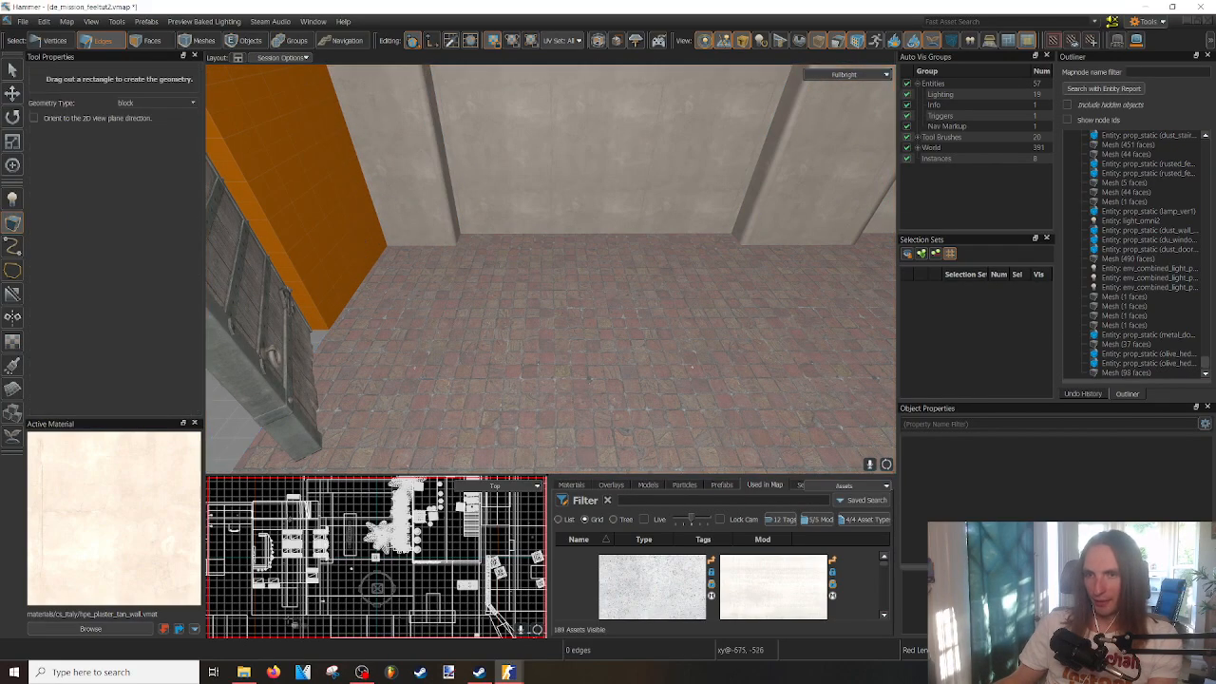
left_click(130, 629)
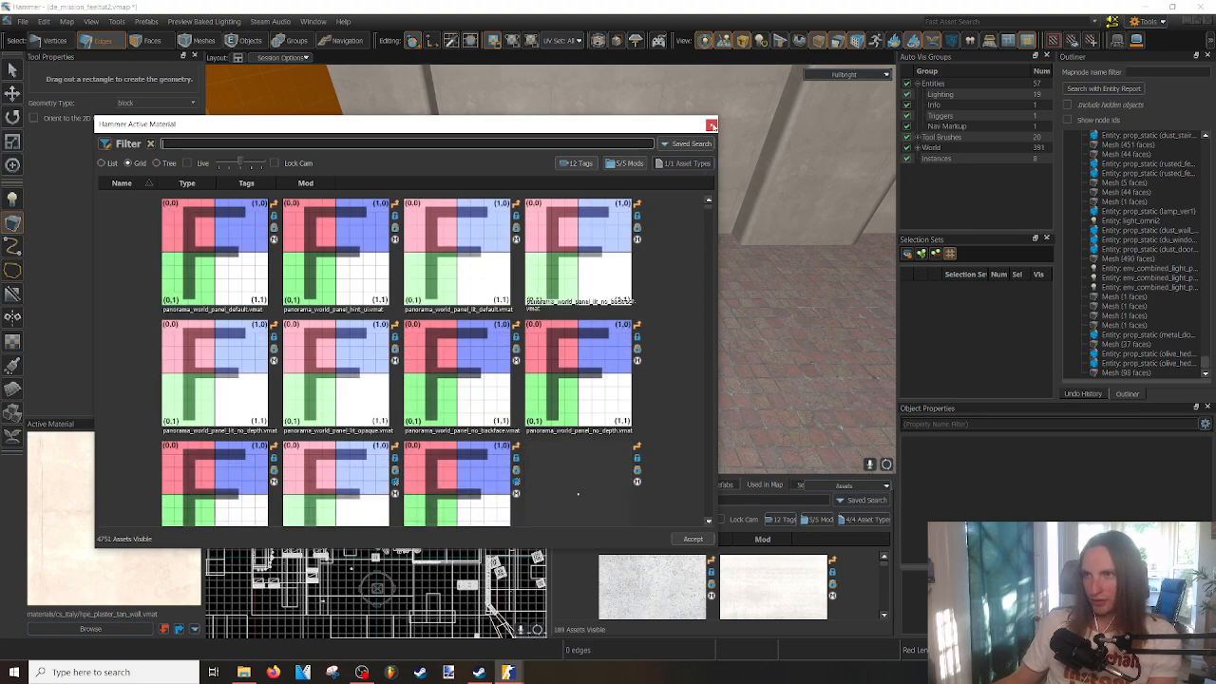
left_click(712, 124)
key("3")
left_click(428, 205)
key("w")
mouse_move(504, 225)
right_mouse_down()
mouse_move(504, 195)
mouse_move(504, 216)
right_mouse_up()
- Draw a low plaster block about 68 × 16 × 40 units on the floor, projecting from the facade near the recess
left_click(13, 223)
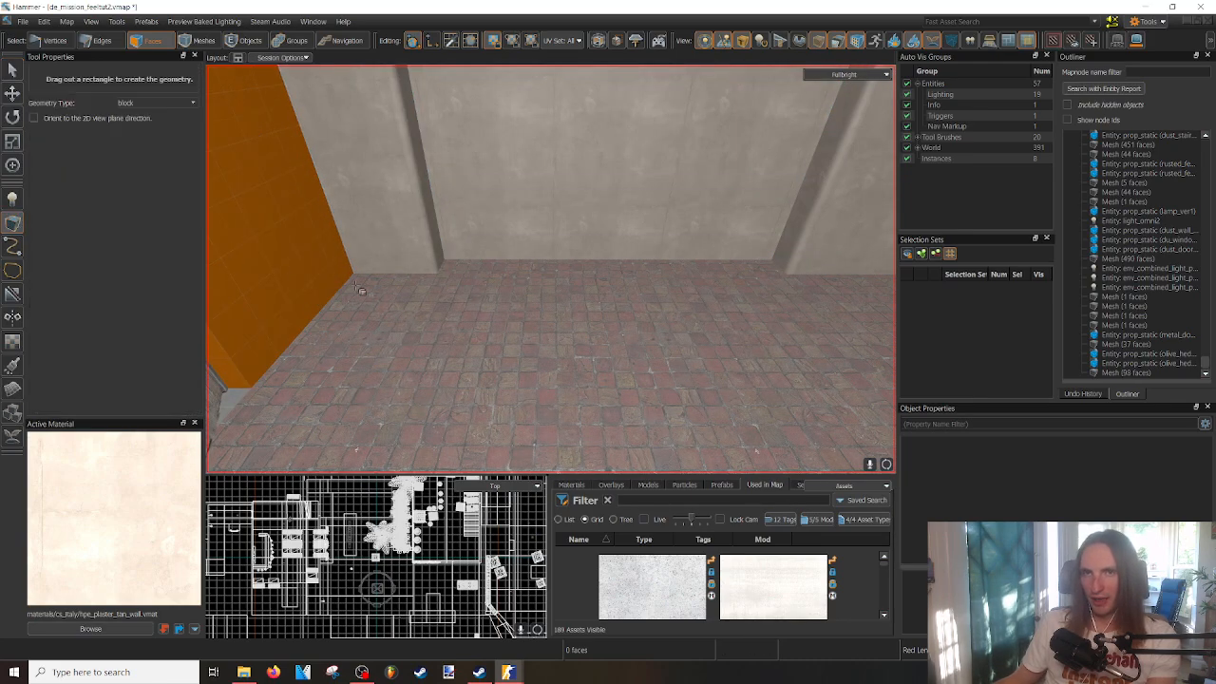
left_click_drag(390, 364, 390, 364)
mouse_move(466, 364)
right_mouse_down()
mouse_move(447, 366)
mouse_move(465, 364)
right_mouse_up()
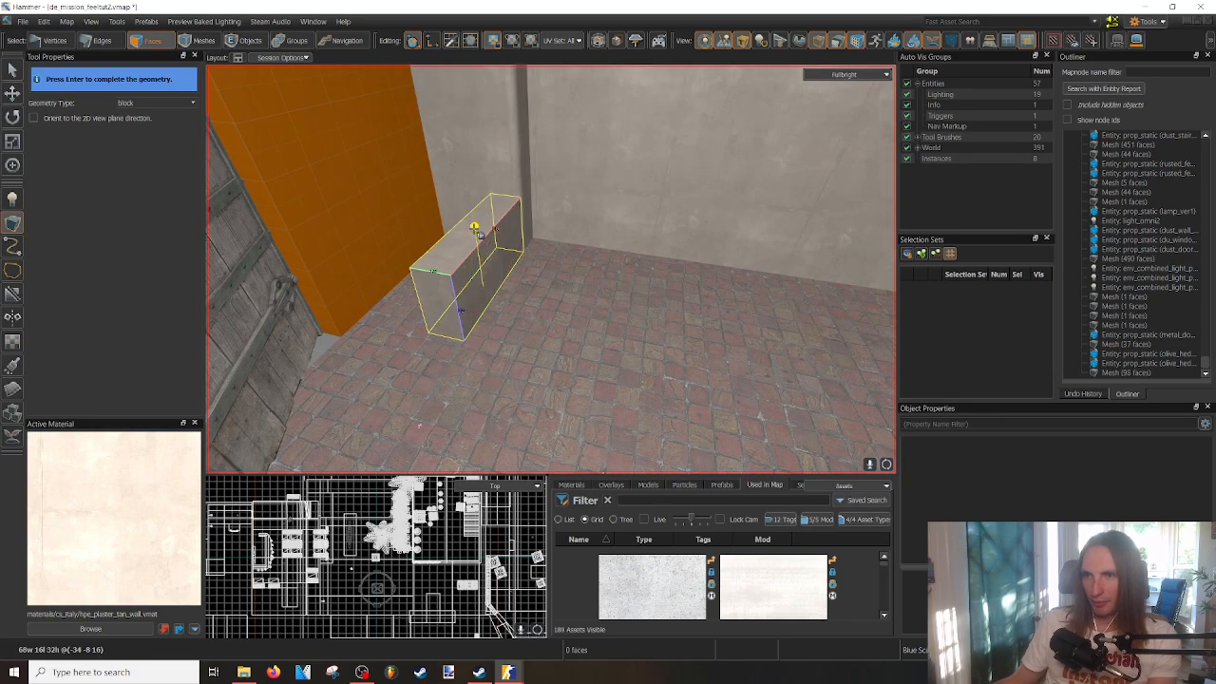
key("s")
right_click_drag(478, 214, 267, 267)
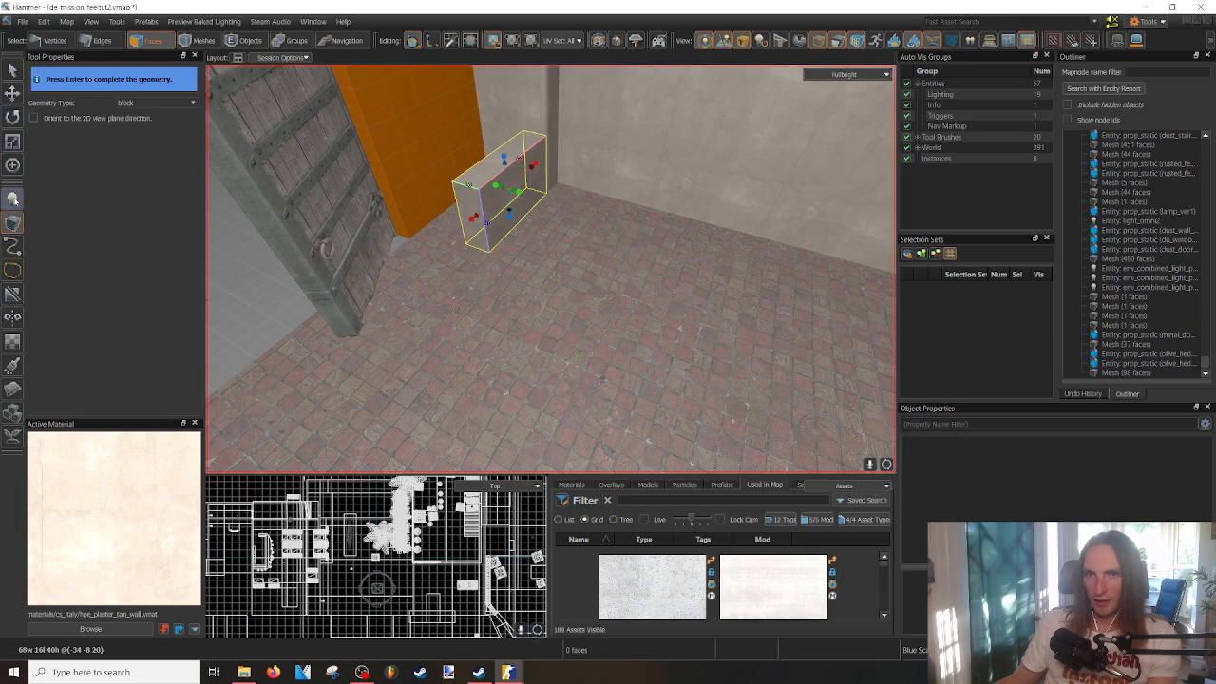
- Complete the block and place an info_player_start entity beside it as a scale reference
left_click(14, 199)
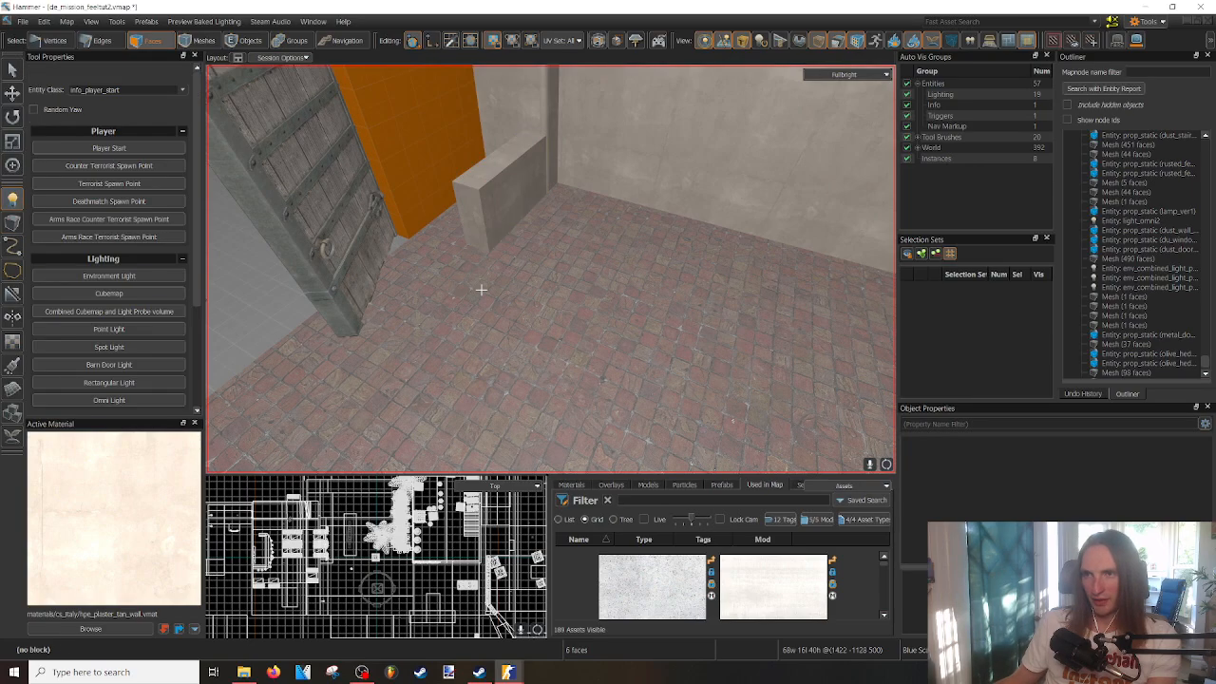
key("w")
right_click_drag(550, 313, 581, 298)
key("s")
key("5")
left_click(578, 268)
key("s")
key("w")
key("s")
key("w")
- Delete the block's bottom face and lower the block to a height of 36 units
key("3")
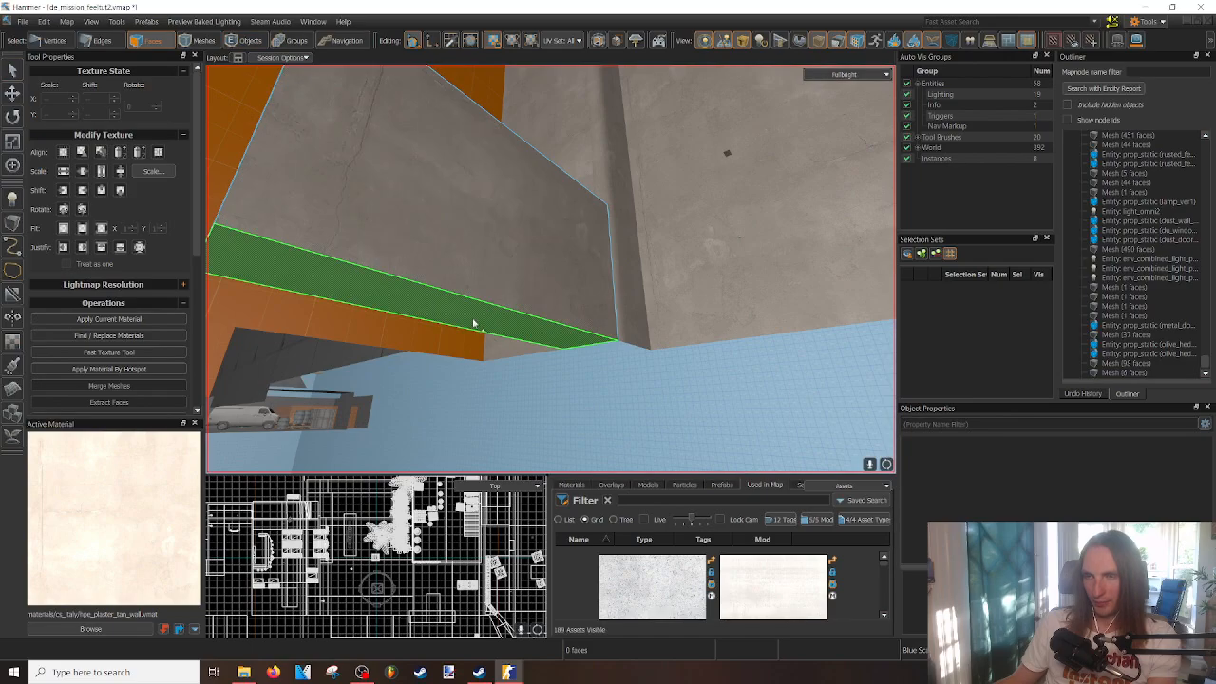
key("s")
right_click_drag(494, 299, 550, 269)
left_click(529, 292)
right_click_drag(528, 293, 550, 269)
key("t")
- Delete the block's end face that lies against the facade wall
key("3")
left_click(478, 271)
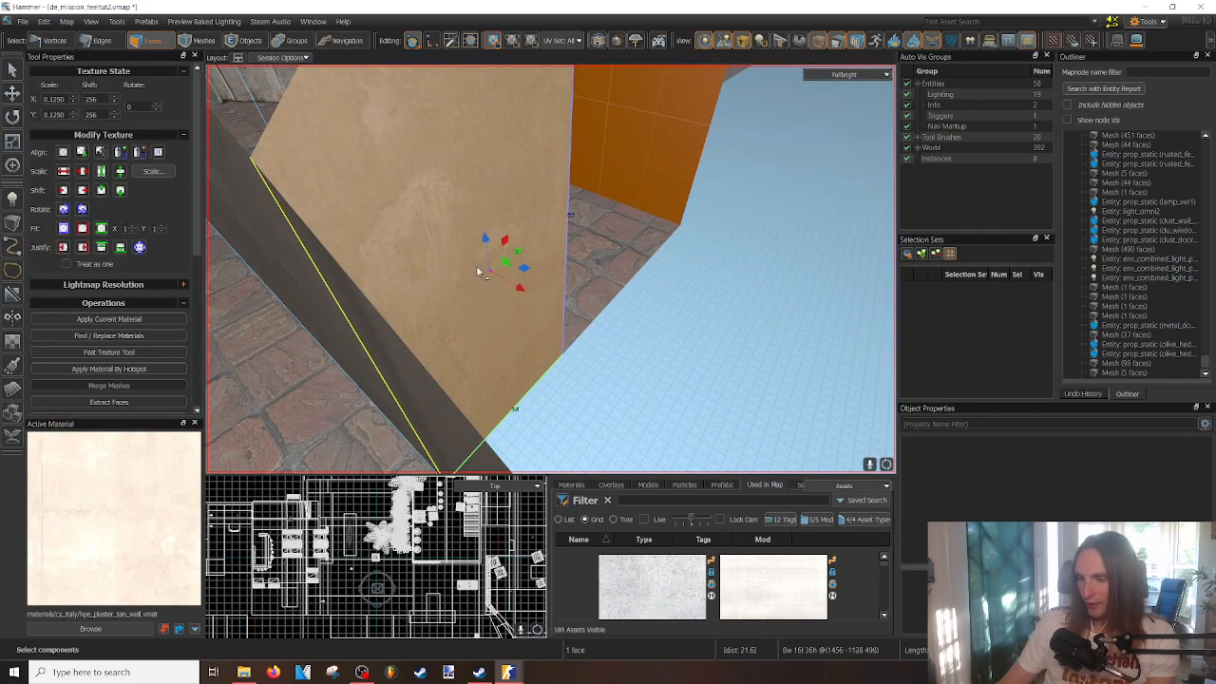
key("Delete")
right_click_drag(476, 265, 476, 265)
- Select the block as an object and move it about 28 units along the facade, into the recessed section
key("5")
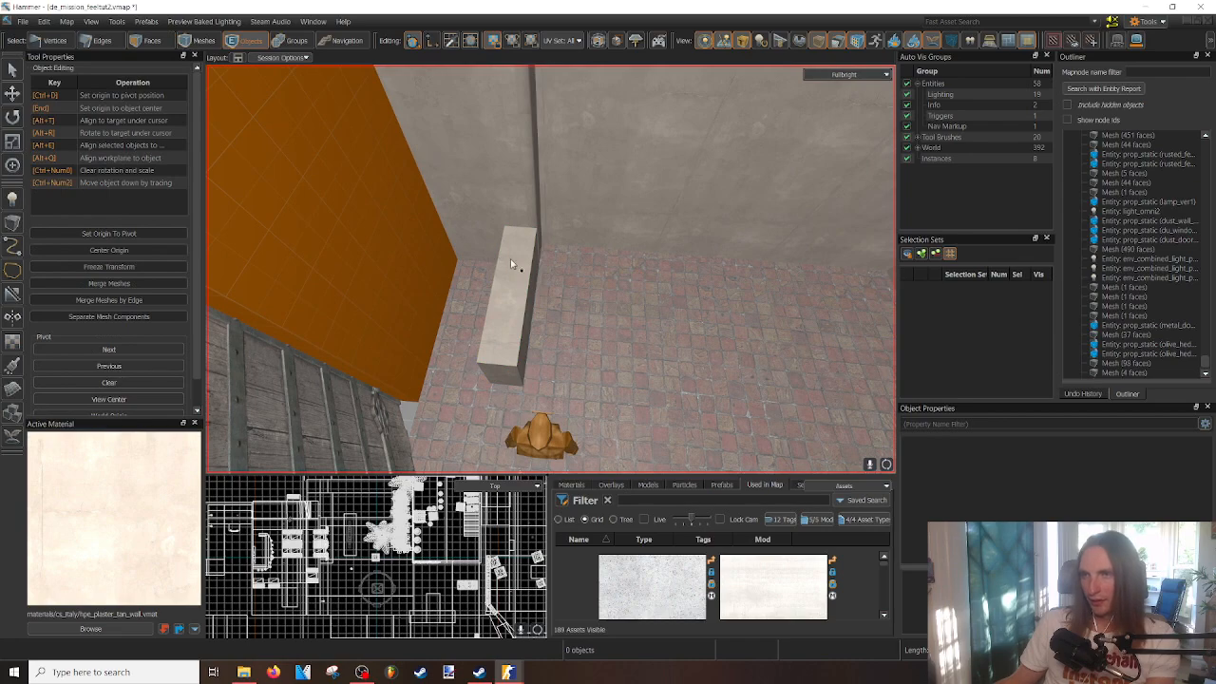
left_click(514, 262)
right_click_drag(559, 281, 559, 281)
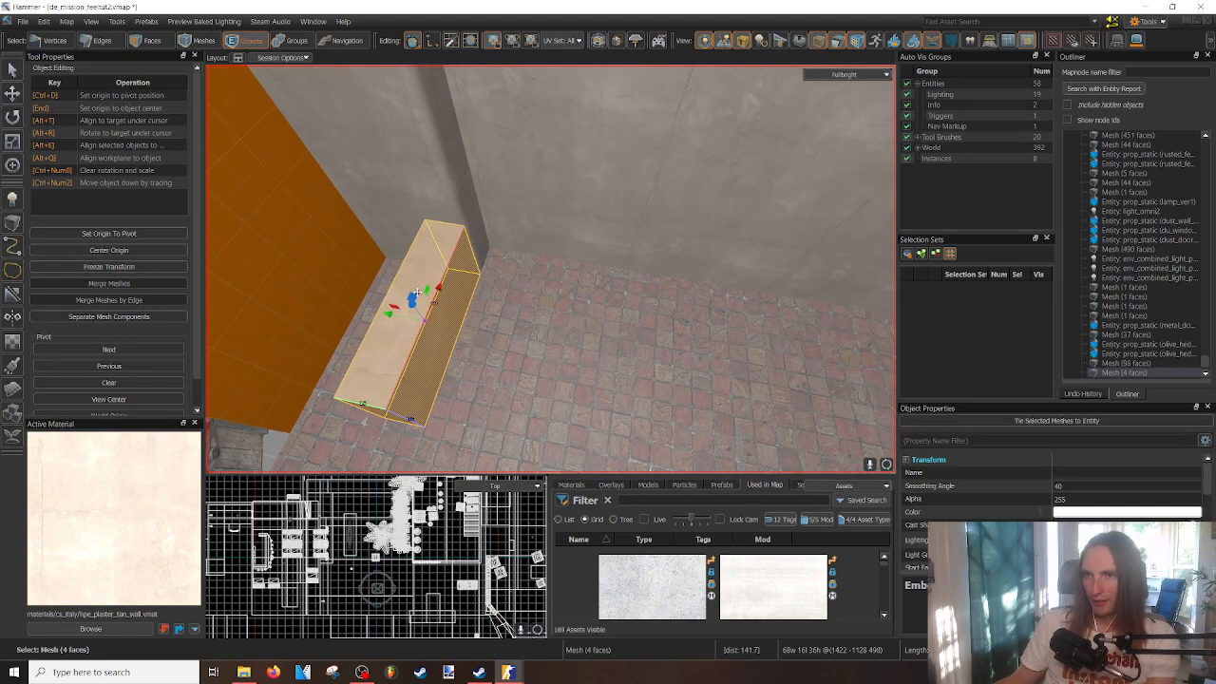
left_click_drag(427, 326, 480, 330)
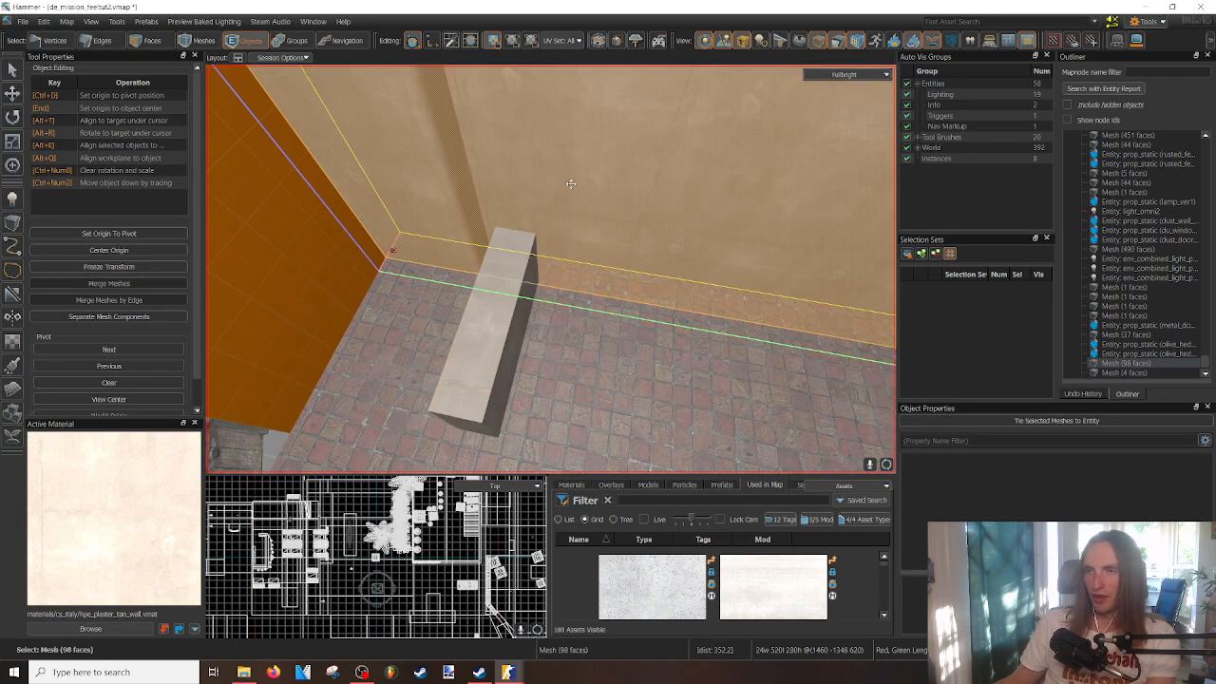
left_click(561, 260)
left_click(516, 271)
left_click(561, 259)
left_click(511, 276)
mouse_move(513, 275)
right_mouse_down()
mouse_move(550, 269)
mouse_move(532, 273)
right_mouse_up()
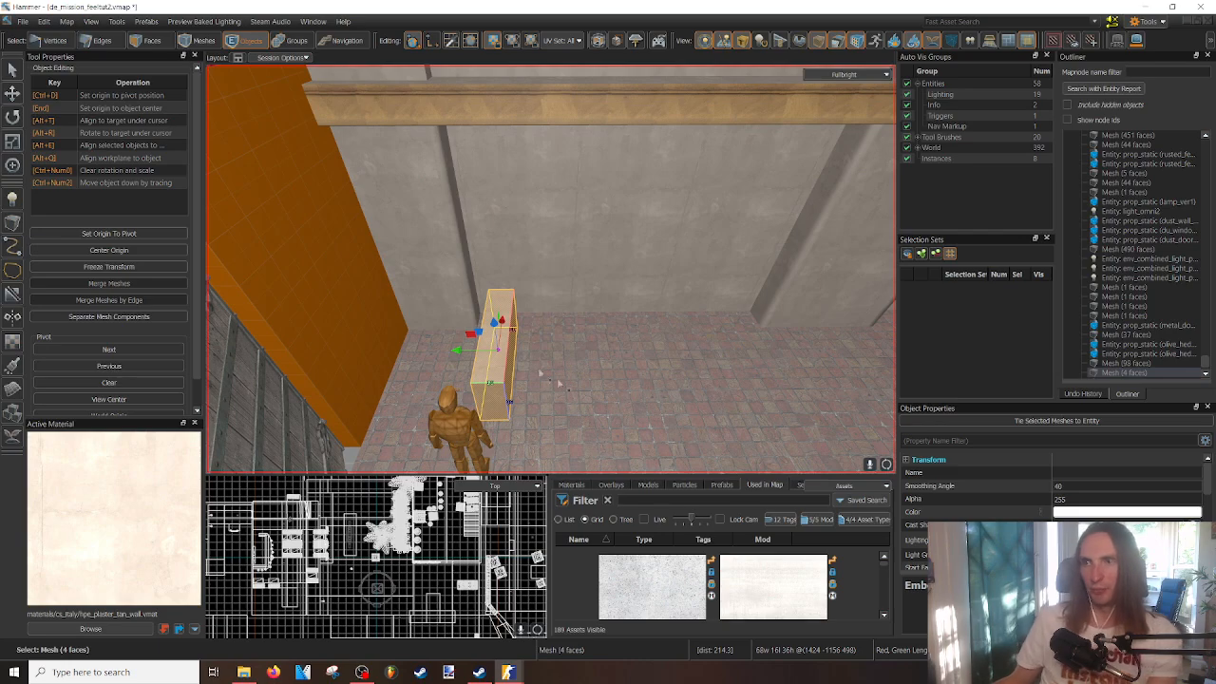
- Move the block 8 units toward the facade so its open end reaches the recessed panel
right_click_drag(642, 344, 644, 343)
right_click_drag(535, 311, 535, 310)
right_click_drag(479, 339, 480, 340)
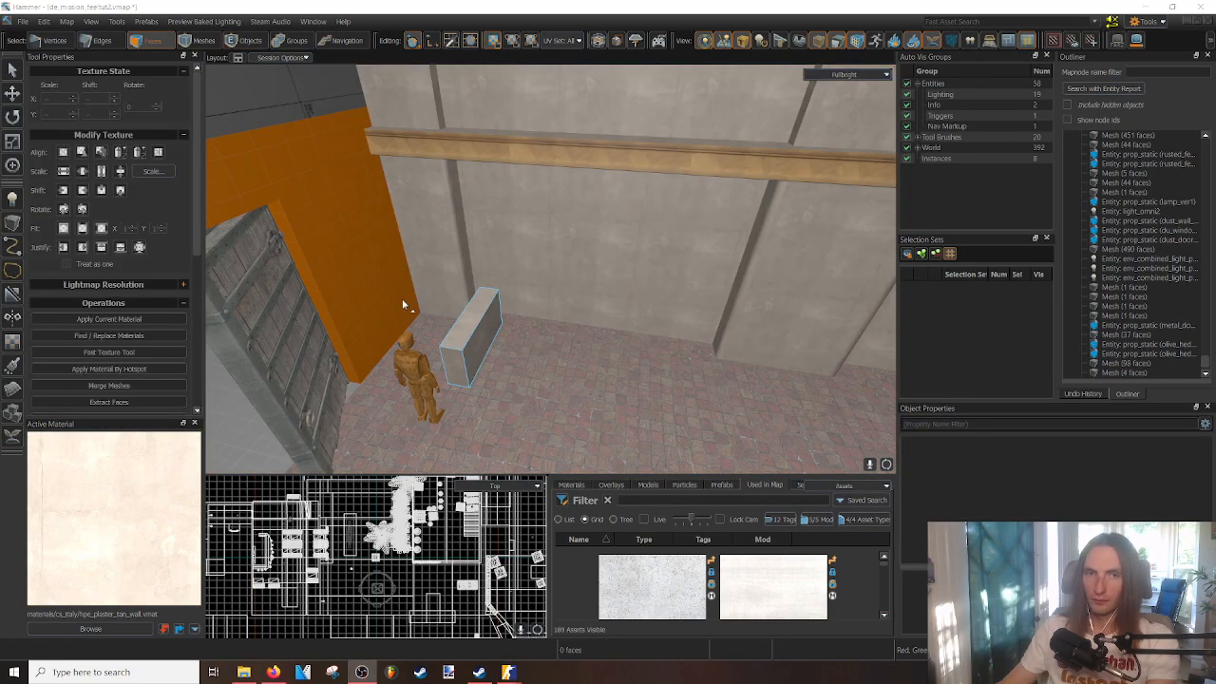
right_click_drag(559, 276, 559, 276)
key("5")
left_click_drag(559, 278, 518, 302)
right_click_drag(519, 304, 530, 324)
left_click(518, 308)
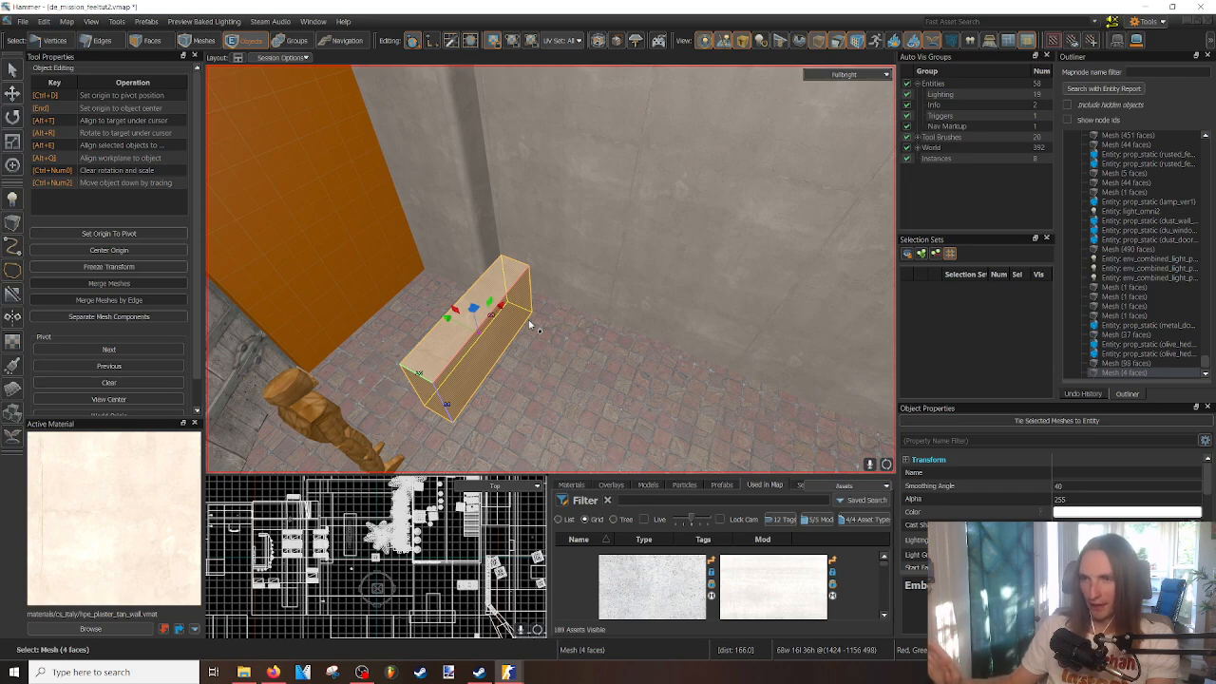
key("s")
right_click_drag(530, 324, 549, 268)
key("w")
right_click_drag(558, 324, 549, 269)
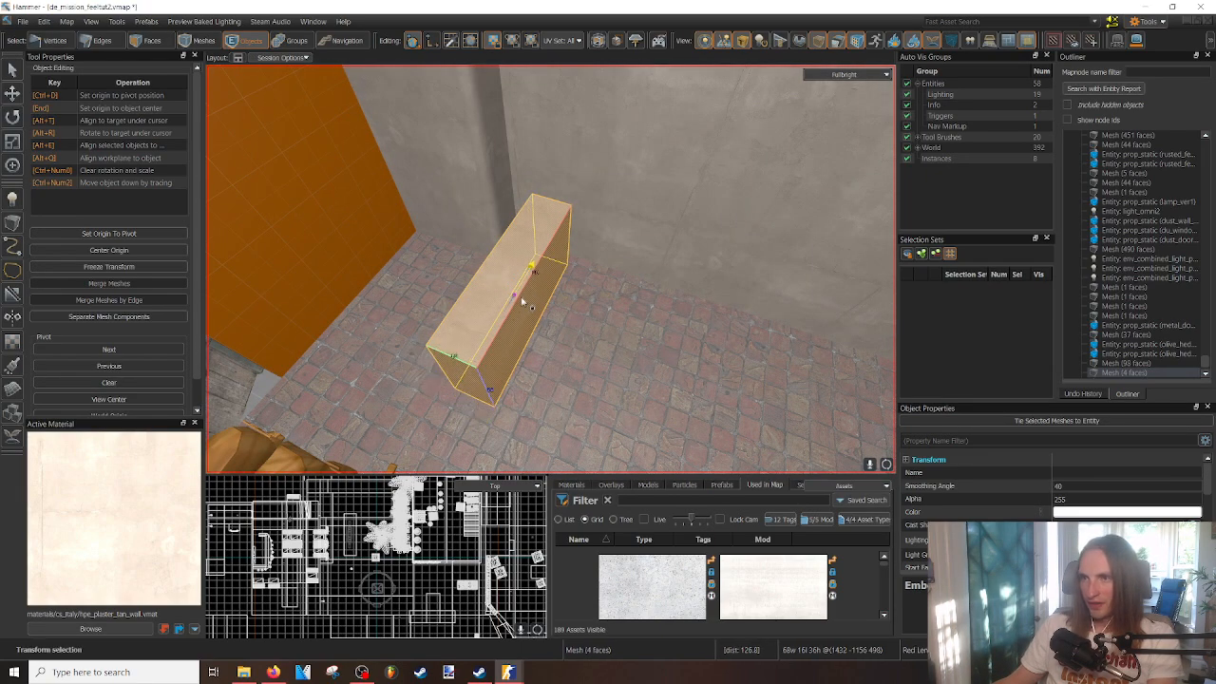
- Resize the block to 44 units long and 12 units thick, keeping its end against the recessed panel
mouse_move(549, 269)
right_mouse_down()
mouse_move(530, 321)
mouse_move(568, 325)
mouse_move(551, 291)
right_mouse_up()
key("shift+s")
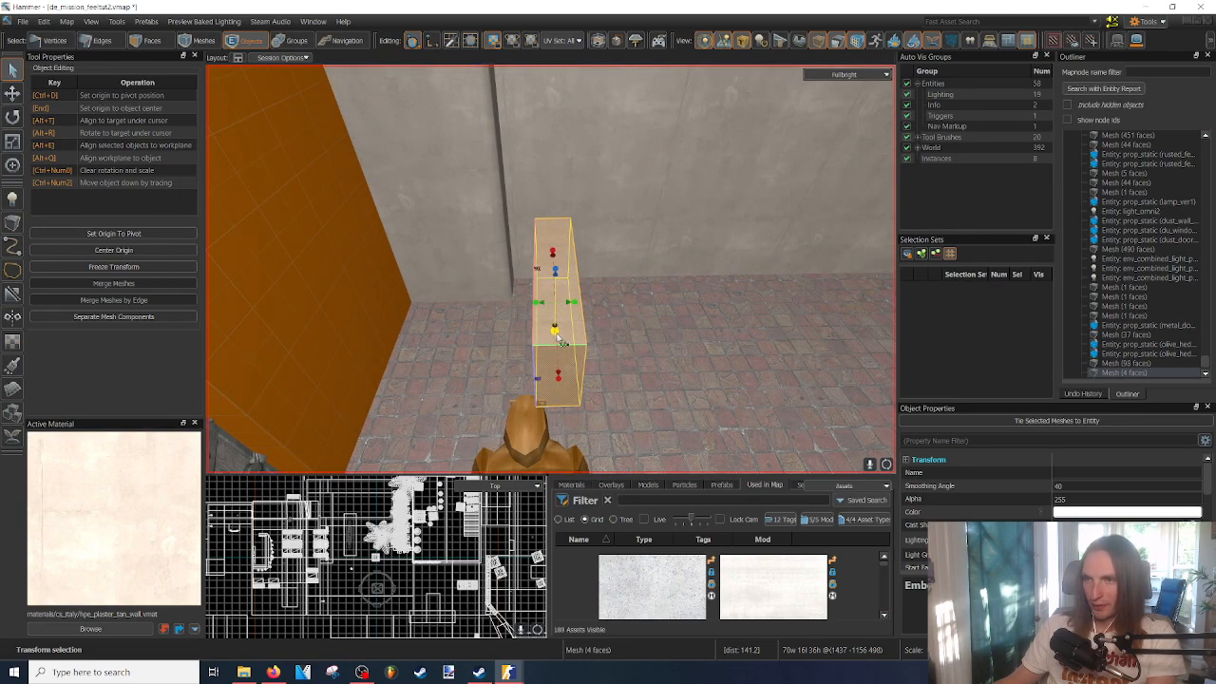
right_click_drag(554, 330, 594, 355)
right_click_drag(521, 329, 550, 269)
right_click_drag(520, 317, 590, 299)
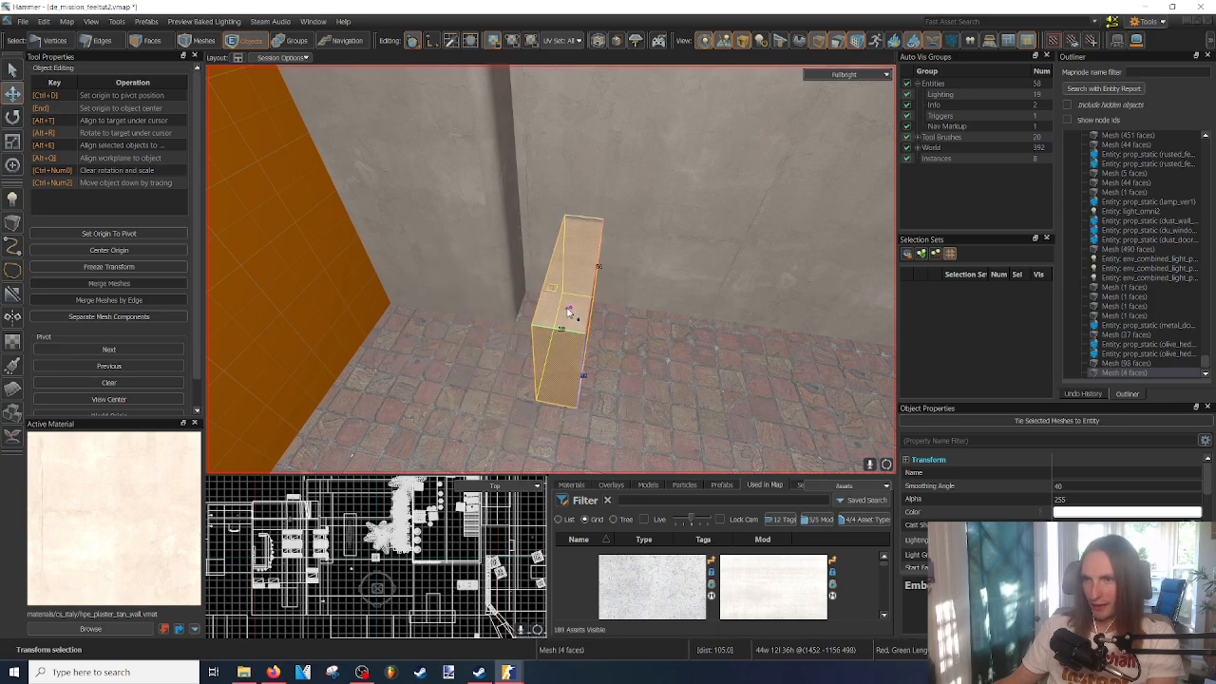
mouse_move(616, 347)
right_mouse_down()
mouse_move(638, 347)
mouse_move(589, 353)
mouse_move(613, 348)
right_mouse_up()
- Extrude the block's free end face outward to add a short end segment
right_click_drag(550, 269, 521, 258)
key("3")
left_click(503, 243)
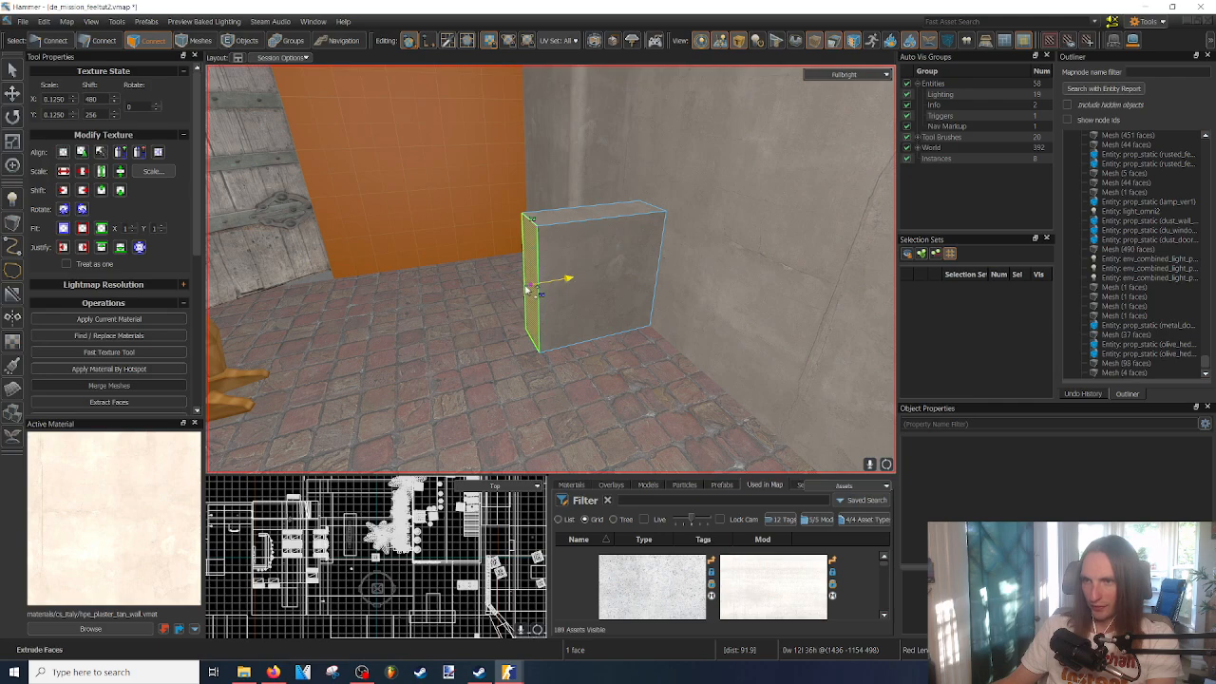
right_click_drag(498, 223, 457, 278)
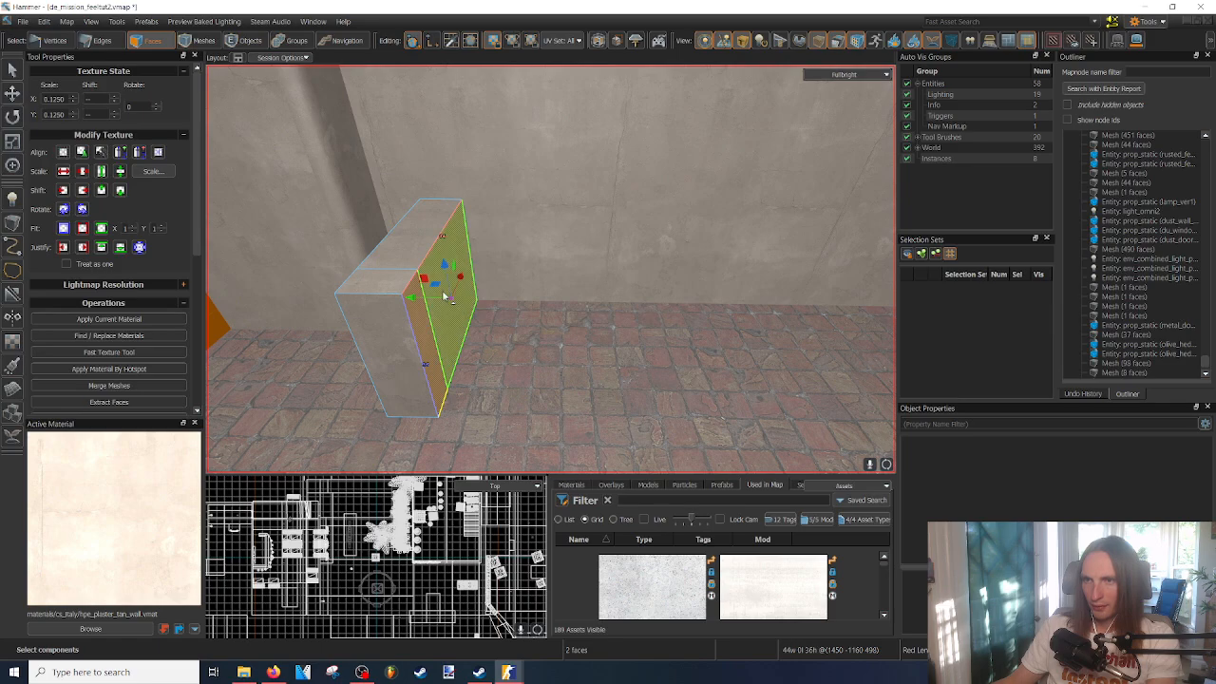
- Extrude the end segment's side face parallel to the facade to form the long front wall, adjusting how far its free end reaches
right_click_drag(444, 302, 549, 269)
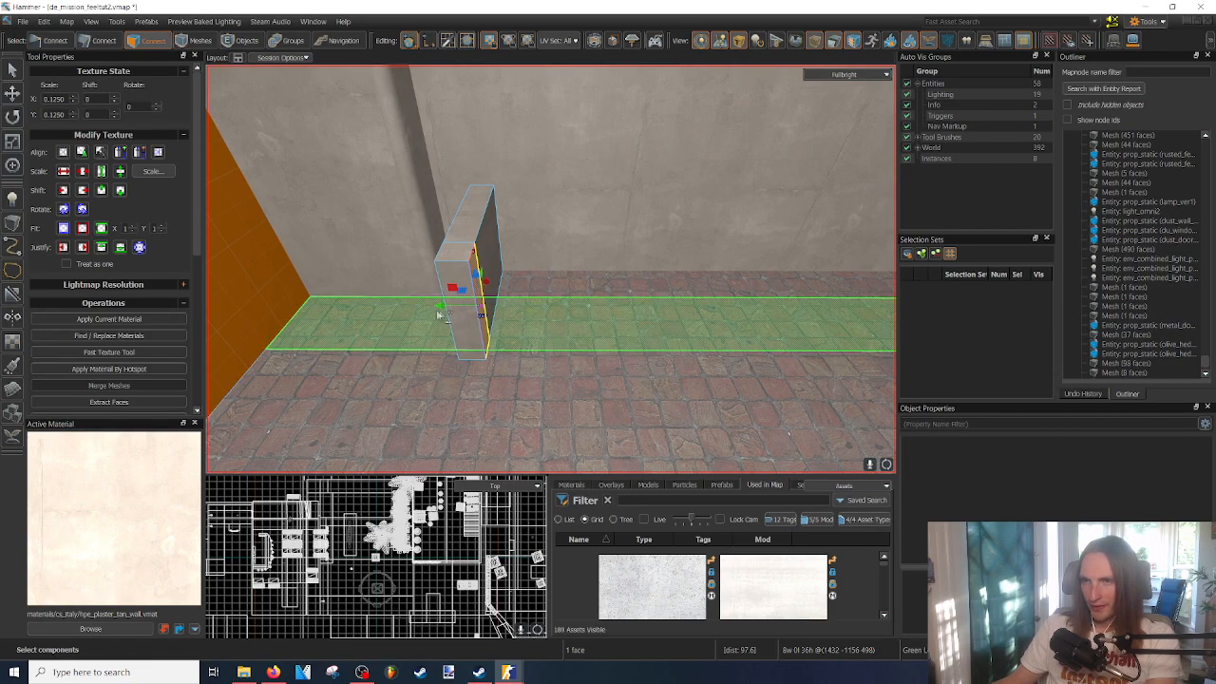
left_click_drag(439, 311, 732, 339, "shift")
right_click_drag(732, 338, 410, 254)
left_click(507, 236)
left_click(532, 249)
left_click(474, 258)
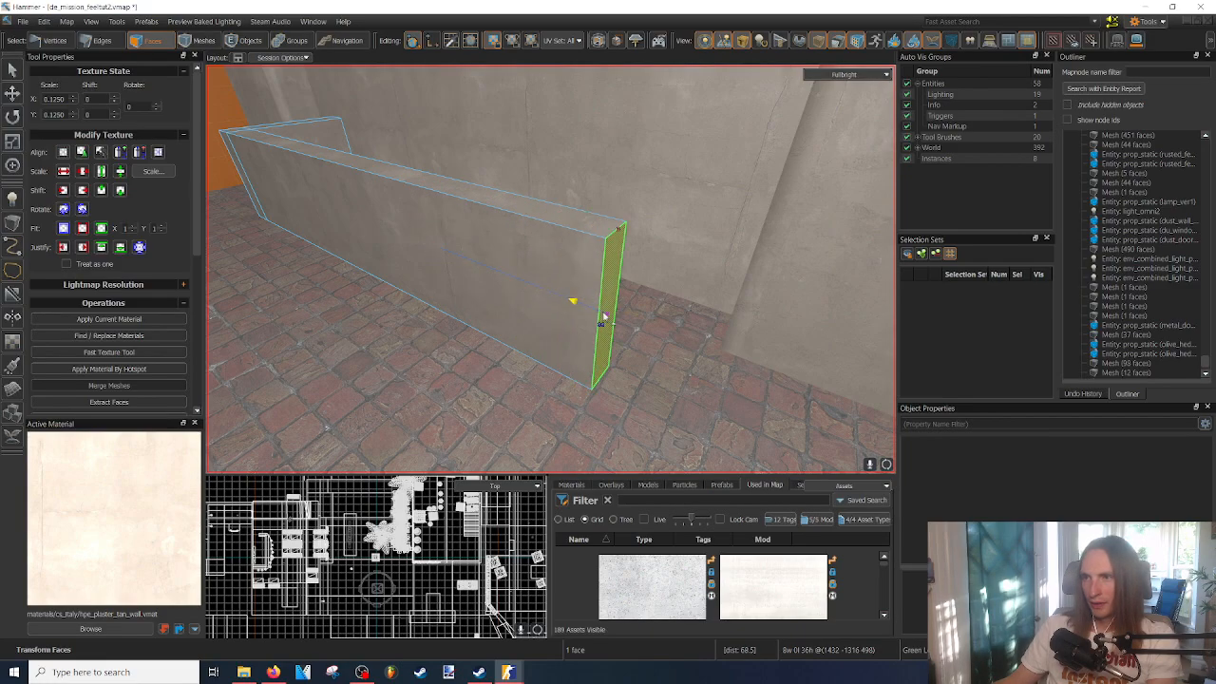
right_click_drag(642, 339, 463, 293)
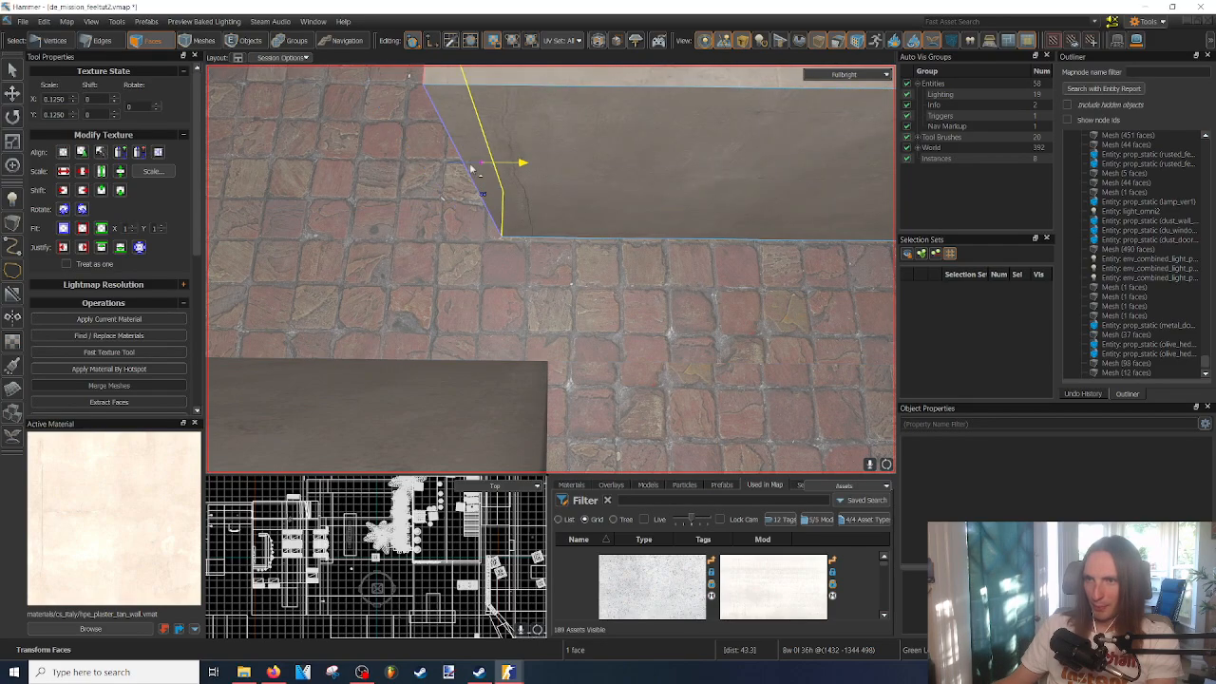
- Extrude the front wall's free end 8 units to form a corner, and extrude that corner's inner side face back to the facade
left_click_drag(532, 181, 453, 167, "shift")
right_click_drag(454, 167, 550, 268)
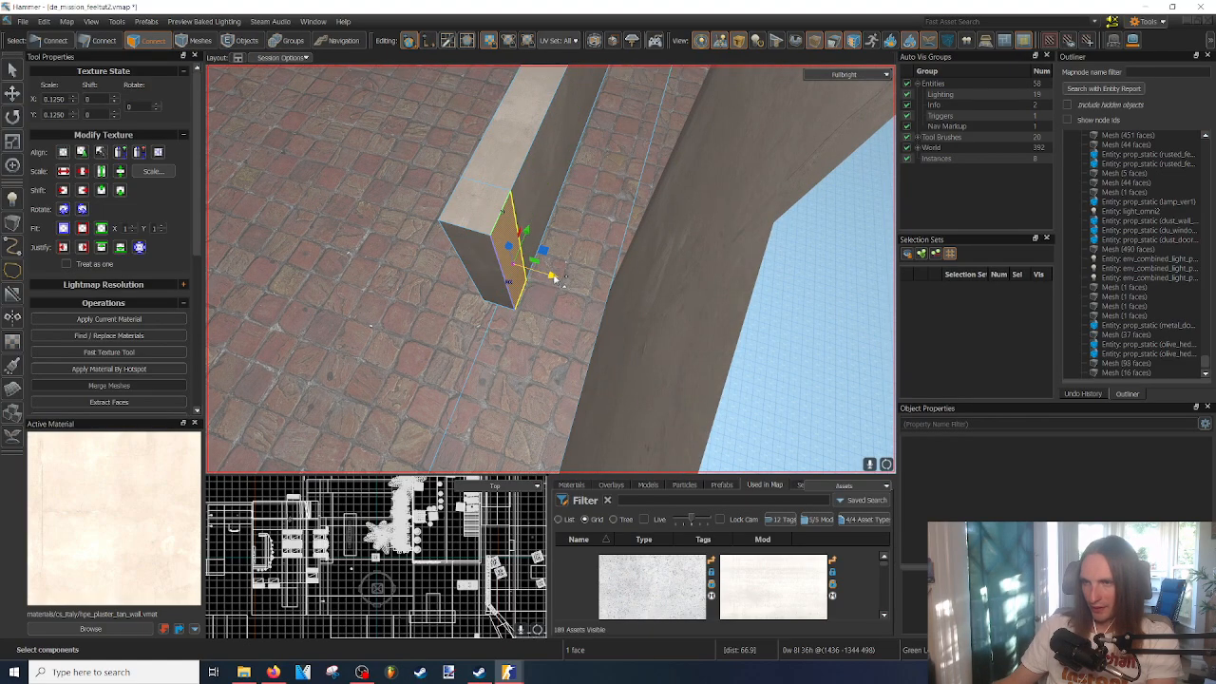
left_click_drag(623, 294, 622, 295, "shift")
right_click_drag(622, 294, 622, 294)
left_click(647, 349)
right_click_drag(647, 350, 549, 269)
right_click_drag(637, 381, 549, 269)
right_click_drag(582, 407, 582, 406)
- Select the five top faces of the low wall and lower them 4 units
left_click(424, 373)
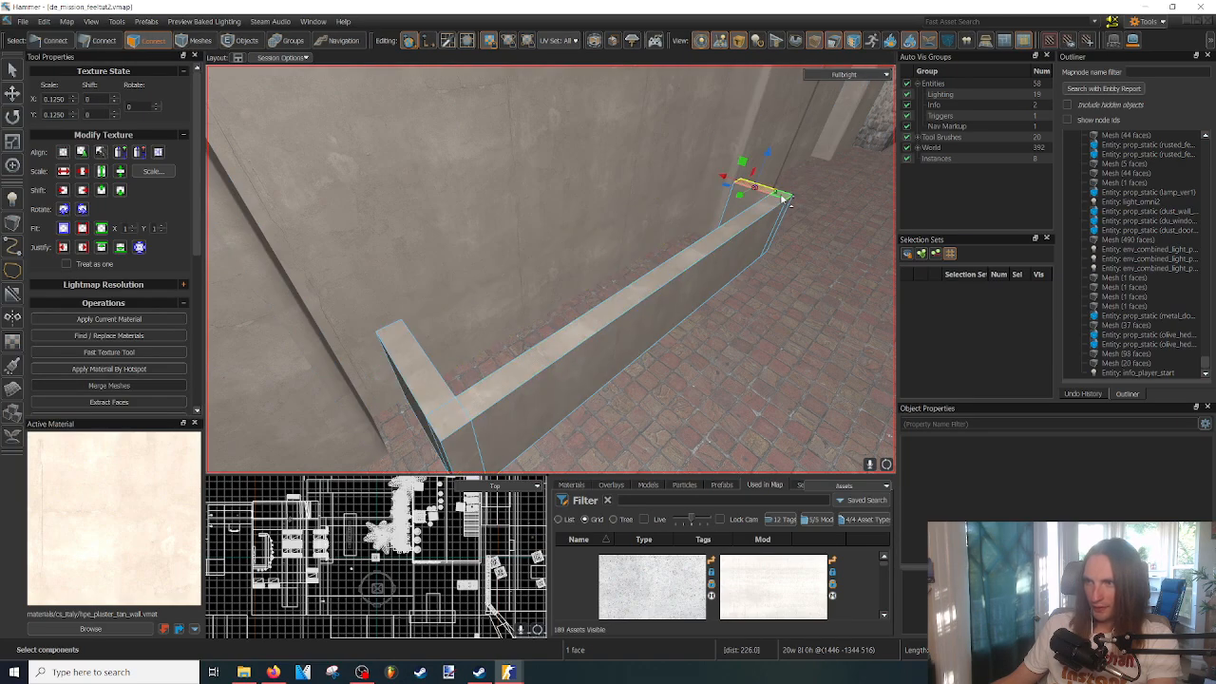
left_click_drag(639, 247, 640, 247)
right_click_drag(639, 257, 639, 257)
right_click_drag(588, 304, 549, 269)
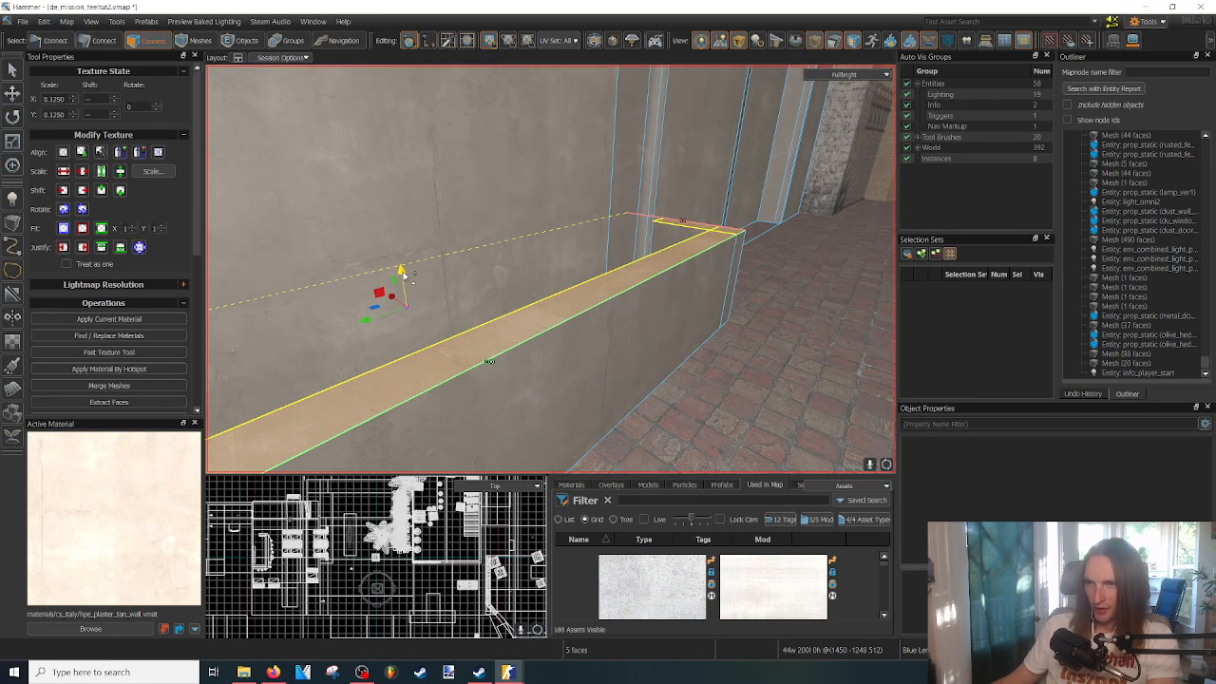
left_click_drag(408, 309, 409, 288, "shift")
right_click_drag(549, 269, 549, 269)
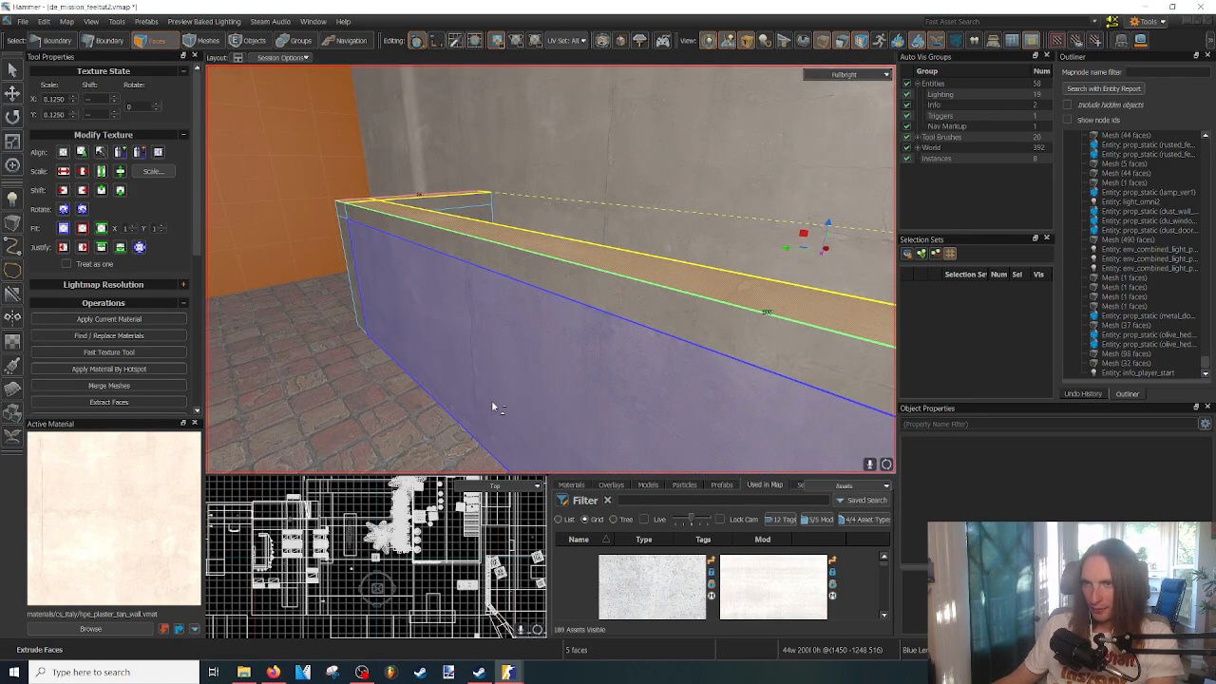
key("ctrl+z")
- Extrude the low wall's five top faces upward 2 units to form a thin cap
right_click_drag(487, 341, 487, 340)
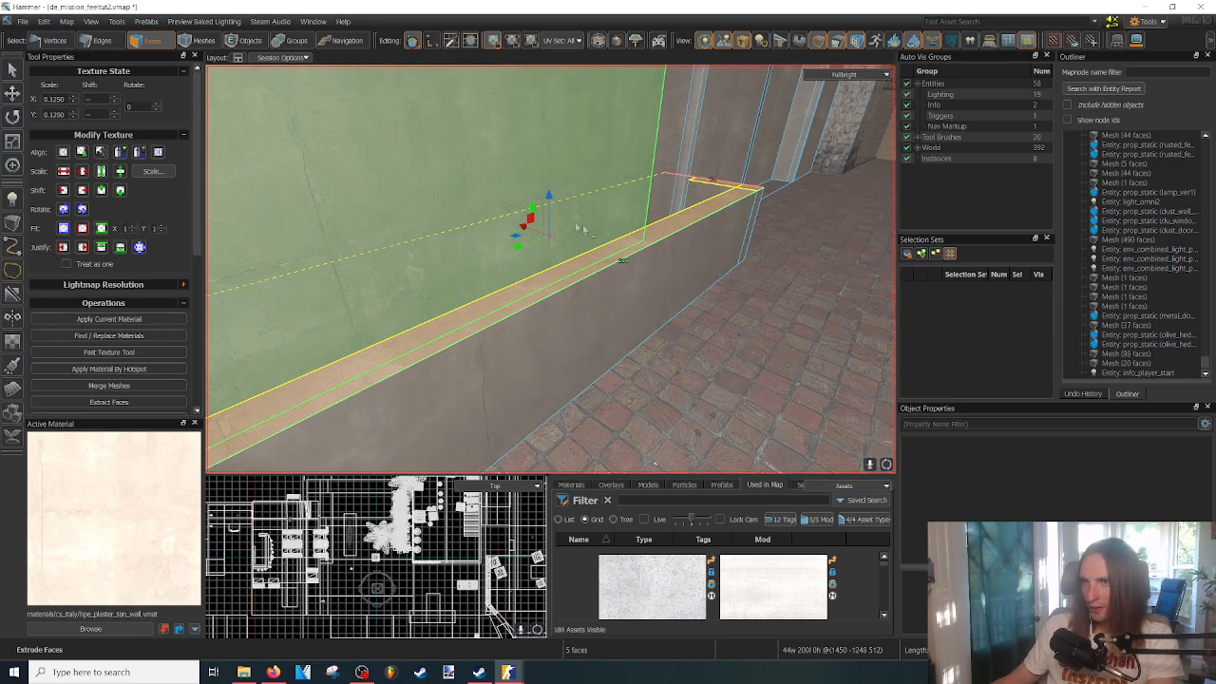
left_click_drag(550, 197, 550, 189, "shift")
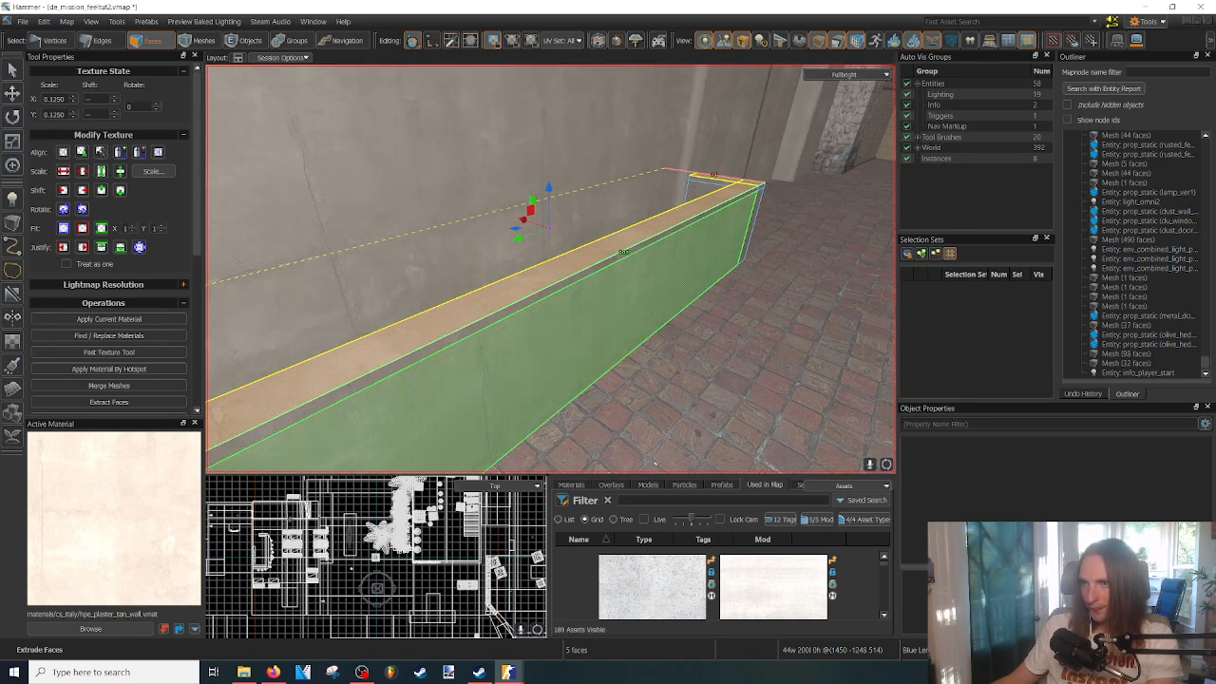
key("w")
right_click_drag(550, 269, 550, 269)
key("s")
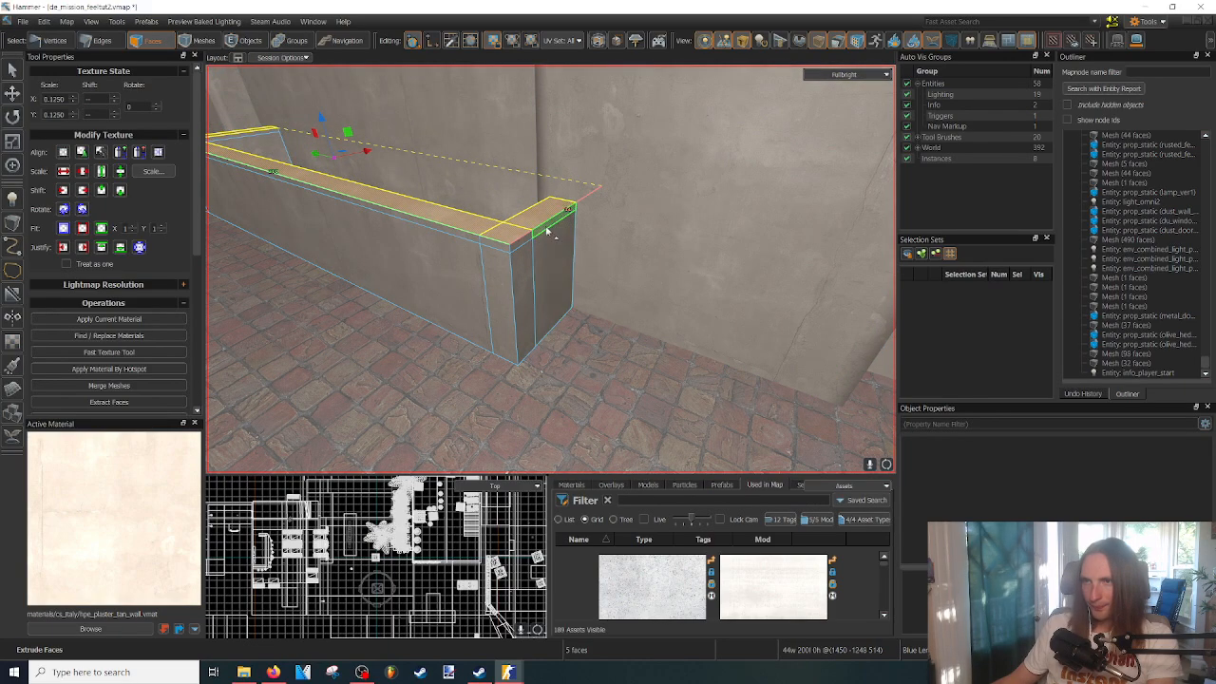
- Select the two outer cap faces on one return wall and extrude them outward 2 units as an overhang
key("w")
right_click_drag(578, 307, 578, 307)
left_click(504, 248)
scroll(503, 250, "down", 2)
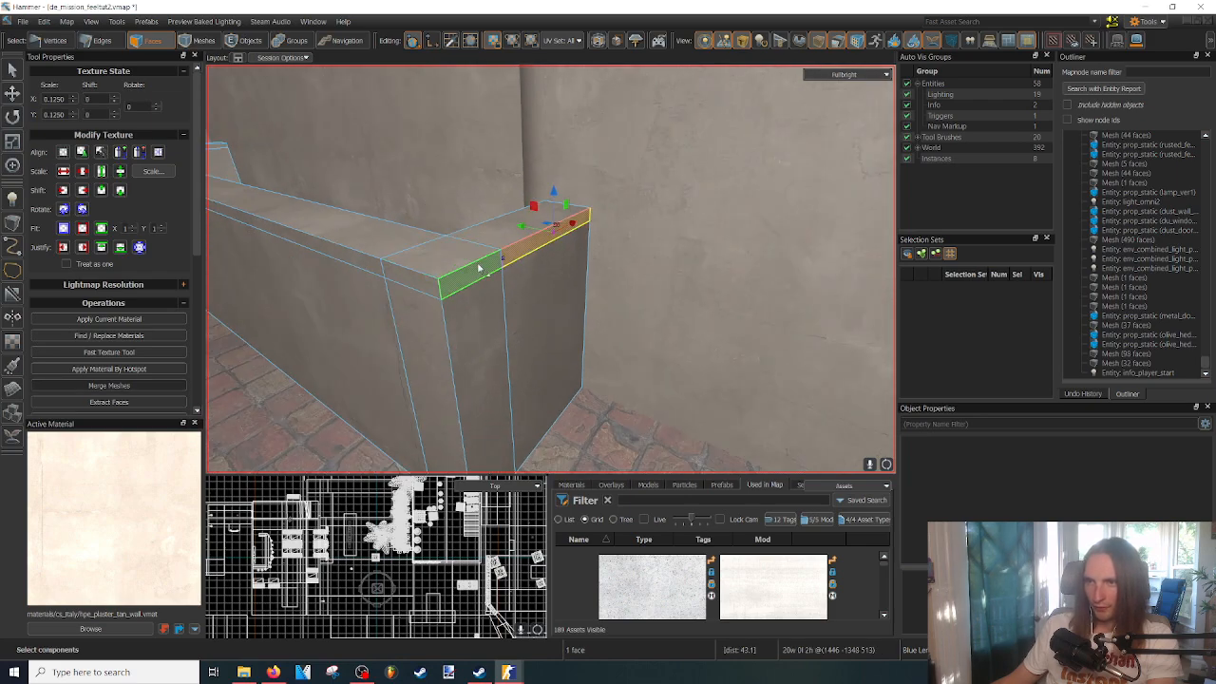
key("s")
right_click_drag(514, 276, 513, 277)
key("w")
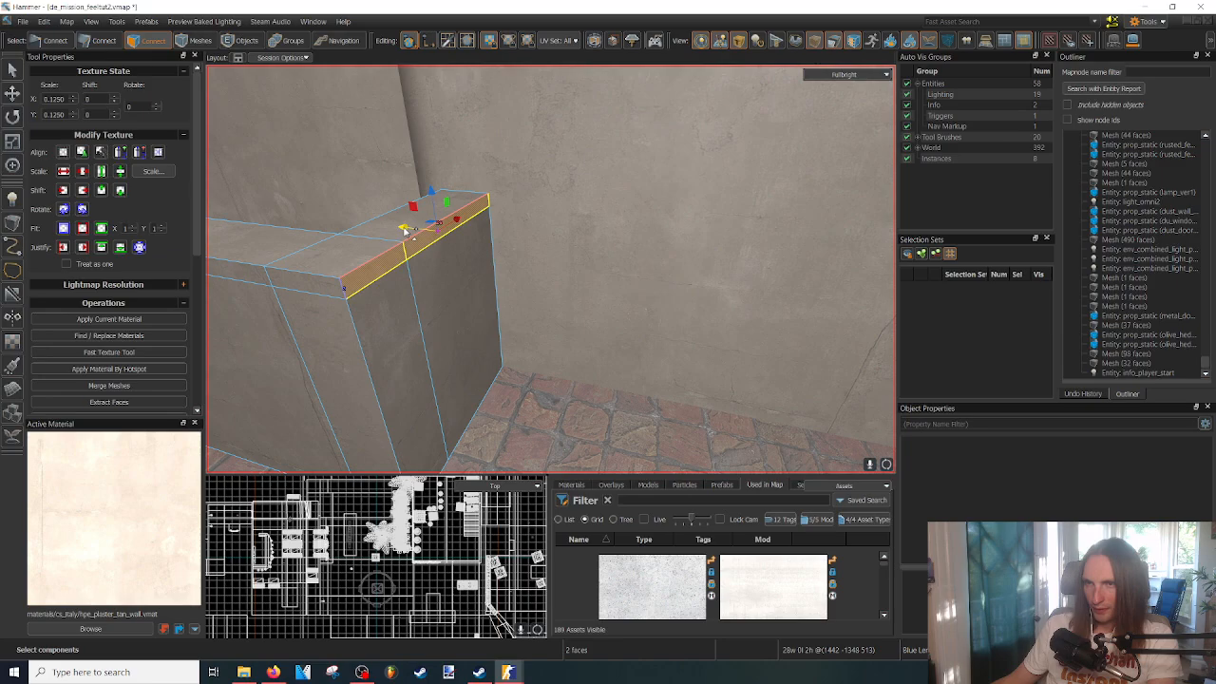
left_click_drag(456, 240, 460, 241, "shift")
key("a")
right_click_drag(496, 266, 496, 267)
key("d")
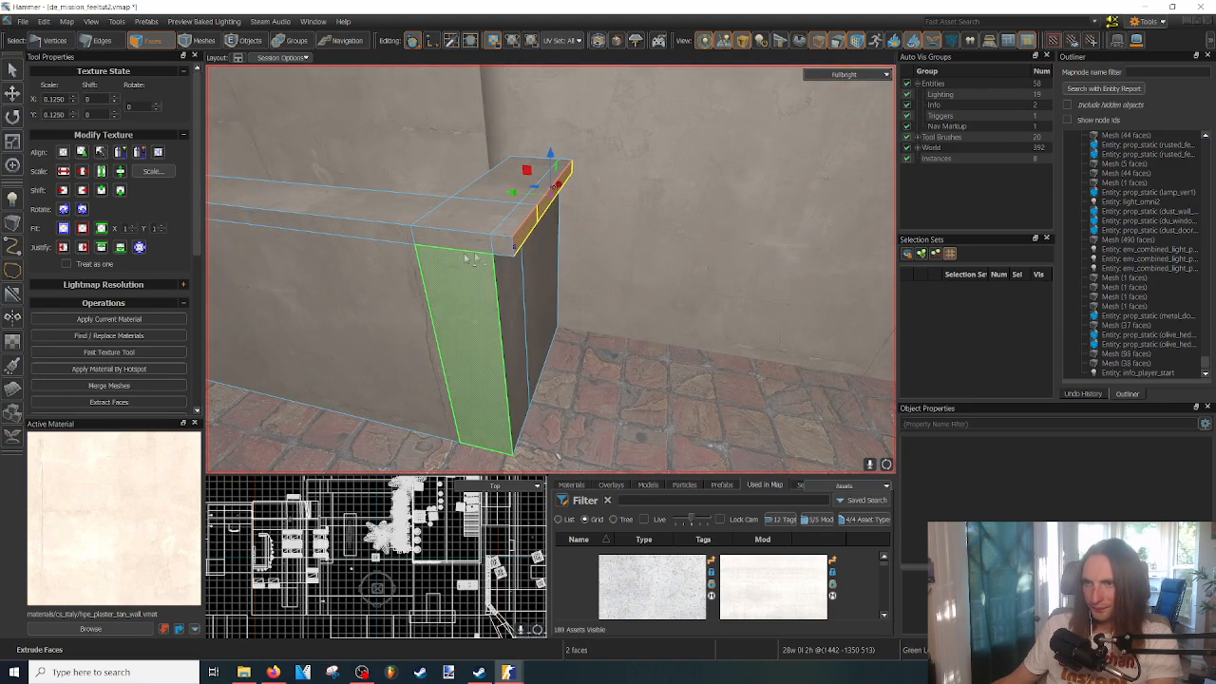
- Extrude the cap's faces along the long front wall outward 2 units to continue the overhang
right_click_drag(551, 269, 550, 268)
left_click(463, 302, "ctrl")
right_click_drag(502, 301, 501, 301)
left_click_drag(527, 319, 529, 319, "shift")
- Extrude the outer cap faces on the opposite return wall outward 2 units to complete the overhang
right_click_drag(519, 288, 519, 287)
left_click(574, 283)
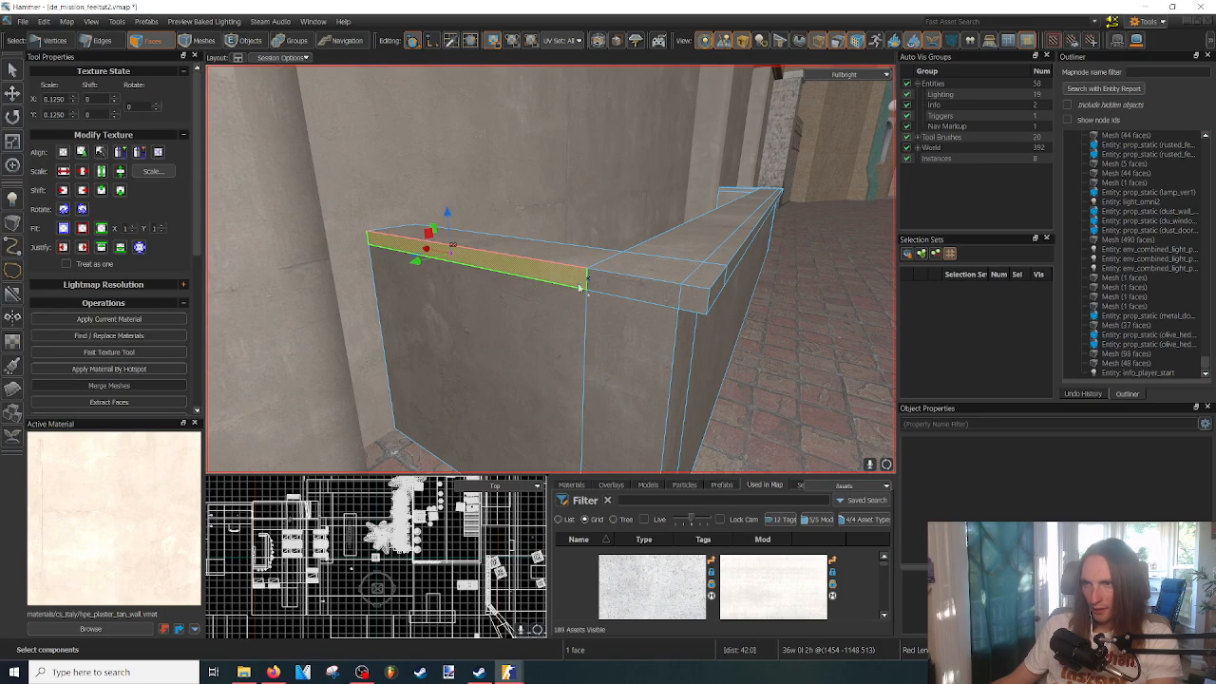
left_click(666, 298, "ctrl")
right_click_drag(495, 276, 495, 275)
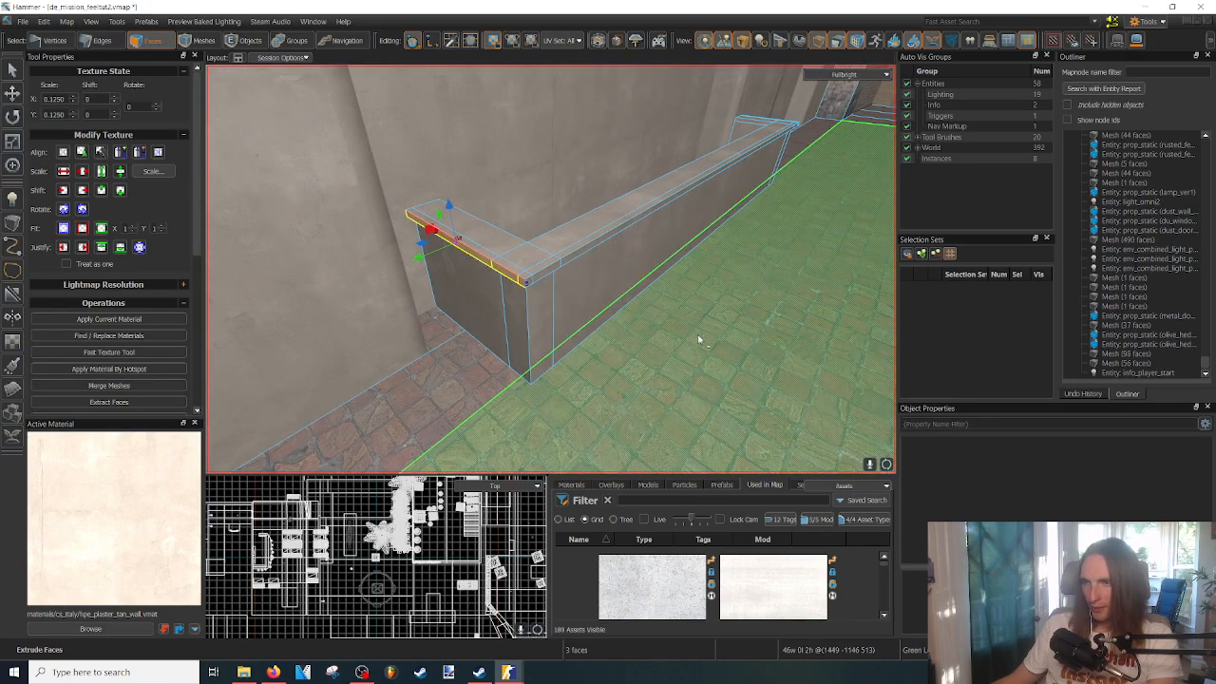
- Pick up the ground's hr_dust_brick_ground_04 material and apply it to all top, edge and underside faces of the overhanging cap
right_click(705, 344, "shift")
right_click_drag(706, 344, 706, 344)
left_click(516, 276)
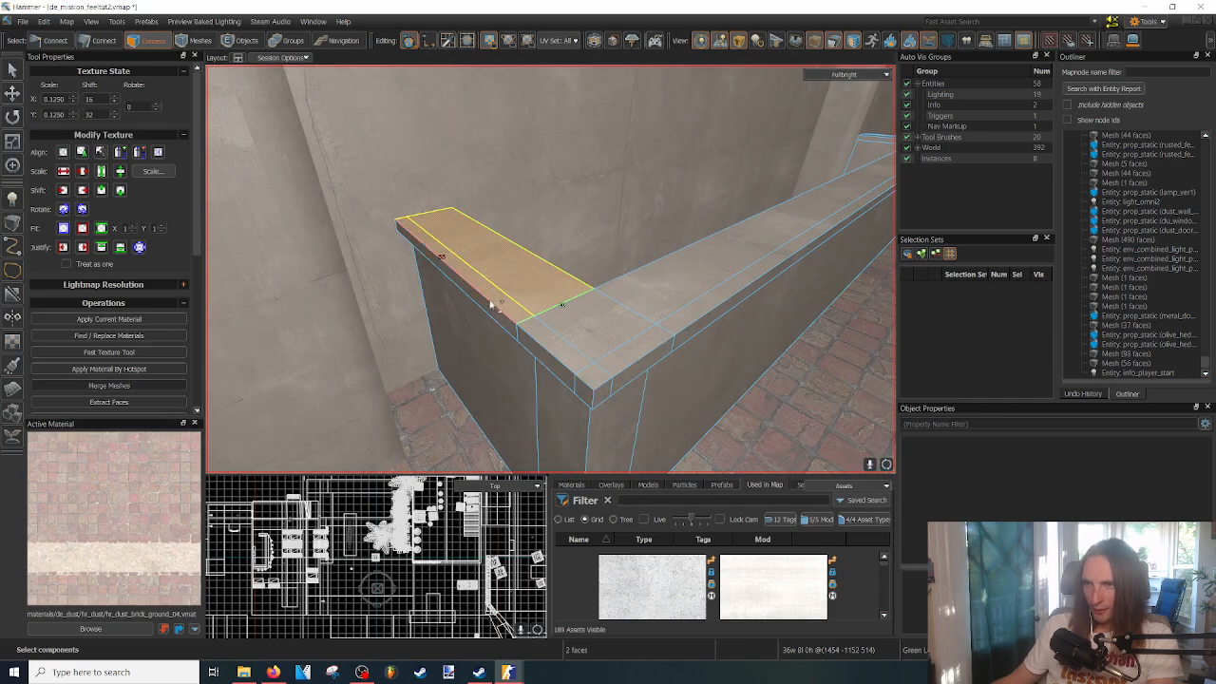
left_click(650, 316, "ctrl")
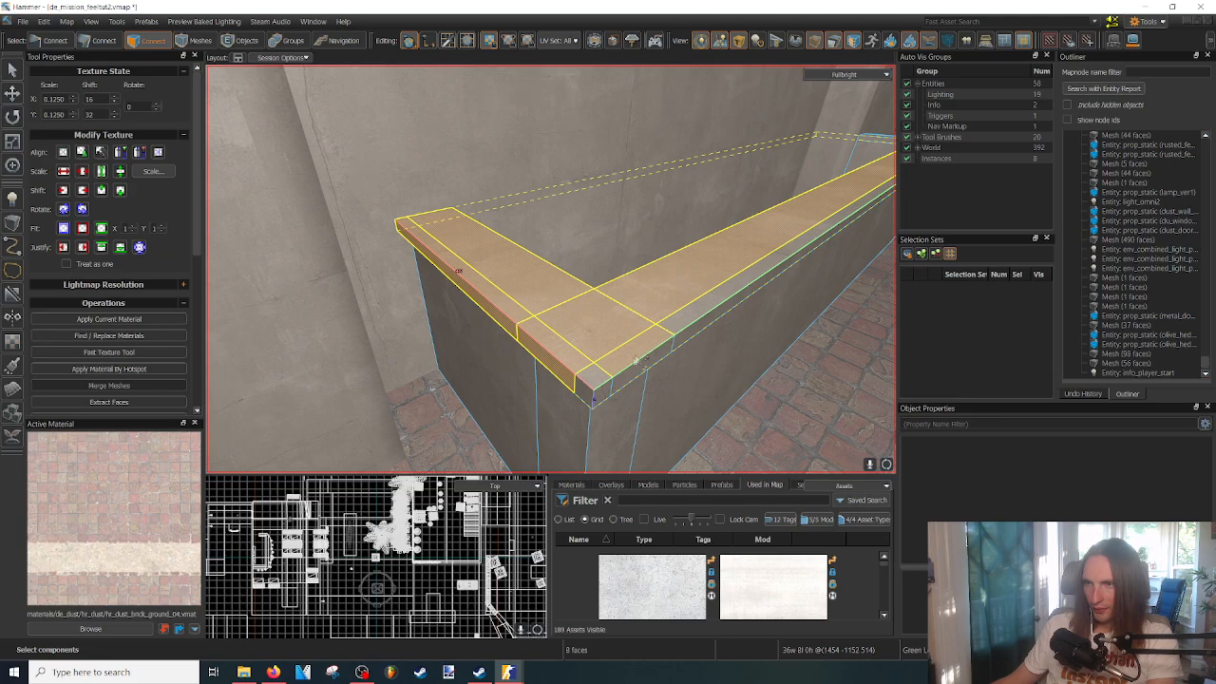
right_click_drag(678, 344, 678, 344)
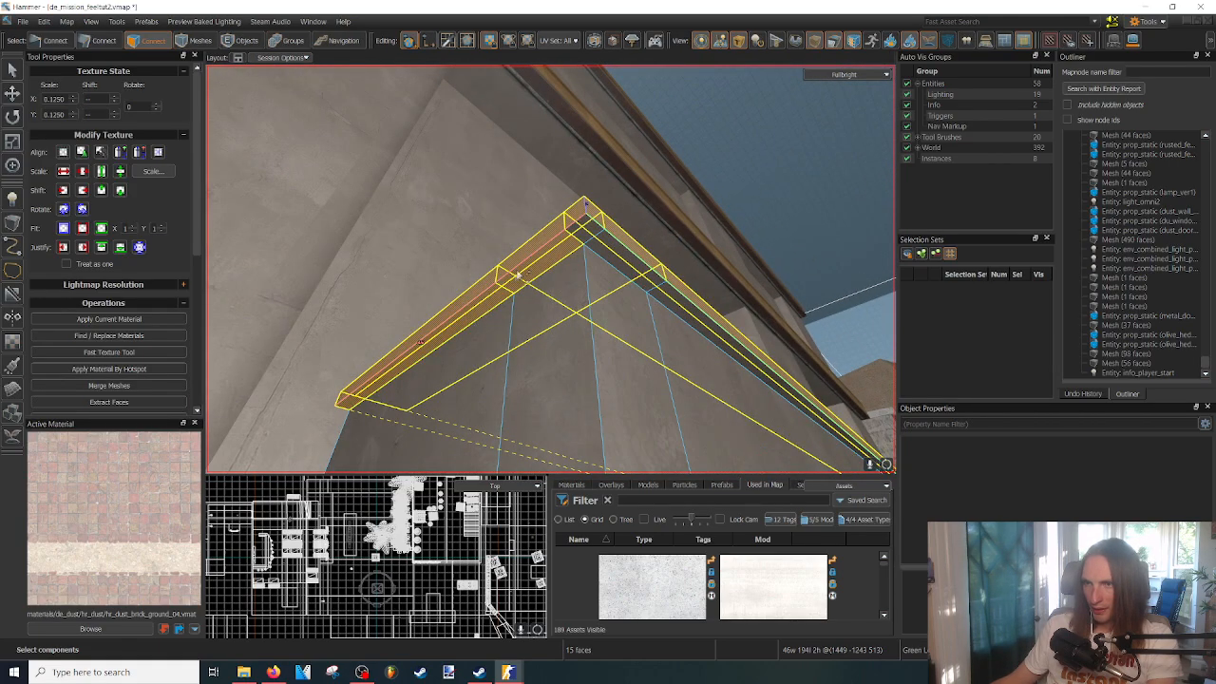
left_click(583, 239, "ctrl")
right_click_drag(584, 240, 467, 213)
left_click(505, 254, "ctrl")
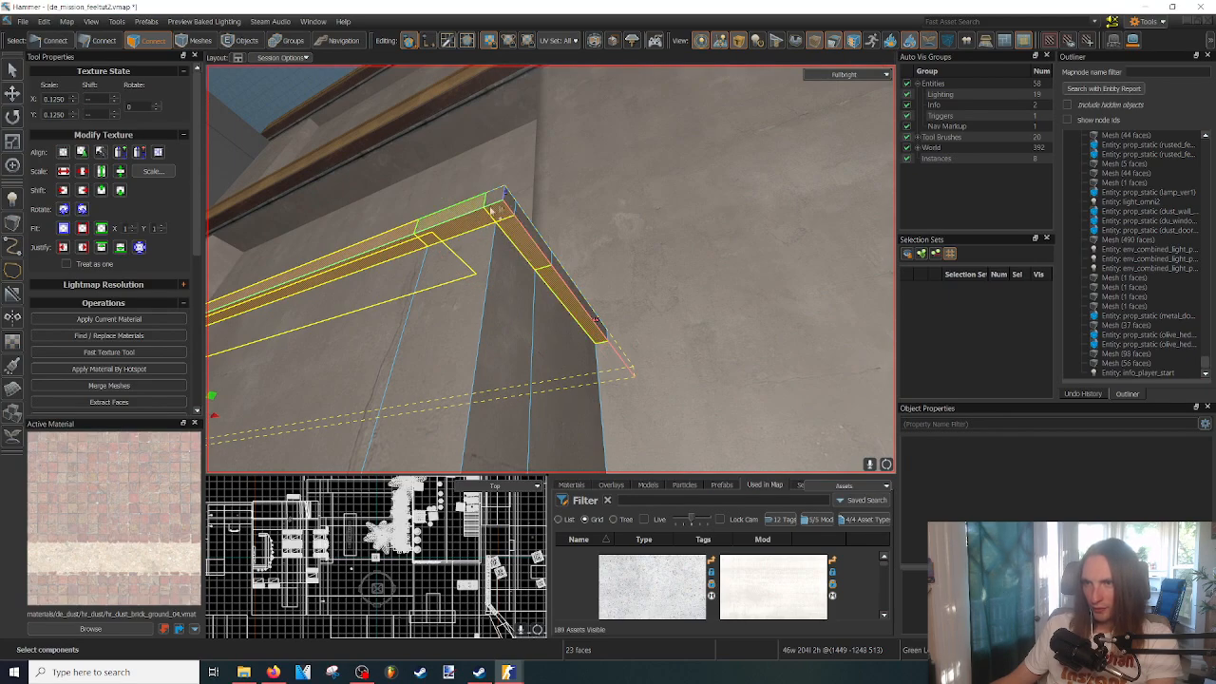
left_click(559, 273, "ctrl")
right_click_drag(558, 273, 535, 317)
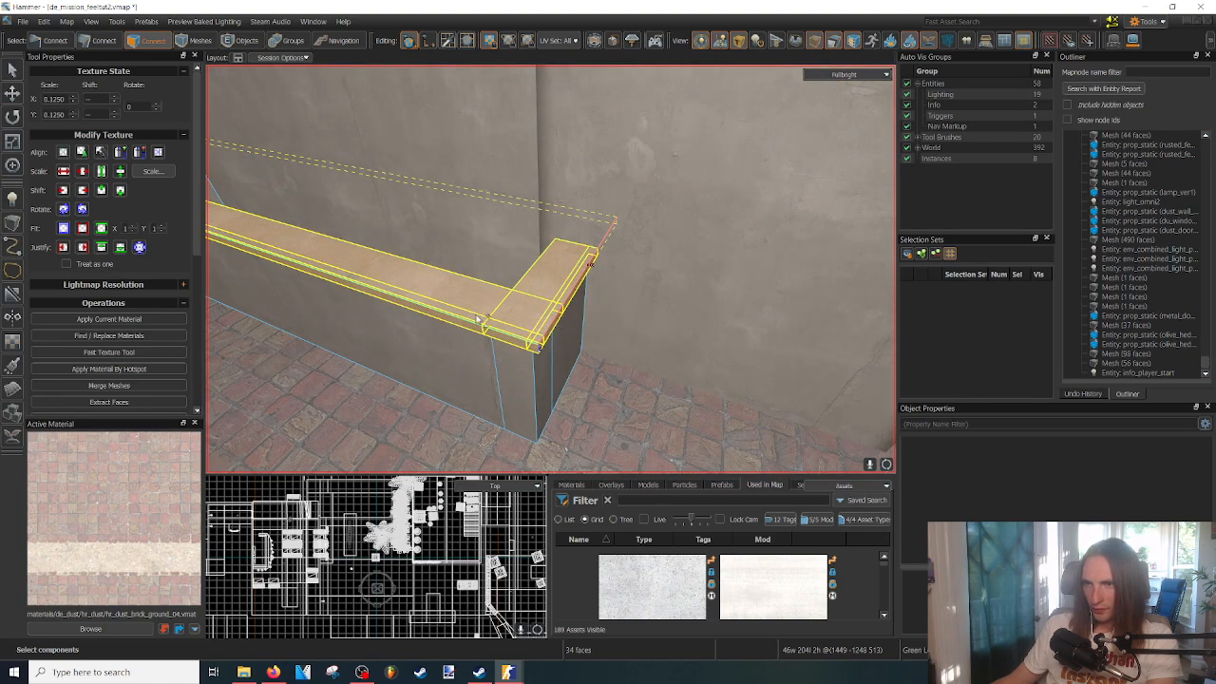
right_click_drag(478, 319, 516, 314)
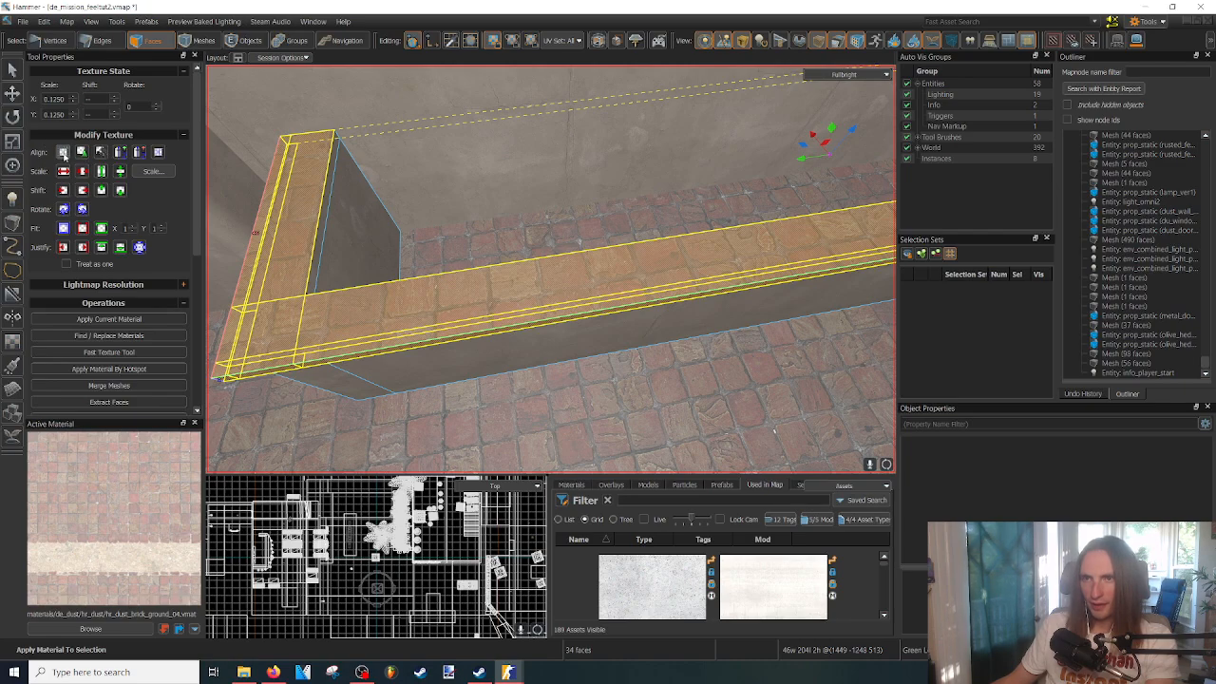
- Set the cap's brick texture shift to X 28 and Y 44
right_click_drag(370, 209, 369, 209)
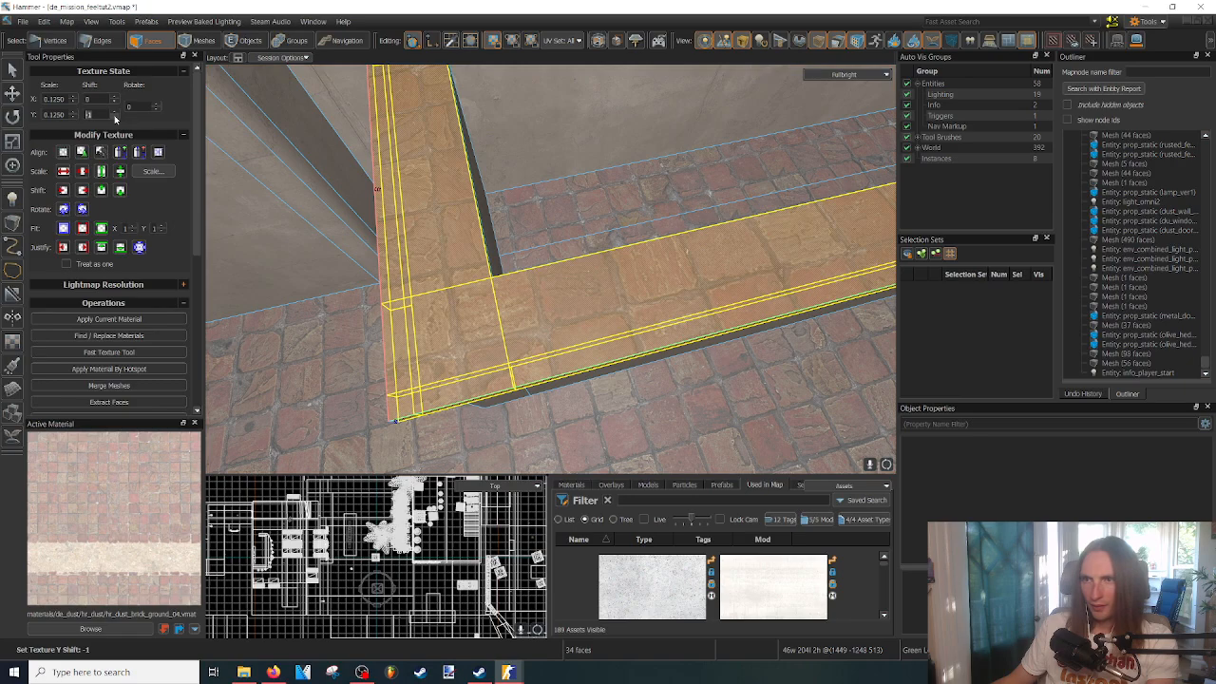
left_click(114, 112)
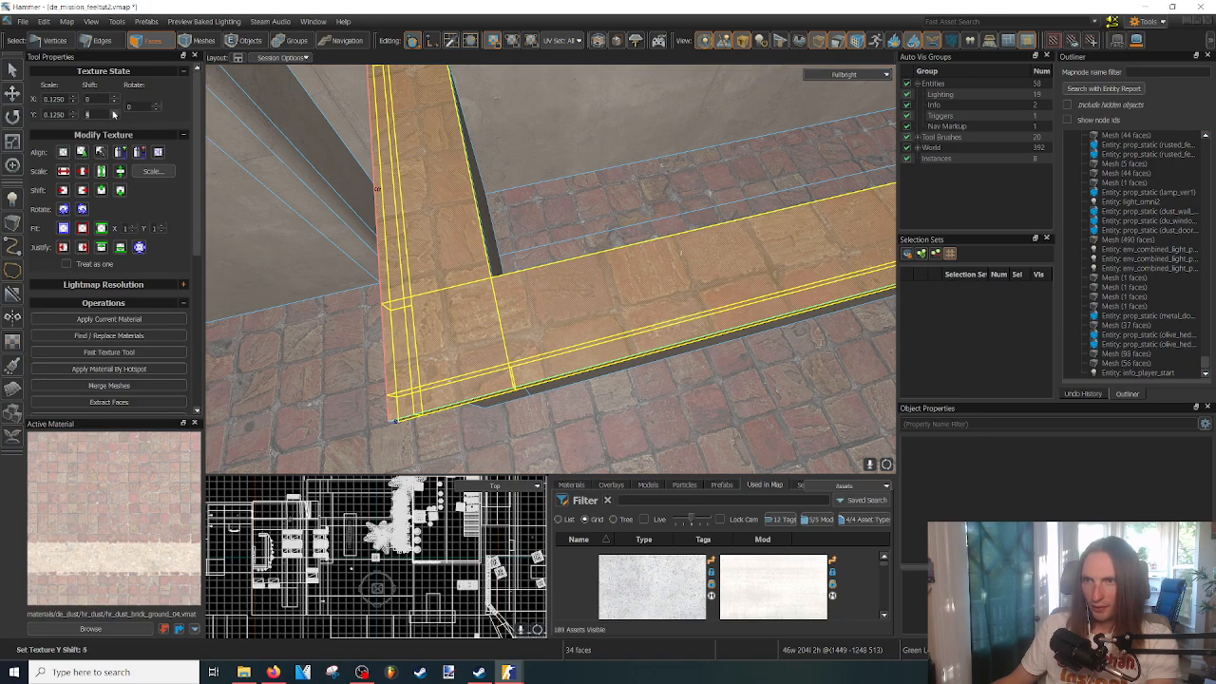
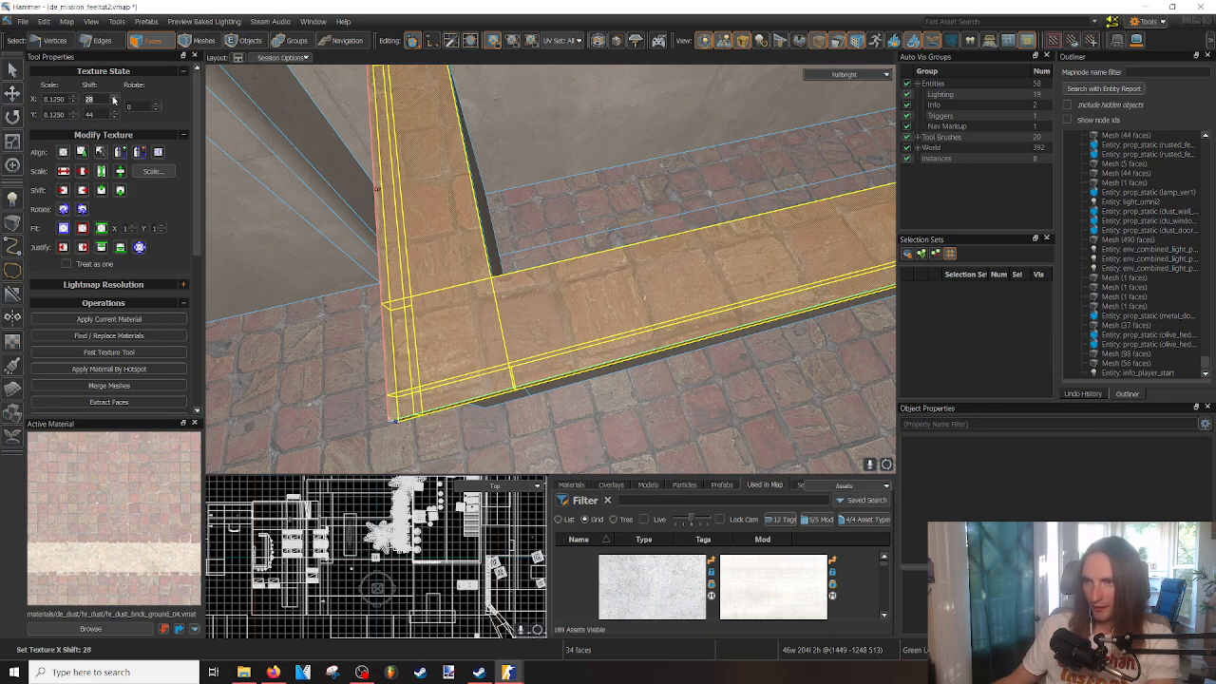
left_click(651, 209)
- Select the four hidden underside faces of the low wall and delete them
right_click_drag(654, 223, 550, 269)
left_click(702, 247)
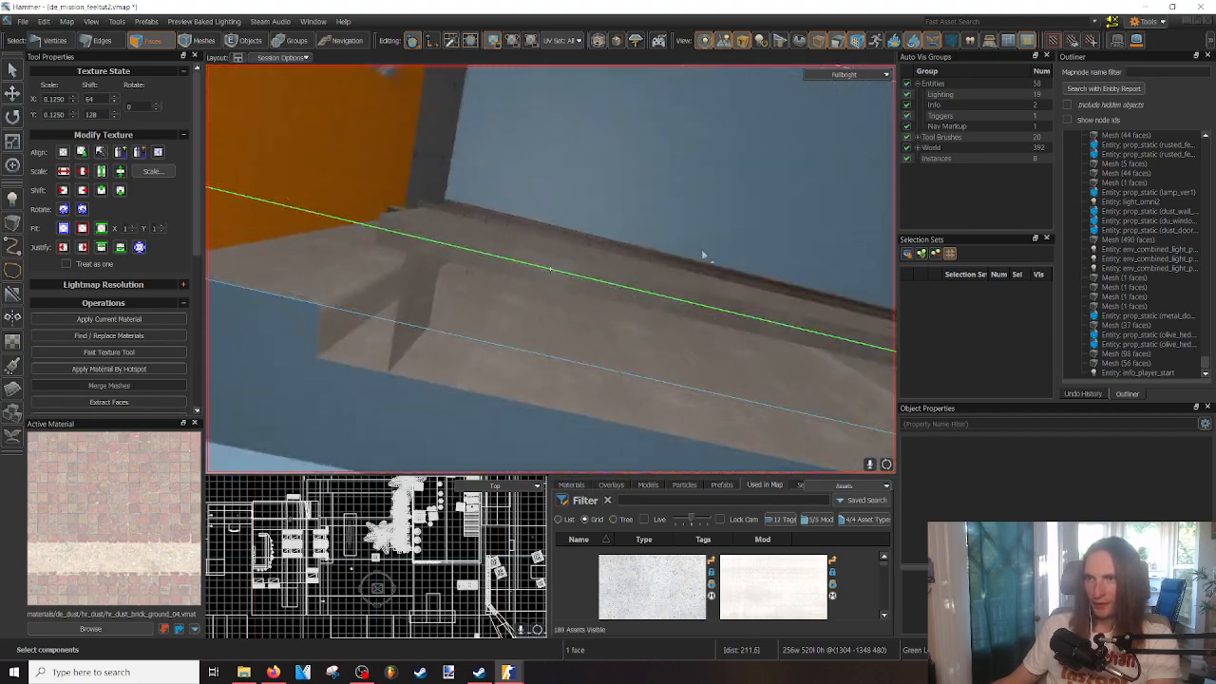
left_click(459, 263)
right_click_drag(458, 263, 459, 263)
left_click(533, 250, "ctrl")
mouse_move(541, 258)
right_mouse_down()
mouse_move(550, 269)
mouse_move(501, 274)
mouse_move(549, 268)
right_mouse_up()
left_click(544, 251, "ctrl")
left_click(488, 254, "ctrl")
key("Delete")
- Filter the materials for "dirt" and make hr_dust_ground_dirt_rough_01 the active material
left_click(468, 258)
left_click(90, 629)
type("di")
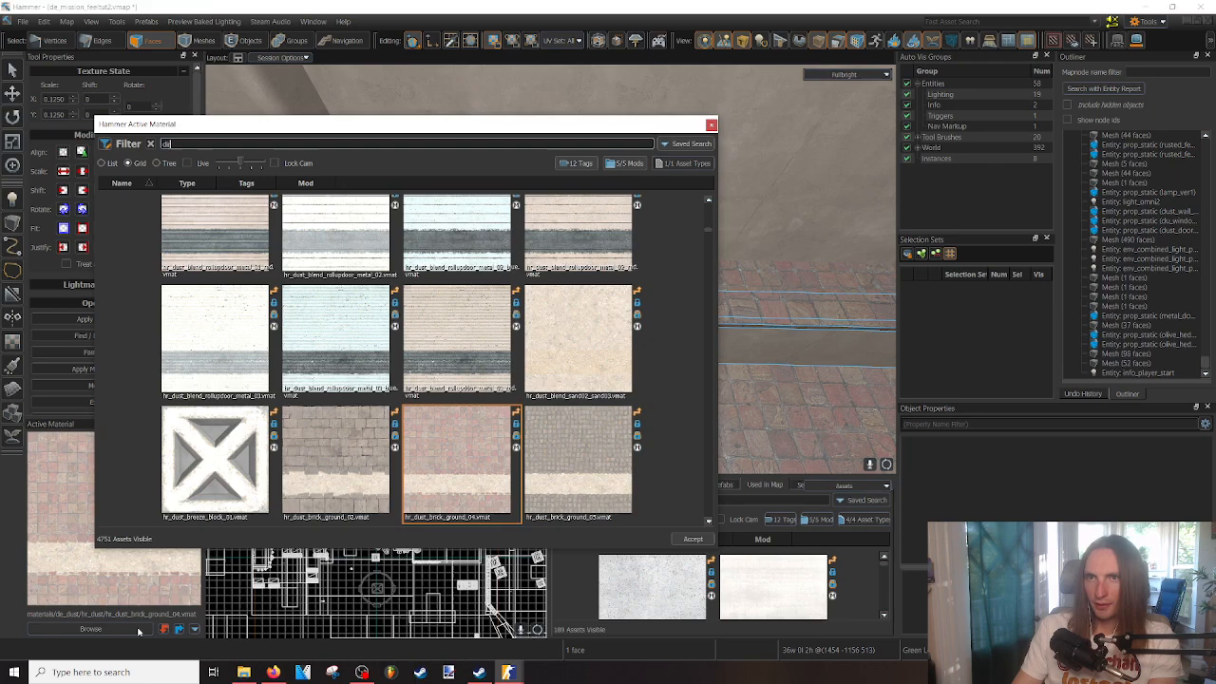
type("rt")
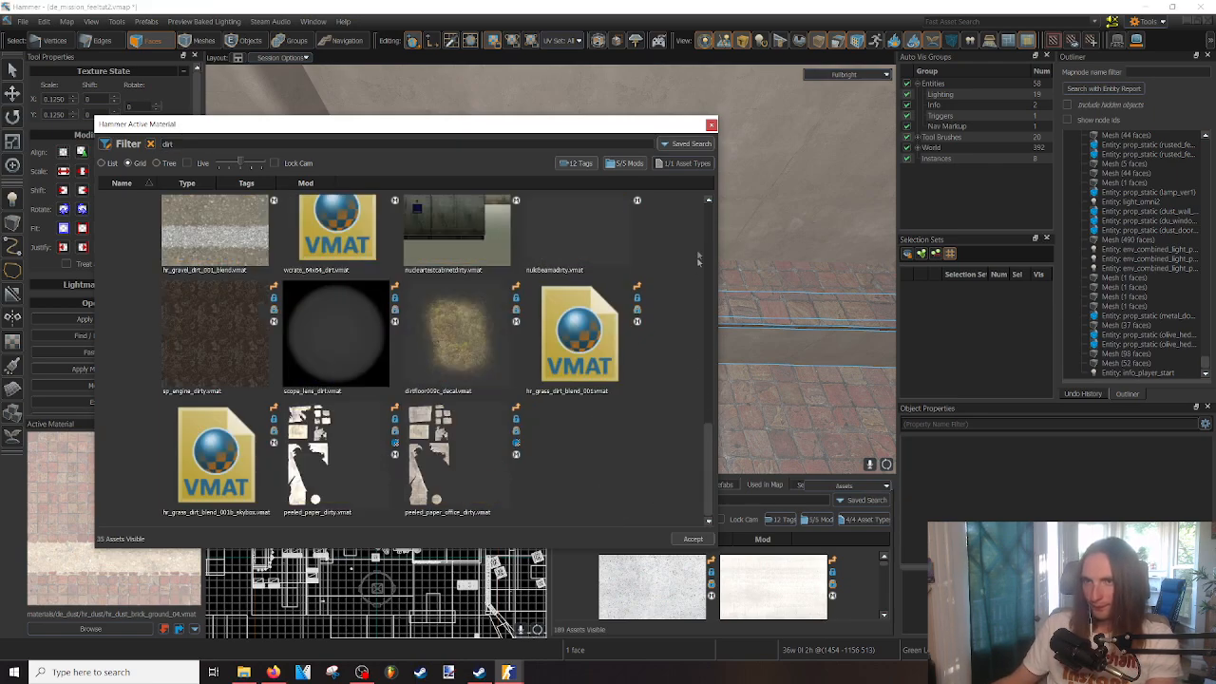
scroll(698, 260, "up", 6)
left_click(236, 275)
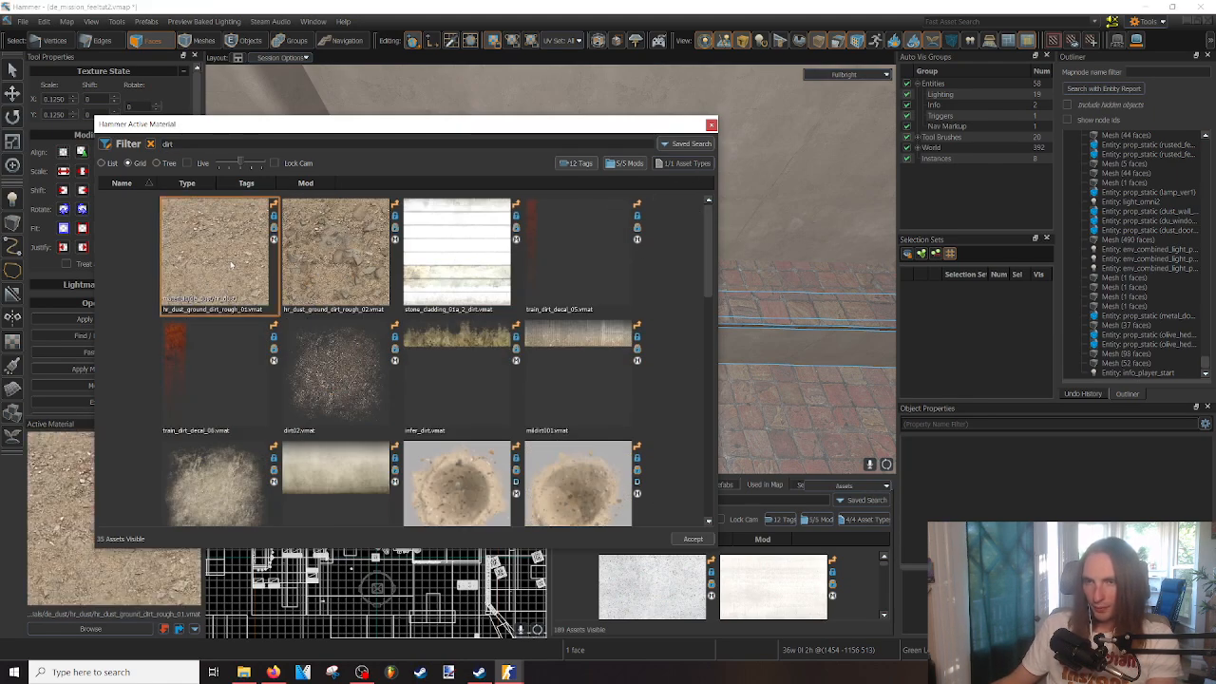
double_click(231, 265)
right_click_drag(231, 264, 314, 276)
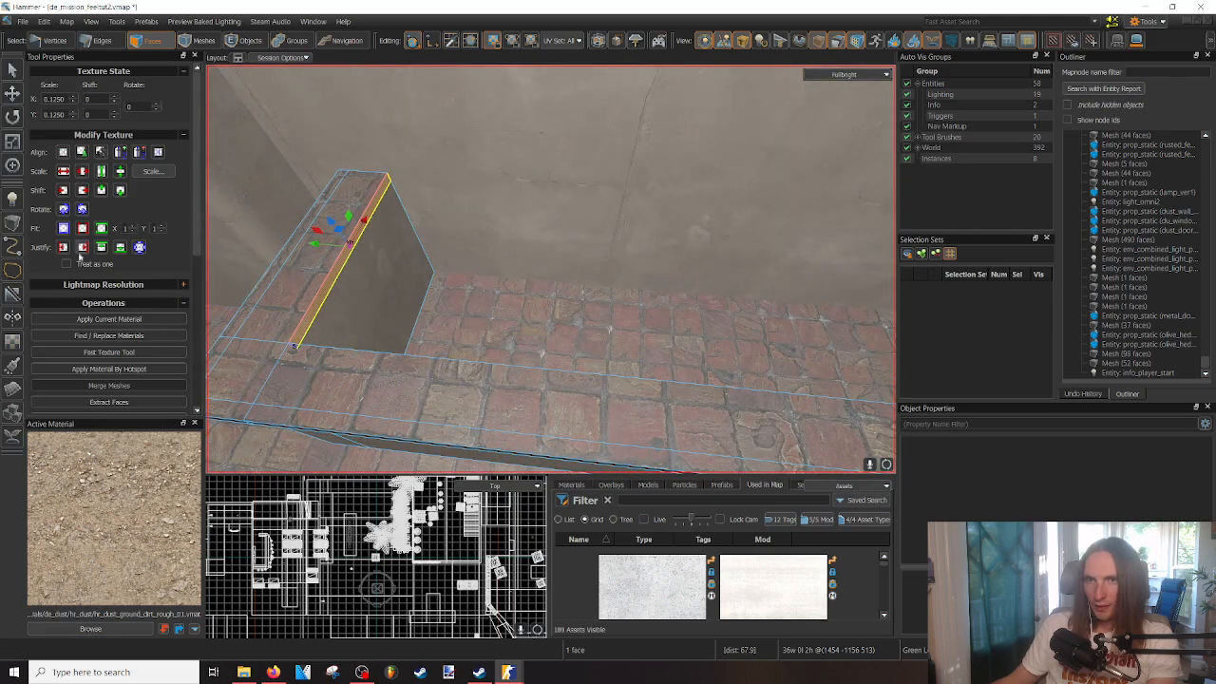
- Draw a block footprint 36 units wide and 52 units long on the ground between the low wall and the facade
left_click(13, 224)
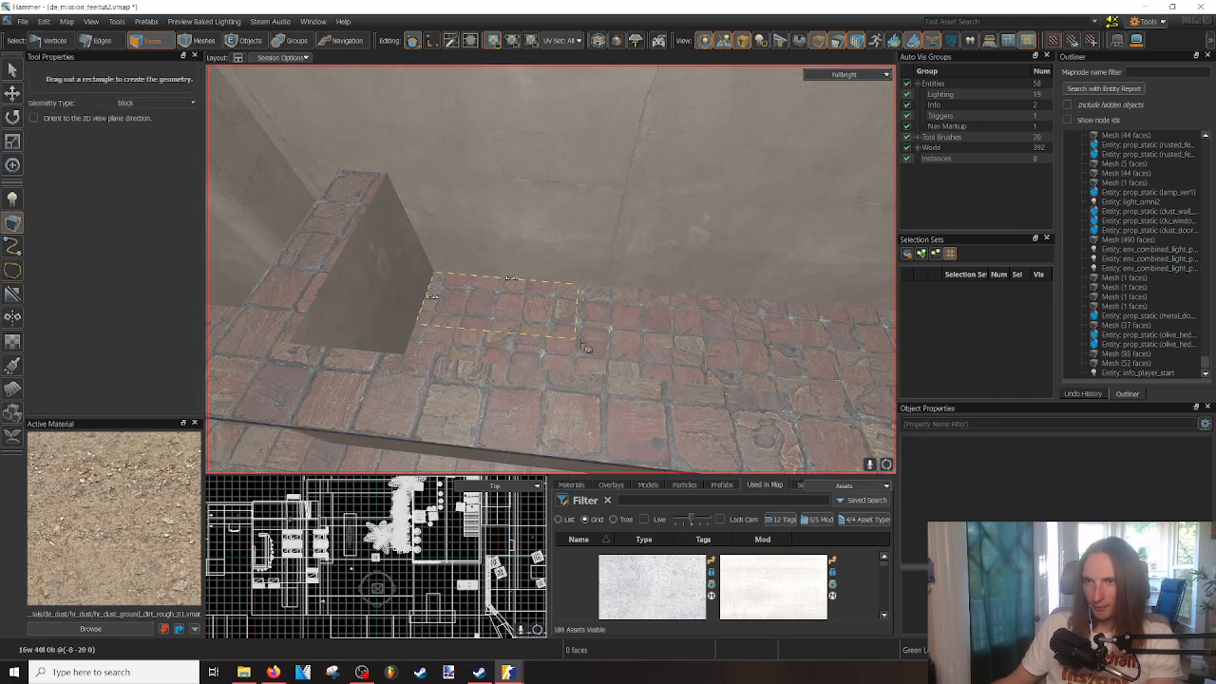
left_click_drag(578, 340, 625, 367)
right_click_drag(625, 368, 550, 269)
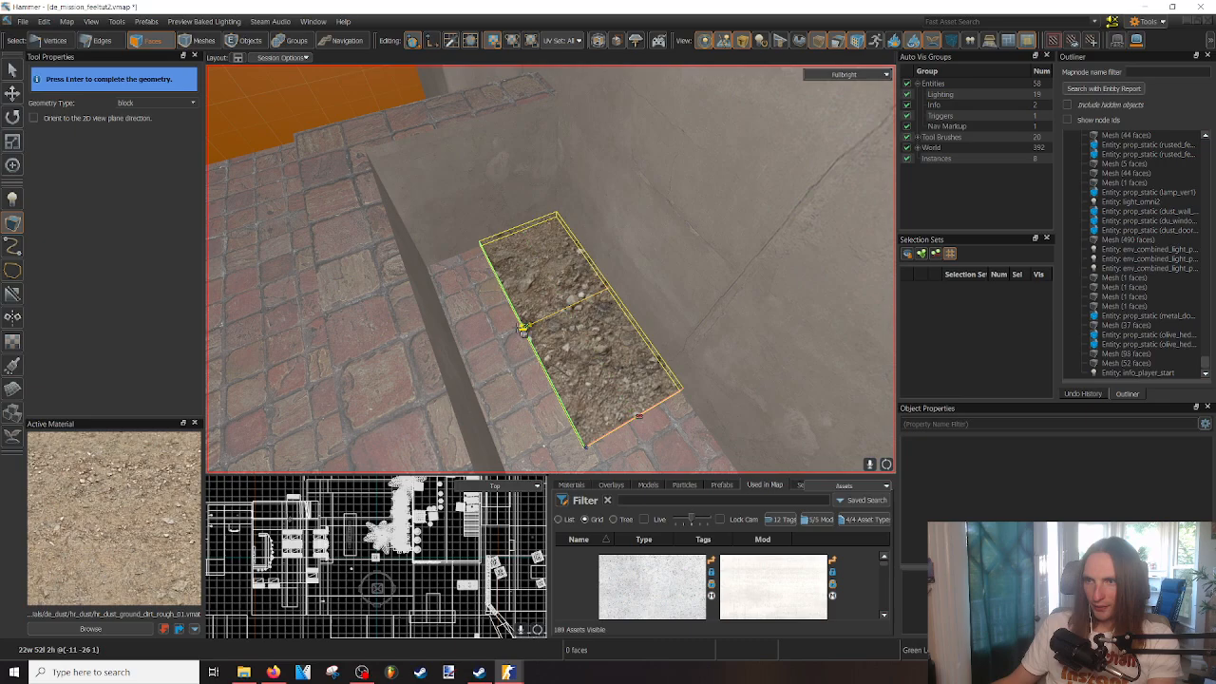
left_click_drag(524, 328, 461, 359)
right_click_drag(550, 356, 571, 317)
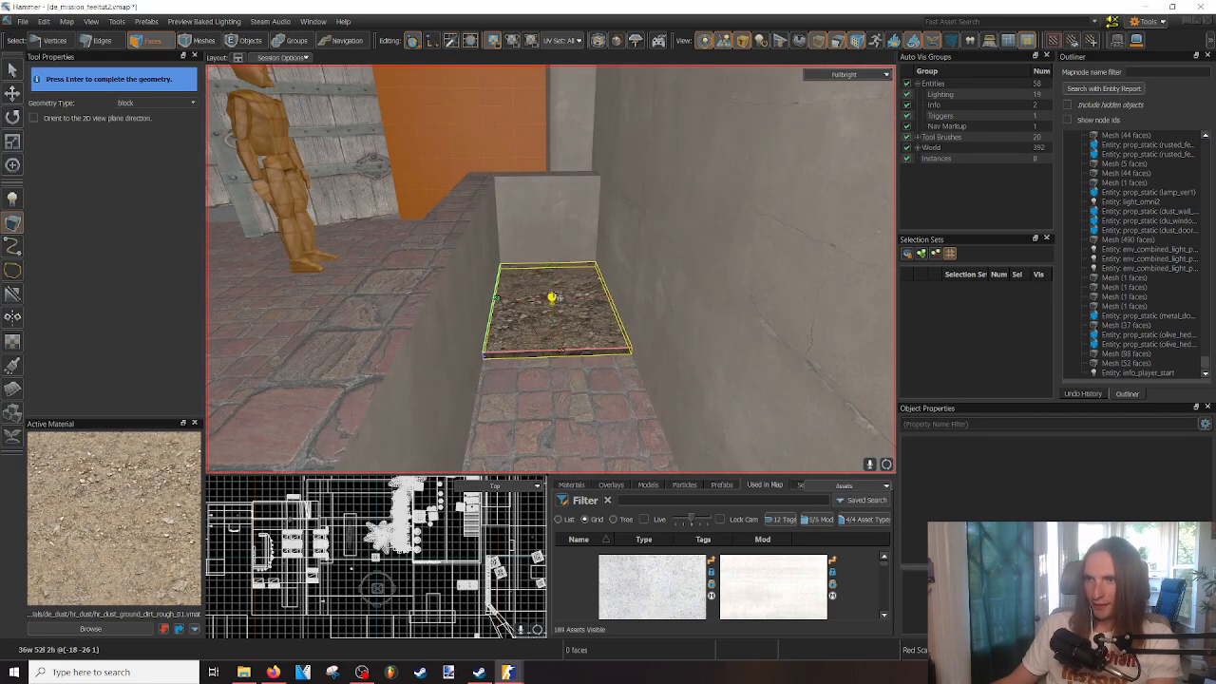
- Raise the dirt block to 28 units high and complete its geometry
left_click_drag(557, 297, 557, 223)
right_click_drag(553, 217, 552, 218)
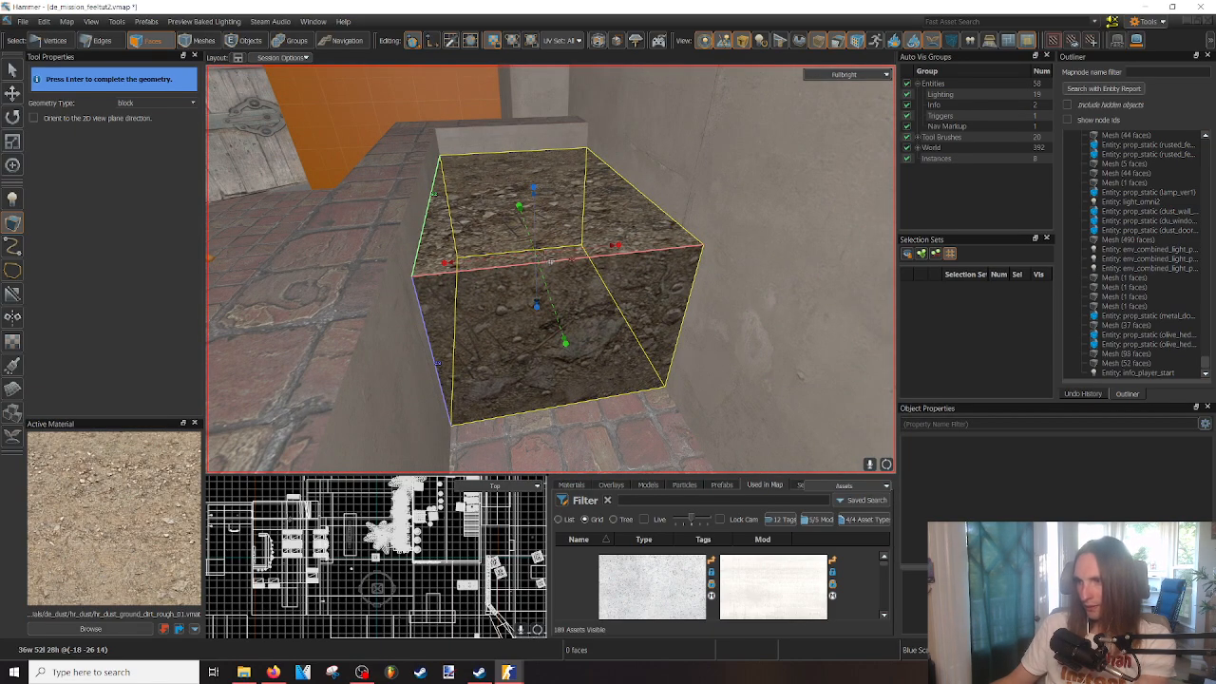
left_click_drag(537, 193, 535, 187)
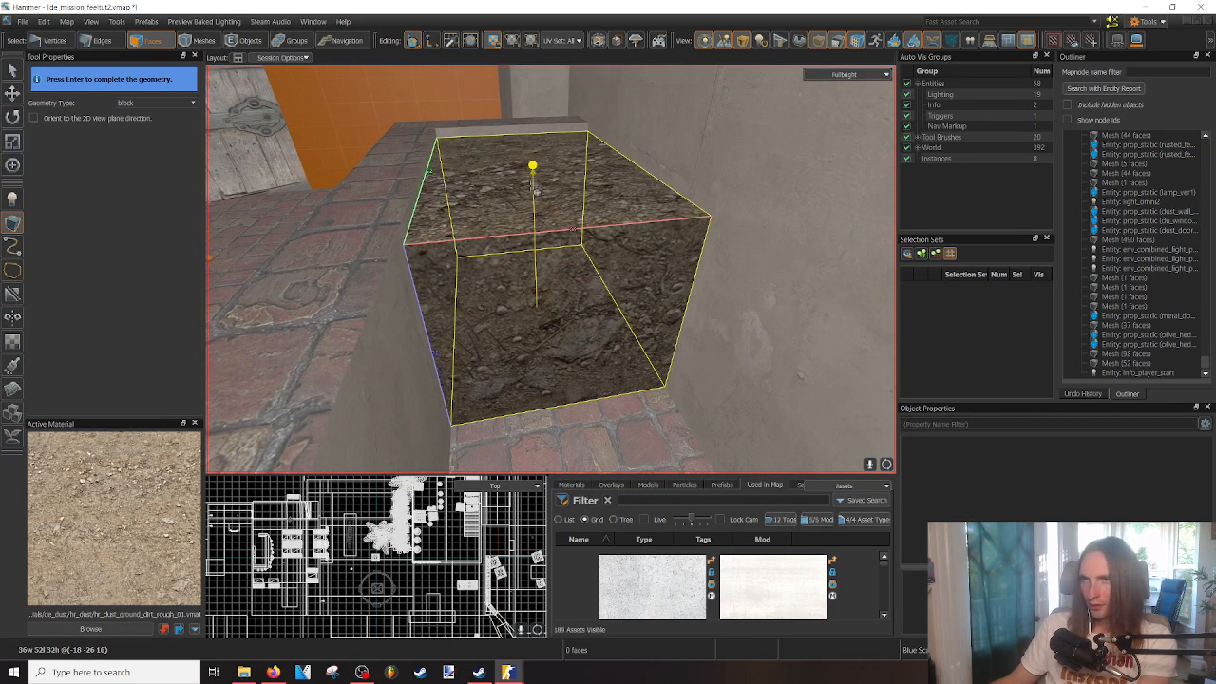
right_click_drag(535, 189, 534, 213)
key("Return")
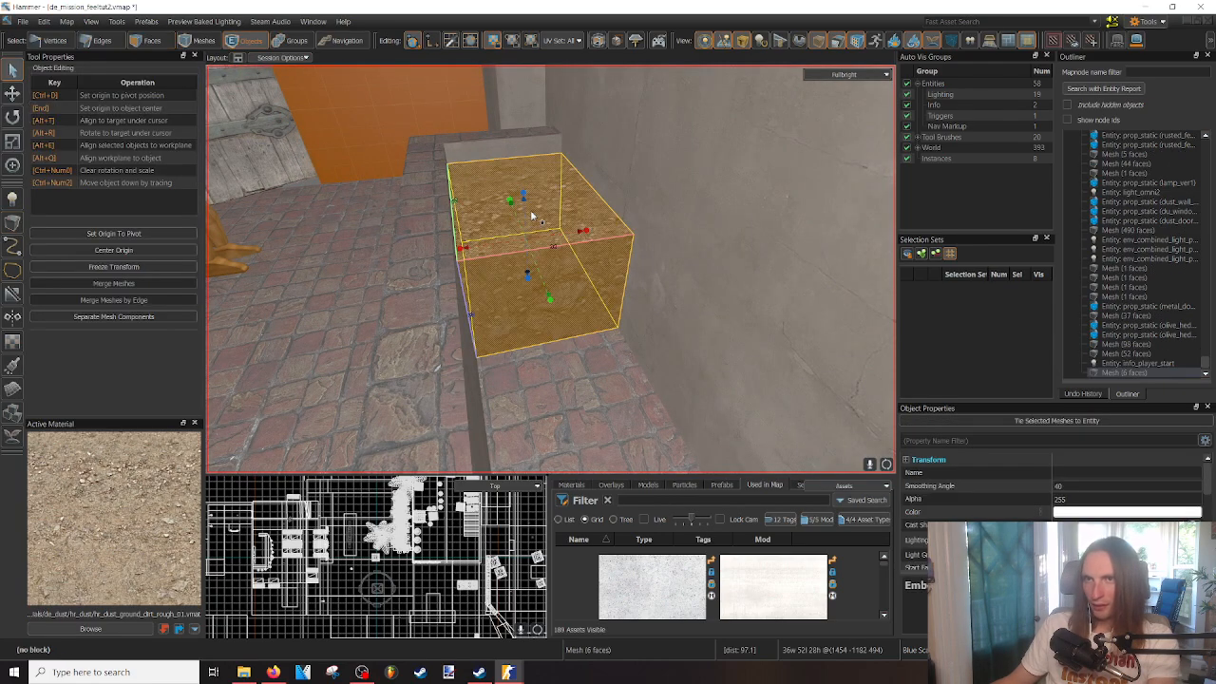
- Keep only the top face of the dirt block and delete all its other faces
key("3")
left_click(529, 206)
key("ctrl+i")
key("Delete")
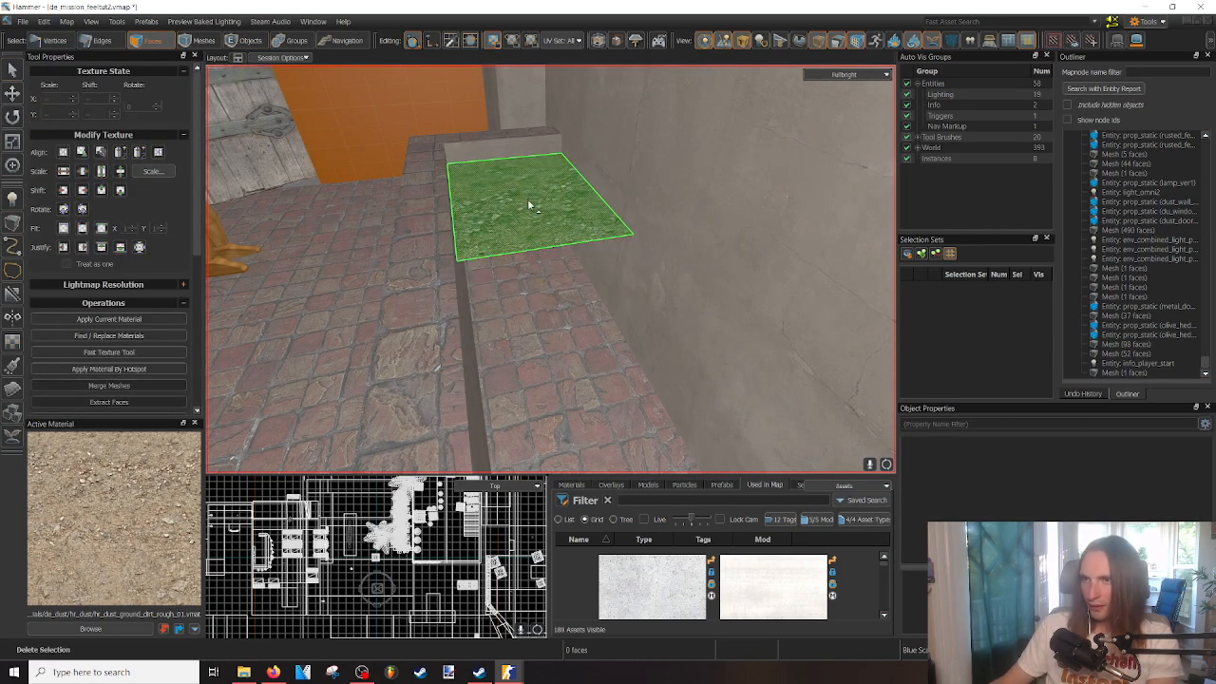
- Stretch the dirt face's open edge to the far end of the planter and extrude it about 4 units as a narrow strip
key("2")
left_click(549, 250)
right_click_drag(549, 250, 457, 273)
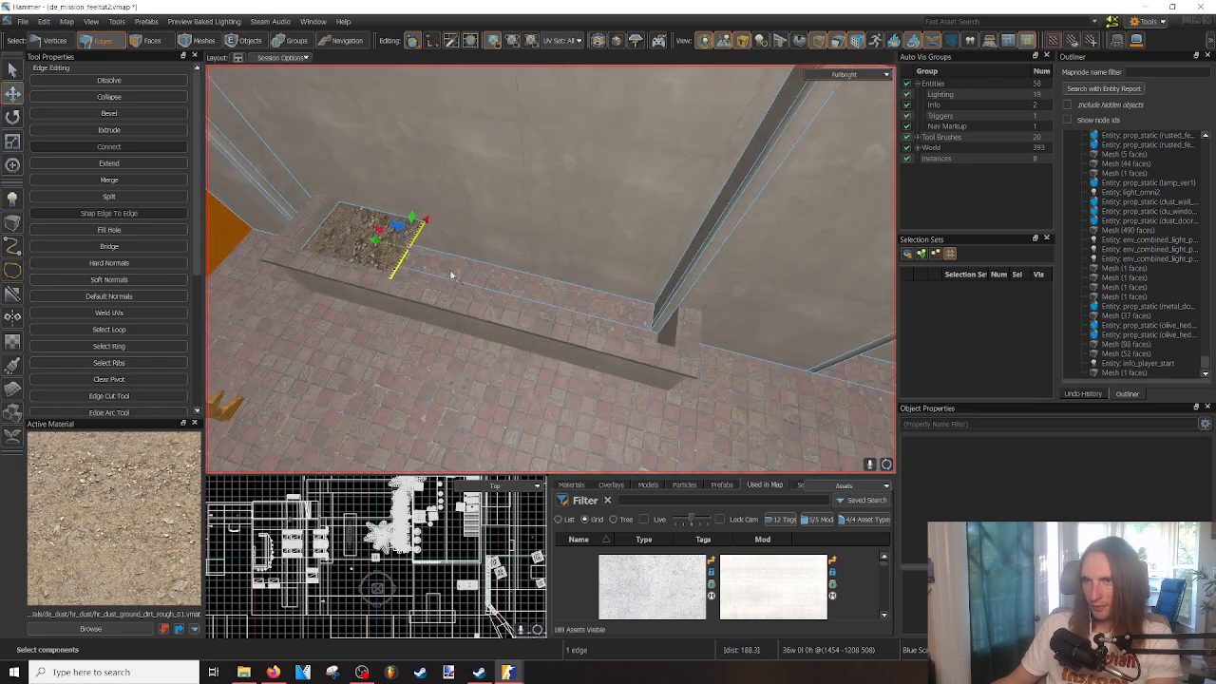
right_click_drag(665, 345, 745, 340)
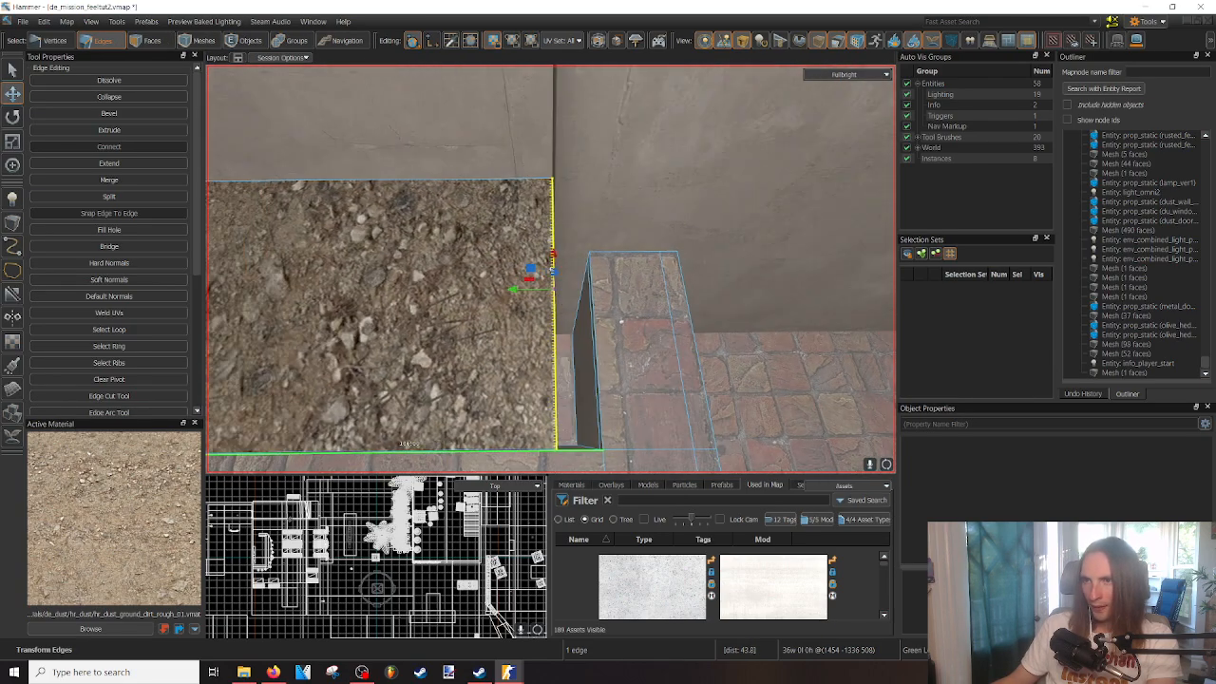
left_click_drag(586, 299, 587, 299, "shift")
right_click_drag(587, 299, 549, 269)
- Try to place a clip line across the narrow dirt strip where it meets the corner of the wall
key("3")
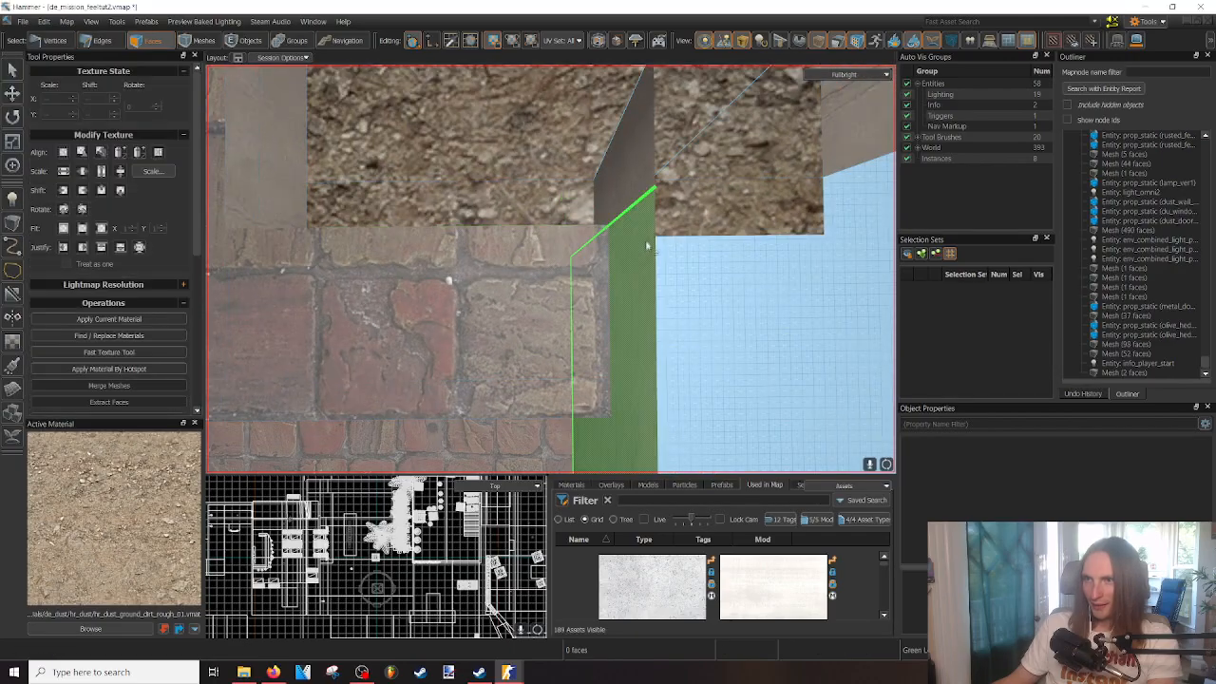
left_click(669, 219)
right_click_drag(669, 220, 550, 268)
left_click(13, 296)
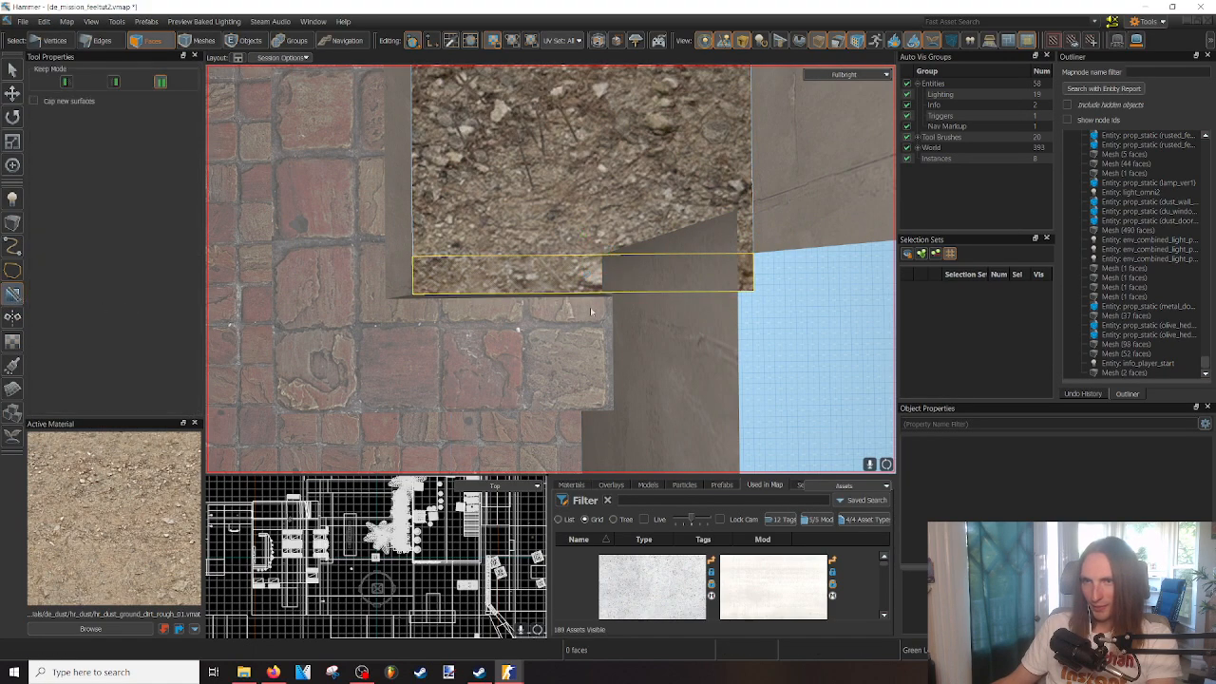
left_click_drag(604, 287, 601, 271)
key("d")
right_click(623, 281)
- Try the clip's one-sided keep modes on the dirt strip and apply the cut
left_click(114, 83)
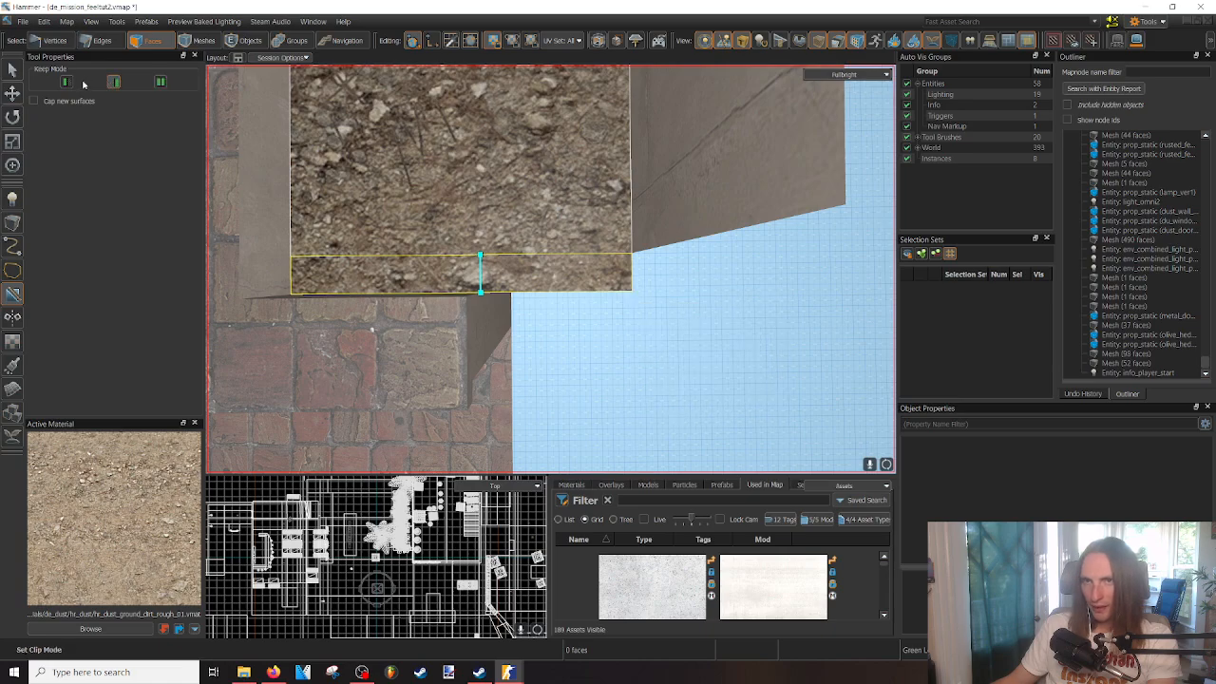
left_click(65, 83)
left_click(117, 82)
right_click_drag(551, 270, 505, 267)
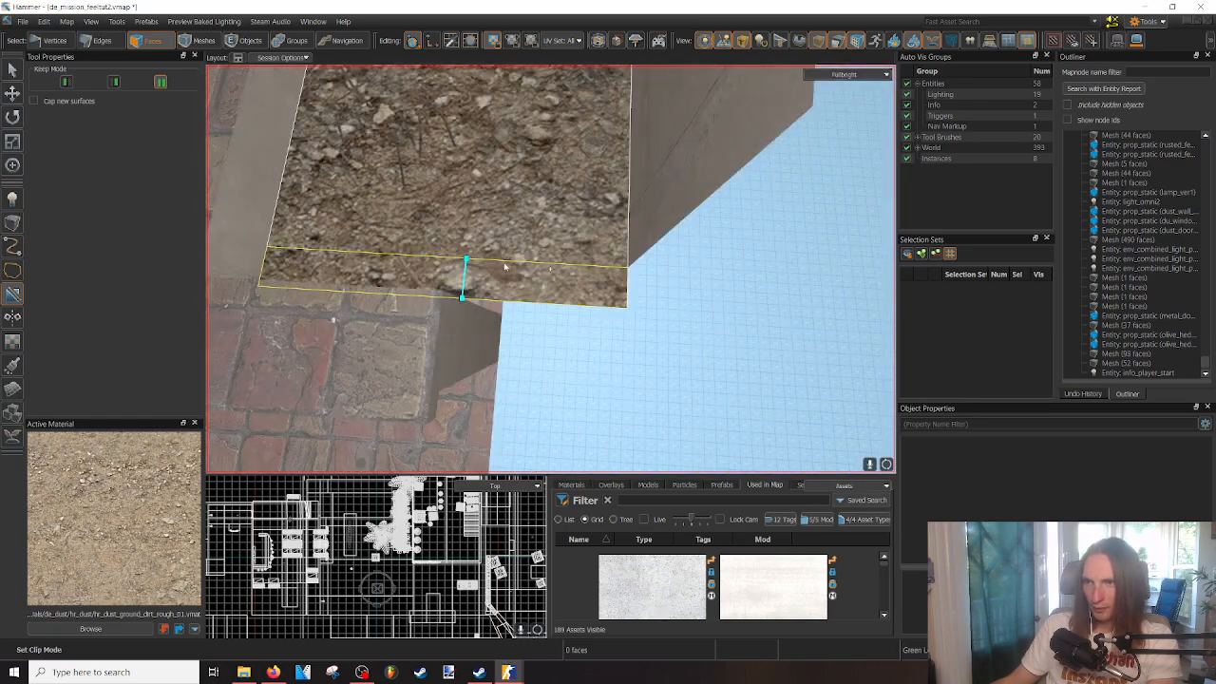
left_click(64, 83)
left_click(114, 83)
key("Return")
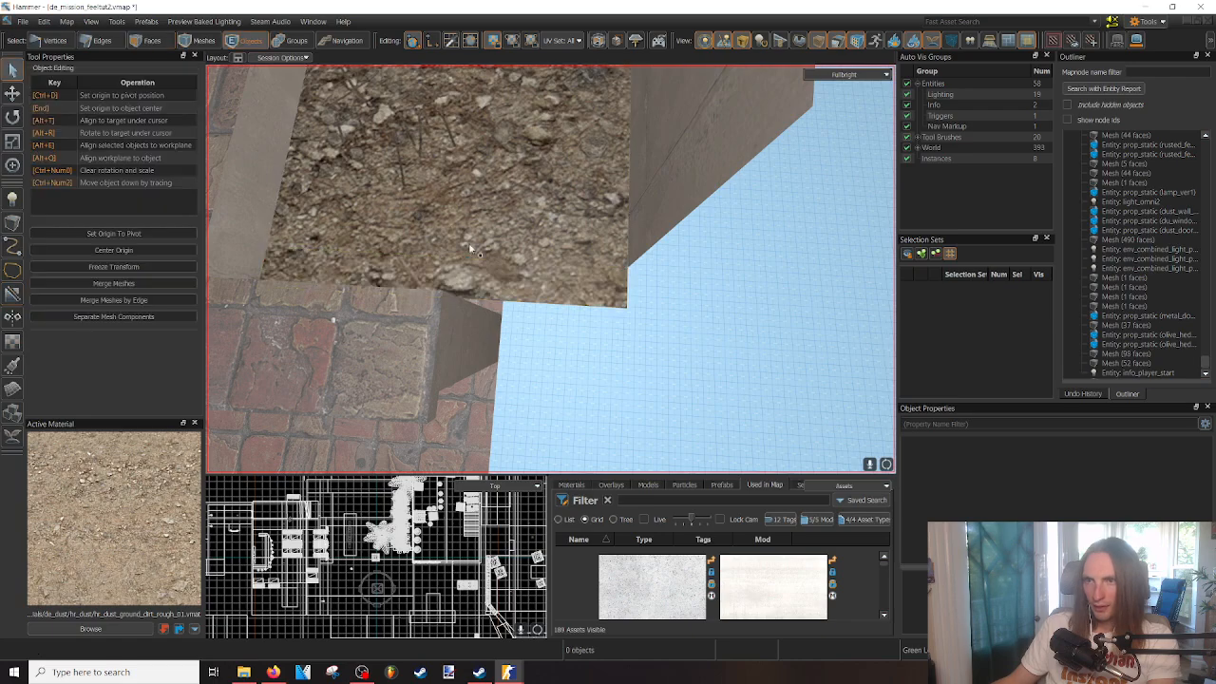
- Reselect the narrow dirt strip, clip across it at the wall corner and choose which side of the cut to keep
left_click(456, 278)
key("alt+n")
right_click_drag(456, 278, 456, 278)
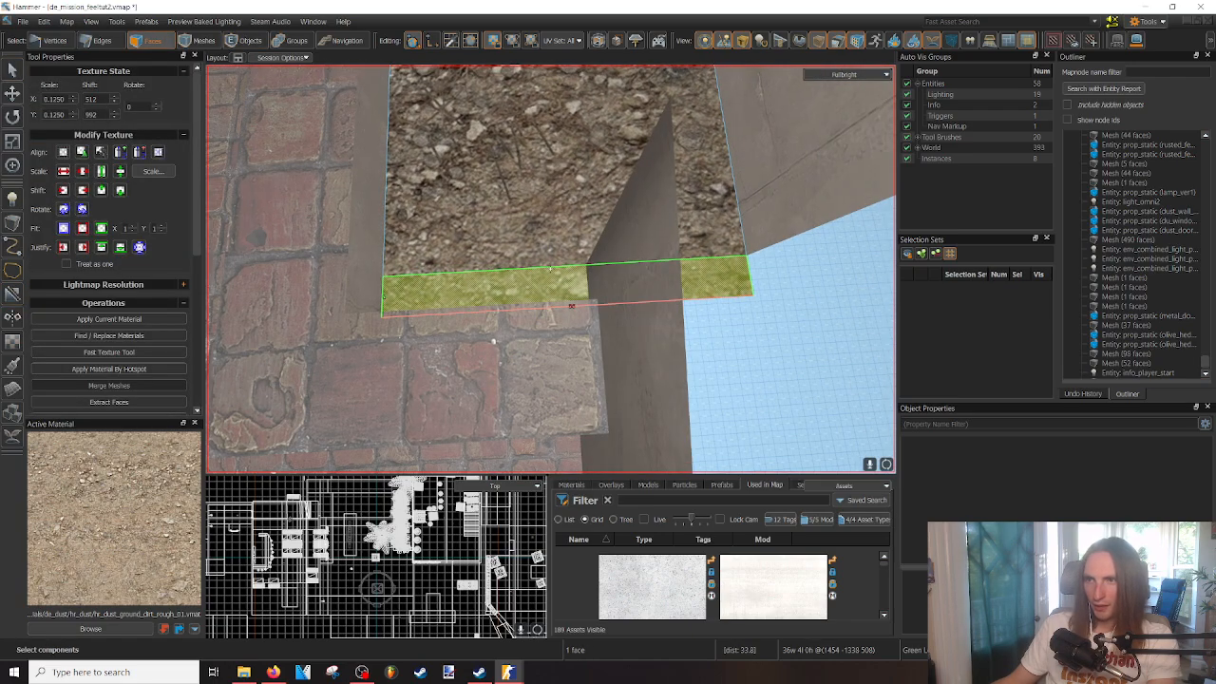
left_click(14, 299)
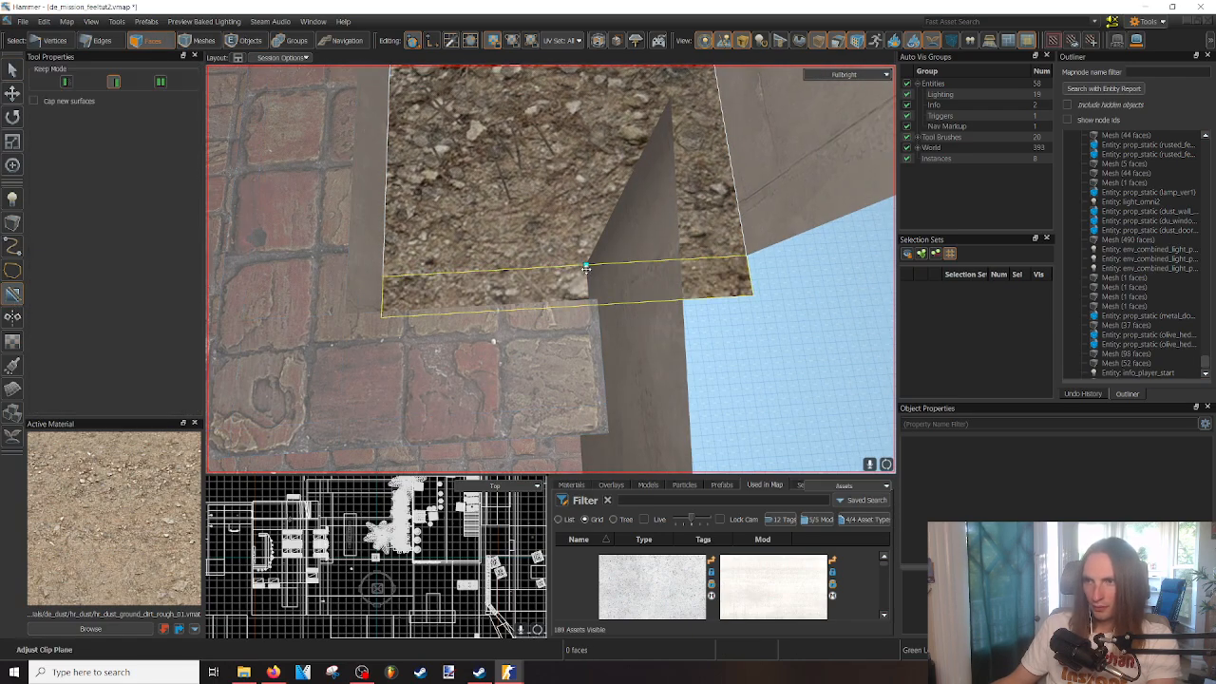
left_click_drag(586, 284, 589, 295)
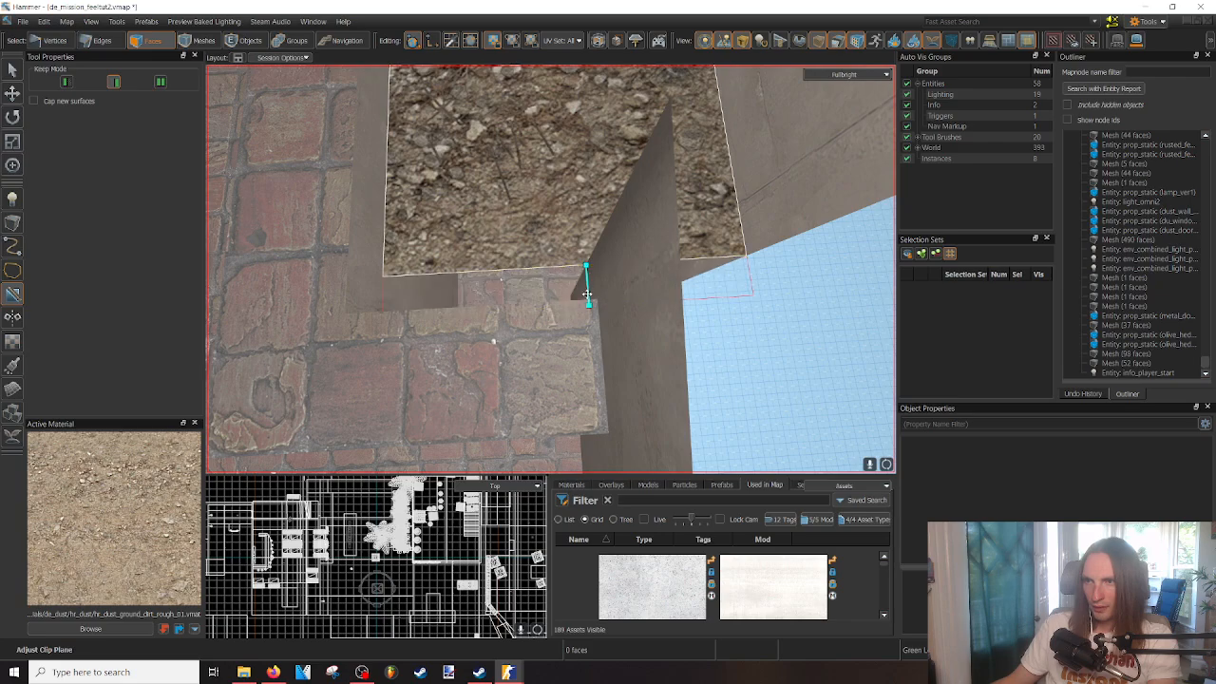
left_click(70, 84)
left_click(115, 83)
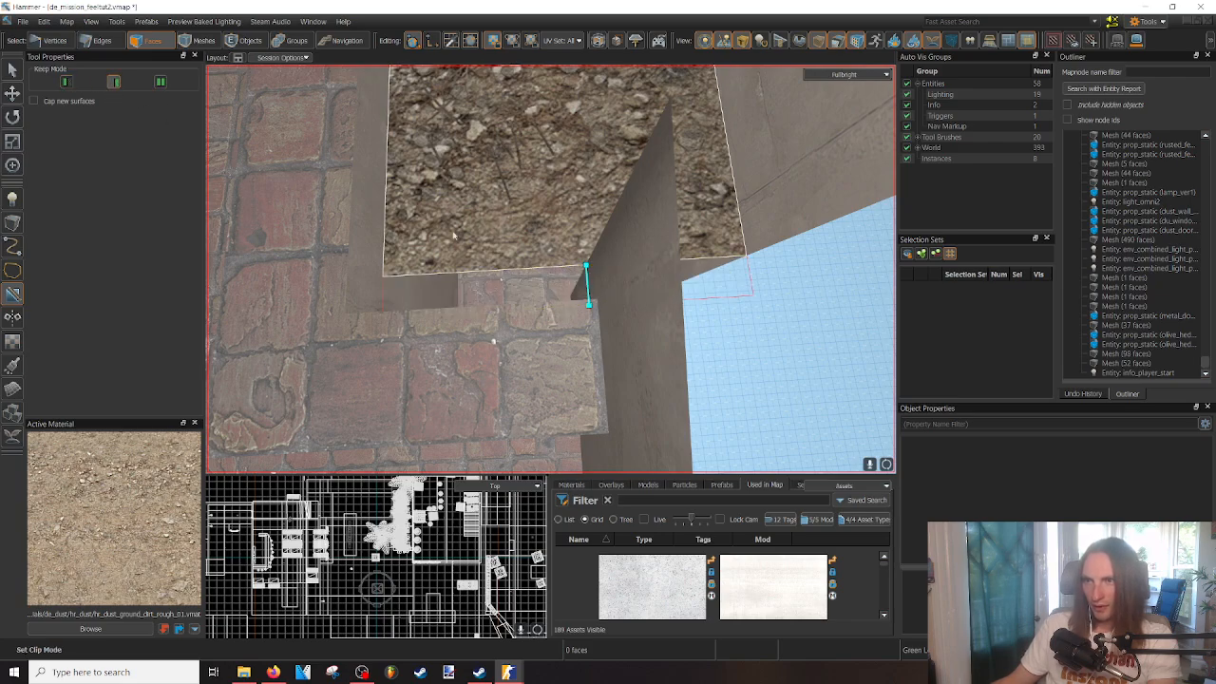
left_click(71, 83)
right_click_drag(591, 178, 591, 177)
left_click_drag(606, 177, 662, 166)
mouse_move(632, 184)
right_mouse_down()
mouse_move(549, 269)
mouse_move(632, 181)
right_mouse_up()
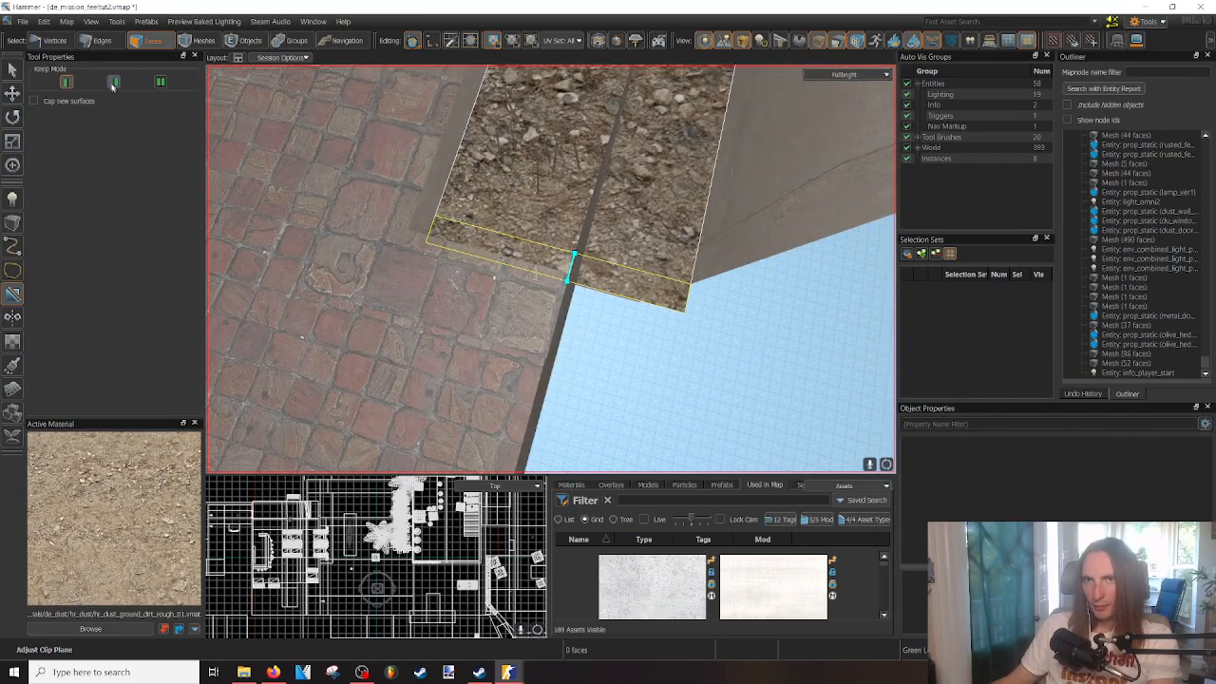
- Split the planter's dirt face with the Clipping tool, keeping both sides, and delete the surplus piece overlapping the wall
left_click(160, 83)
key("Return")
key("3")
right_click_drag(463, 243, 532, 247)
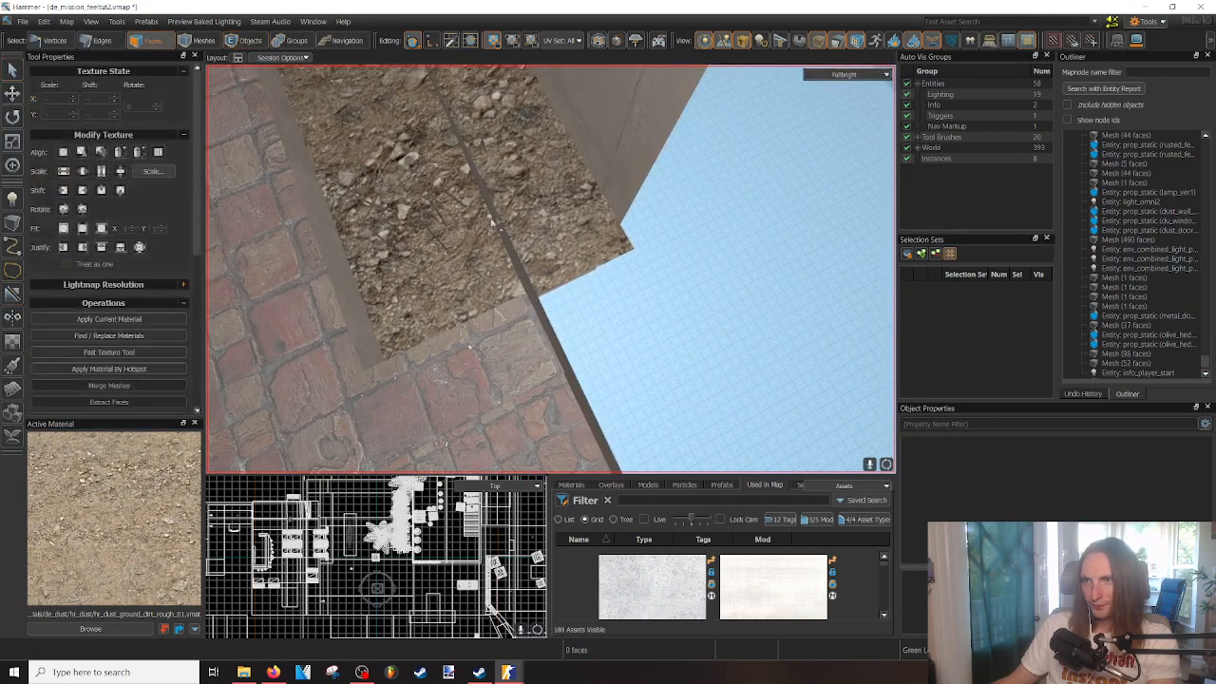
left_click(461, 243)
left_click(488, 292)
right_click_drag(488, 296, 427, 277)
key("Delete")
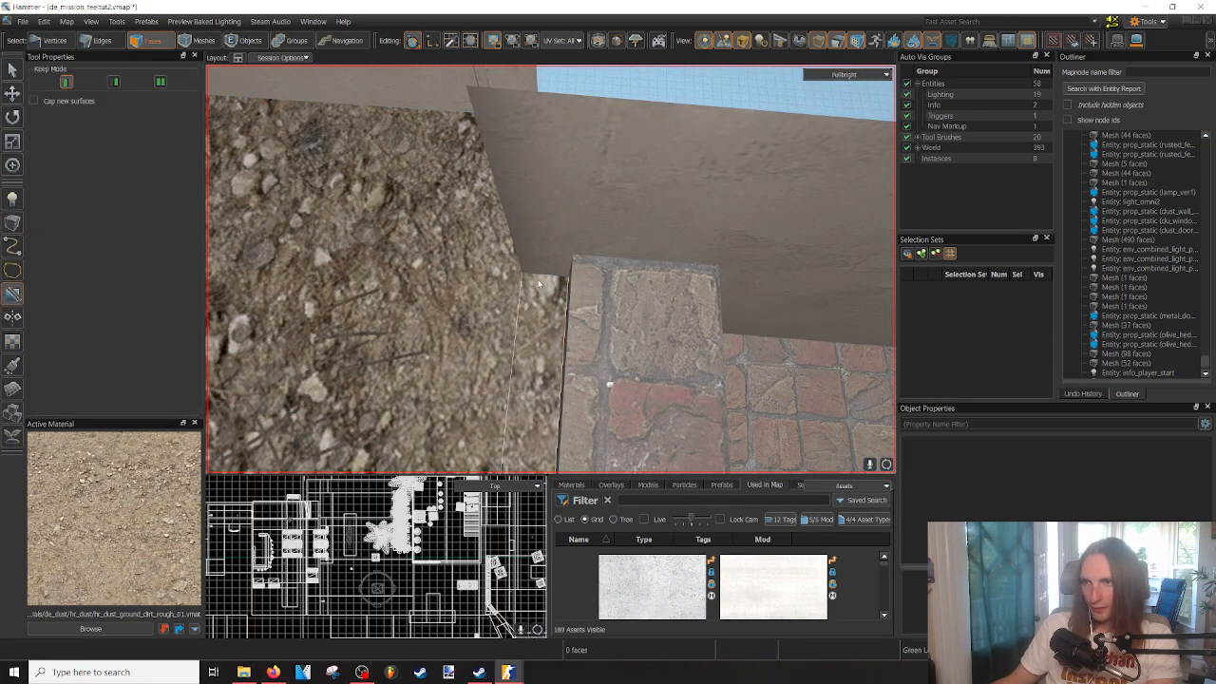
- Clip the dirt strip at the planter's other end and combine the remaining strip with the main dirt face
right_click_drag(553, 276, 545, 266)
key("Return")
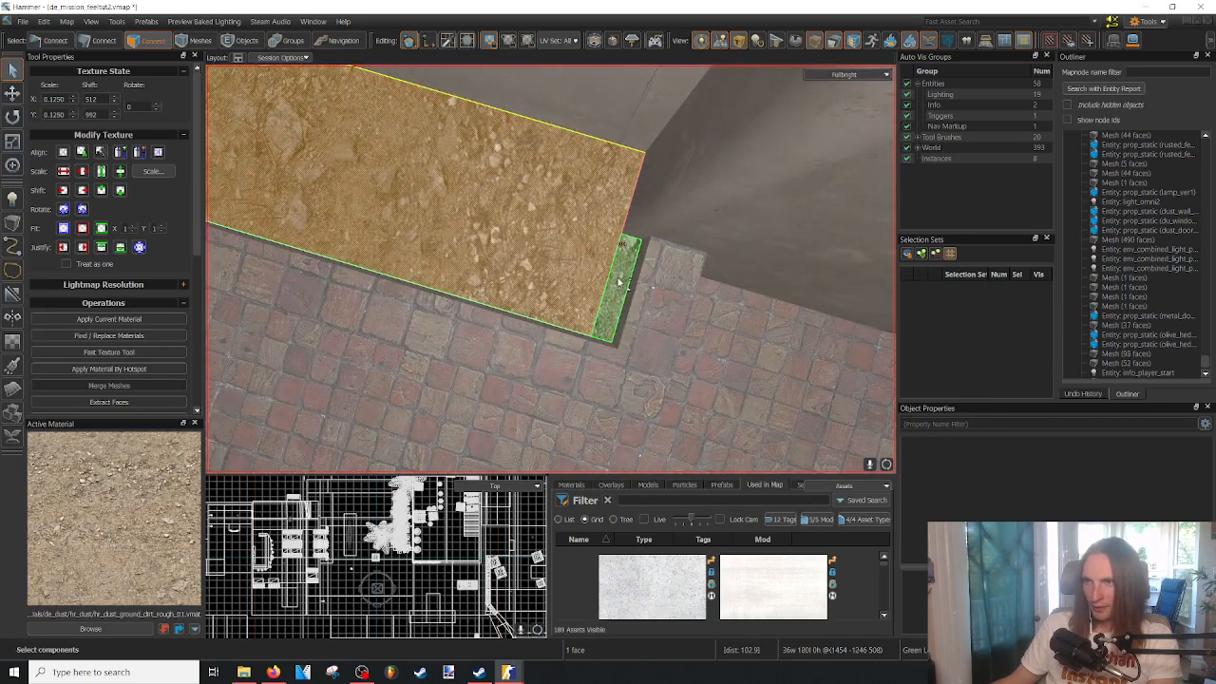
right_click(623, 284)
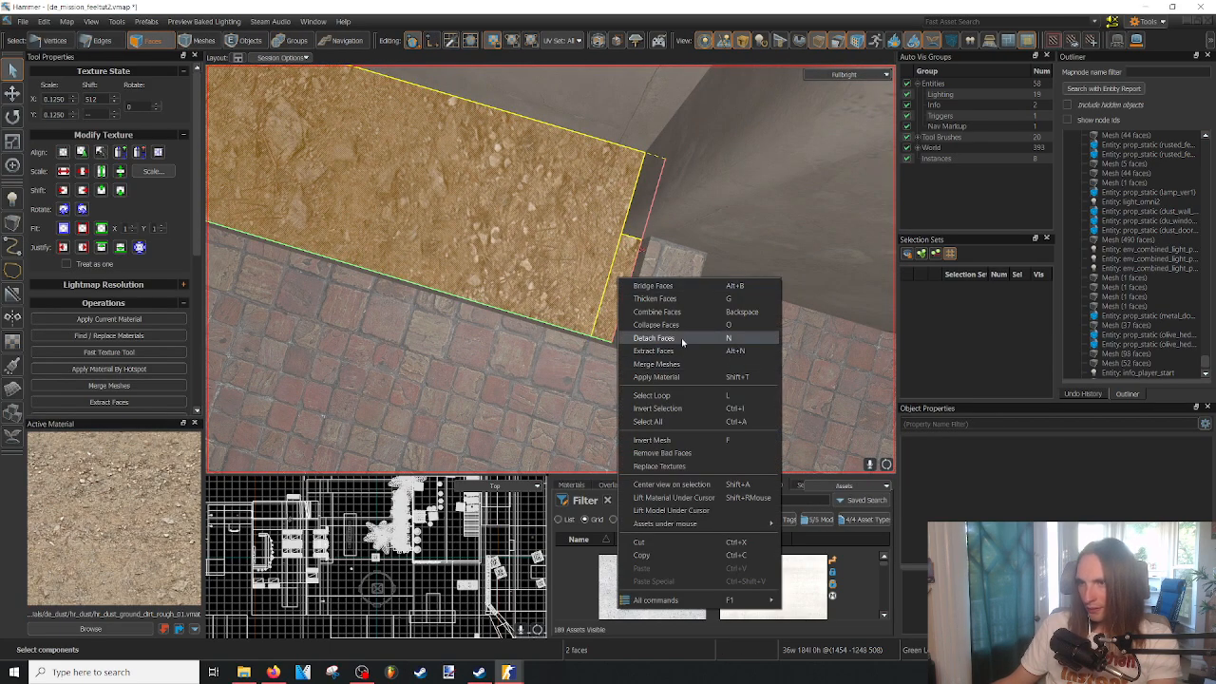
left_click(681, 314)
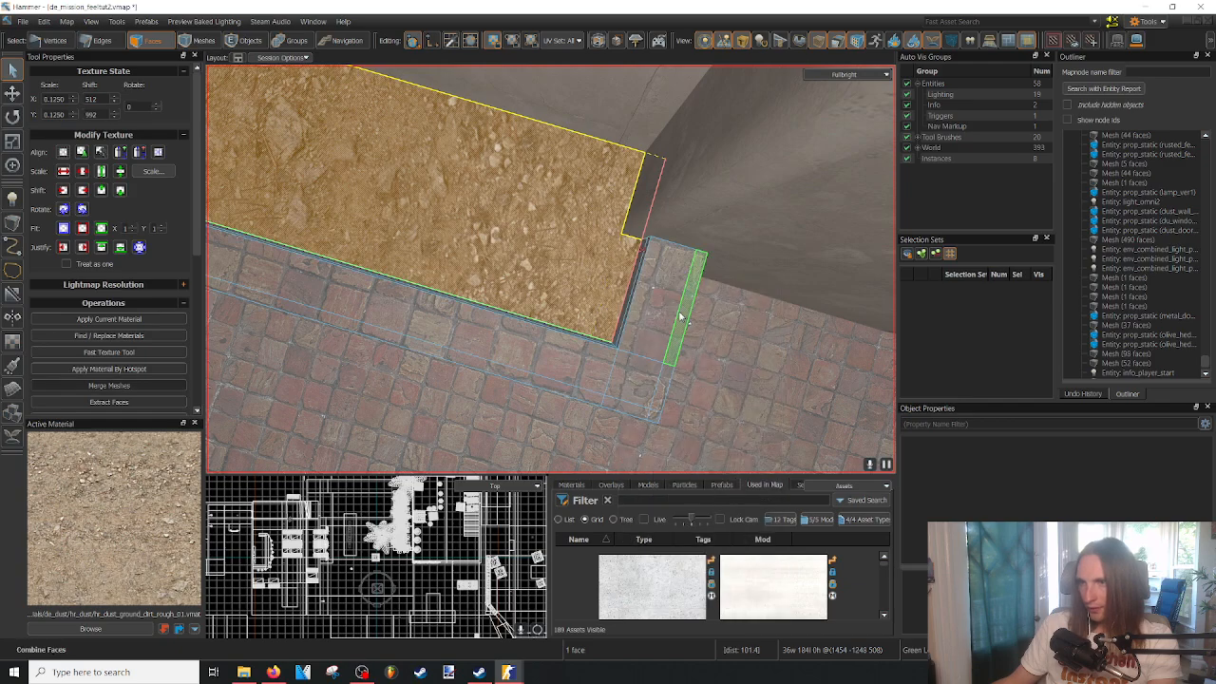
- Examine the finished planter and the wall and floor area around it
mouse_move(550, 270)
right_mouse_down()
mouse_move(611, 300)
mouse_move(550, 270)
right_mouse_up()
left_click(625, 367)
right_click_drag(624, 367, 550, 270)
left_click(627, 368)
key("F6")
mouse_move(626, 363)
right_mouse_down()
mouse_move(550, 270)
mouse_move(617, 364)
right_mouse_up()
mouse_move(550, 269)
right_mouse_down()
mouse_move(587, 368)
mouse_move(550, 269)
mouse_move(596, 339)
mouse_move(550, 269)
mouse_move(597, 339)
mouse_move(550, 269)
mouse_move(518, 274)
mouse_move(550, 268)
right_mouse_up()
left_click(586, 368)
right_click_drag(690, 280, 550, 269)
- Lift the wall's hpe_plaster_tan_wall material and create a 32 × 12 × 4 block on the floor beside the wall
right_click(462, 340, "shift")
right_click_drag(463, 344, 550, 269)
left_click(14, 225)
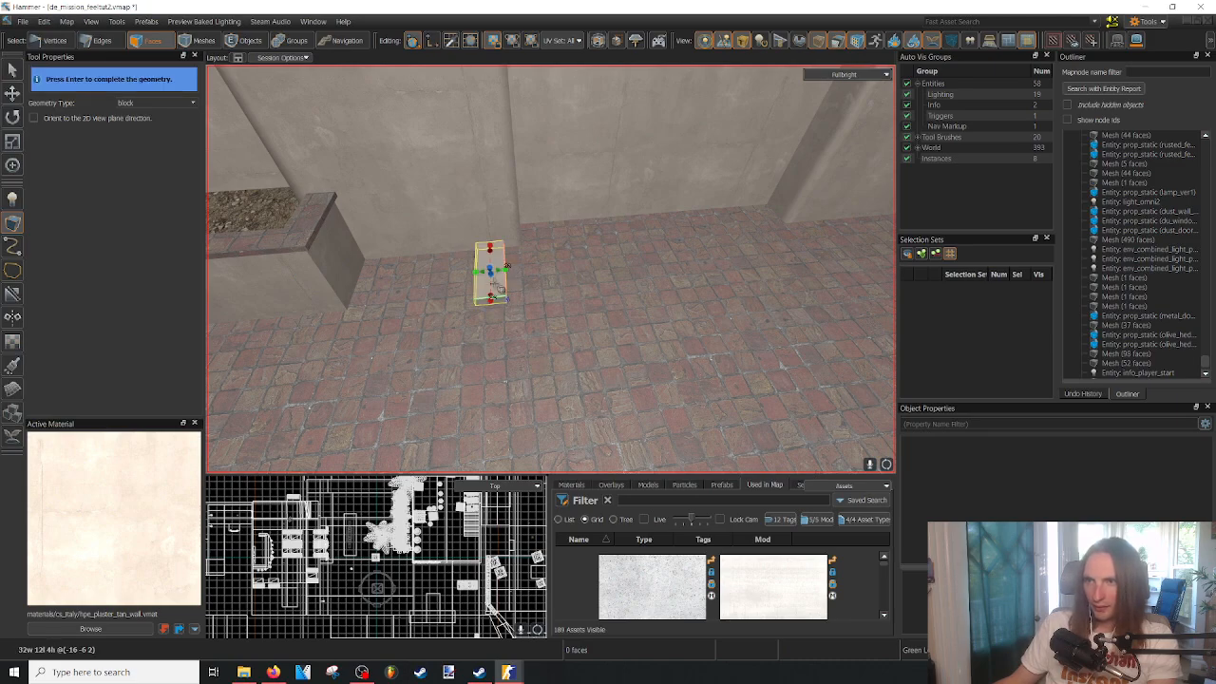
key("Return")
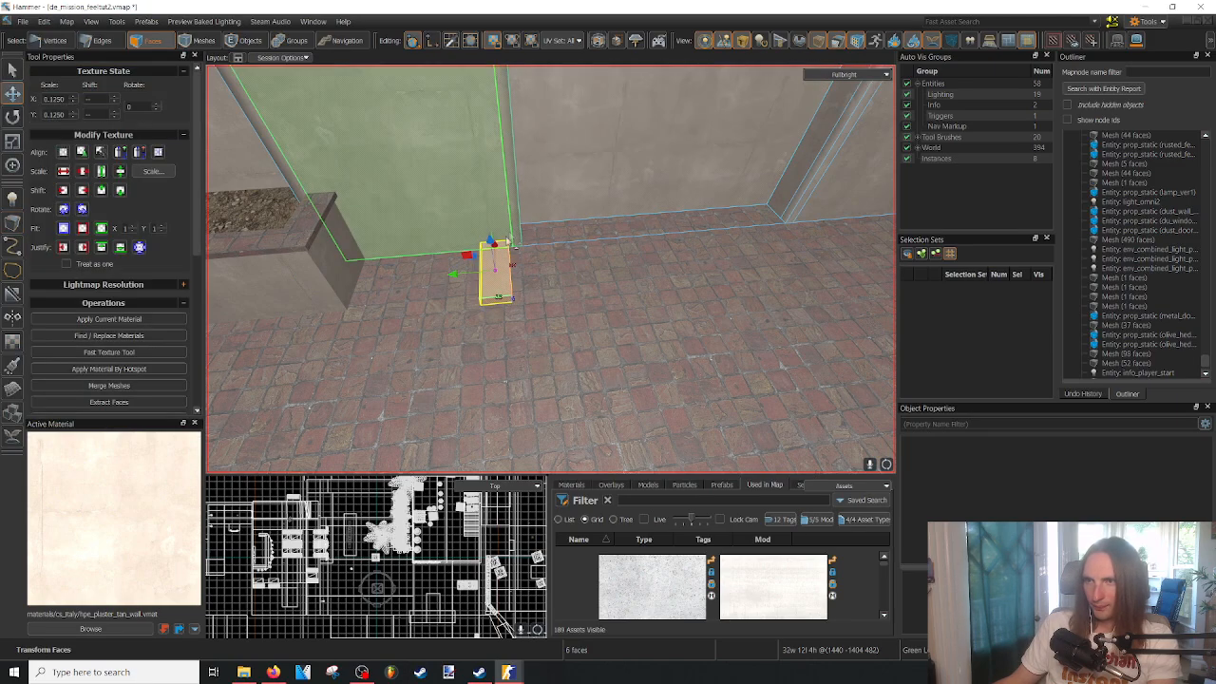
right_click_drag(511, 263, 528, 251)
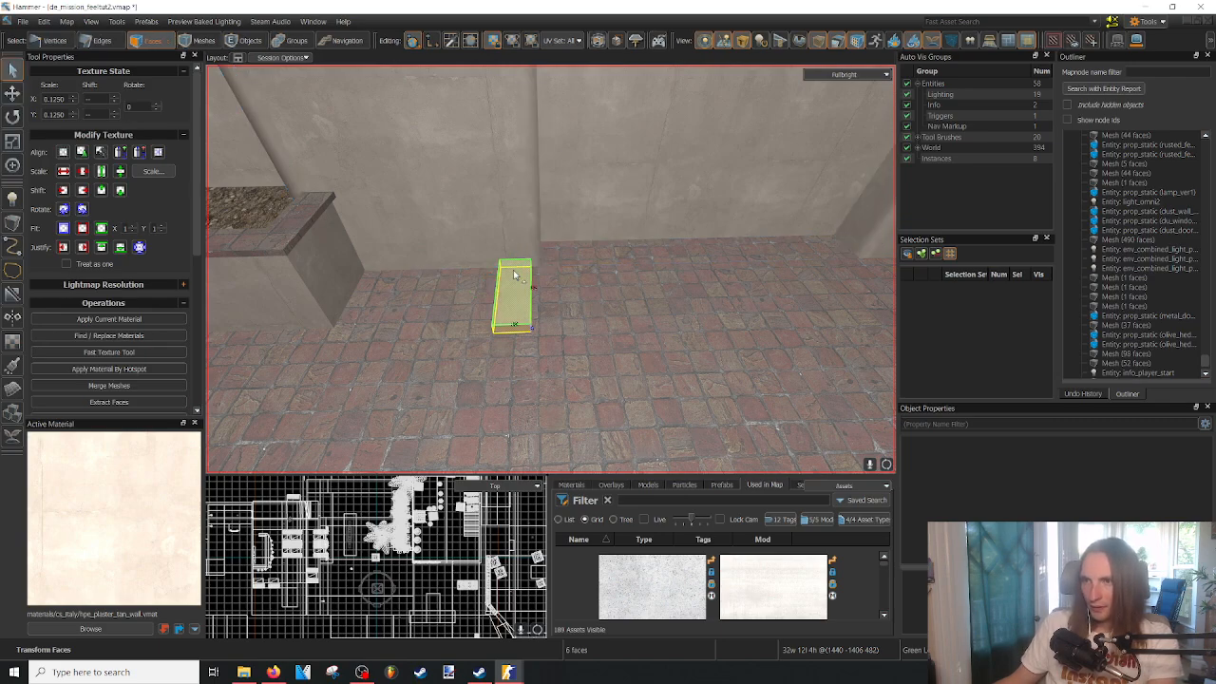
- Resize the new block to 32 units wide, 8 deep and 32 high
key("5")
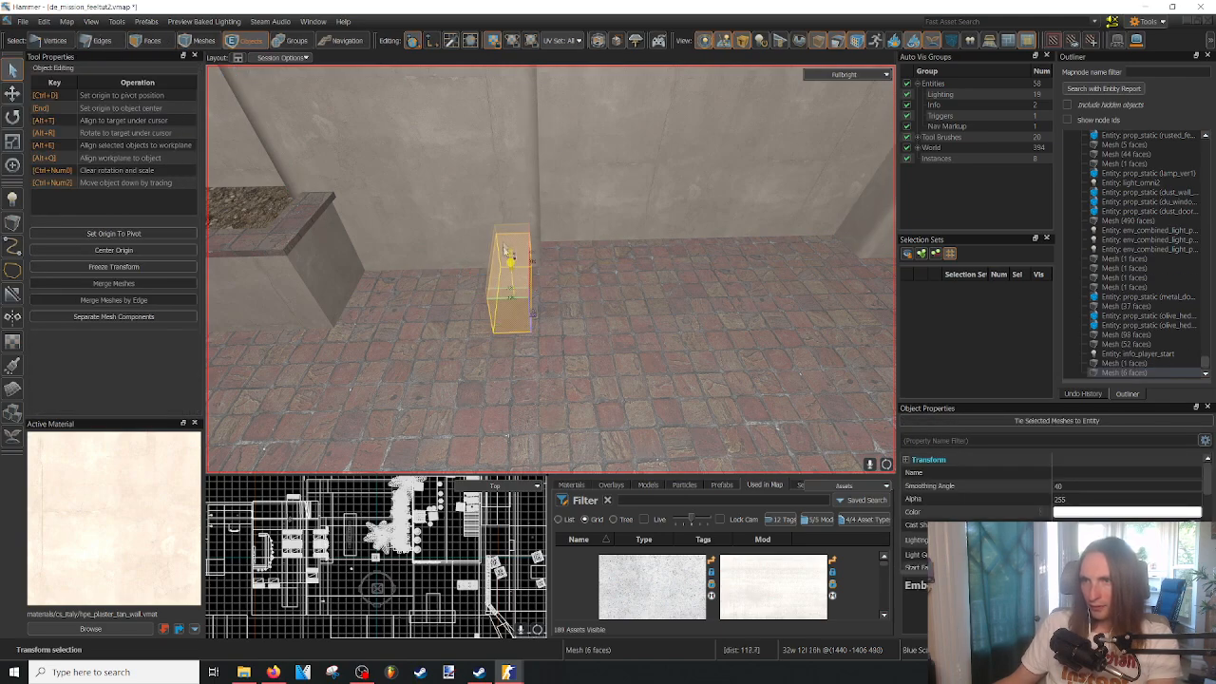
key("d")
right_click_drag(505, 221, 380, 181)
key("w")
mouse_move(589, 253)
right_mouse_down()
mouse_move(551, 249)
mouse_move(570, 309)
mouse_move(589, 254)
right_mouse_up()
key("s")
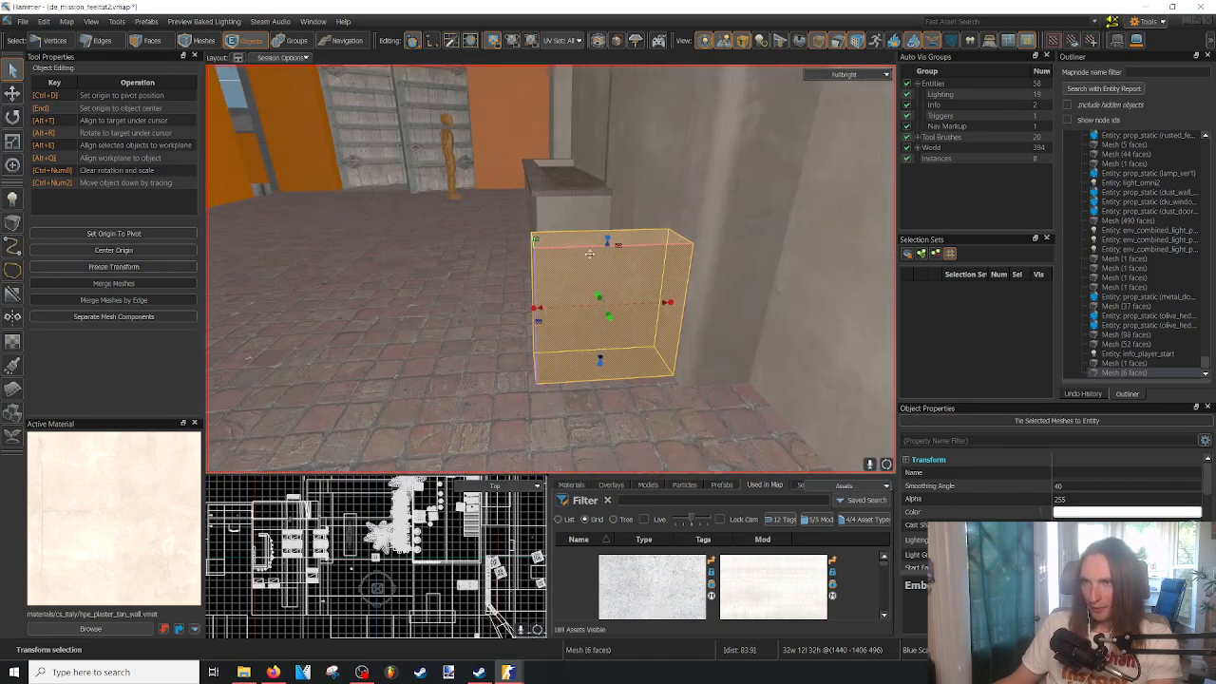
key("d")
right_click_drag(539, 313, 665, 323)
key("w")
key("s")
key("a")
key("w")
key("s")
- Delete the block's bottom face and the end face against the wall
right_click_drag(550, 268, 513, 133)
key("w")
key("d")
key("w")
key("w")
key("3")
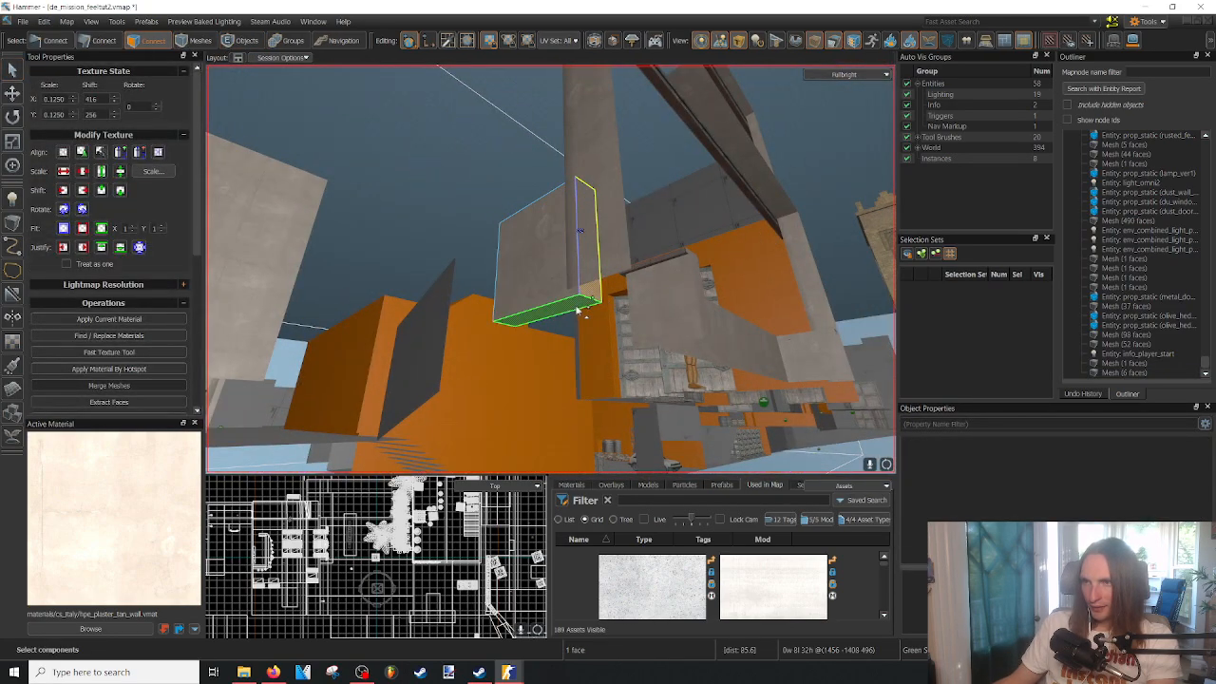
key("w")
right_click_drag(575, 312, 570, 418)
key("2")
key("d")
right_click_drag(550, 269, 542, 233)
- Adjust the block's free end face and extrude it outward to form an 8-unit corner section
key("3")
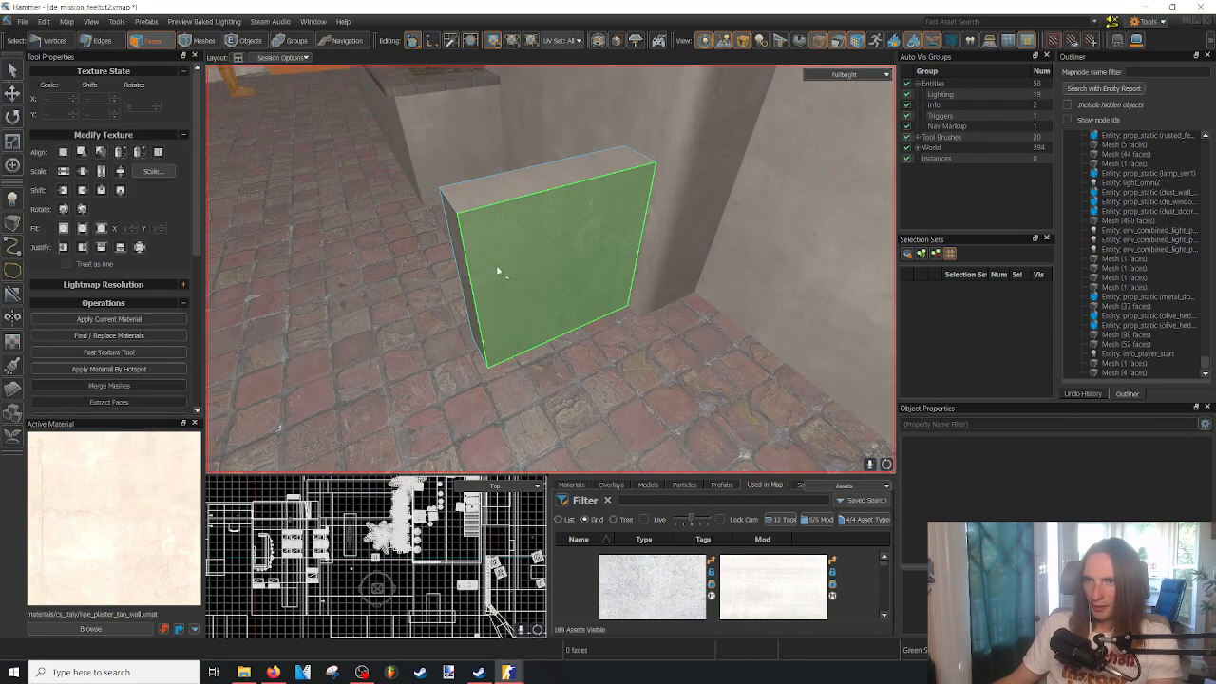
left_click_drag(486, 291, 487, 290)
right_click_drag(487, 289, 445, 291)
left_click_drag(518, 287, 516, 285, "shift")
right_click_drag(516, 285, 550, 268)
key("w")
key("s")
key("a")
key("w")
key("s")
key("d")
- Extrude the corner section's side face parallel to the wall to form the new planter's long front, and adjust its end
left_click(451, 290)
key("s")
right_click_drag(451, 290, 550, 269)
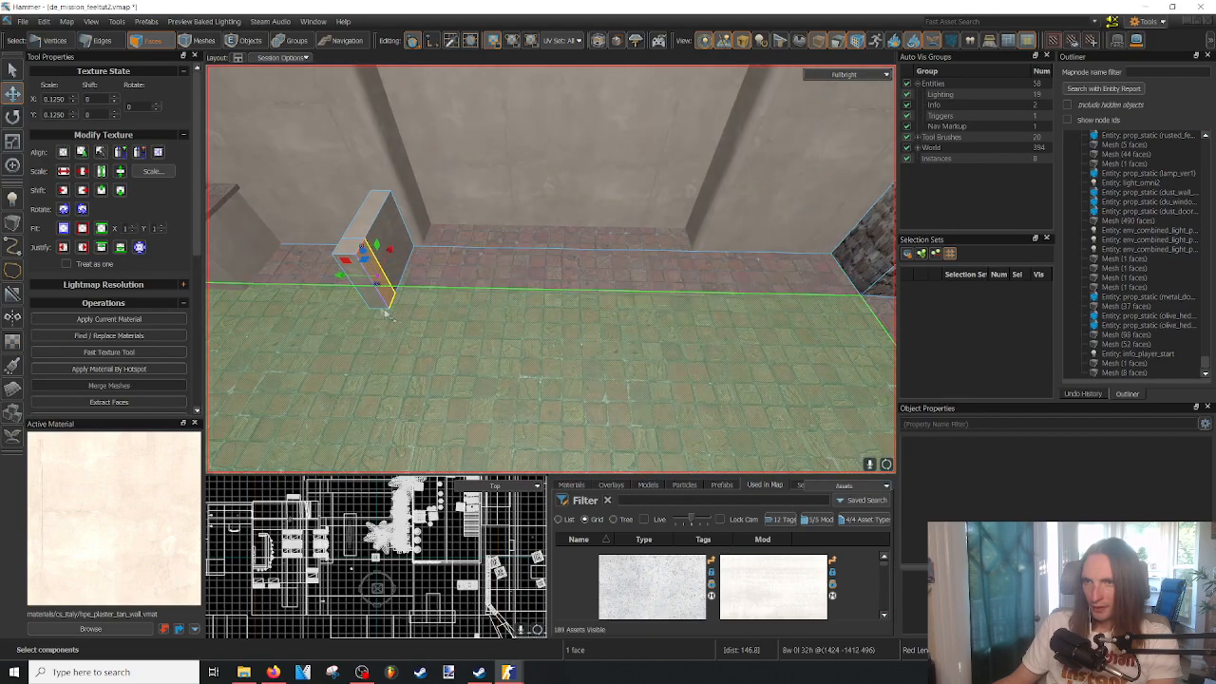
left_click_drag(777, 299, 777, 299, "shift")
right_click_drag(777, 300, 550, 269)
key("w")
left_click_drag(537, 347, 511, 352)
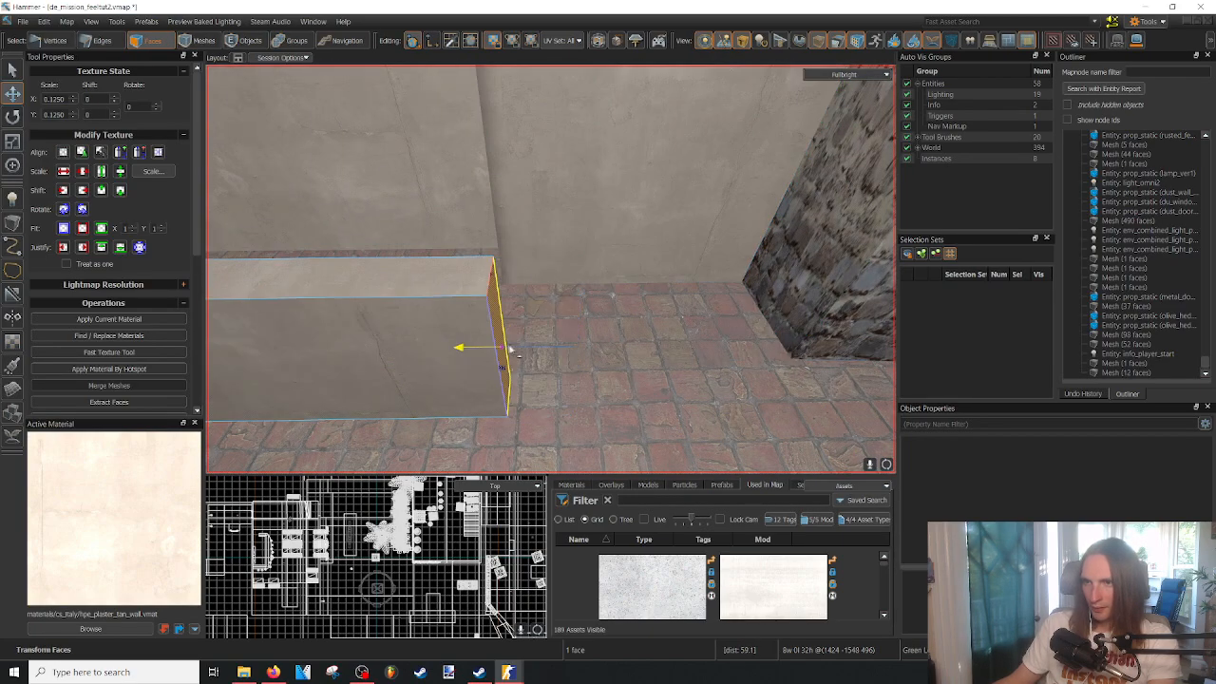
right_click_drag(550, 269, 550, 269)
key("a")
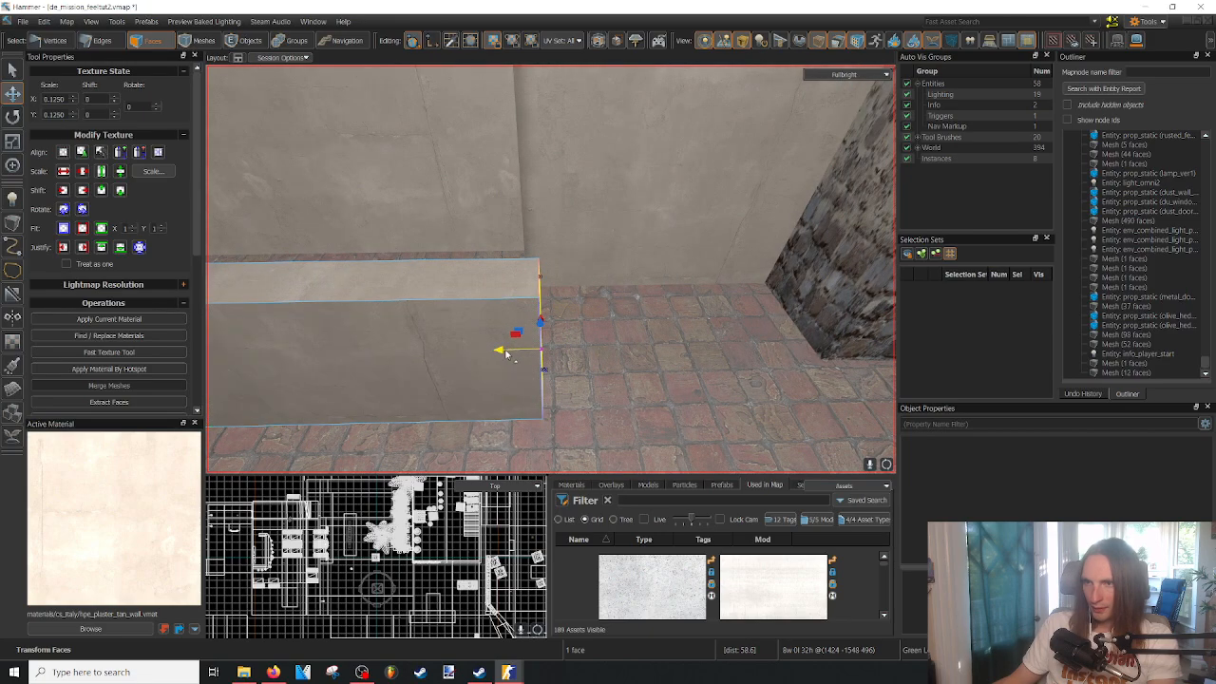
- Try to extrude the end face of the planter's long front a short way further
left_click_drag(564, 353, 564, 353, "shift")
key("w")
right_click_drag(564, 353, 550, 269)
key("s")
key("d")
key("s")
key("a")
key("ctrl+z")
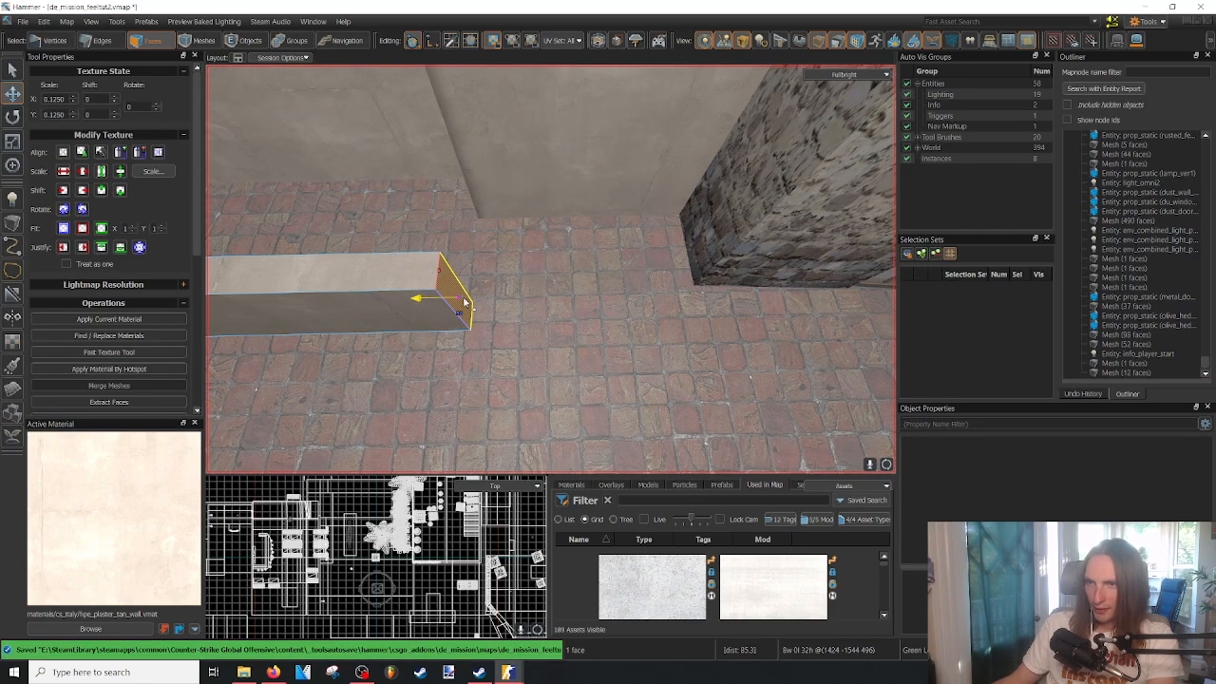
- Extrude the end of the long front into a second corner section, and extrude that corner back to the wall
key("d")
right_click_drag(501, 297, 501, 297)
key("w")
left_click(475, 298)
left_click_drag(522, 322, 669, 325, "shift")
key("a")
right_click_drag(670, 325, 550, 268)
key("w")
key("s")
key("w")
- Delete the unneeded hidden faces of the new planter's walls
mouse_move(680, 238)
left_mouse_down()
mouse_move(628, 227)
mouse_move(591, 240)
left_mouse_up()
key("ctrl+z")
right_click_drag(590, 239, 541, 249)
key("w")
left_click(555, 245, "ctrl")
key("Delete")
key("w")
- Select all top faces of the planter walls and extrude them upward by 2 units to form a rim
left_click(381, 285)
left_click(446, 318, "ctrl")
right_click_drag(447, 318, 640, 299)
right_click_drag(660, 342, 659, 342)
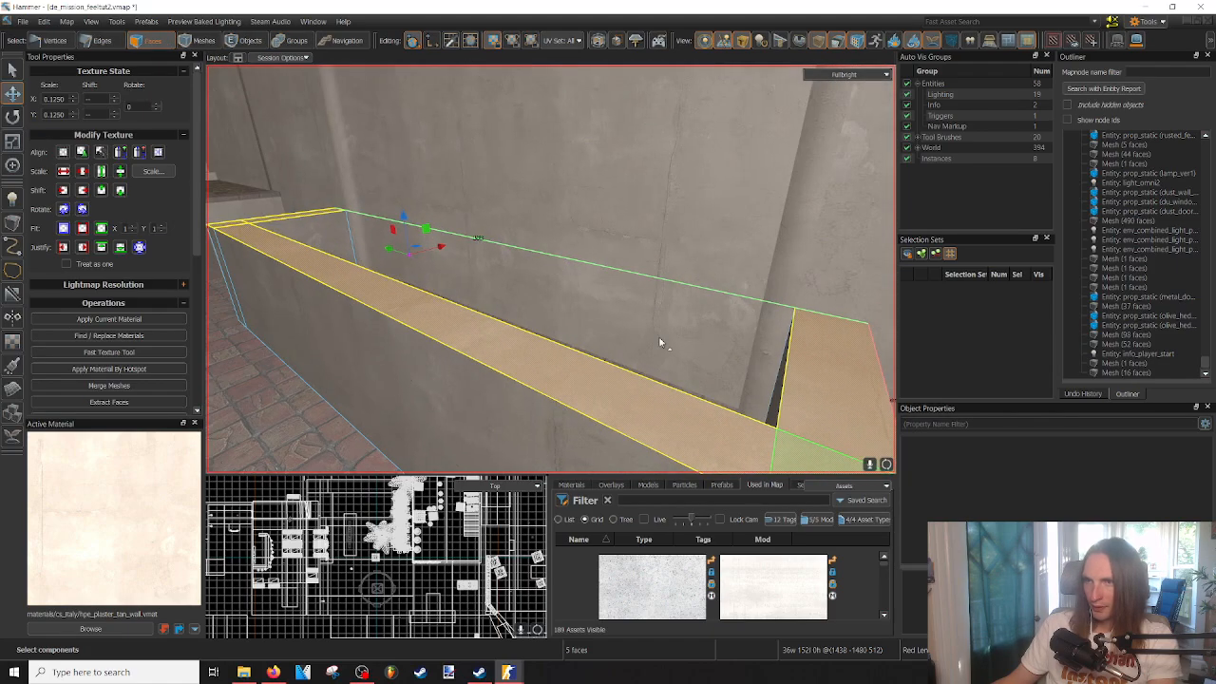
left_click_drag(402, 216, 408, 244, "shift")
right_click_drag(439, 261, 439, 261)
key("ctrl+z")
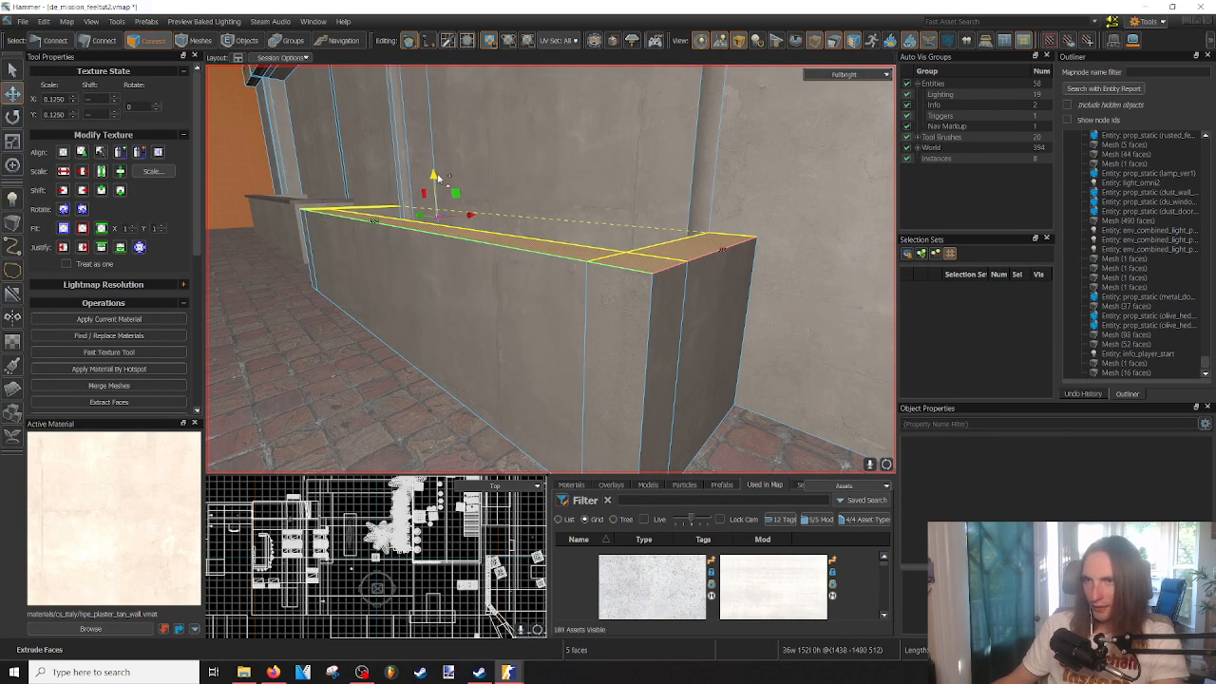
left_click_drag(438, 212, 438, 212, "shift")
right_click_drag(543, 263, 543, 263)
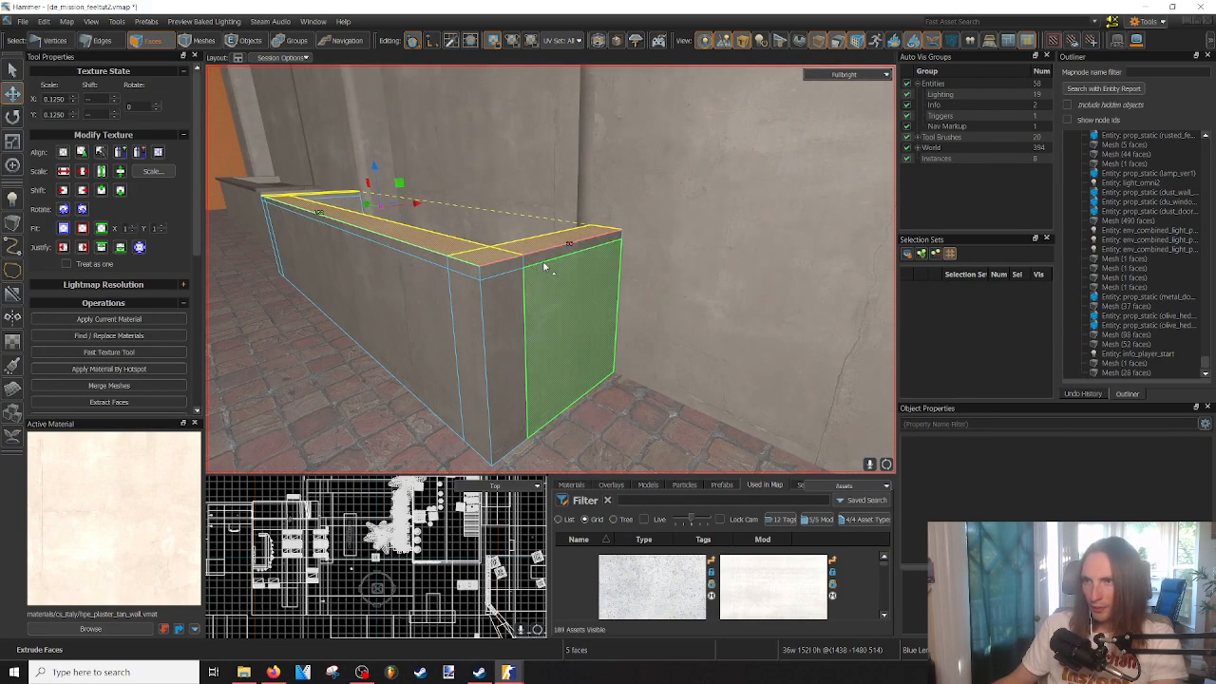
- Extrude the rim's outer side faces outward by 2 units along the front and both ends
left_click(544, 263)
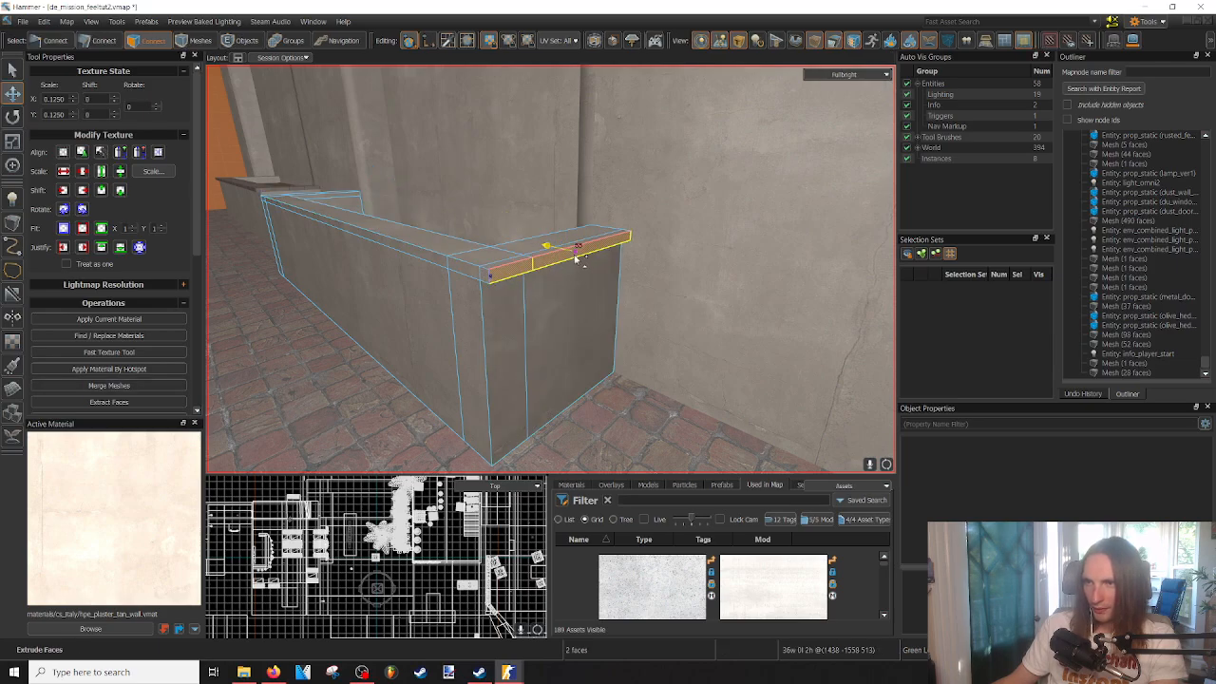
left_click_drag(575, 259, 575, 260, "shift")
left_click(432, 258, "ctrl")
right_click_drag(432, 259, 570, 293)
left_click(507, 270, "ctrl")
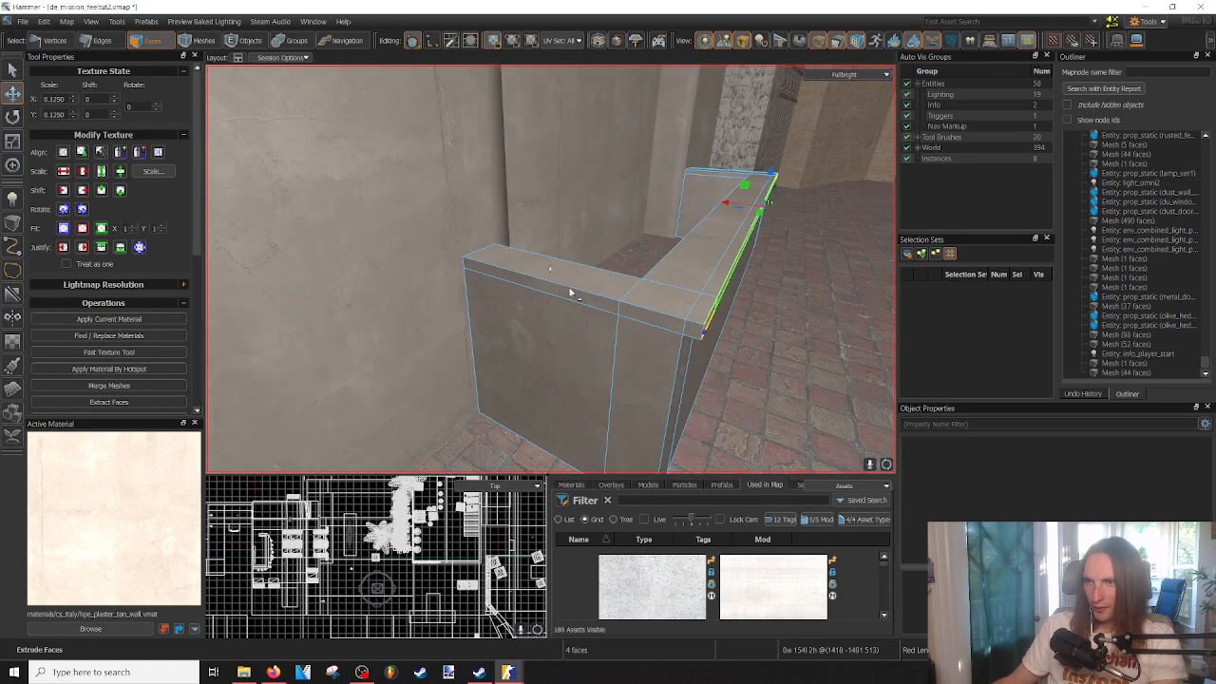
left_click(688, 328, "ctrl")
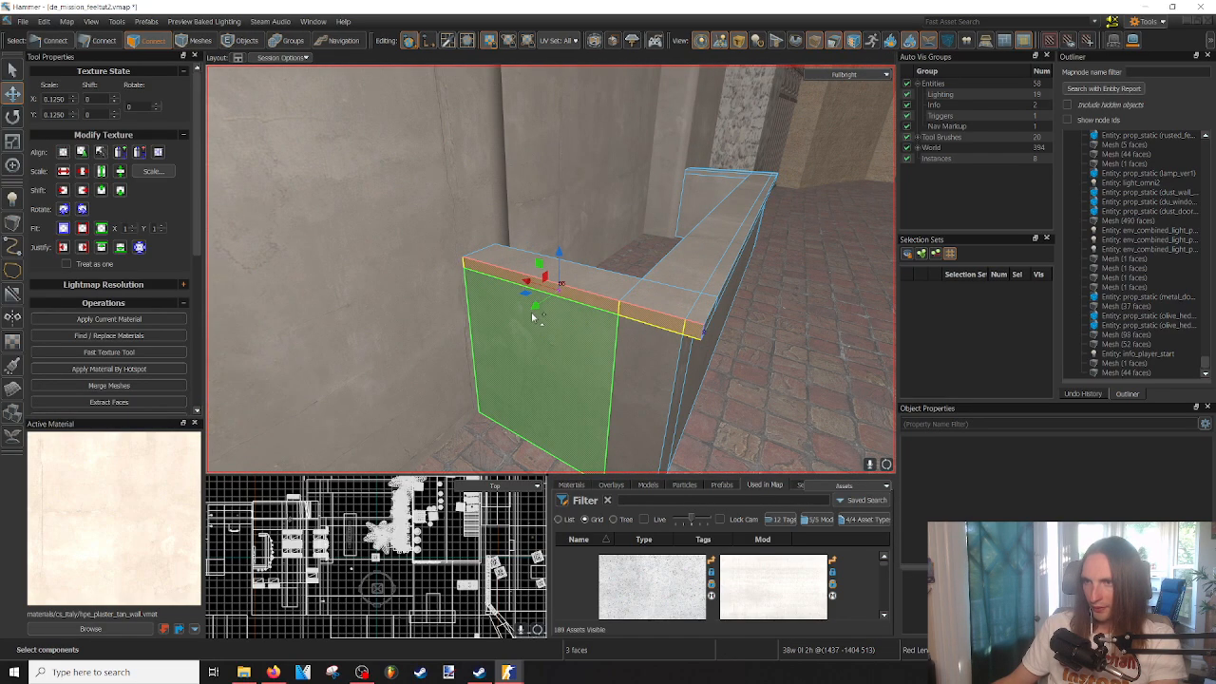
right_click_drag(550, 268, 550, 268)
left_click(532, 309)
- Lift the floor's hr_dust_brick_ground_04 material and apply it to the planter's rim
right_click_drag(450, 345, 551, 269)
left_click(642, 368)
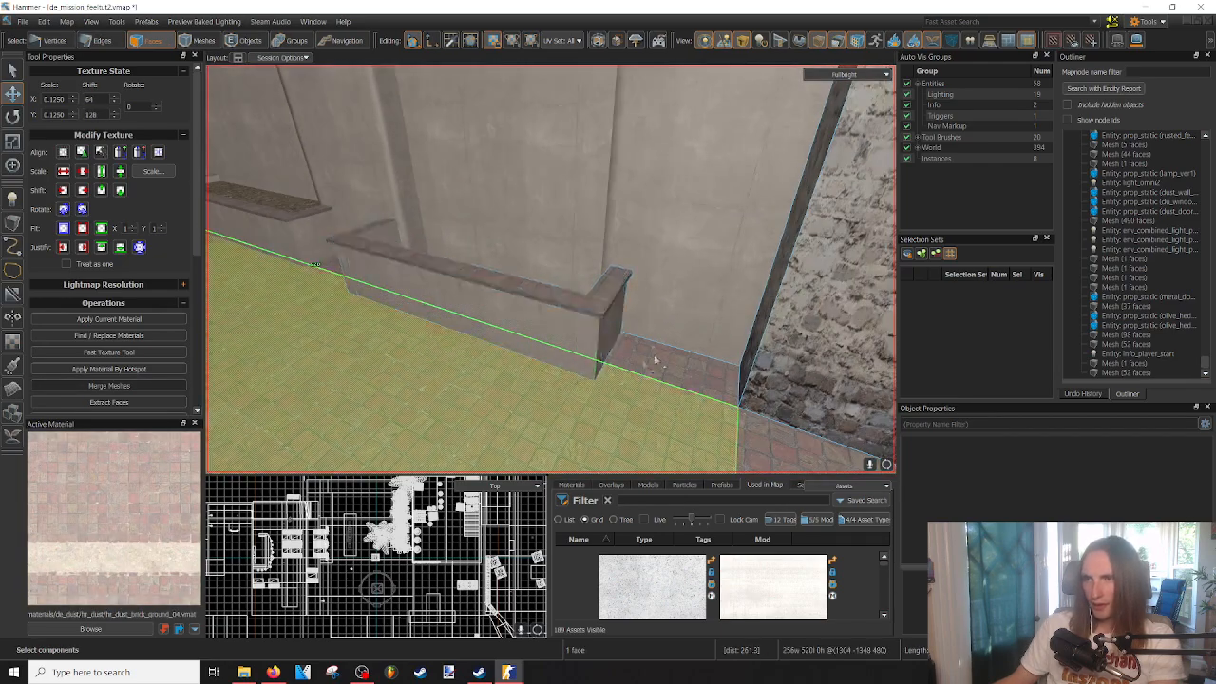
right_click_drag(643, 364, 550, 269)
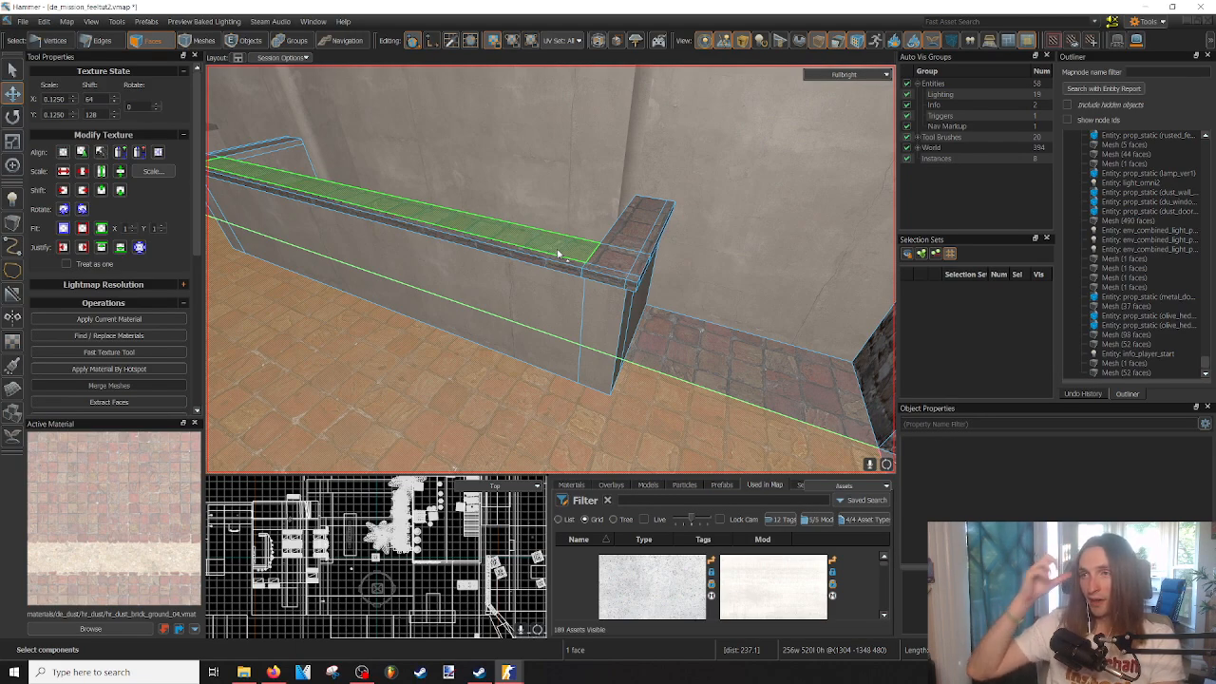
- Switch to the hr_dust_ground_dirt_rough_01 material and create an 18 × 104 × 2 block on the floor inside the planter
right_click_drag(558, 255, 550, 269)
key("d")
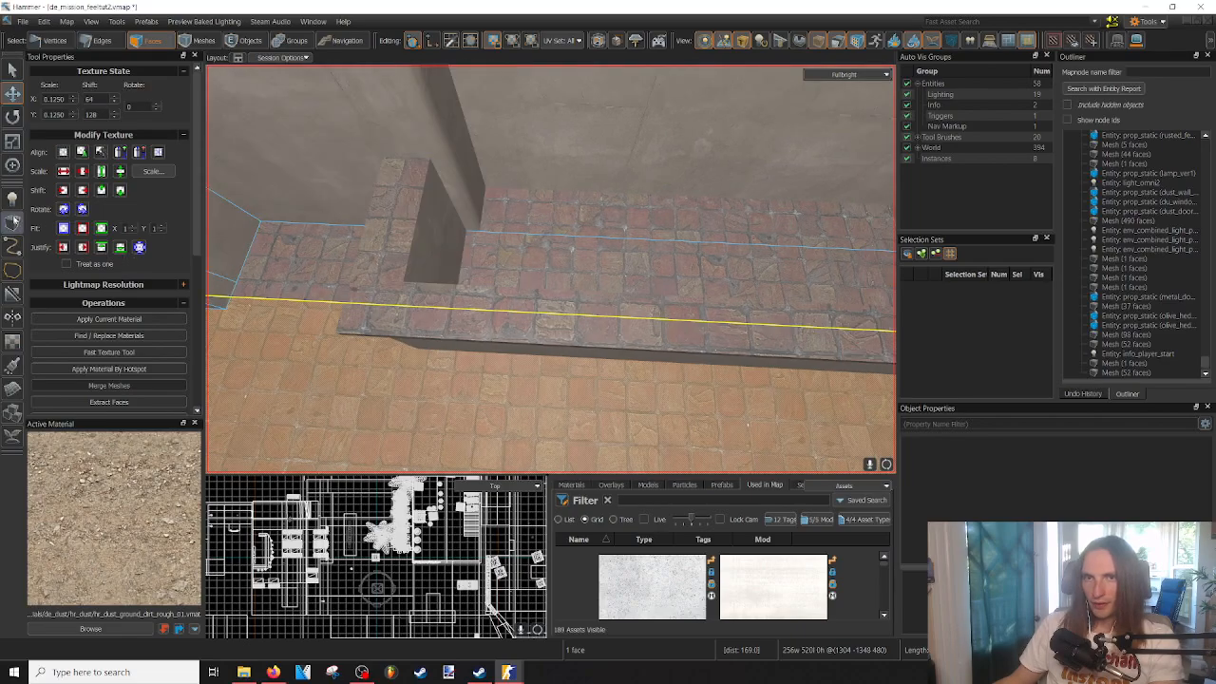
key("shift+b")
left_click_drag(825, 289, 836, 302)
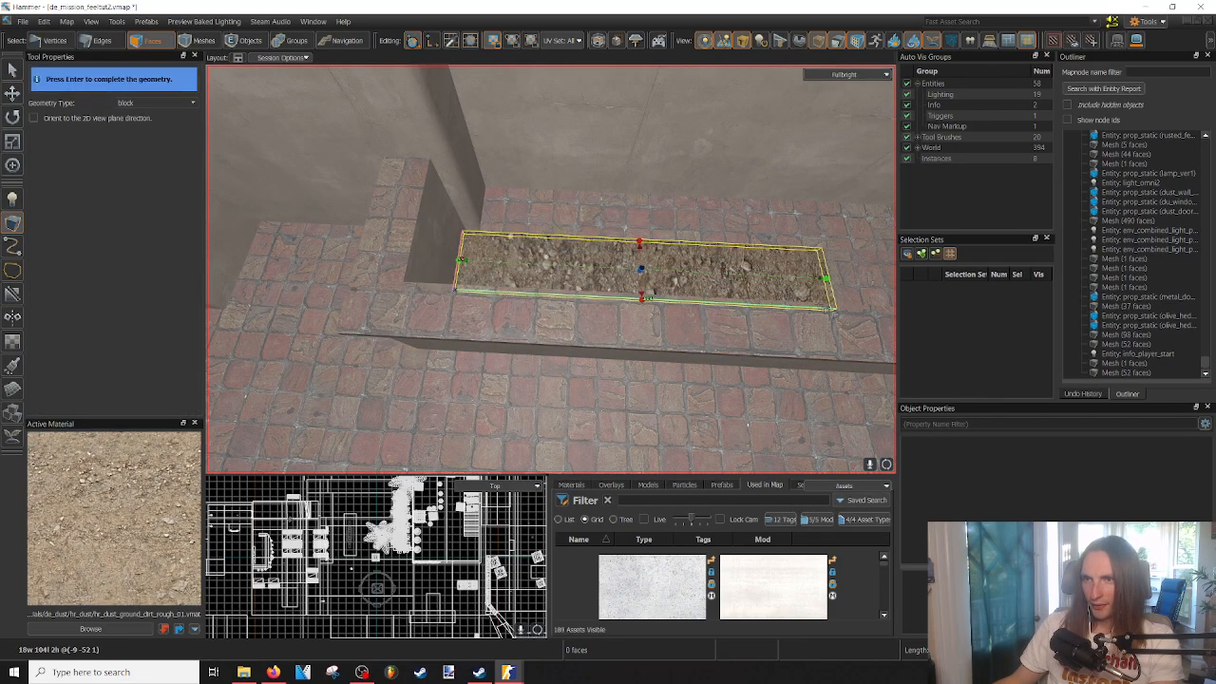
right_click_drag(836, 302, 551, 268)
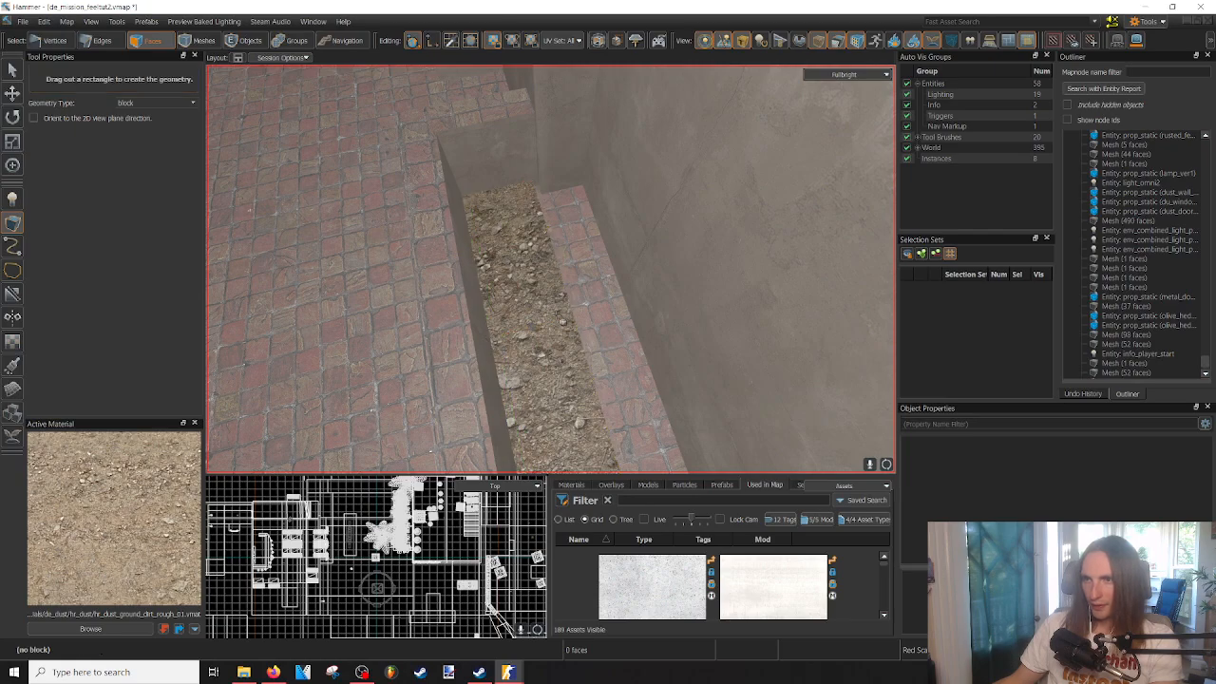
- Resize the dirt block to 44 × 136 × 28 so it fills the planter's interior
key("5")
key("3")
left_click(540, 312)
key("5")
left_click(557, 314)
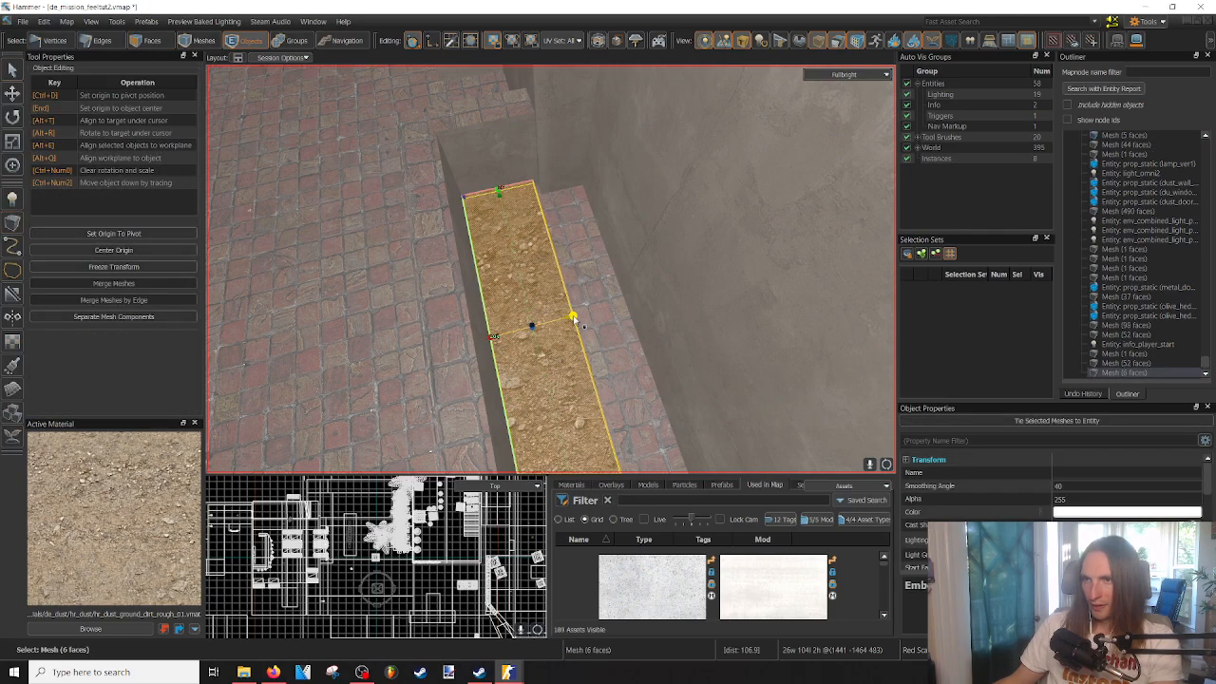
right_click_drag(628, 305, 550, 252)
key("w")
key("w")
right_click_drag(551, 312, 555, 285)
key("s")
- Remove all faces of the dirt block except the top one
key("3")
double_click(558, 269)
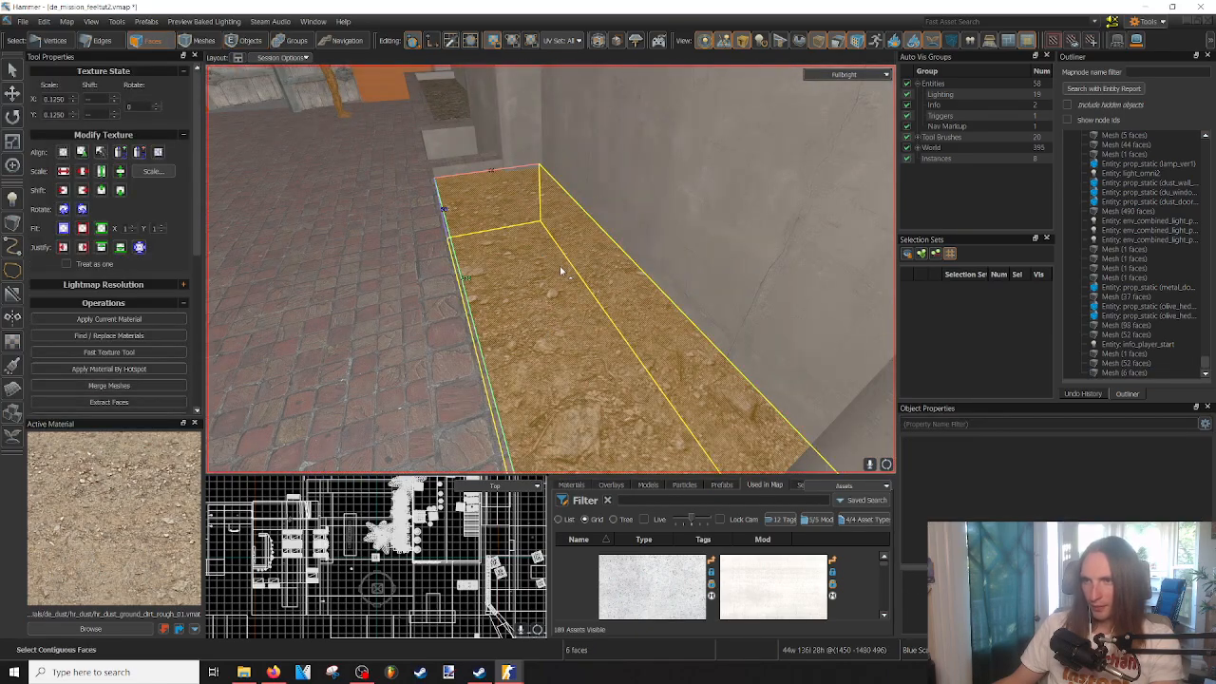
key("w")
right_click_drag(558, 262, 549, 270)
key("s")
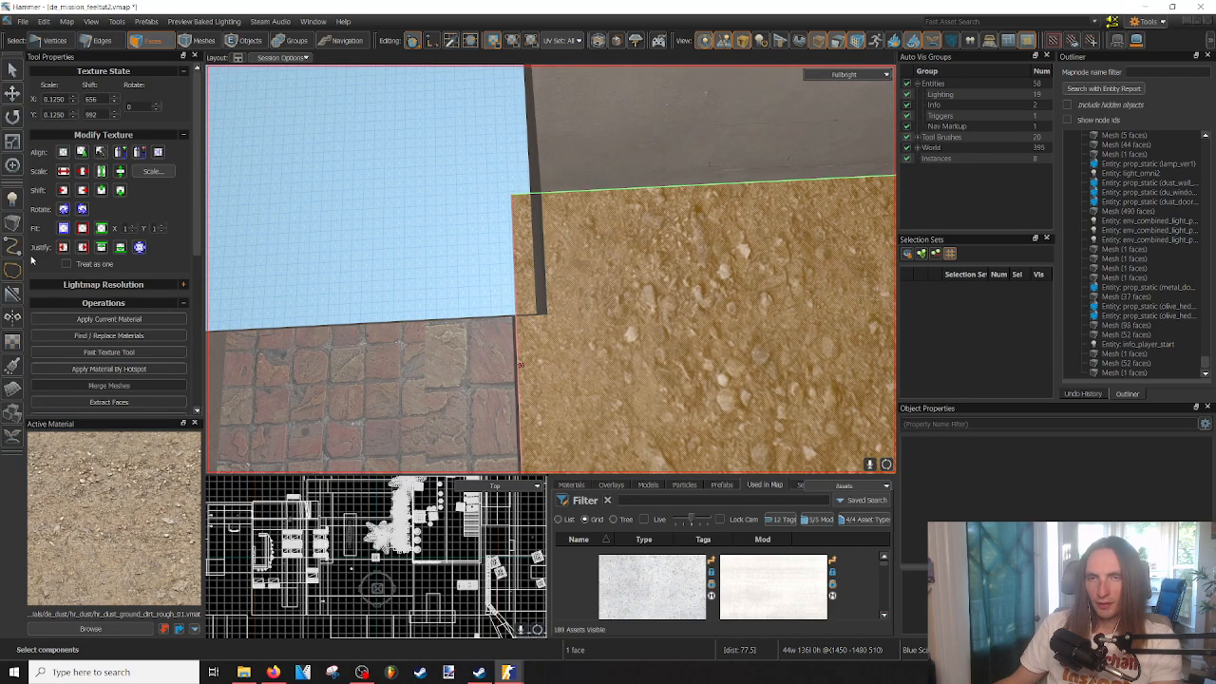
- Split the dirt face in line with the planter's wall edge using the Clipping tool, keeping both sides, and select the resulting pieces
left_click(13, 297)
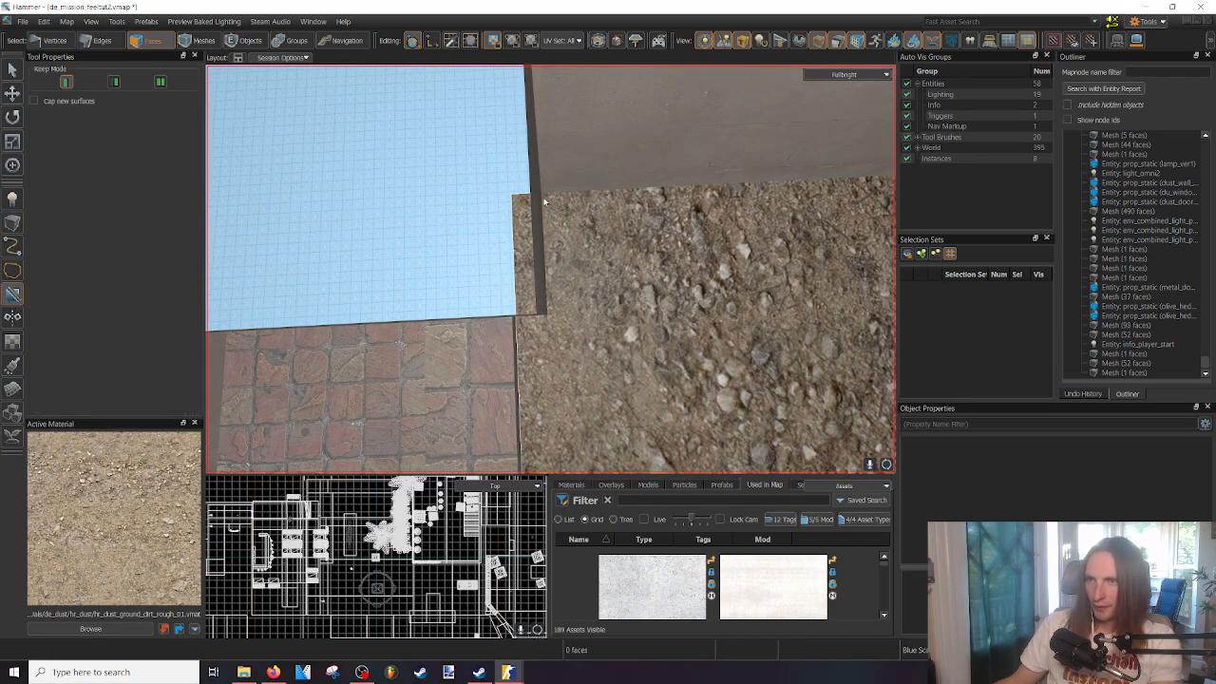
left_click_drag(544, 201, 542, 203)
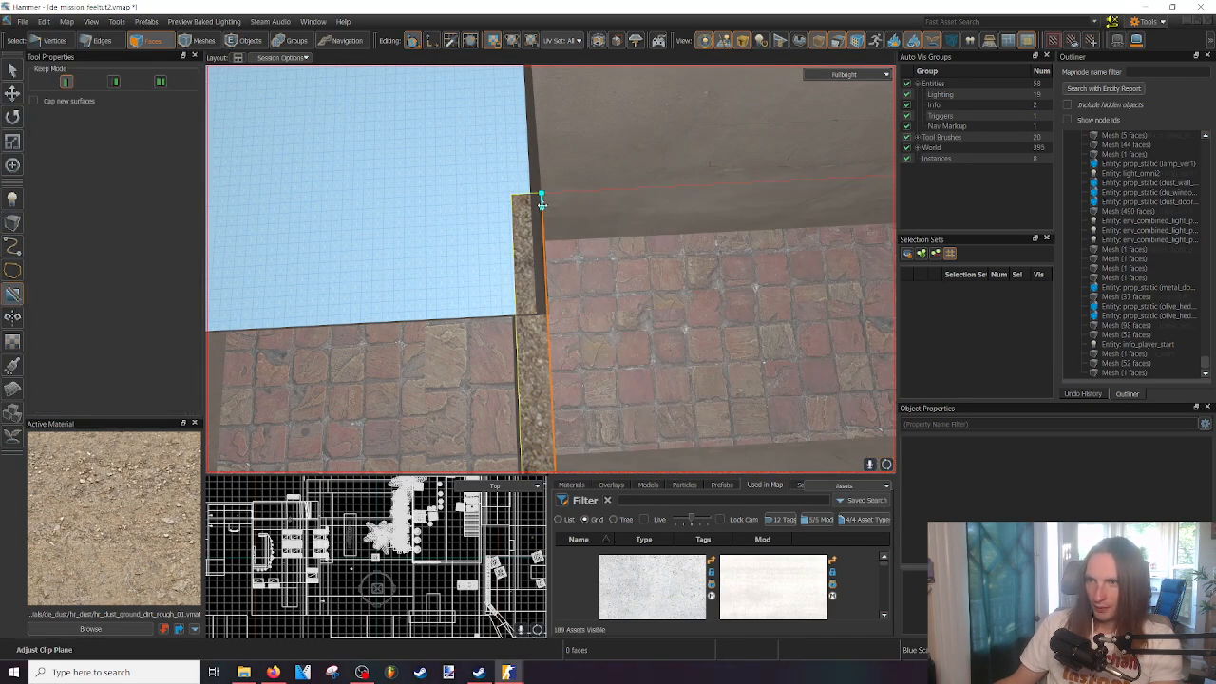
left_click(160, 83)
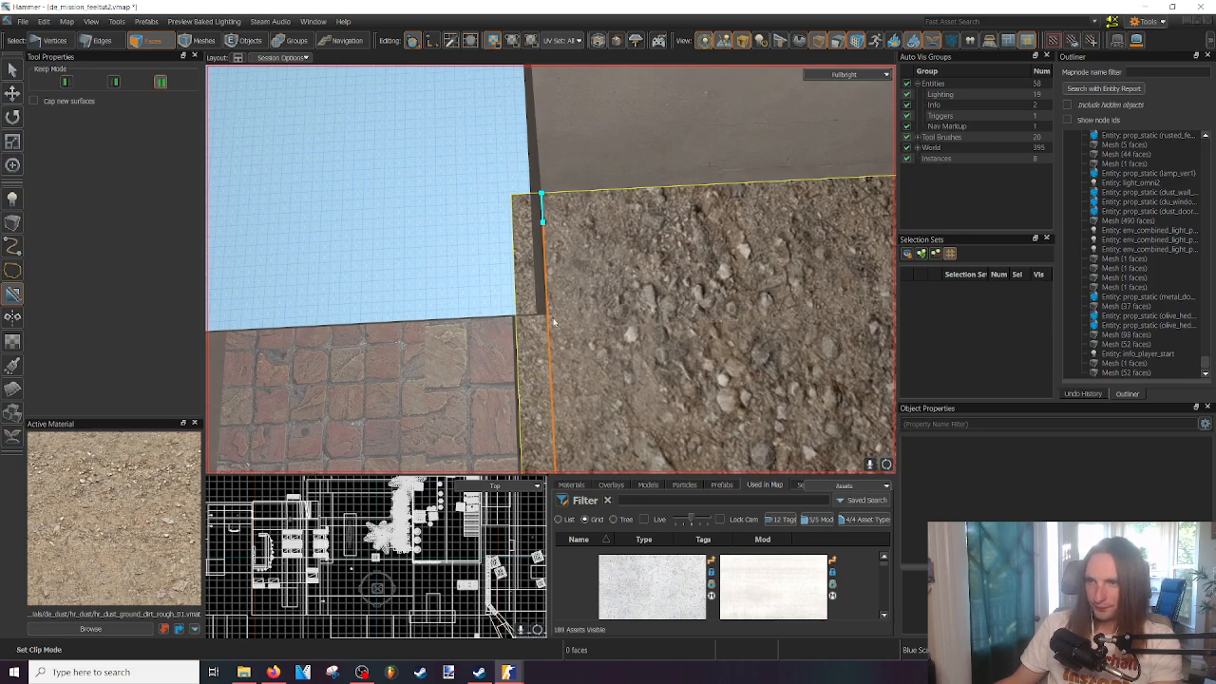
key("Return")
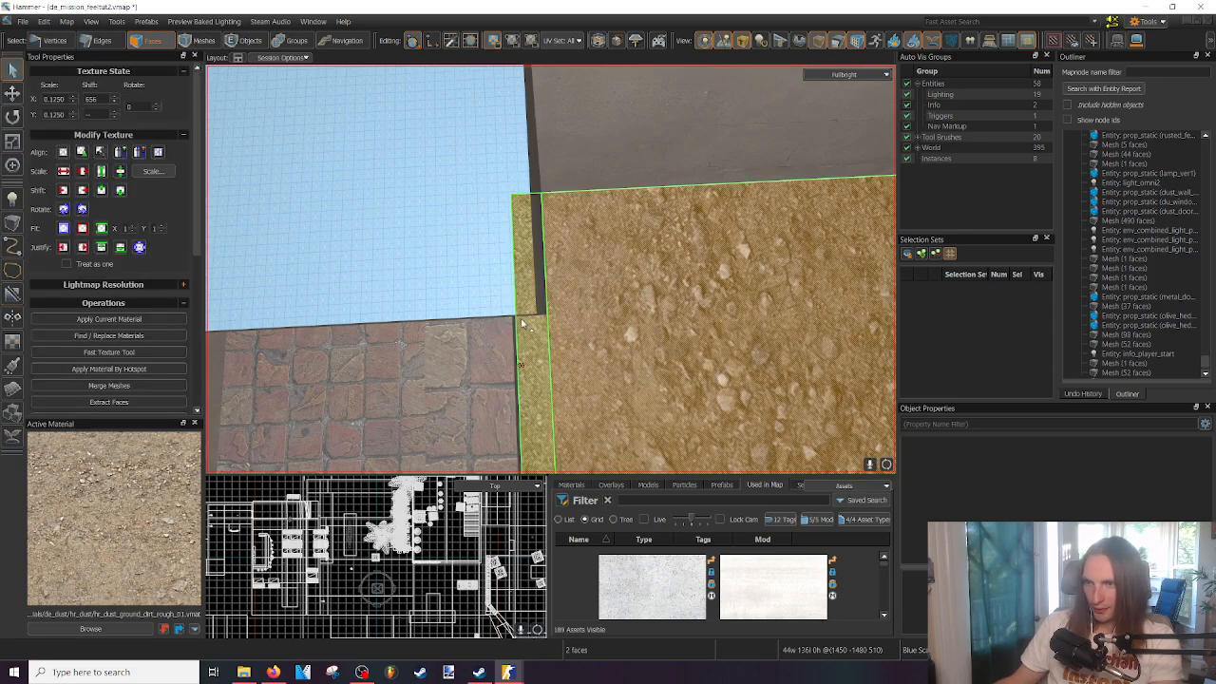
left_click(521, 325)
left_click(580, 336)
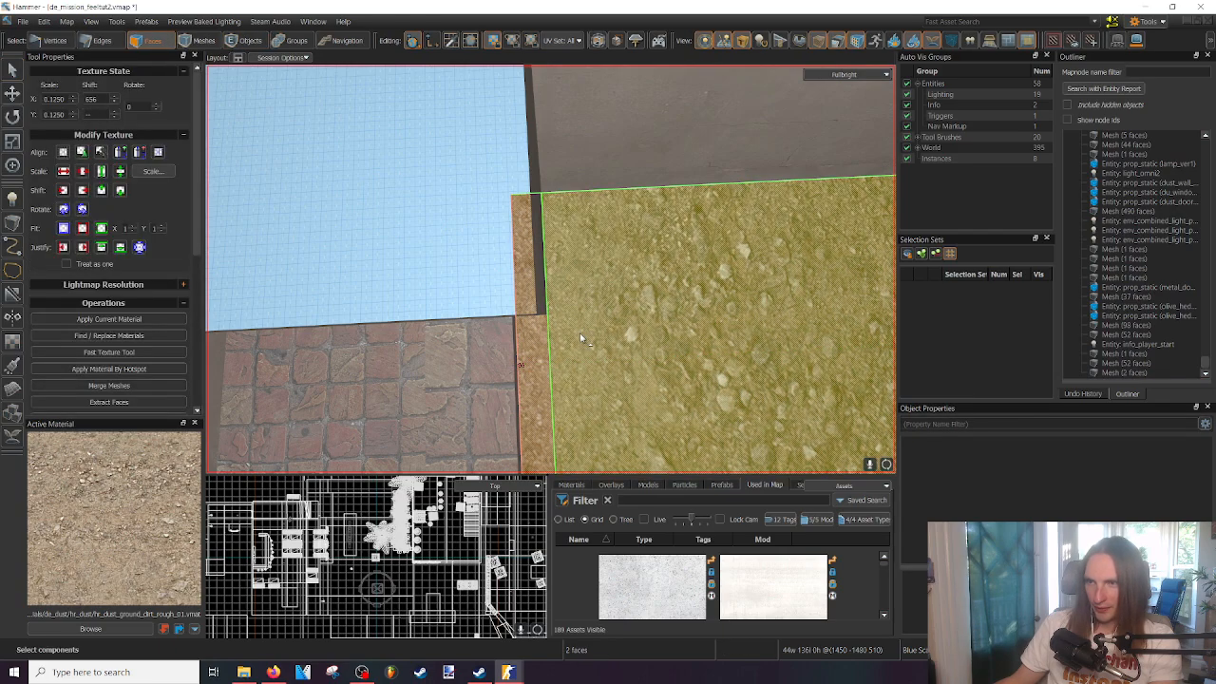
- Split the dirt face along the pillar's front edge and the far pillar's side with the Clipping tool, keeping both sides
left_click(13, 295)
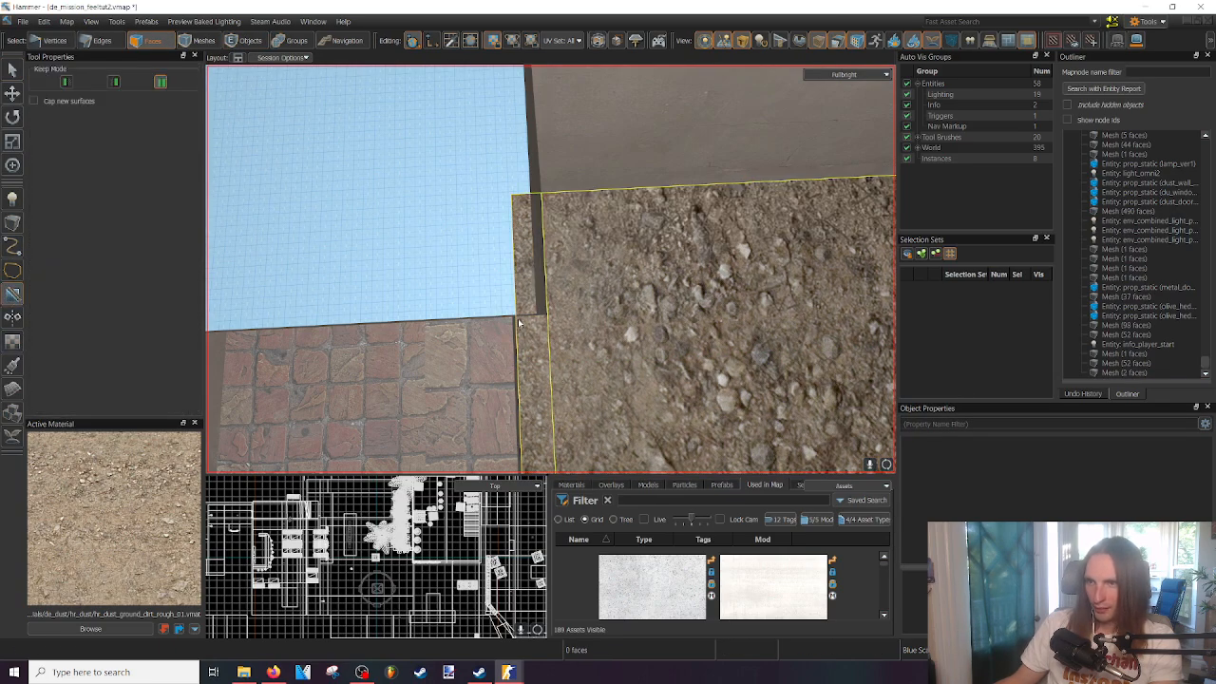
key("Return")
right_click_drag(548, 321, 551, 269)
key("s")
key("w")
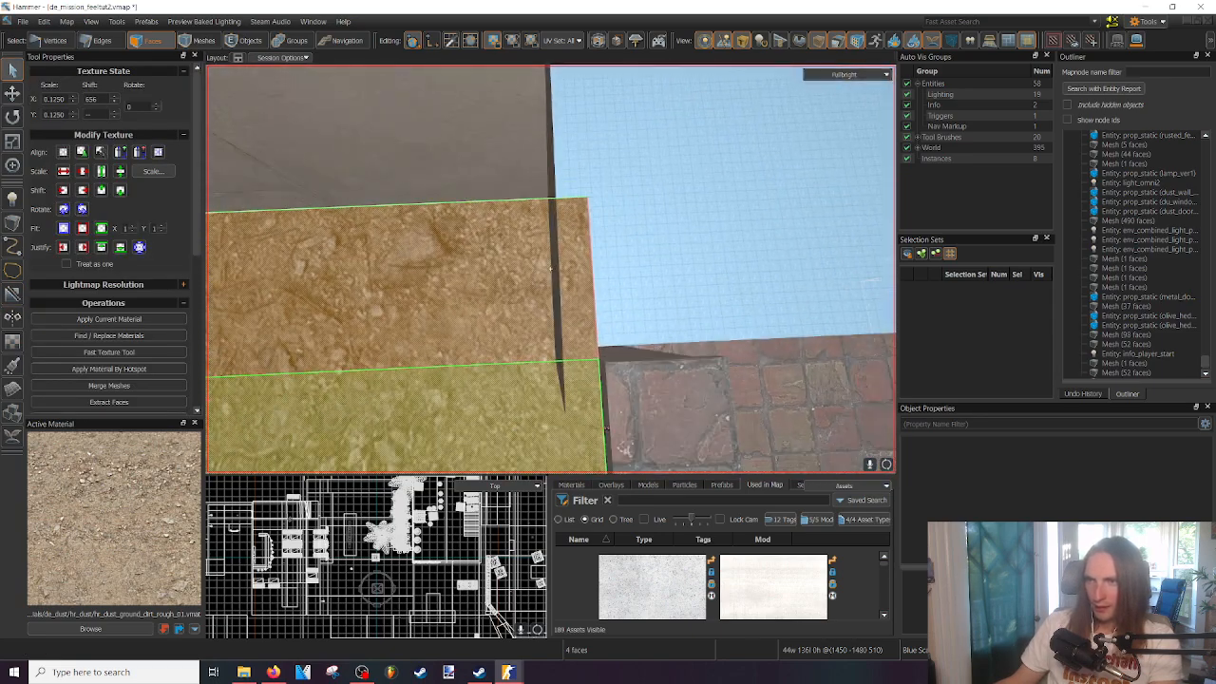
left_click(12, 294)
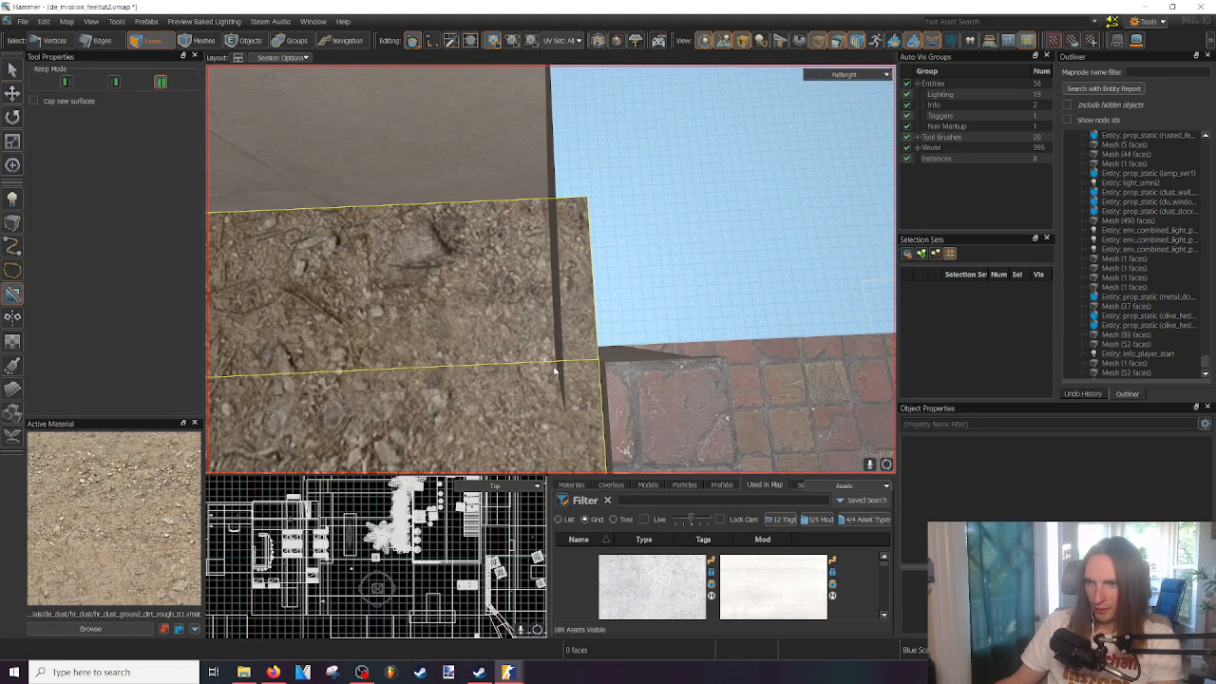
key("Return")
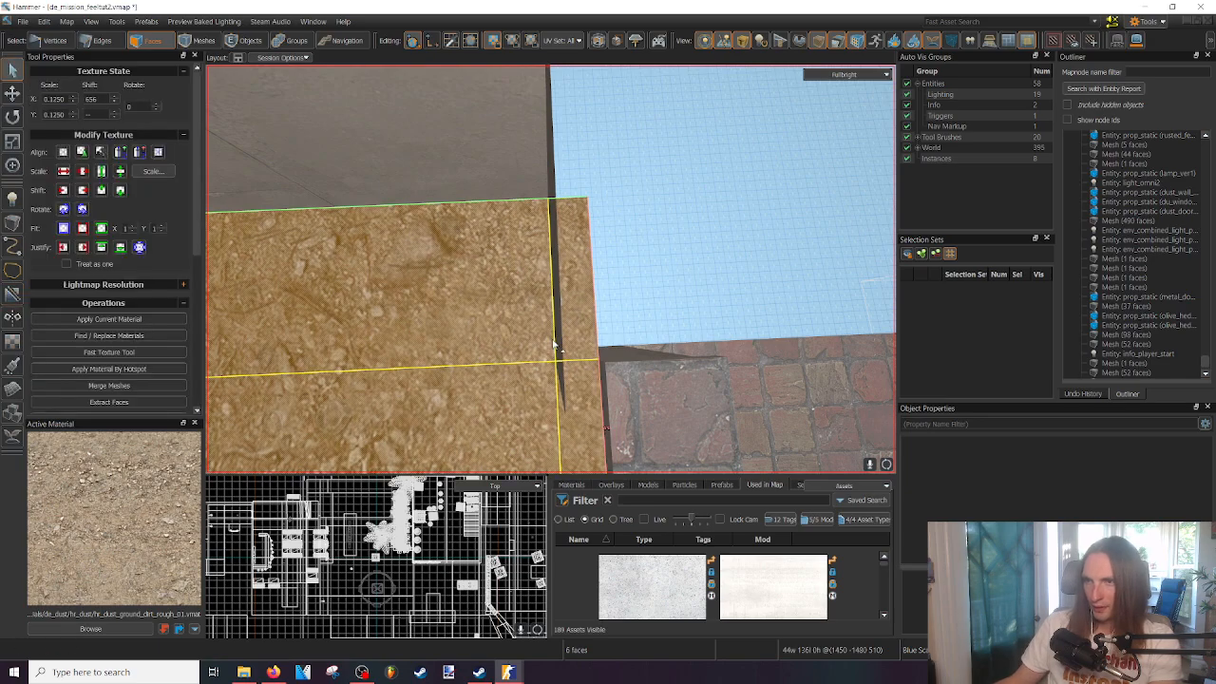
- Delete the two small dirt pieces that overlap the wall pillars at the planter's rear corners
left_click(569, 262)
key("a")
mouse_move(569, 262)
right_mouse_down()
mouse_move(551, 269)
mouse_move(579, 275)
mouse_move(551, 269)
right_mouse_up()
left_click(577, 271, "ctrl")
key("d")
key("w")
key("w")
left_click(529, 306)
key("a")
key("w")
key("w")
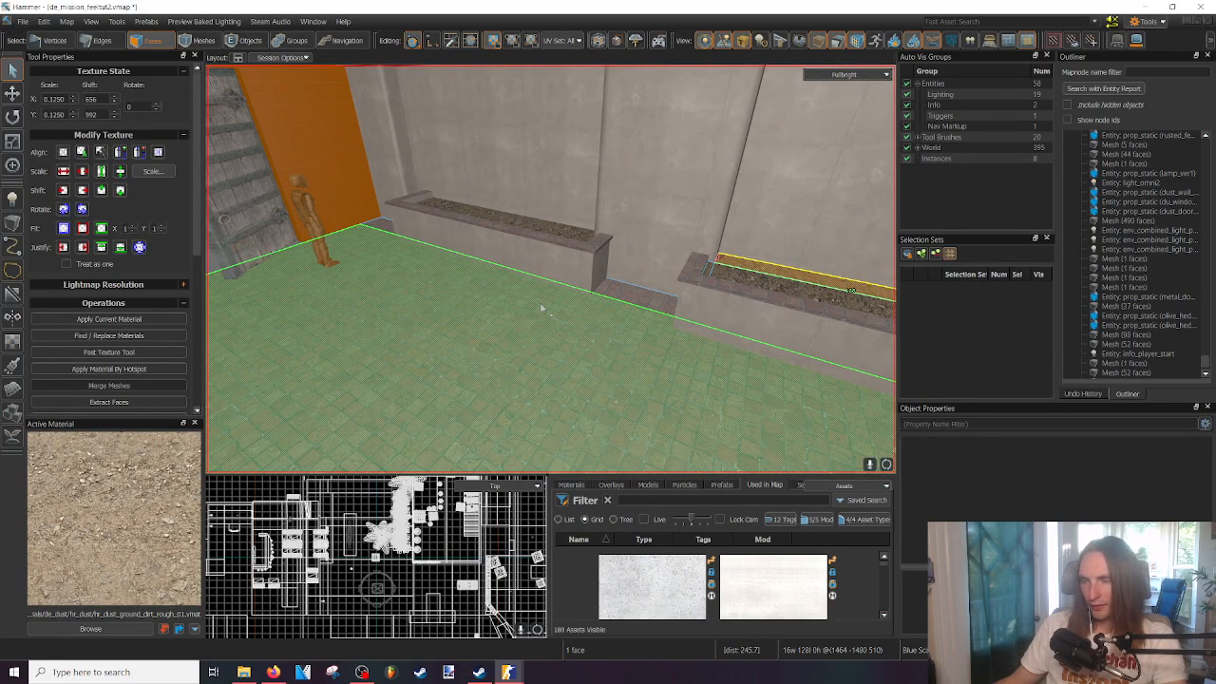
- Check the trimmed dirt surface up close and save the map
key("f")
left_click(533, 301)
right_click_drag(533, 301, 567, 324)
scroll(567, 324, "up", 3)
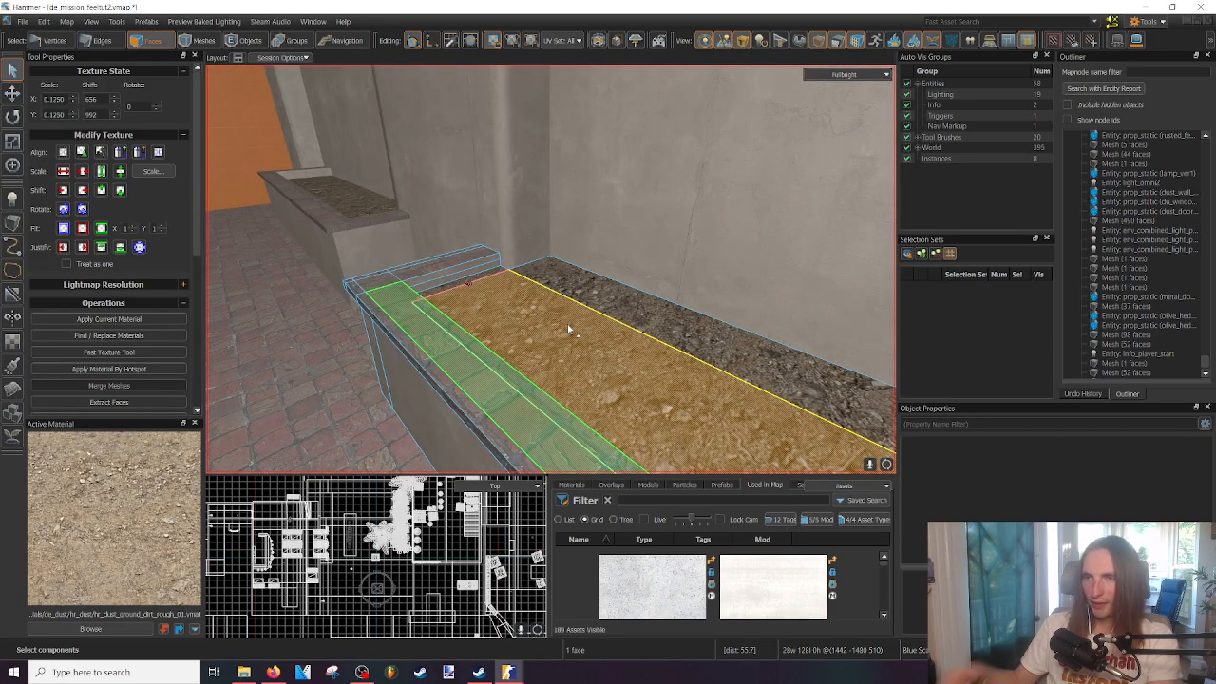
key("ctrl+s")
mouse_move(568, 329)
right_mouse_down()
mouse_move(550, 269)
mouse_move(570, 325)
right_mouse_up()
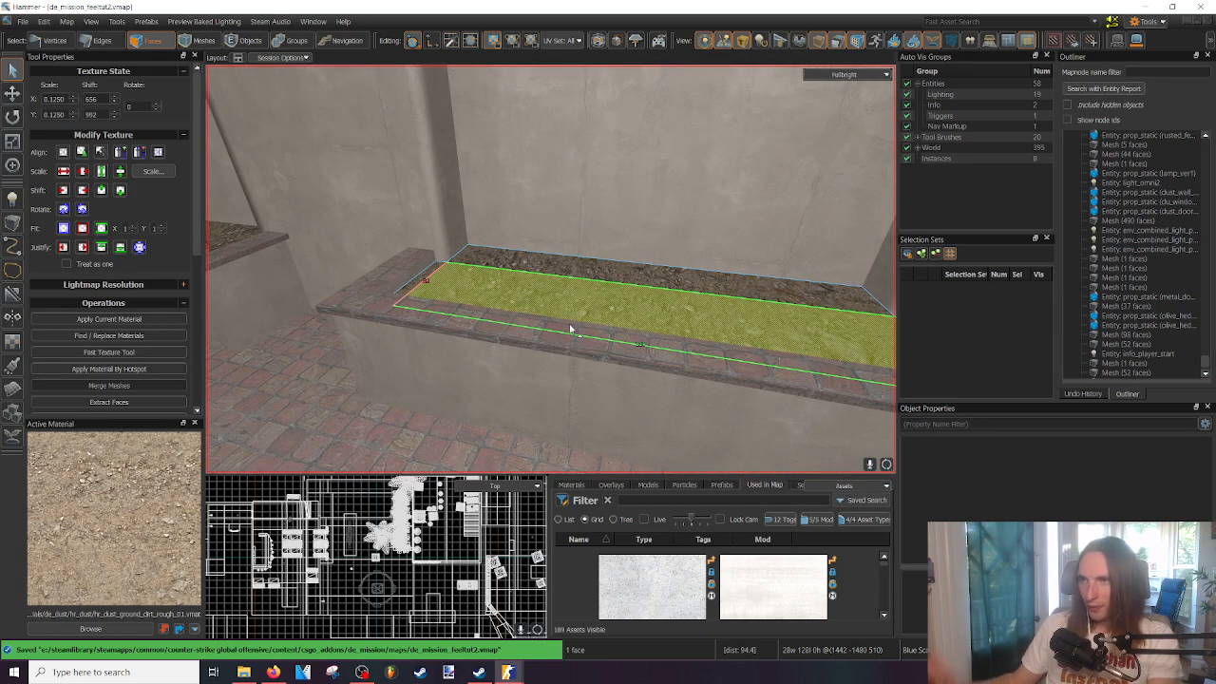
scroll(571, 330, "down", 4)
left_click(554, 410)
mouse_move(554, 409)
right_mouse_down()
mouse_move(550, 269)
mouse_move(553, 410)
right_mouse_up()
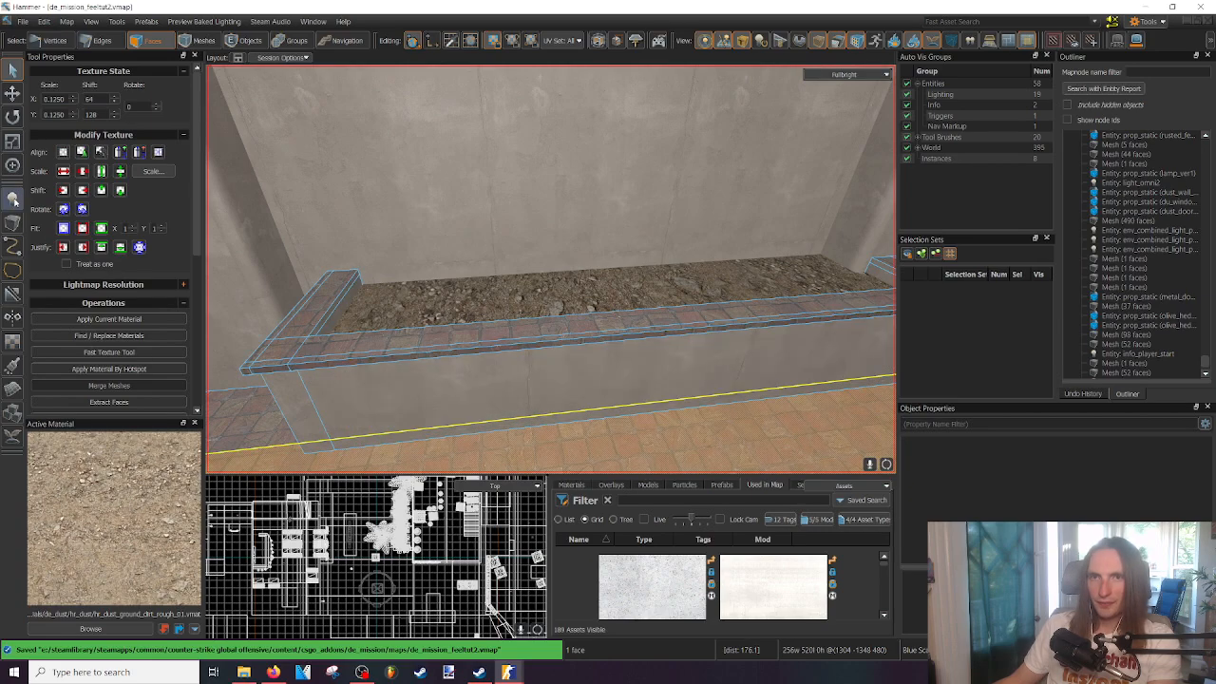
- Set the new entity class to prop_static and place one on the planter's dirt
left_click(13, 199)
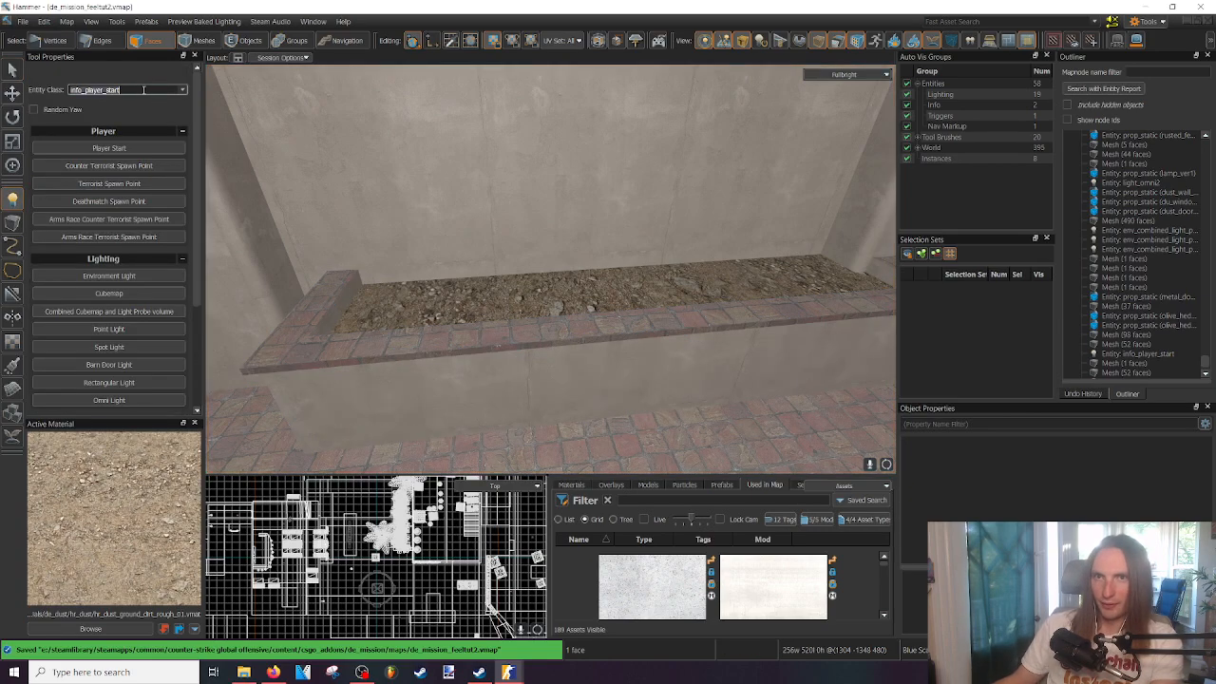
double_click(145, 89)
type("prop_static")
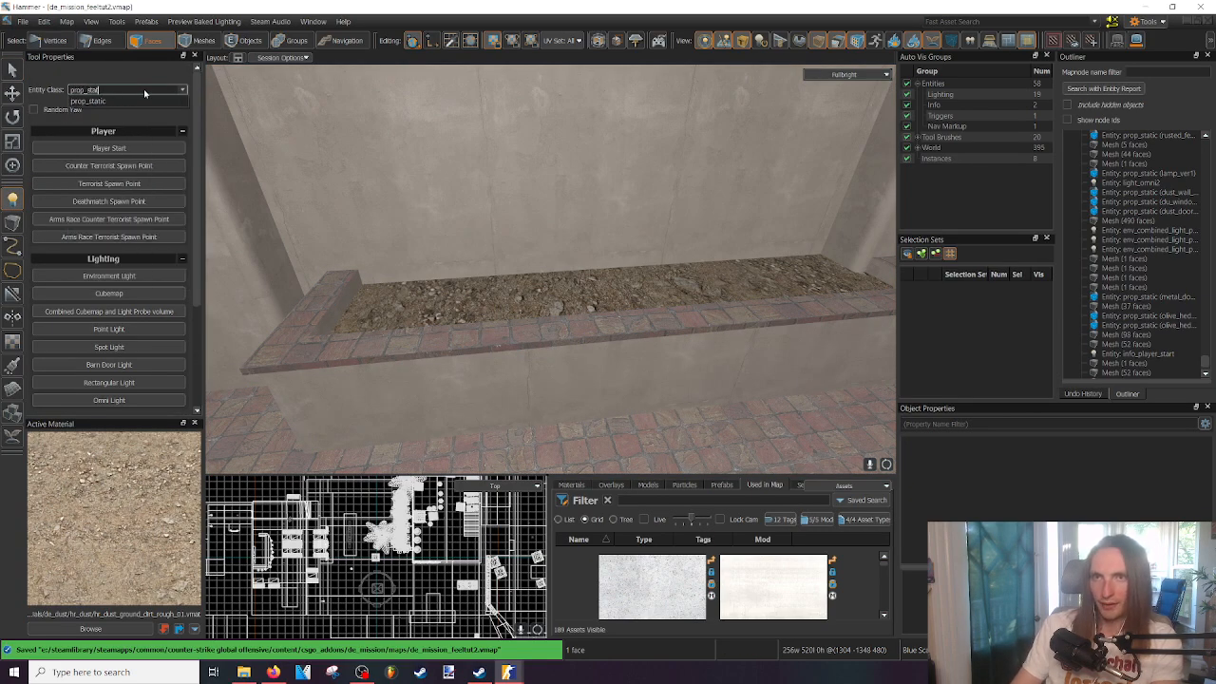
left_click(474, 301)
right_click_drag(474, 302, 508, 309)
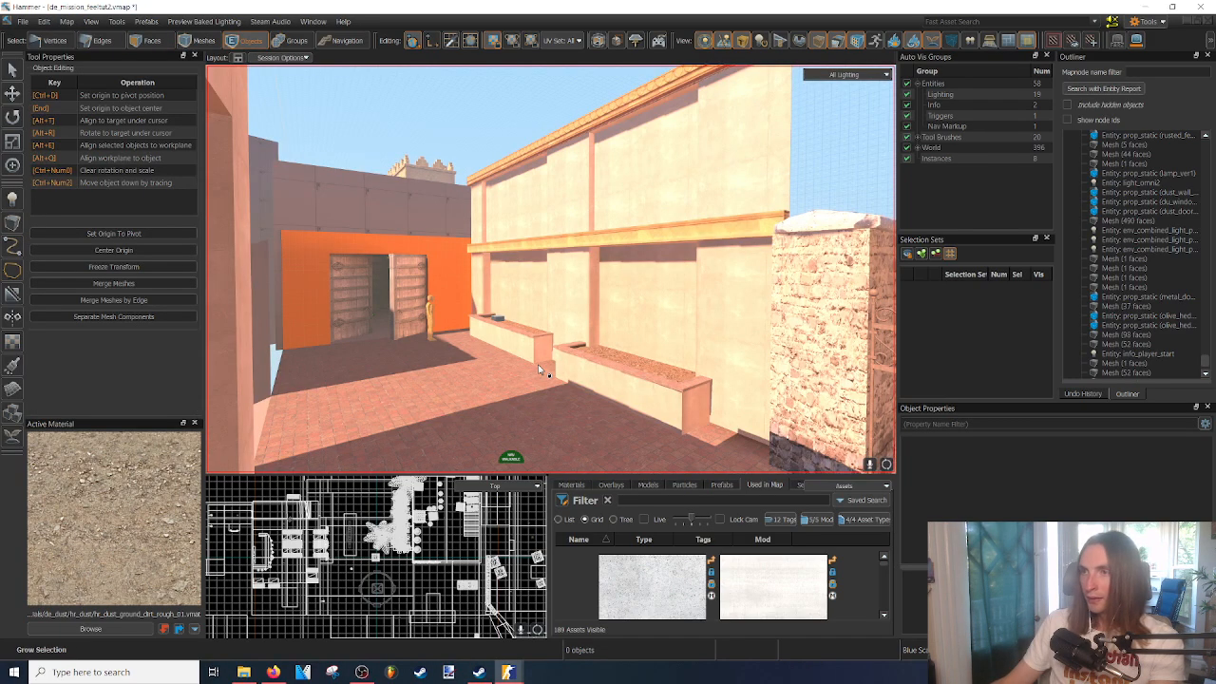
- Switch the 3D view to Fullbright and select the prop_static in the planter near the orange wall
right_click_drag(538, 364, 549, 269)
key("w")
key("s")
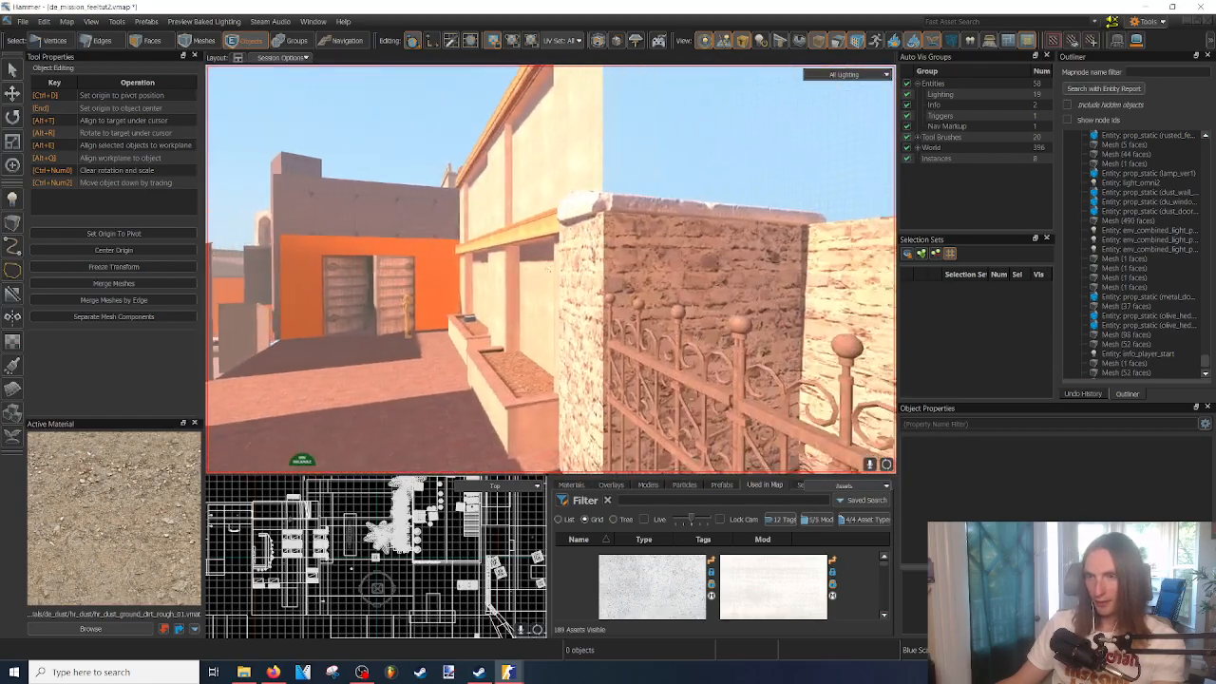
right_click_drag(549, 269, 549, 269)
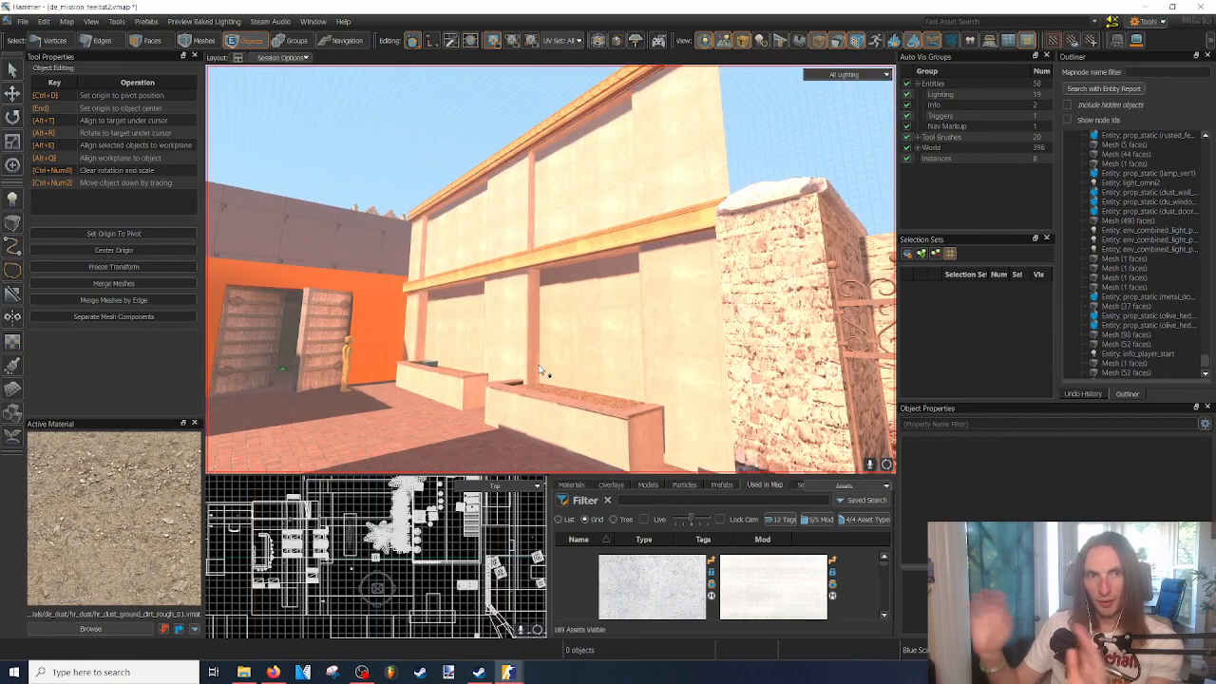
key("F6")
key("w")
mouse_move(530, 367)
right_mouse_down()
mouse_move(550, 269)
mouse_move(518, 371)
mouse_move(550, 269)
mouse_move(522, 349)
right_mouse_up()
left_click(463, 355)
key("s")
key("w")
key("s")
key("w")
key("w")
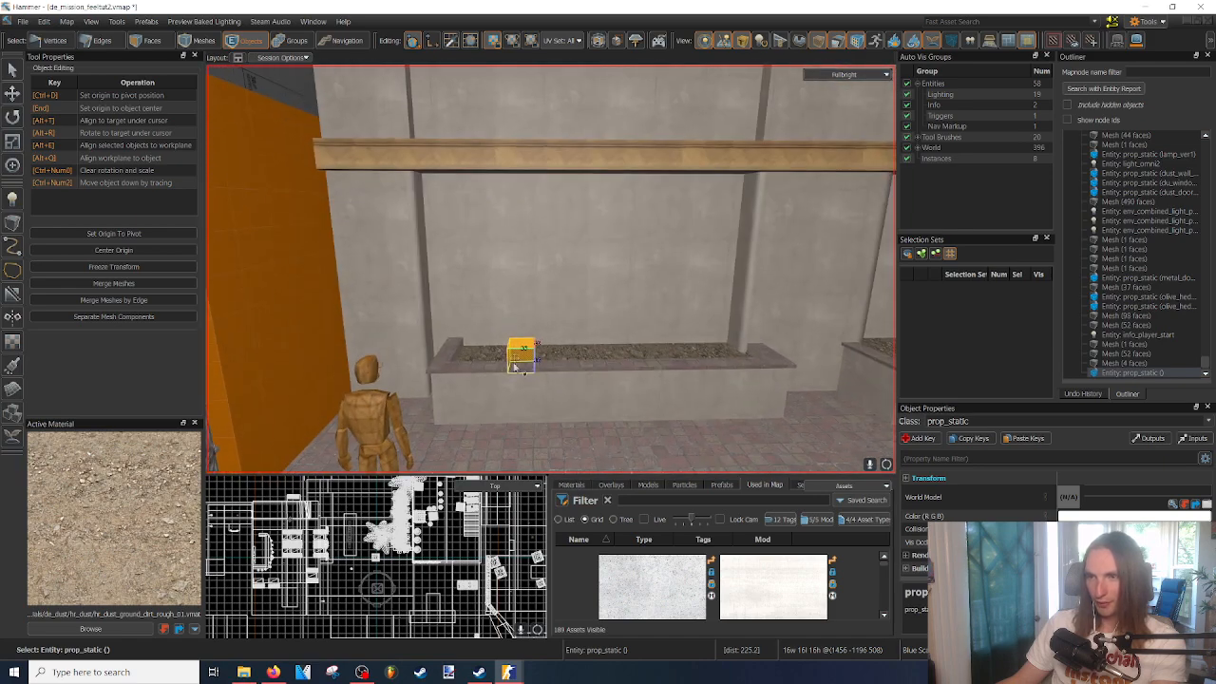
- Place two more prop_static entities on the same planter's dirt
left_click(13, 198)
left_click(544, 330)
right_click_drag(545, 330, 549, 269)
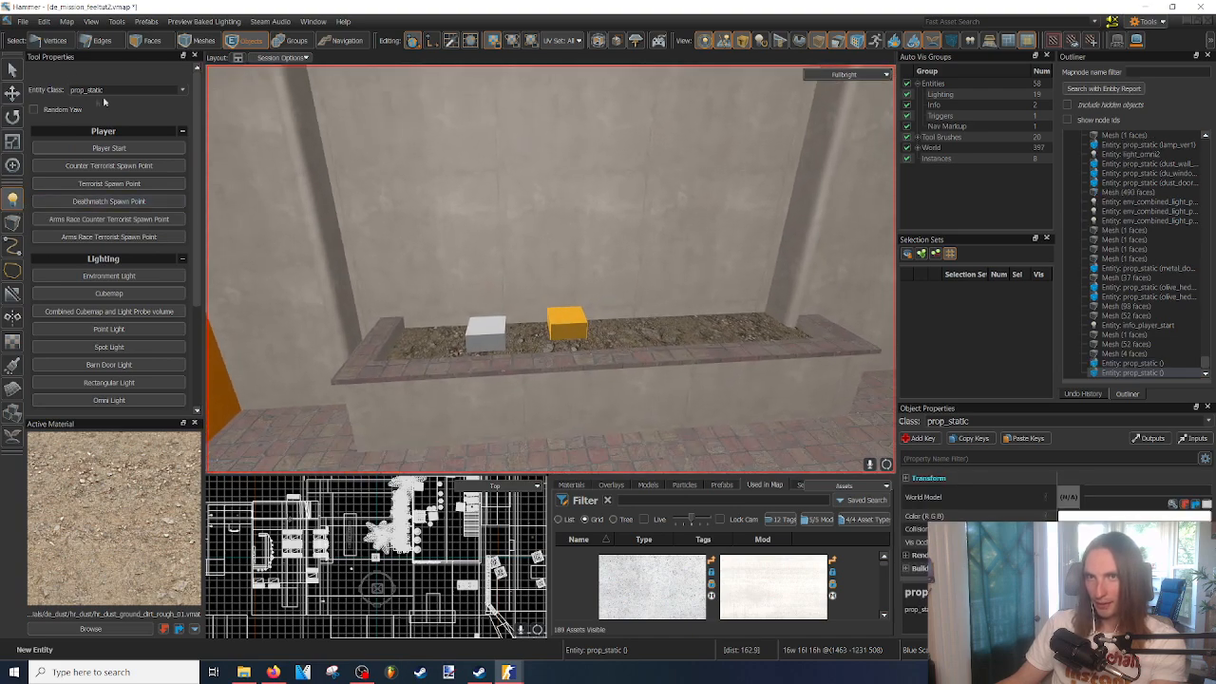
left_click(185, 90)
left_click(182, 90)
type("prop_static")
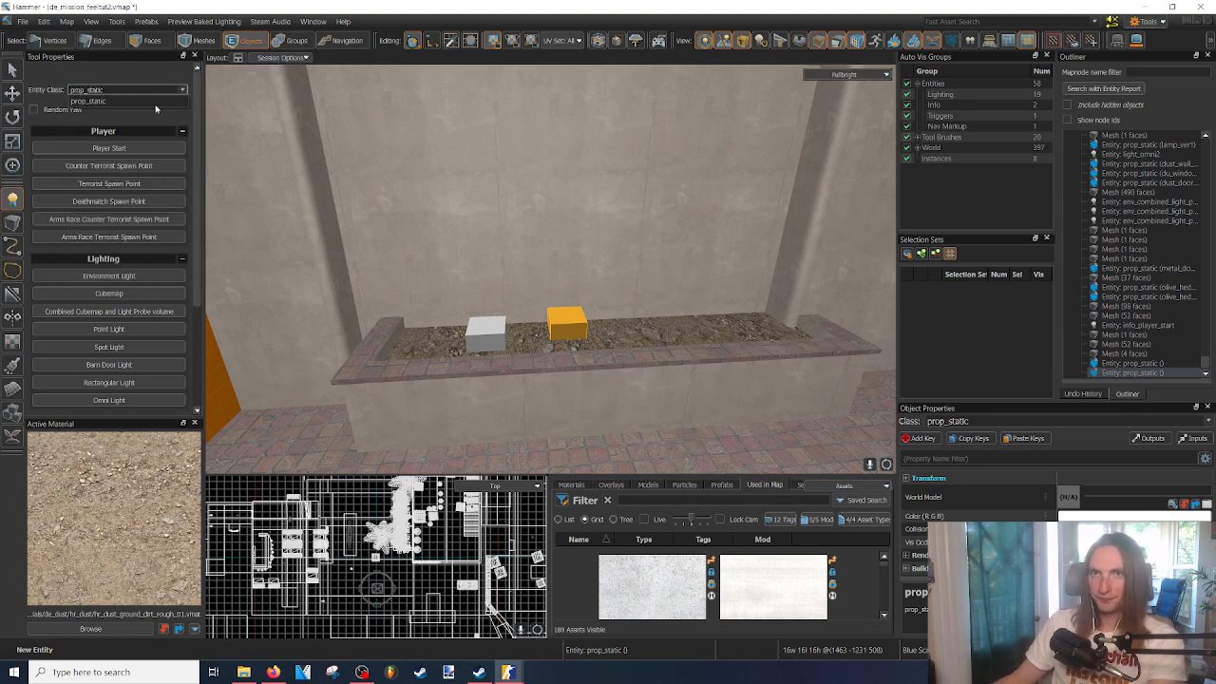
key("Return")
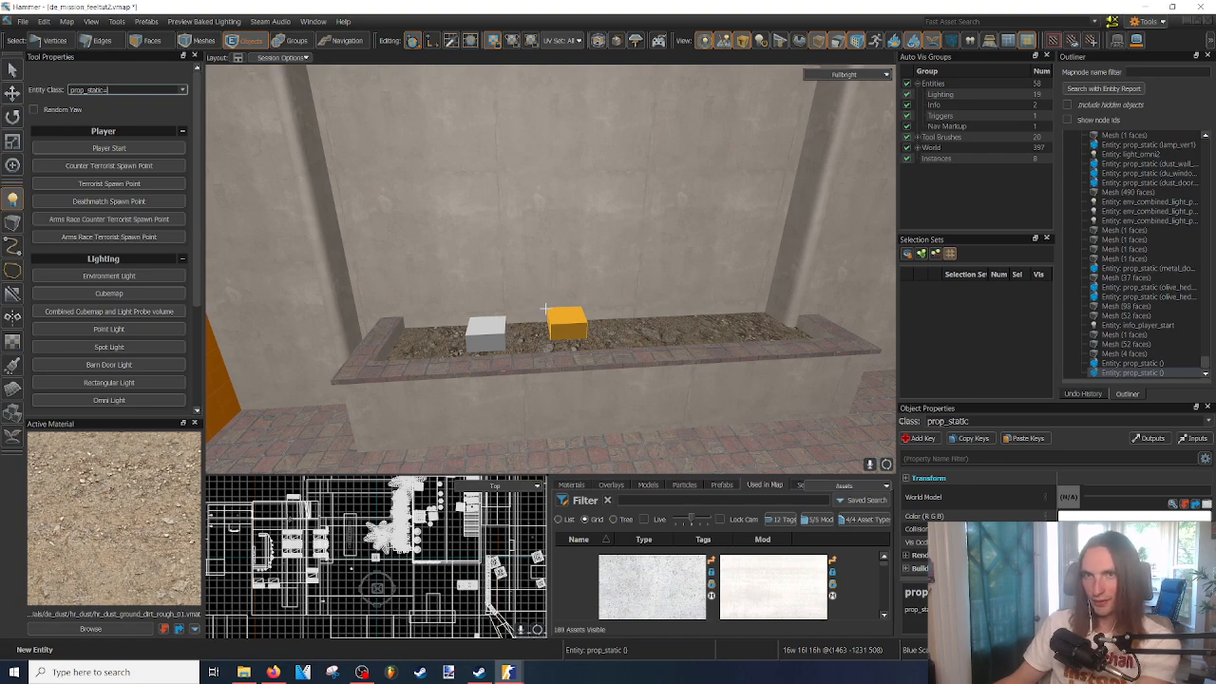
left_click(578, 318)
key("Escape")
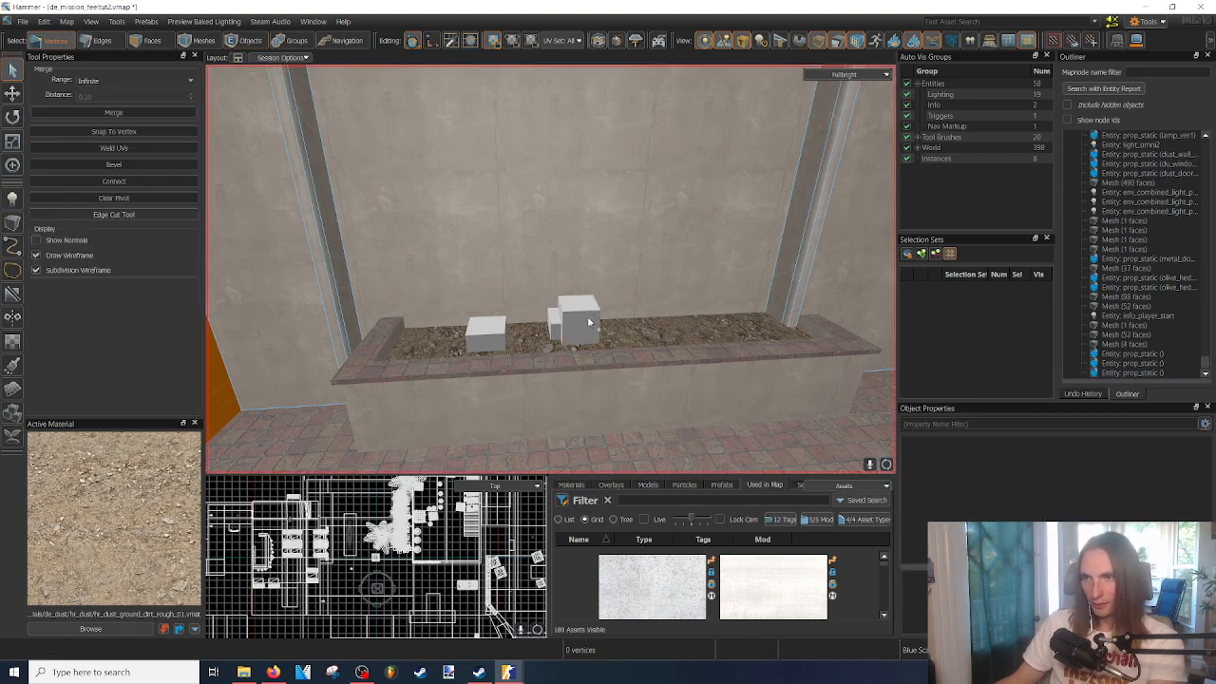
- Delete the two extra prop_static entities from the planter
key("Delete")
left_click(568, 330)
key("Delete")
- Search the models for olive and assign olive_hedge_03.vmdl as the remaining prop_static's world model
left_click(497, 333)
double_click(497, 334)
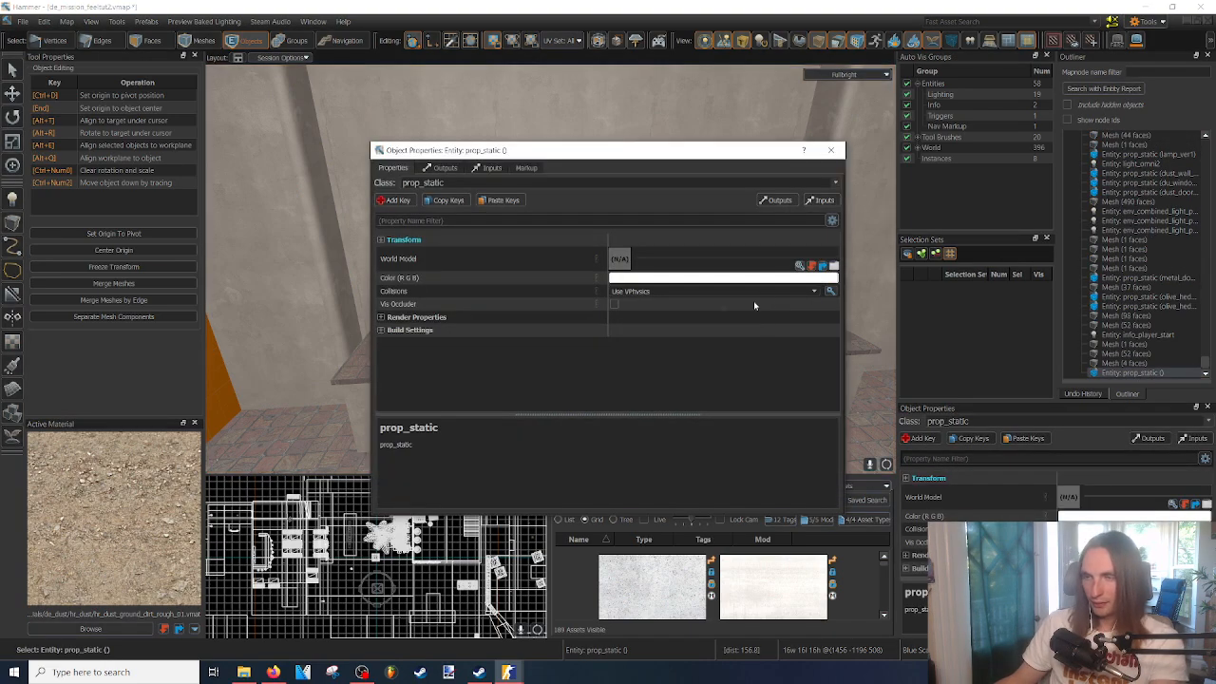
left_click(801, 266)
type("olive")
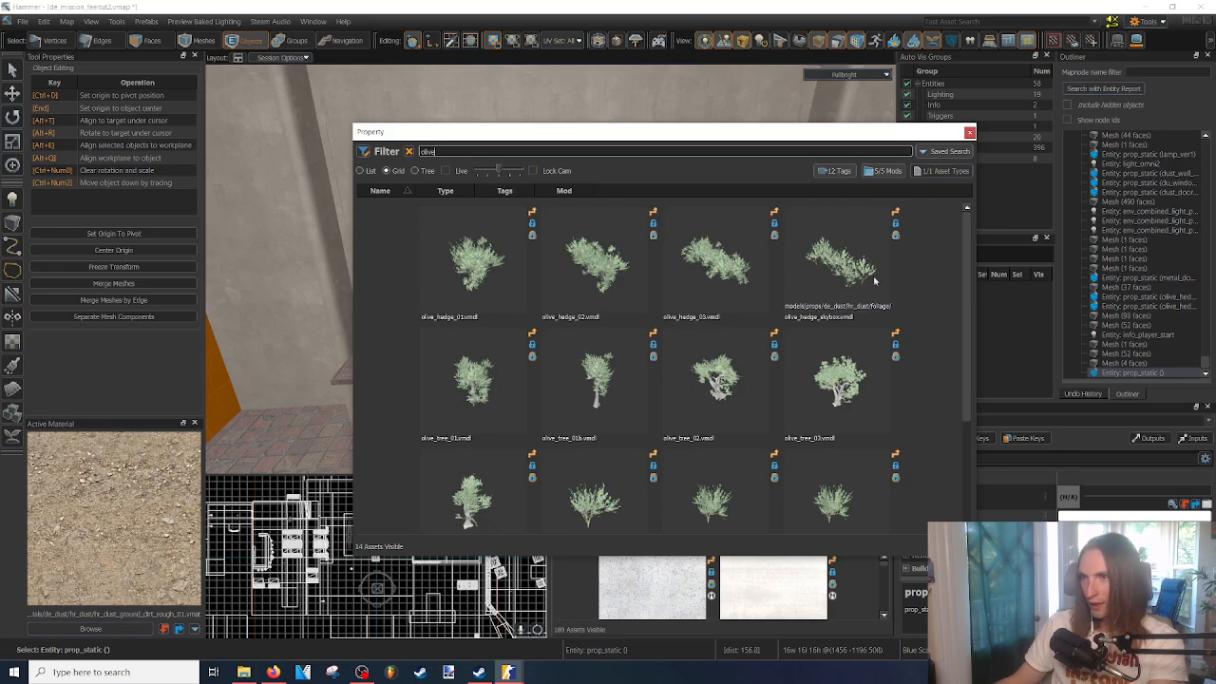
double_click(728, 271)
left_click(829, 152)
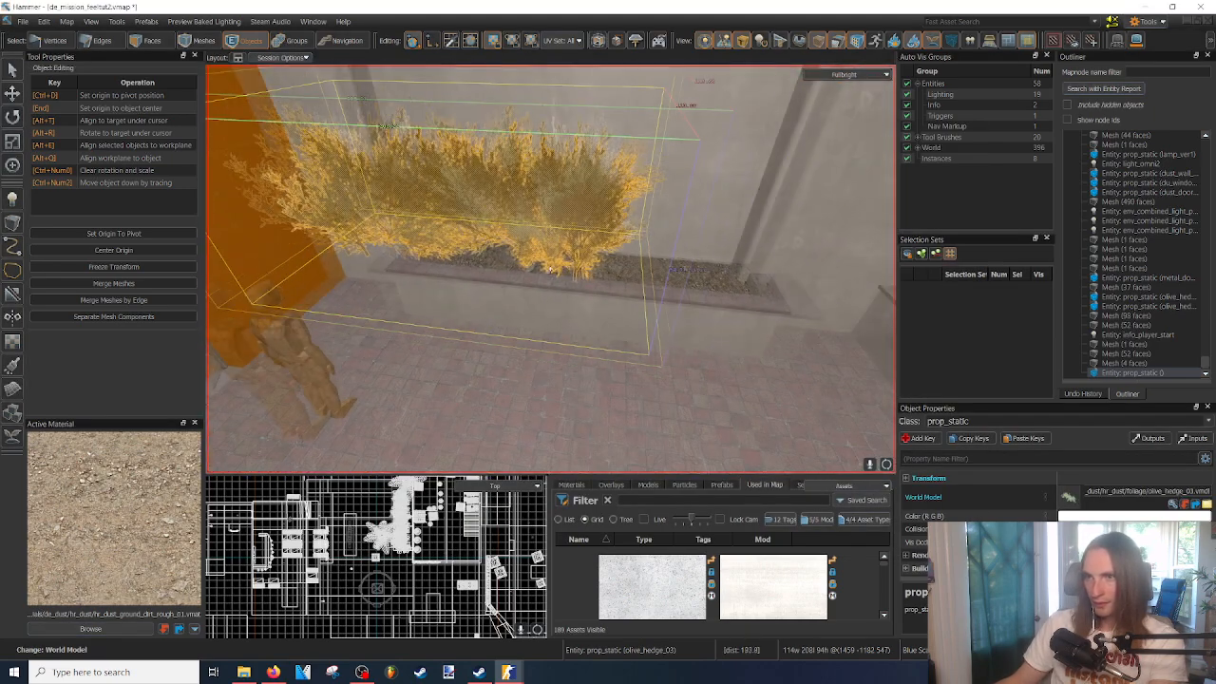
- Turn the hedge around its vertical axis and move it along and down so it sits centred in the planter
right_click_drag(558, 175, 557, 174)
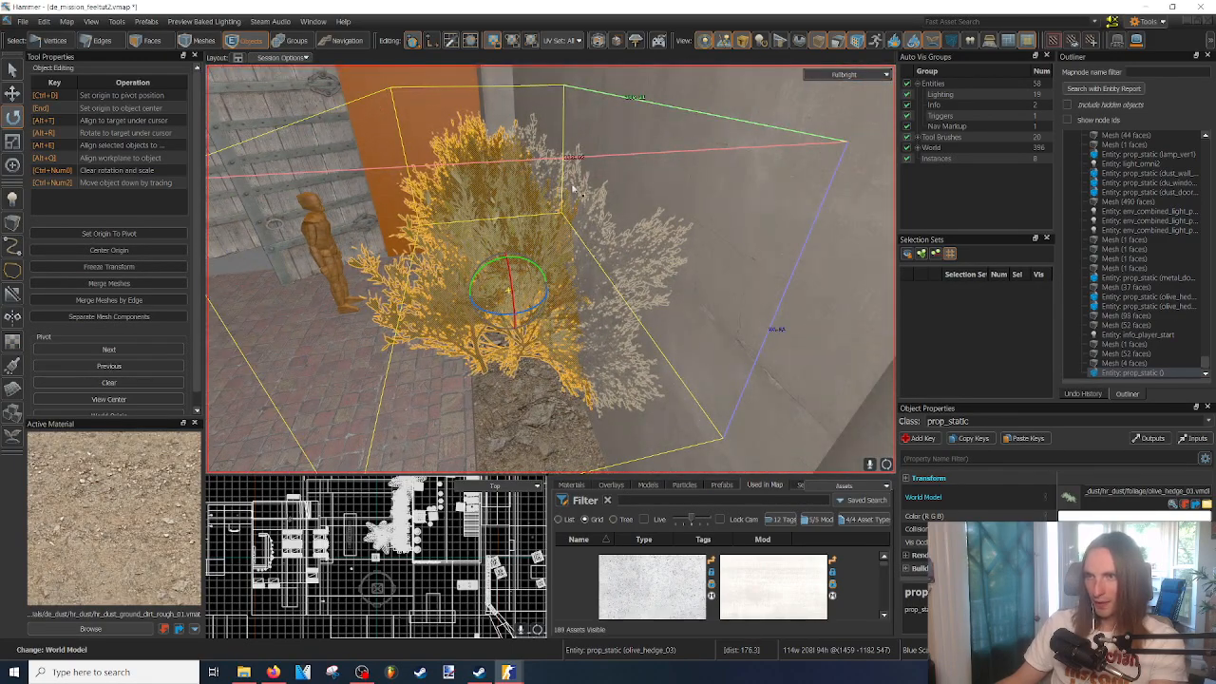
left_click_drag(494, 313, 535, 256)
right_click_drag(543, 257, 544, 256)
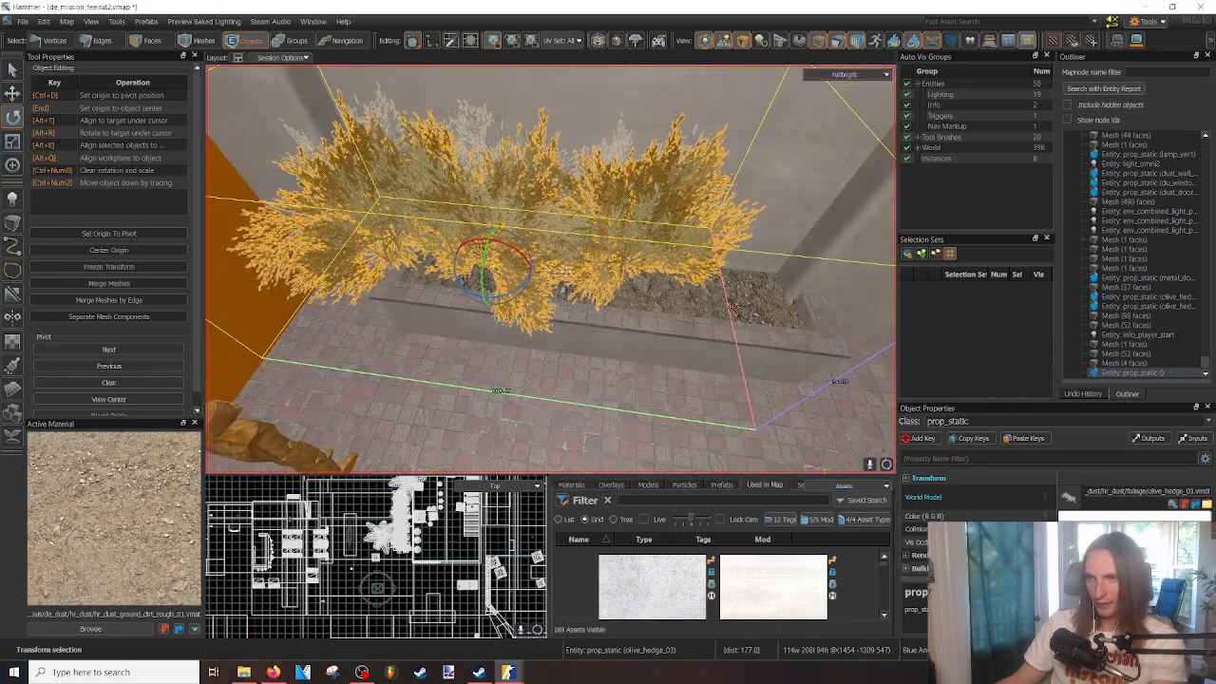
left_click_drag(458, 270, 549, 270)
right_click_drag(549, 270, 548, 270)
left_click_drag(539, 266, 540, 278)
mouse_move(540, 277)
right_mouse_down()
mouse_move(550, 269)
mouse_move(540, 277)
right_mouse_up()
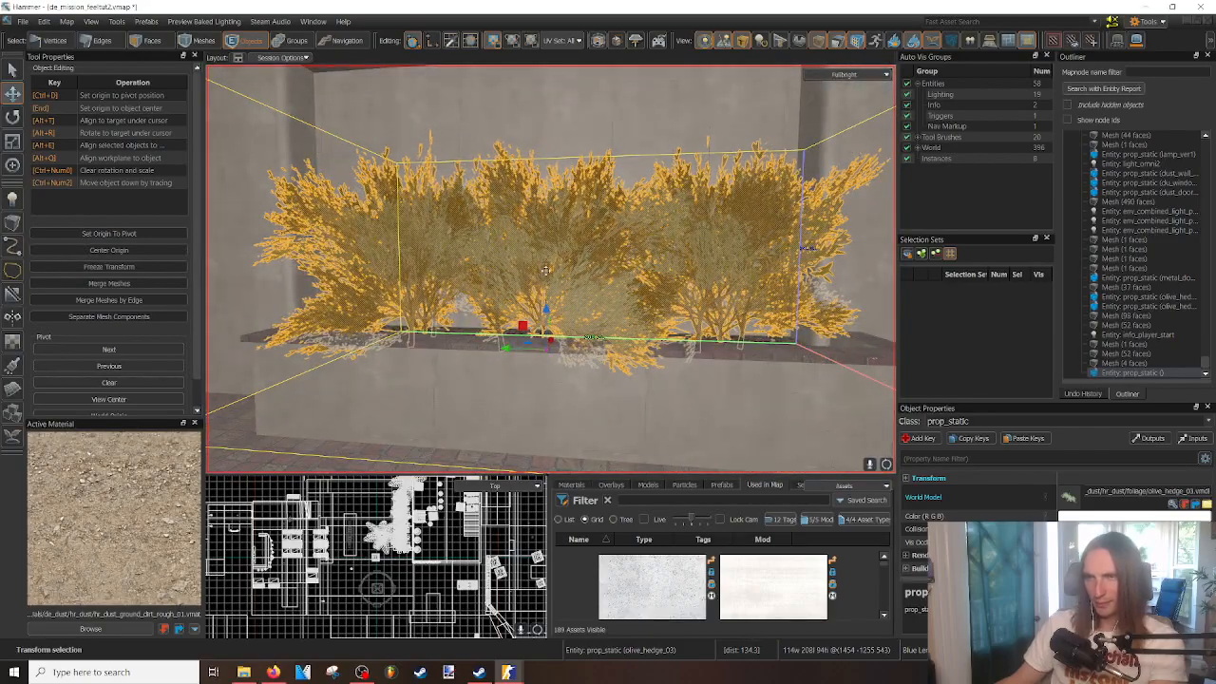
- Scale the hedge to about 69 units high and 217 units long to suit the planter
key("r")
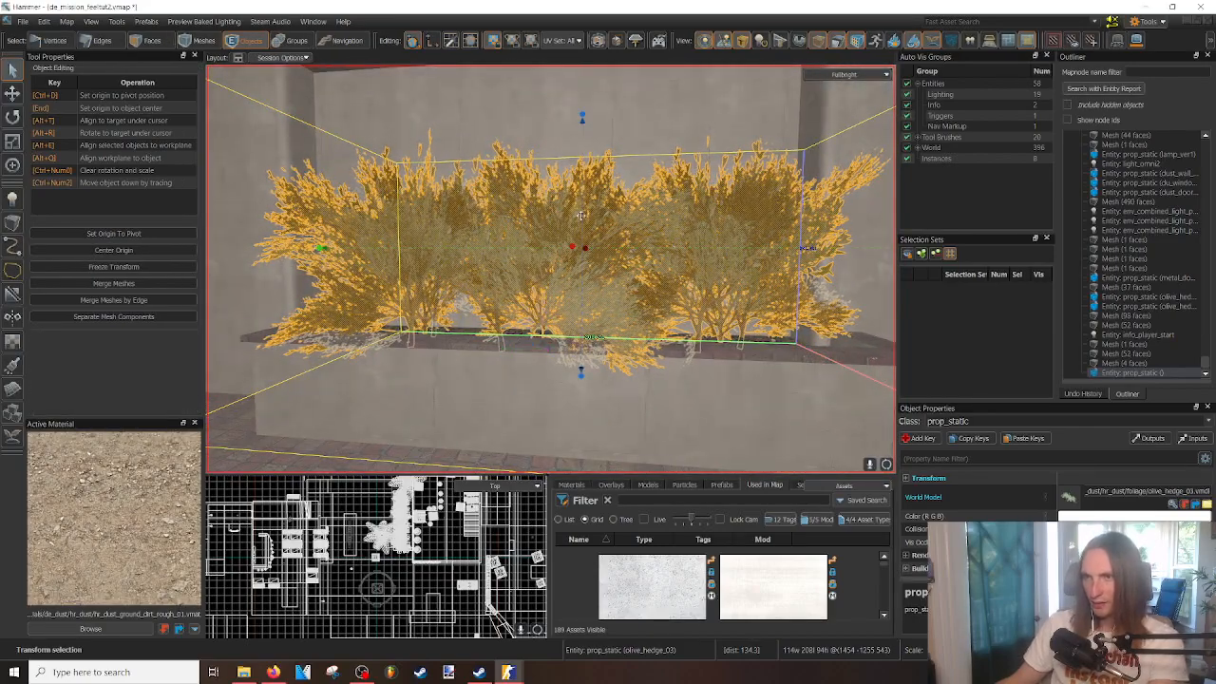
left_click_drag(585, 121, 587, 194)
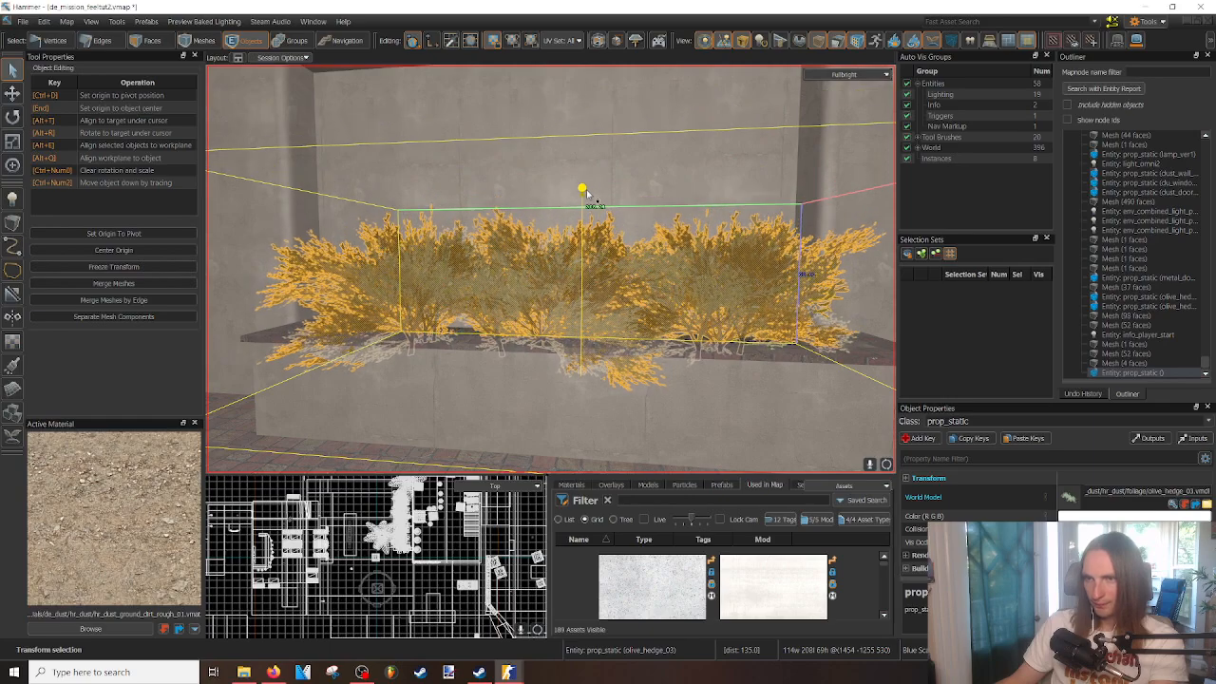
right_click_drag(564, 265, 481, 265)
right_click_drag(387, 269, 494, 285)
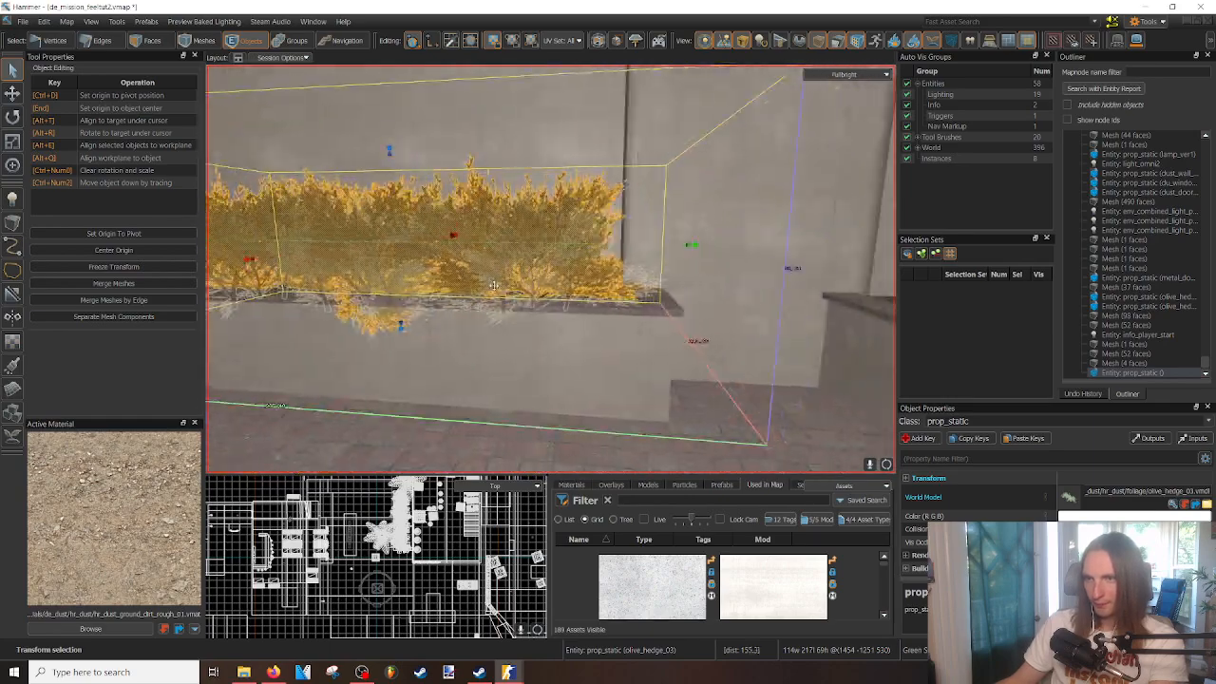
left_click(498, 344)
right_click_drag(497, 344, 458, 337)
left_click(559, 408)
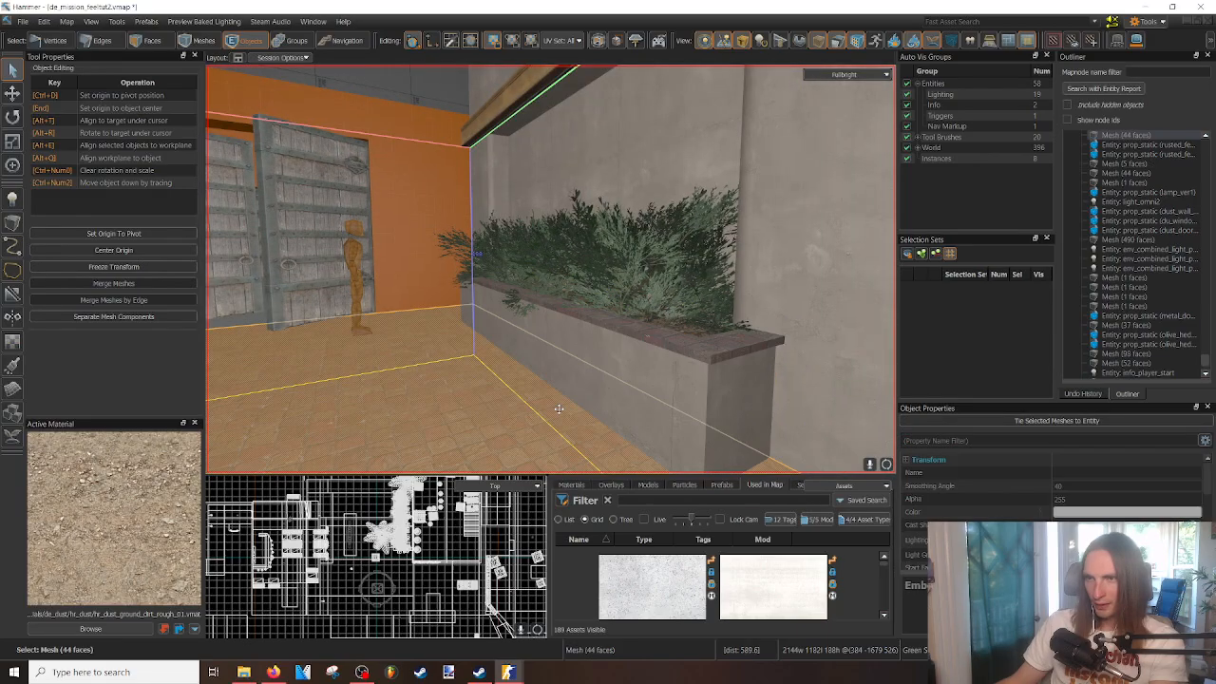
right_click_drag(603, 220, 555, 175)
- Try to stretch the hedge to about 91 units high
left_click(611, 234)
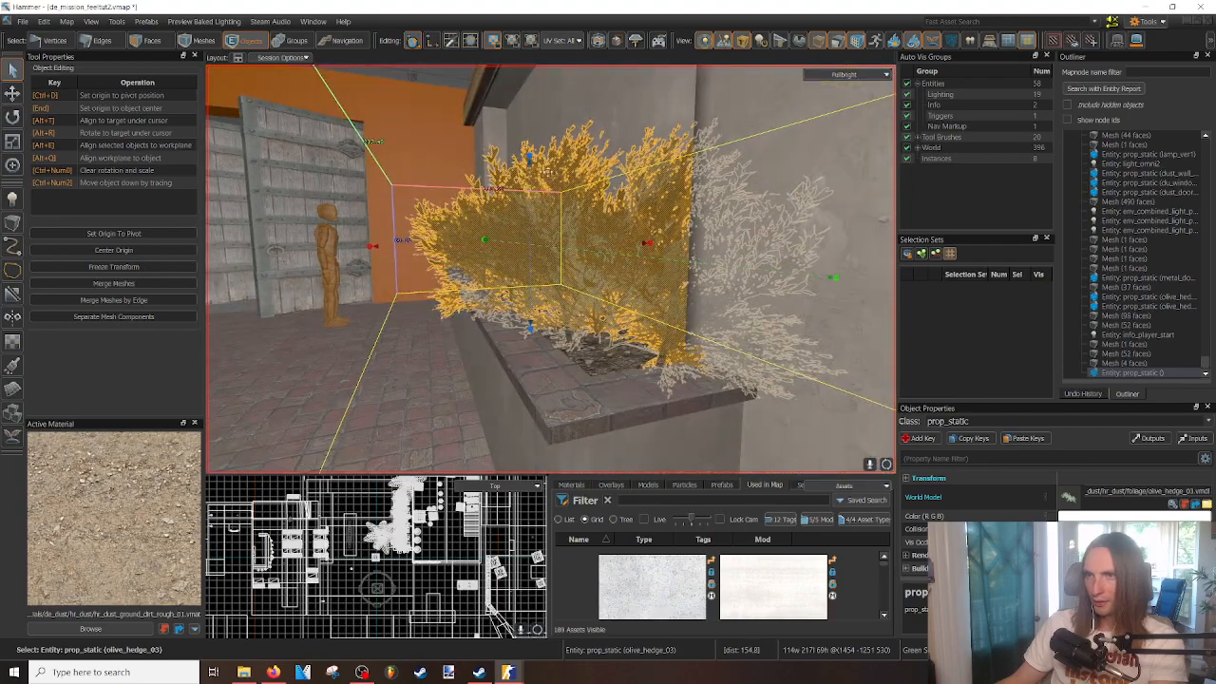
left_click_drag(529, 157, 530, 96)
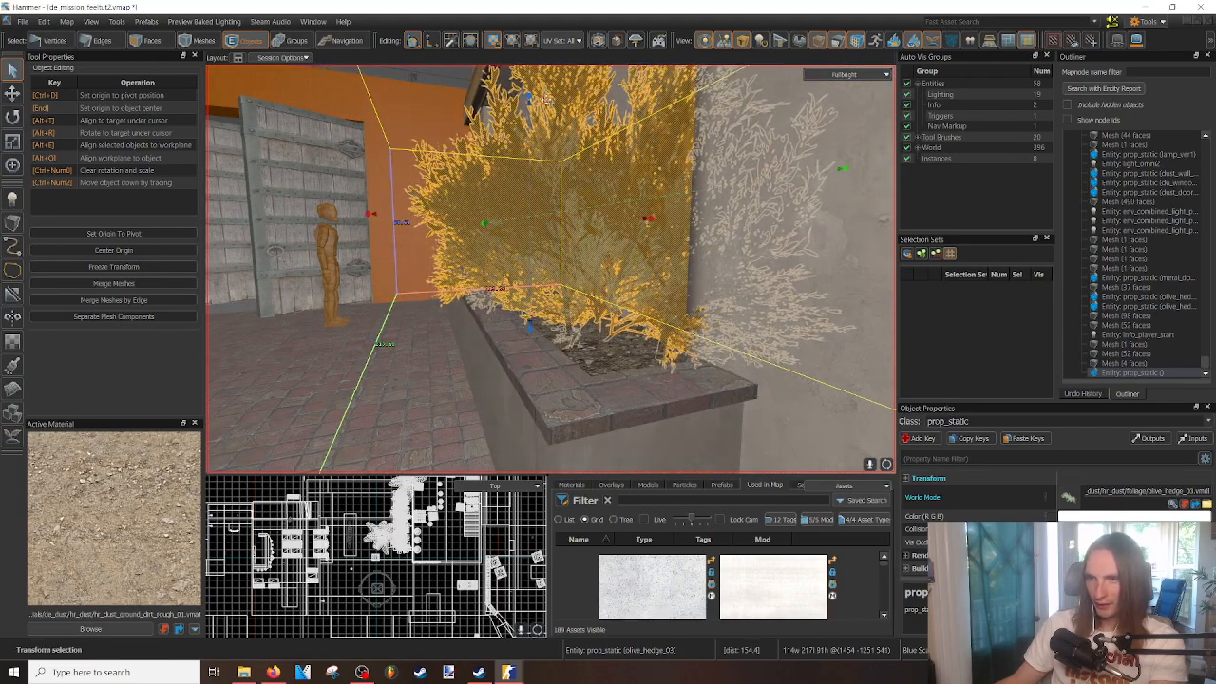
left_click(433, 354)
right_click_drag(433, 354, 520, 314)
left_click(520, 336)
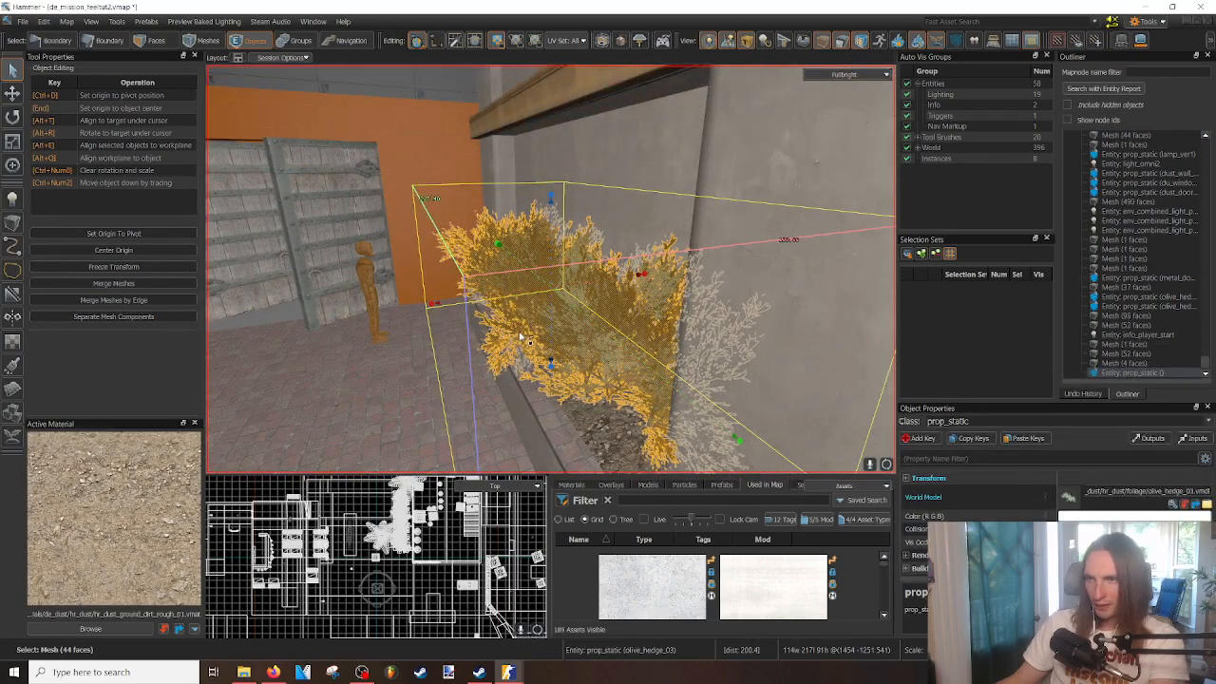
- Shift the hedge about 6 units closer to the courtyard wall so it stands over the planter's dirt
key("w")
left_click_drag(581, 343, 574, 344)
left_click(572, 344)
right_click_drag(572, 344, 530, 283)
left_click(533, 297)
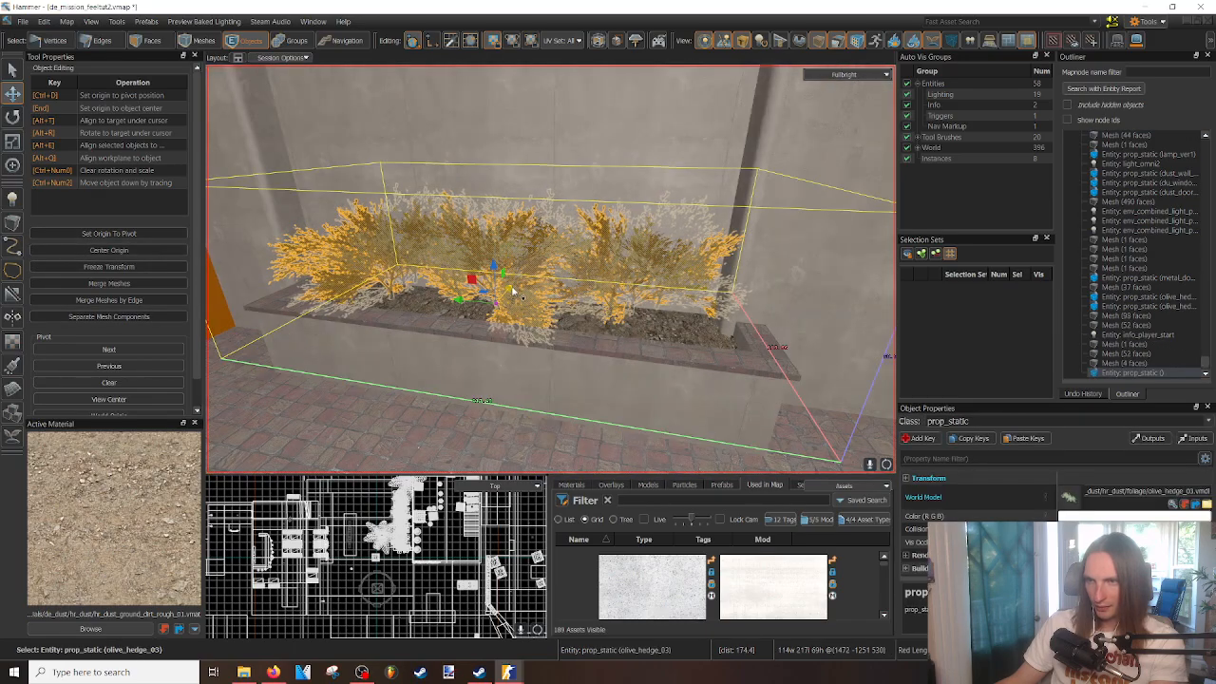
left_click_drag(513, 291, 502, 304)
left_click(507, 348)
right_click_drag(506, 348, 550, 269)
left_click(608, 296)
mouse_move(614, 328)
right_mouse_down()
mouse_move(550, 269)
mouse_move(614, 328)
right_mouse_up()
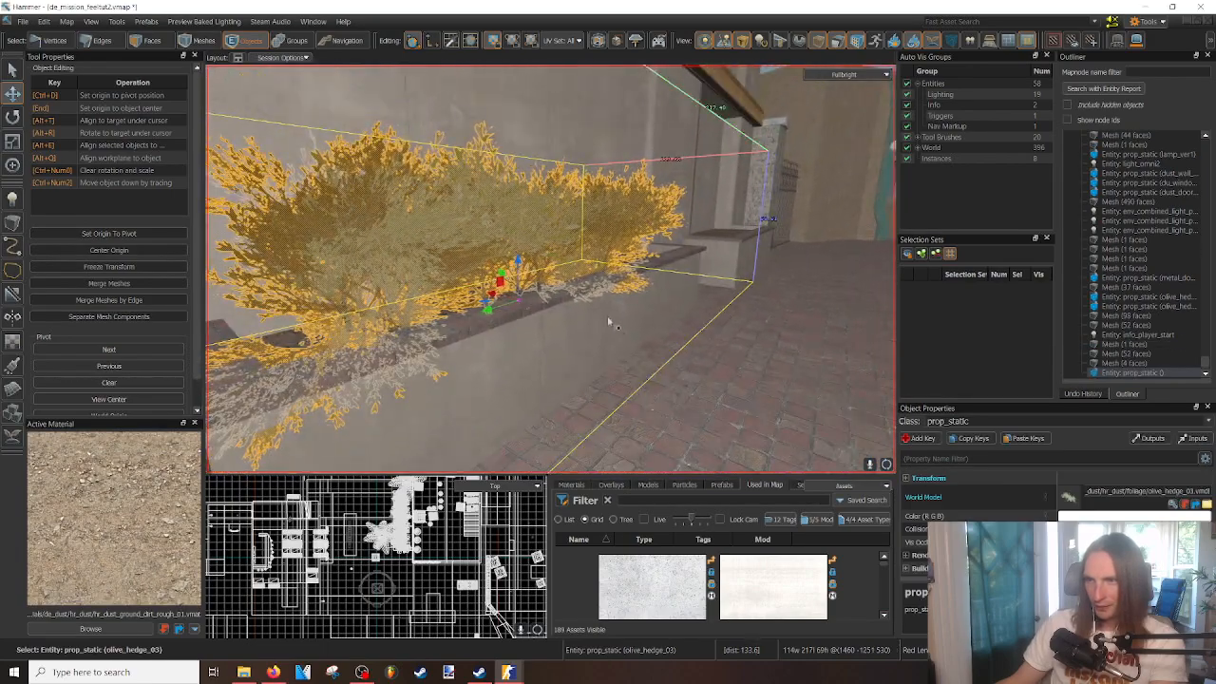
- Raise the hedge about 8 units so its lower branches clear the planter's brick rim
left_click_drag(519, 302, 494, 287)
left_click(581, 342)
right_click_drag(668, 385, 453, 238)
left_click(453, 238)
left_click_drag(437, 270, 440, 294)
left_click(620, 370)
right_click_drag(619, 371, 543, 232)
left_click(542, 232)
left_click_drag(536, 264, 538, 277)
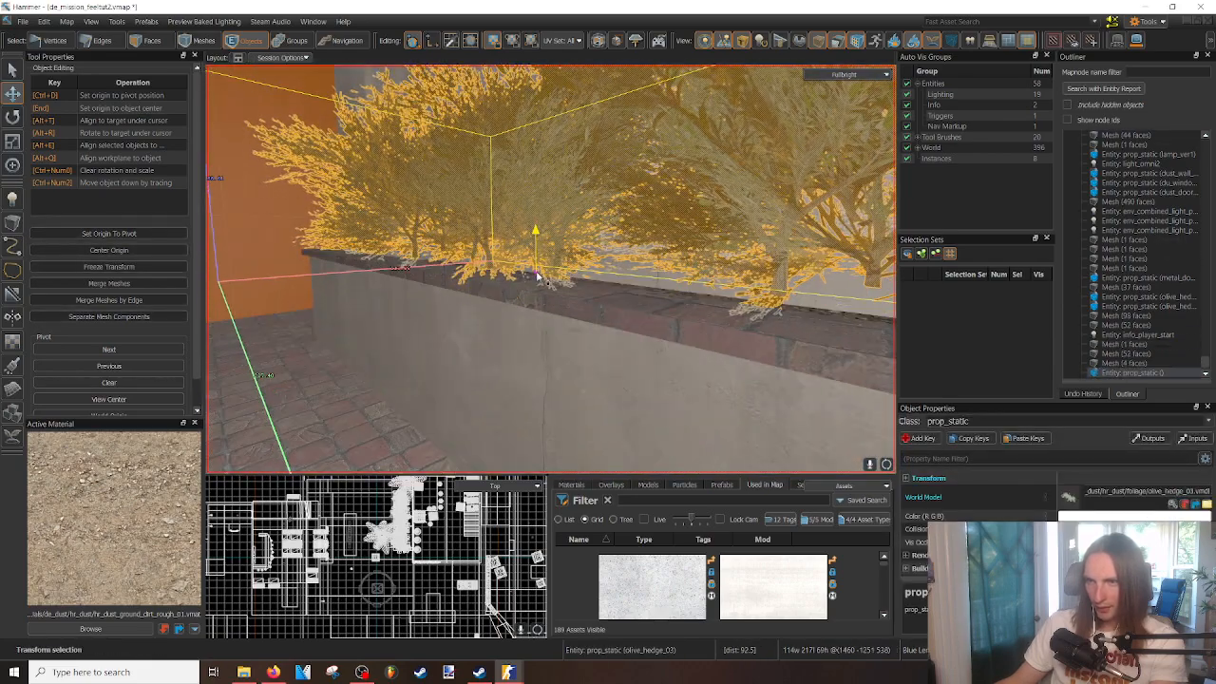
- Inspect the hedge's fit from the planter's end and select the hedge again
left_click(453, 381)
right_click_drag(452, 381, 550, 269)
right_click_drag(412, 393, 550, 269)
left_click(389, 378)
left_click(491, 216)
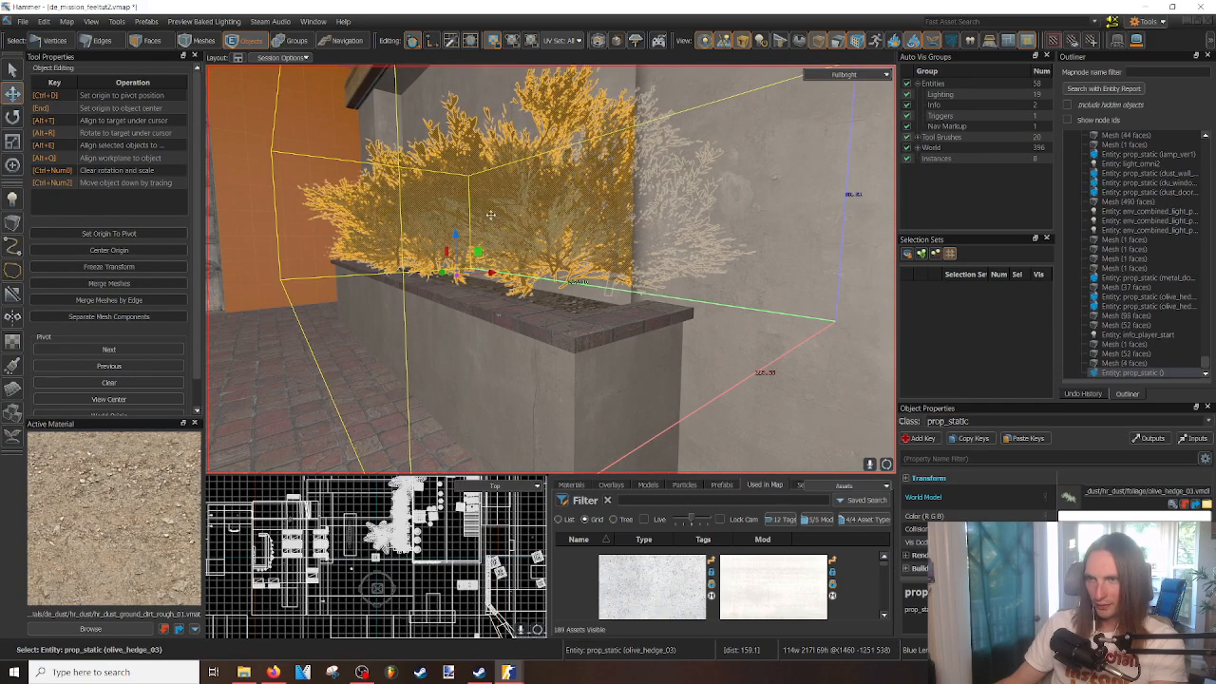
- Tilt the olive hedge about its long axis over the planter's dirt and check its fit in the lit view
left_click_drag(456, 237, 429, 277)
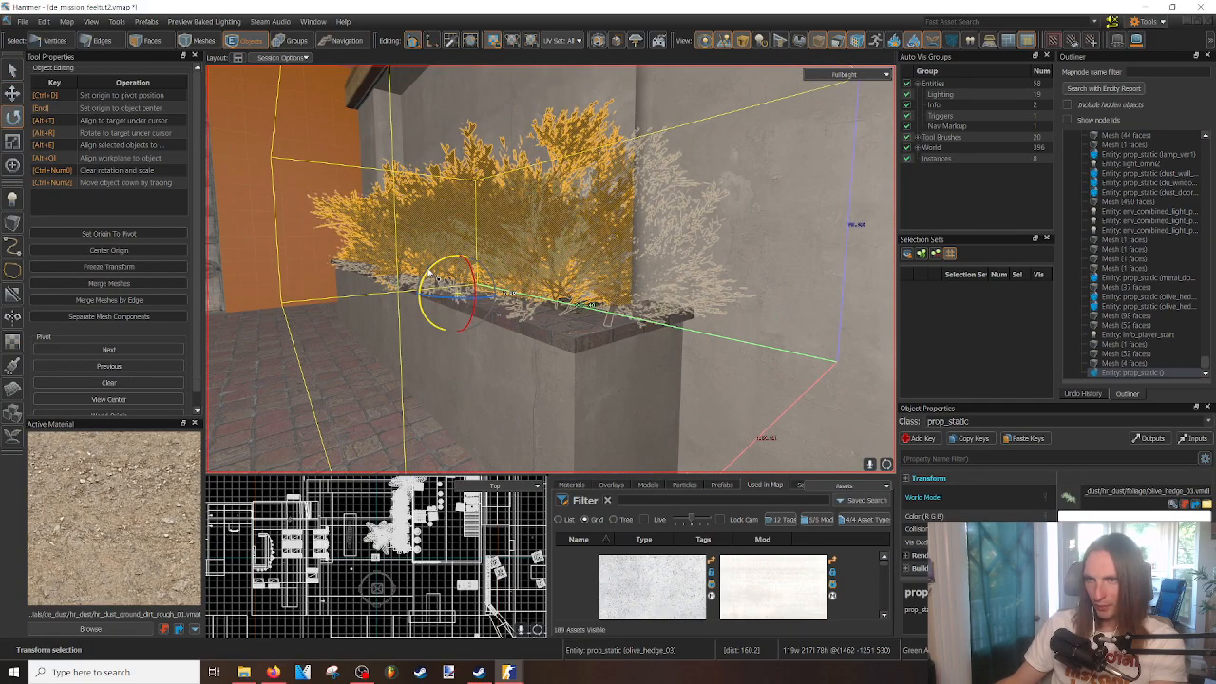
left_click(359, 370)
right_click_drag(550, 268, 550, 269)
left_click(618, 210)
right_click_drag(619, 210, 596, 286)
left_click(434, 286)
right_click_drag(435, 286, 550, 269)
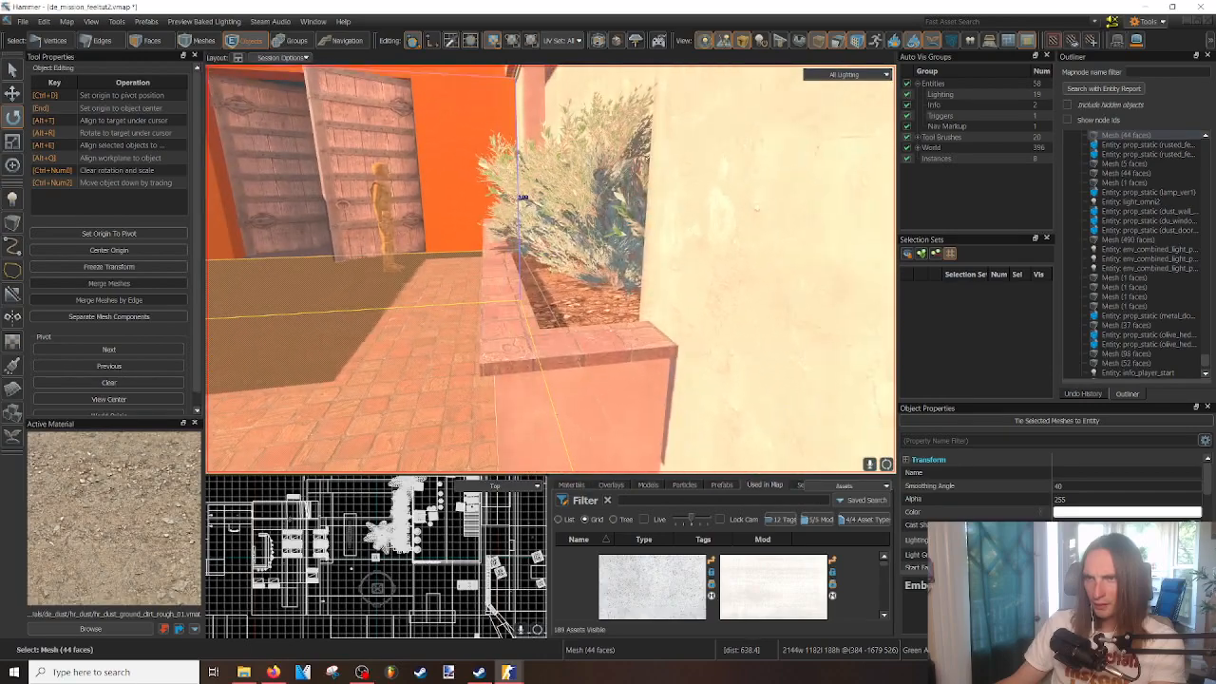
- Shift the hedge about 6 units away from the courtyard wall and review the planter from above
left_click(554, 331)
right_click_drag(554, 330, 554, 331)
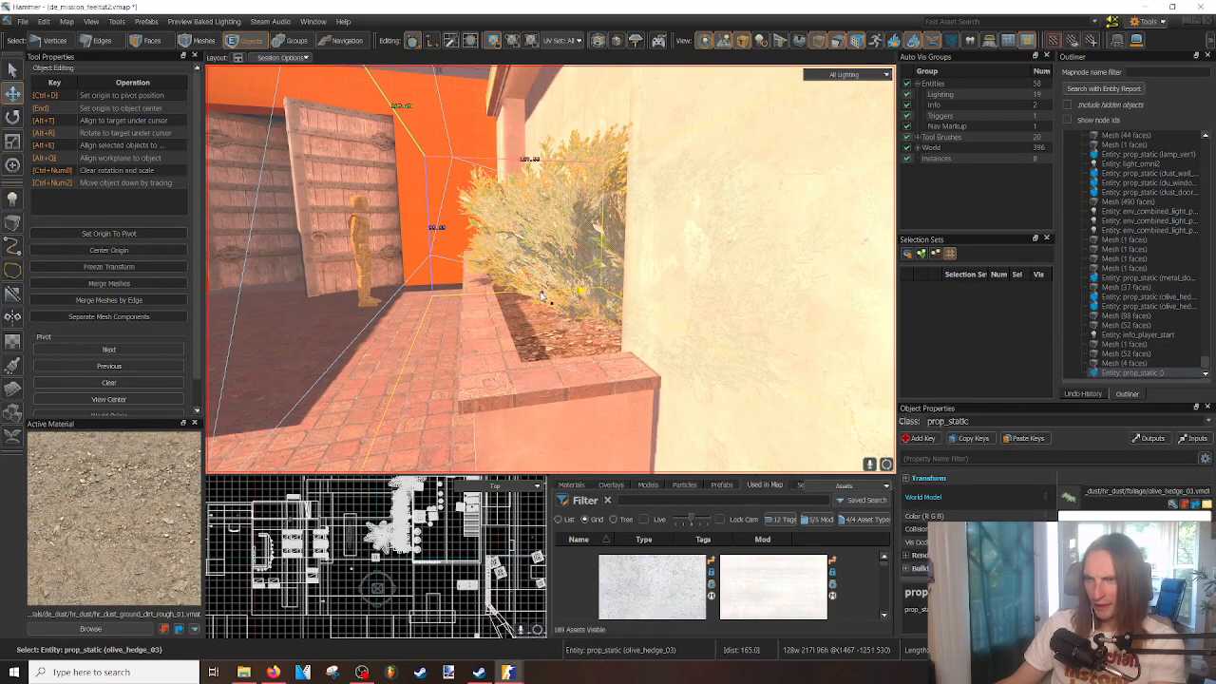
right_click_drag(532, 298, 532, 299)
left_click(484, 384)
right_click_drag(483, 384, 484, 383)
right_click_drag(475, 282, 472, 282)
key("F5")
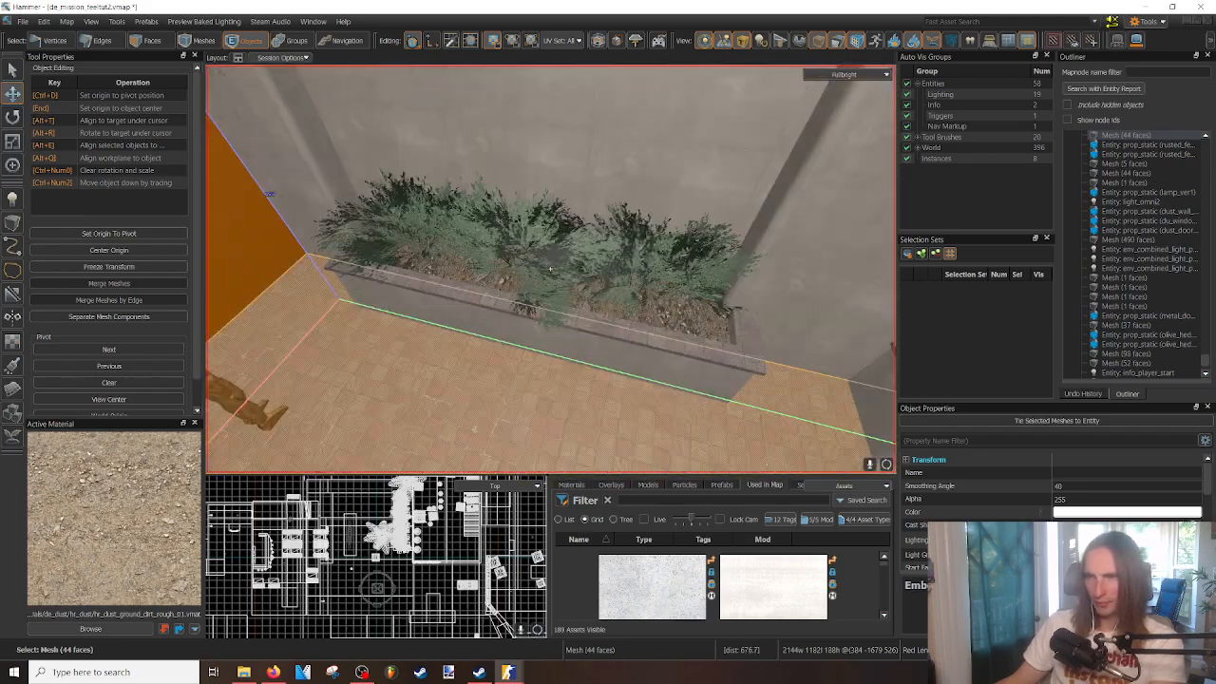
- Copy the hedge about 240 units along the wall to the empty planter and shorten the copy to about 163 units
left_click(535, 247)
right_click_drag(535, 247, 550, 269)
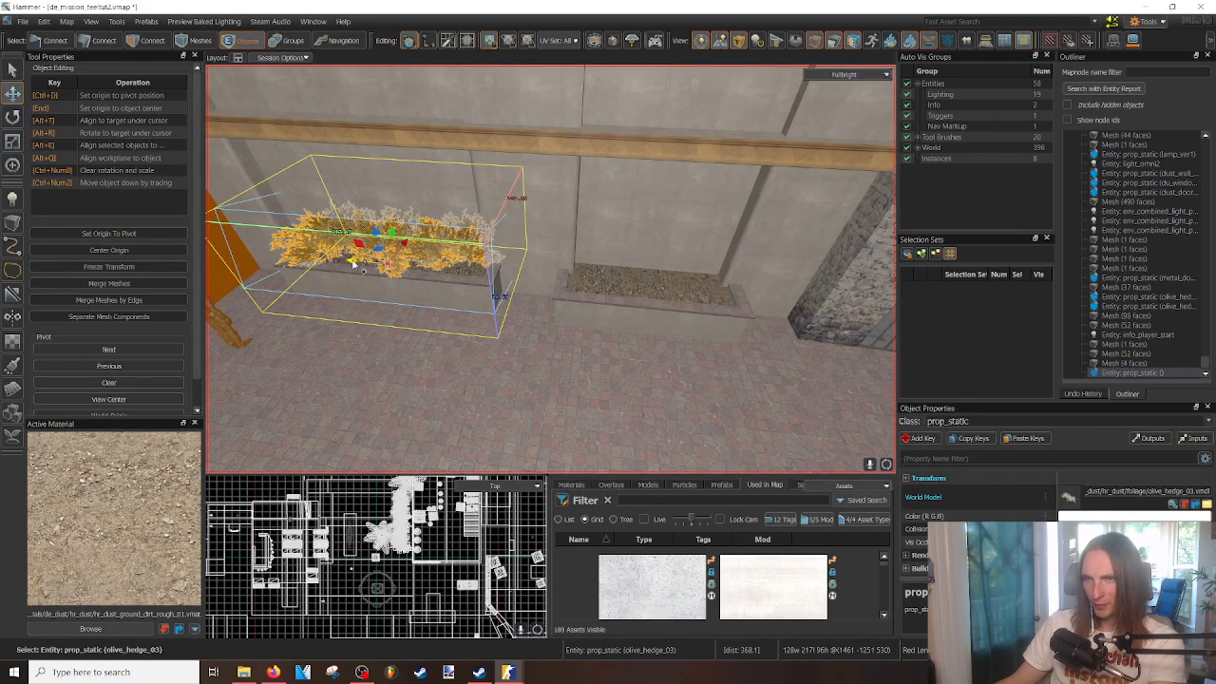
left_click_drag(656, 302, 655, 302, "shift")
right_click_drag(655, 302, 656, 302)
key("shift+s")
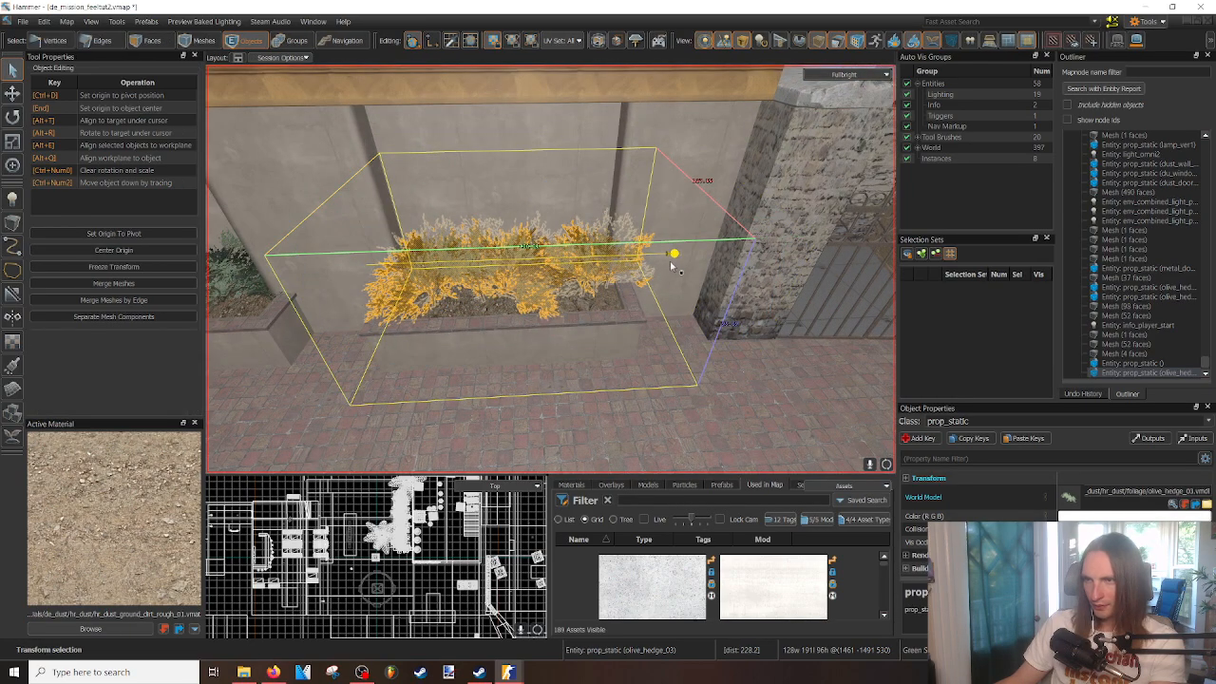
right_click_drag(627, 283, 550, 269)
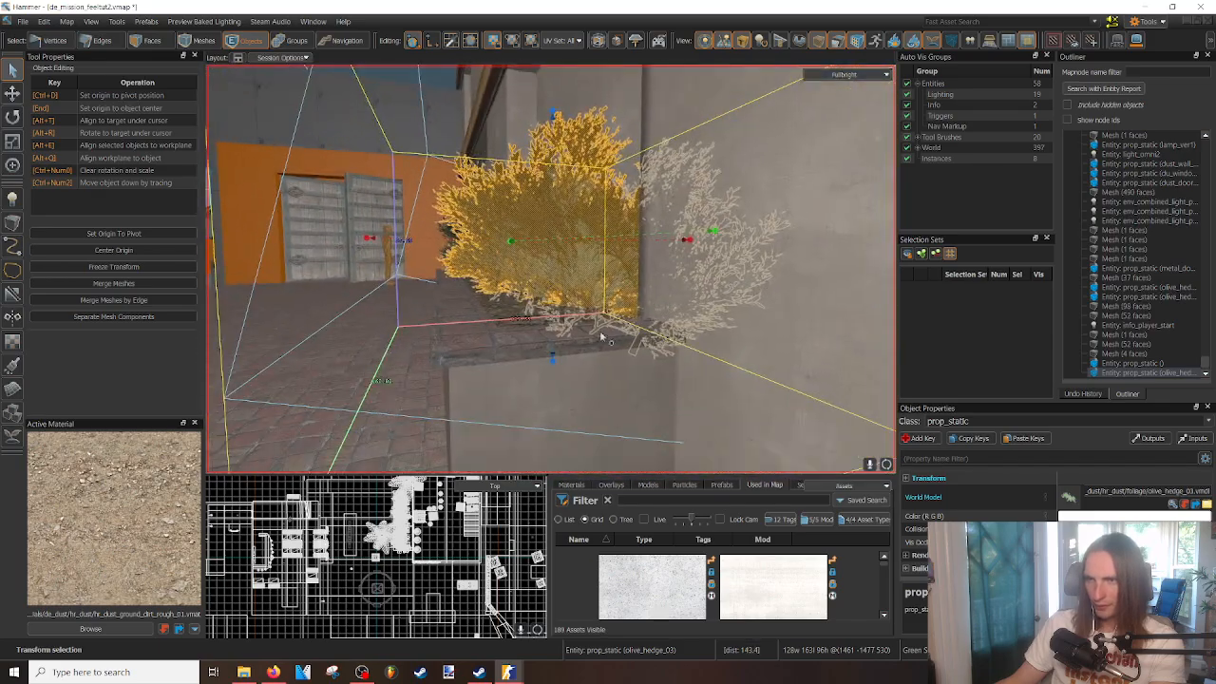
- Examine both hedge-filled planters along the courtyard wall, comparing lit and fullbright shading
right_click_drag(553, 373, 550, 269)
left_click(523, 393)
right_click_drag(524, 394, 549, 269)
right_click_drag(521, 296, 550, 269)
key("F6")
left_click(487, 348)
key("F6")
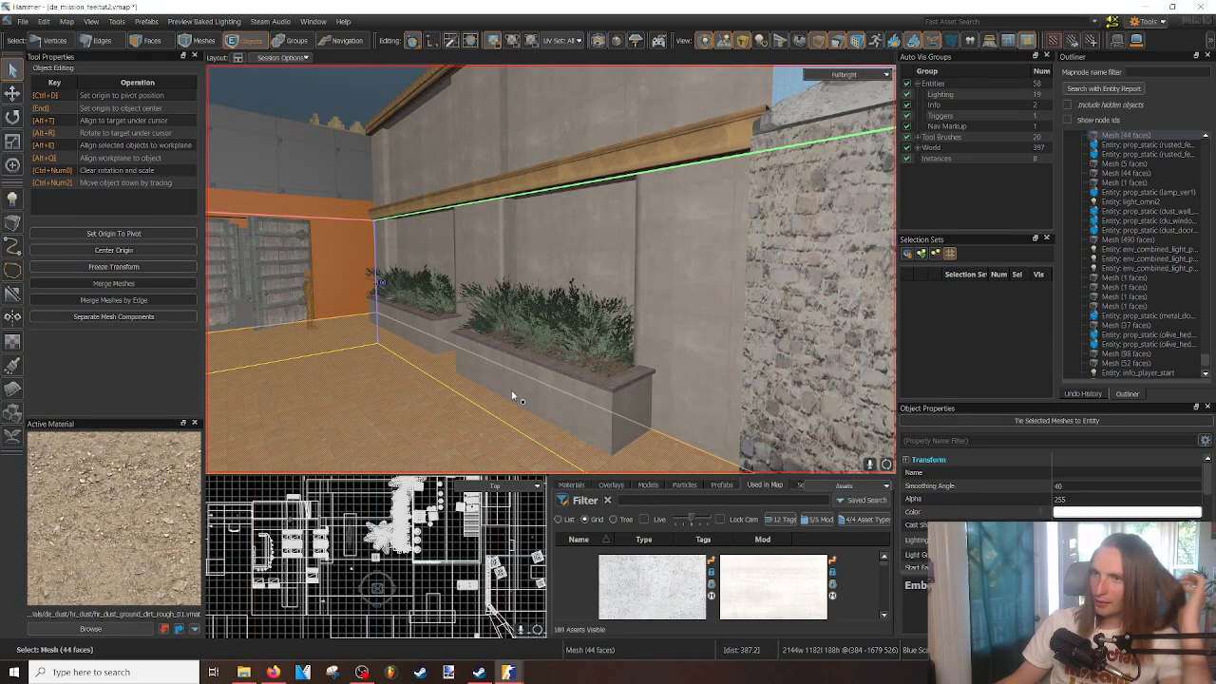
right_click_drag(517, 386, 549, 269)
- Place a prop_static on the pillar between the planters and search its models for torch, light and dust
left_click(13, 199)
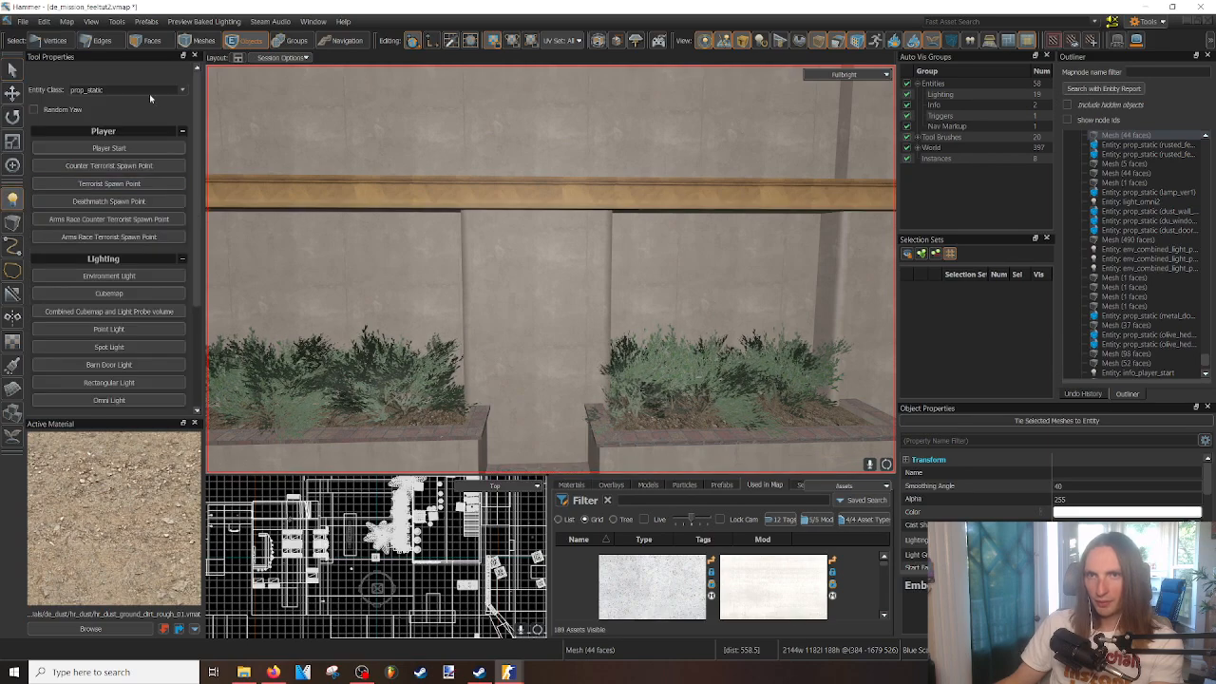
left_click(523, 275)
key("q")
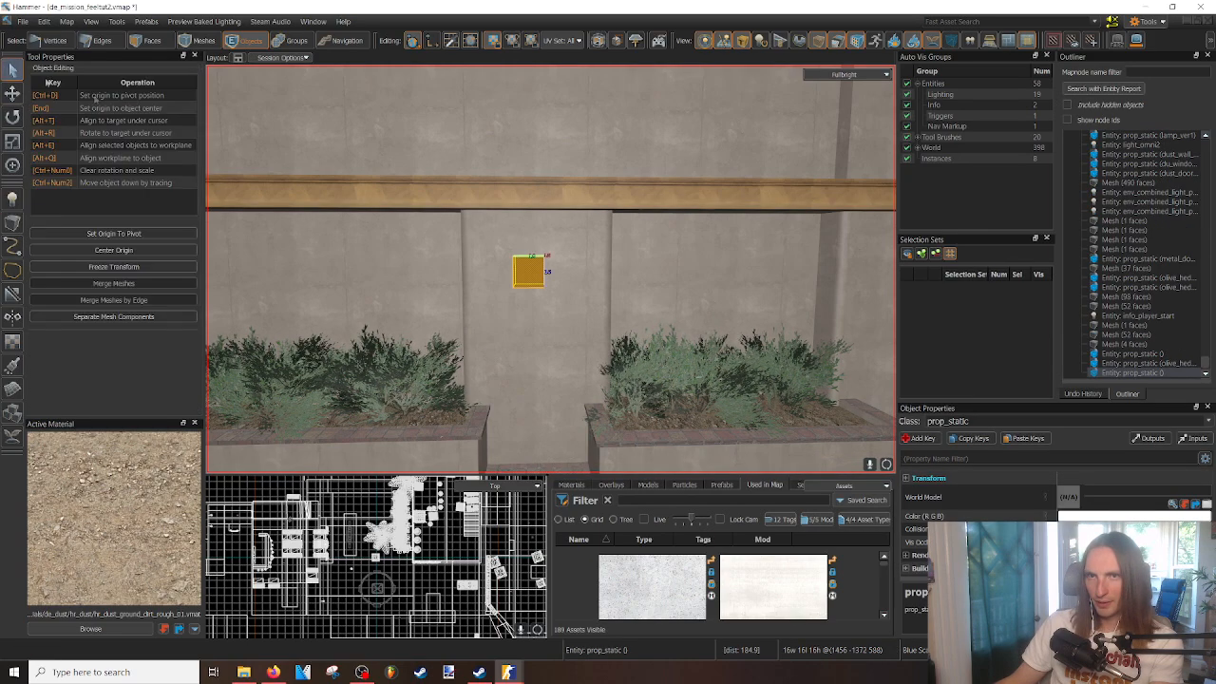
double_click(535, 264)
left_click(800, 265)
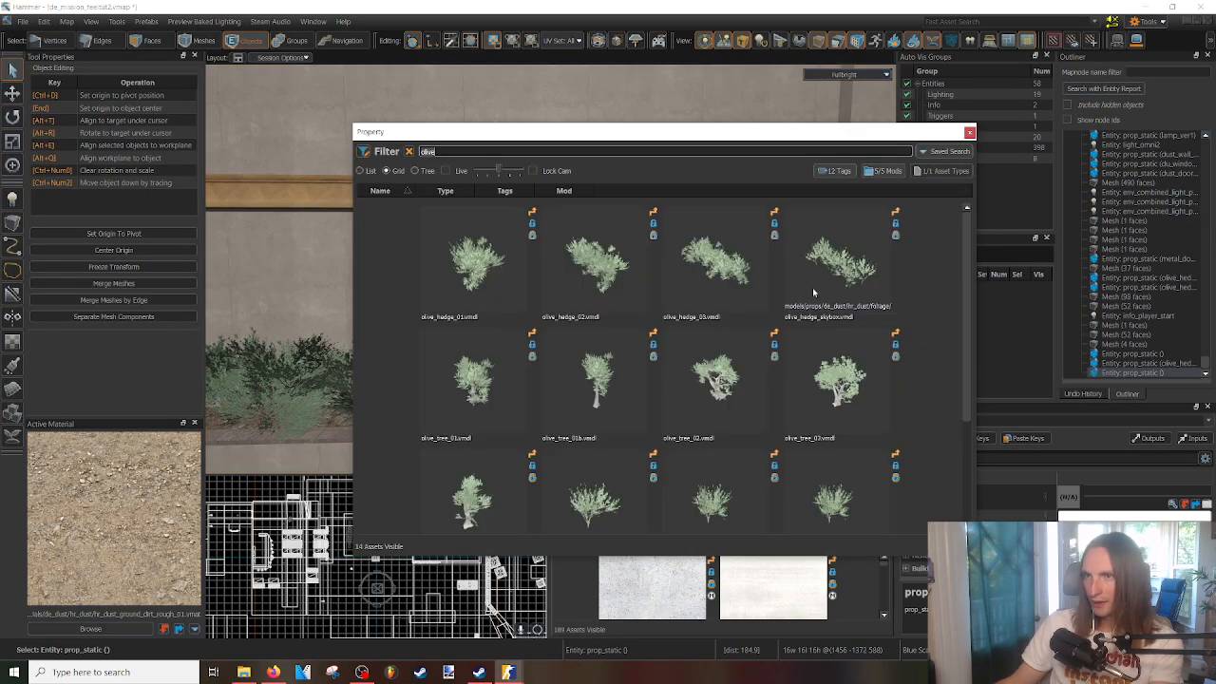
type("torch")
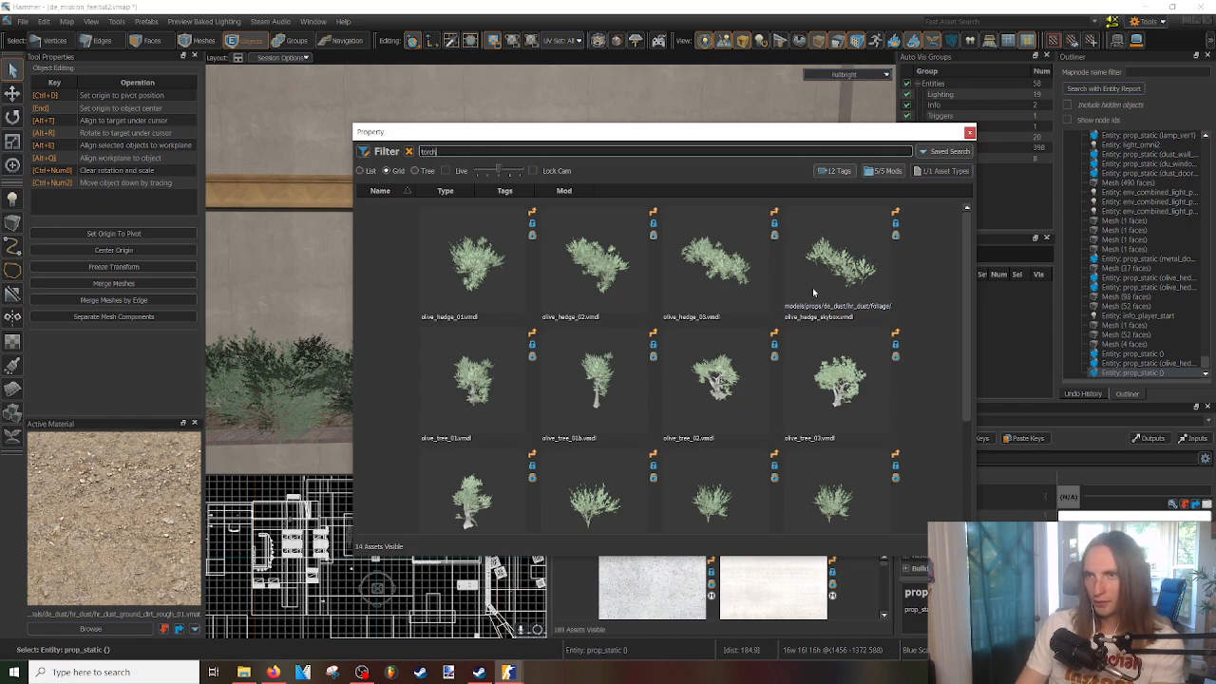
type("light")
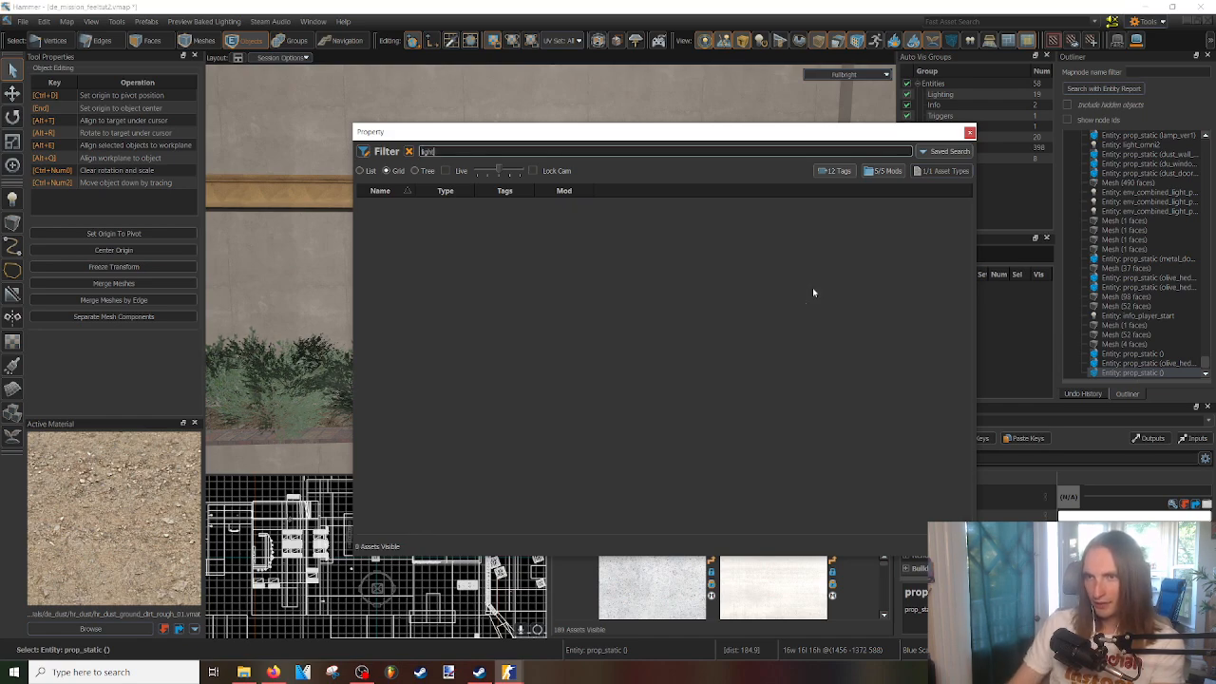
scroll(967, 252, "down", 1)
left_click_drag(968, 252, 971, 501)
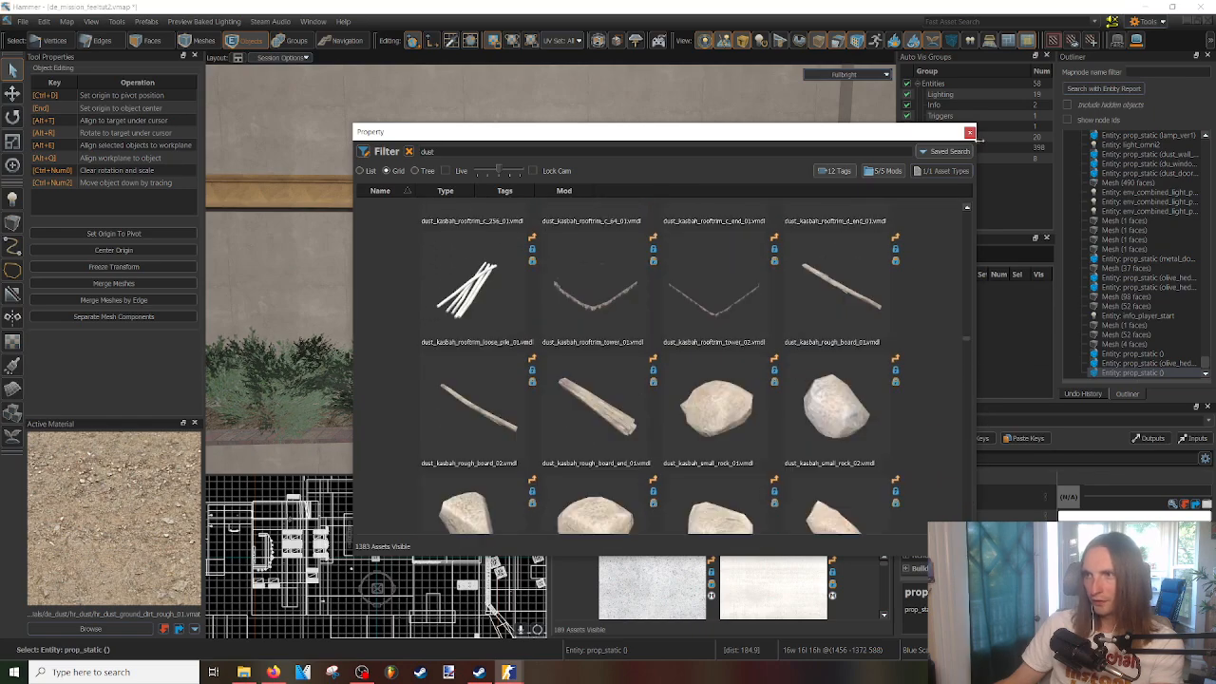
left_click(969, 132)
left_click(831, 150)
- Find the existing lamp_ver1 wall lamp beside the 20% reflectivity sign and copy it for the courtyard
key("z")
key("w")
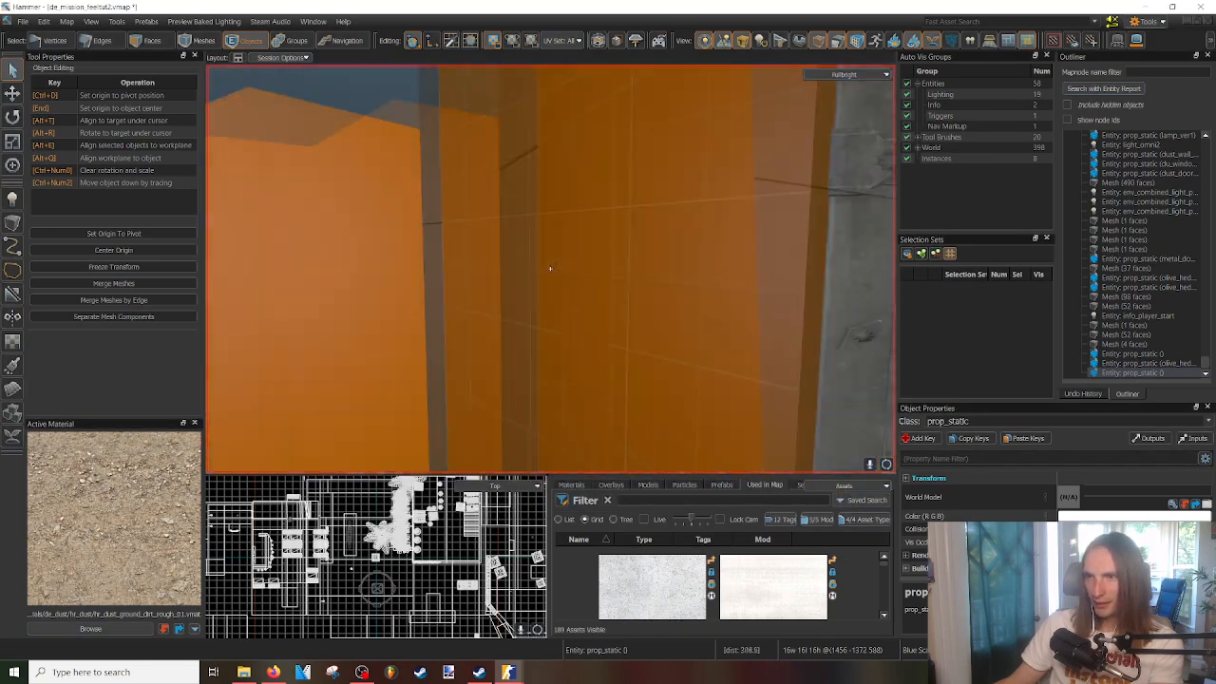
double_click(551, 275)
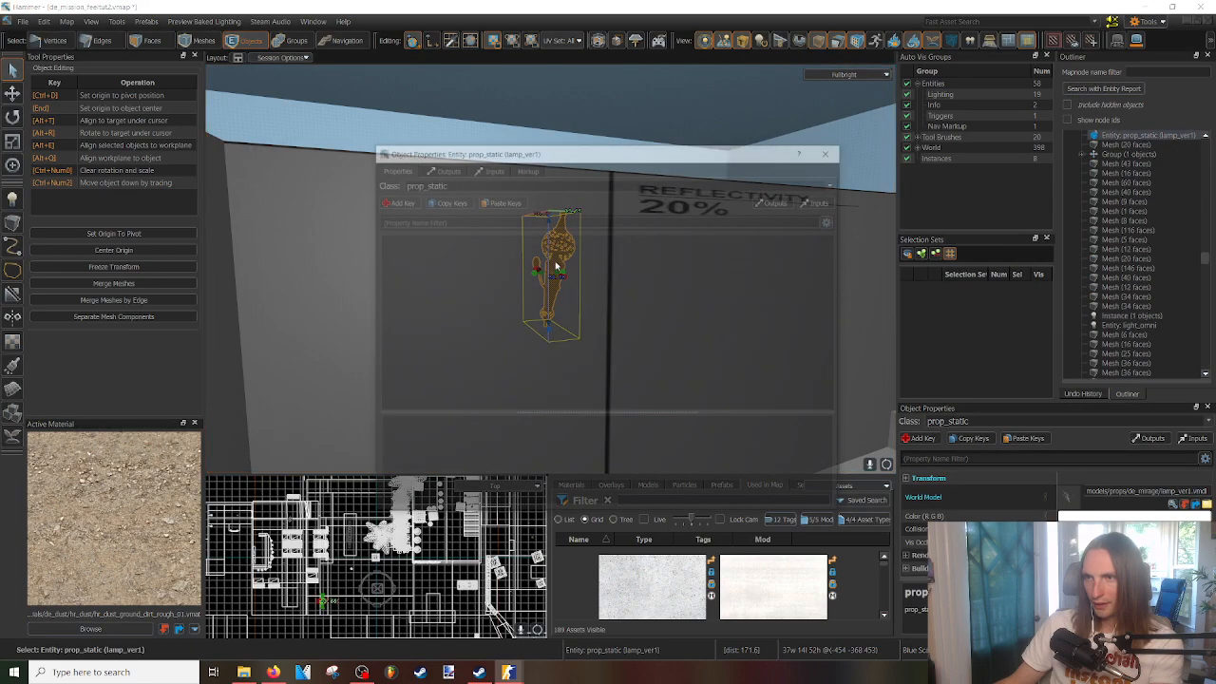
left_click(831, 150)
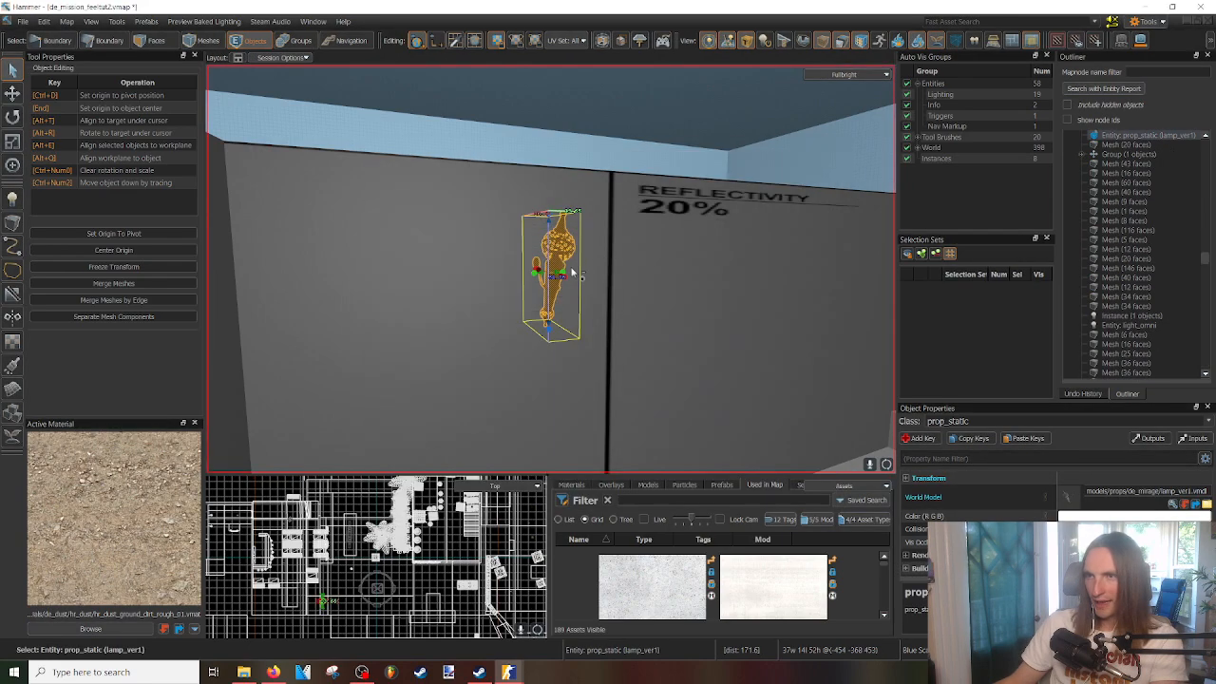
key("z")
key("w")
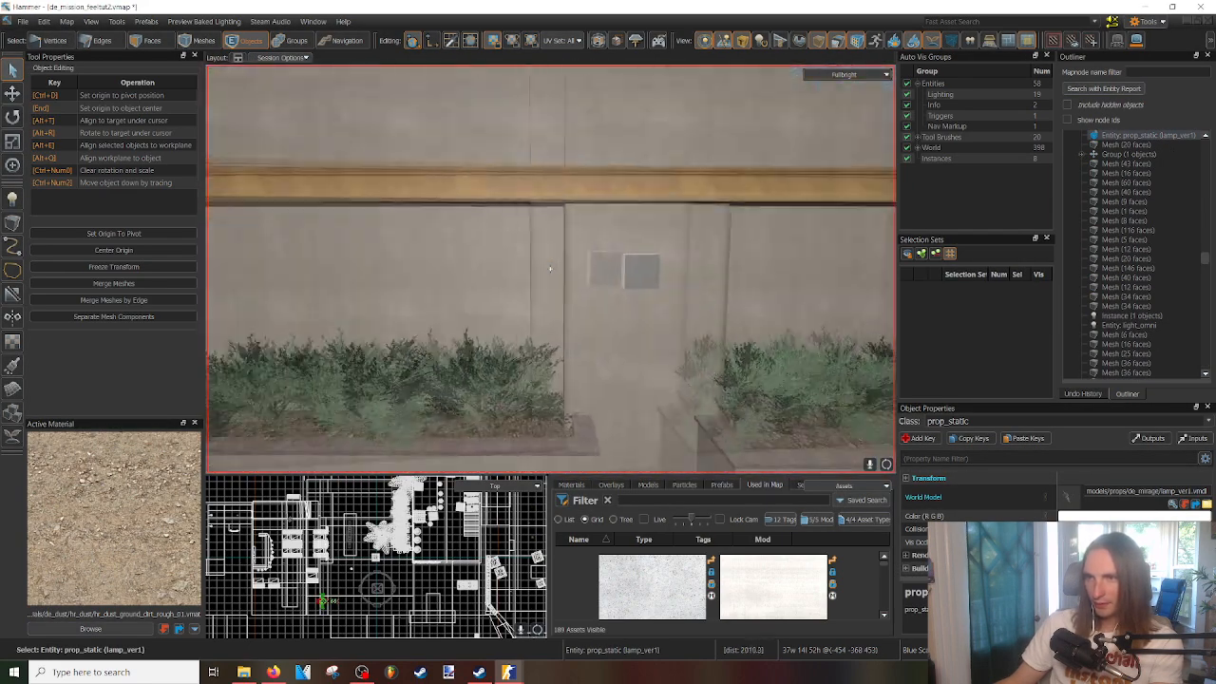
- Delete the empty placeholder prop on the pillar and paste the lamp_ver1 prop in its place
key("z")
left_click(527, 261)
key("Delete")
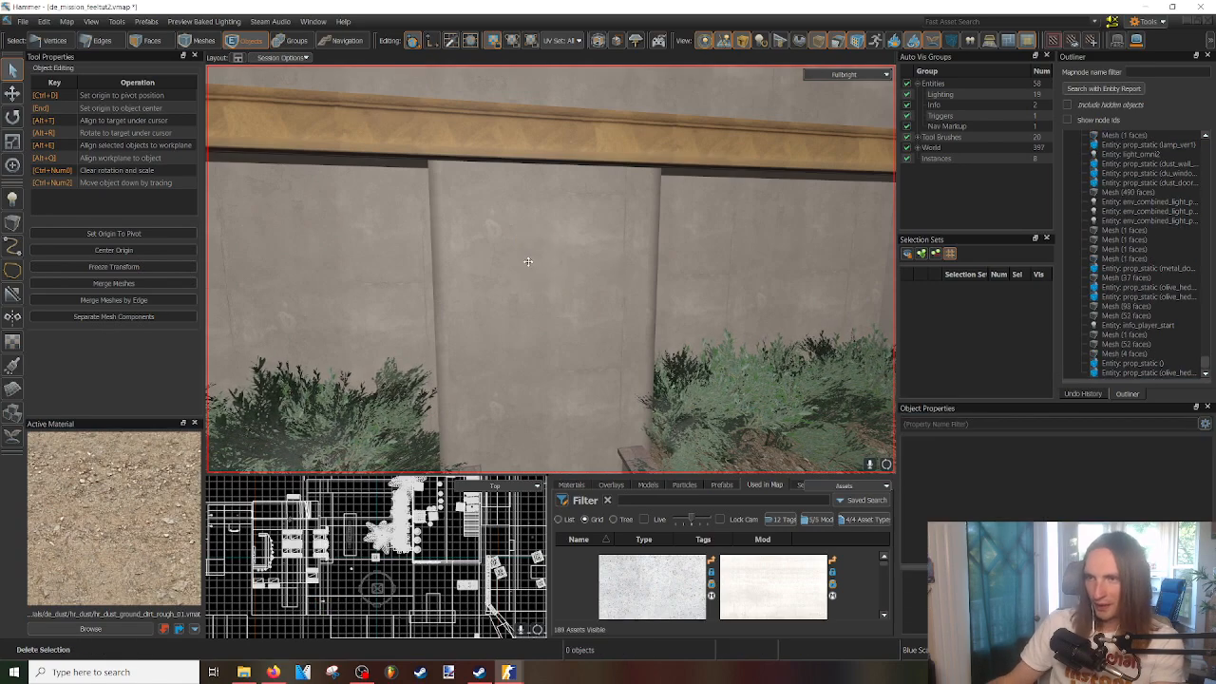
key("ctrl+v")
key("d")
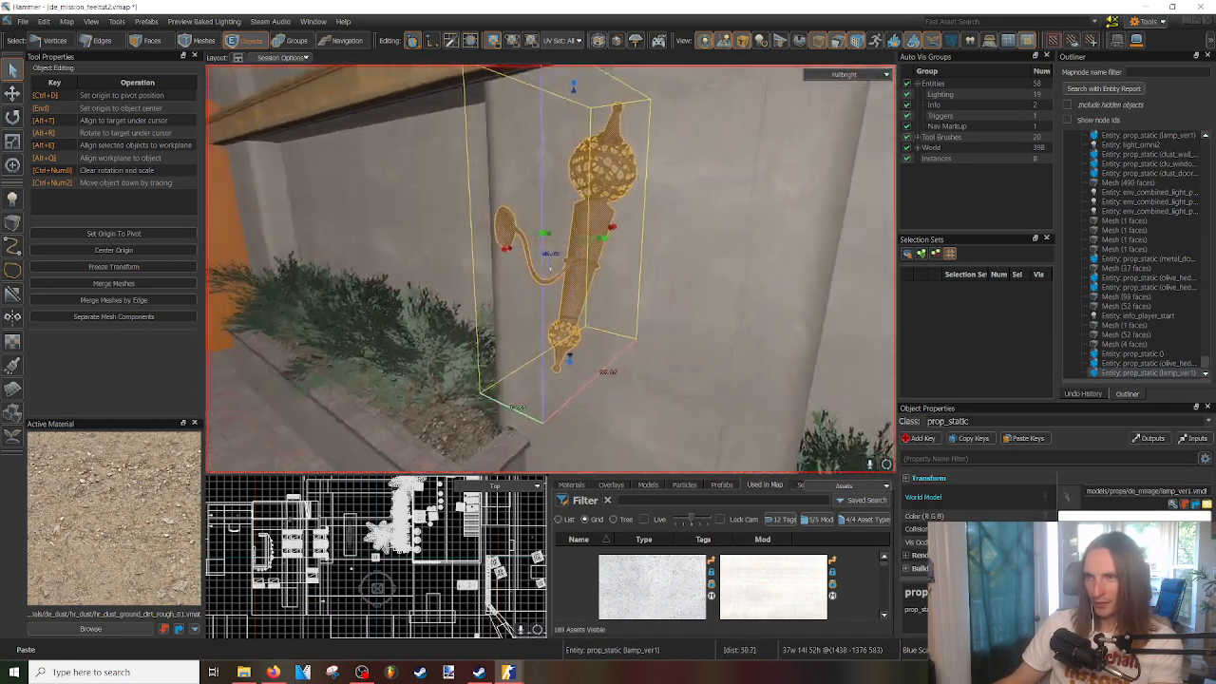
- Rotate the lamp about 180 degrees around the vertical axis so its mounting plate faces the courtyard wall
key("z")
key("r")
left_click_drag(459, 242, 440, 225)
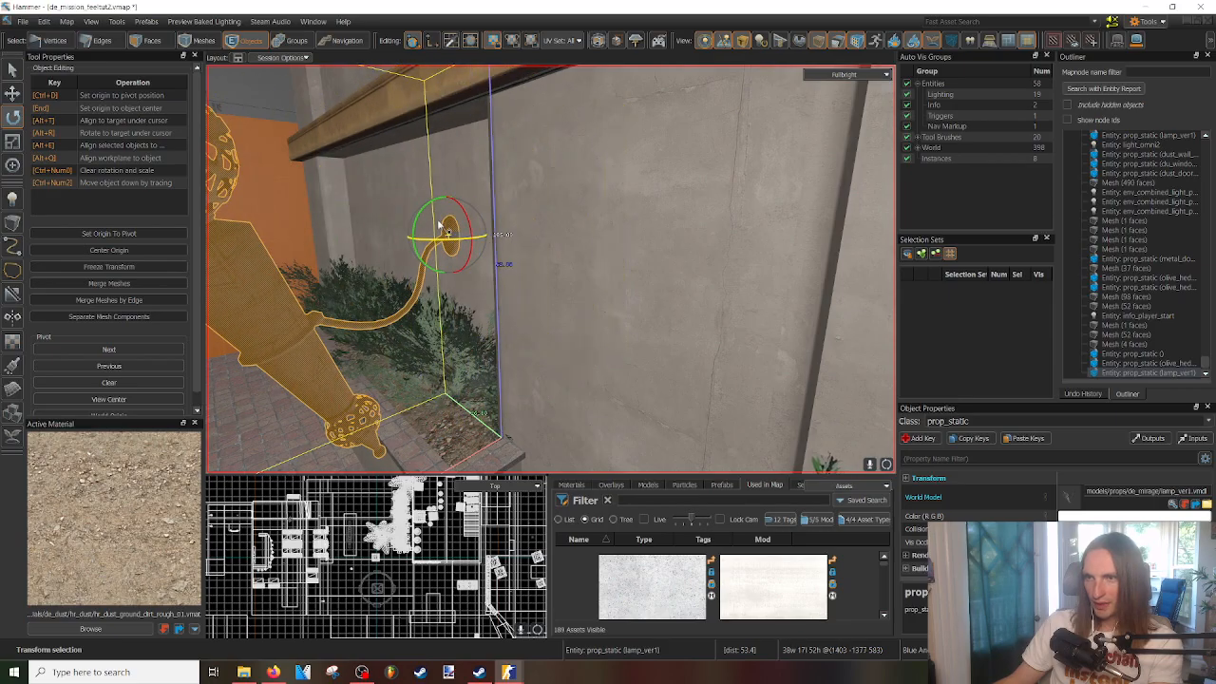
key("z")
key("a")
key("z")
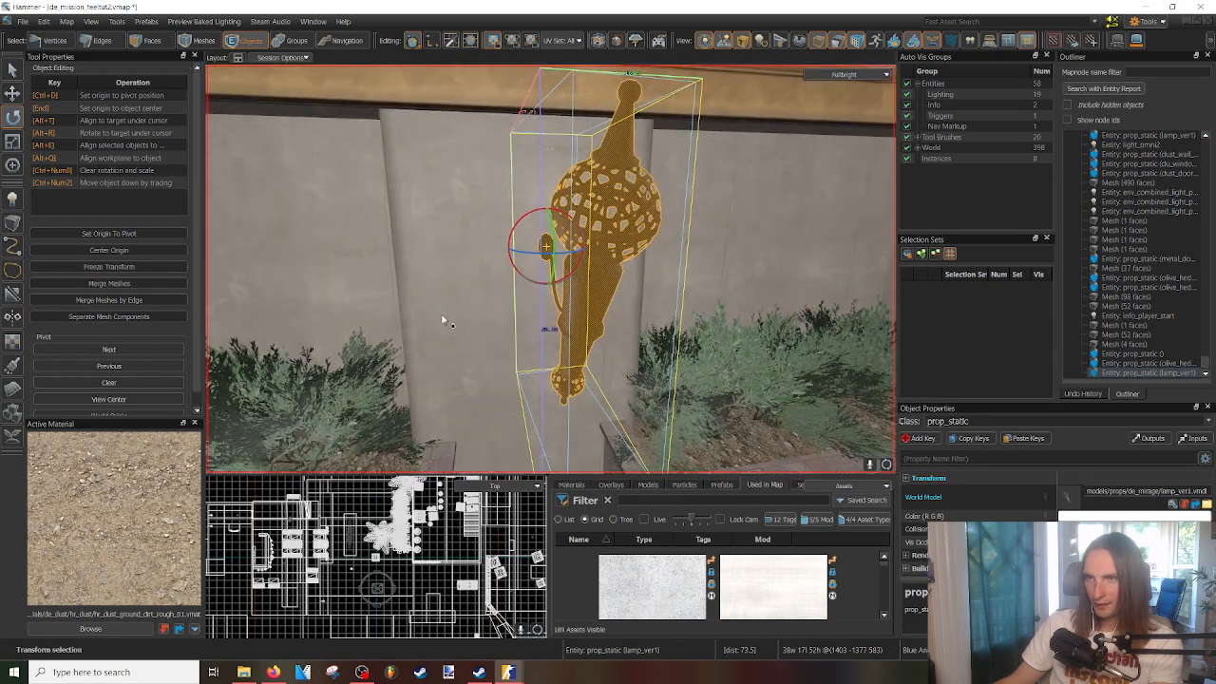
left_click(443, 320)
key("z")
key("z")
left_click(519, 300)
key("z")
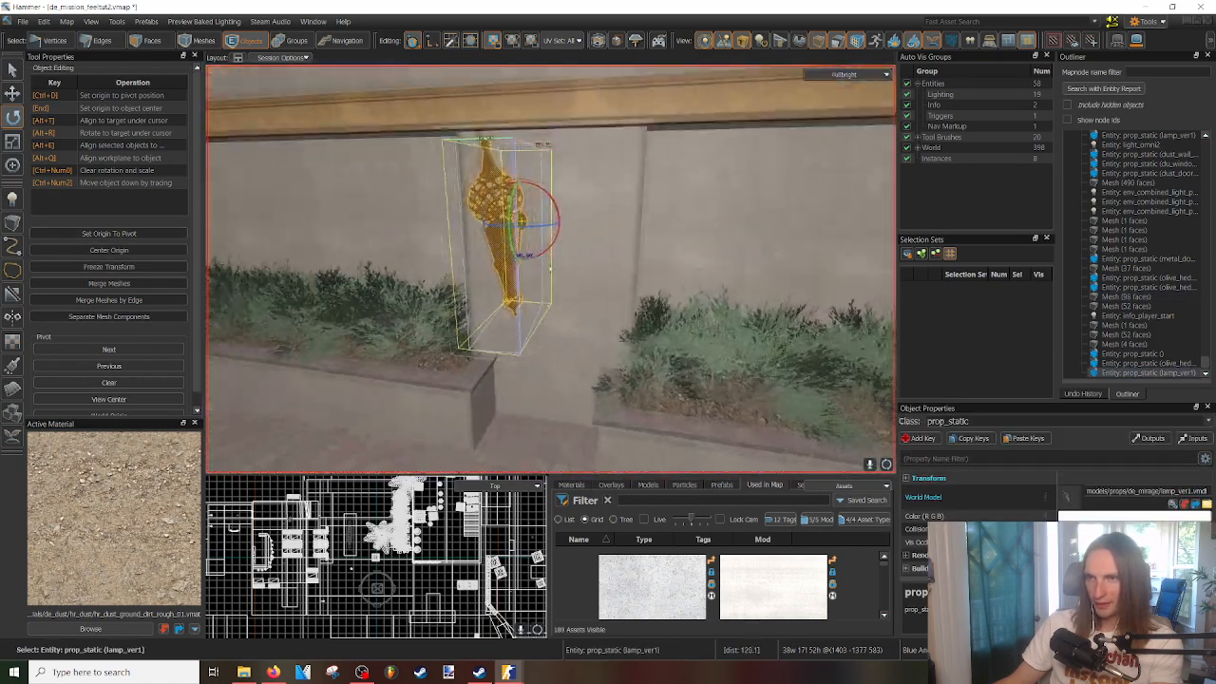
key("z")
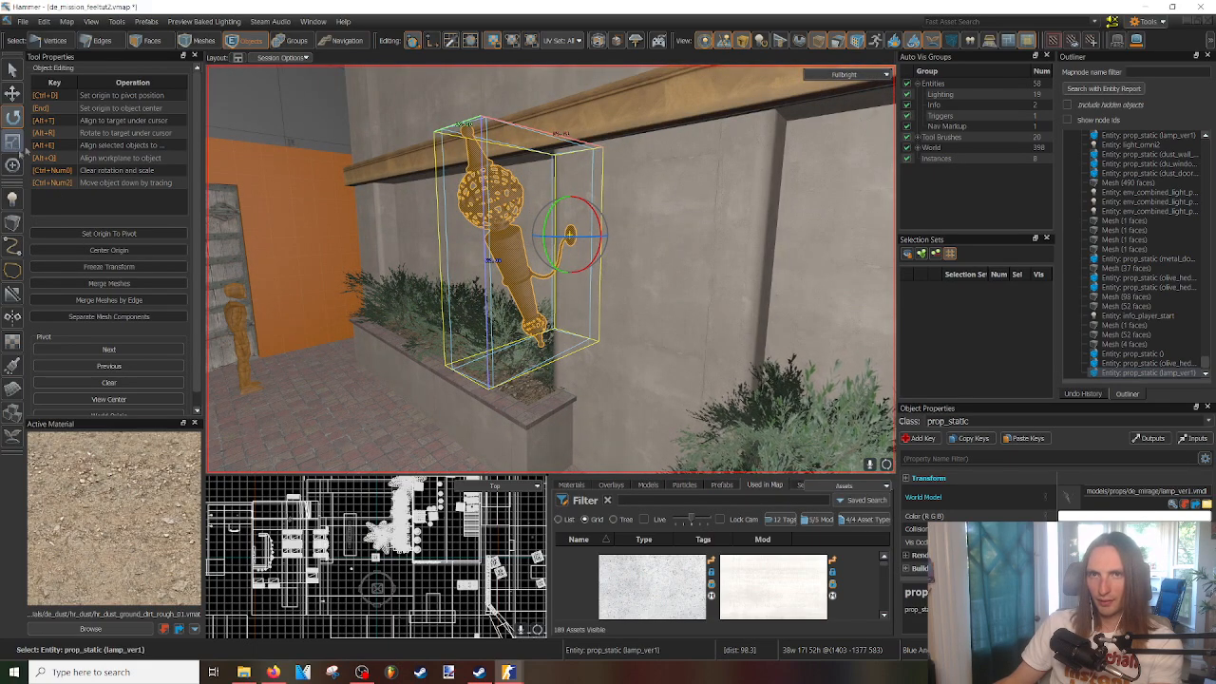
- Scale the lamp down uniformly to about 30 units high
left_click(12, 142)
left_click_drag(580, 246, 551, 404)
key("s")
right_click_drag(553, 399, 549, 269)
key("w")
key("t")
- Cut the scaled lamp and paste it back onto the surface of the pillar between the planters
key("ctrl+x")
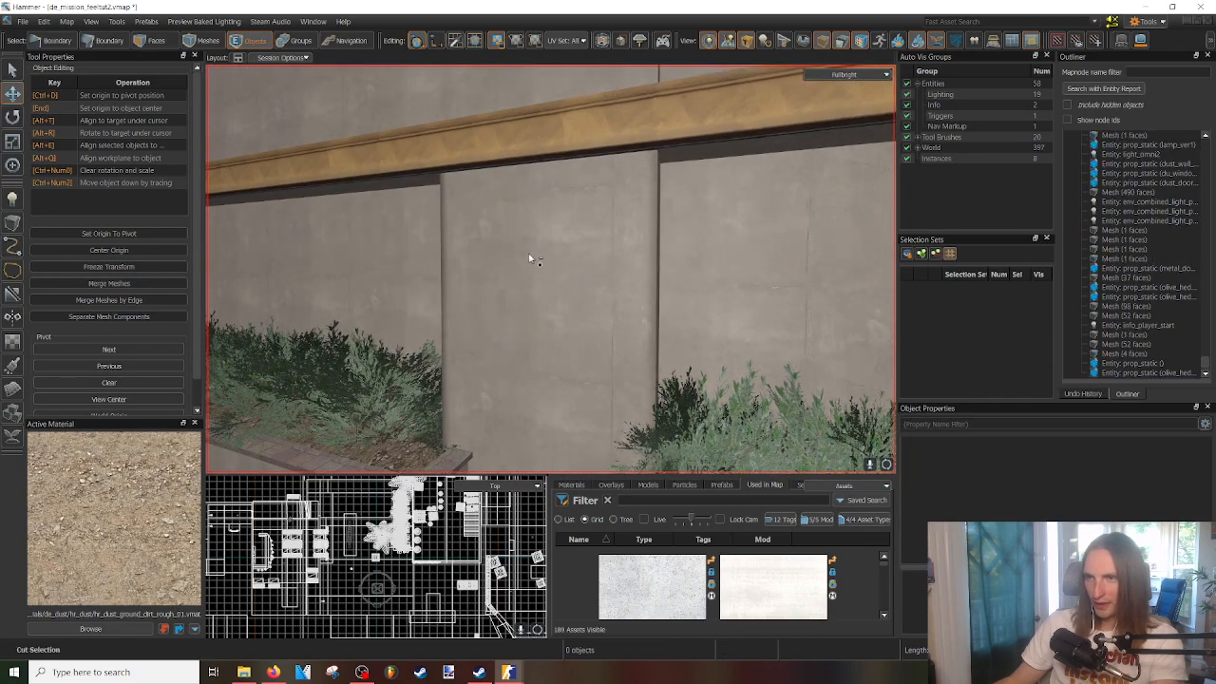
key("ctrl+v")
key("w")
right_click_drag(532, 255, 548, 269)
key("w")
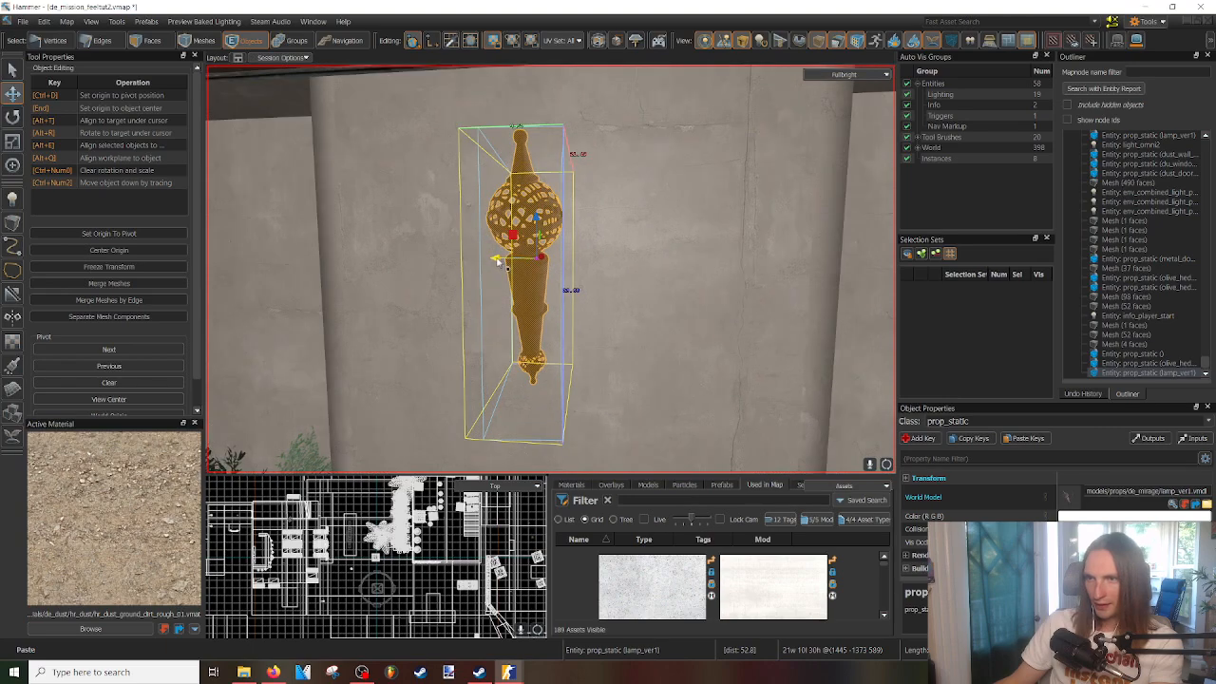
- Move the lamp slightly sideways and upward to position it near the middle of the pillar
left_click_drag(515, 260, 544, 262)
left_click_drag(546, 219, 546, 257)
right_click_drag(545, 263, 550, 258)
key("s")
key("w")
left_click_drag(541, 231, 558, 235)
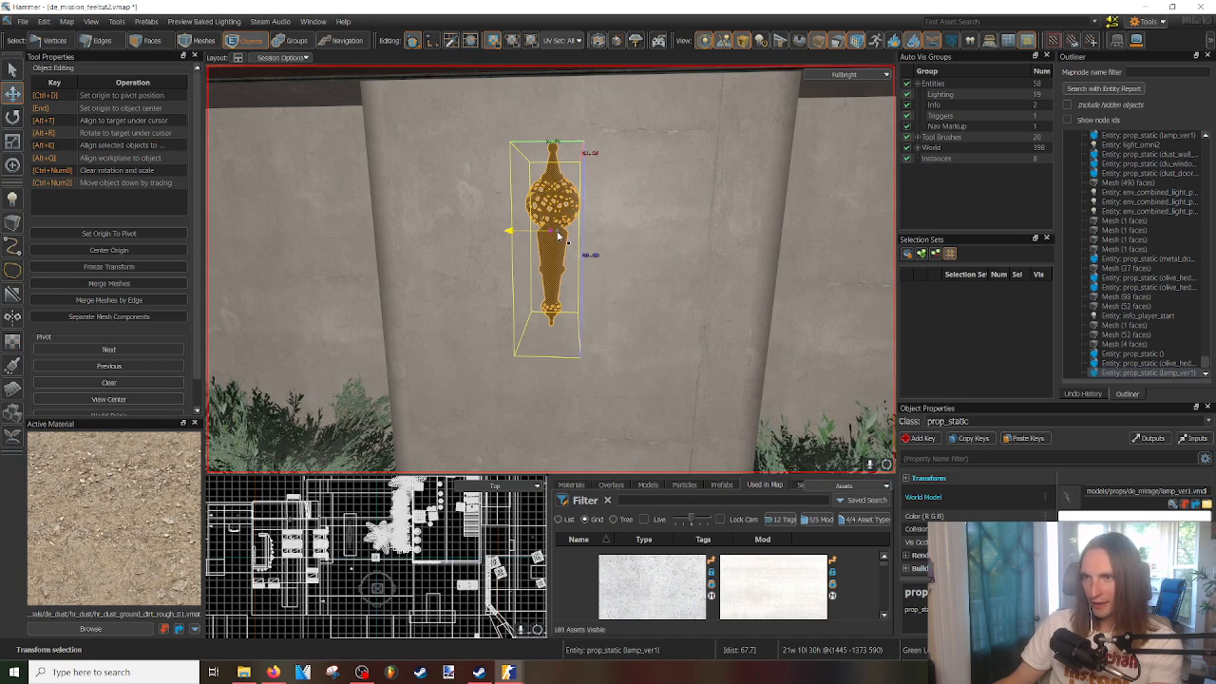
key("s")
mouse_move(559, 236)
right_mouse_down()
mouse_move(549, 268)
mouse_move(560, 253)
right_mouse_up()
key("w")
- Save the map and open lighting_info.vmap from the content_examples folder
left_click(14, 199)
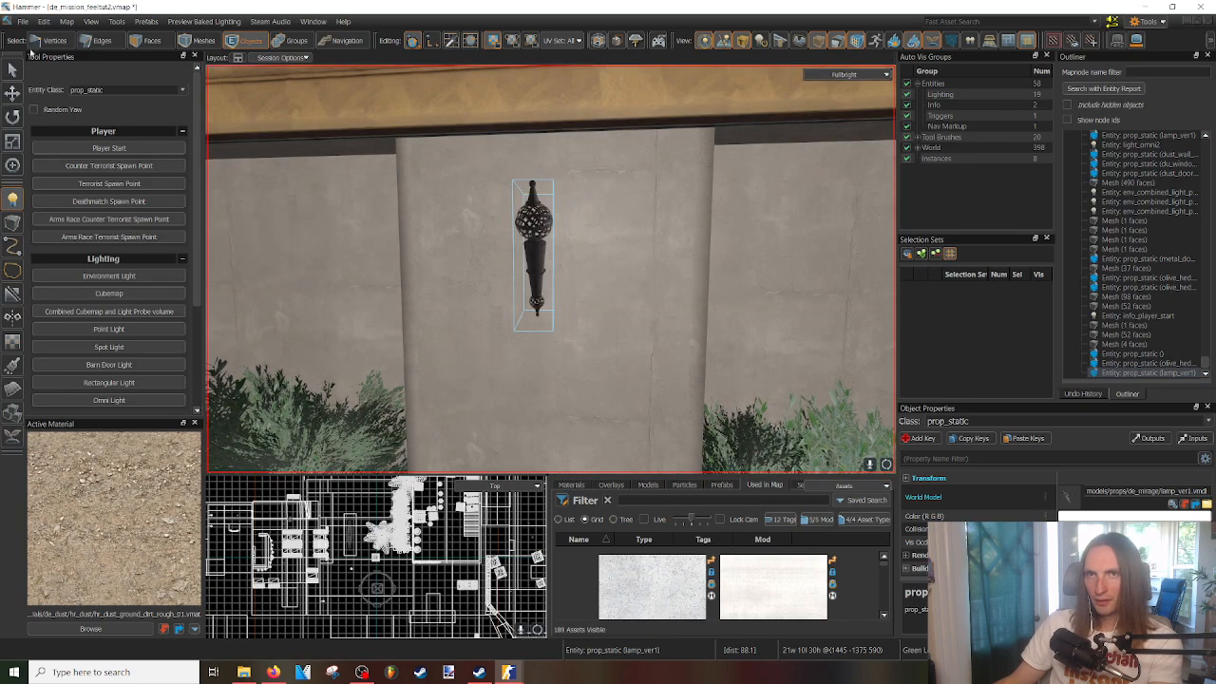
key("ctrl+s")
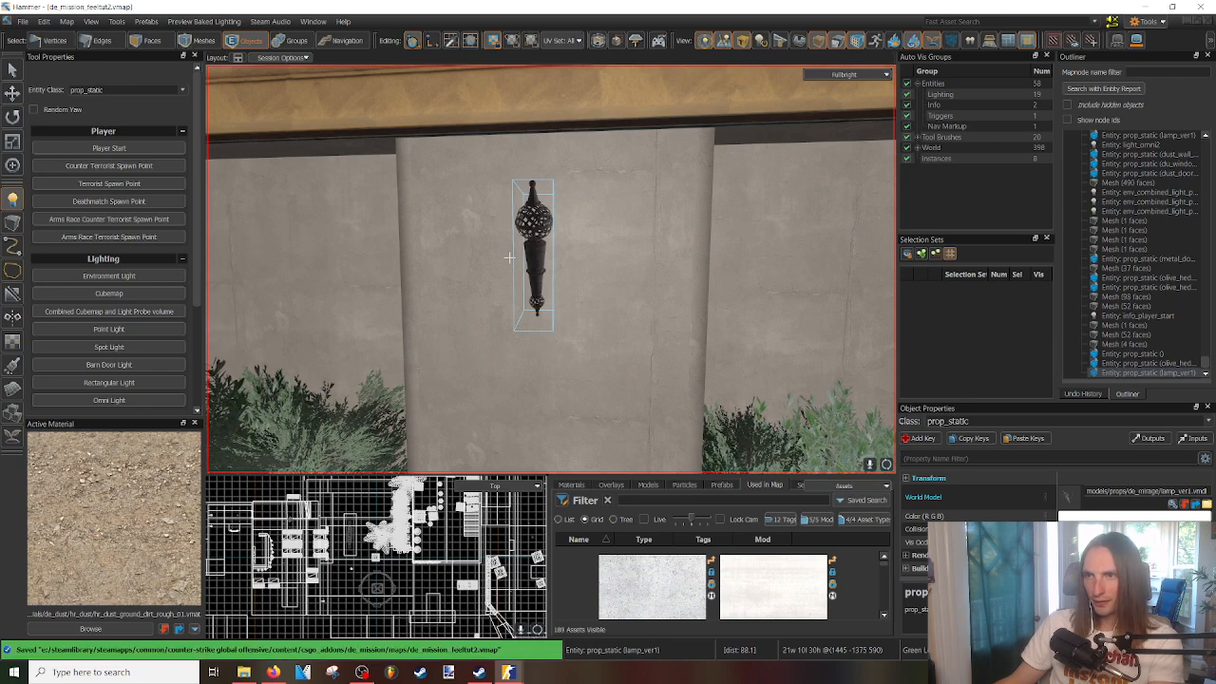
left_click(28, 21)
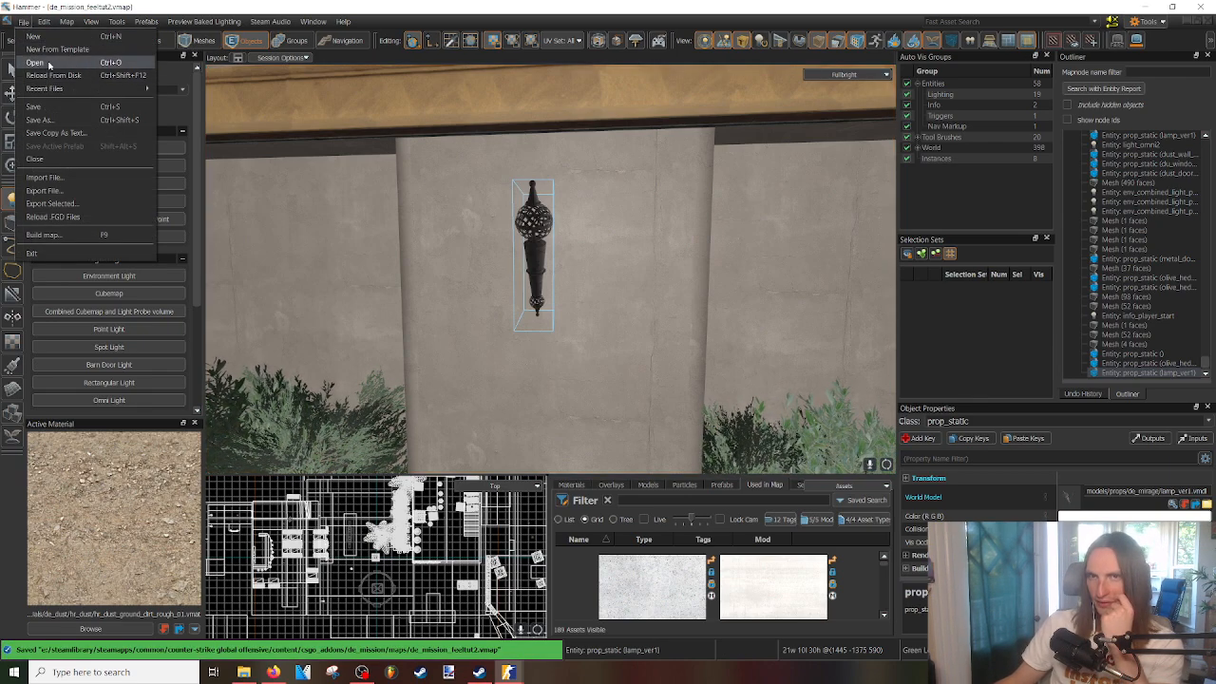
left_click(44, 64)
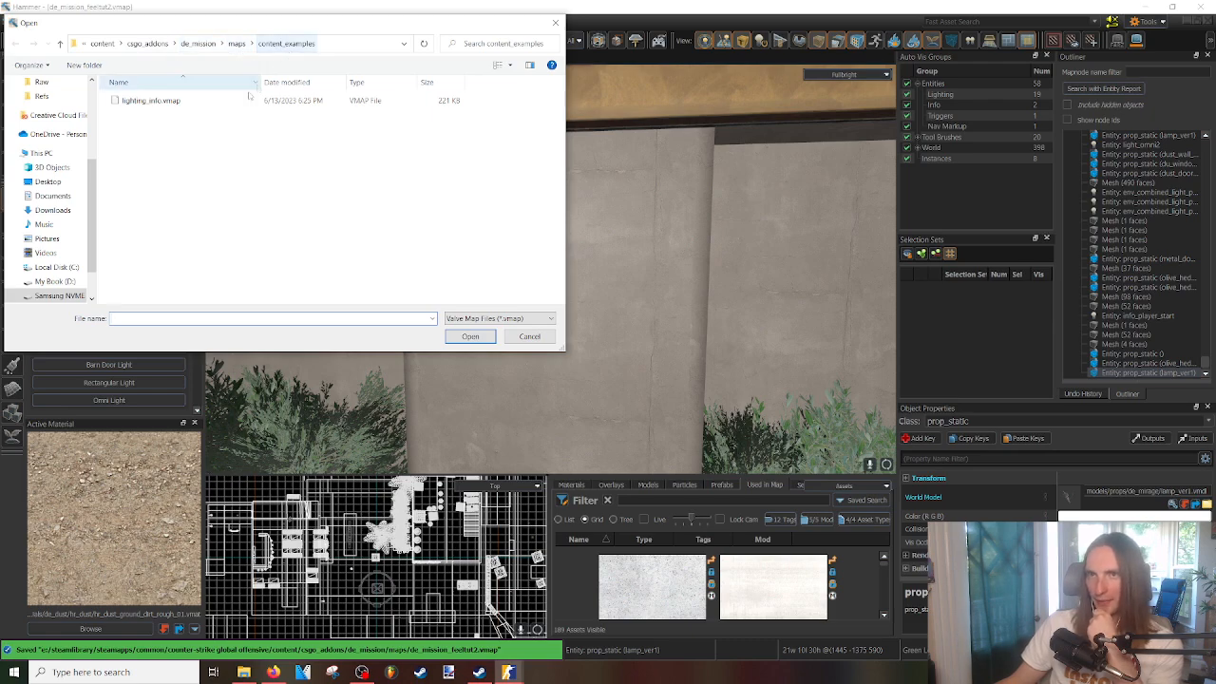
double_click(190, 102)
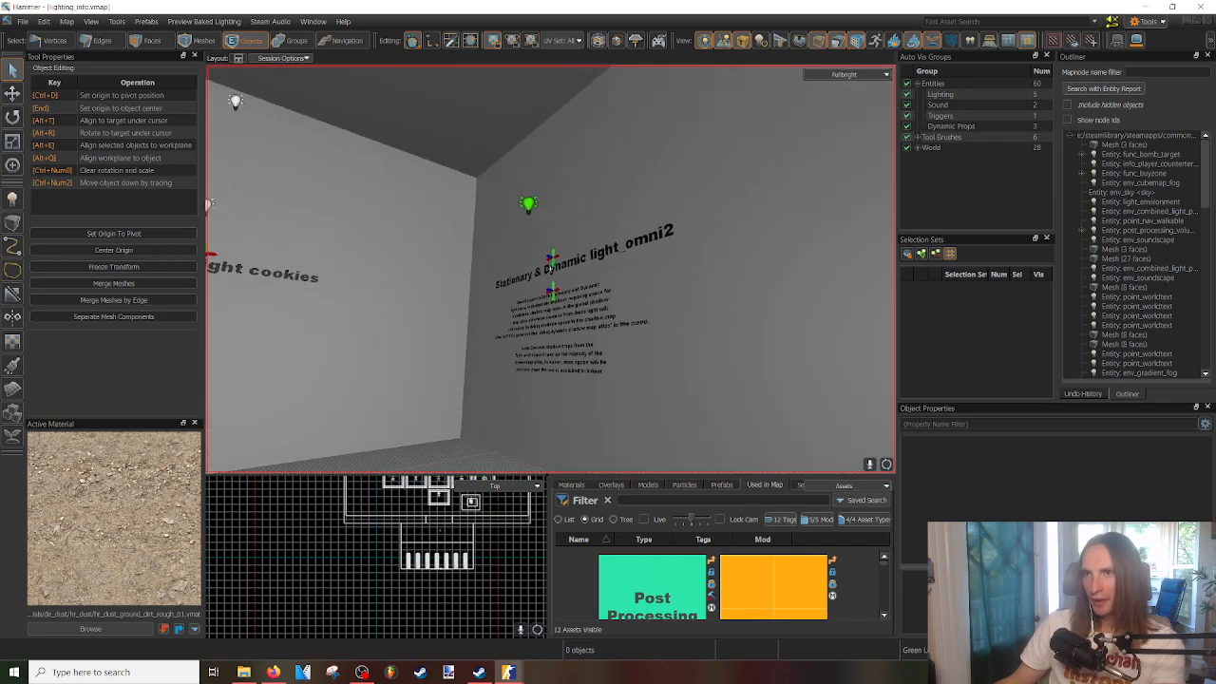
- Inspect the light cookies example in the lit view and select its light_omni2 entity
mouse_move(551, 268)
right_mouse_down()
mouse_move(532, 239)
mouse_move(556, 242)
mouse_move(551, 269)
right_mouse_up()
key("F6")
key("w")
key("s")
left_click(532, 225)
key("s")
right_click_drag(532, 226, 563, 244)
key("w")
key("w")
key("w")
key("w")
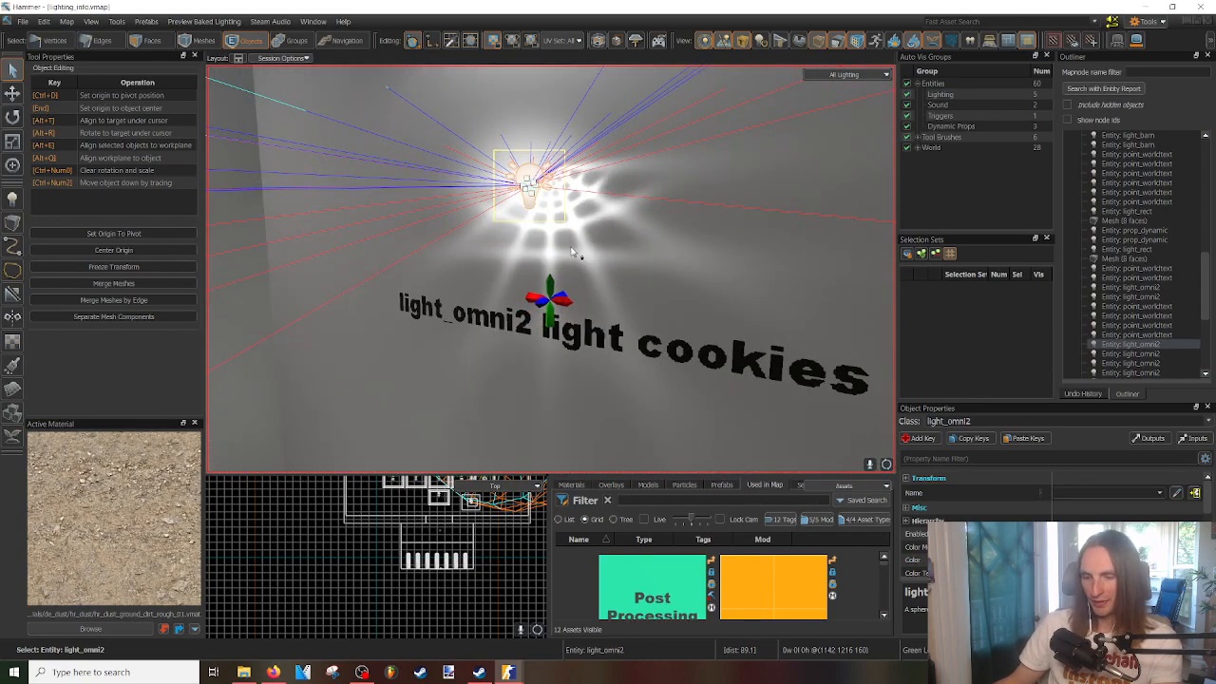
- Open the recent map de_mission_tutorial.vmap
left_click(22, 20)
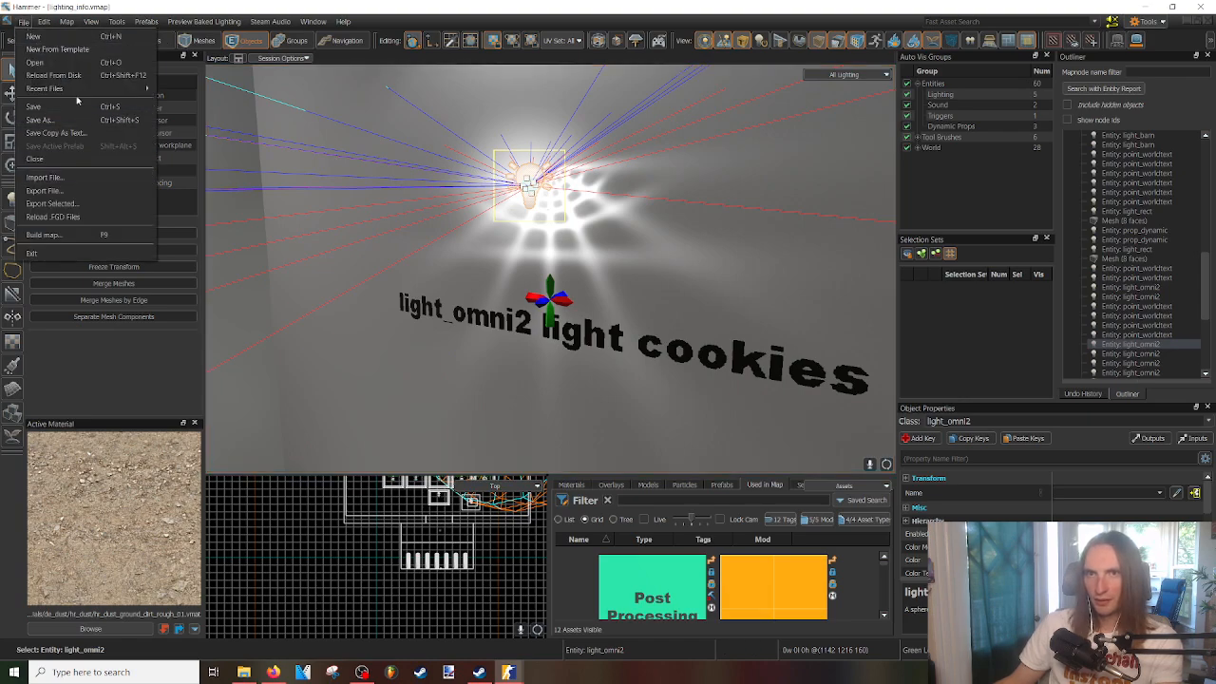
mouse_move(74, 88)
left_click(276, 104)
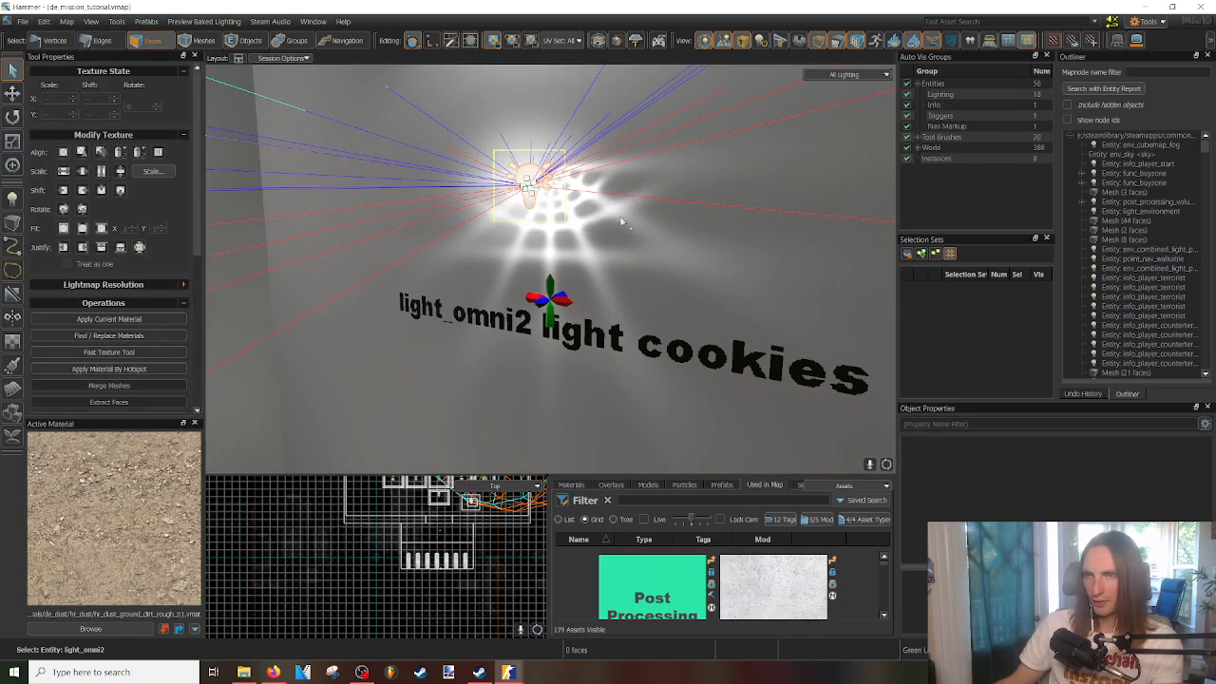
- Open the recent map de_mission_feeltut2.vmap
left_click(22, 21)
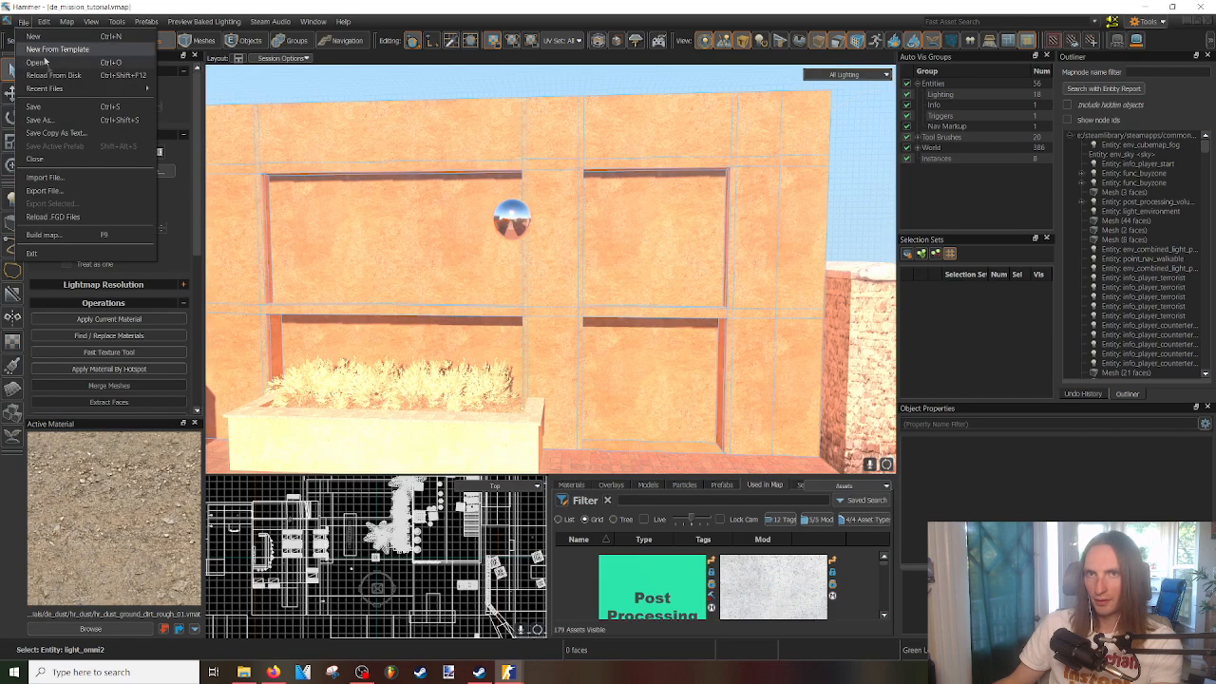
mouse_move(70, 90)
left_click(279, 122)
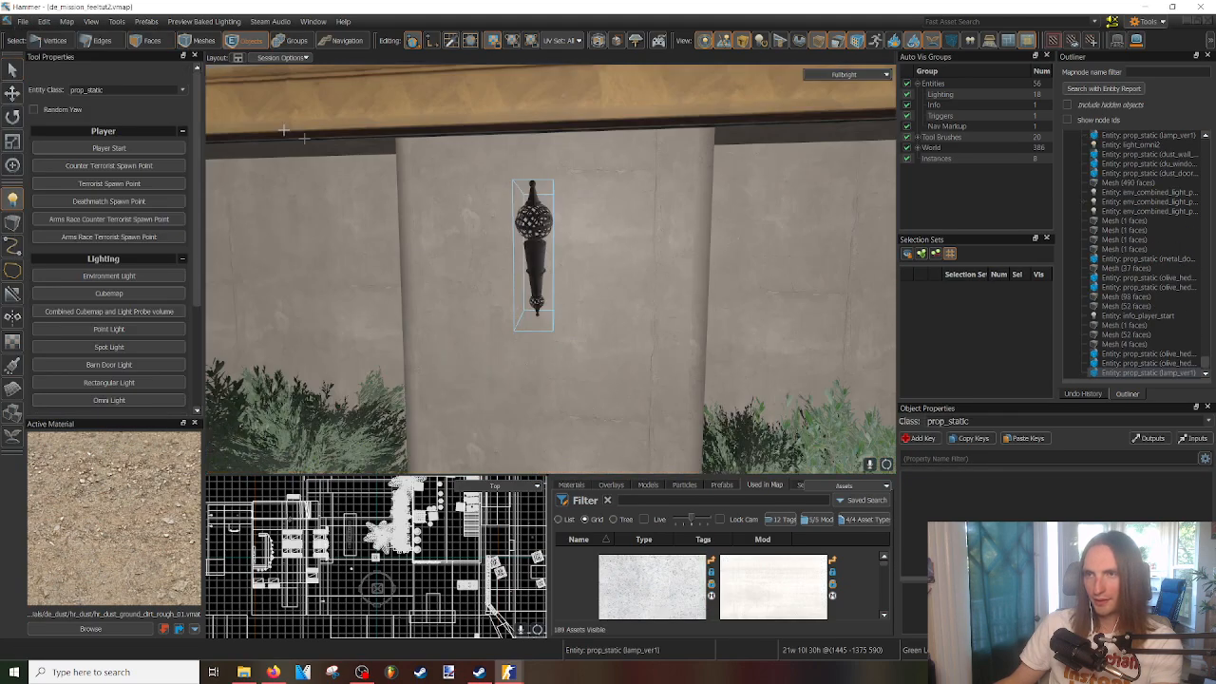
- Paste the copied light_omni2 beside the pillar lamp, shift it towards the lamp and preview it with all lighting
key("d")
right_click_drag(584, 239, 584, 238)
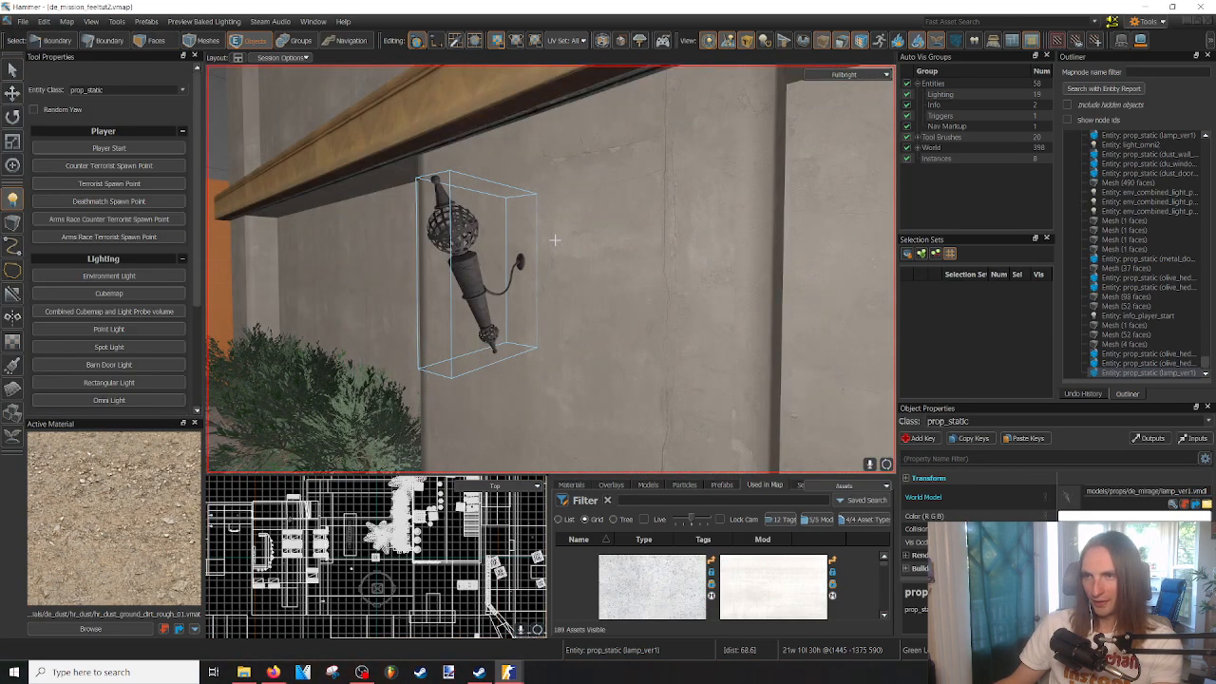
key("ctrl+v")
key("w")
left_click_drag(578, 245, 511, 246)
key("F5")
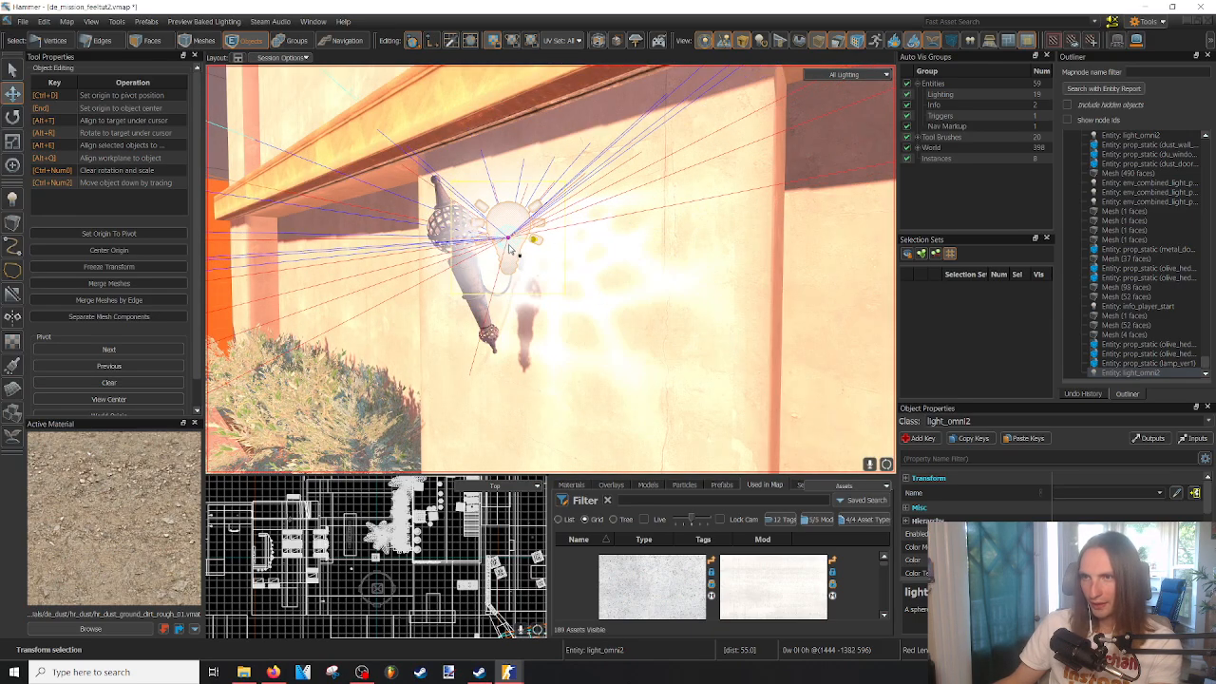
- Set the light_omni2 color to the yellow-green swatch with RGB 173, 255, 47
double_click(500, 218)
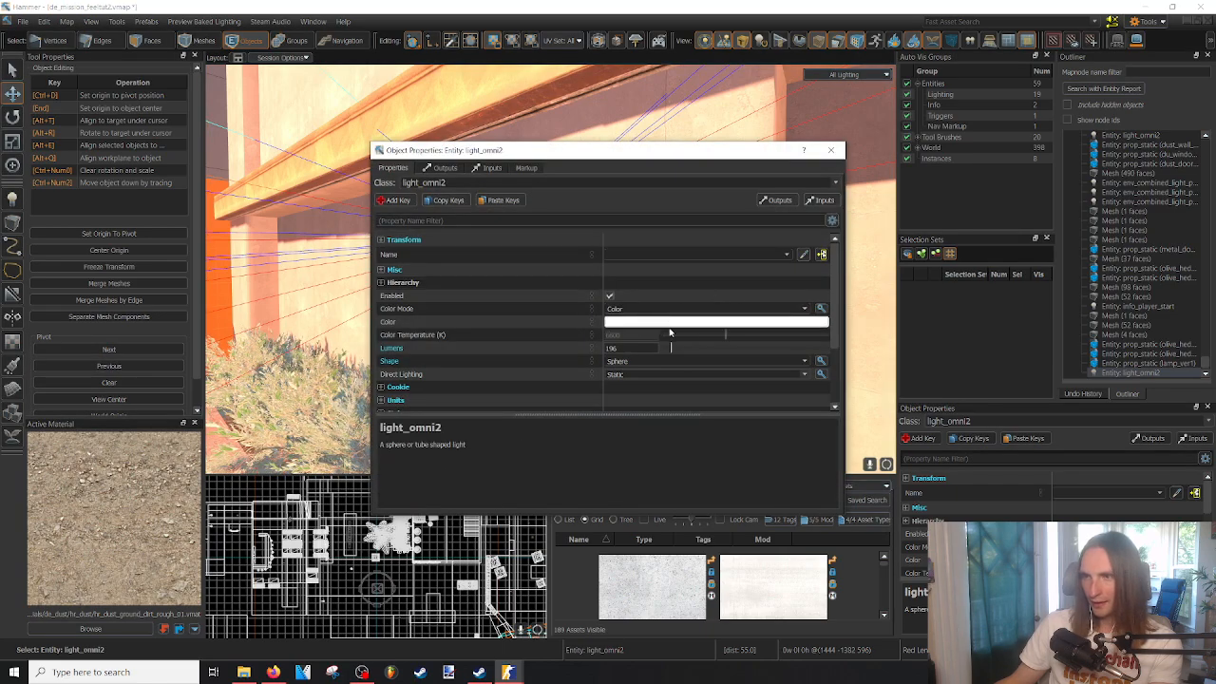
left_click(665, 323)
type("104")
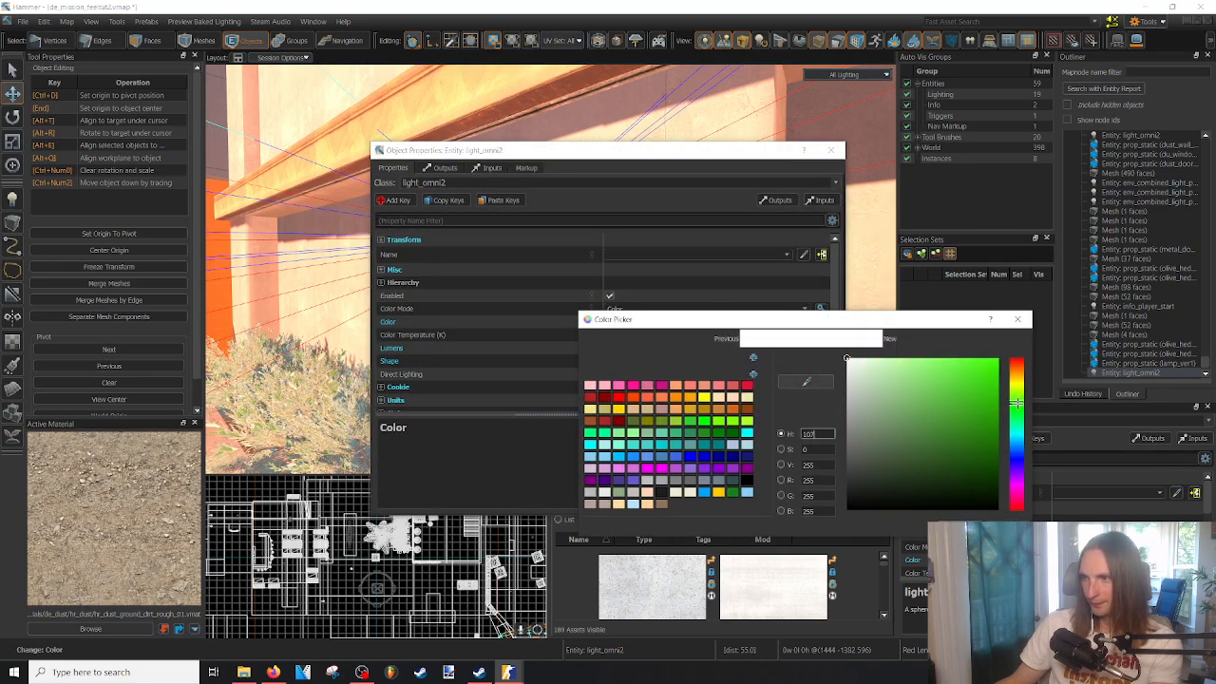
left_click(747, 420)
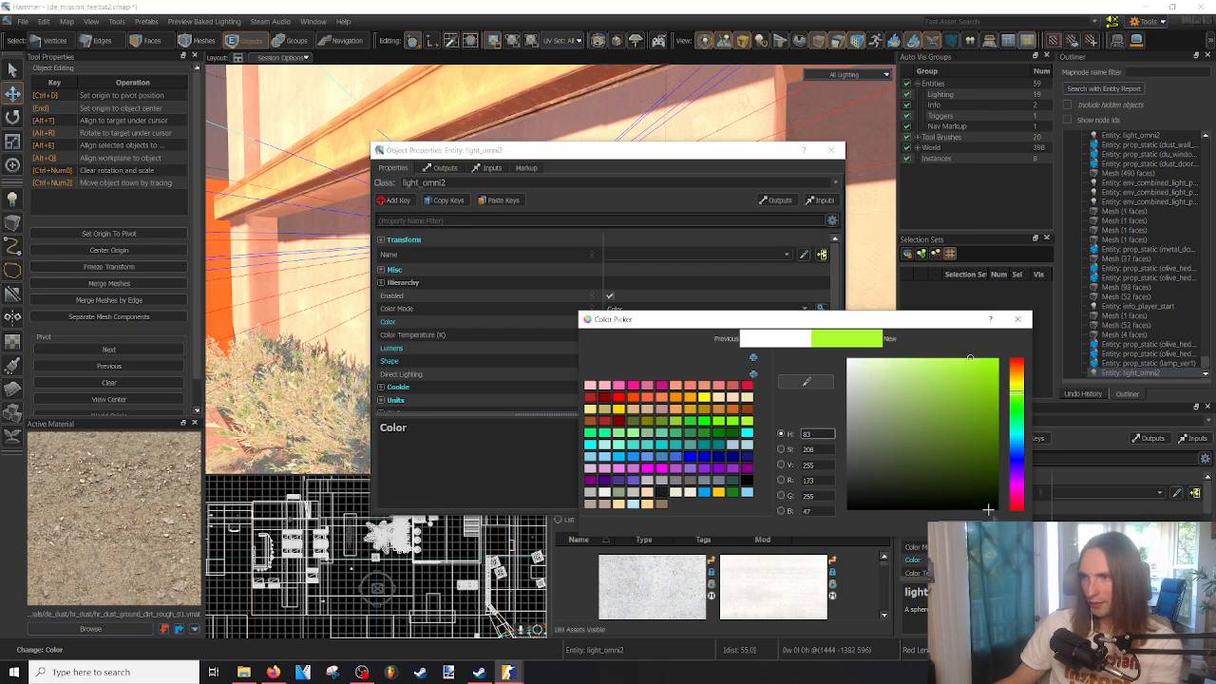
left_click(956, 525)
left_click(831, 150)
- Move the light_omni2 into the perforated globe of the pillar lamp
key("w")
right_click_drag(606, 239, 550, 269)
key("s")
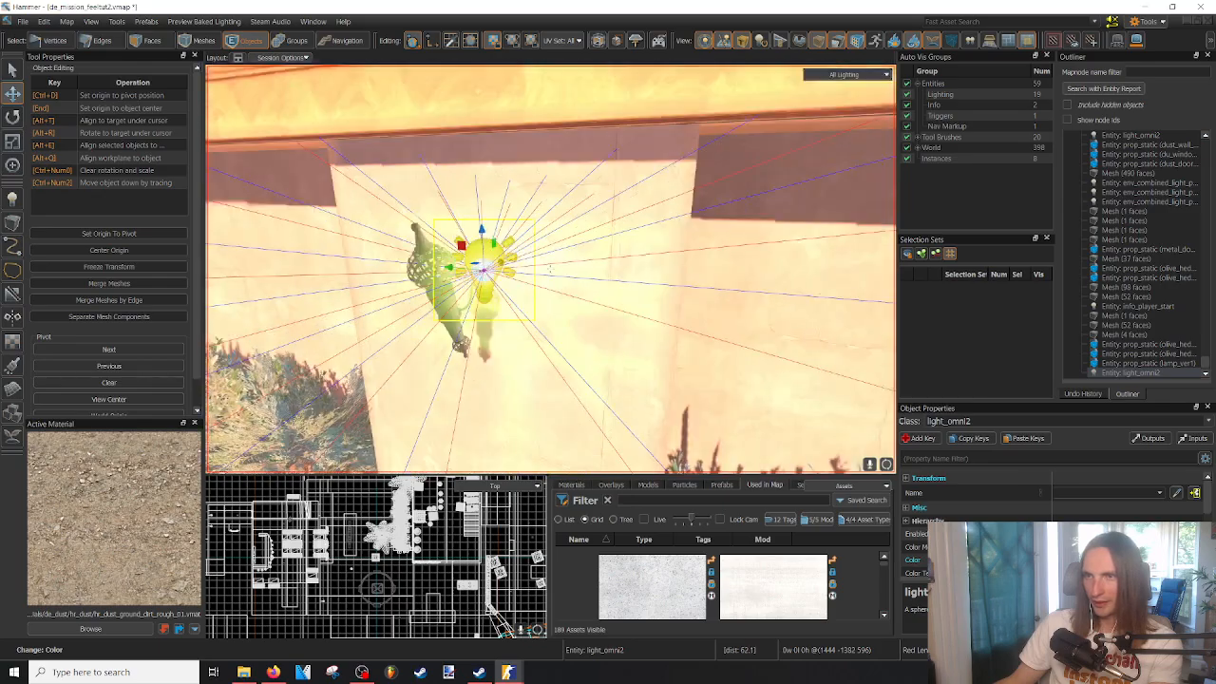
left_click_drag(456, 271, 408, 264)
key("w")
right_click_drag(418, 267, 392, 272)
left_click_drag(605, 264, 544, 285)
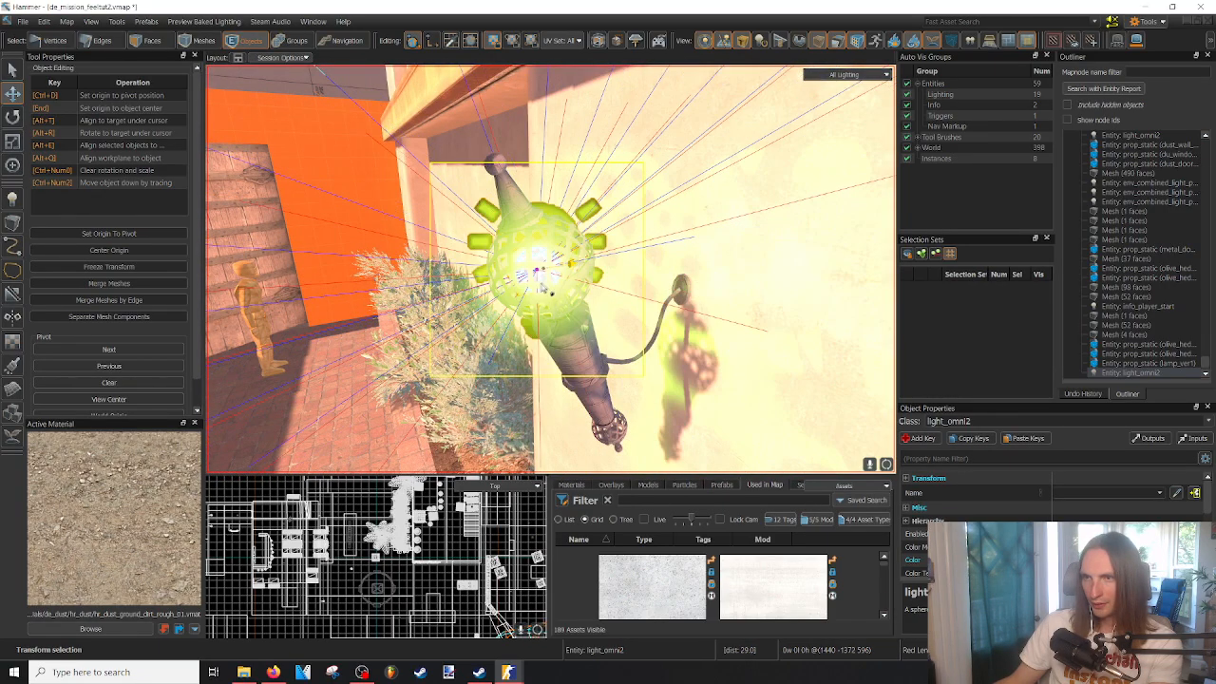
- Examine from several distances and angles how the lamp's light and shadow fall on the pillar
scroll(543, 288, "down", 3)
left_click(761, 376)
scroll(763, 380, "up", 3)
scroll(765, 383, "down", 3)
right_click_drag(765, 384, 541, 257)
key("s")
left_click(473, 92)
right_click_drag(475, 104, 549, 269)
key("w")
key("w")
key("w")
key("s")
key("w")
- Reselect the light_omni2 and fine-tune its position so it sits centred inside the lamp's globe
left_click(510, 186)
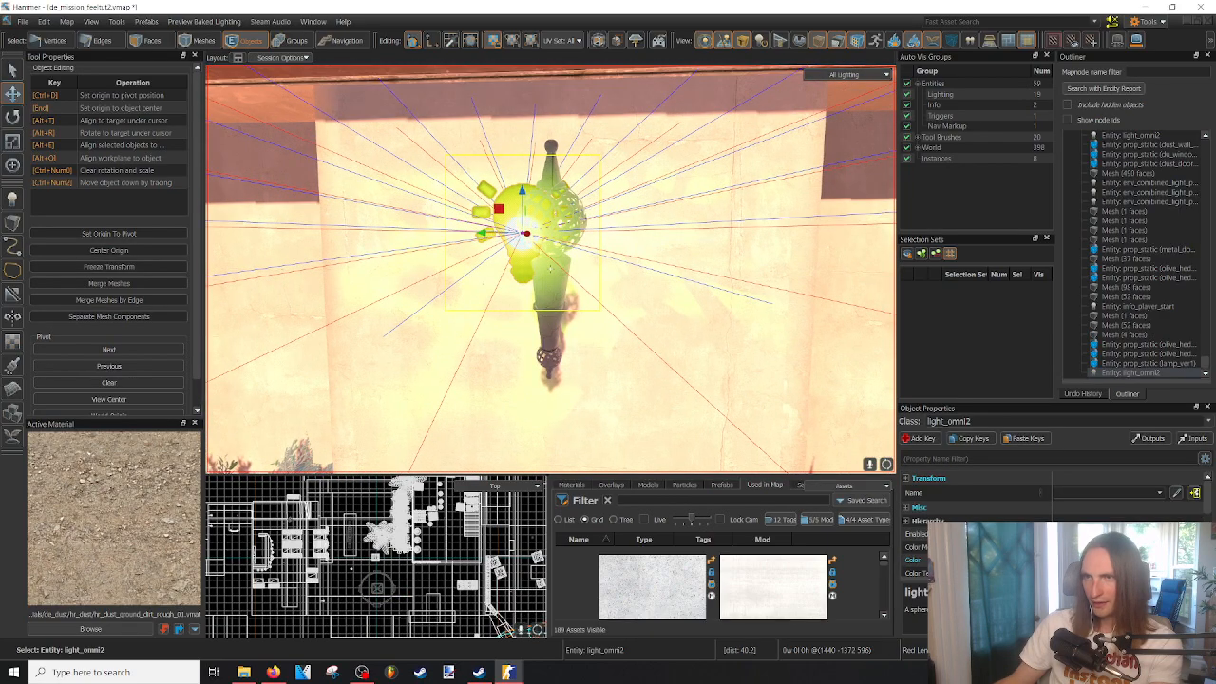
left_click_drag(491, 241, 562, 243)
right_click_drag(559, 241, 550, 269)
left_click_drag(573, 245, 568, 247)
right_click_drag(568, 247, 550, 269)
left_click_drag(538, 253, 527, 257)
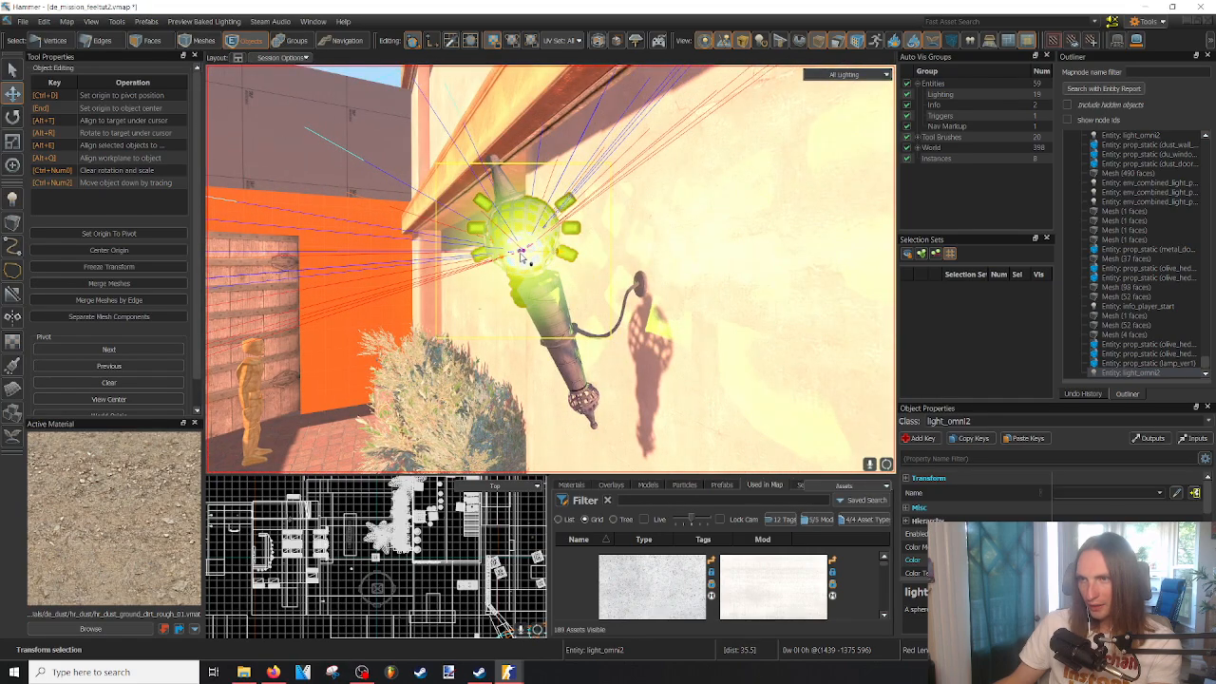
right_click_drag(529, 259, 562, 268)
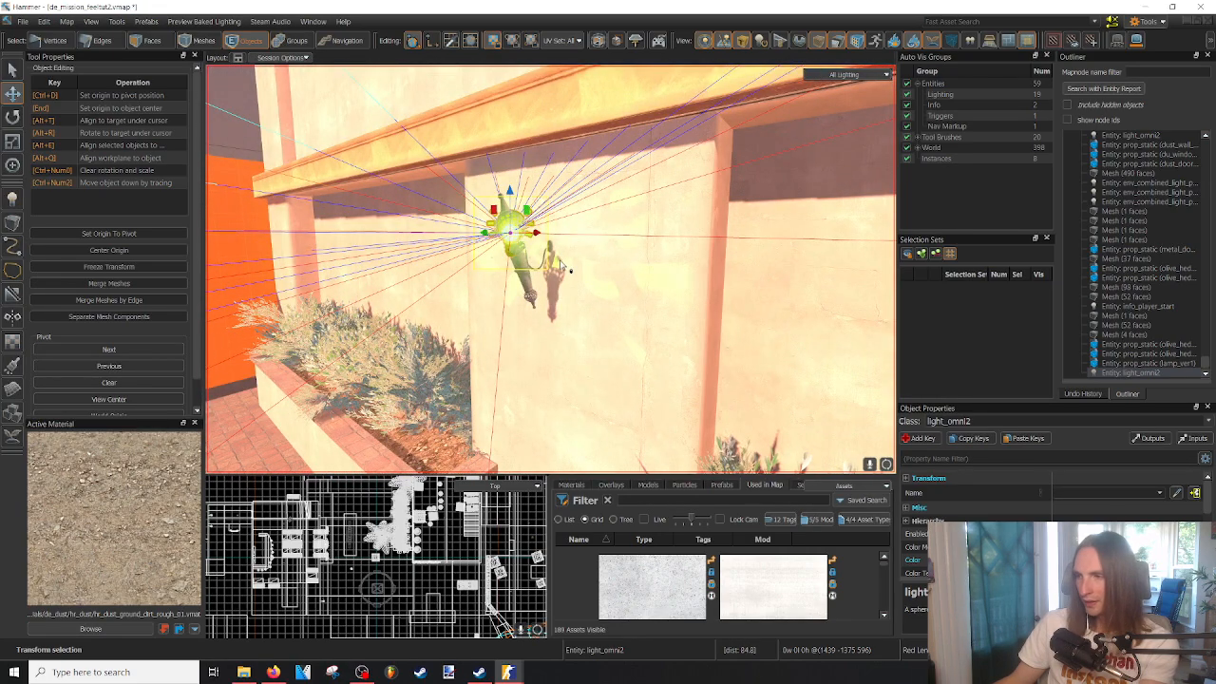
right_click_drag(561, 261, 550, 269)
- Select the lamp together with its light in fullbright view and clone both onto the pillar next to the orange wall
key("F5")
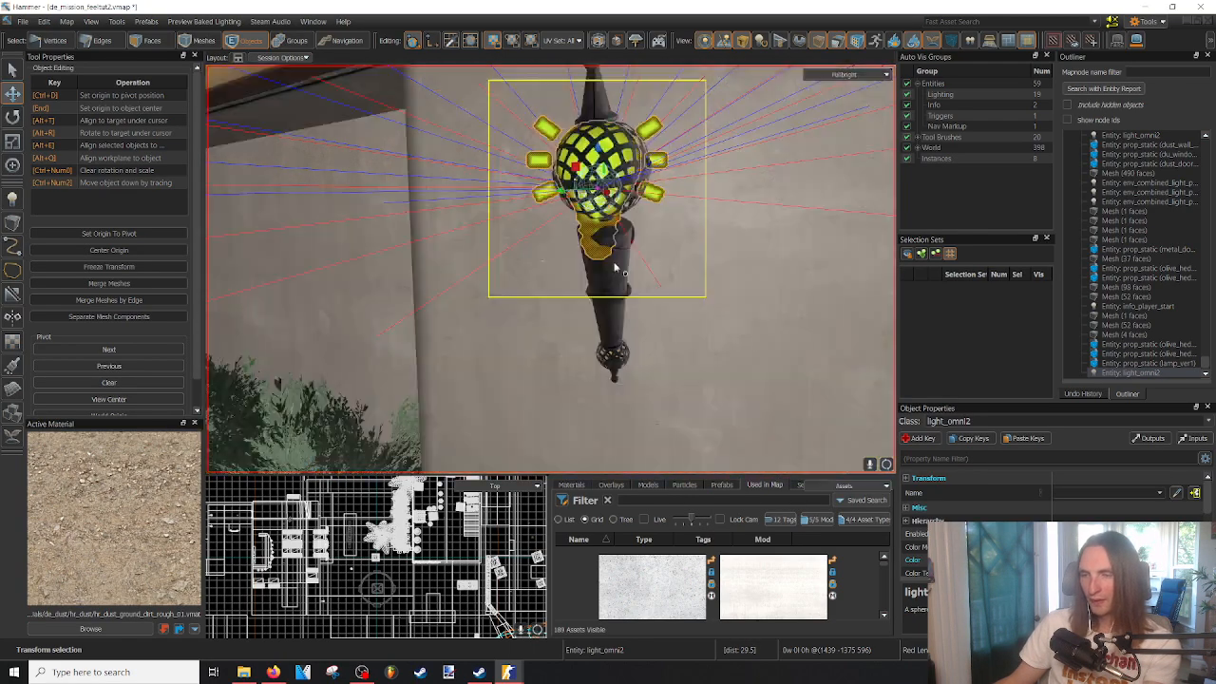
key("alt")
left_click(616, 280, "ctrl")
right_click_drag(620, 282, 550, 269)
key("s")
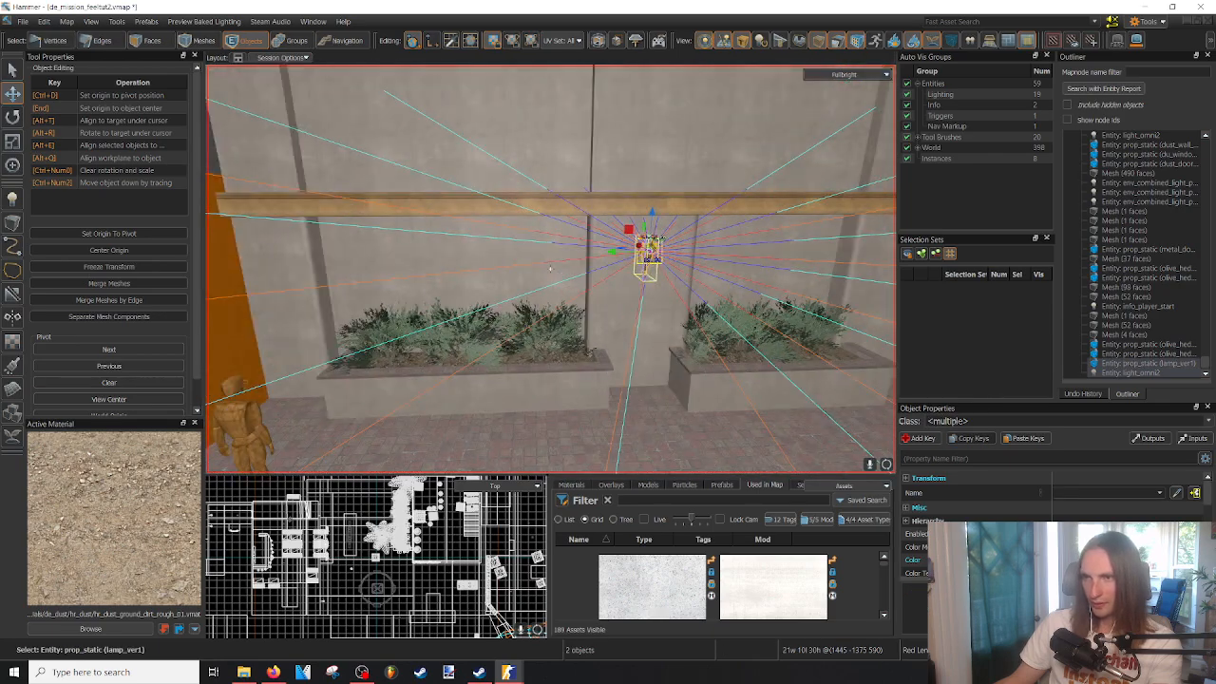
key("alt")
left_click_drag(650, 254, 267, 264, "shift")
right_click_drag(267, 264, 228, 265)
right_click_drag(550, 269, 549, 269)
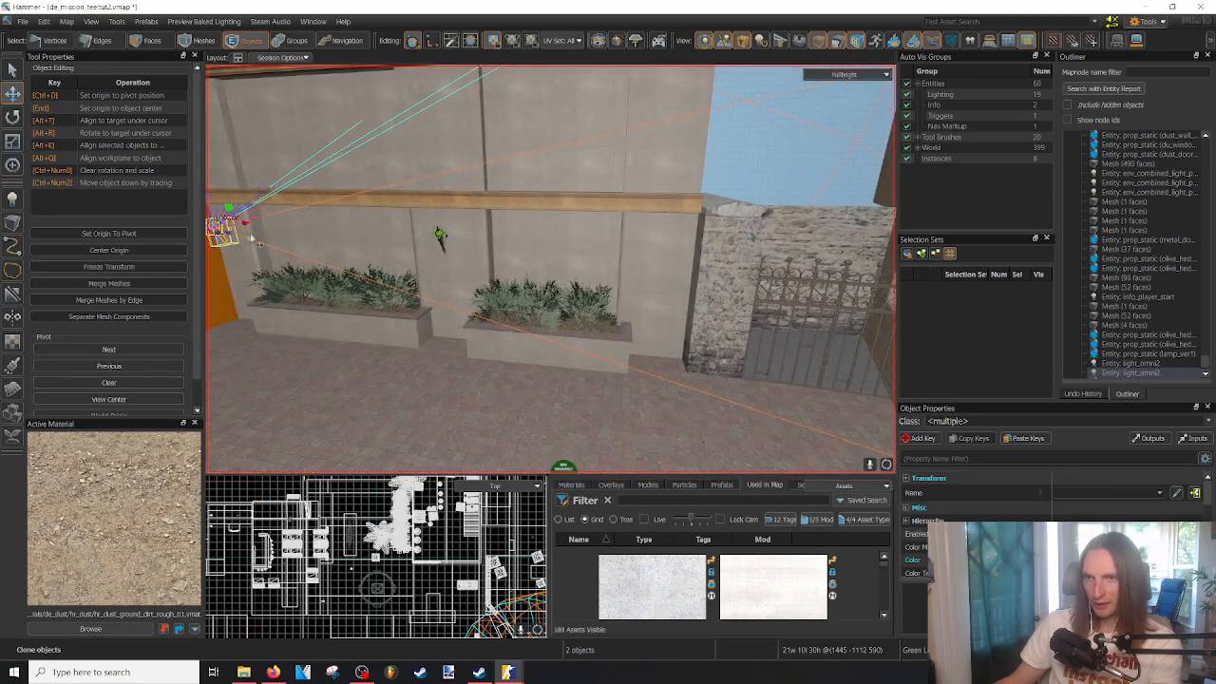
- Clone the lamp and light onto the pillar beside the stone wall and nudge the copy to the pillar's middle
right_click_drag(255, 242, 254, 241)
mouse_move(255, 241)
left_mouse_down("shift")
mouse_move(509, 285)
mouse_move(724, 289)
left_mouse_up("shift")
right_click_drag(724, 289, 549, 269)
mouse_move(519, 284)
left_mouse_down()
mouse_move(545, 284)
mouse_move(534, 281)
left_mouse_up()
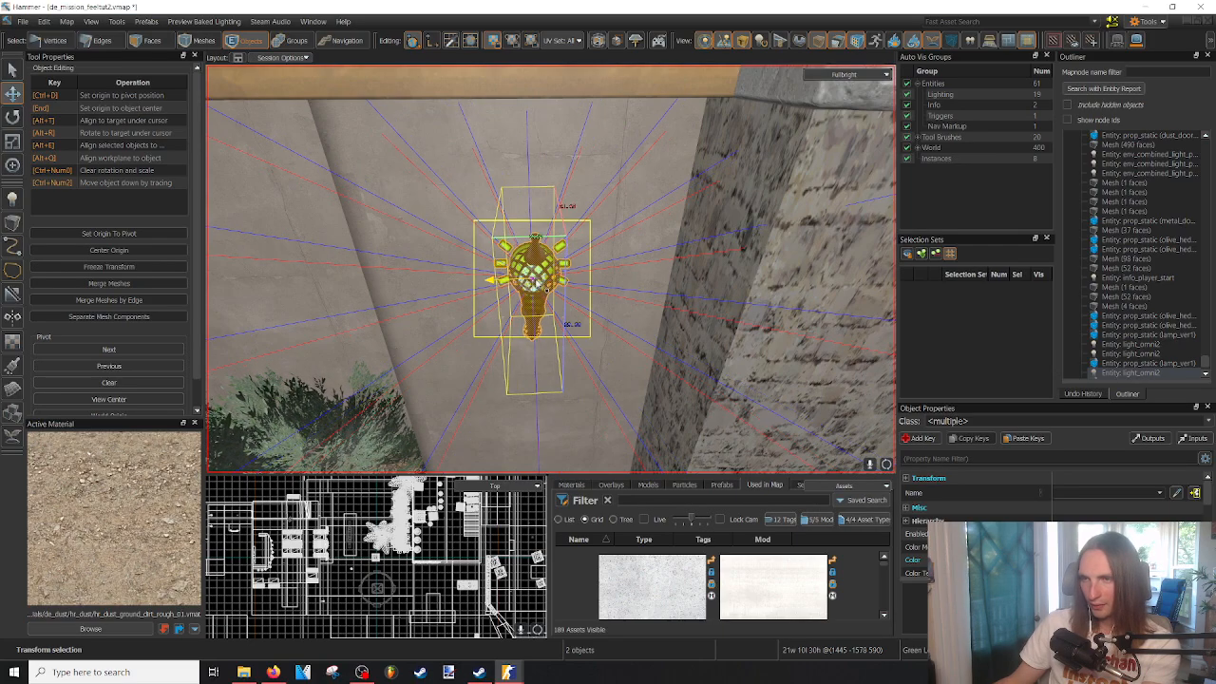
- Examine the light patterns of the three wall lamps along the courtyard wall with all lighting shown
key("s")
right_click_drag(534, 285, 534, 285)
key("F6")
left_click(476, 353)
right_click_drag(475, 353, 475, 354)
right_click_drag(550, 269, 550, 269)
key("s")
key("w")
key("s")
key("d")
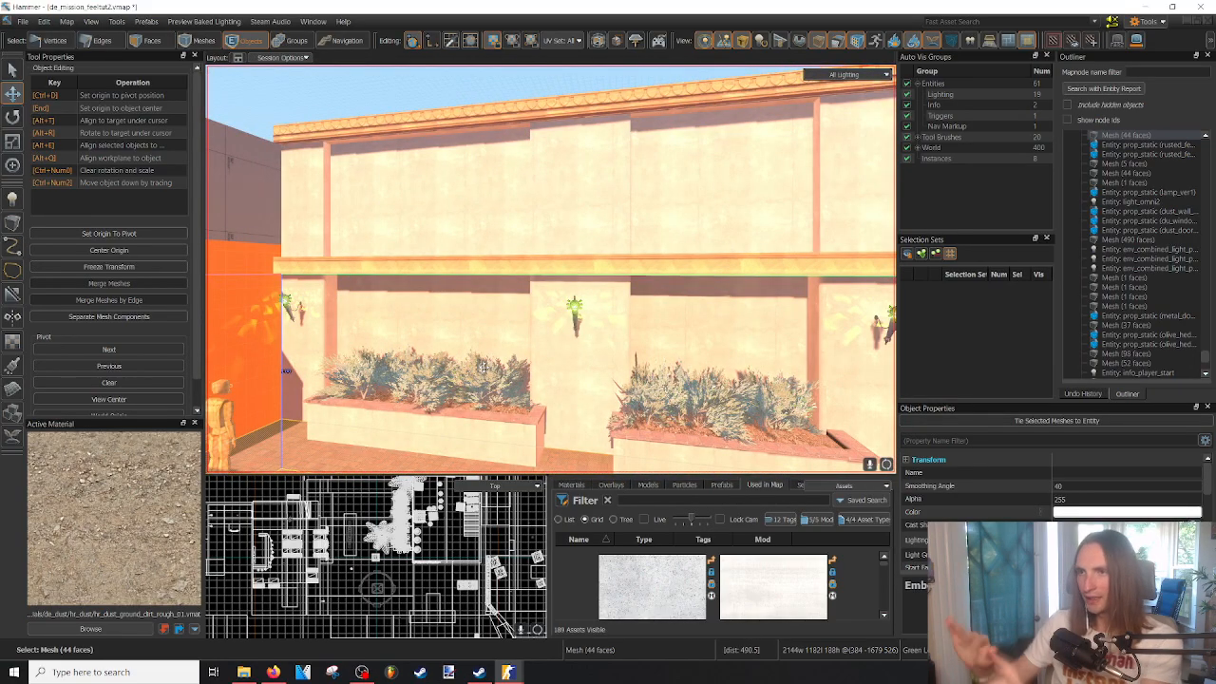
- Place a prop_static on the wall above the planter and set its world model to grape_vine_04.vmdl, filtering by foliage
key("w")
right_click_drag(454, 309, 551, 268)
left_click(12, 199)
left_click(489, 229)
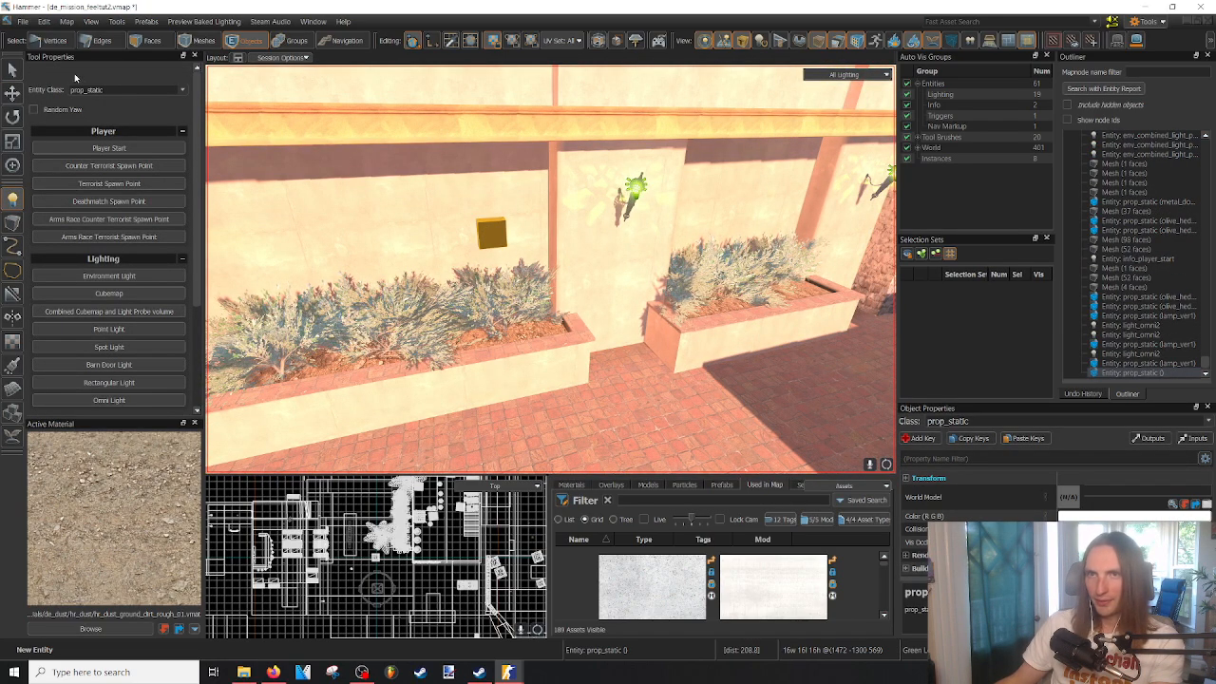
key("Escape")
key("alt+Return")
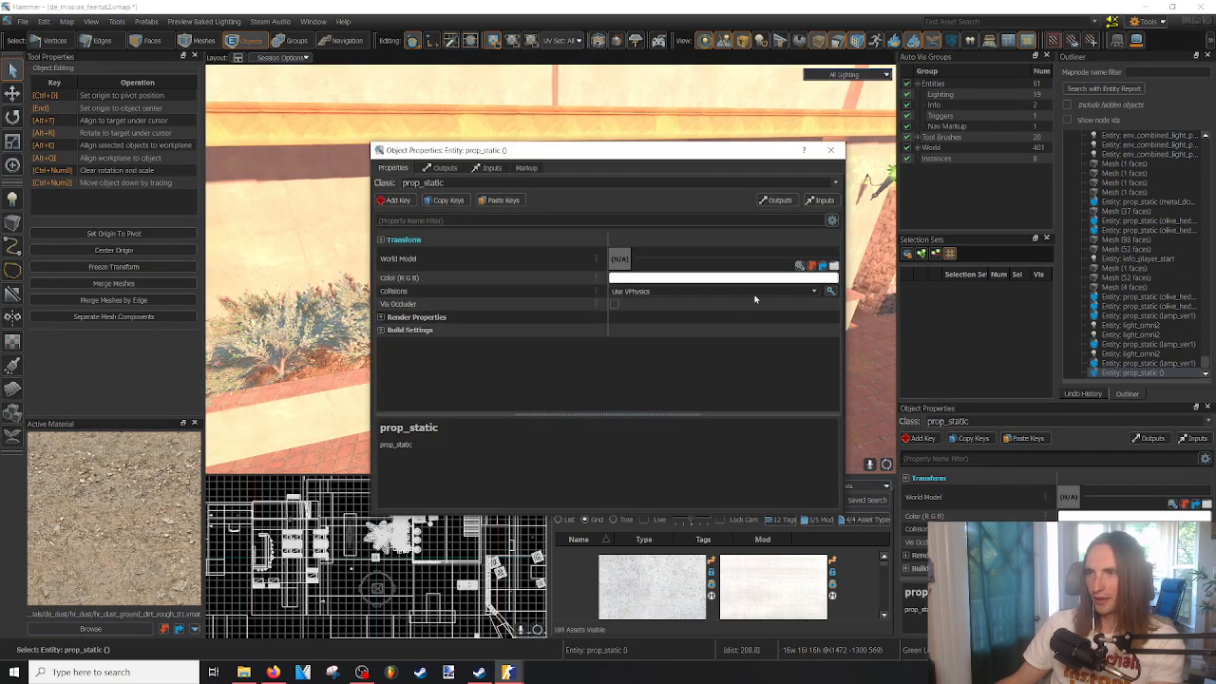
left_click(799, 266)
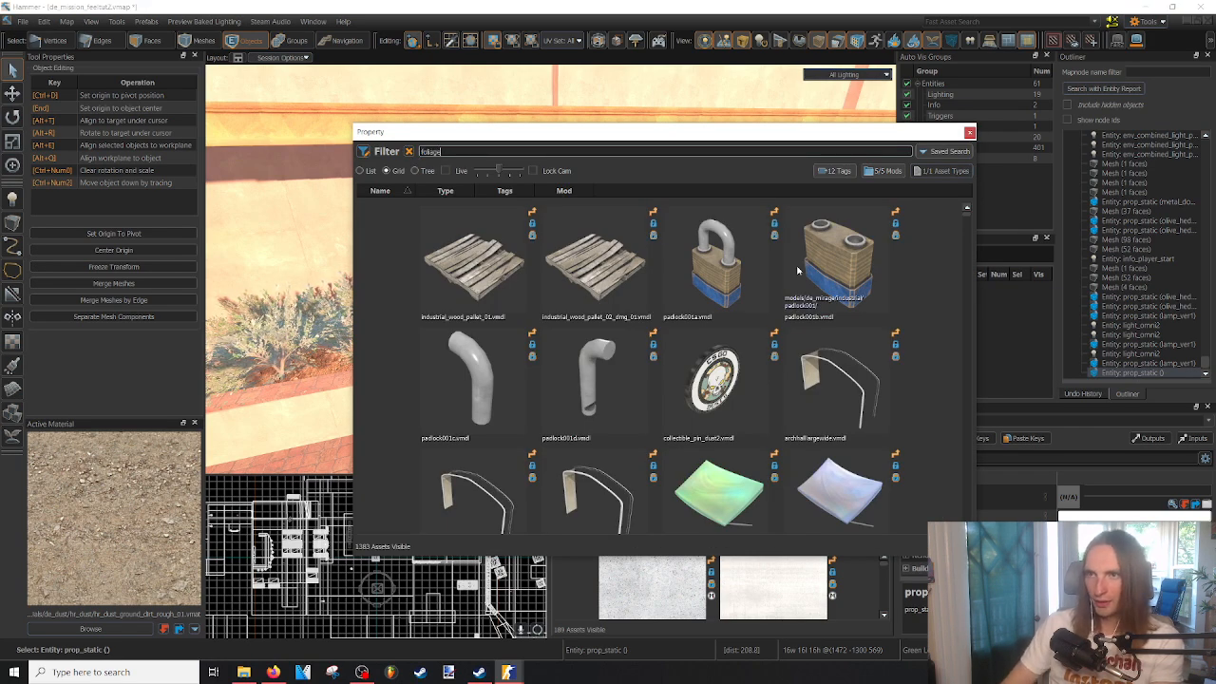
left_click_drag(964, 221, 969, 249)
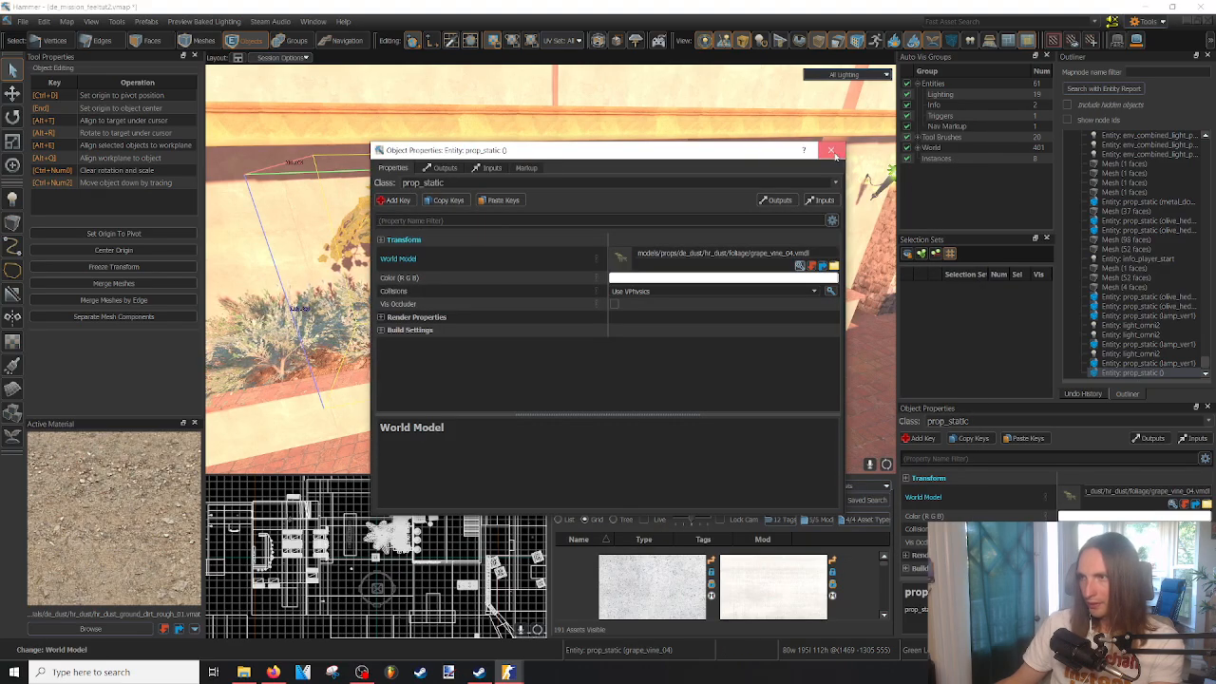
left_click(835, 156)
- Move the grape vine sideways and up so it hangs from the ledge above the planter
key("w")
right_click_drag(608, 285, 522, 285)
key("s")
key("t")
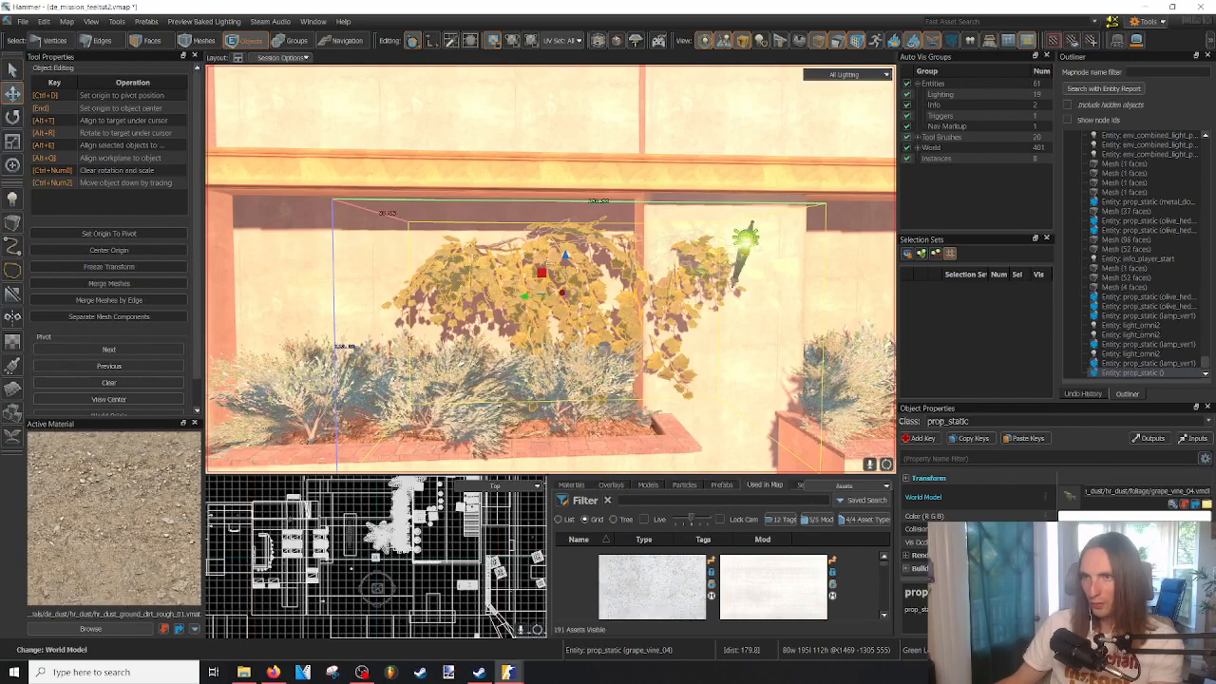
left_click_drag(556, 282, 530, 273)
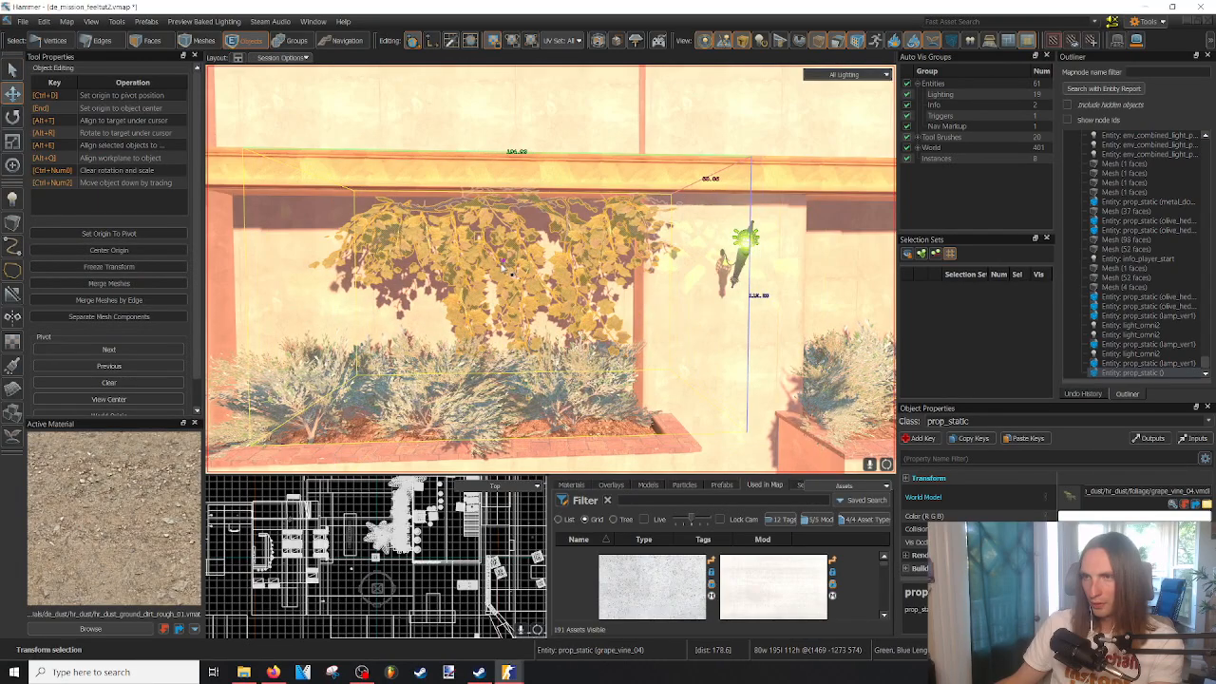
key("d")
right_click_drag(551, 285, 484, 275)
key("w")
left_click_drag(569, 303, 577, 294)
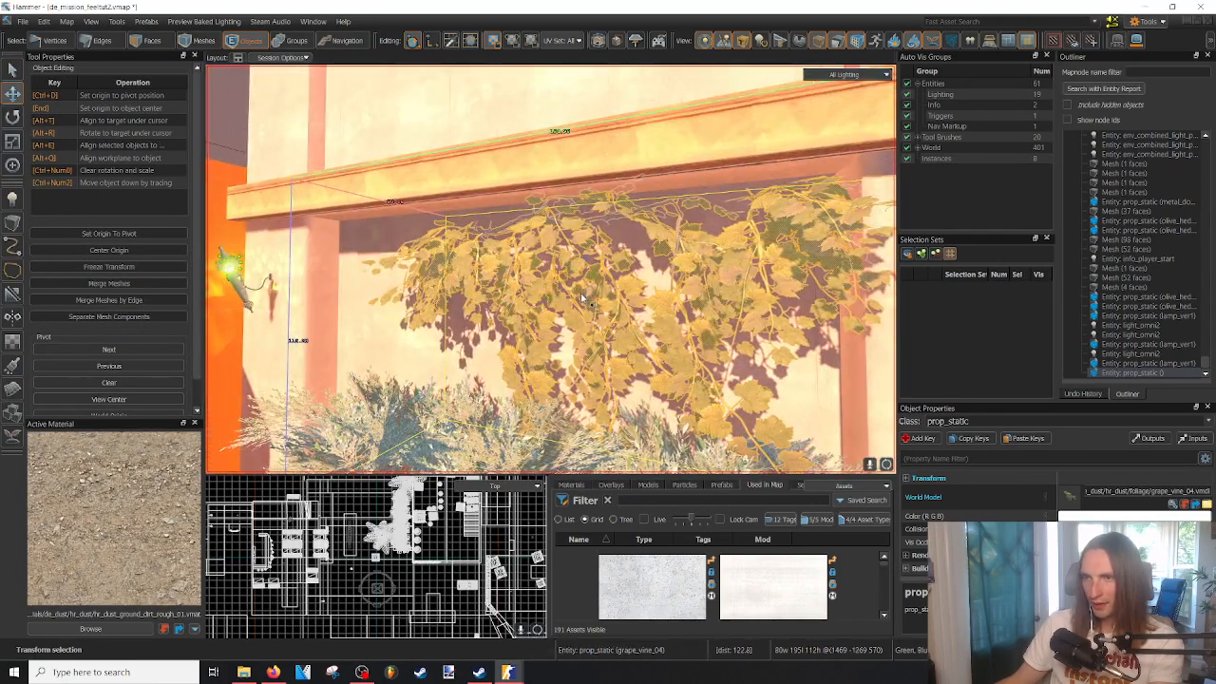
- Nudge the grape vine slightly closer to the wall and the ledge, checking its fit from several angles
key("s")
right_click_drag(577, 295, 608, 313)
left_click(646, 383)
right_click_drag(646, 383, 617, 390)
left_click(549, 175)
right_click_drag(549, 175, 568, 219)
left_click_drag(541, 174, 618, 193)
scroll(549, 175, "up", 2)
left_click(561, 380)
key("s")
mouse_move(561, 380)
right_mouse_down()
mouse_move(542, 370)
mouse_move(599, 380)
mouse_move(606, 442)
mouse_move(580, 399)
mouse_move(551, 394)
mouse_move(561, 356)
mouse_move(589, 352)
mouse_move(575, 388)
mouse_move(520, 372)
mouse_move(582, 361)
mouse_move(594, 388)
mouse_move(562, 391)
right_mouse_up()
left_click(606, 441)
key("w")
key("w")
key("s")
key("w")
key("s")
- Clone the grape vine towards the orange wall and change the copy's world model to urban_vine04.vmdl, filtering by vine
left_click(609, 235)
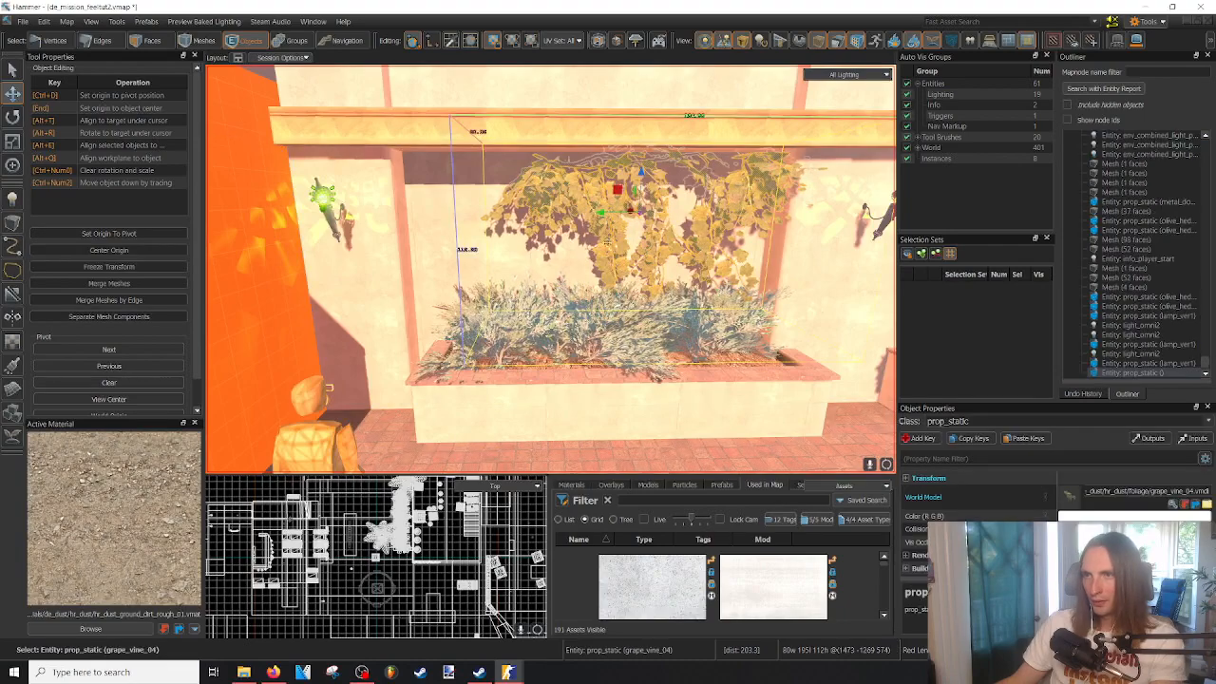
left_click_drag(639, 211, 300, 209, "shift")
double_click(300, 209)
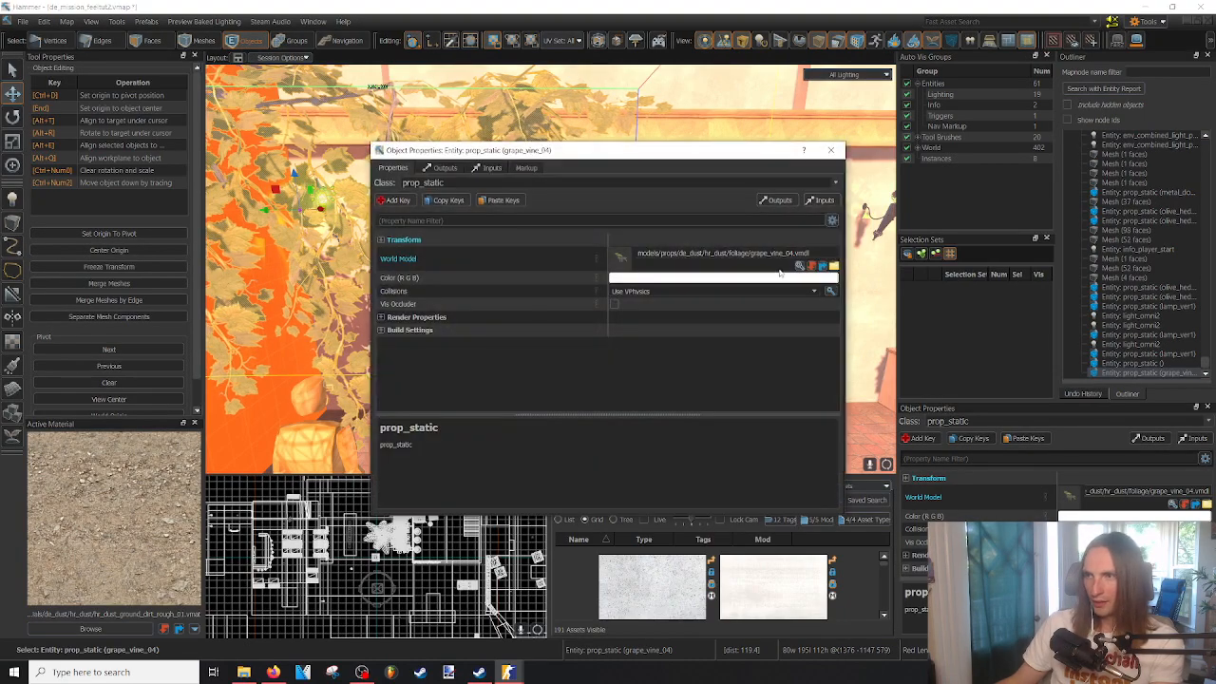
left_click(801, 265)
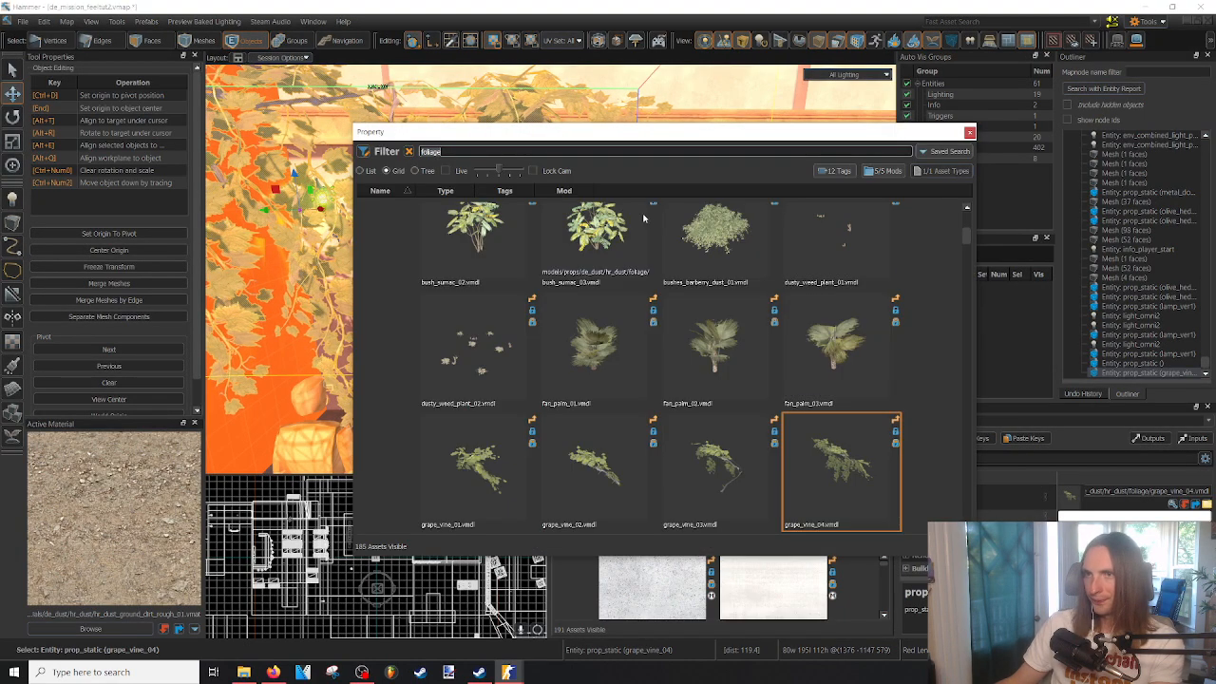
type("vine")
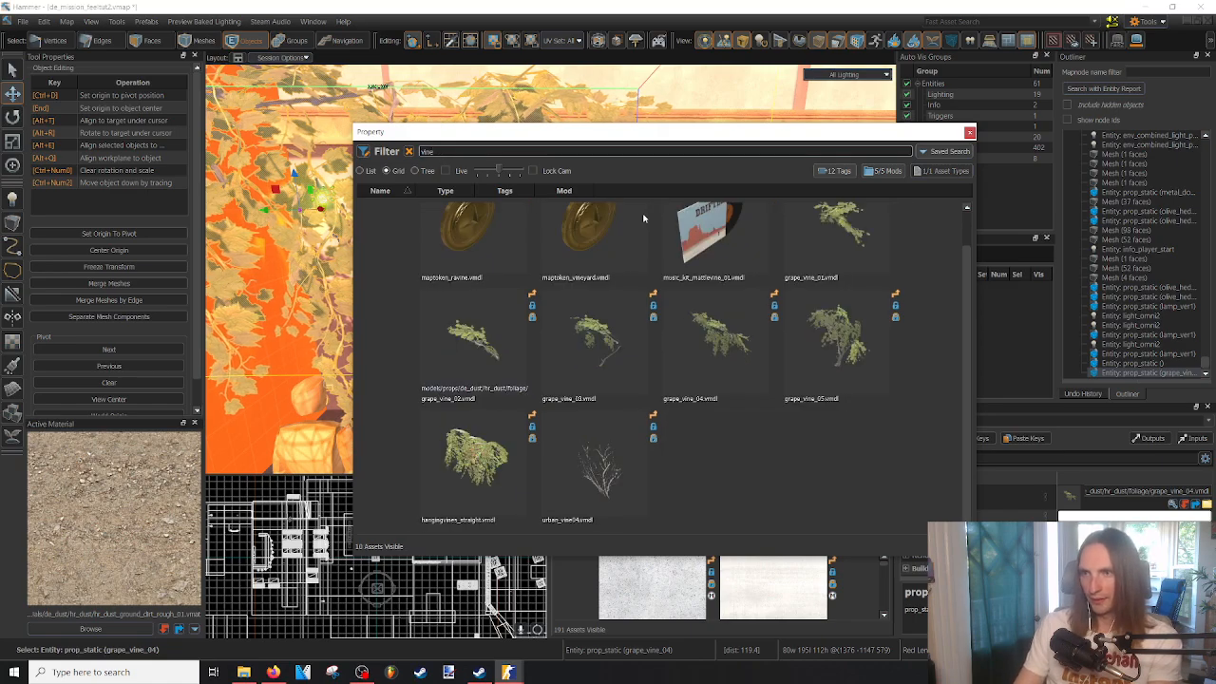
double_click(592, 472)
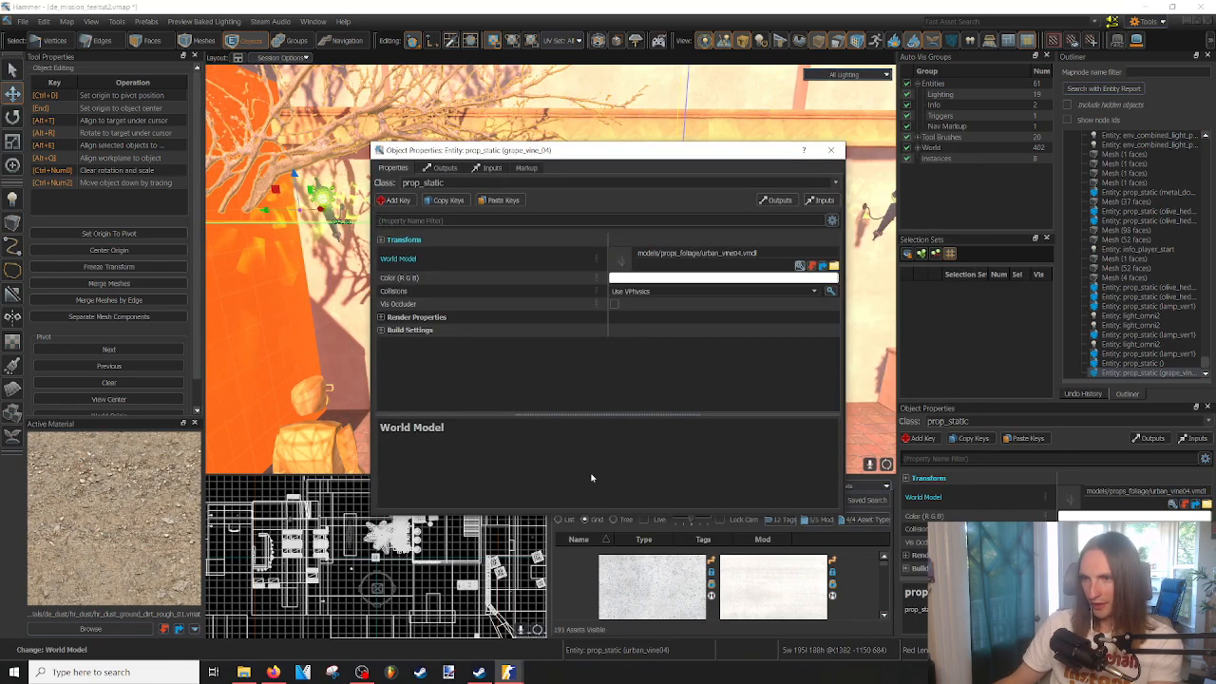
left_click(831, 150)
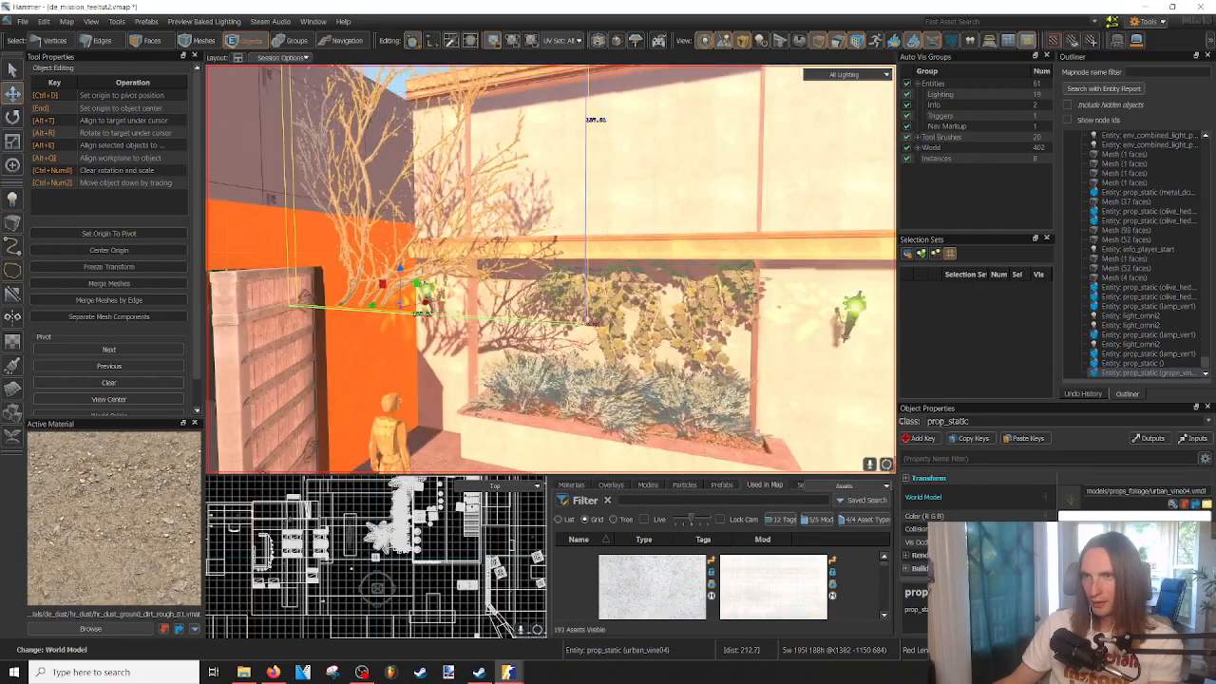
- Move the urban vine down into the hedge planter and scale it uniformly to about 62 units long and 60 high
left_click_drag(382, 284, 656, 354)
right_click_drag(656, 355, 551, 313)
key("w")
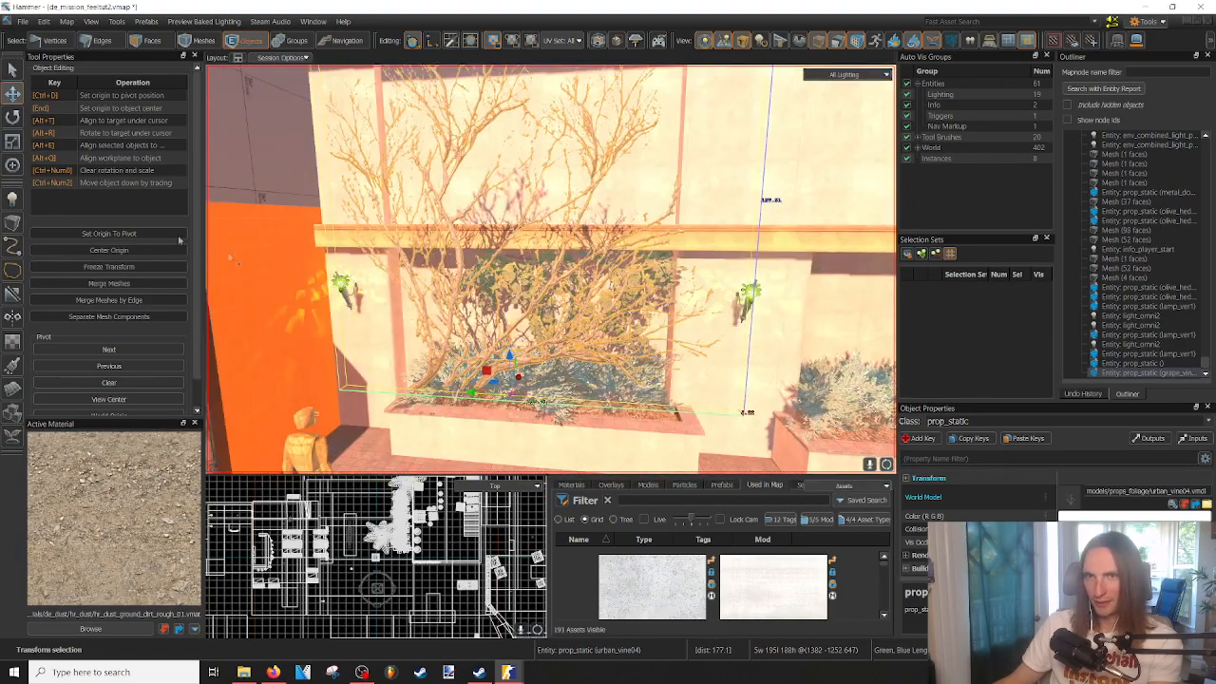
left_click(14, 142)
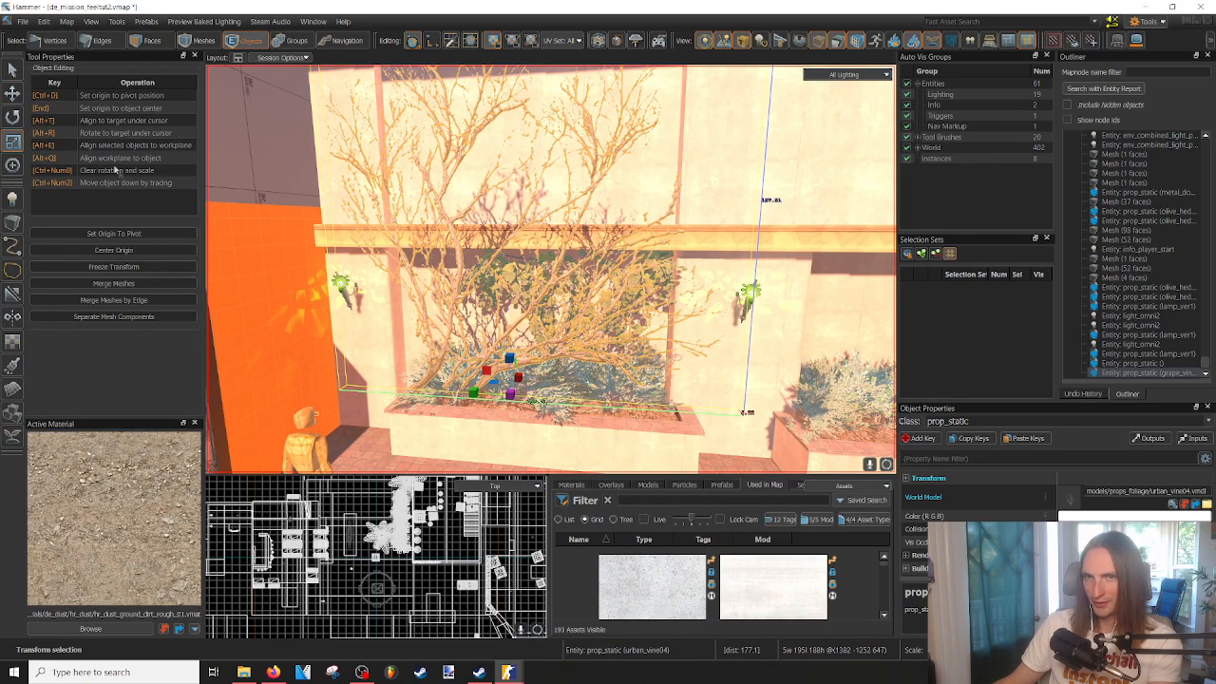
left_click_drag(509, 394, 480, 361)
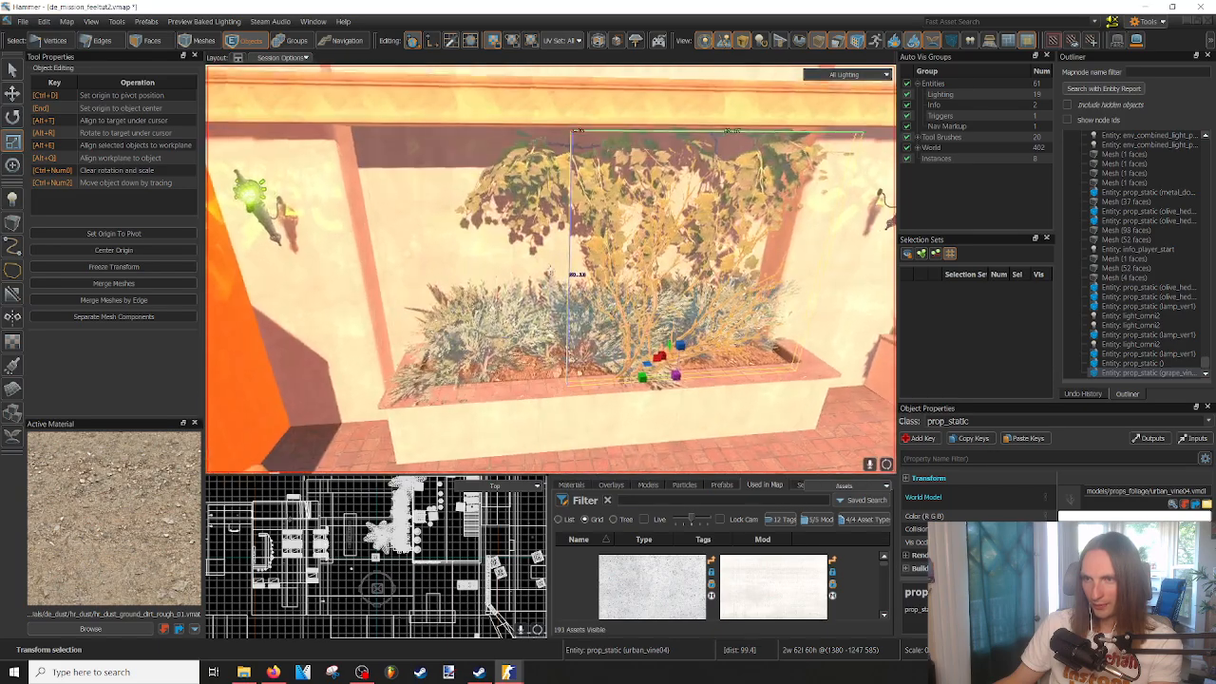
- Move the scaled urban vine to the planter's end near the corner lamp, back against the wall behind the hedge
key("t")
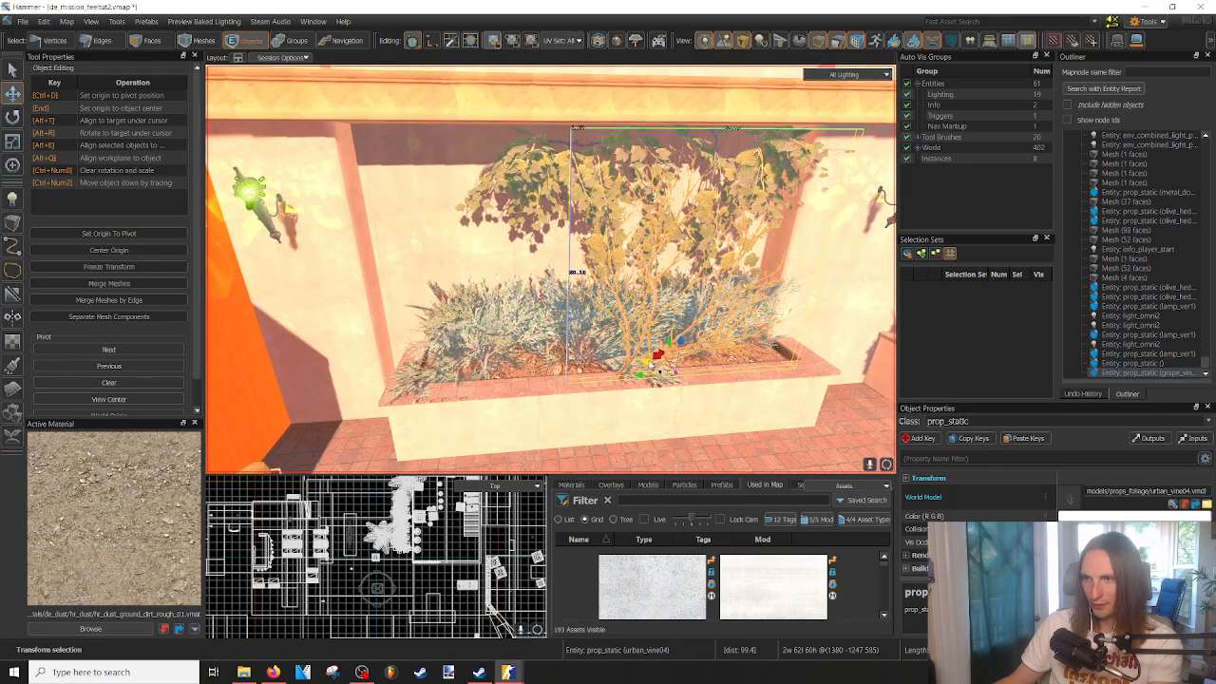
left_click_drag(661, 359, 378, 376)
right_click_drag(378, 376, 500, 388)
left_click_drag(456, 283, 631, 249)
right_click_drag(592, 304, 751, 309)
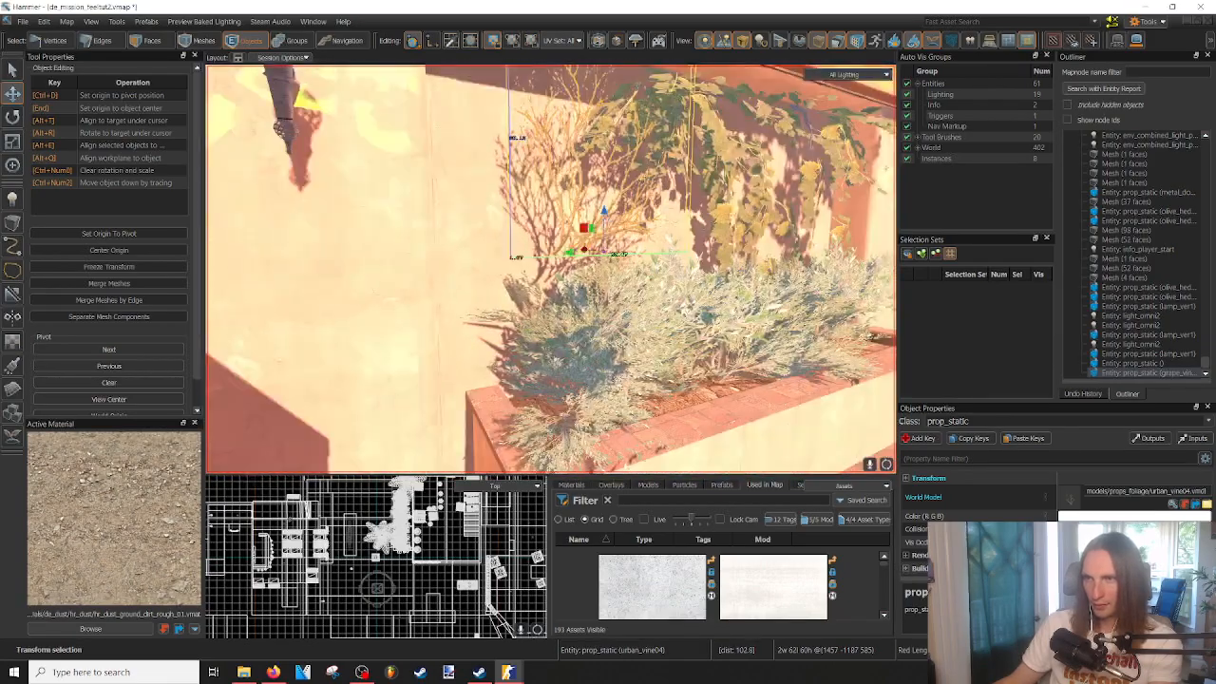
- Lower the urban vine into the planter soil near the corner and scale it uniformly to about 114 units long and 111 high
left_click_drag(616, 220, 612, 307)
left_click_drag(591, 354, 590, 368)
mouse_move(590, 368)
right_mouse_down()
mouse_move(570, 363)
mouse_move(608, 372)
right_mouse_up()
left_click_drag(657, 379, 598, 385)
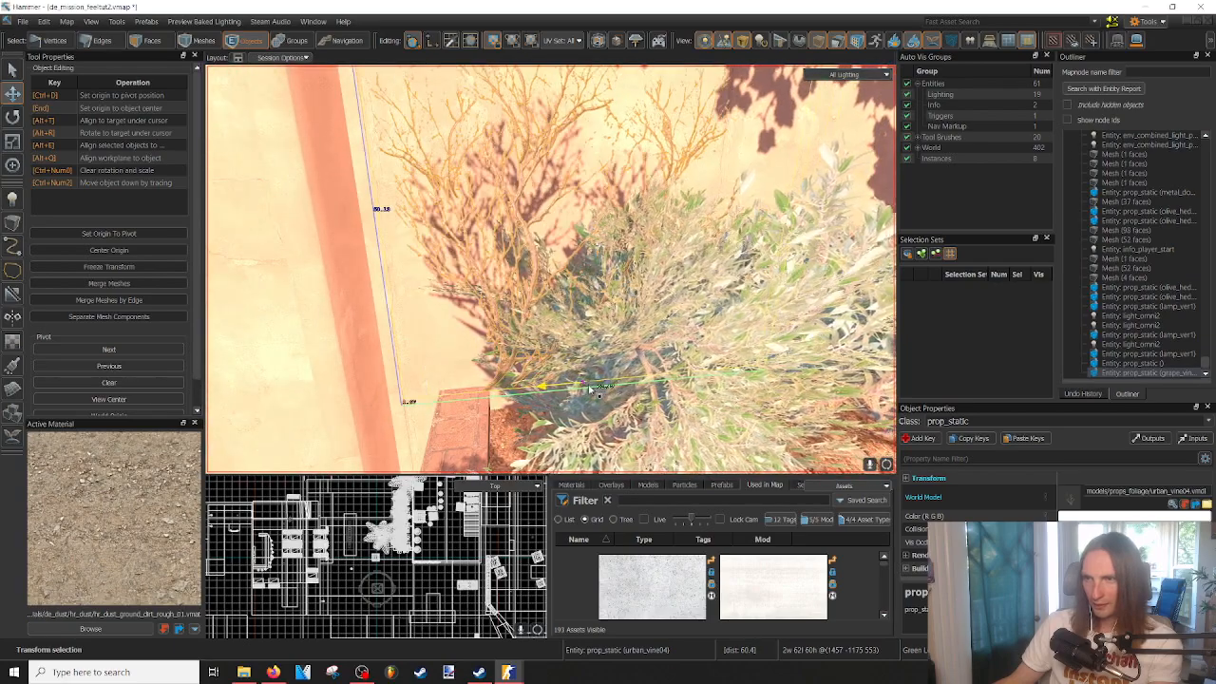
left_click_drag(608, 347, 608, 399)
mouse_move(610, 390)
right_mouse_down()
mouse_move(628, 385)
mouse_move(610, 391)
right_mouse_up()
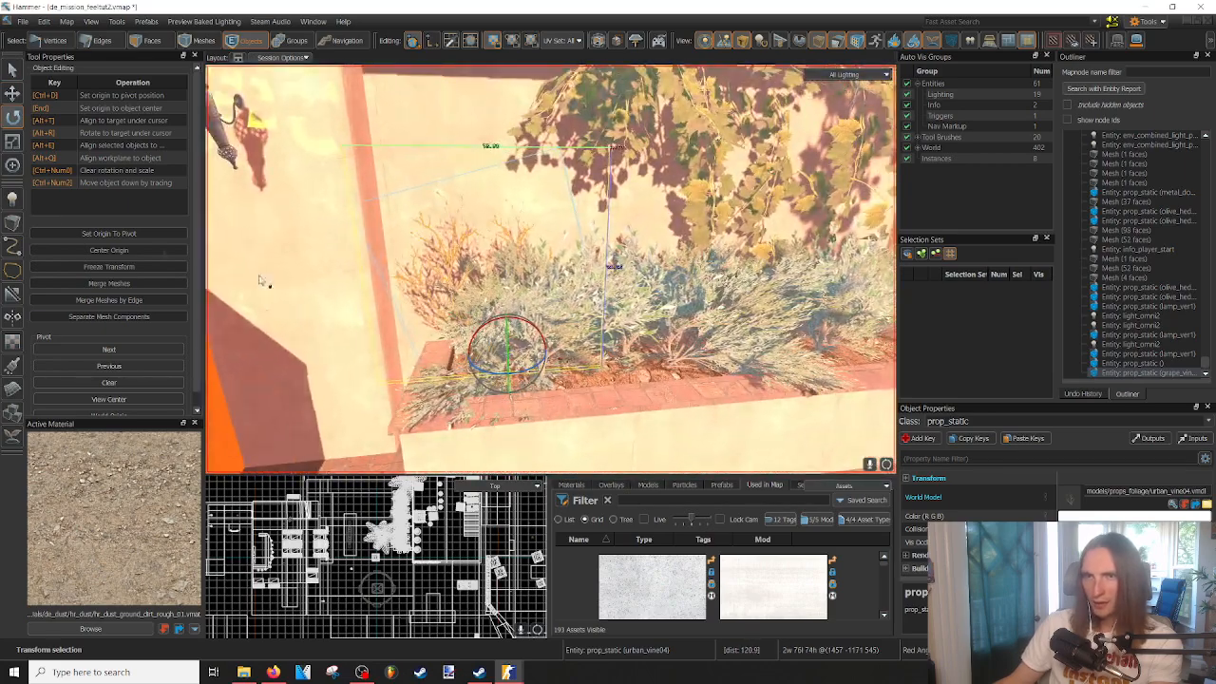
left_click(12, 142)
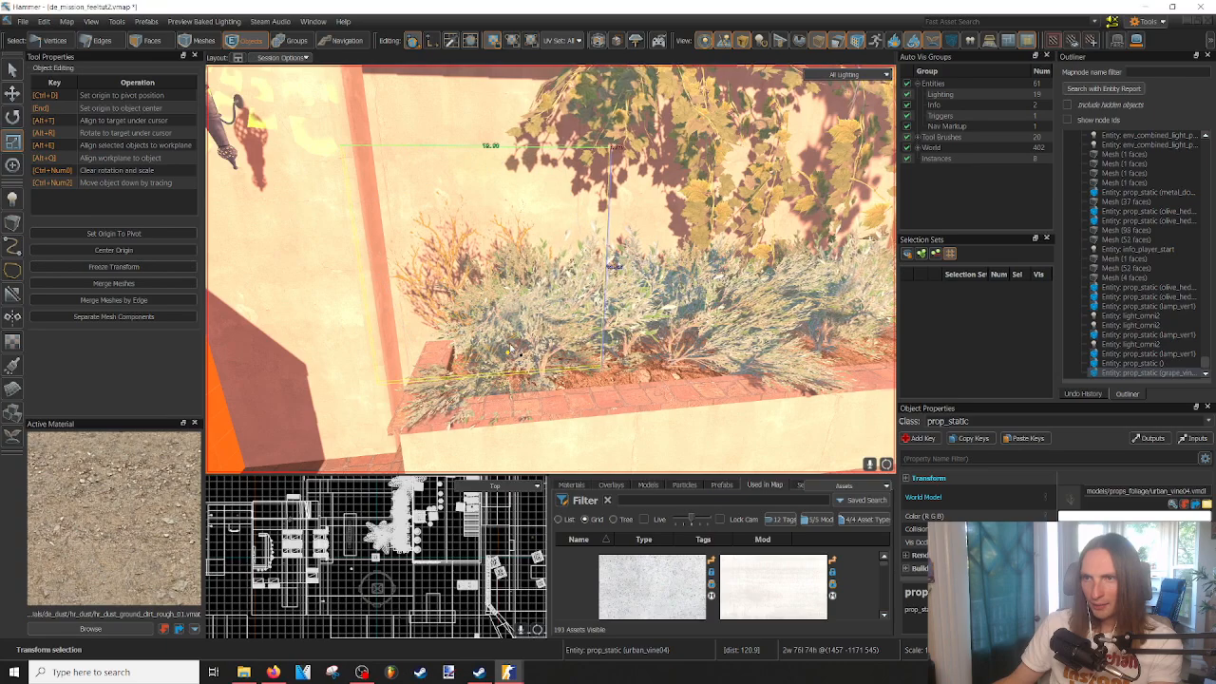
left_click_drag(522, 321, 535, 286)
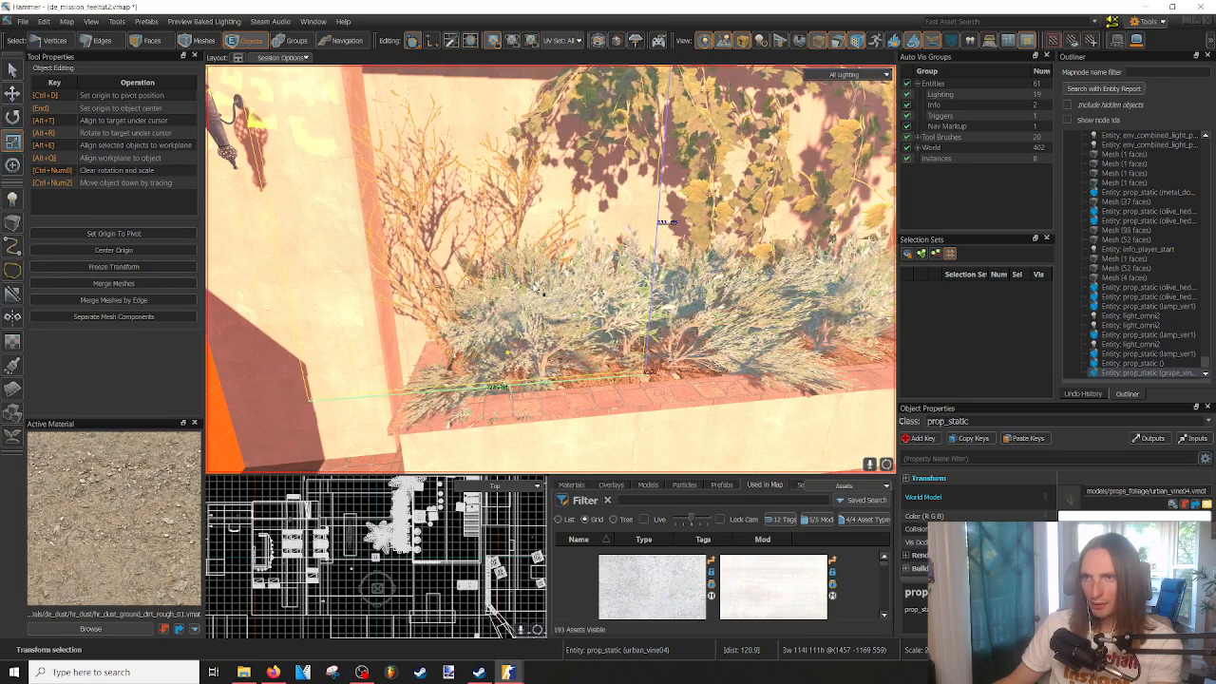
- Move the enlarged urban vine to the planter's corner end and push it back against the wall behind the hedge
key("w")
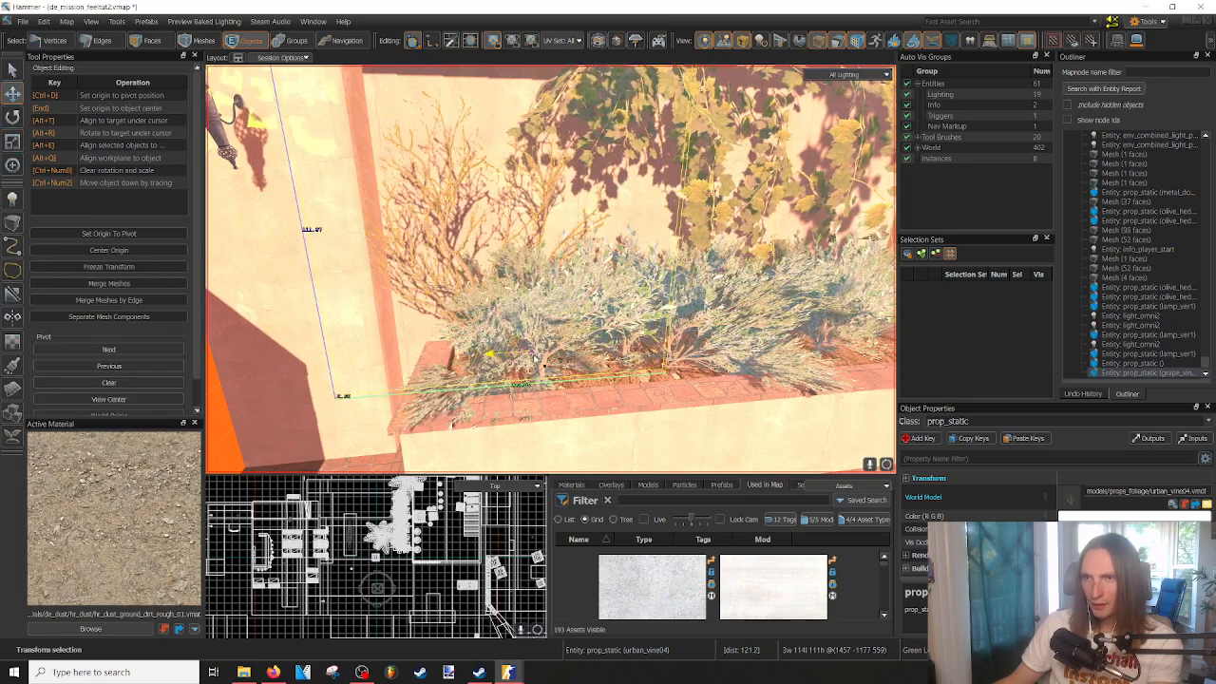
left_click(681, 466)
right_click_drag(681, 466, 646, 435)
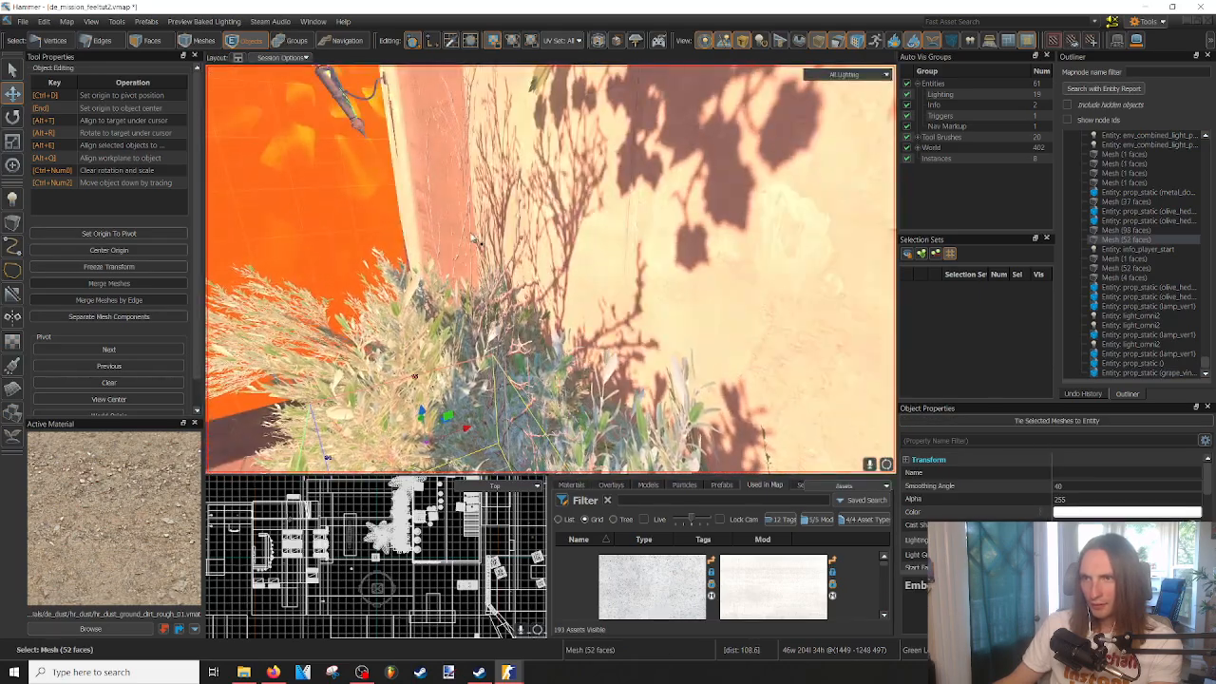
left_click(474, 237)
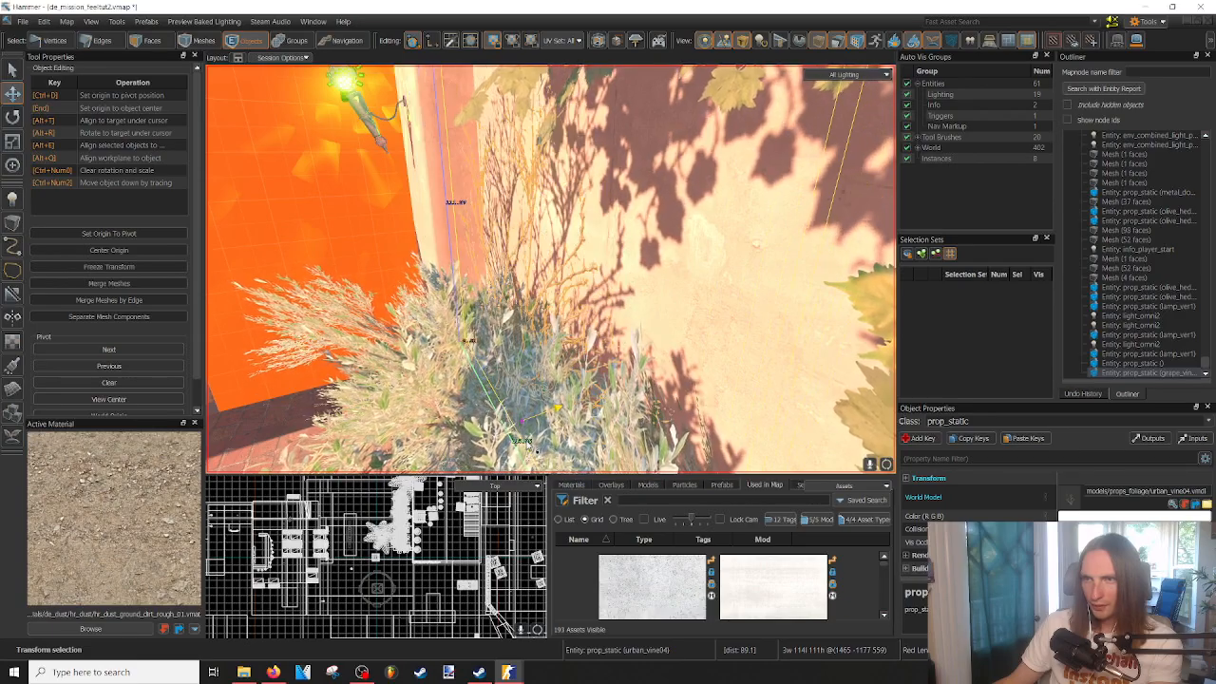
right_click_drag(570, 403, 560, 446)
- Clone the hanging grape vine up above the wall ledge and change the copy's world model to grape_vine_03.vmdl
left_click(552, 438)
right_click_drag(551, 269, 573, 321)
left_click(572, 321)
left_click_drag(467, 275, 568, 91, "shift")
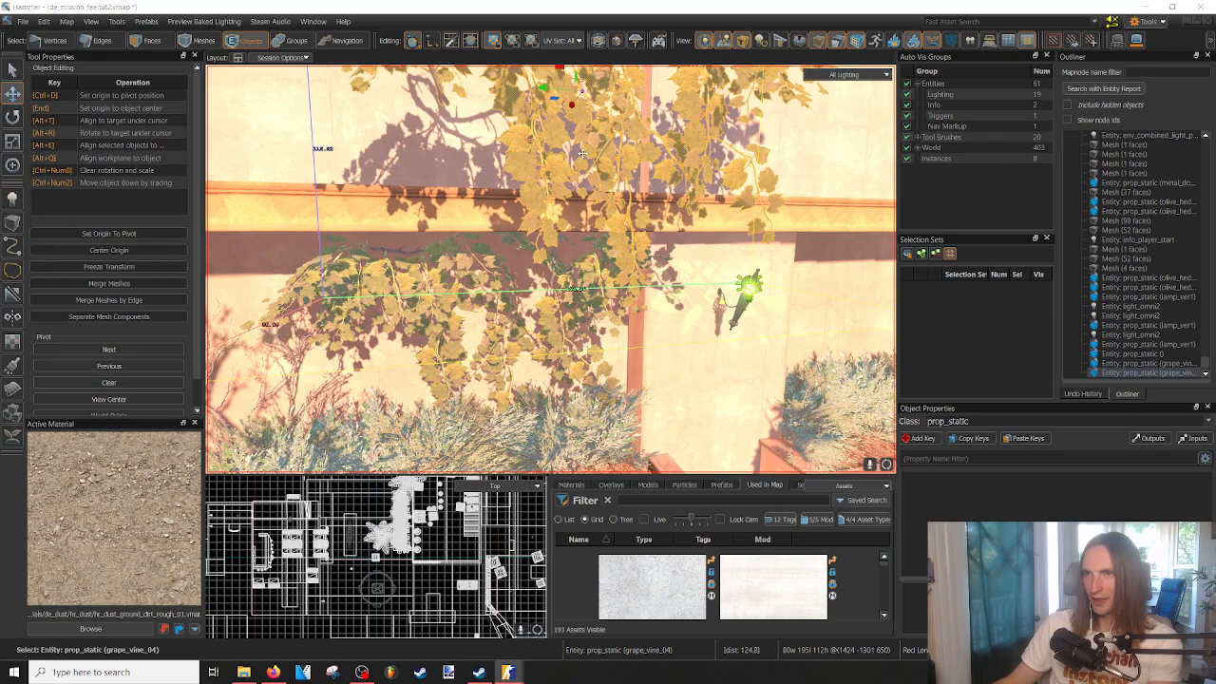
key("alt+Return")
left_click(800, 266)
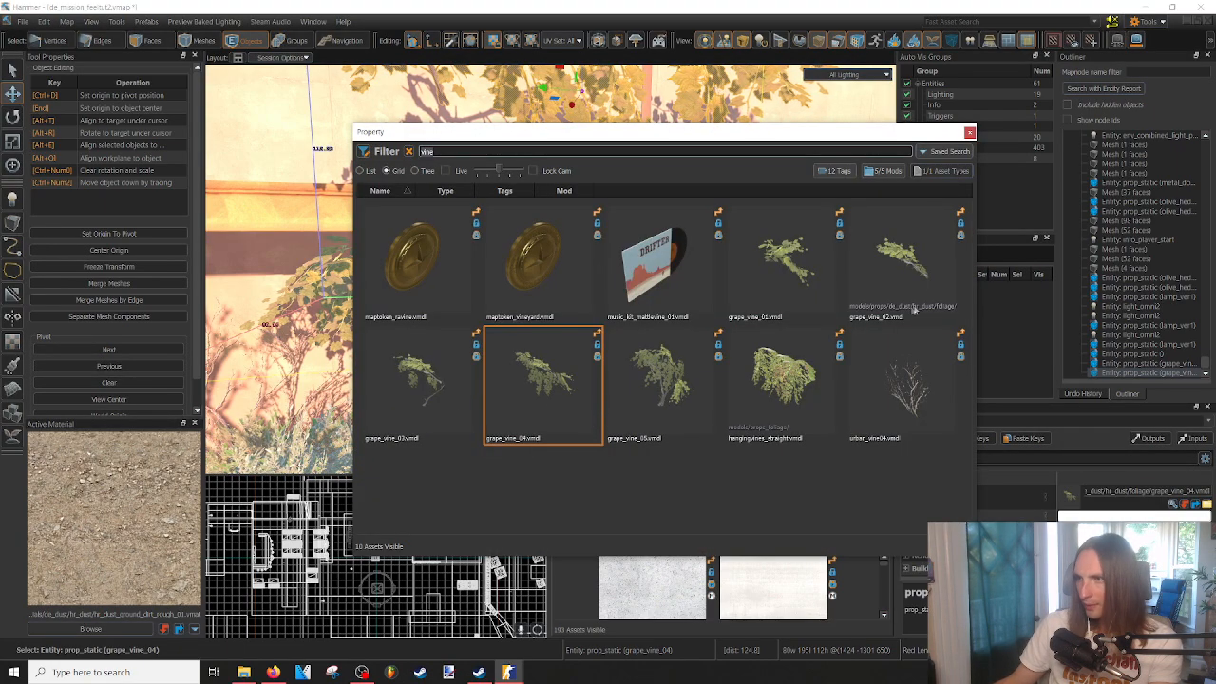
double_click(470, 394)
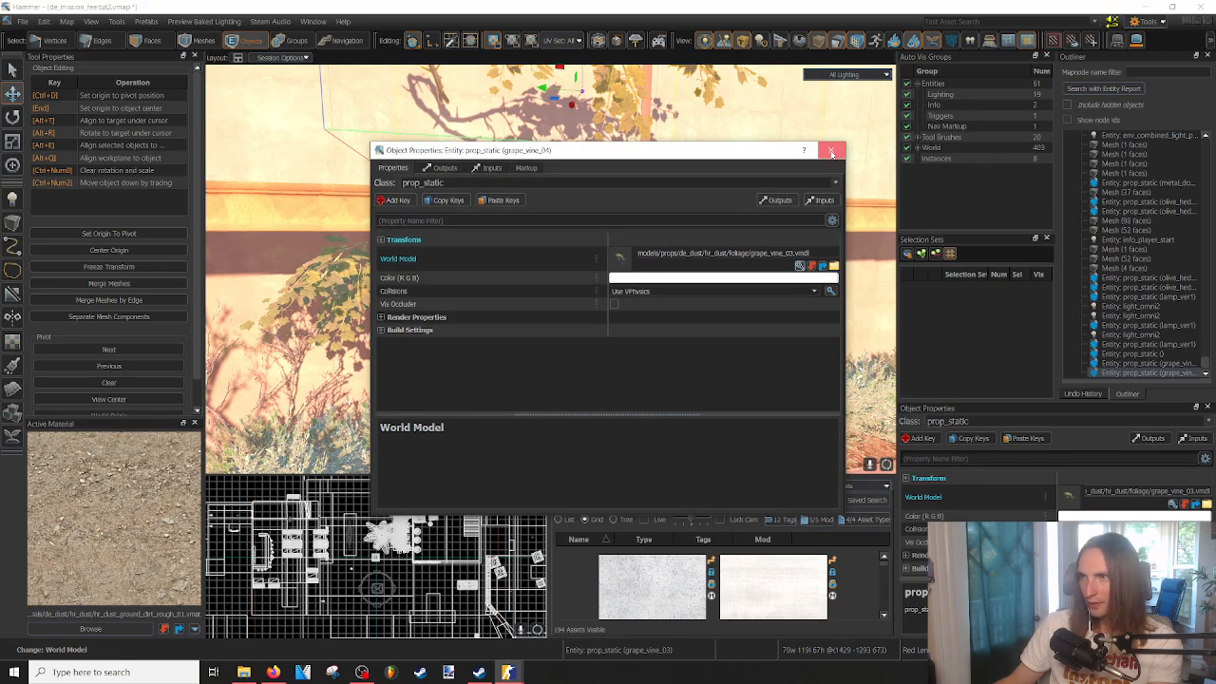
left_click(831, 152)
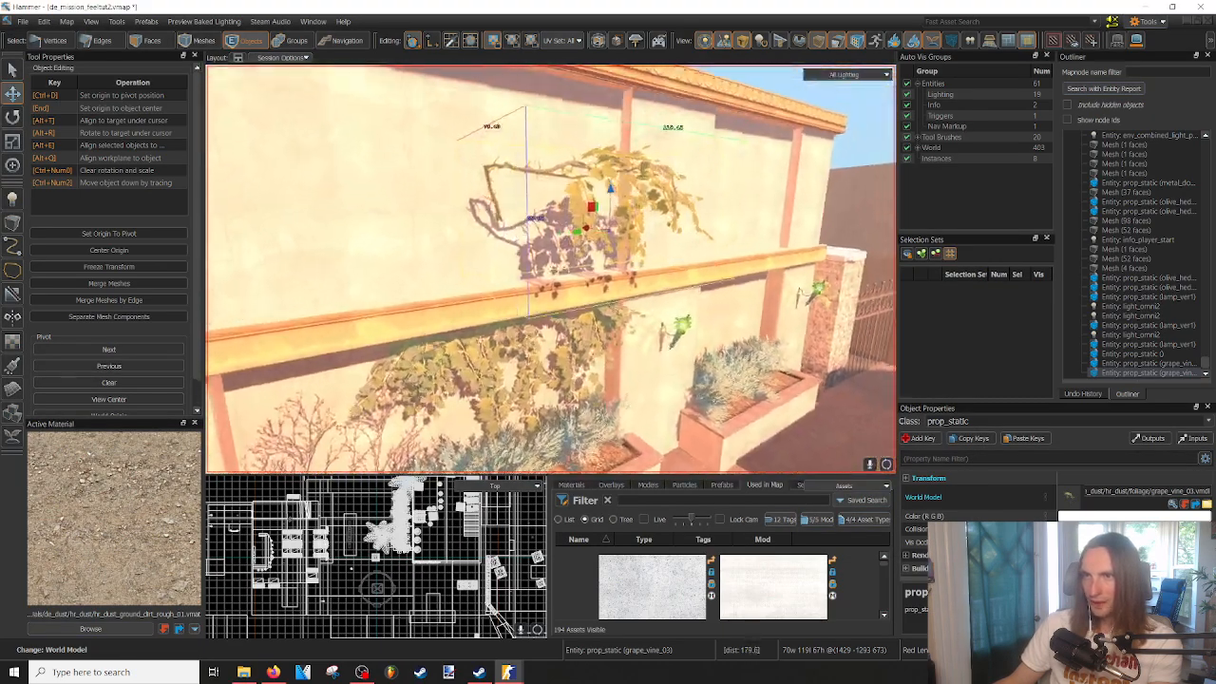
- Rotate the copied grape vine so its leaves hang downward and lower it over the ledge beside the existing vine
key("w")
right_click_drag(651, 197, 551, 267)
key("d")
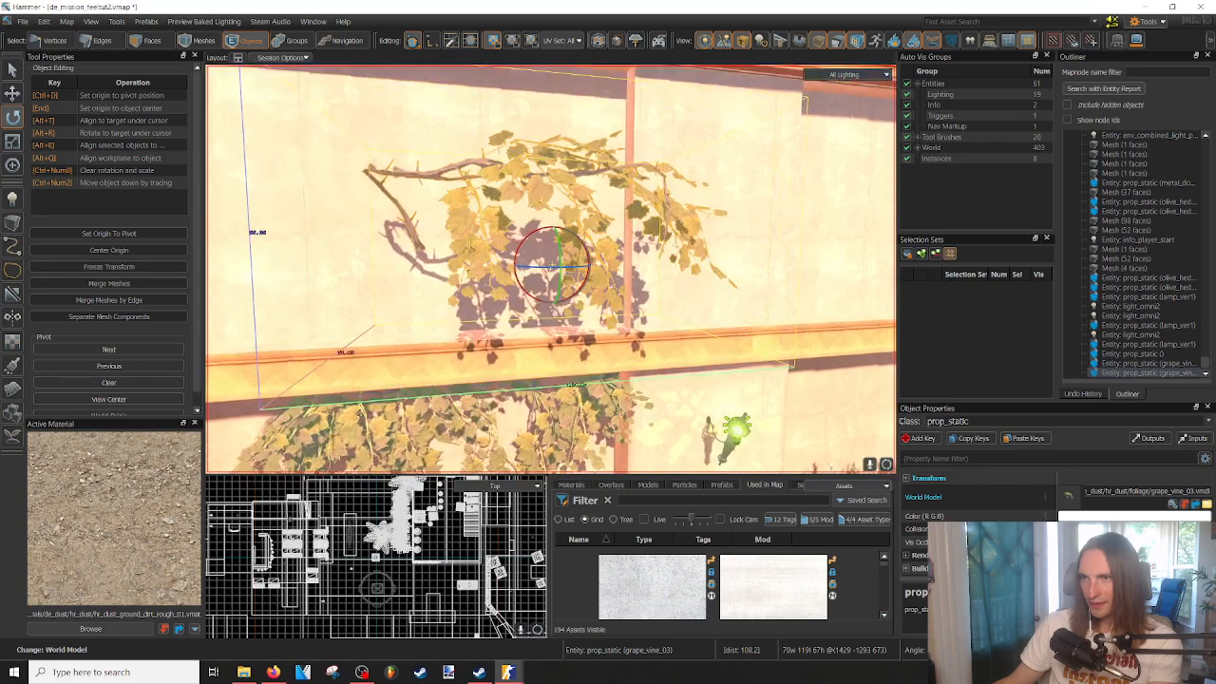
left_click_drag(548, 241, 547, 374)
scroll(609, 267, "down", 2)
key("t")
key("a")
right_click_drag(547, 375, 627, 391)
key("w")
key("a")
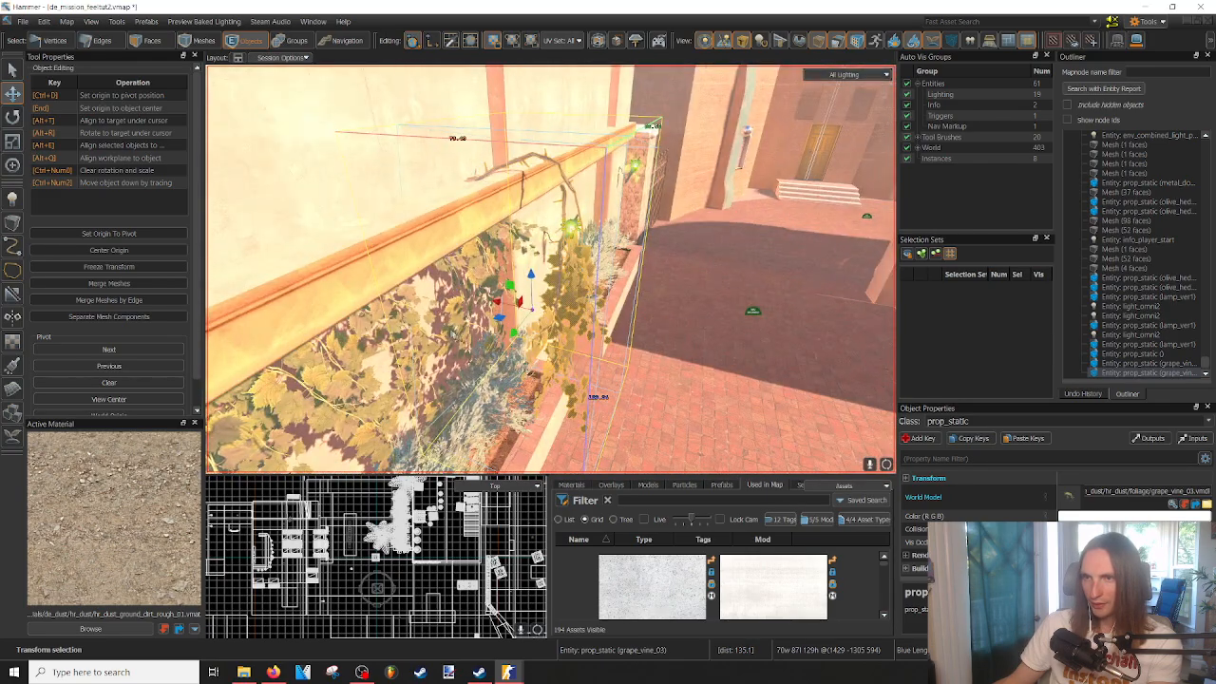
- Move the rotated grape vine in towards the wall so its stem wraps the ledge, checking the fit from both sides
left_click_drag(498, 305, 441, 300)
right_click_drag(441, 300, 323, 304)
key("d")
left_click(602, 348)
right_click_drag(602, 348, 494, 333)
key("w")
left_click(582, 355)
right_click_drag(582, 355, 498, 369)
key("d")
key("d")
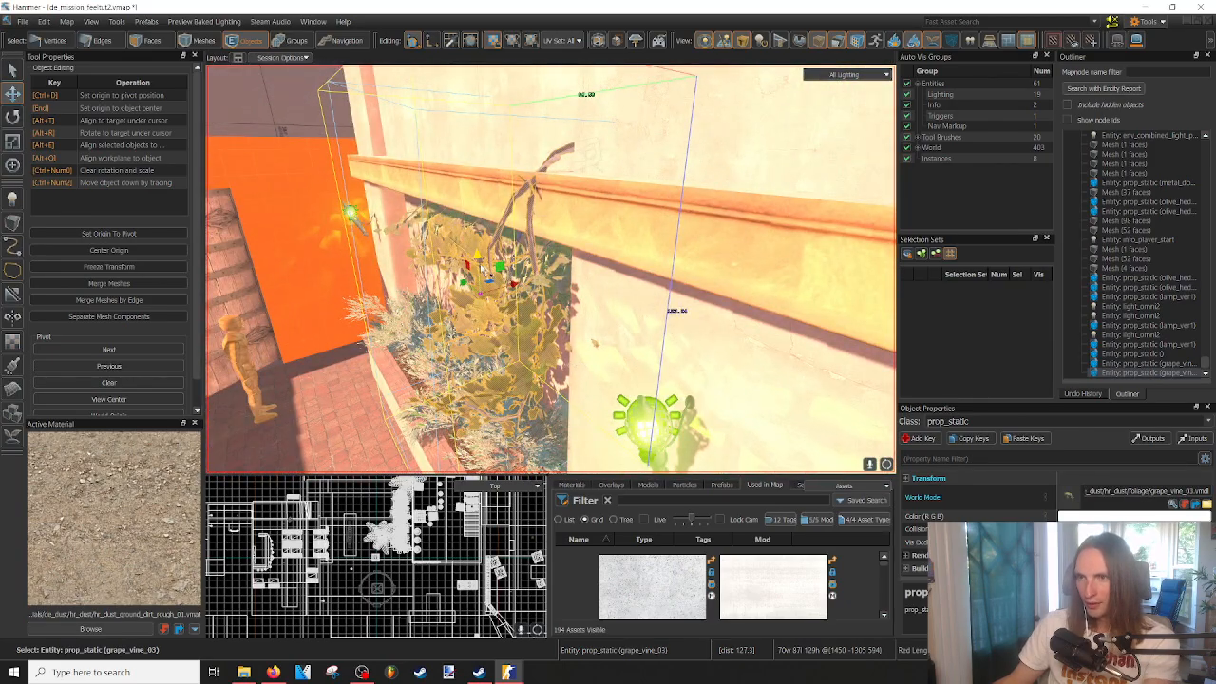
left_click_drag(518, 288, 475, 299)
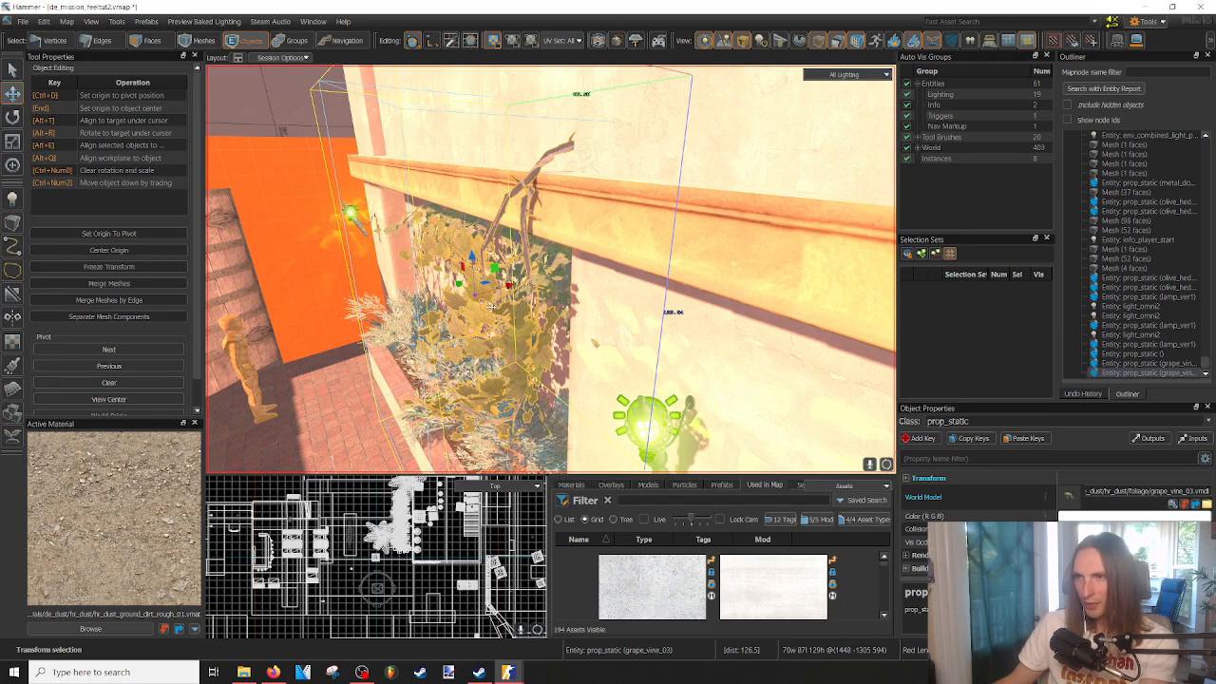
- Copy the urban vine onto the upper wall at the ledge and shift it sideways to meet the grape vine's stem
key("s")
mouse_move(541, 287)
right_mouse_down()
mouse_move(549, 237)
mouse_move(556, 275)
right_mouse_up()
left_click(591, 378)
right_click_drag(591, 378, 585, 342)
right_click_drag(550, 269, 610, 395)
key("a")
left_click(433, 362)
right_click_drag(433, 362, 538, 255)
key("ctrl+v")
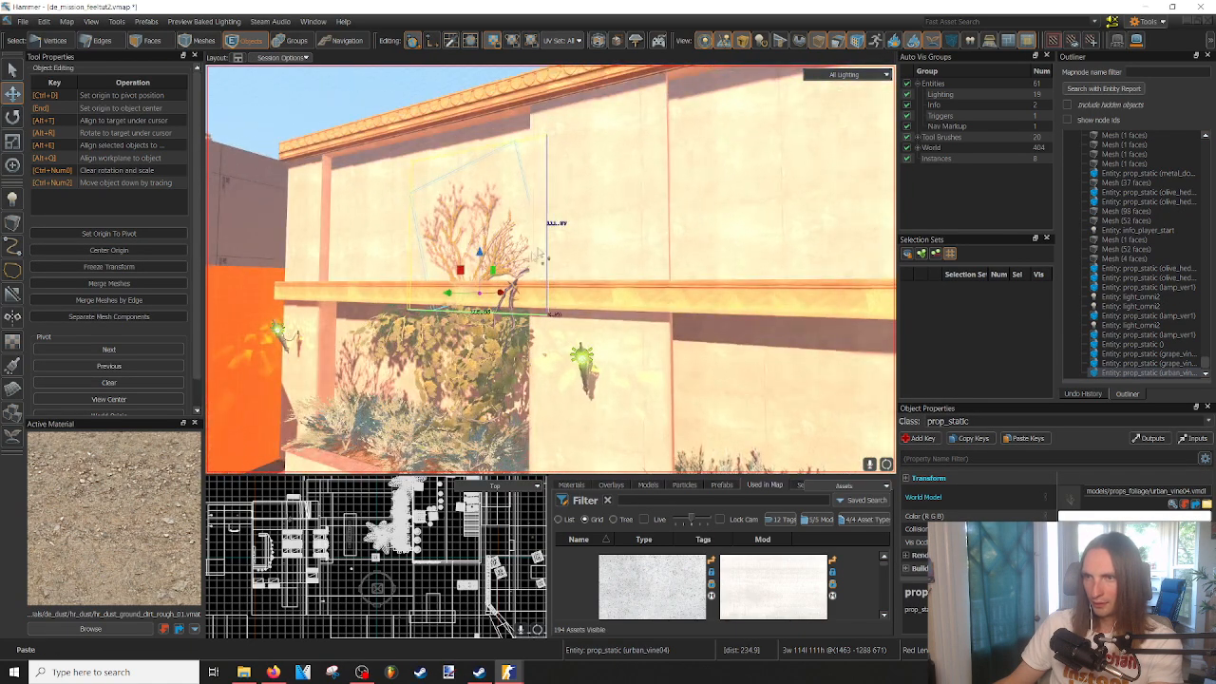
left_click_drag(513, 288, 525, 292)
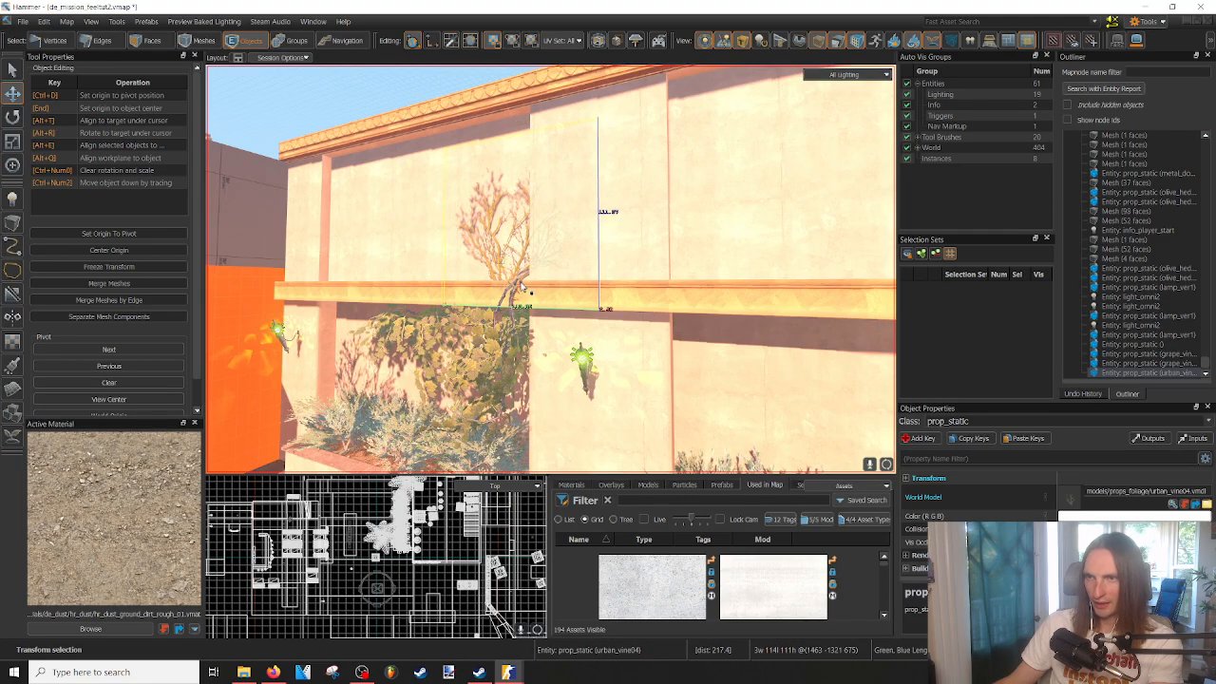
- Look over the decorated wall from several distances and save the map
left_click(549, 377)
key("s")
right_click_drag(549, 377, 549, 269)
left_click(565, 361)
key("w")
key("a")
key("w")
key("s")
key("d")
key("s")
key("d")
key("ctrl+s")
- Place a new prop_static entity on the blank upper wall bay above the planter between the two lamps
key("s")
key("w")
key("a")
key("s")
key("w")
key("shift+e")
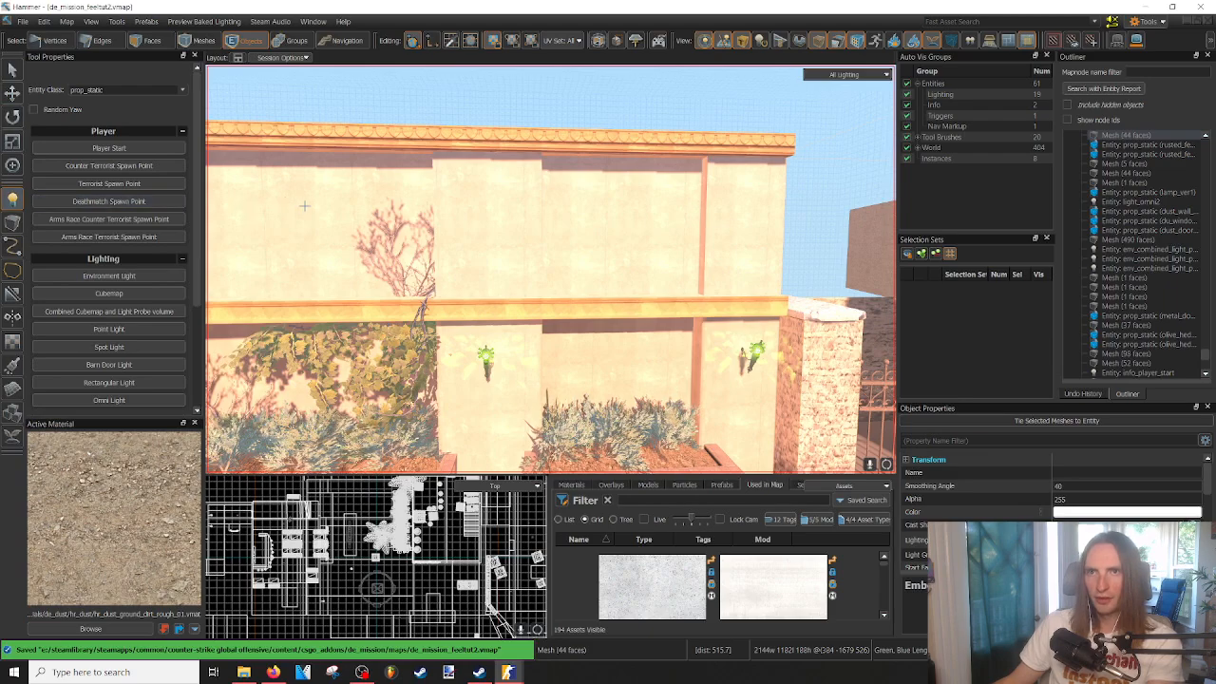
left_click(595, 235)
key("shift+s")
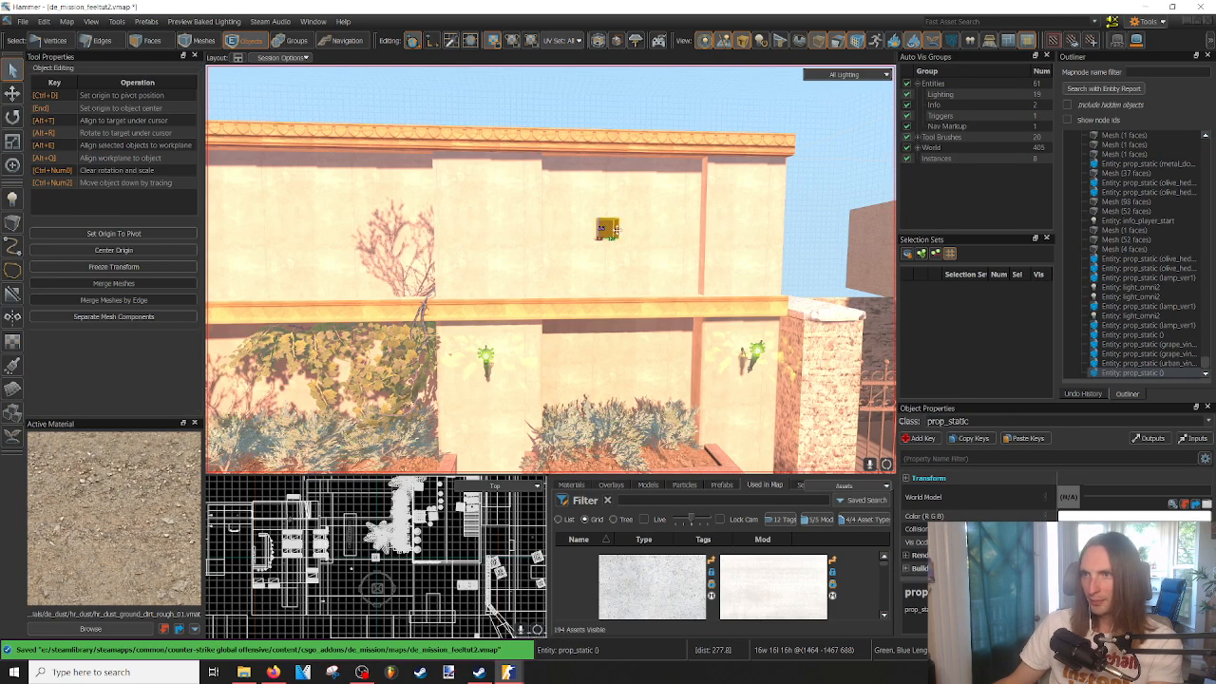
- Set the new prop's world model to sign_shop02.vmdl, filtering the models by sign
double_click(613, 228)
left_click(799, 266)
type("sign")
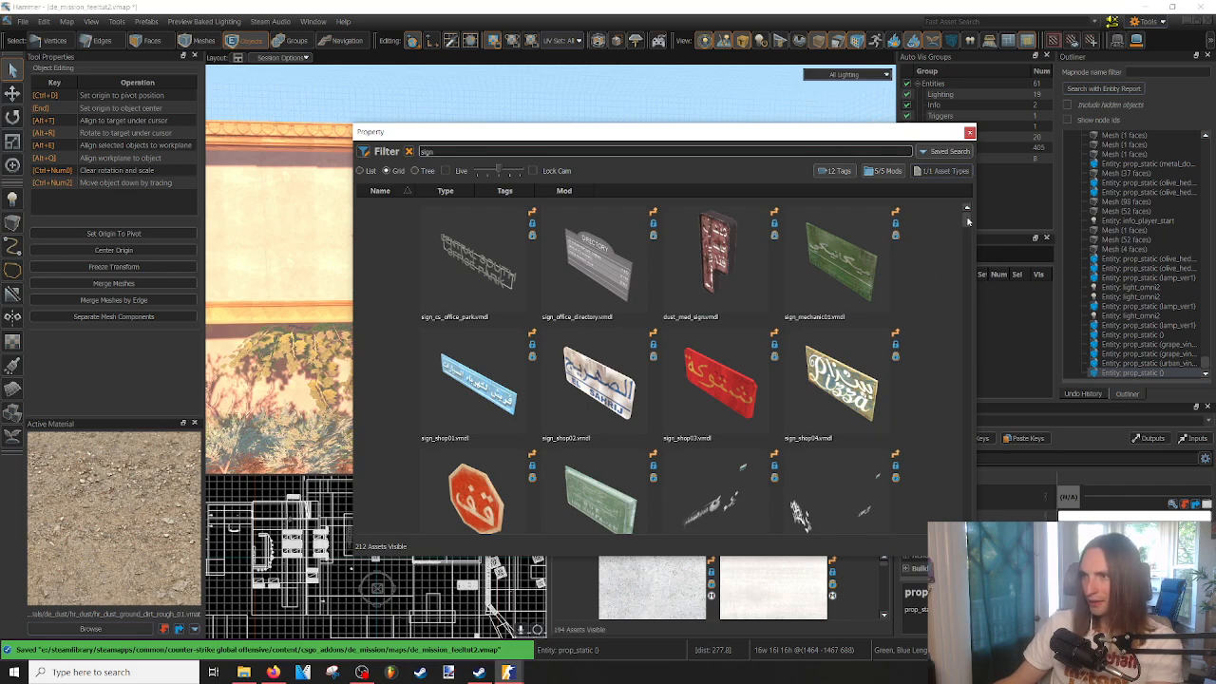
left_click_drag(968, 222, 969, 227)
double_click(599, 299)
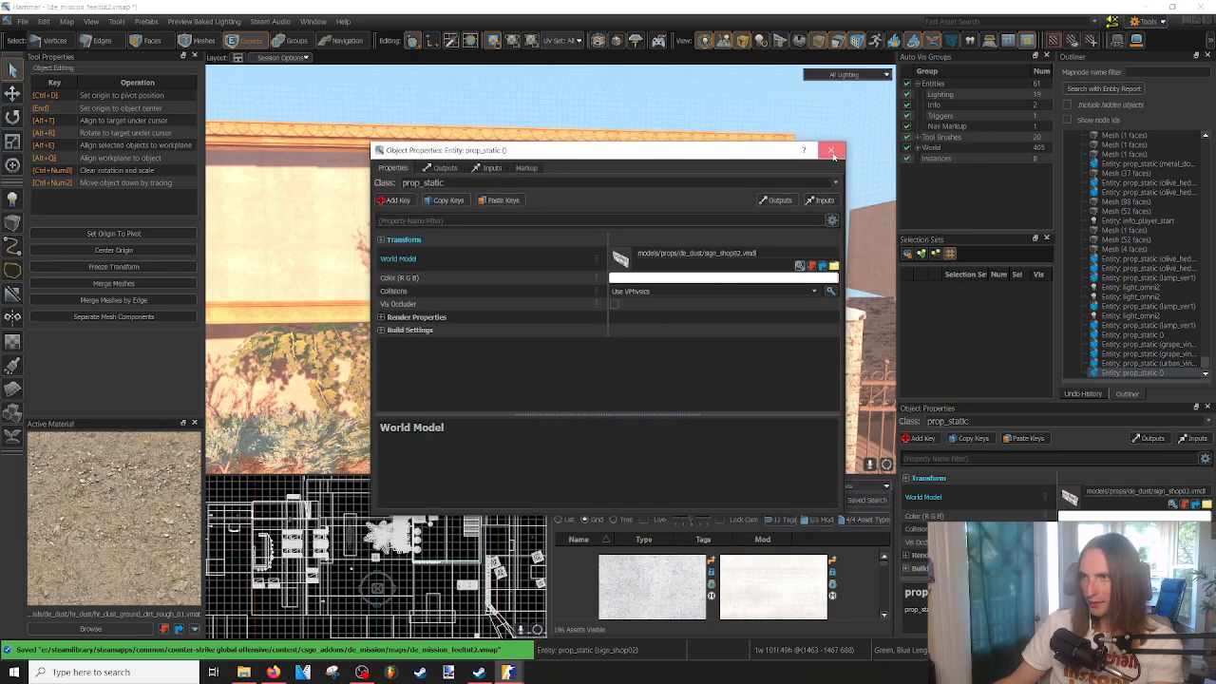
left_click(834, 152)
- Cut and paste the shop sign onto the upper wall bay and rotate it so its text reads level
key("ctrl+x")
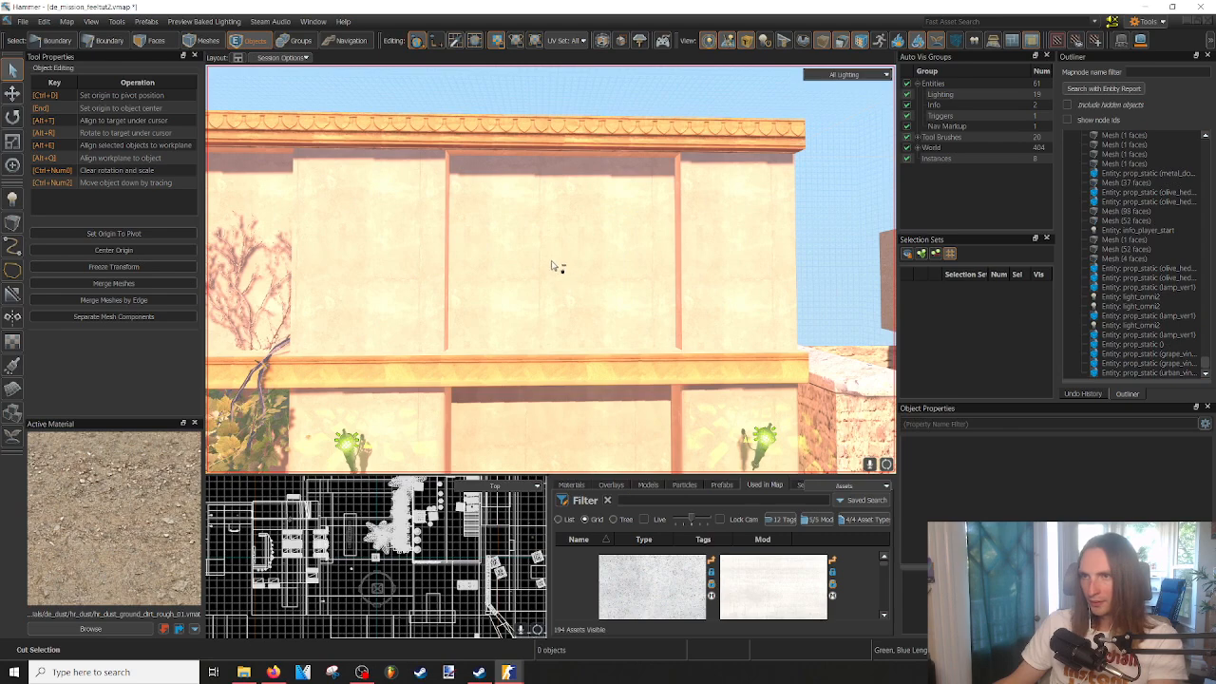
key("ctrl+v")
key("e")
mouse_move(568, 273)
left_mouse_down()
mouse_move(674, 261)
mouse_move(703, 225)
mouse_move(581, 260)
left_mouse_up()
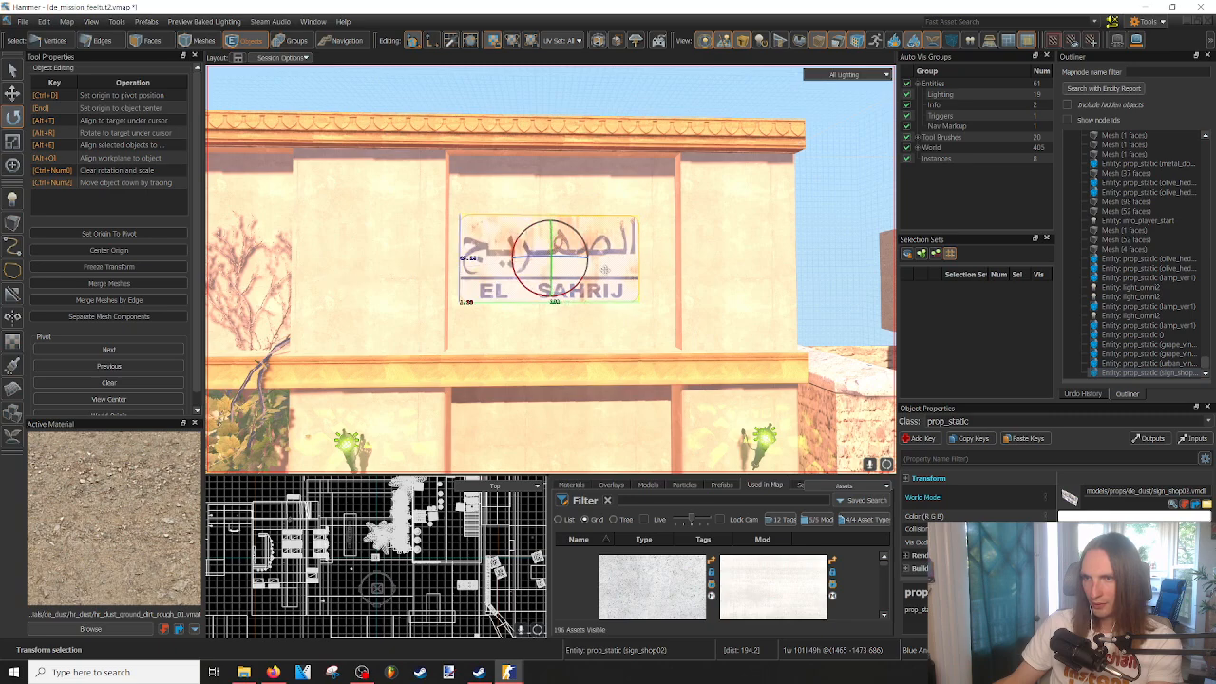
right_click_drag(605, 270, 605, 270)
- Paste the sign flat against the wall again and adjust its position to the middle of the upper bay
key("d")
key("ctrl+x")
key("ctrl+v")
right_click_drag(549, 269, 549, 269)
key("w")
right_click_drag(562, 199, 561, 196)
key("s")
left_click_drag(510, 218, 525, 231)
key("s")
right_click_drag(534, 242, 550, 269)
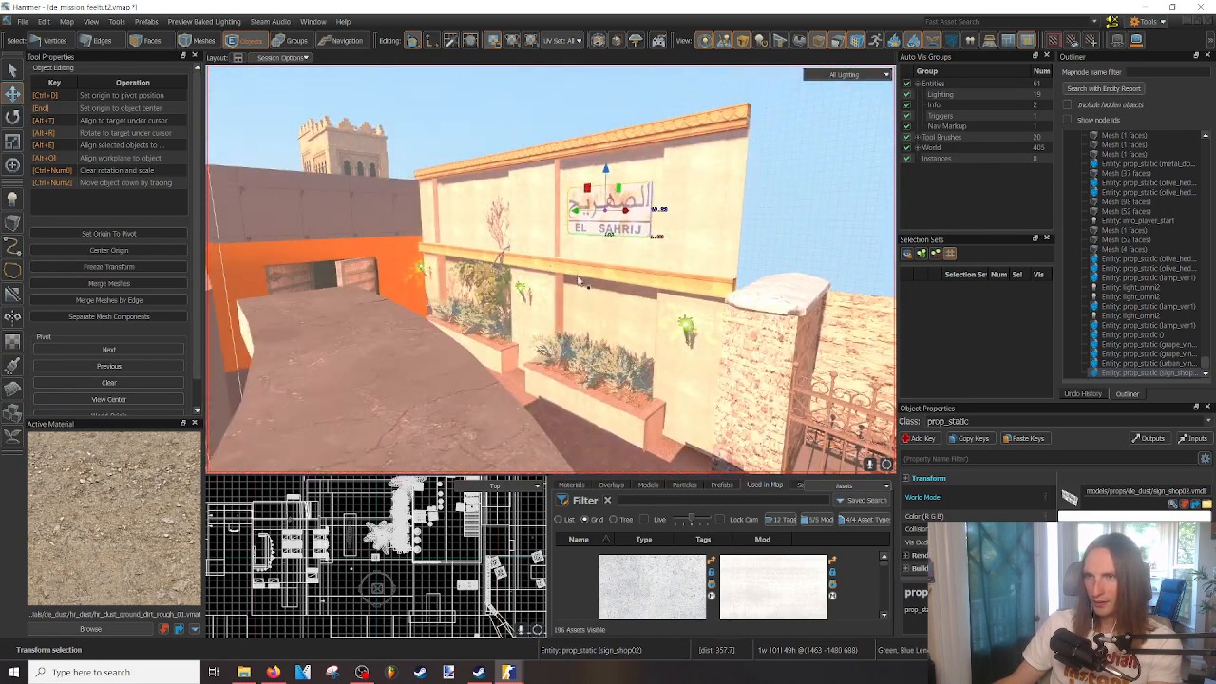
- Copy the shop sign and paste the copy onto the upper wall bay next to the orange wall
left_click(586, 428)
right_click_drag(586, 429, 550, 269)
key("w")
key("w")
key("s")
left_click(708, 245)
key("ctrl+c")
key("ctrl+v")
right_click_drag(342, 240, 431, 316)
key("a")
- Change the copied sign's world model, trying acunit2.vmdl before choosing pipeset08d_256_001a.vmdl with the filter pipe
double_click(556, 250)
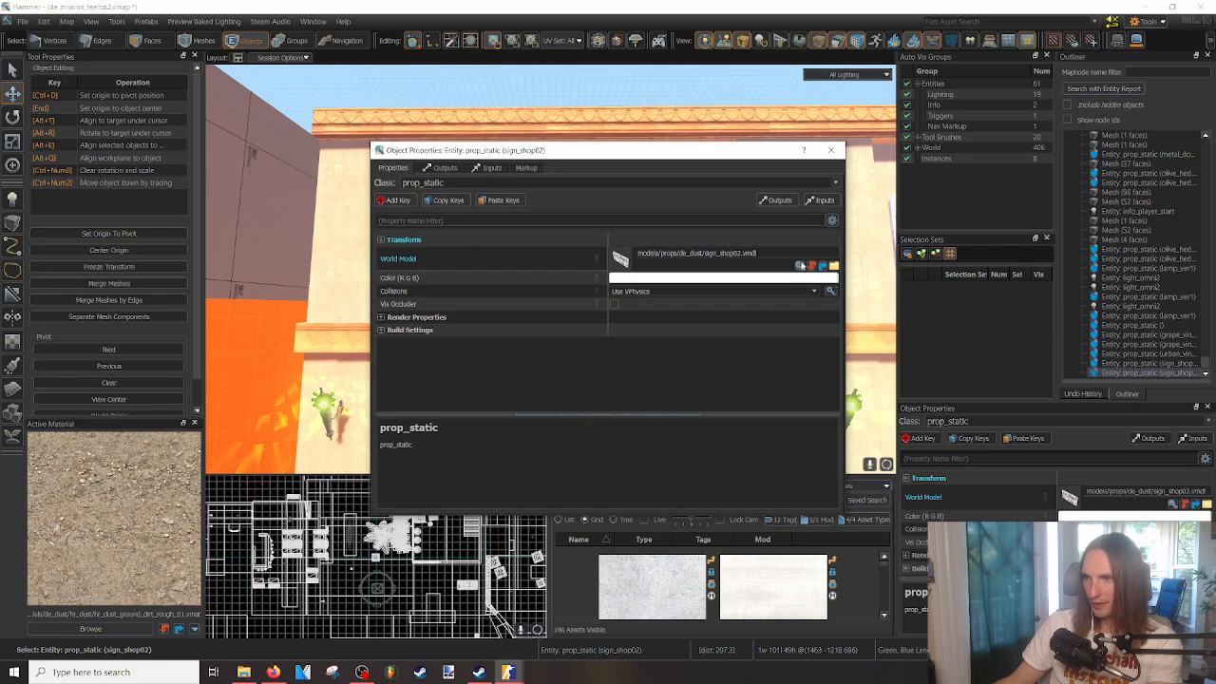
left_click(801, 266)
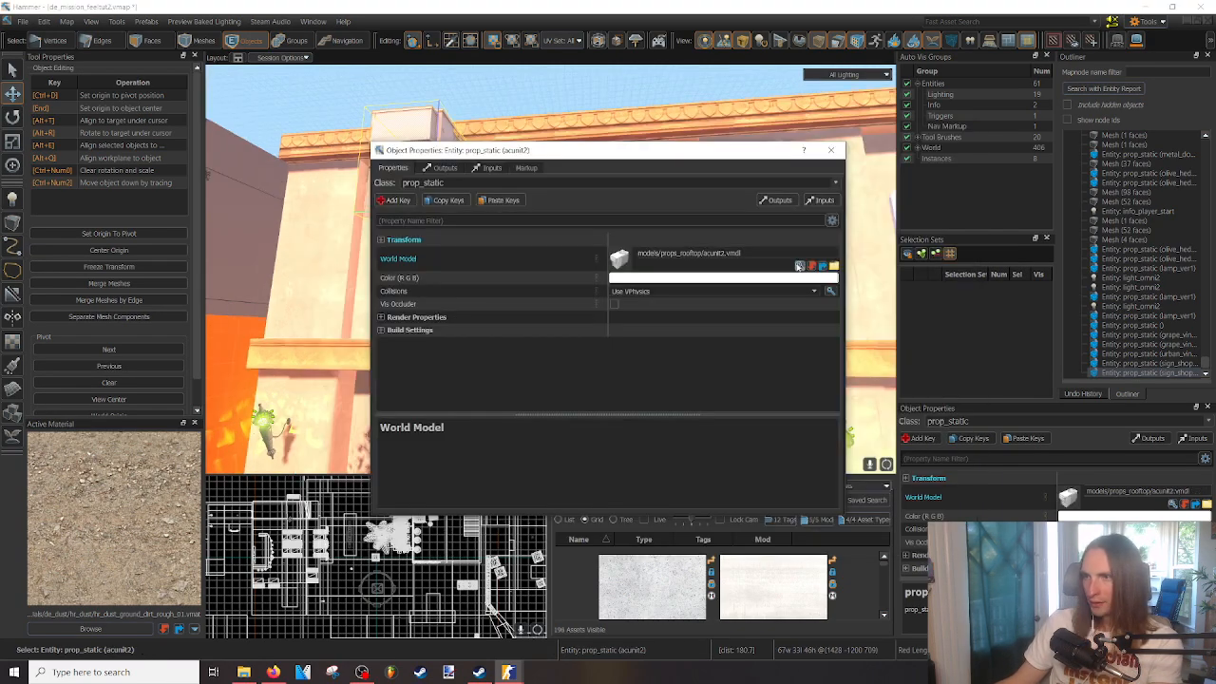
left_click(799, 266)
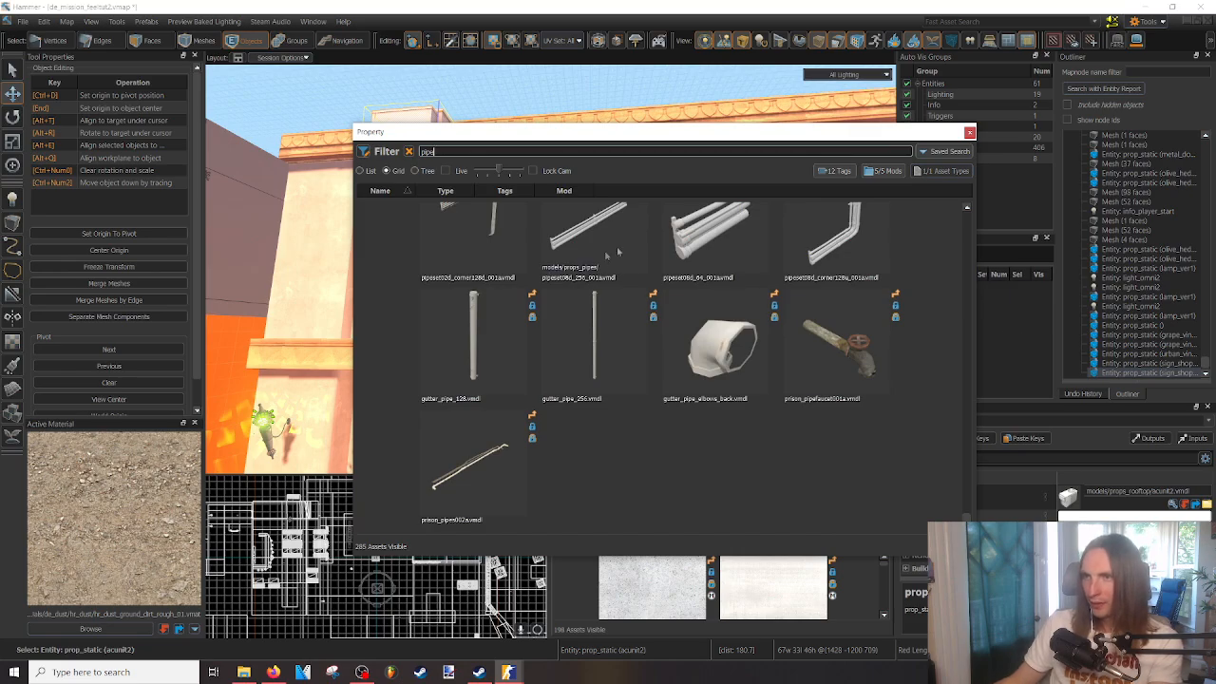
double_click(608, 255)
left_click(841, 150)
right_click_drag(570, 156, 492, 145)
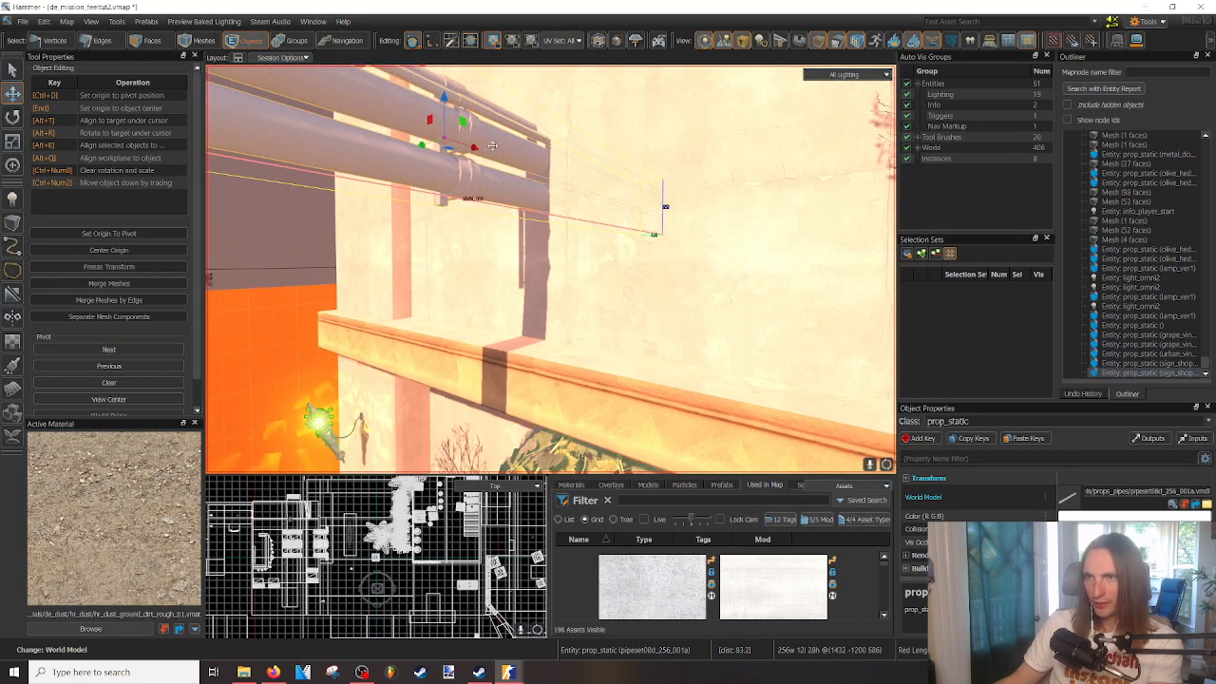
double_click(492, 146)
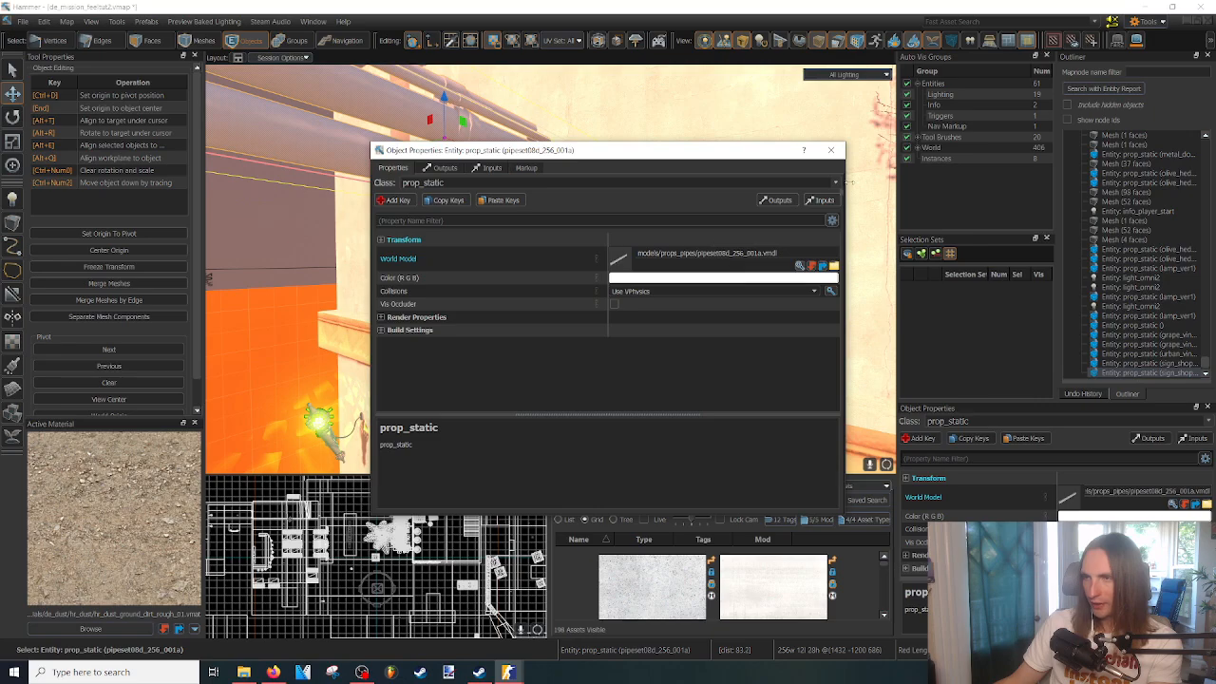
left_click(830, 153)
- Rotate the pipe set so it runs horizontally parallel to the upper wall
right_click_drag(589, 247, 532, 267)
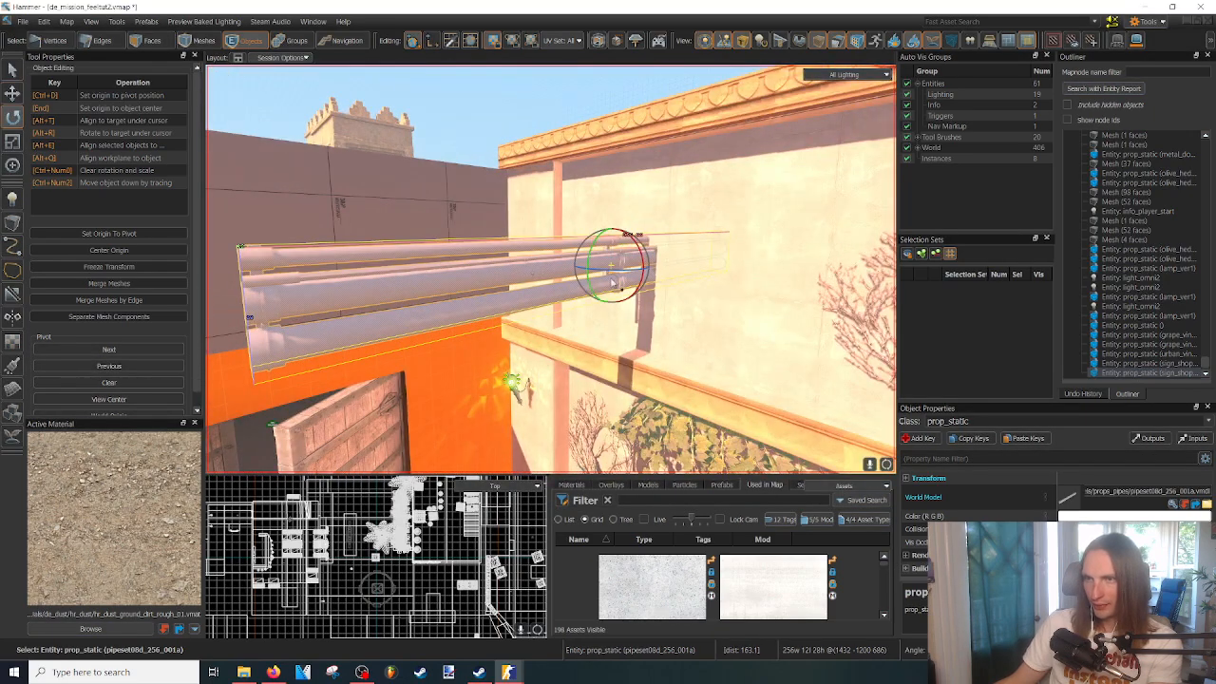
left_click_drag(635, 276, 523, 267)
mouse_move(522, 267)
right_mouse_down()
mouse_move(551, 271)
mouse_move(534, 271)
right_mouse_up()
key("w")
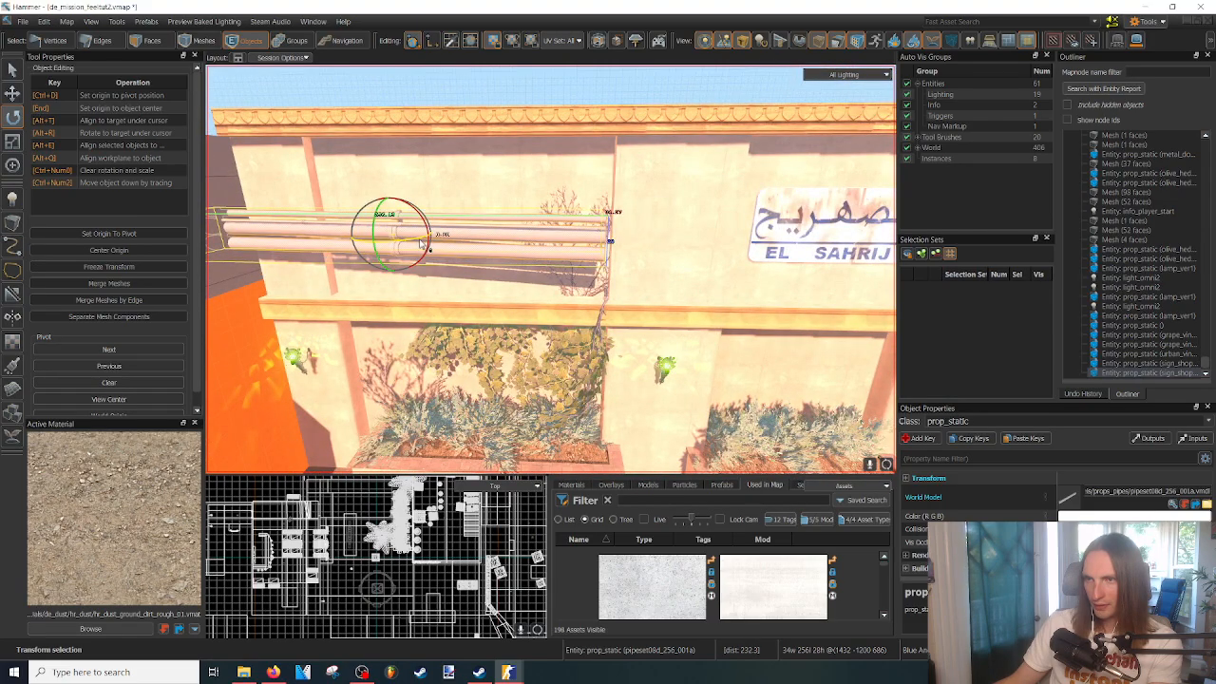
right_click_drag(425, 244, 556, 255)
key("s")
key("w")
right_click_drag(418, 272, 647, 268)
key("s")
key("w")
key("s")
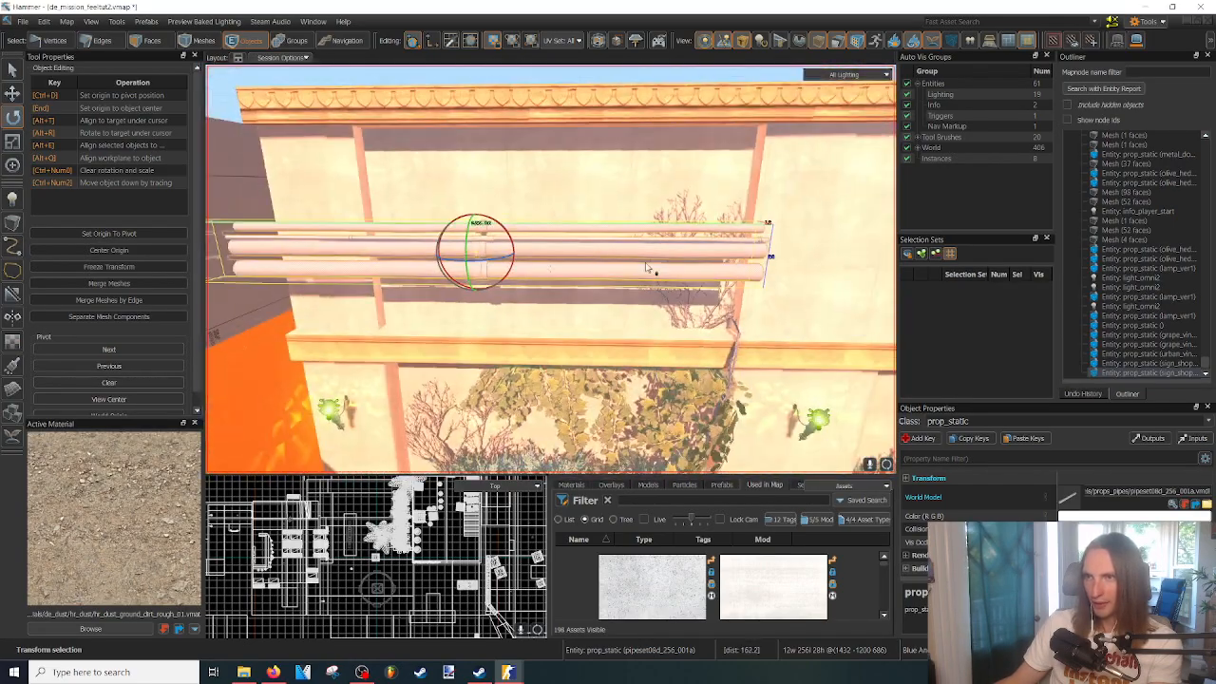
- Shorten the pipe set to about 176 units long from its end near the orange wall
key("q")
right_click_drag(537, 265, 544, 266)
key("s")
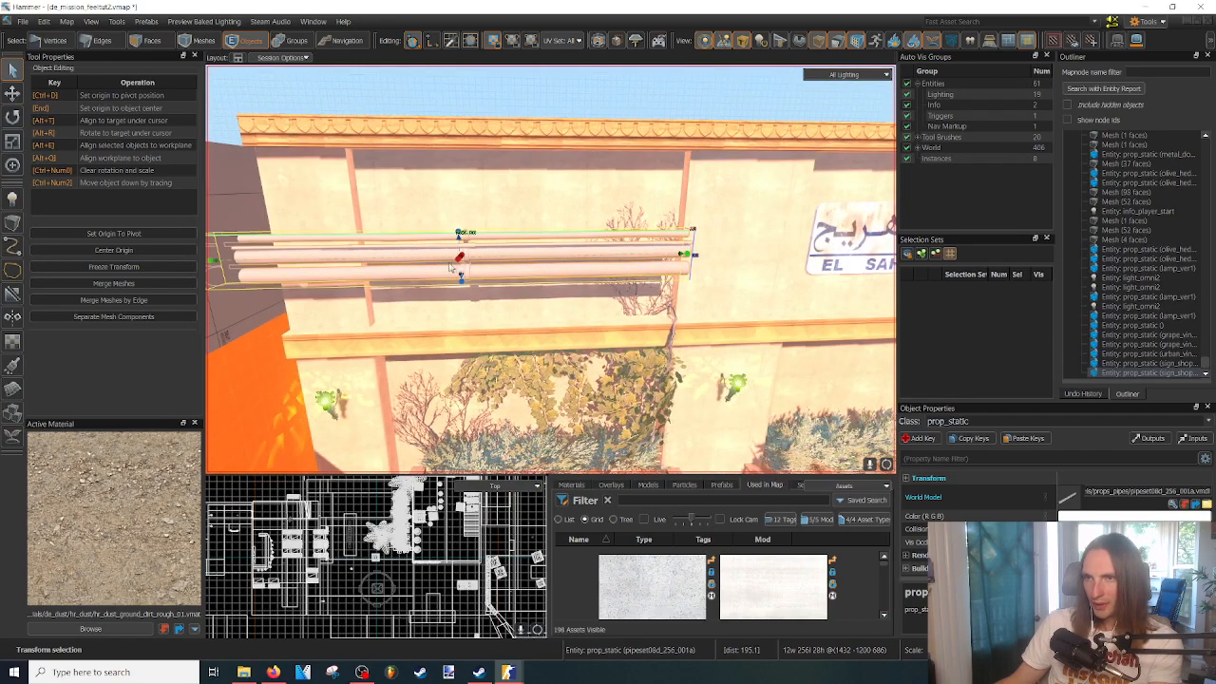
left_click_drag(210, 268, 310, 282)
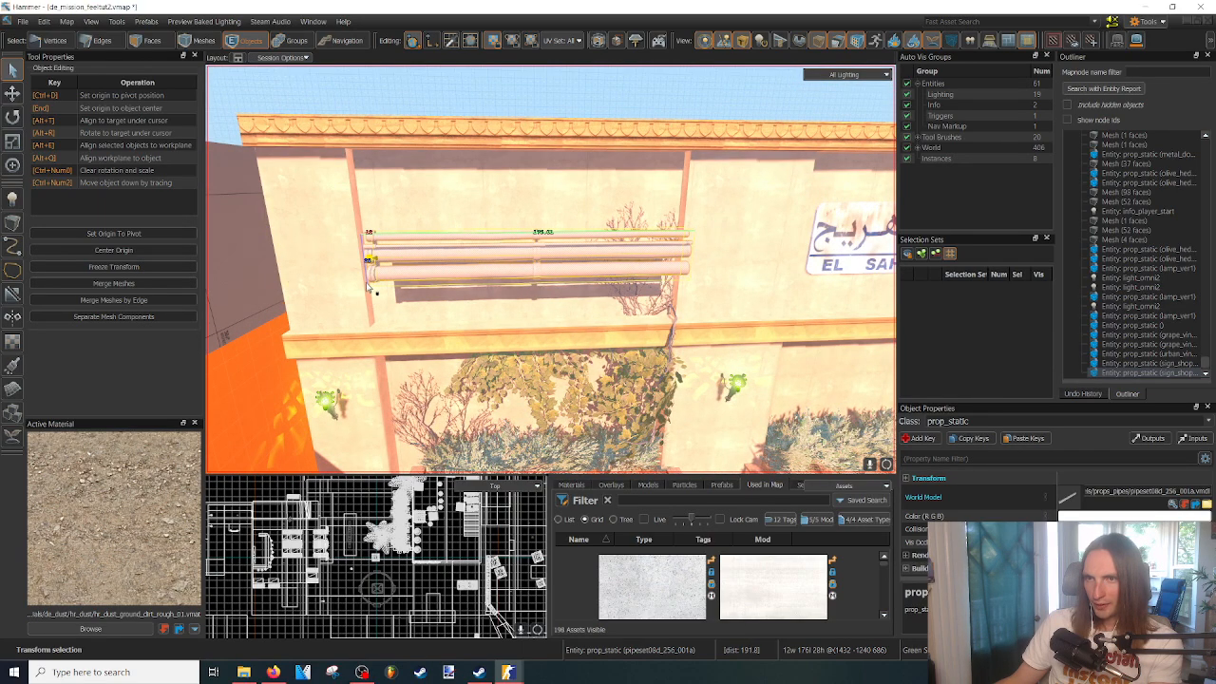
- Move the pipe set back against the upper wall bay and shorten it to about 168 units long
key("w")
key("d")
right_click_drag(676, 265, 637, 223)
key("t")
key("a")
key("s")
key("shift+s")
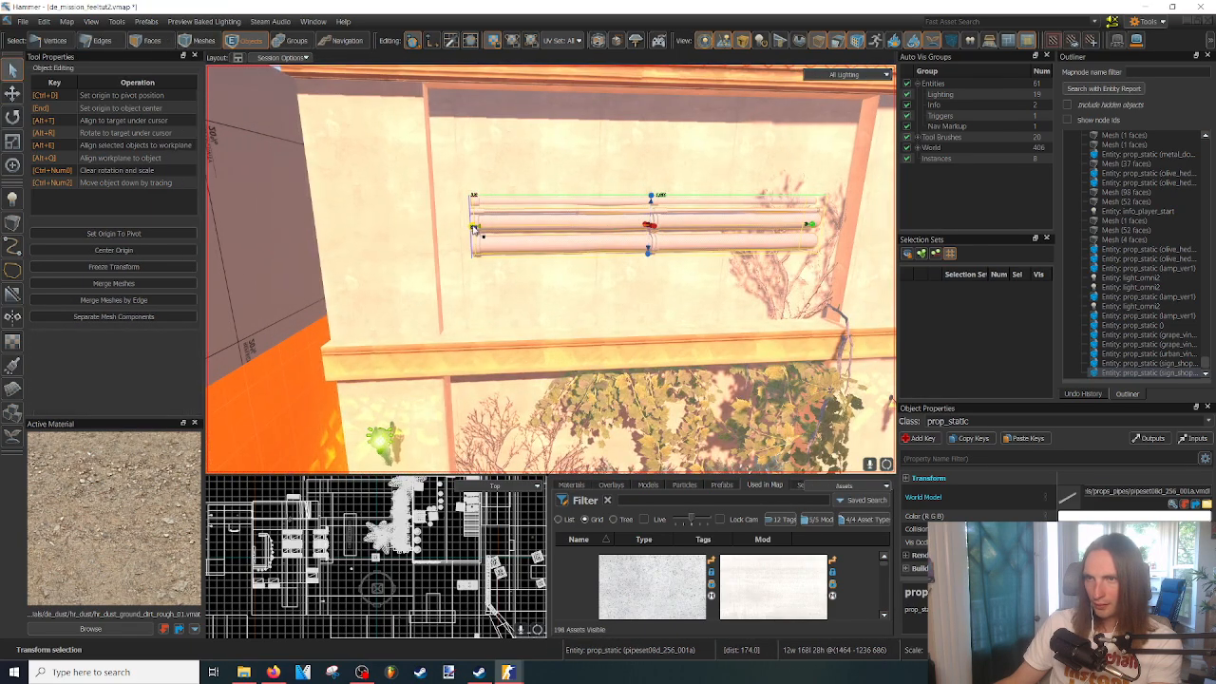
- Lengthen the pipe set to about 200 units so it spans the upper wall bay
key("w")
right_click_drag(439, 231, 549, 269)
key("s")
key("d")
key("w")
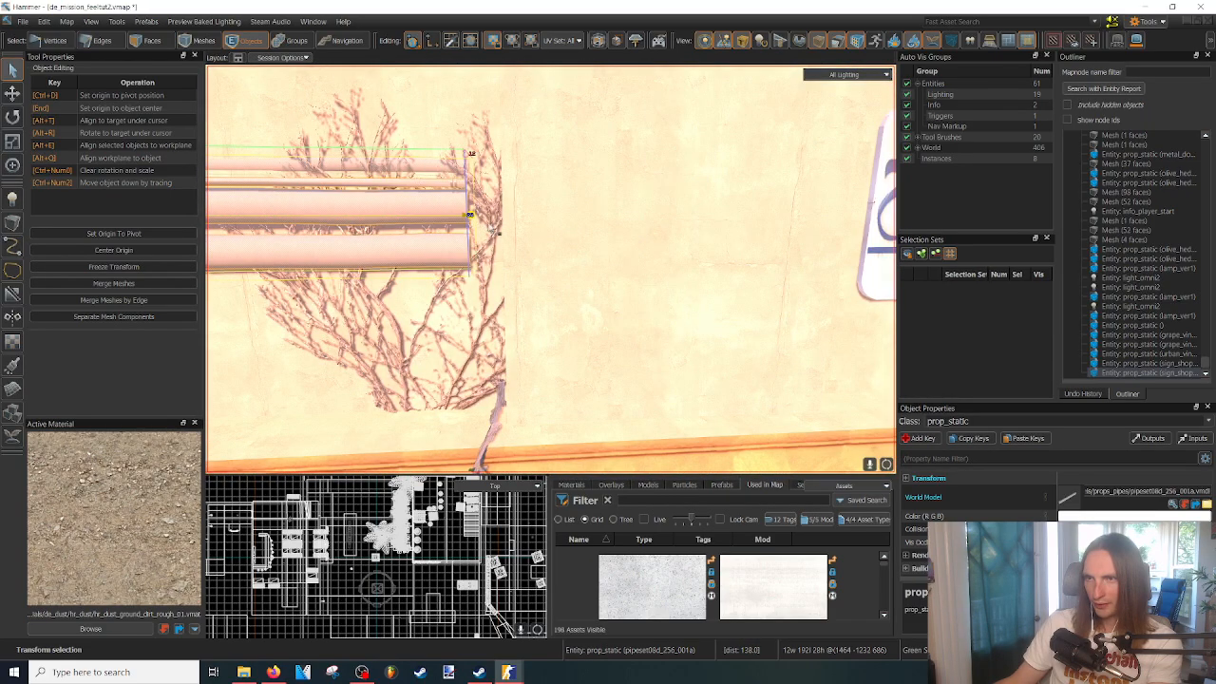
right_click_drag(549, 257, 532, 266)
key("s")
left_click(606, 401)
right_click_drag(608, 404, 561, 429)
left_click(613, 409)
key("s")
left_click(562, 429)
key("w")
- Raise the pipe set to the top of the upper wall bay, just under the roof trim
left_click(571, 296)
key("w")
left_click_drag(568, 290, 561, 257)
left_click(581, 388)
- Paste another sign copy beneath the pipe set and change its world model to wall_vent.vmdl, filtering the models by vent
key("s")
right_click_drag(580, 388, 628, 381)
key("w")
key("w")
right_click_drag(551, 268, 504, 248)
key("ctrl+v")
double_click(465, 238)
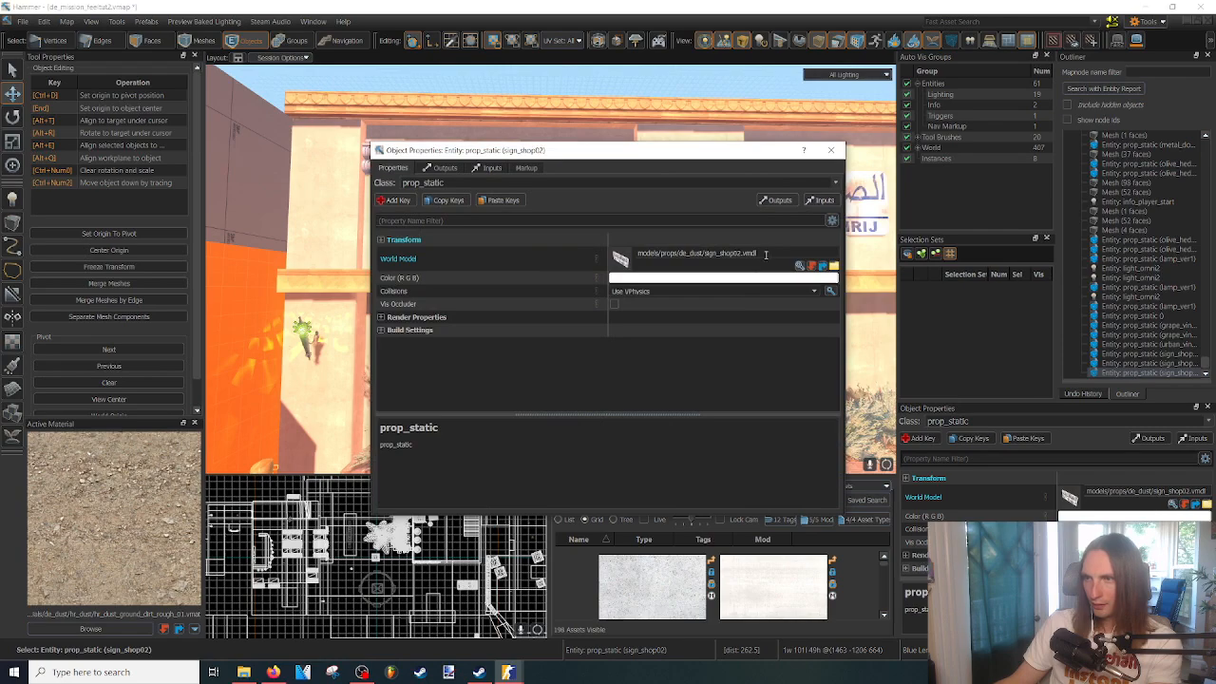
left_click(799, 266)
type("vent")
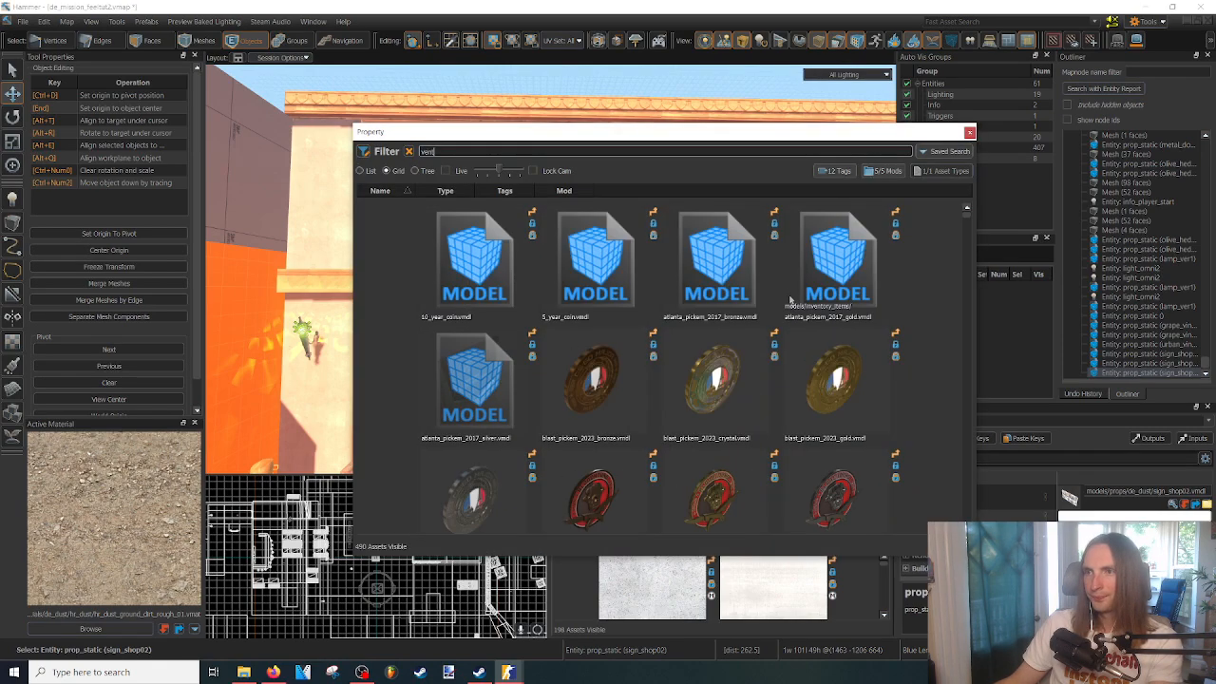
scroll(965, 208, "down", 1)
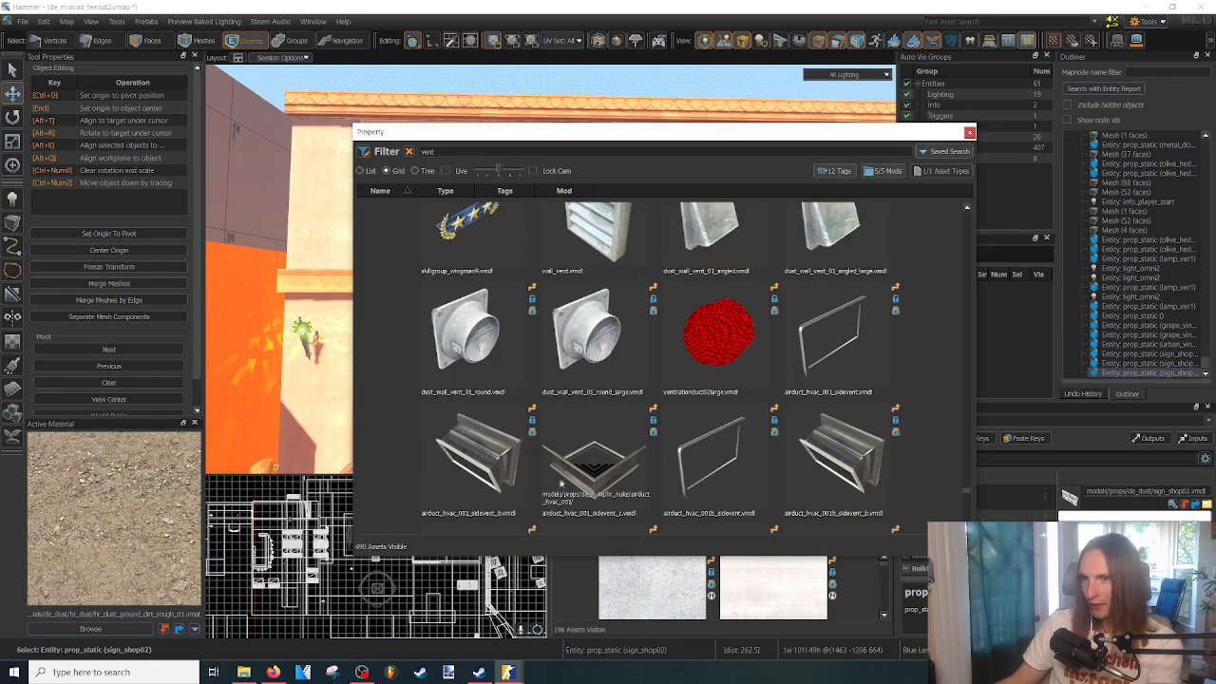
double_click(629, 229)
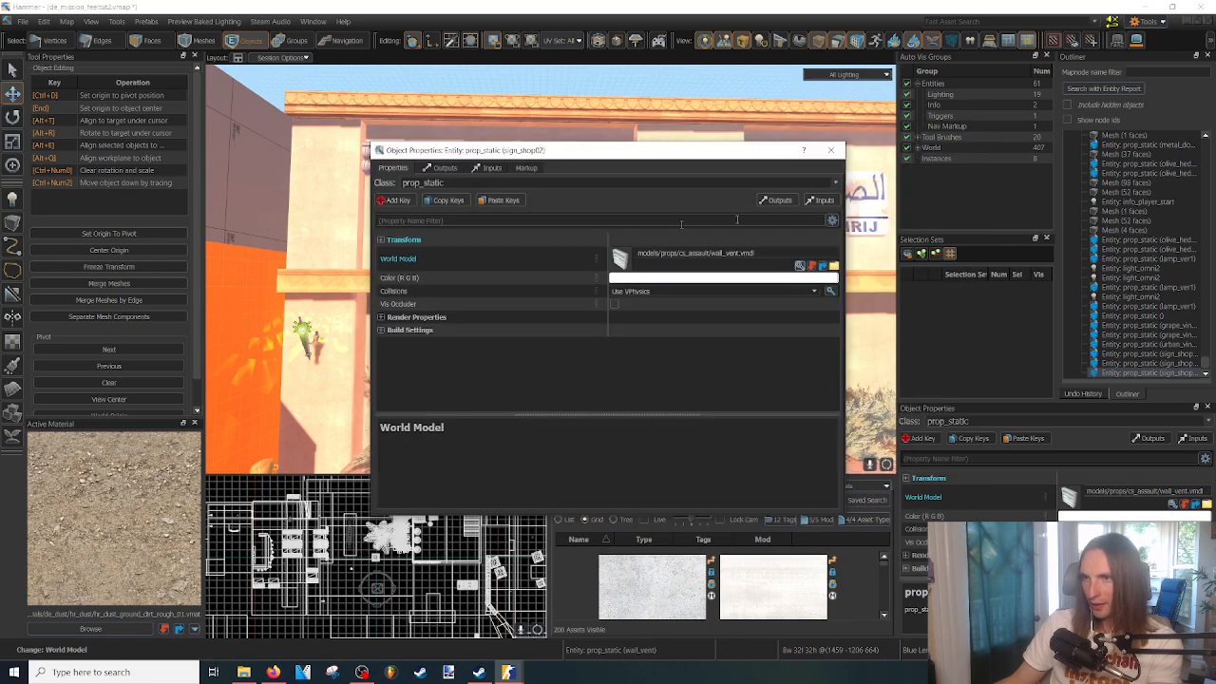
left_click(830, 152)
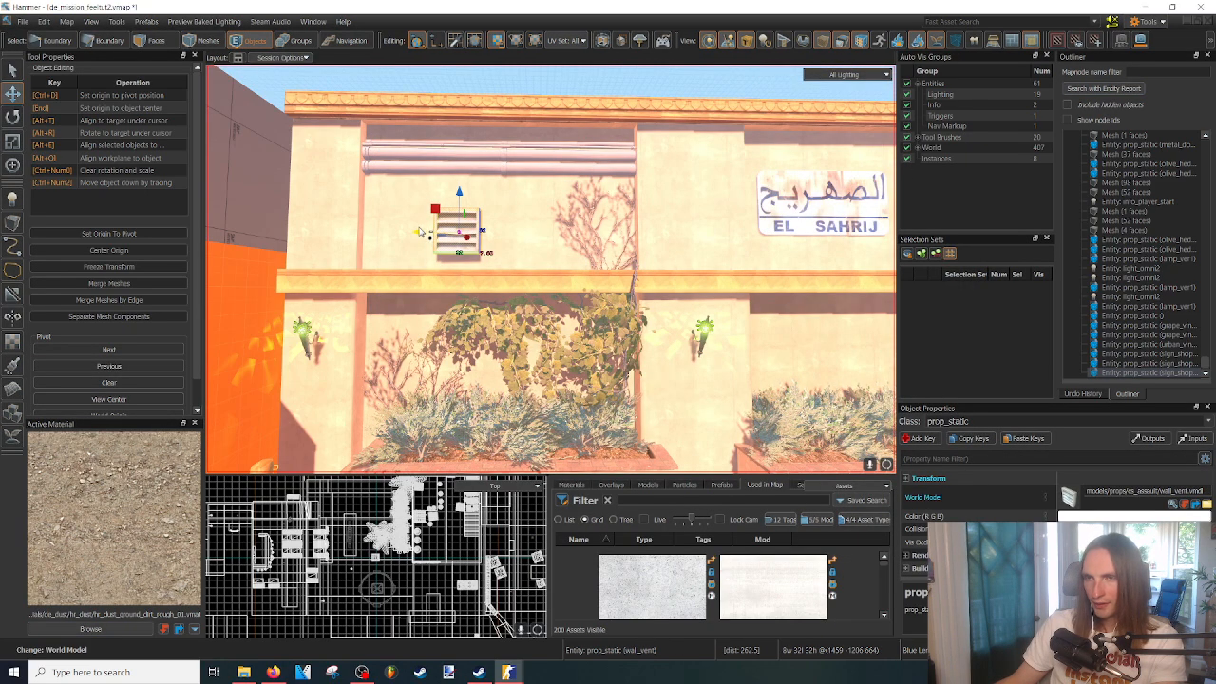
- Reposition the wall vent below the pipe set by cutting and pasting it, and clone it alongside to form a pair
key("ctrl+x")
key("ctrl+v")
key("z")
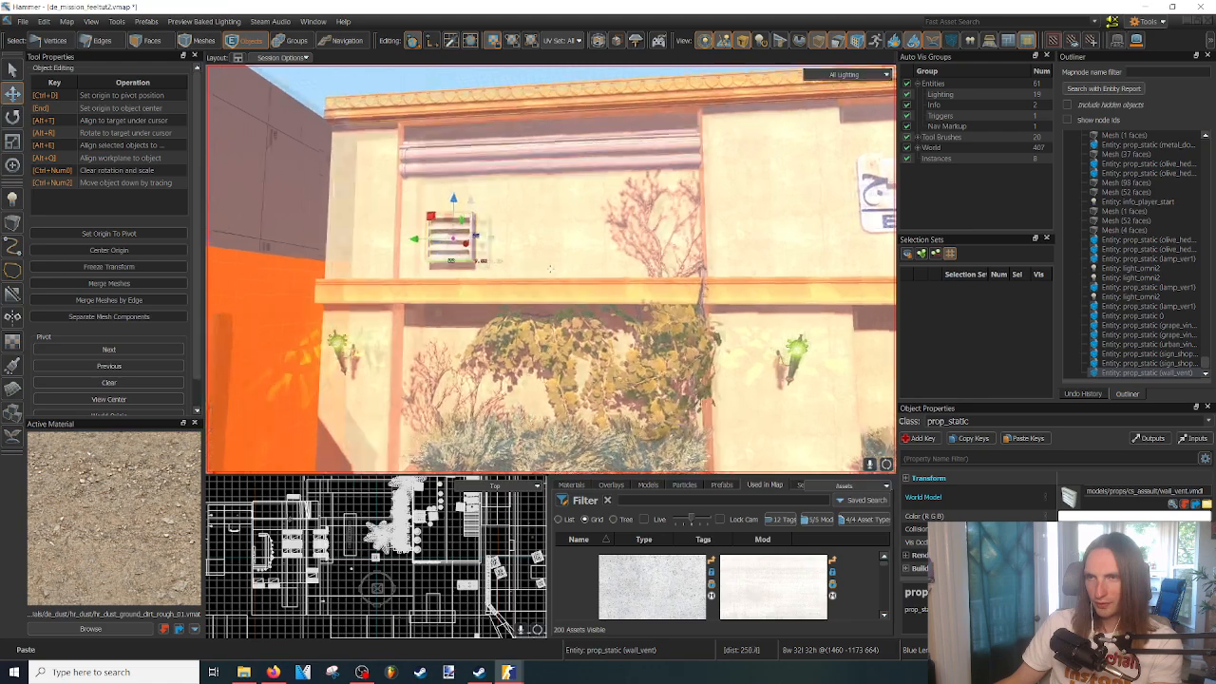
key("w")
key("z")
mouse_move(379, 218)
left_mouse_down()
mouse_move(537, 229)
mouse_move(521, 229)
left_mouse_up()
key("z")
key("s")
key("z")
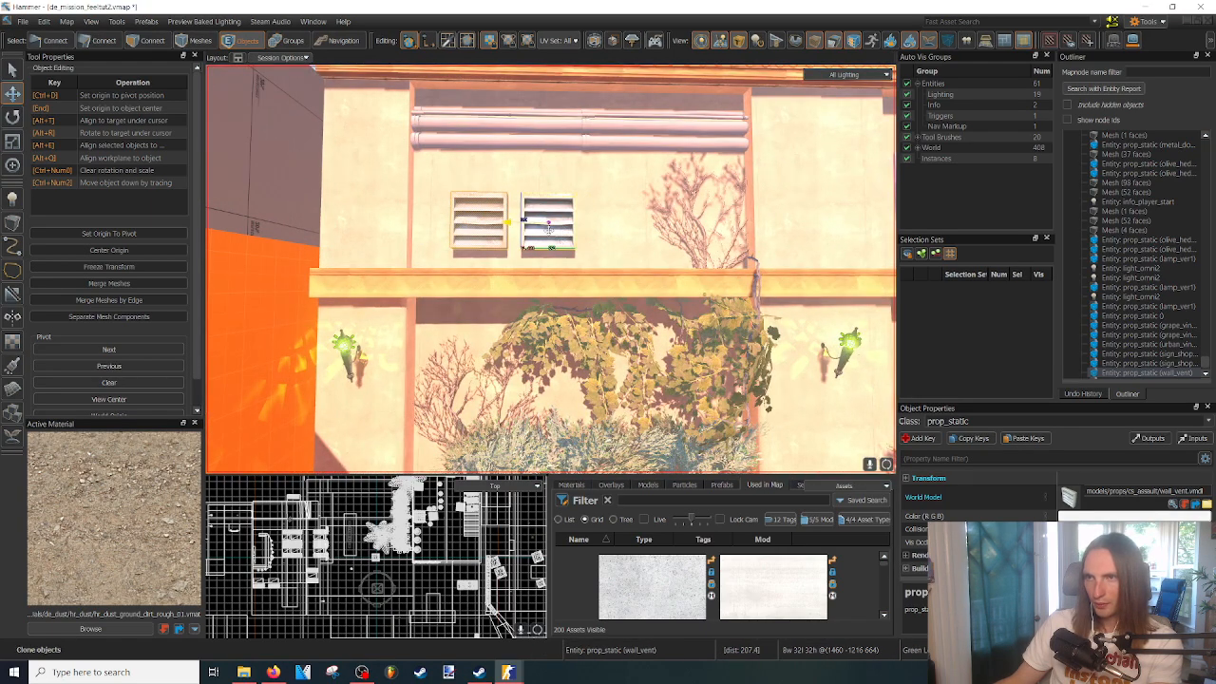
- Copy the pipe set and paste it into the lower wall bay beneath the EL SAHRIJ sign, above the hedge planter
key("z")
key("s")
left_click(484, 385)
key("z")
key("s")
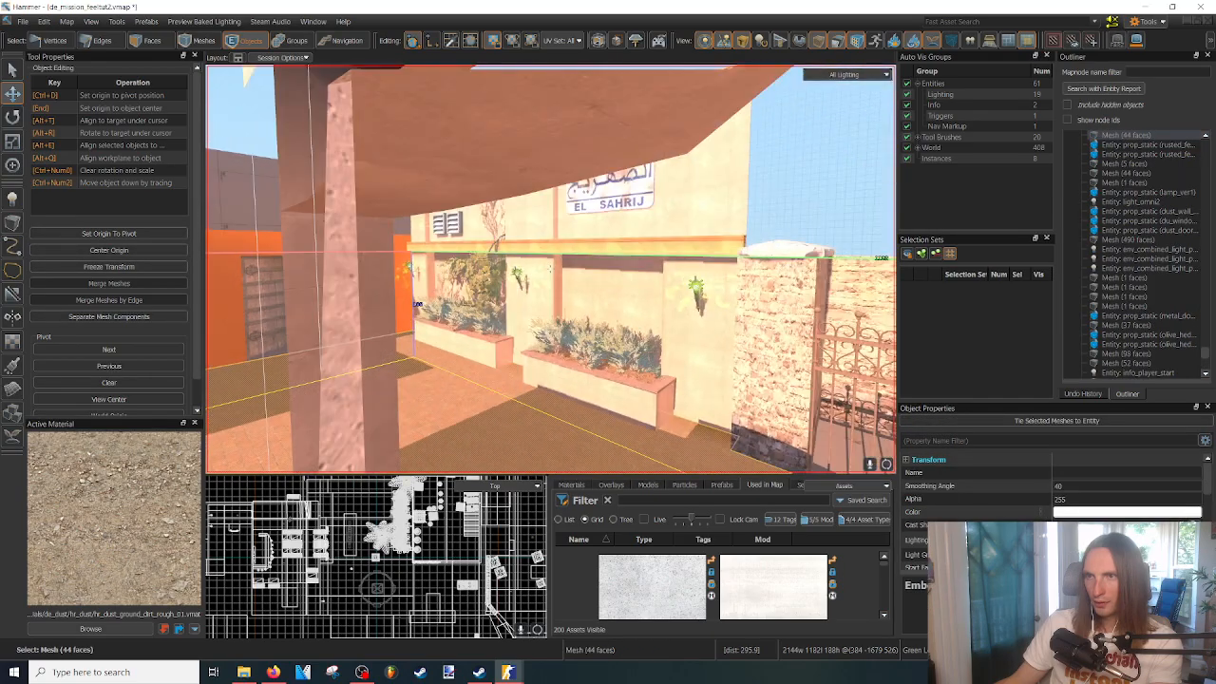
key("w")
key("z")
left_click(469, 164)
key("z")
key("w")
key("z")
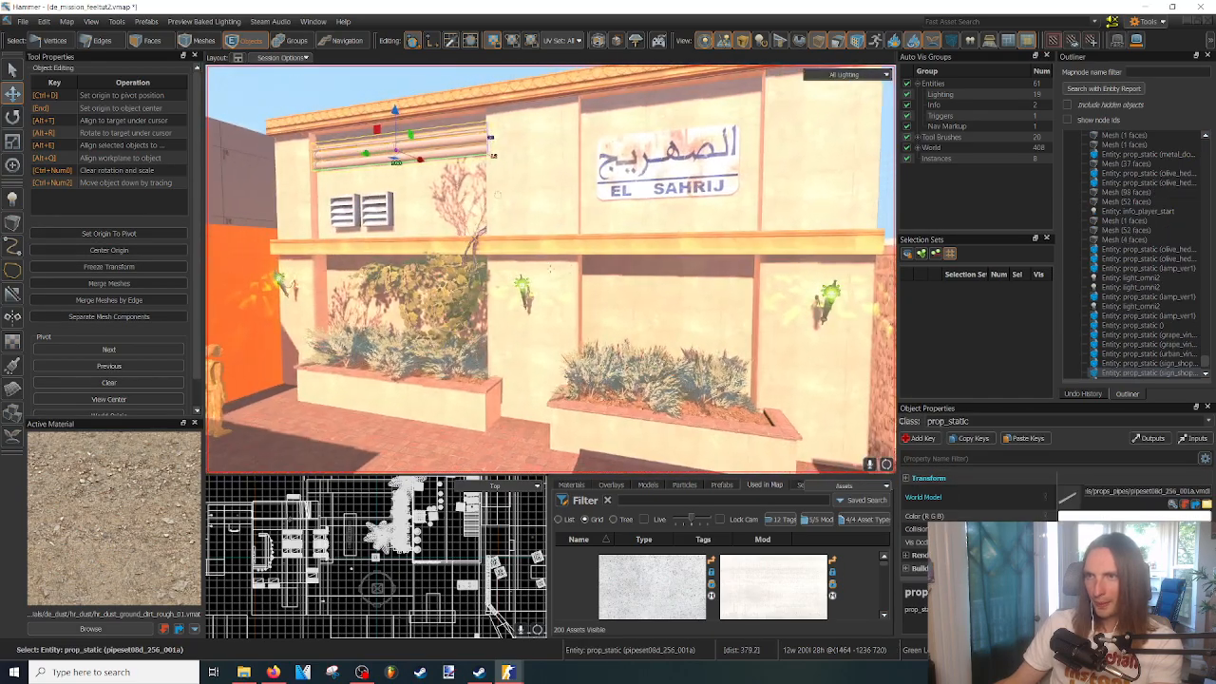
key("ctrl+c")
key("ctrl+v")
key("z")
key("w")
key("z")
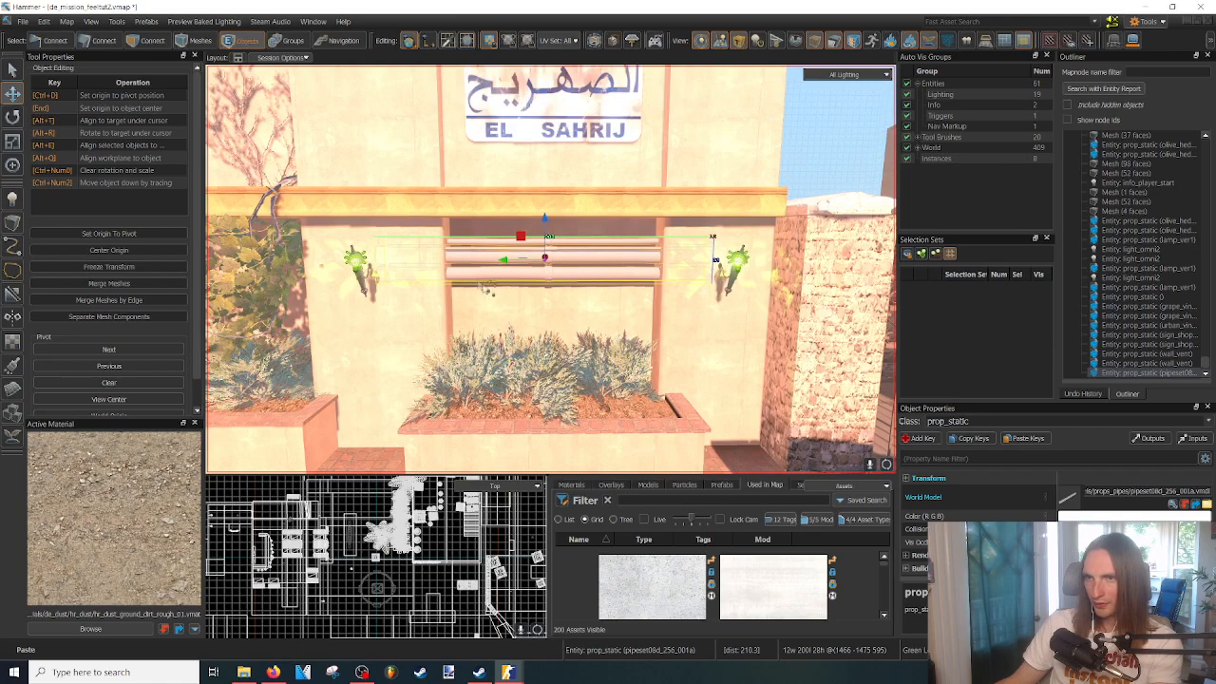
- Shorten the copied pipe set to about 128 units to fit the lower bay and move it down slightly
key("shift+s")
left_click_drag(383, 264, 454, 272)
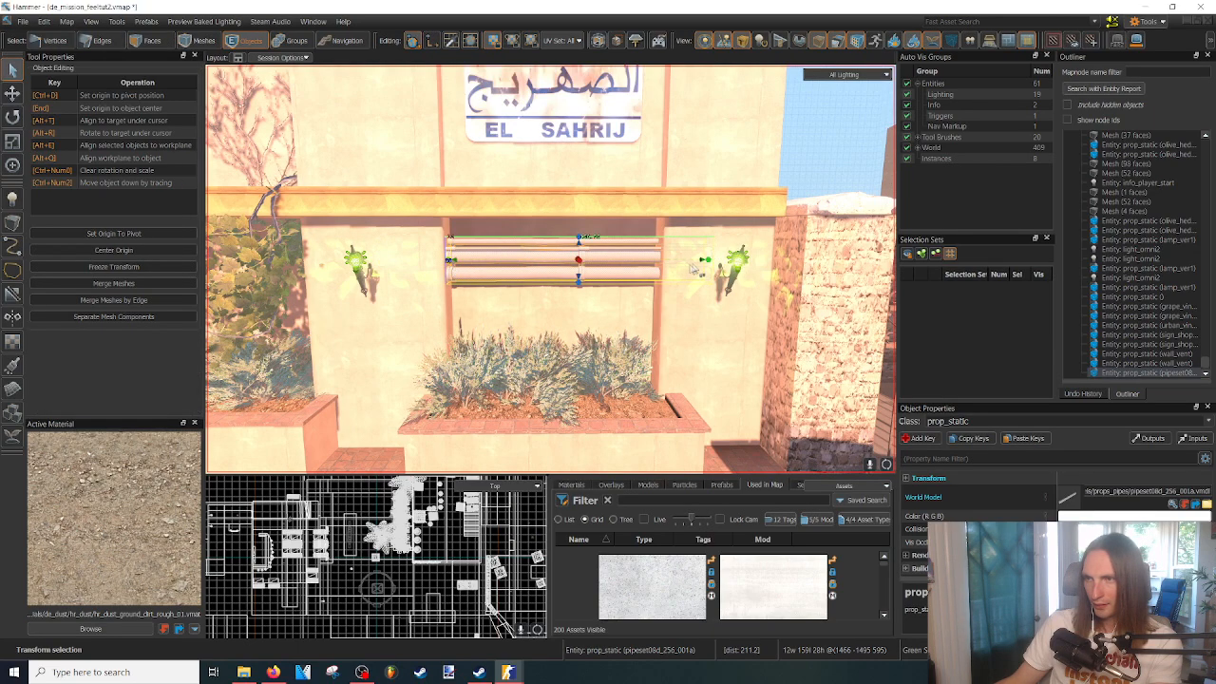
key("w")
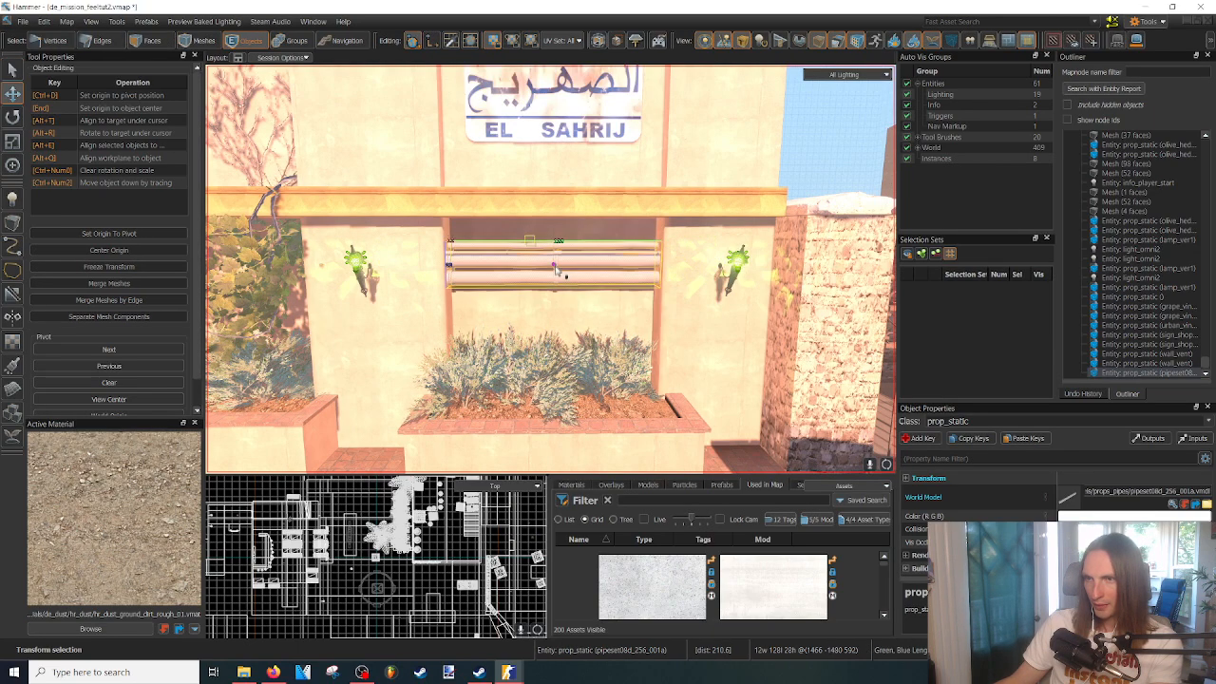
key("w")
right_click_drag(596, 310, 535, 191)
left_click(686, 396)
key("s")
left_click(631, 425)
key("w")
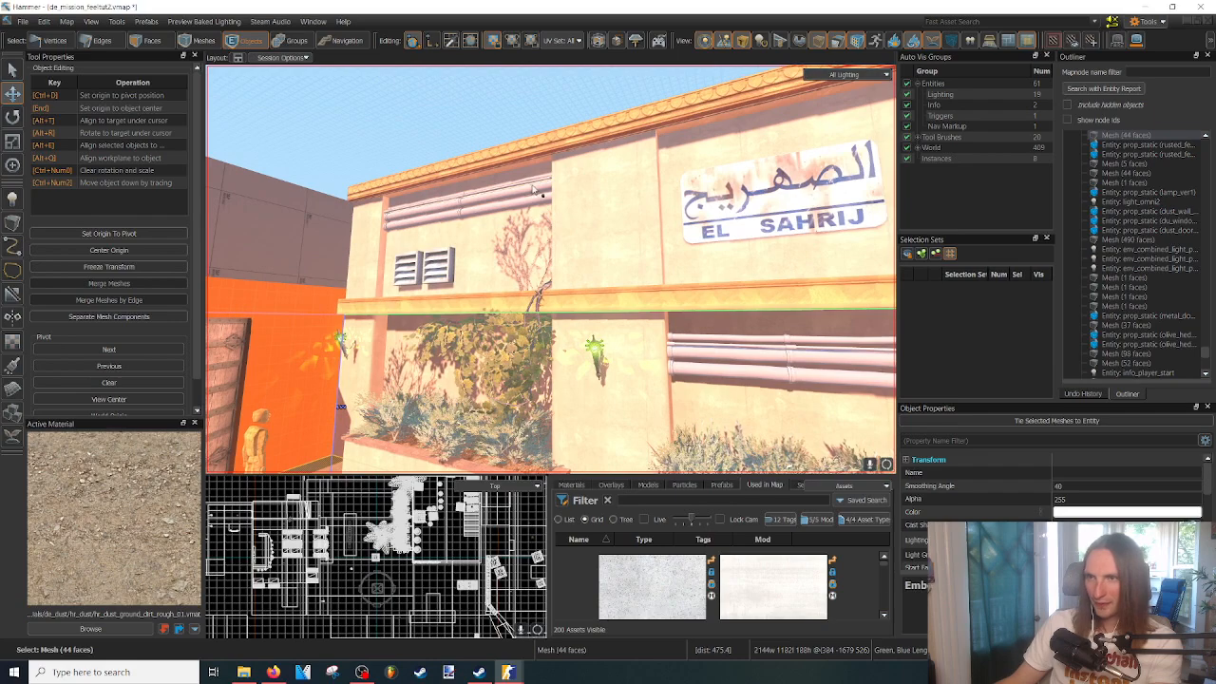
- Set the override material of both pipe sets to metalhull003a.vmat, filtering the materials by metal
left_click(520, 195)
left_click(705, 351, "ctrl")
key("alt+Return")
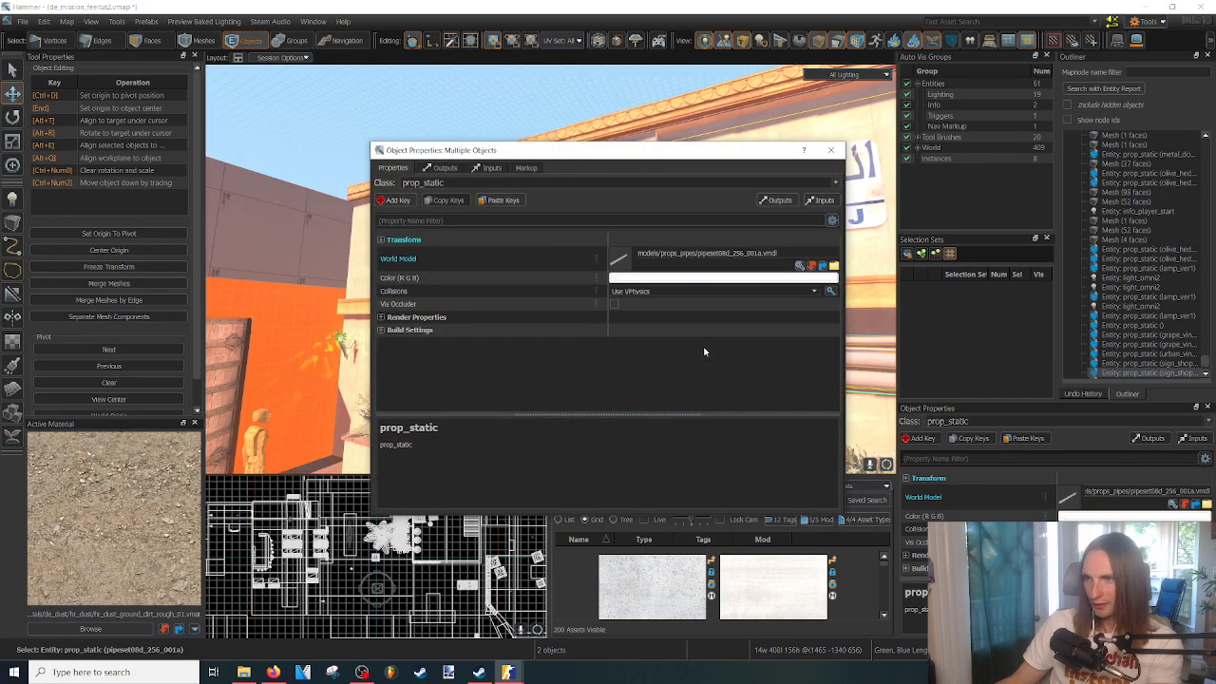
left_click(381, 318)
scroll(757, 380, "down", 4)
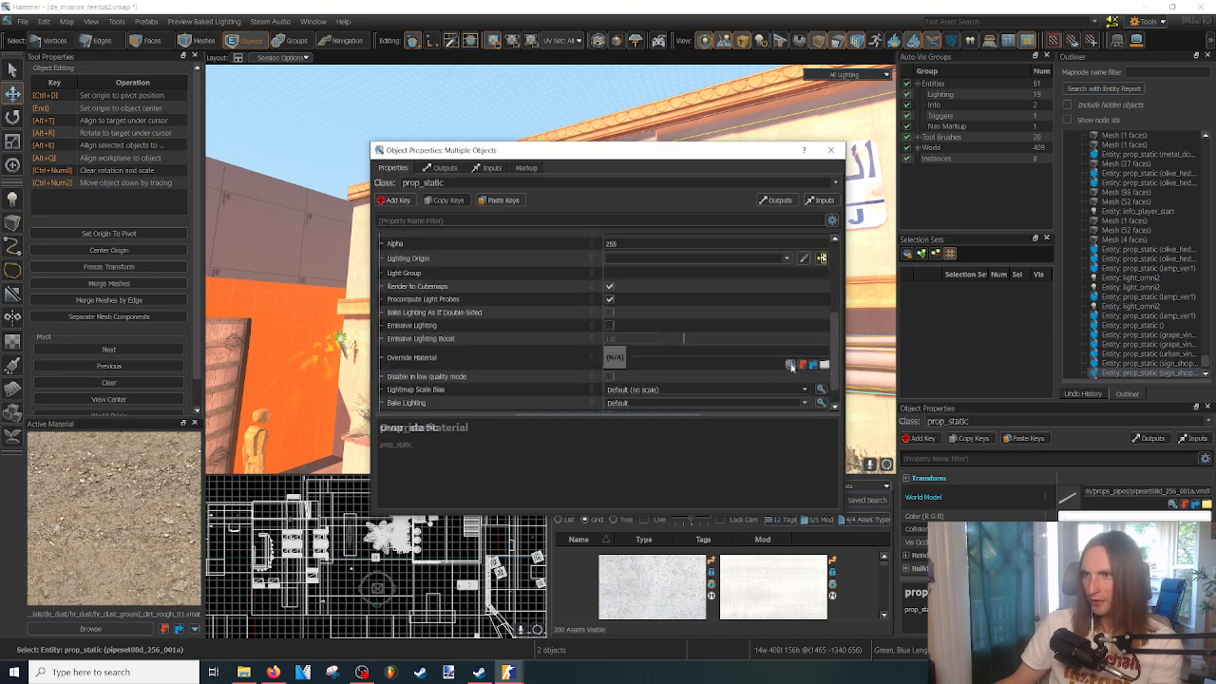
left_click(789, 364)
type("metal")
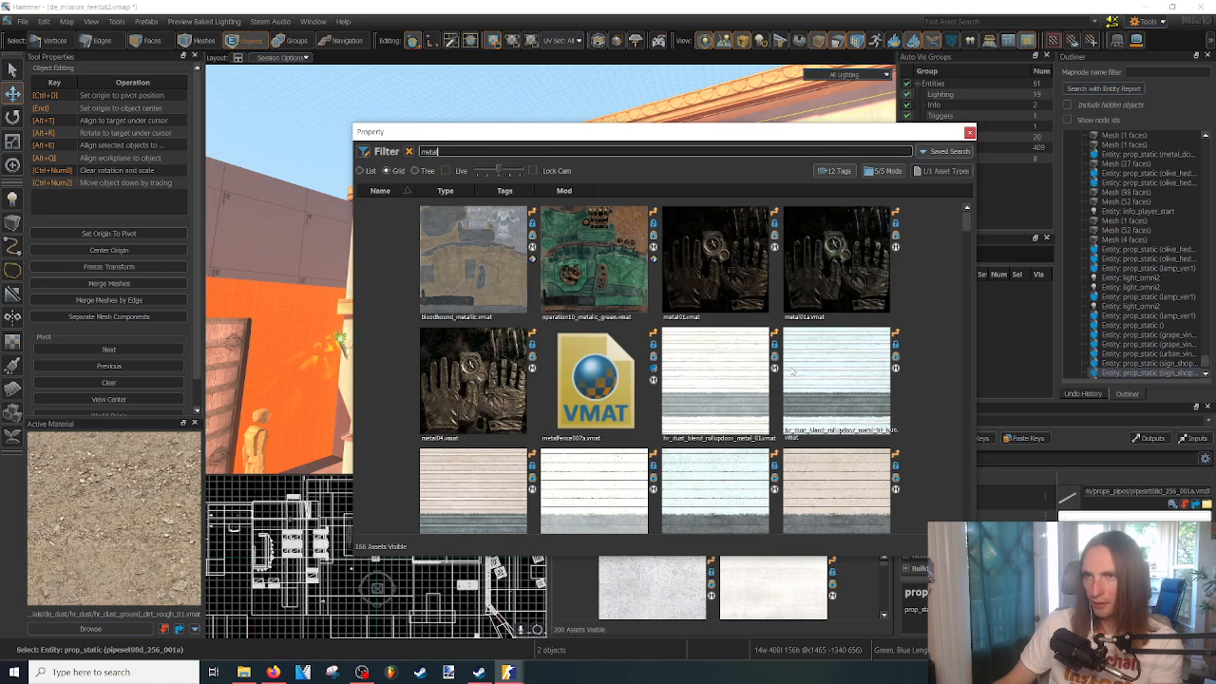
left_click_drag(969, 226, 959, 360)
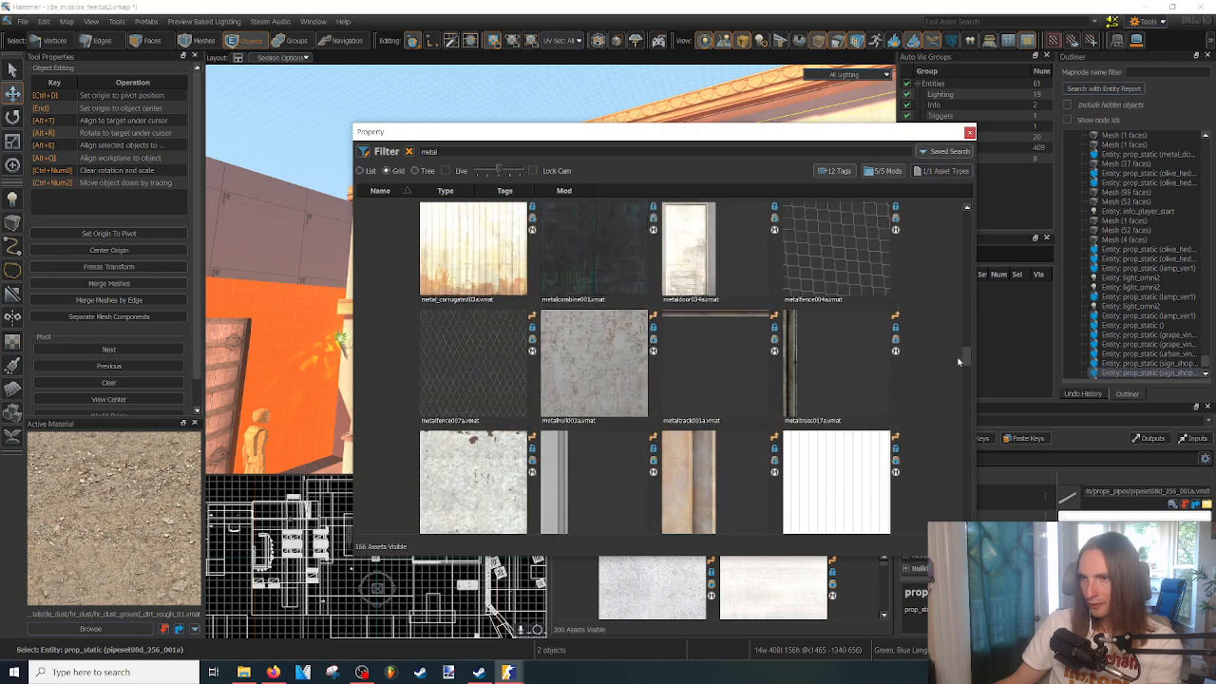
double_click(616, 351)
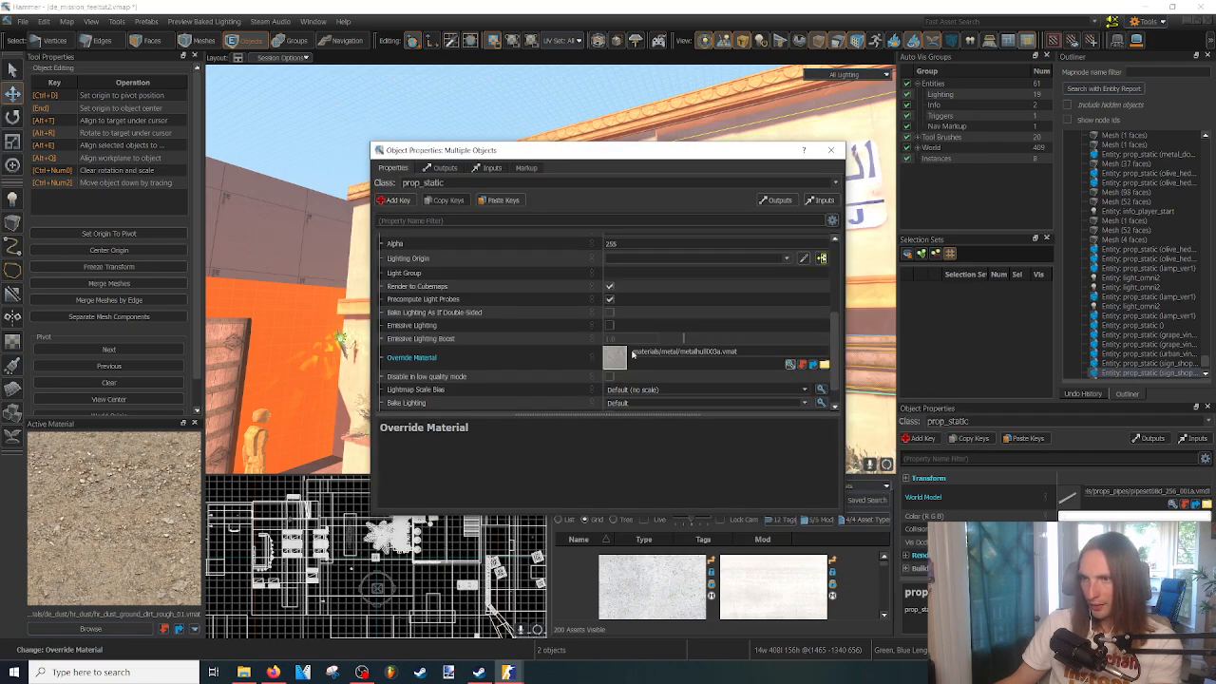
left_click(832, 150)
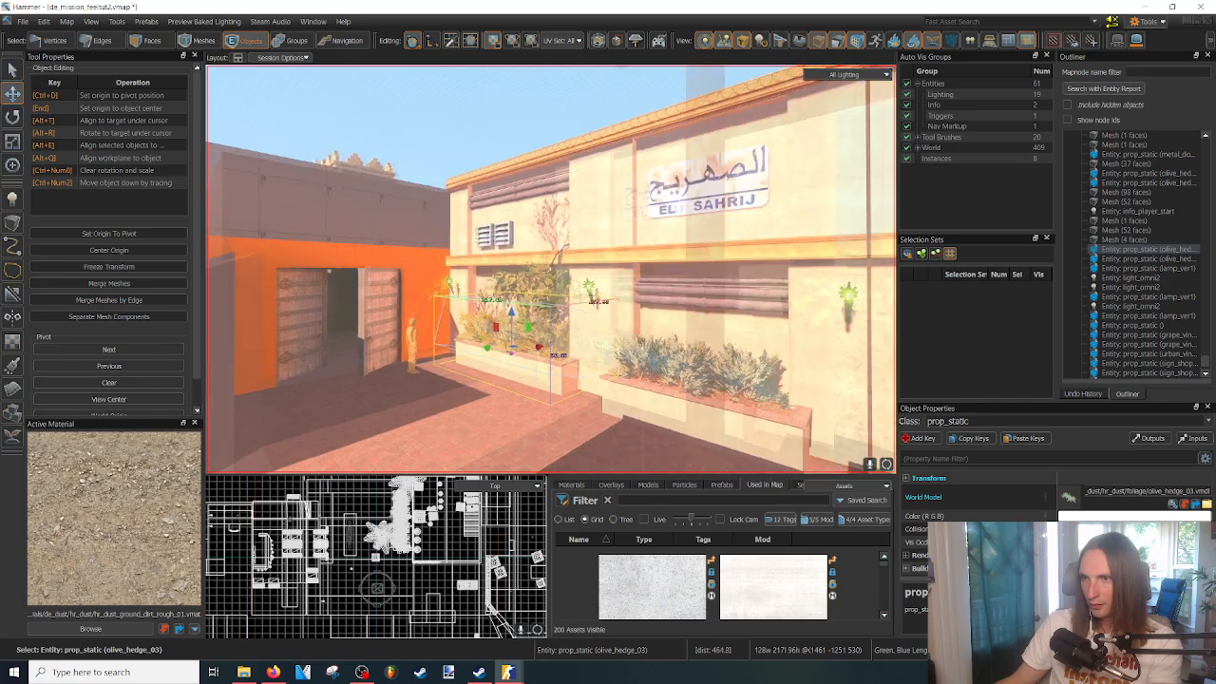
- Examine the retextured pipe sets on the wall from close up and from across the courtyard
left_click(576, 430)
key("w")
mouse_move(577, 430)
right_mouse_down()
mouse_move(577, 448)
mouse_move(591, 424)
mouse_move(581, 415)
right_mouse_up()
left_click(487, 187)
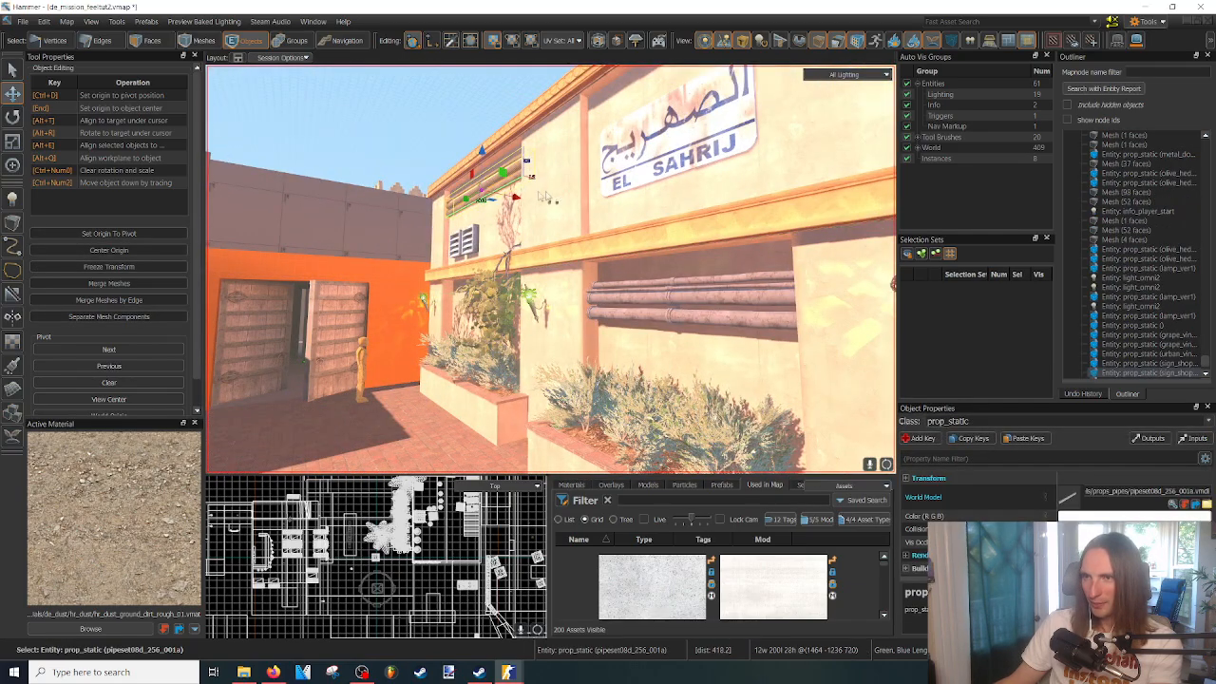
right_click_drag(486, 187, 608, 323)
key("s")
key("Escape")
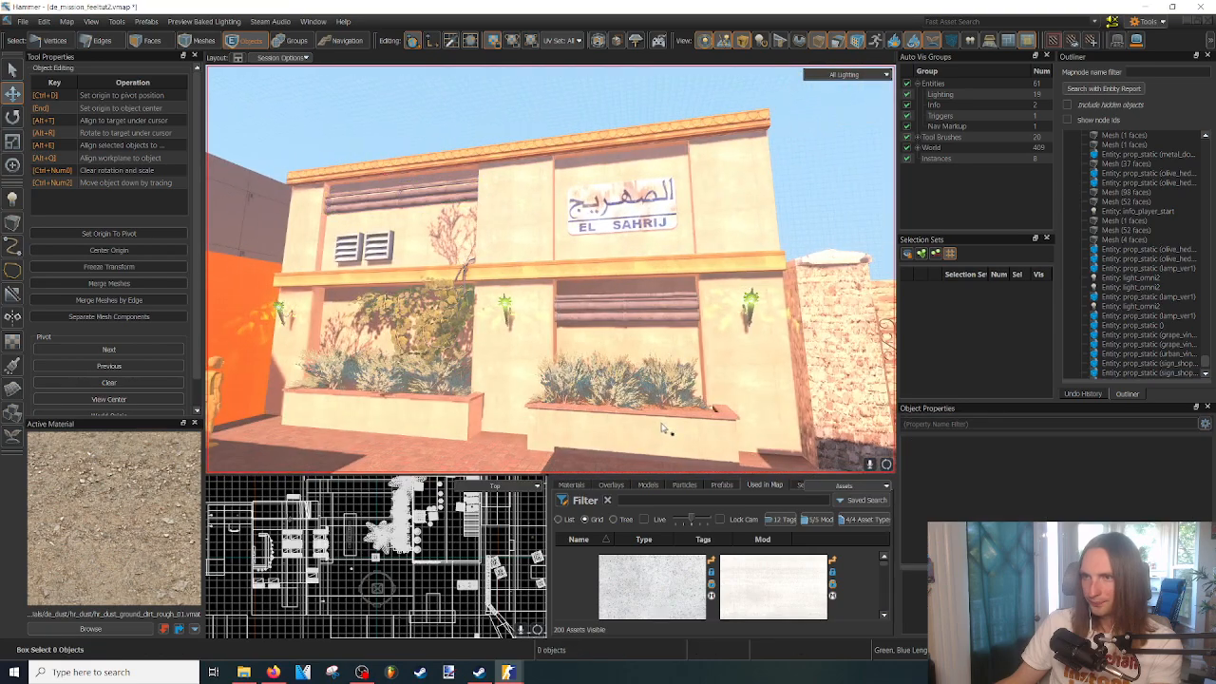
- Change the lower bay pipe set's world model to wall_wires2.vmdl, filtering the models by wire
right_click_drag(668, 426, 646, 427)
key("w")
double_click(595, 315)
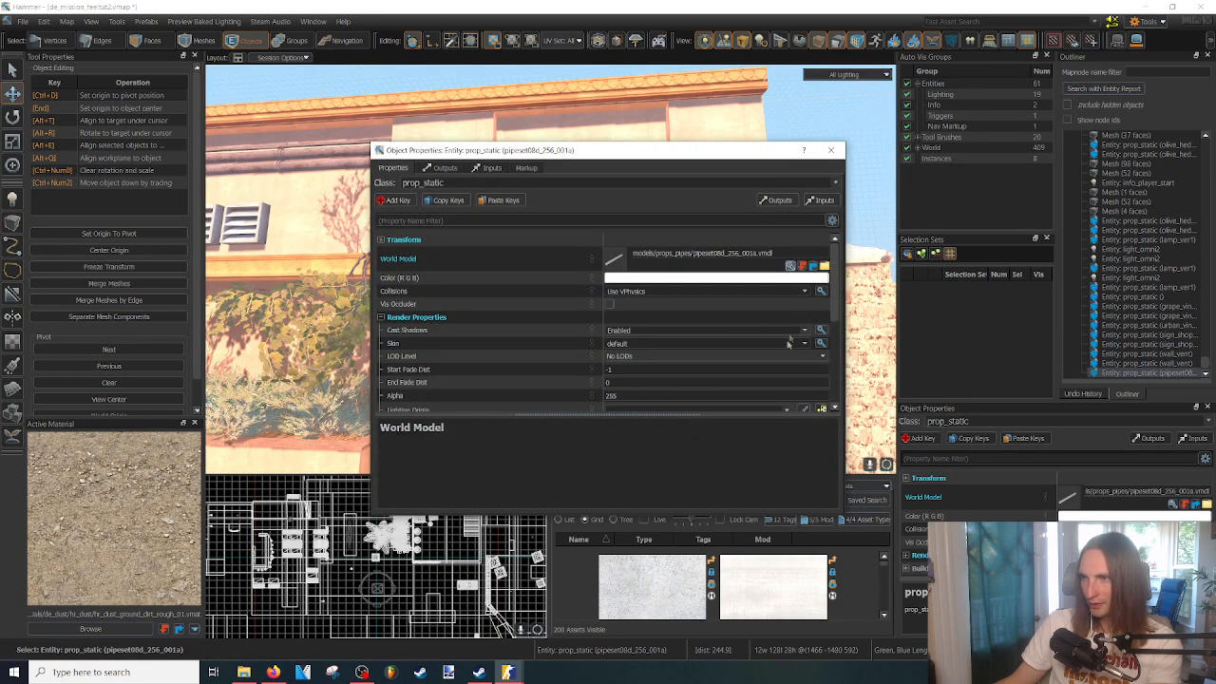
left_click(791, 266)
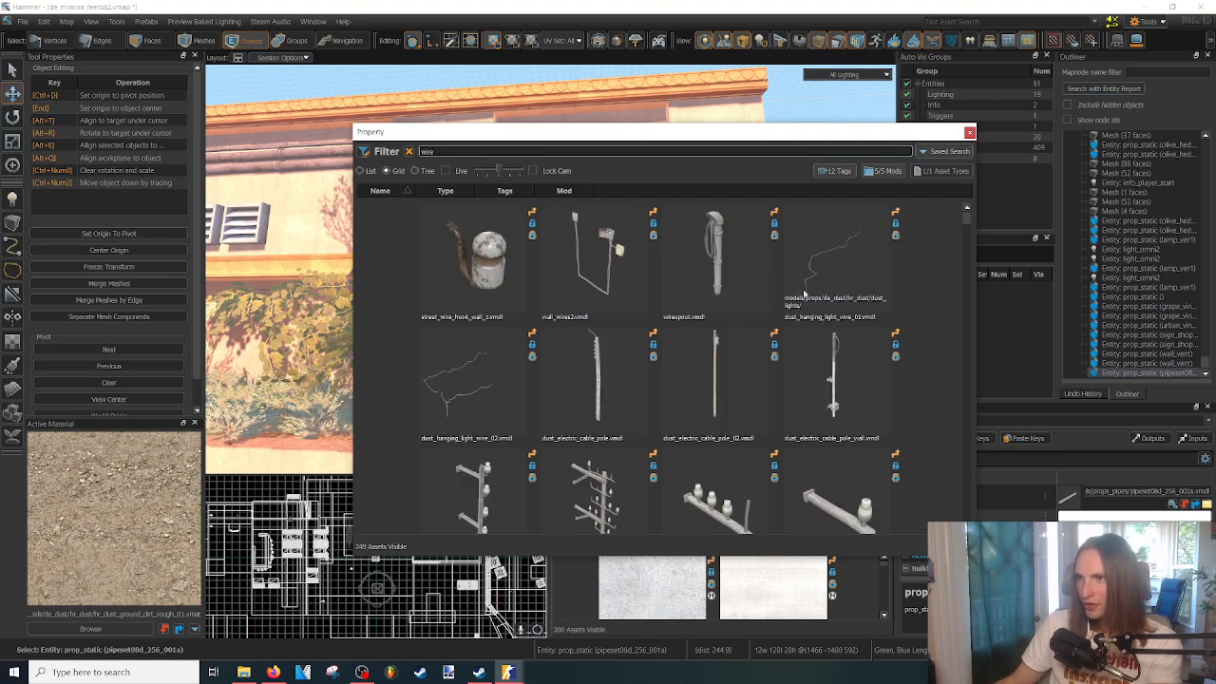
double_click(614, 266)
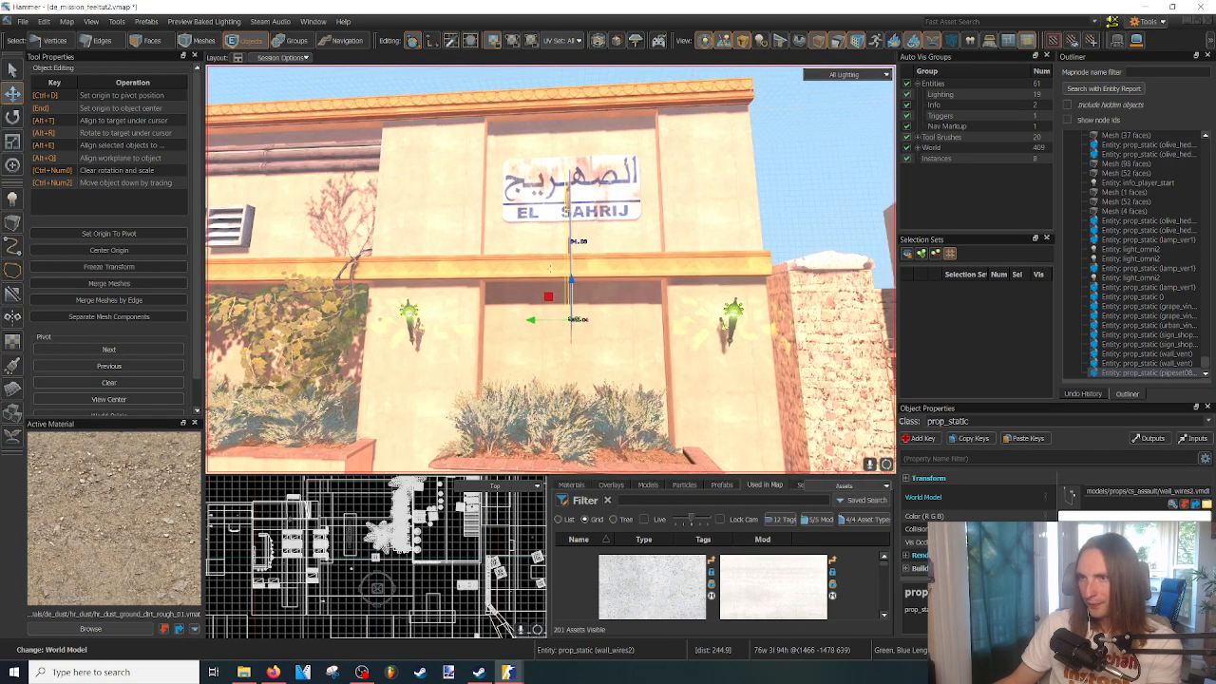
- Move the wall wires down against the lower bay wall behind the hedge and save the map
left_click_drag(587, 333, 672, 340)
key("t")
right_click_drag(672, 340, 538, 266)
left_click_drag(522, 233, 545, 453)
key("w")
right_click_drag(561, 418, 550, 273)
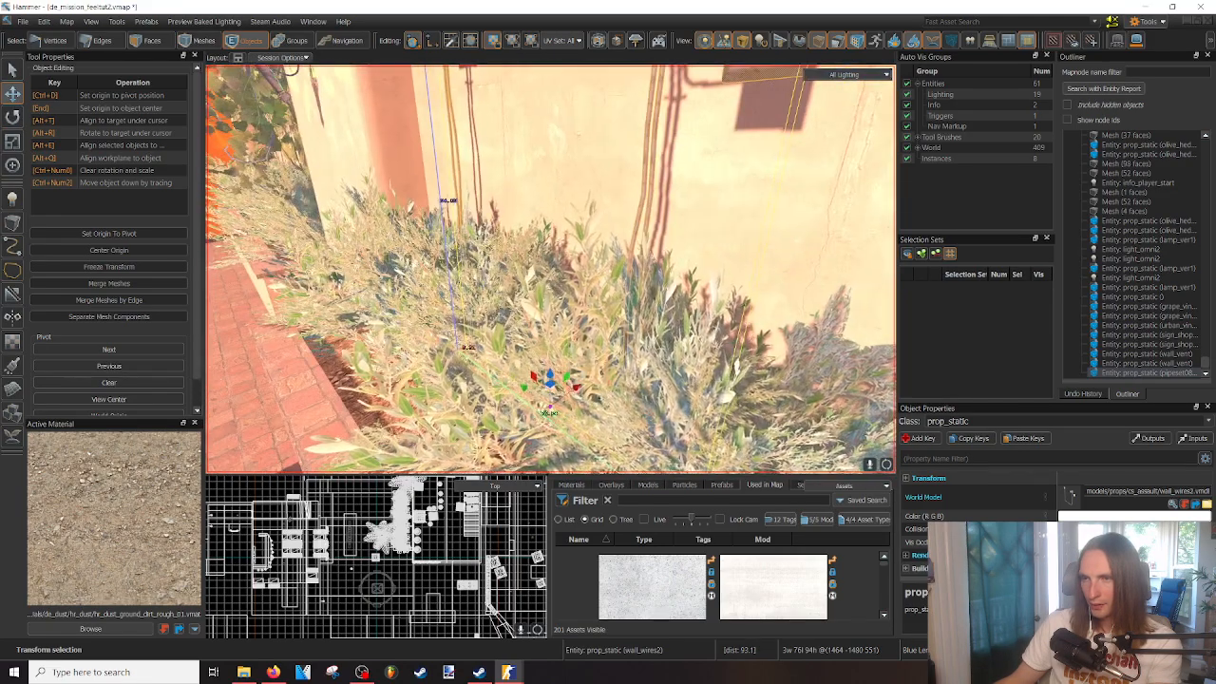
left_click_drag(578, 392, 593, 400)
right_click_drag(592, 400, 609, 373)
key("d")
key("s")
left_click(590, 410)
key("w")
key("s")
key("ctrl+s")
- Set the new prop_static's world model to it_roofsup192.vmdl, filtering the models by roof
key("w")
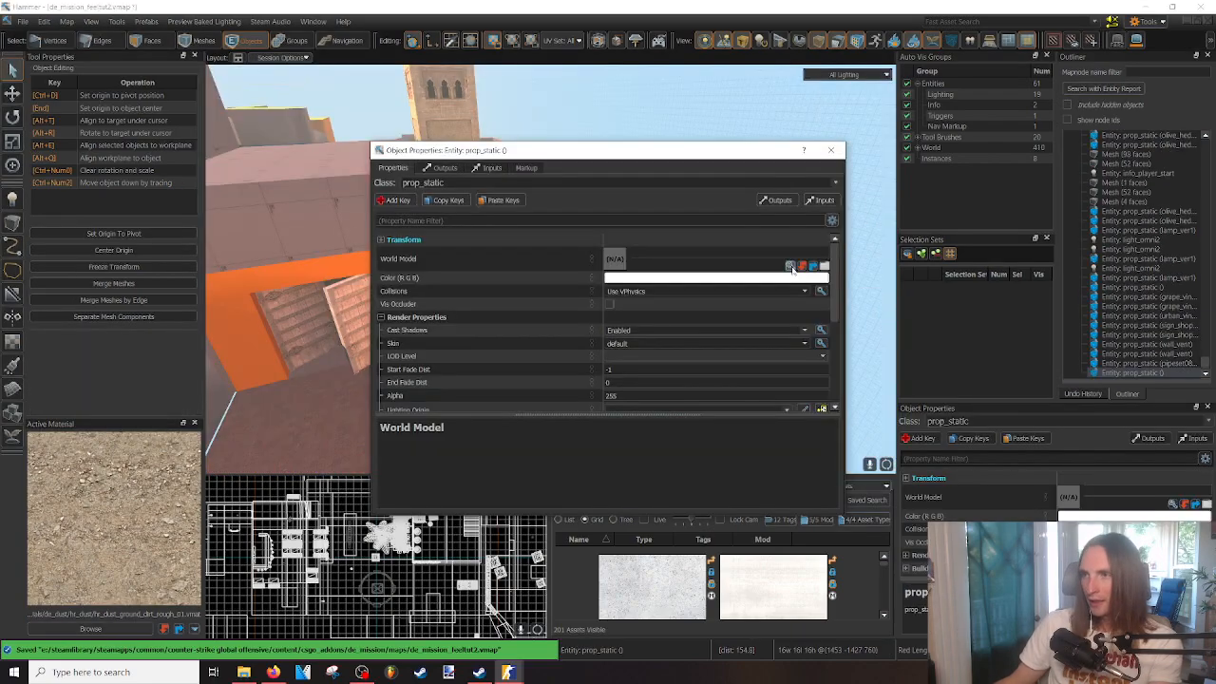
left_click(791, 267)
type("roof")
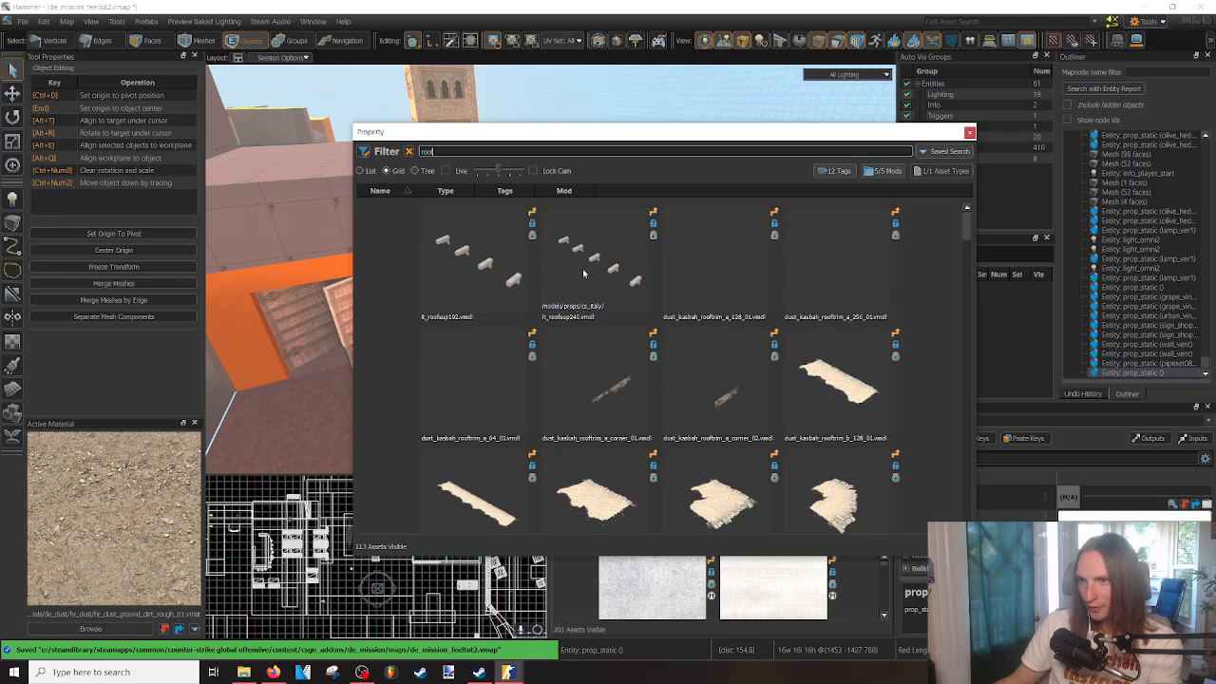
double_click(501, 267)
left_click(833, 152)
- Rotate the roof support beams so they line up along the roof edge and project outward from the wall
right_click_drag(536, 244, 536, 244)
key("r")
key("w")
left_click_drag(522, 218, 522, 267)
right_click_drag(522, 267, 521, 267)
key("r")
left_click_drag(518, 219, 346, 166)
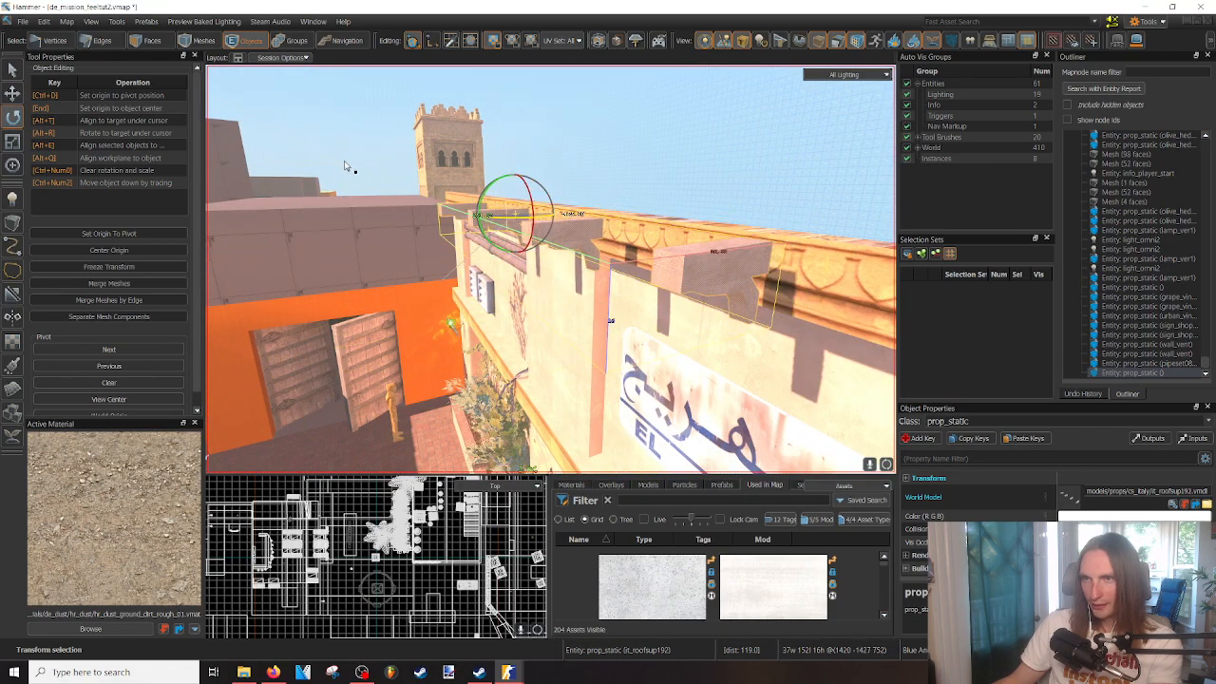
right_click_drag(343, 166, 493, 245)
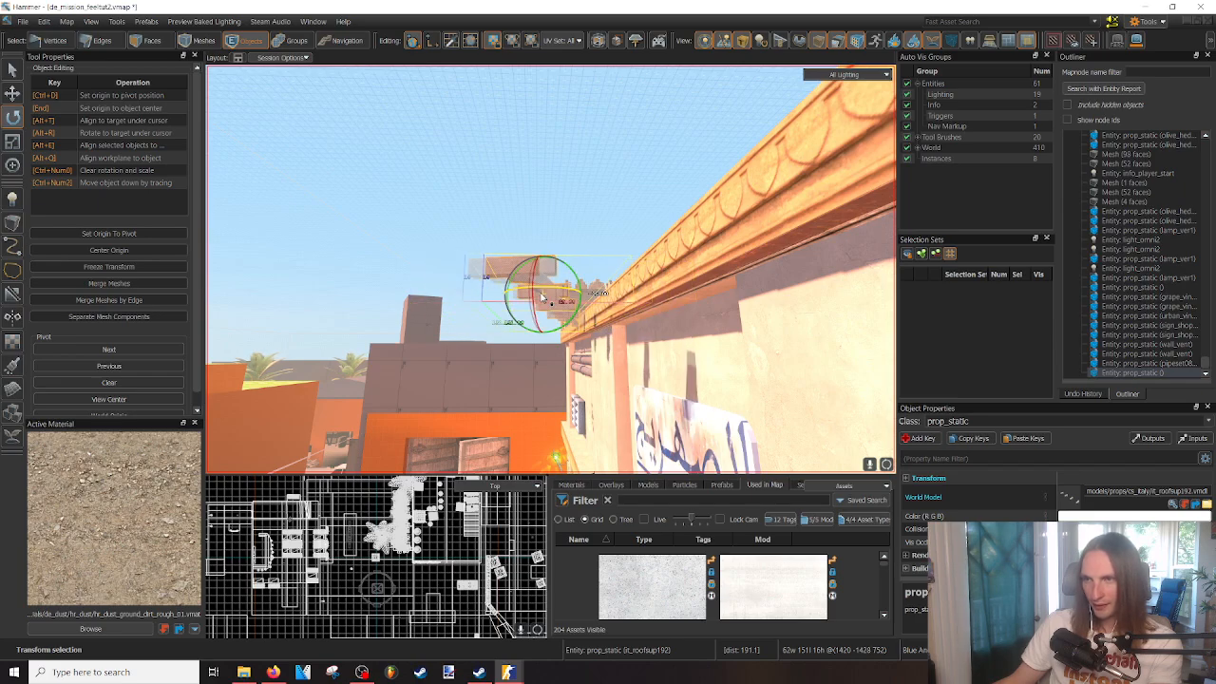
left_click_drag(542, 297, 568, 298)
right_click_drag(561, 298, 538, 208)
left_click_drag(525, 206, 681, 168)
- Push the roof supports back into the roof trim and slide them along the edge toward the end above the sign
key("t")
right_click_drag(664, 206, 665, 206)
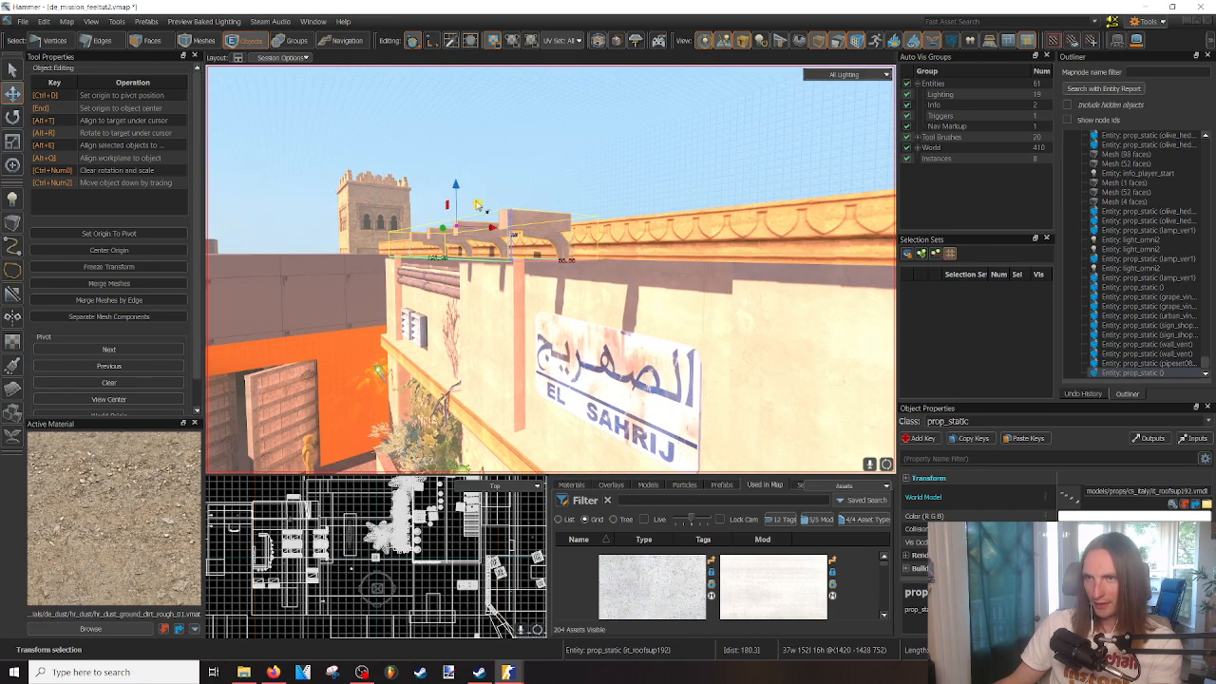
left_click(485, 206)
left_click(490, 241)
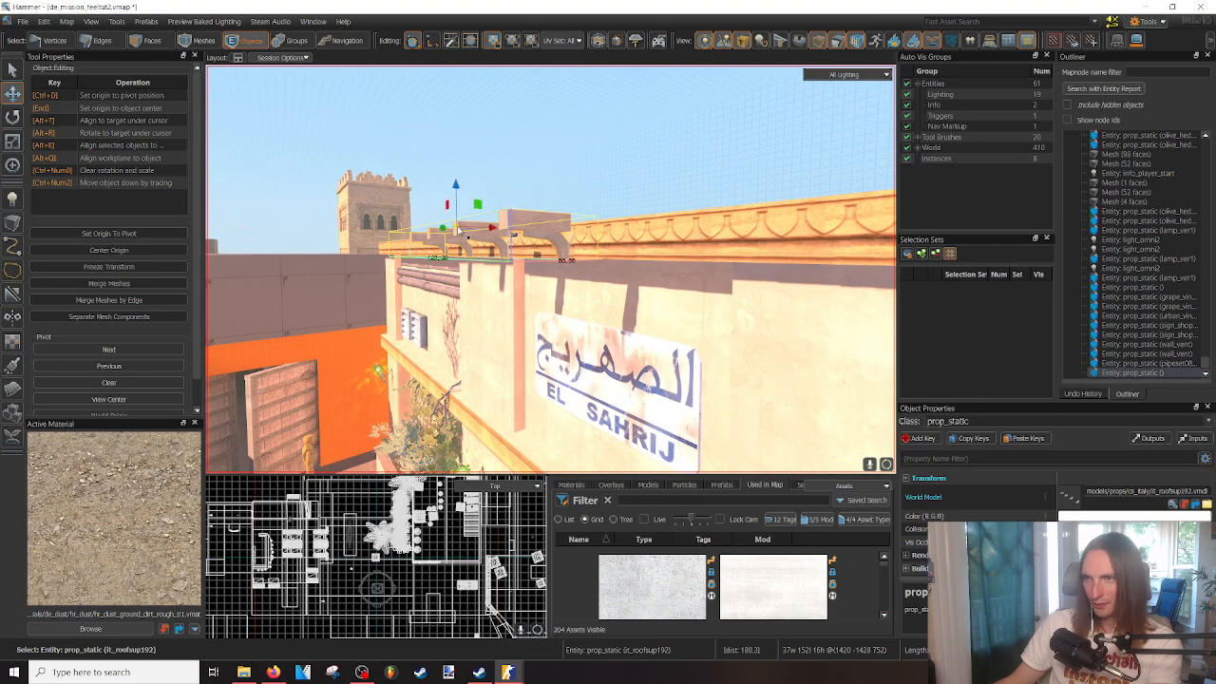
left_click_drag(478, 205, 521, 204)
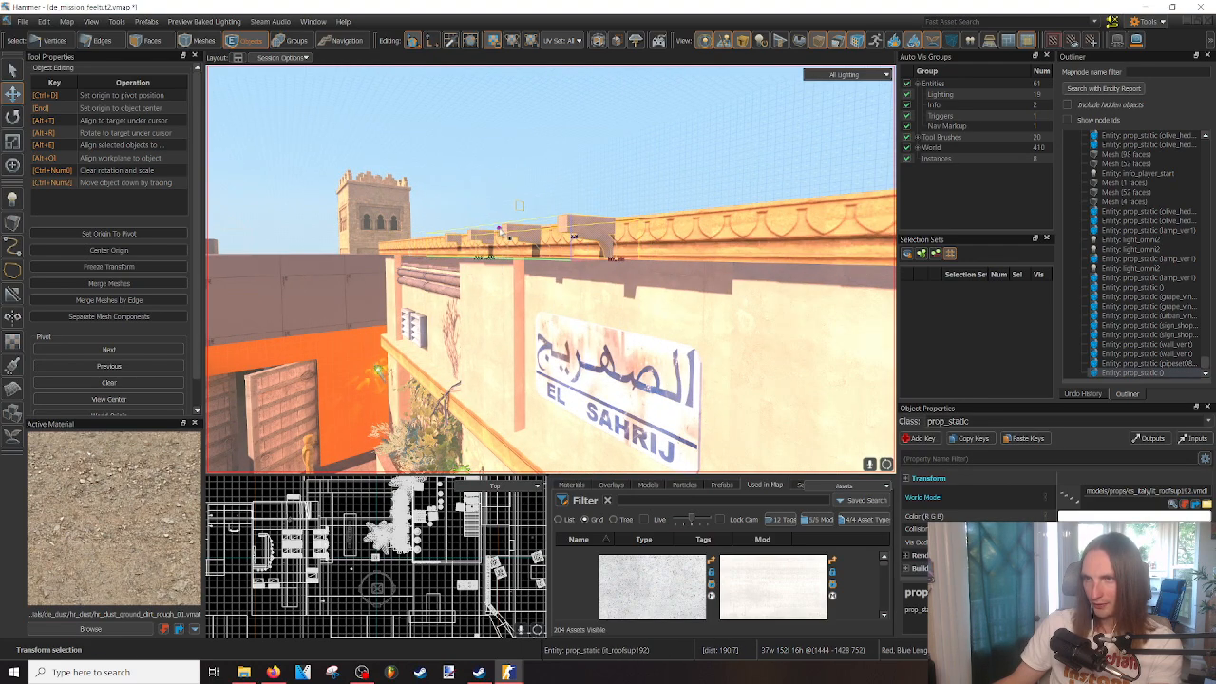
key("d")
right_click_drag(493, 230, 573, 228)
left_click_drag(516, 220, 527, 222)
key("s")
right_click_drag(527, 223, 561, 239)
left_click_drag(423, 210, 548, 229)
key("w")
- Clone the roof supports twice along the roof edge toward the orange wall to cover the whole facade
mouse_move(598, 239)
right_mouse_down()
mouse_move(550, 268)
mouse_move(576, 258)
right_mouse_up()
key("s")
key("w")
key("a")
key("s")
left_click_drag(616, 242, 548, 257, "shift")
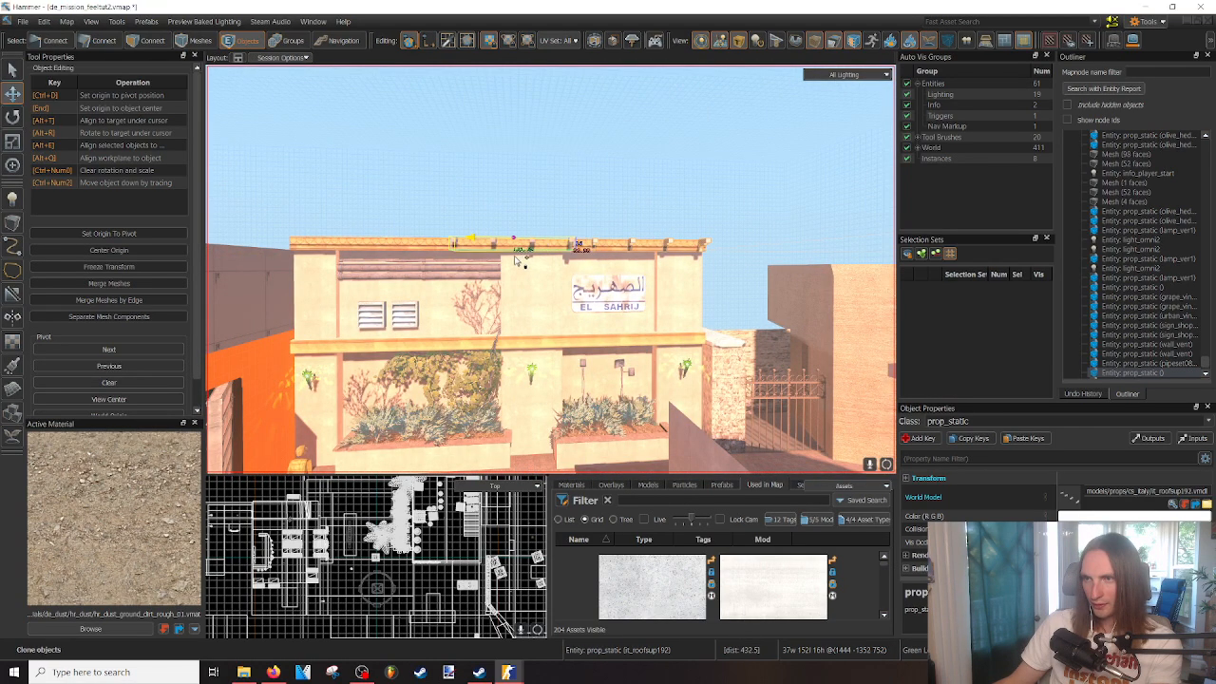
left_click_drag(506, 262, 504, 245, "shift")
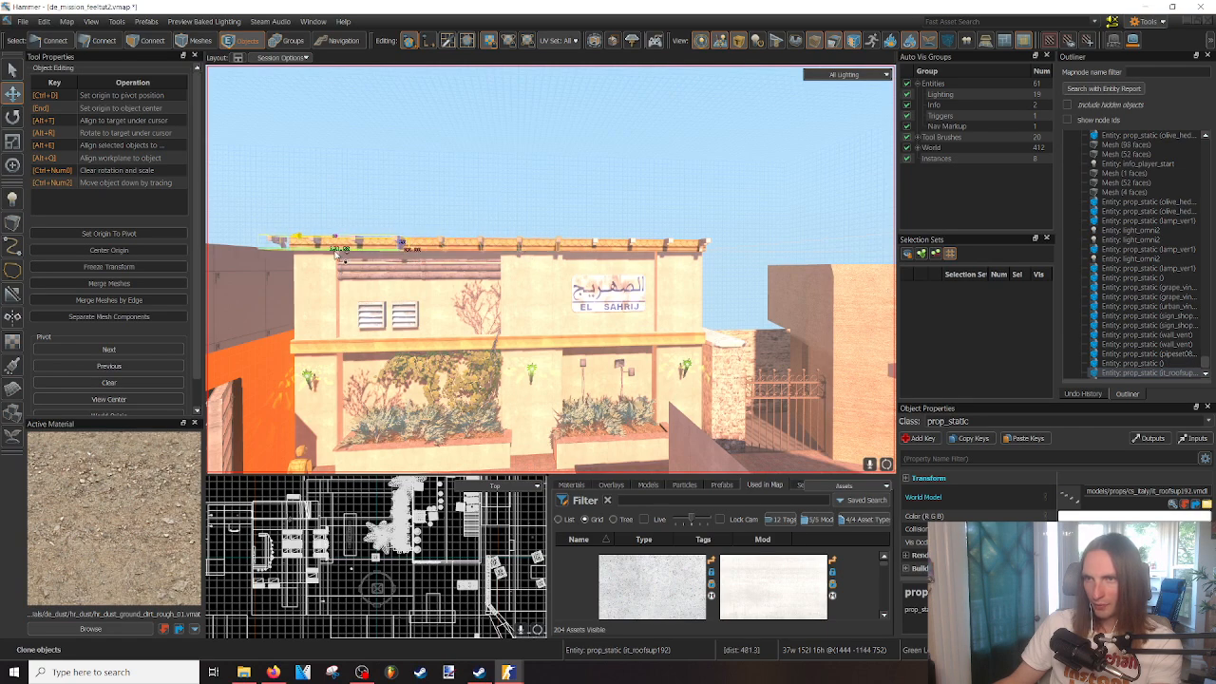
- Position the last cloned set of roof supports along the roof edge near the orange wall and clear the selection
left_click_drag(334, 254, 337, 254, "shift")
key("w")
mouse_move(337, 254)
right_mouse_down()
mouse_move(547, 272)
mouse_move(551, 249)
right_mouse_up()
key("d")
key("s")
key("w")
key("d")
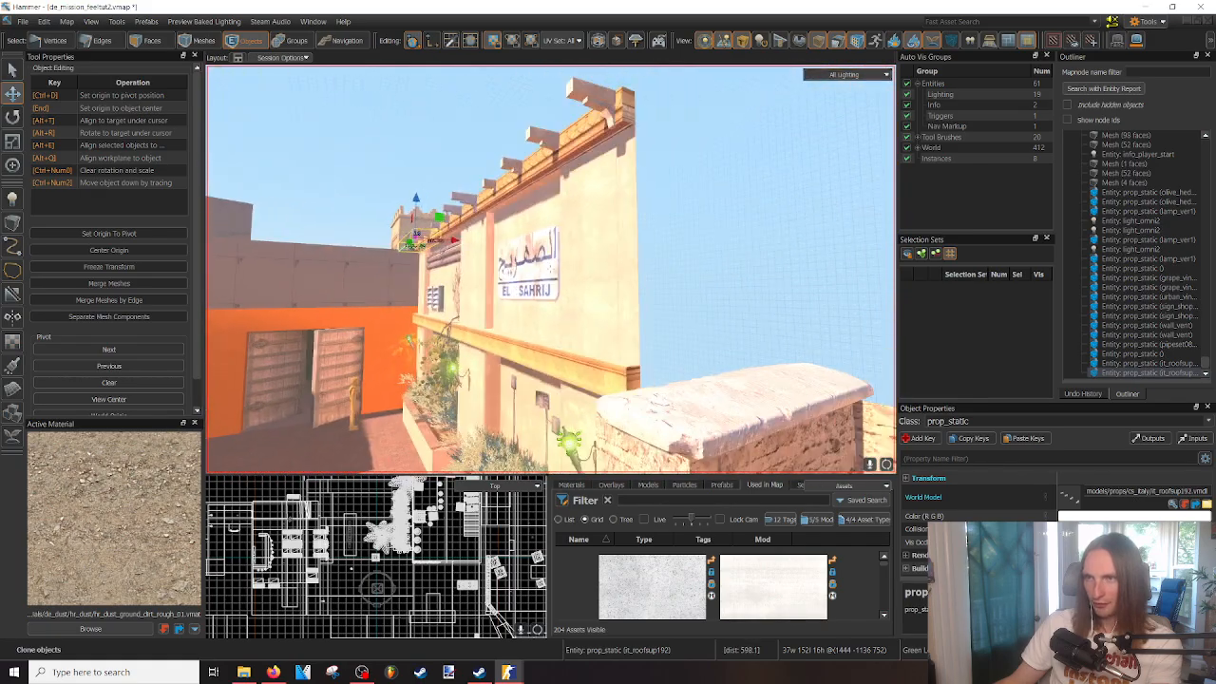
left_click(728, 281)
- Place a new prop_static entity on the roof edge above the facade
key("s")
right_click_drag(728, 281, 551, 270)
key("w")
key("s")
key("w")
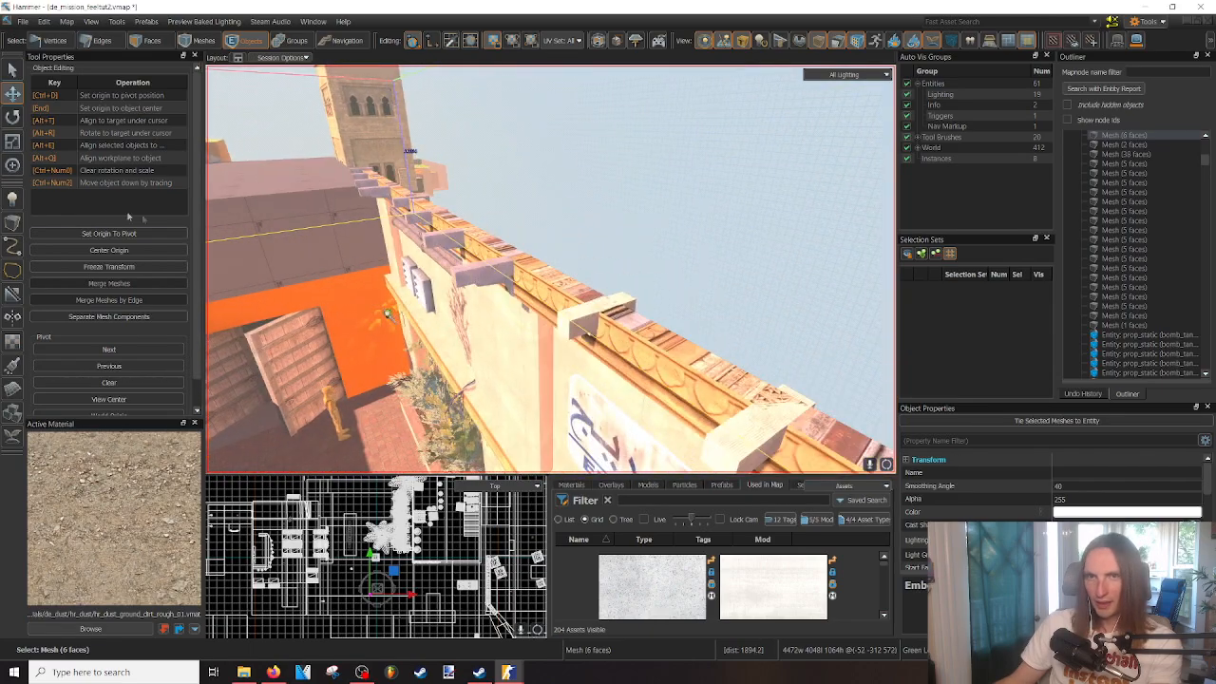
left_click(15, 200)
left_click(537, 283)
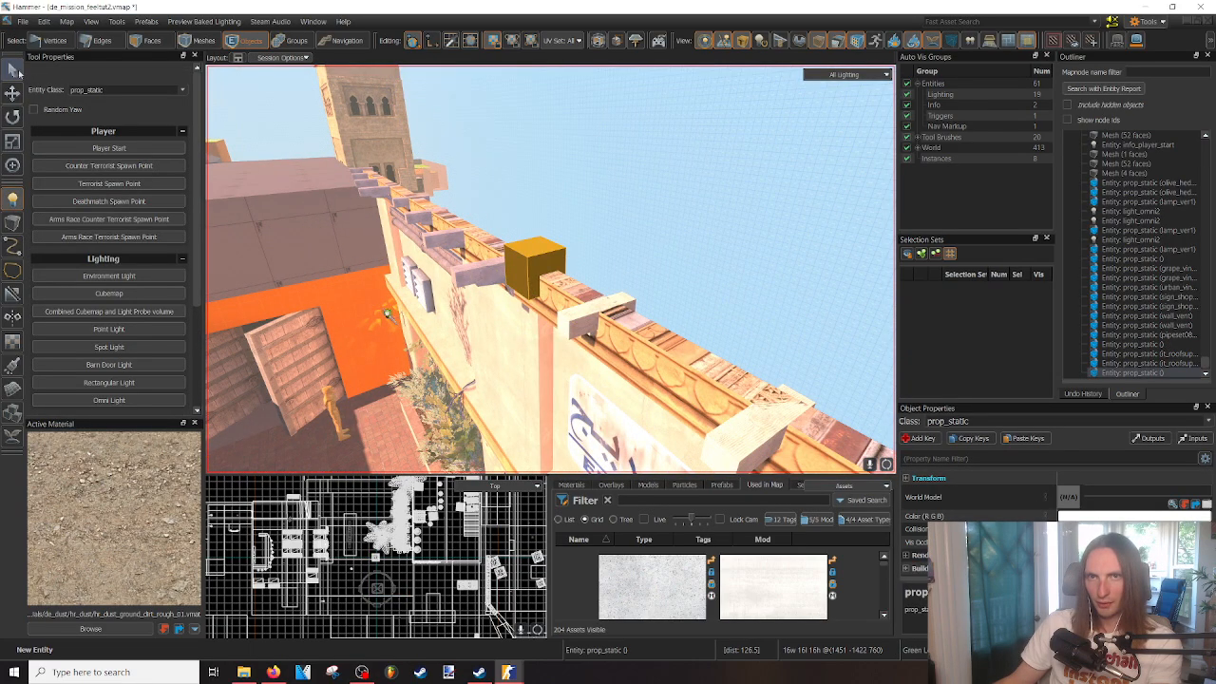
- Set the new prop_static's world model to dust_rooftop_deco_01.vmdl from the models filtered by roof
left_click(13, 71)
double_click(534, 246)
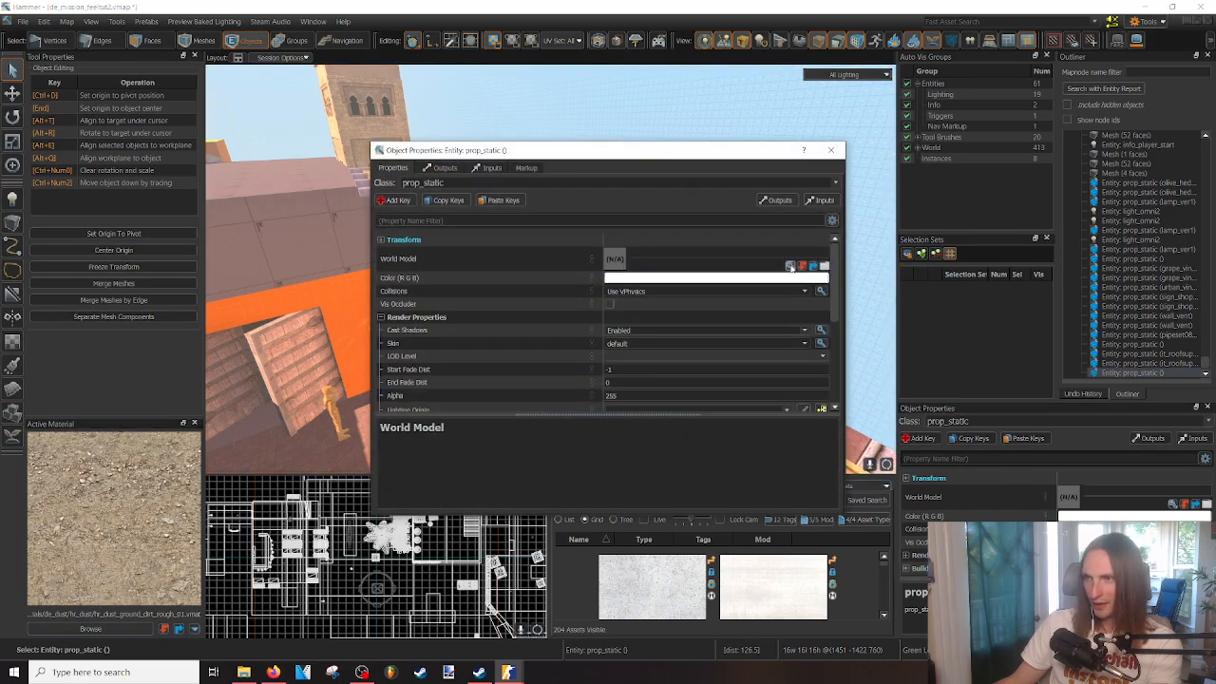
left_click(790, 270)
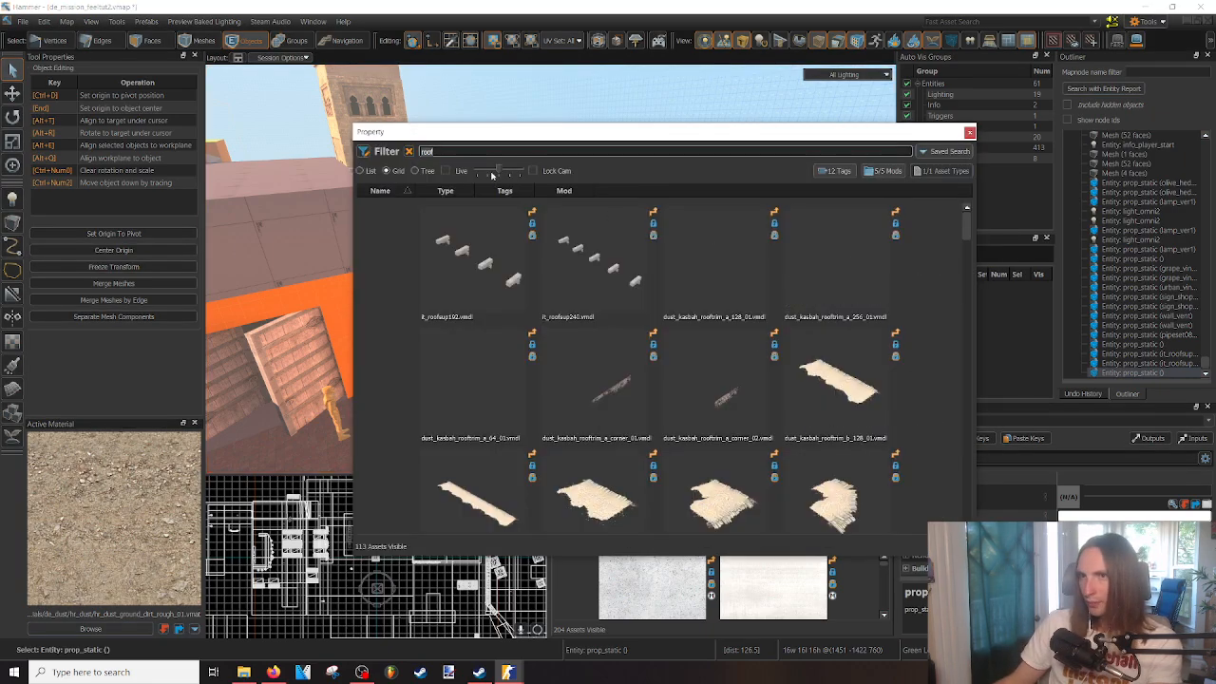
left_click_drag(966, 226, 962, 267)
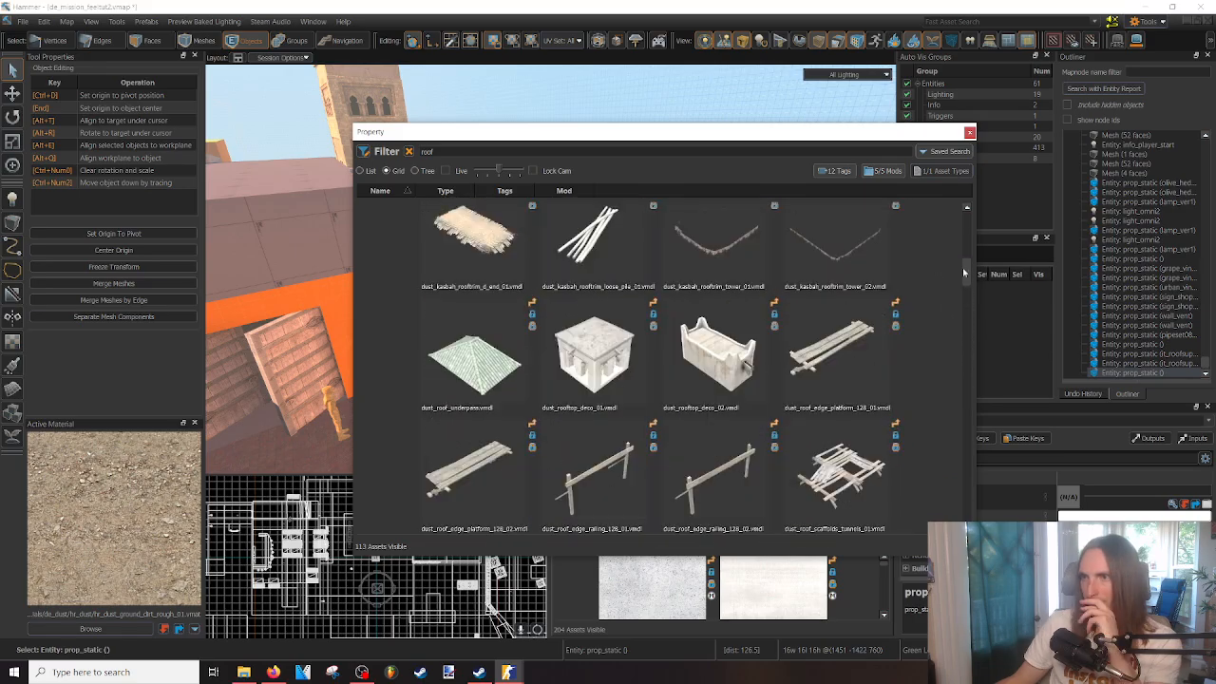
double_click(591, 366)
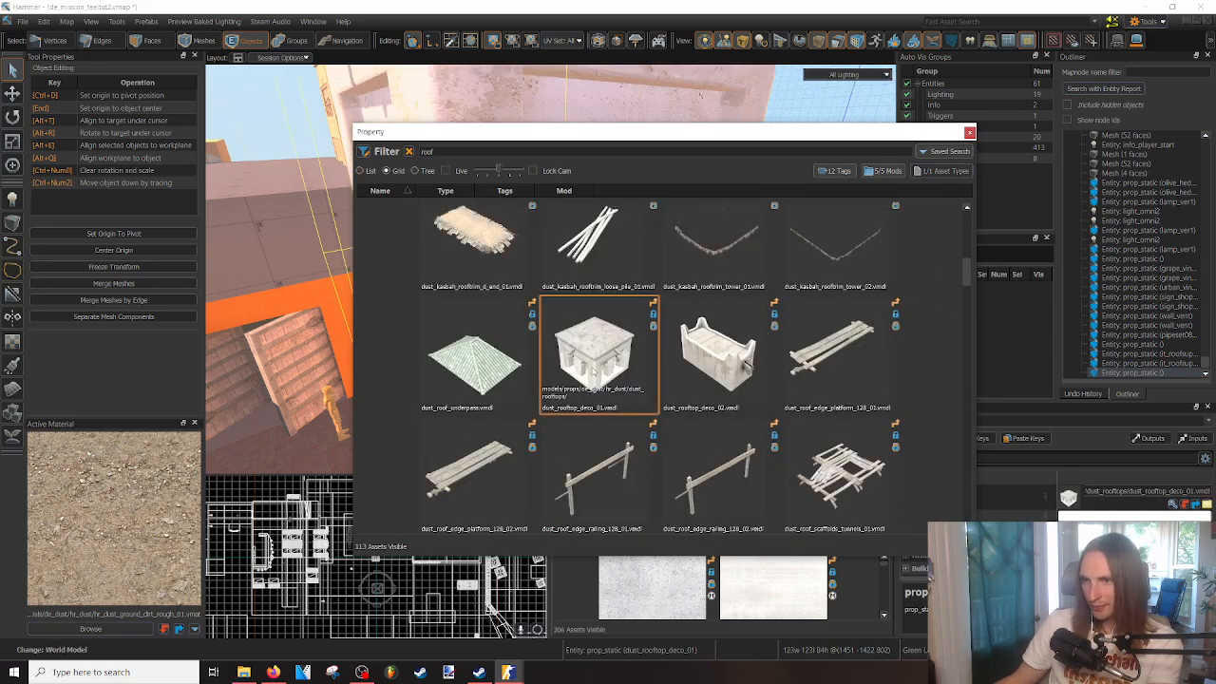
- Move the rooftop decoration back from the facade edge so it stands on the roof behind the trim
right_click_drag(608, 271, 563, 271)
key("w")
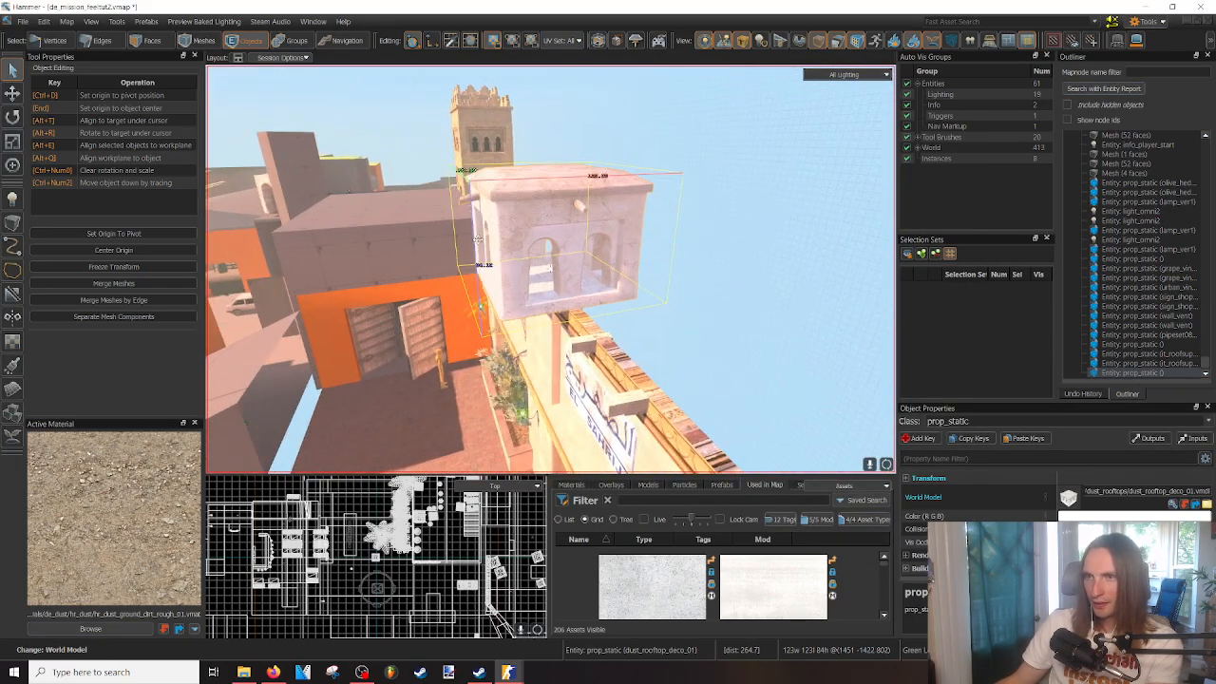
key("t")
left_click_drag(561, 275, 638, 251)
right_click_drag(638, 251, 652, 242)
key("s")
key("w")
mouse_move(551, 270)
right_mouse_down()
mouse_move(549, 243)
mouse_move(548, 281)
mouse_move(542, 263)
right_mouse_up()
key("s")
key("w")
key("s")
key("a")
left_click_drag(566, 257, 554, 256)
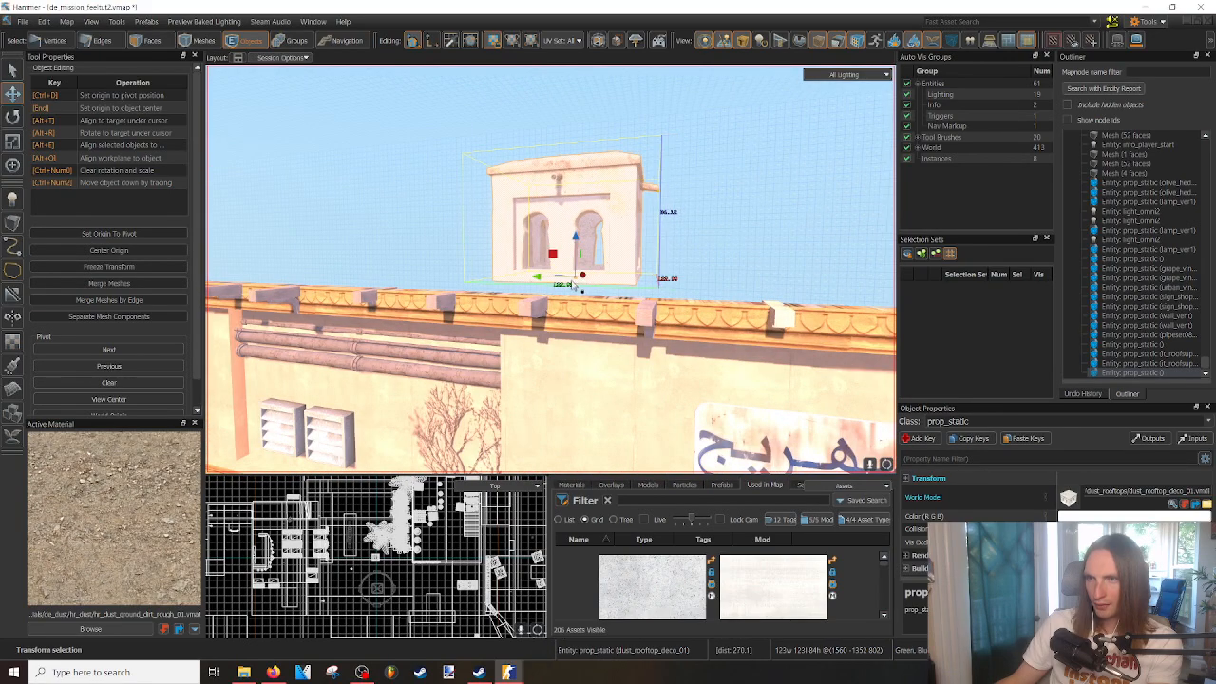
- Filter the materials by plaster and set the rooftop decoration's override material to hpe_plaster_tan_wall.vmat
right_click_drag(563, 217, 564, 231)
double_click(564, 225)
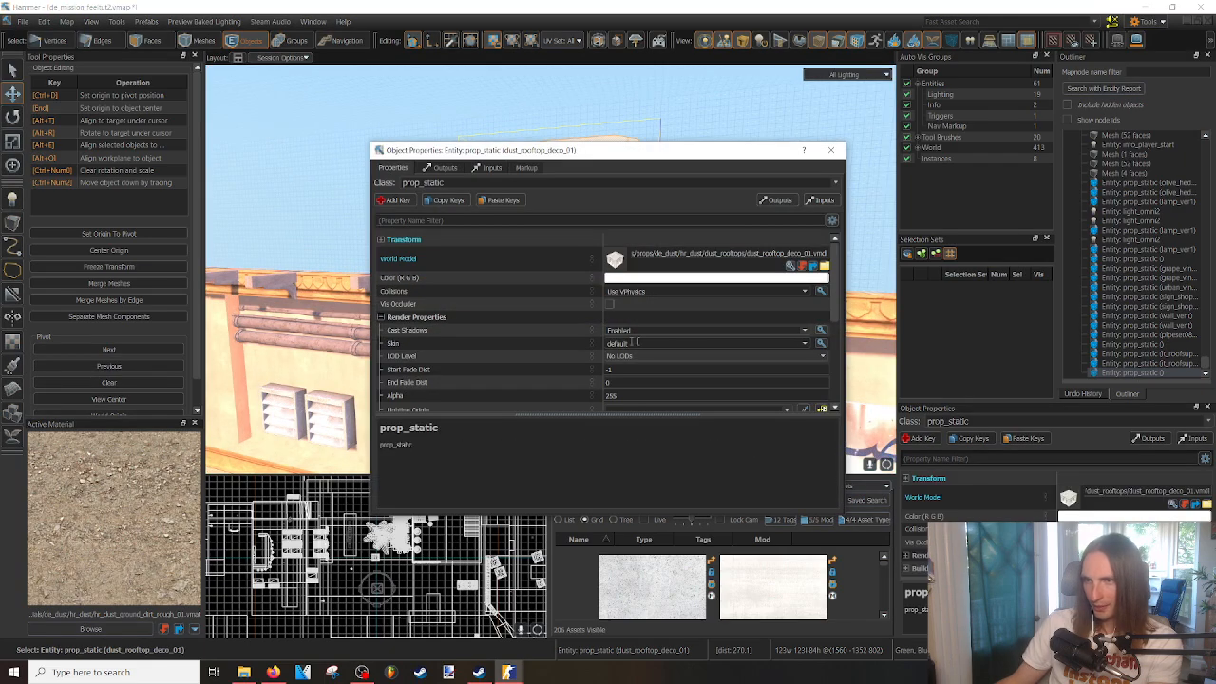
left_click_drag(836, 306, 836, 338)
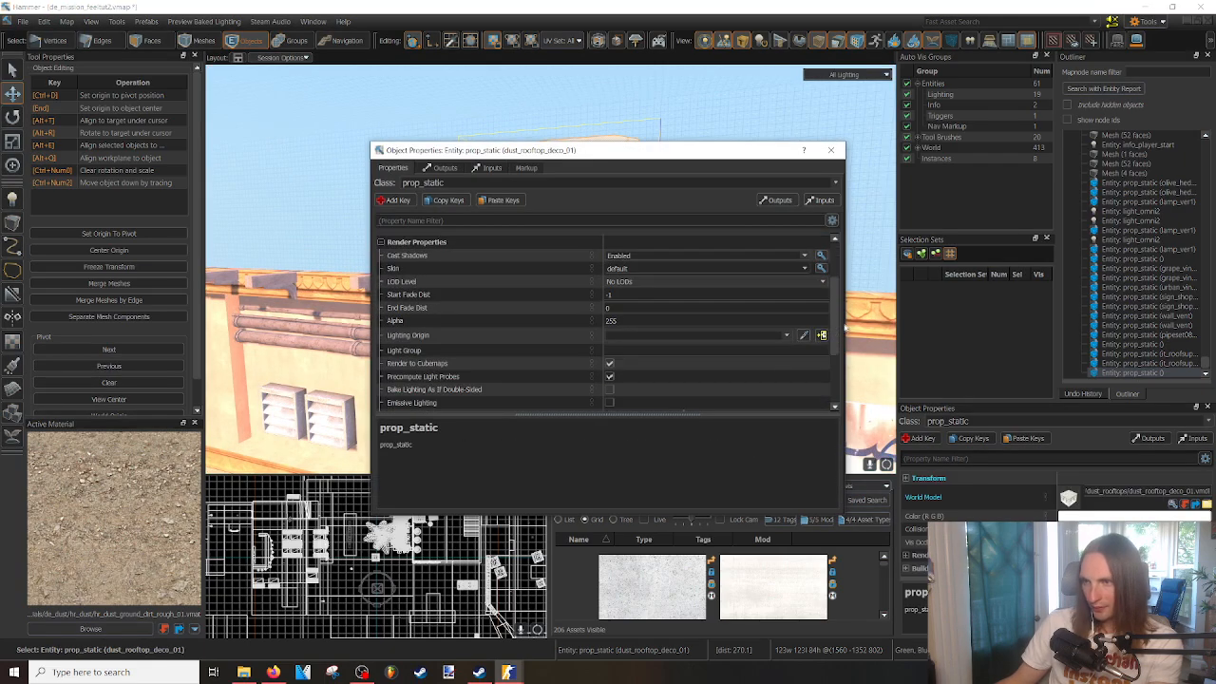
scroll(781, 367, "down", 3)
left_click(790, 347)
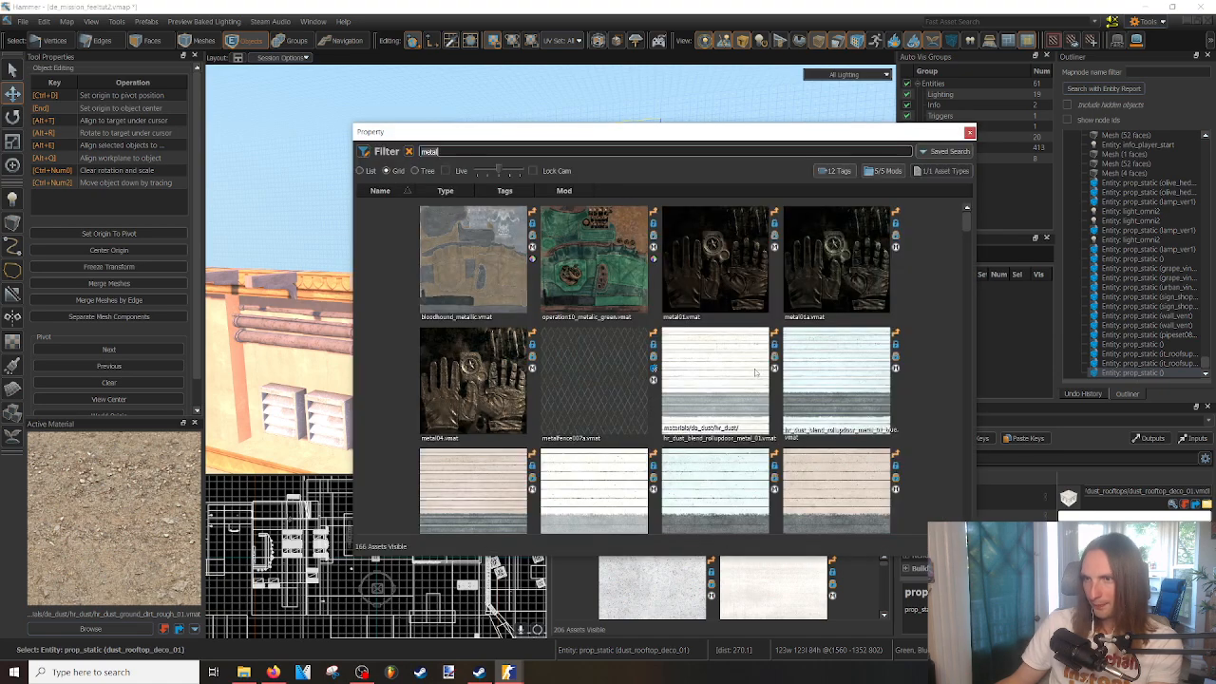
type("dust")
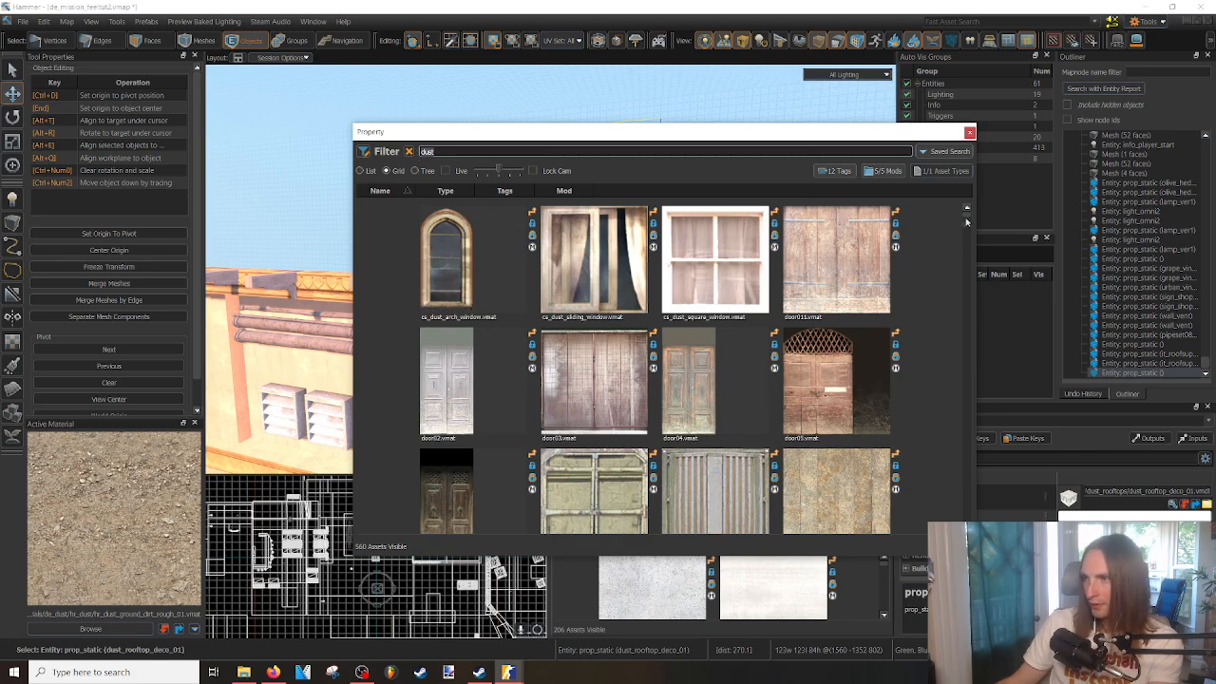
type("plaster")
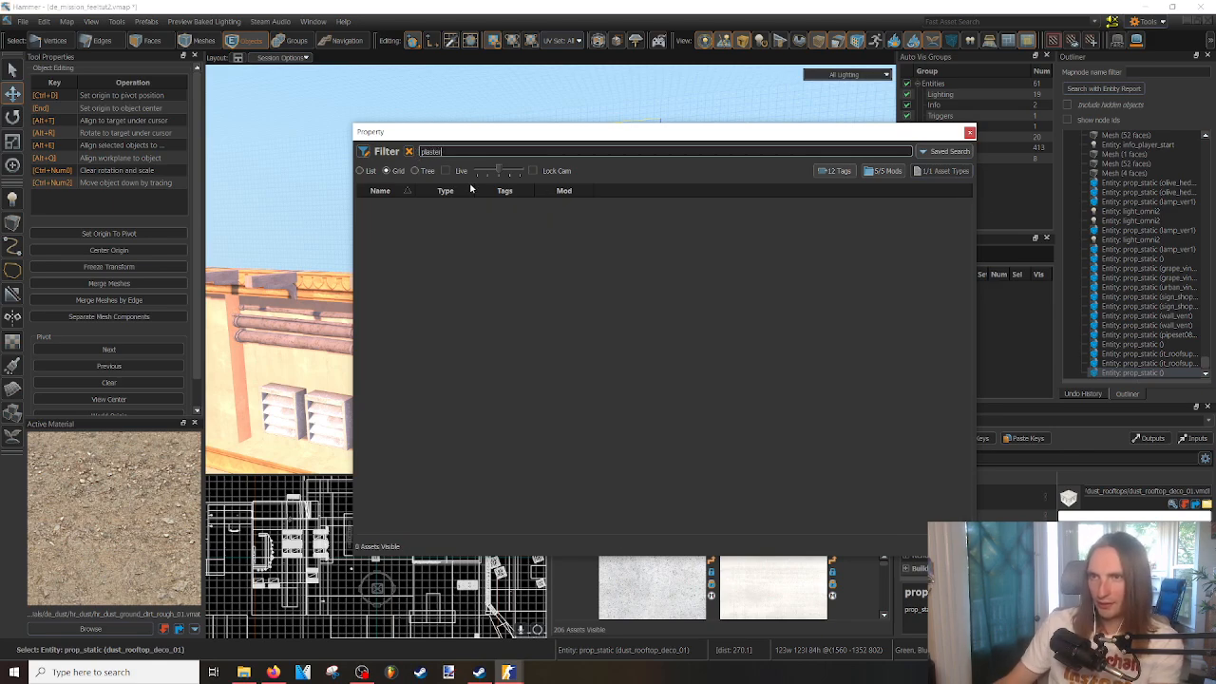
double_click(511, 275)
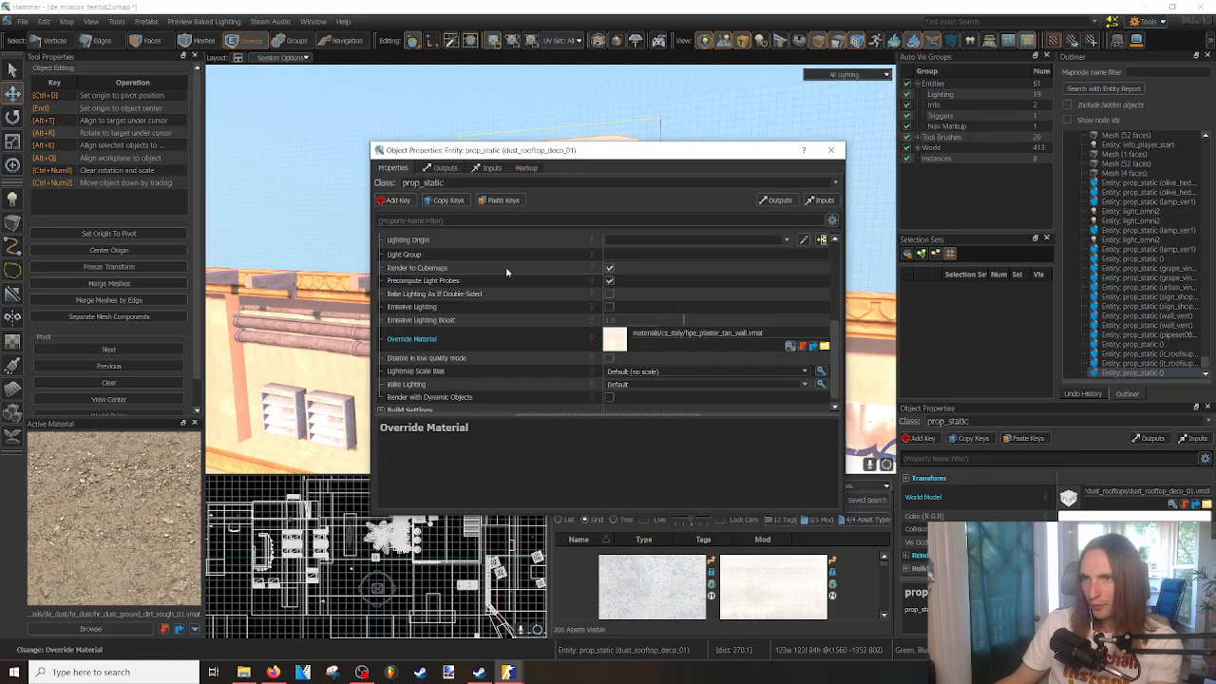
- Set the rooftop decoration's override material to hpe_plaster_yellow_wall.vmat and clear the selection
left_click(768, 190)
right_click_drag(768, 190, 549, 268)
key("w")
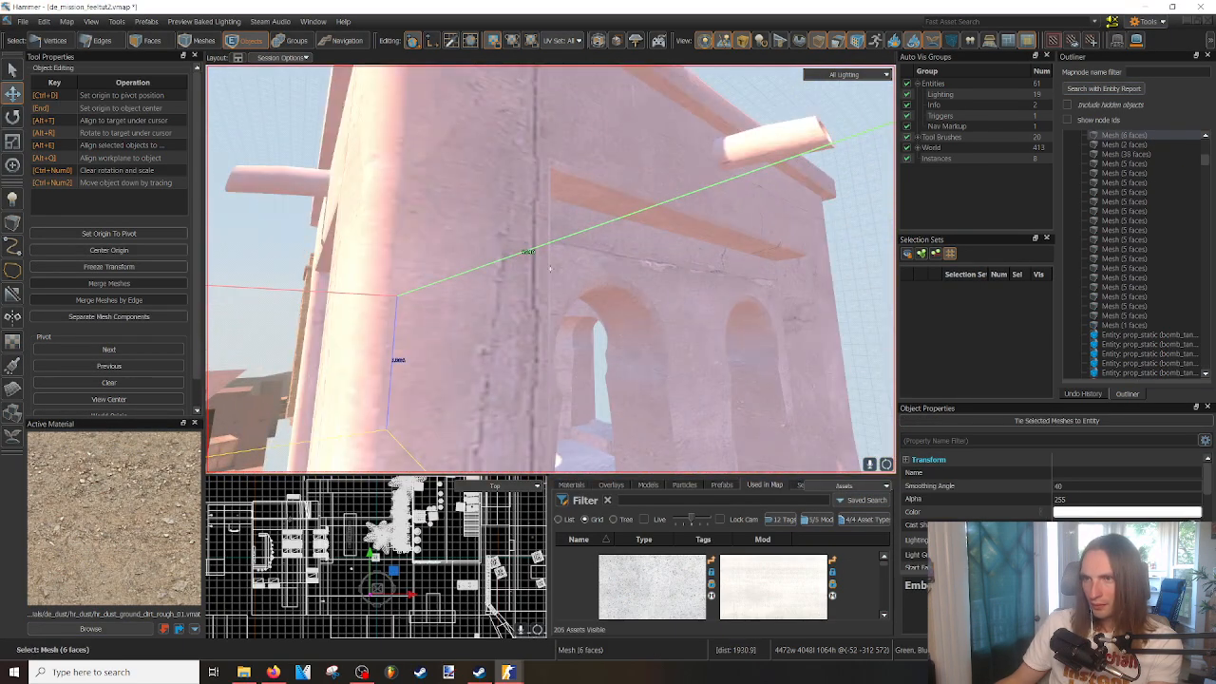
double_click(609, 255)
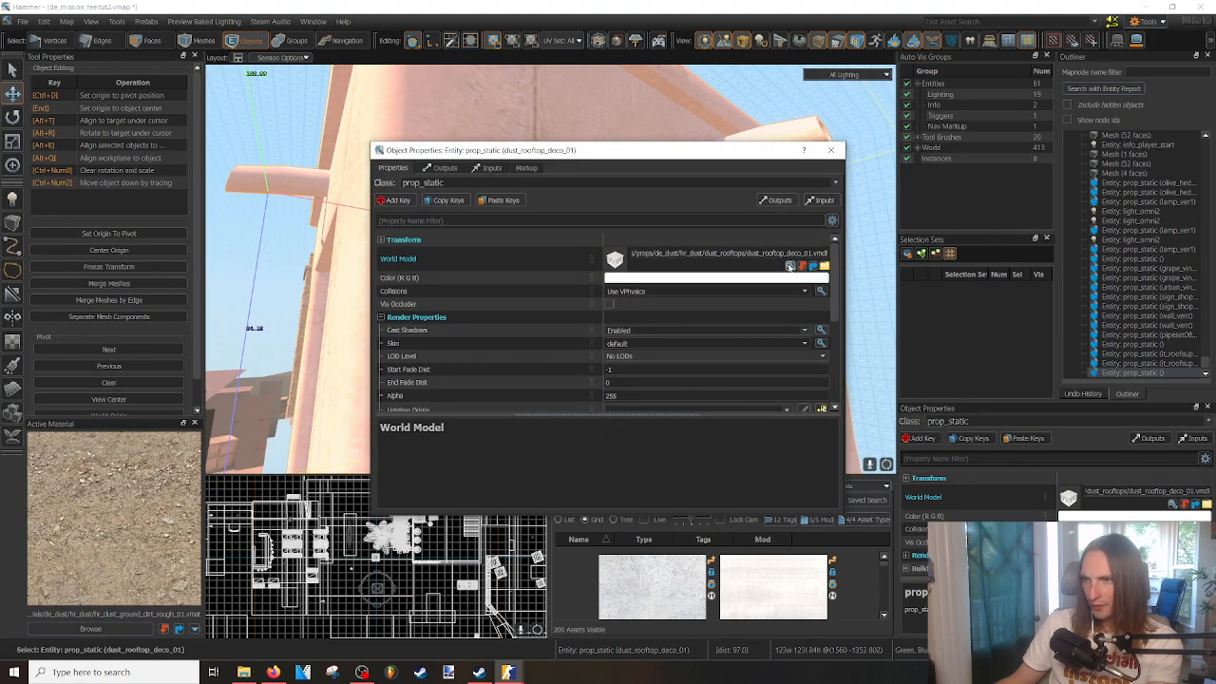
left_click(790, 266)
left_click(970, 132)
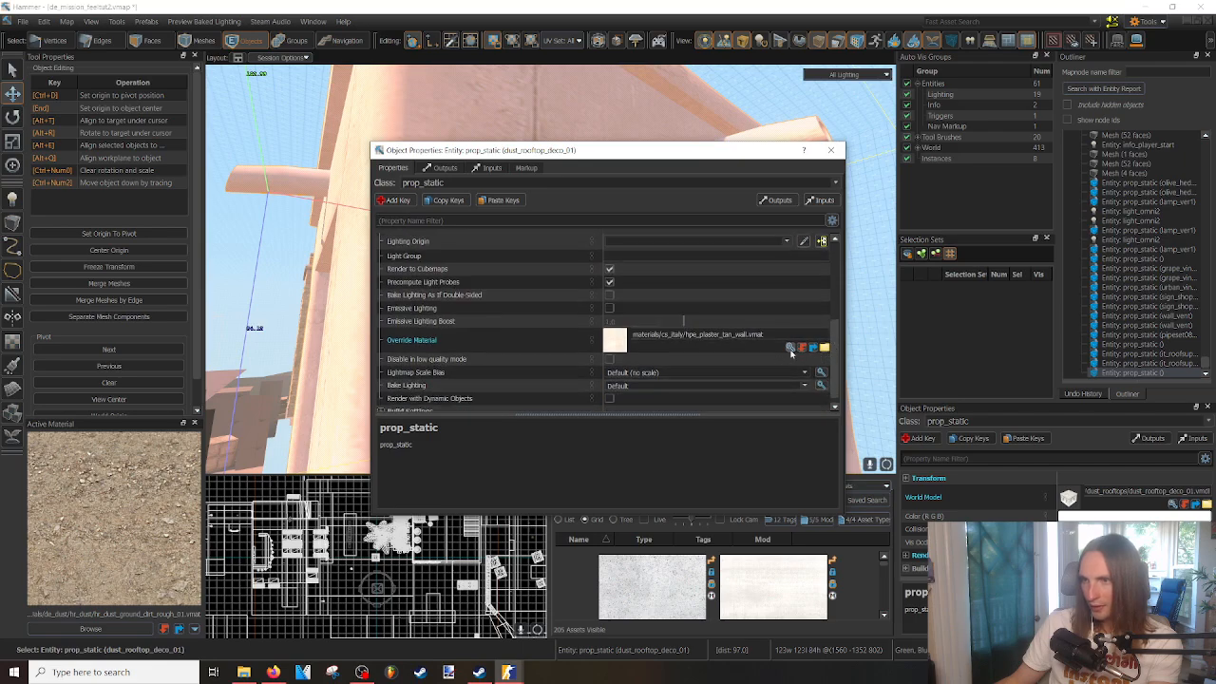
left_click(791, 348)
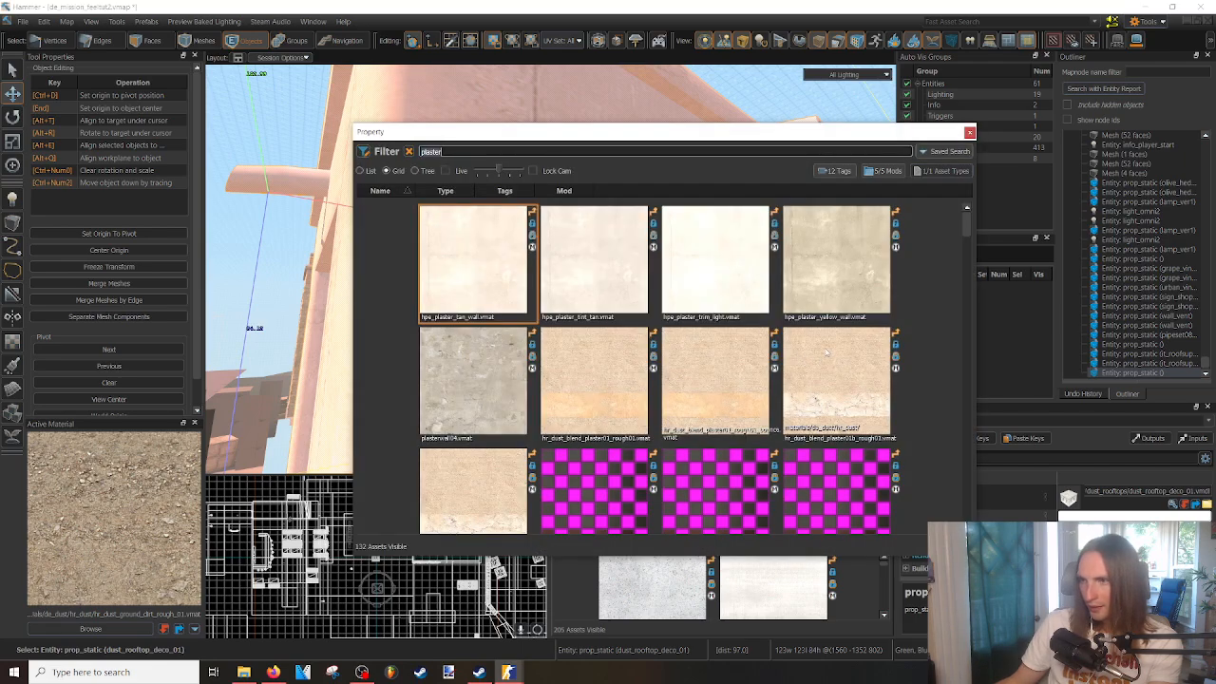
double_click(827, 282)
left_click(831, 151)
left_click(858, 253)
- Select the four vertical edges at the building's open end and extrude them twice to build the side wall behind the stone pillar
right_click_drag(858, 252, 803, 292)
key("2")
right_click_drag(700, 288, 605, 246)
left_click(501, 182)
double_click(597, 238, "shift")
left_click(599, 242)
double_click(526, 260, "shift")
right_click_drag(526, 260, 526, 261)
left_click_drag(539, 287, 628, 258, "shift")
right_click_drag(597, 278, 597, 278)
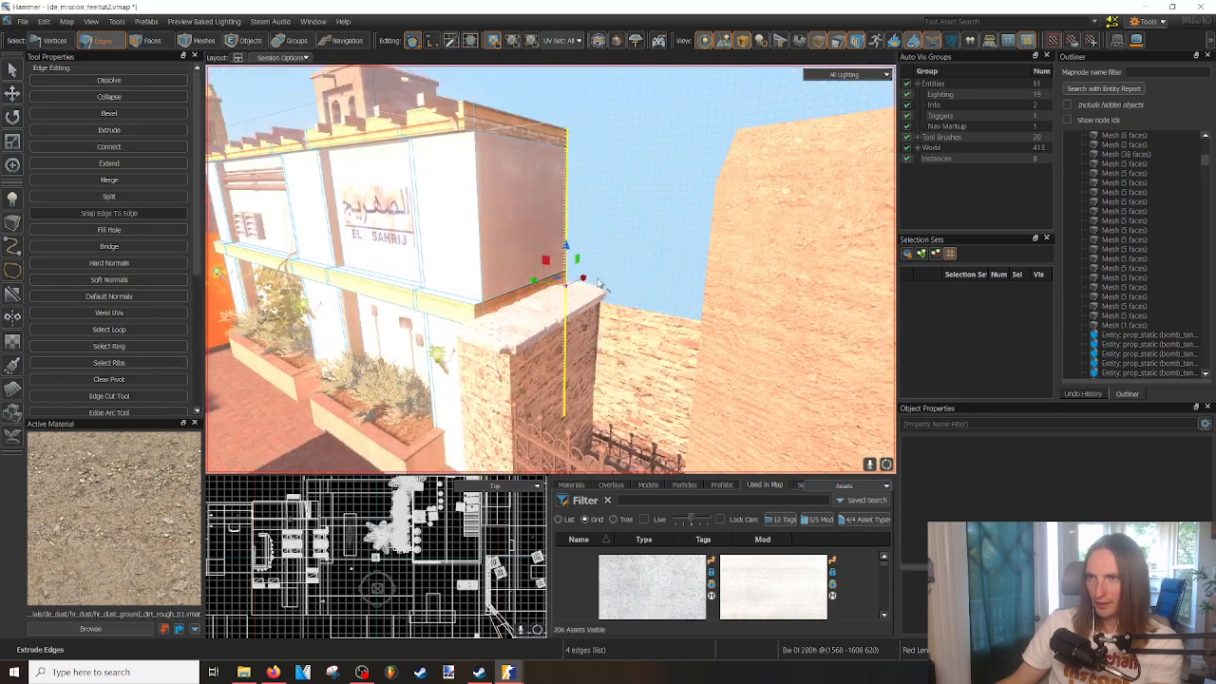
left_click_drag(582, 283, 641, 268, "shift")
right_click_drag(642, 268, 641, 267)
- Extrude the middle upper face of the new side wall inward to form a recess
key("3")
left_click(525, 274)
right_click_drag(524, 274, 524, 274)
left_click_drag(507, 262, 491, 265, "shift")
right_click_drag(491, 264, 491, 264)
left_click(587, 293)
right_click_drag(616, 357, 616, 356)
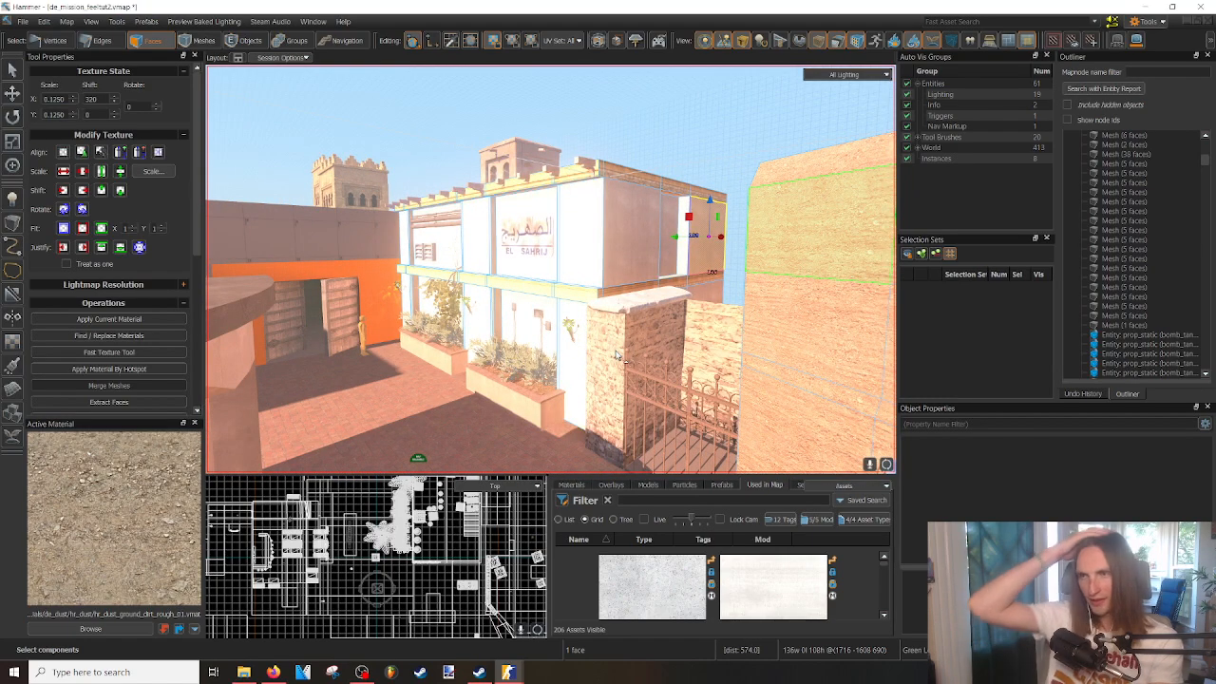
right_click_drag(615, 356, 615, 356)
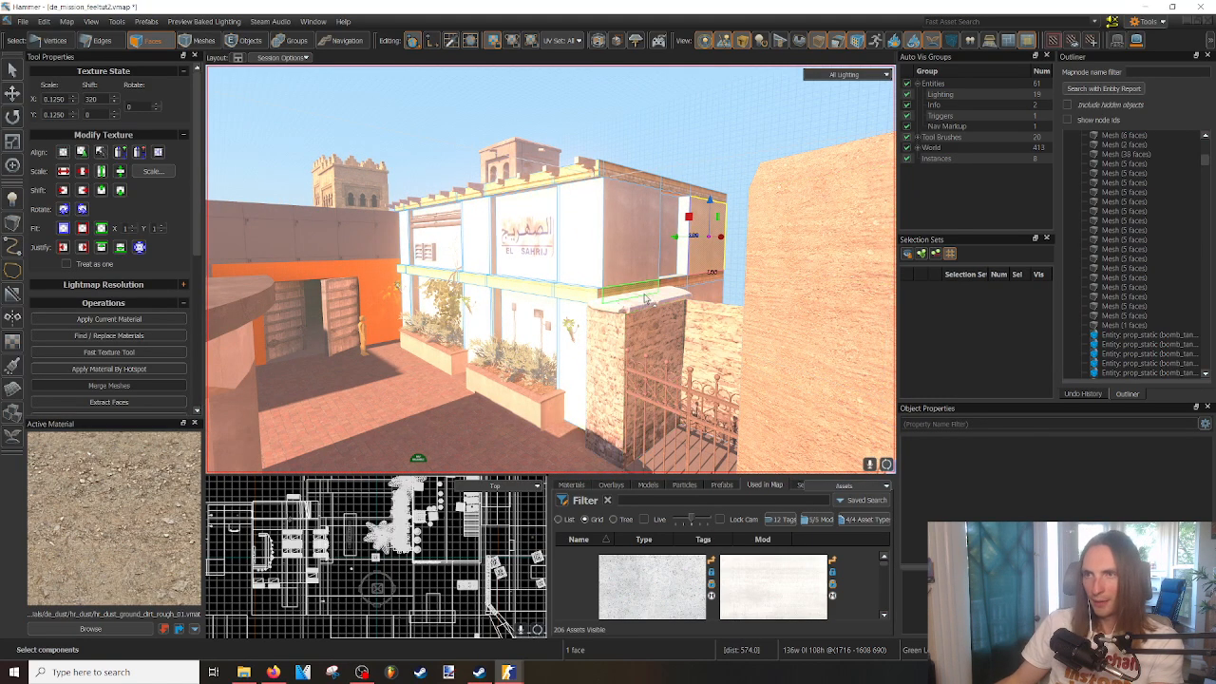
left_click(641, 282)
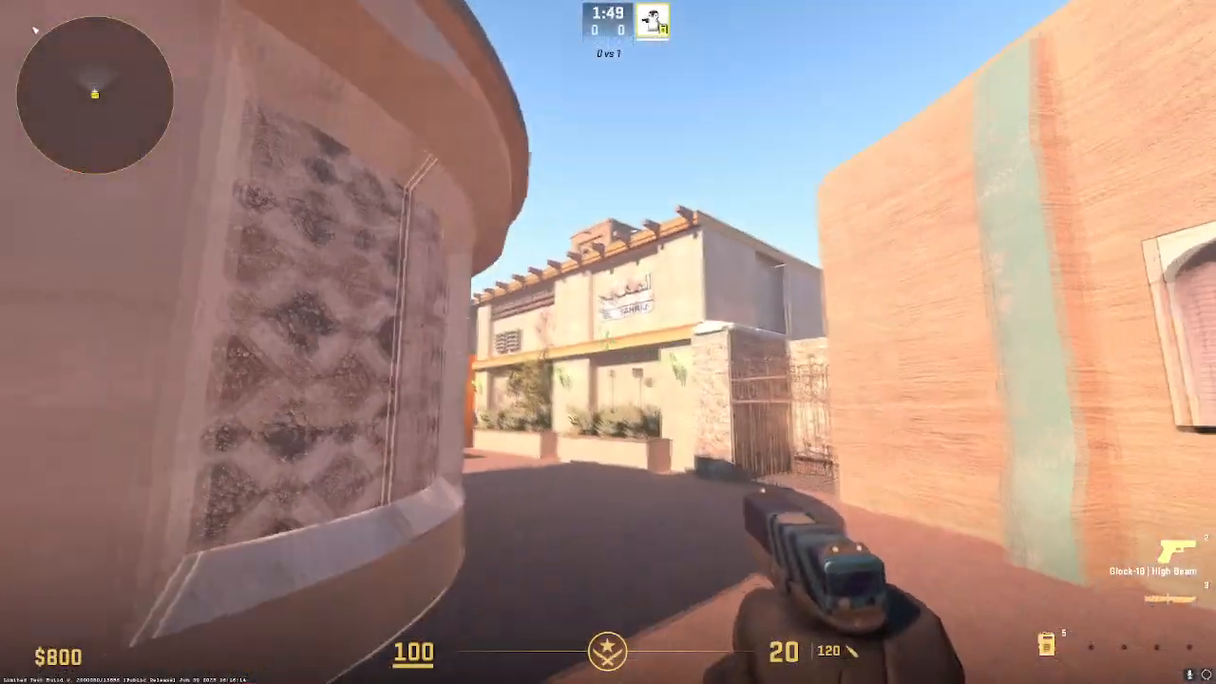
- Walk around the courtyard in the in-game playtest and examine the decorated facade, roof beams, lamps, planters and vines
key("w")
key("3")
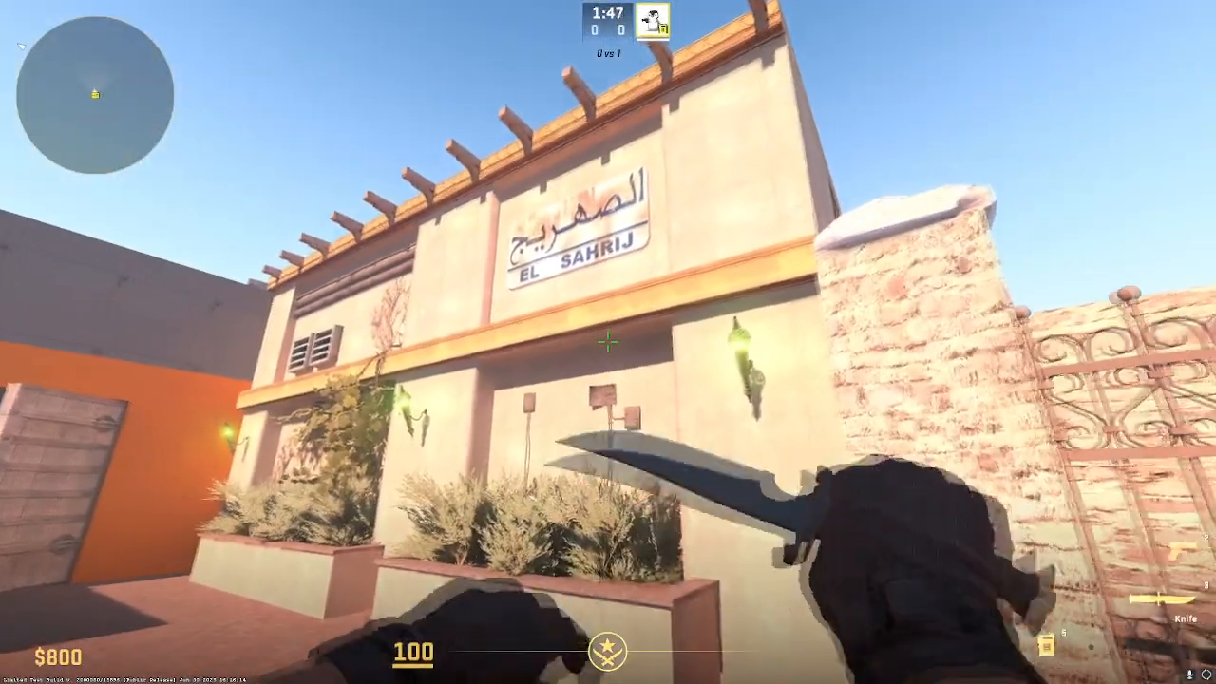
key("a")
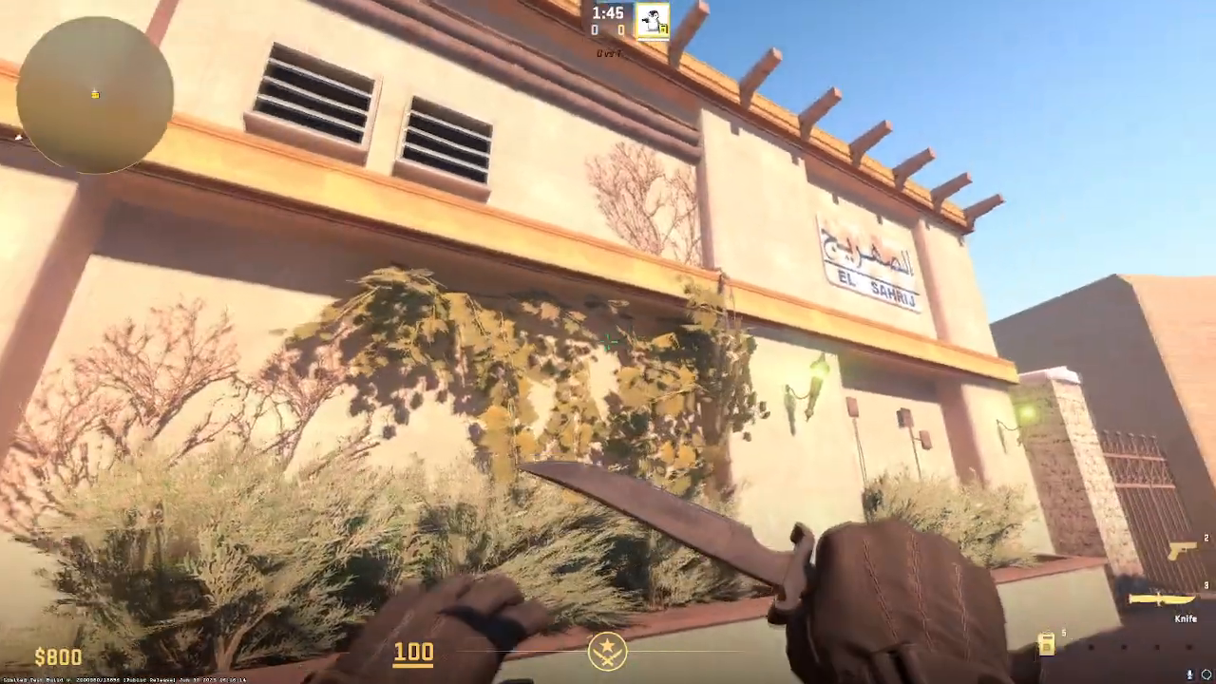
key("2")
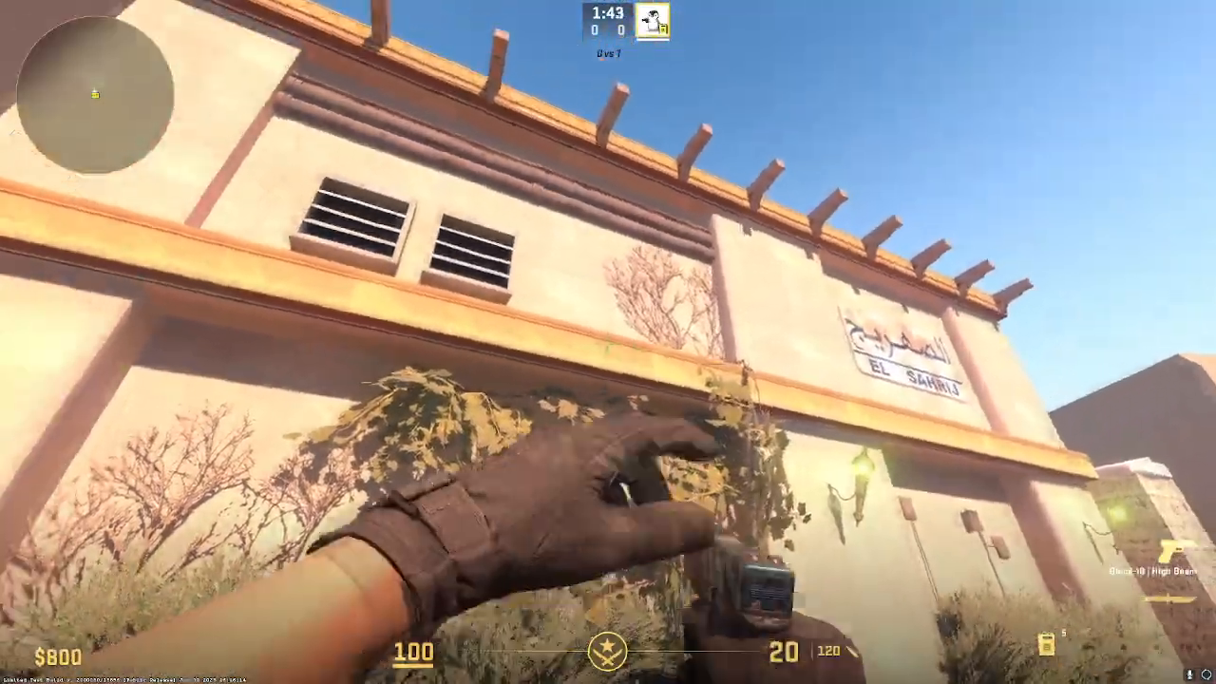
left_click(608, 342)
left_click(608, 342)
left_click(608, 342)
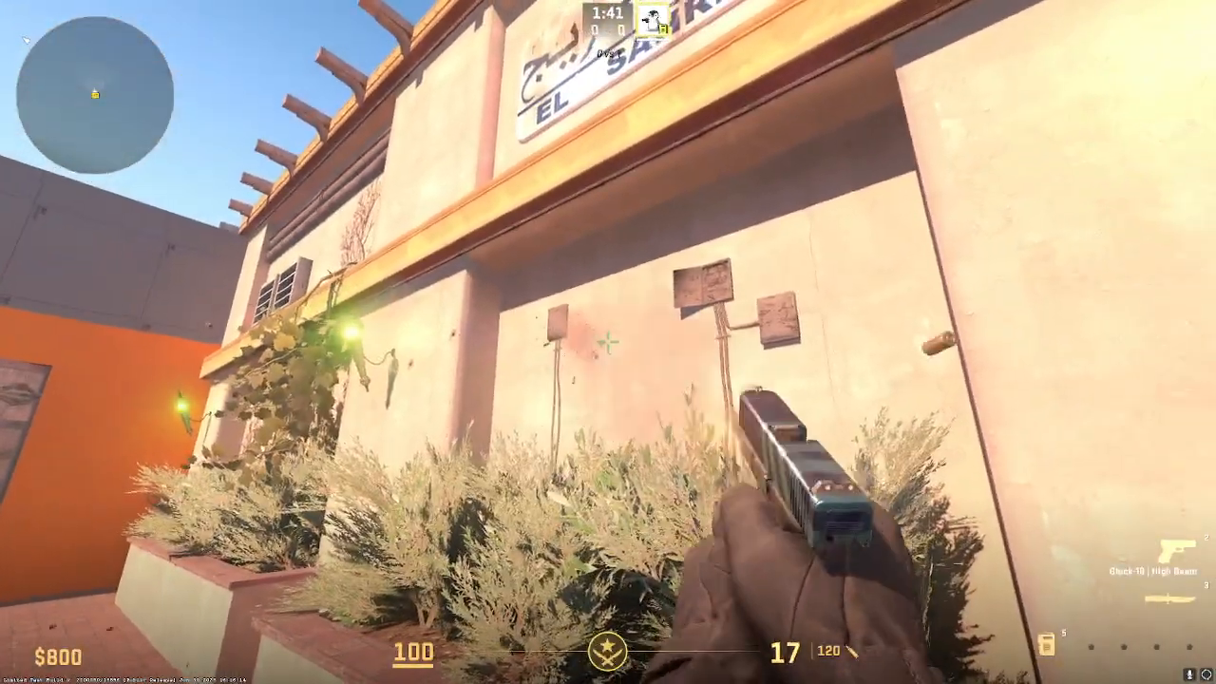
left_click(608, 342)
left_click(608, 342)
key("f")
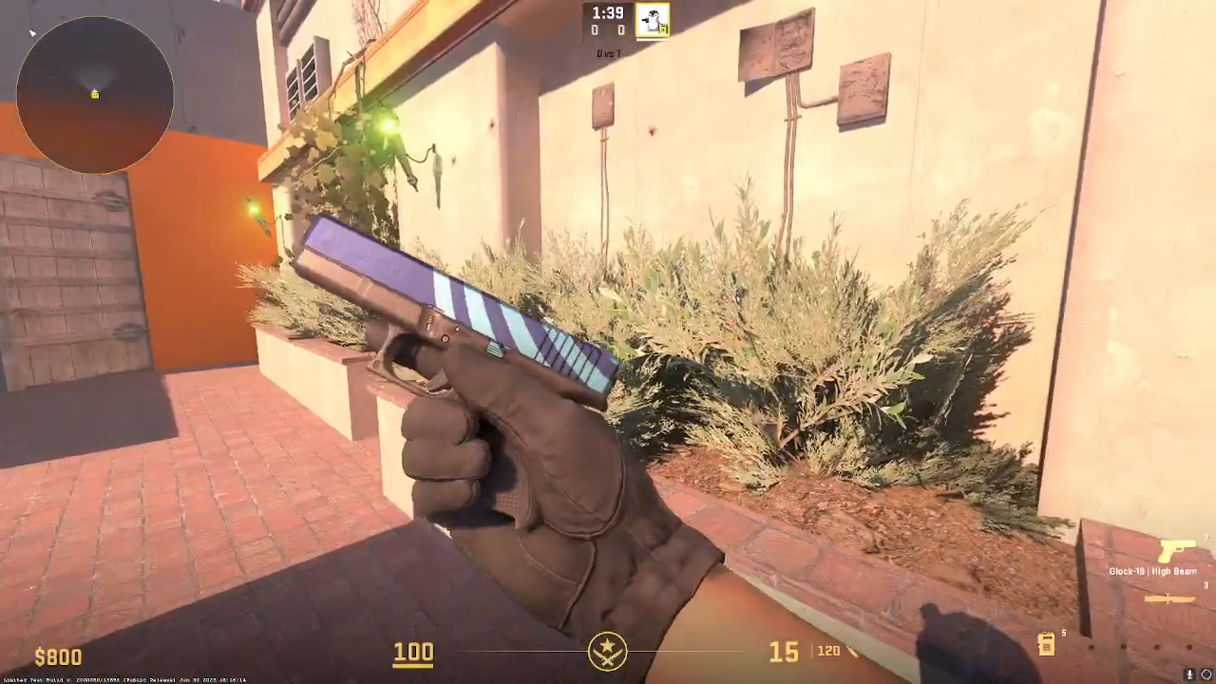
key("r")
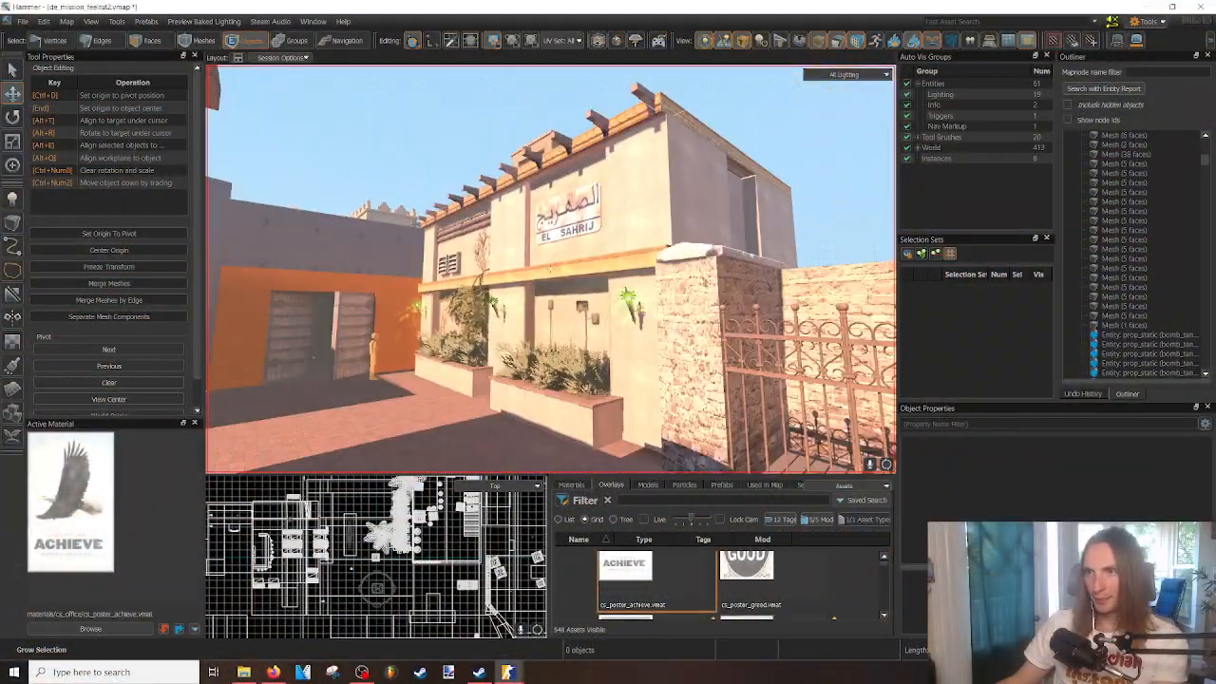
- Apply soft normals to the vertical pilaster edges between the sign and the bare wall vine on the upper facade
key("w")
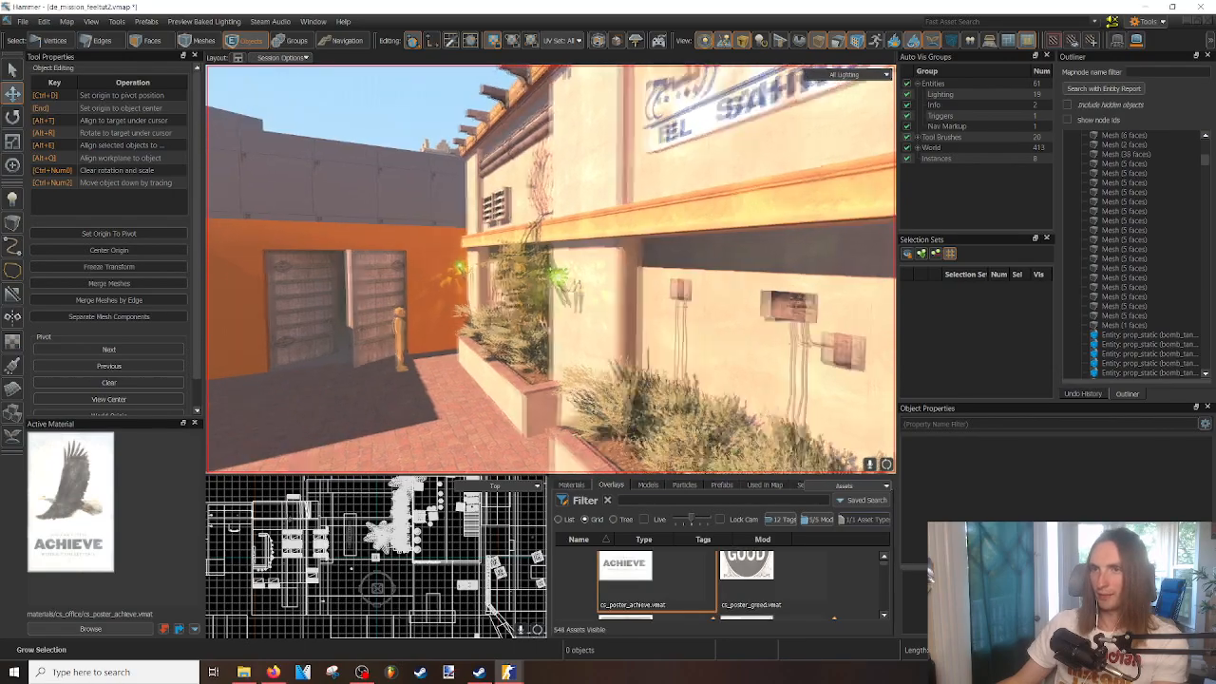
key("w")
key("s")
key("d")
right_click_drag(550, 268, 637, 220)
key("w")
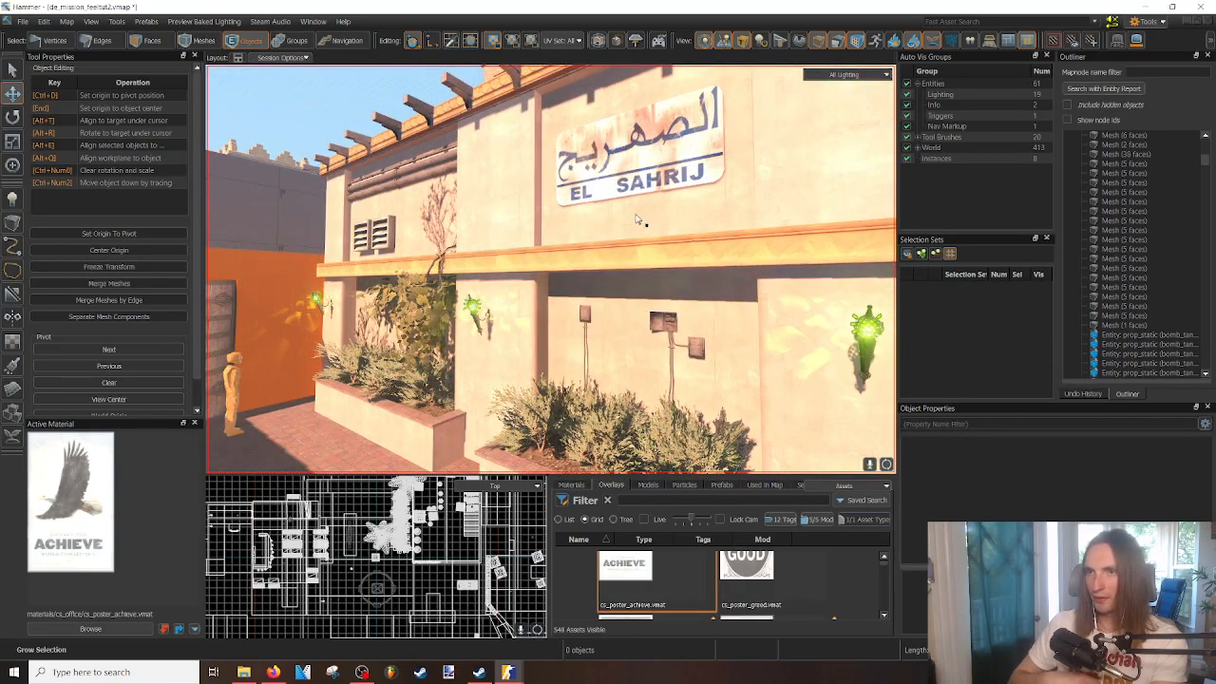
key("w")
key("2")
left_click(532, 202)
key("w")
mouse_move(532, 201)
right_mouse_down()
mouse_move(551, 269)
mouse_move(540, 217)
right_mouse_up()
key("a")
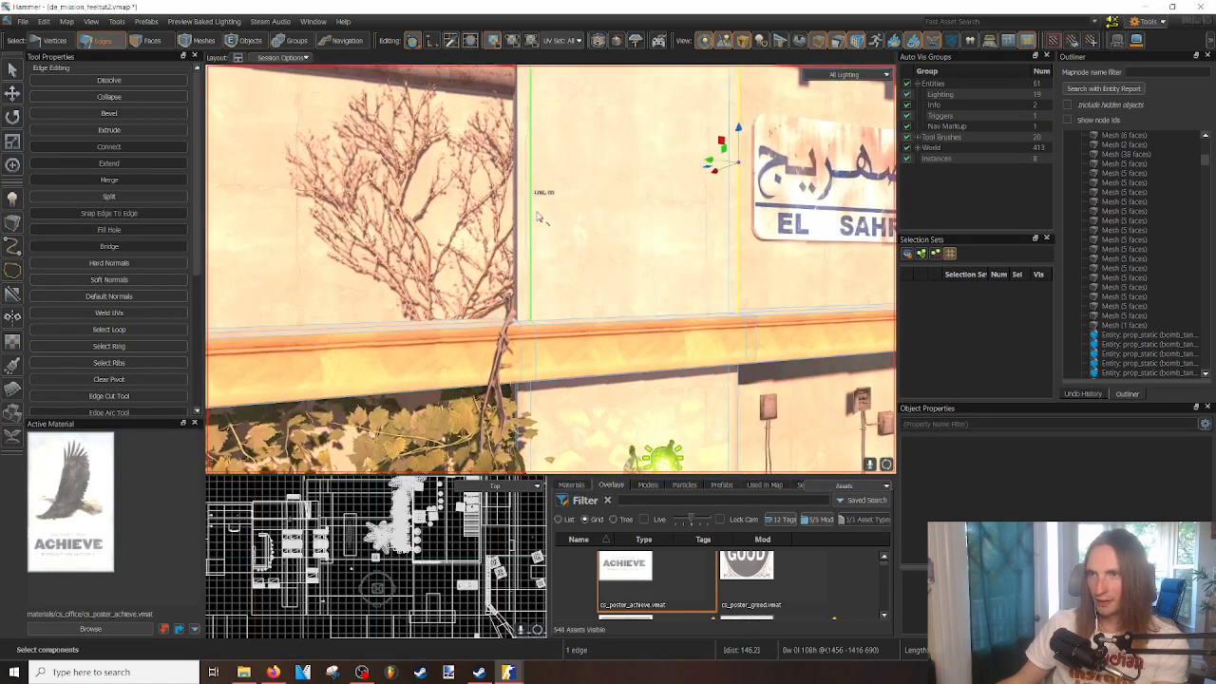
left_click(519, 247, "ctrl")
left_click(124, 280)
- Apply soft normals to the vertical edge of the upper pilaster between the sign and the building corner
right_click_drag(682, 311, 492, 293)
key("a")
left_click(493, 264)
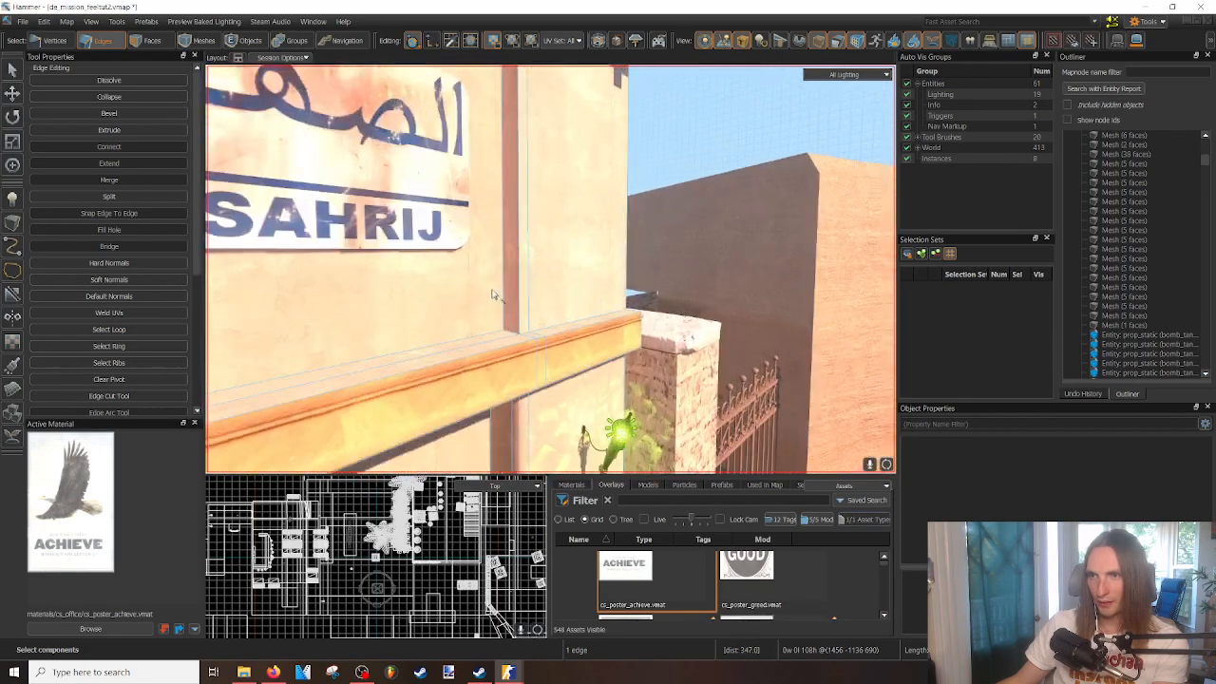
left_click(109, 280)
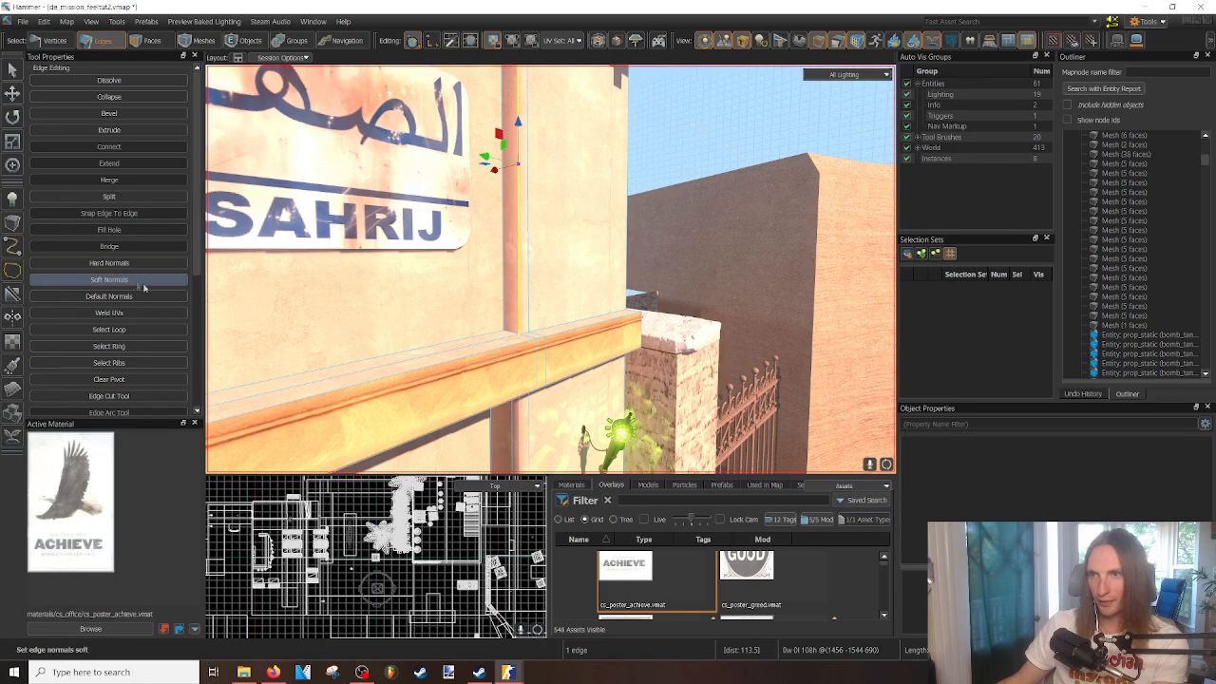
right_click_drag(632, 342, 665, 339)
left_click(643, 346)
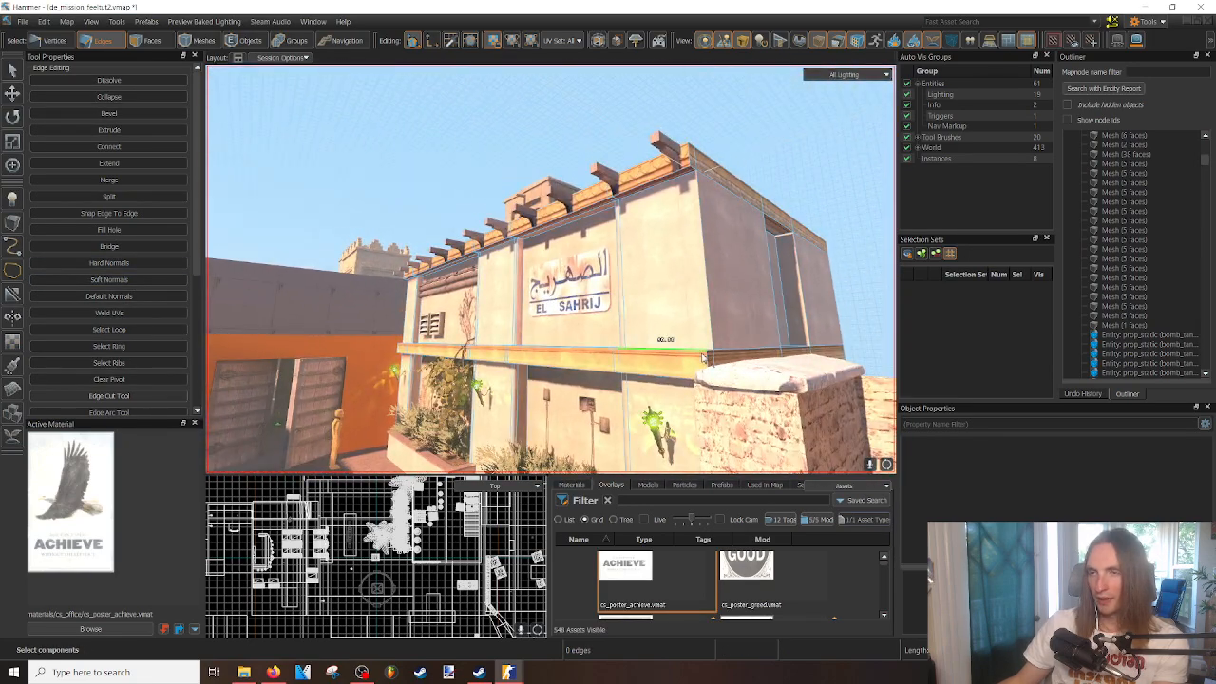
key("s")
key("d")
key("a")
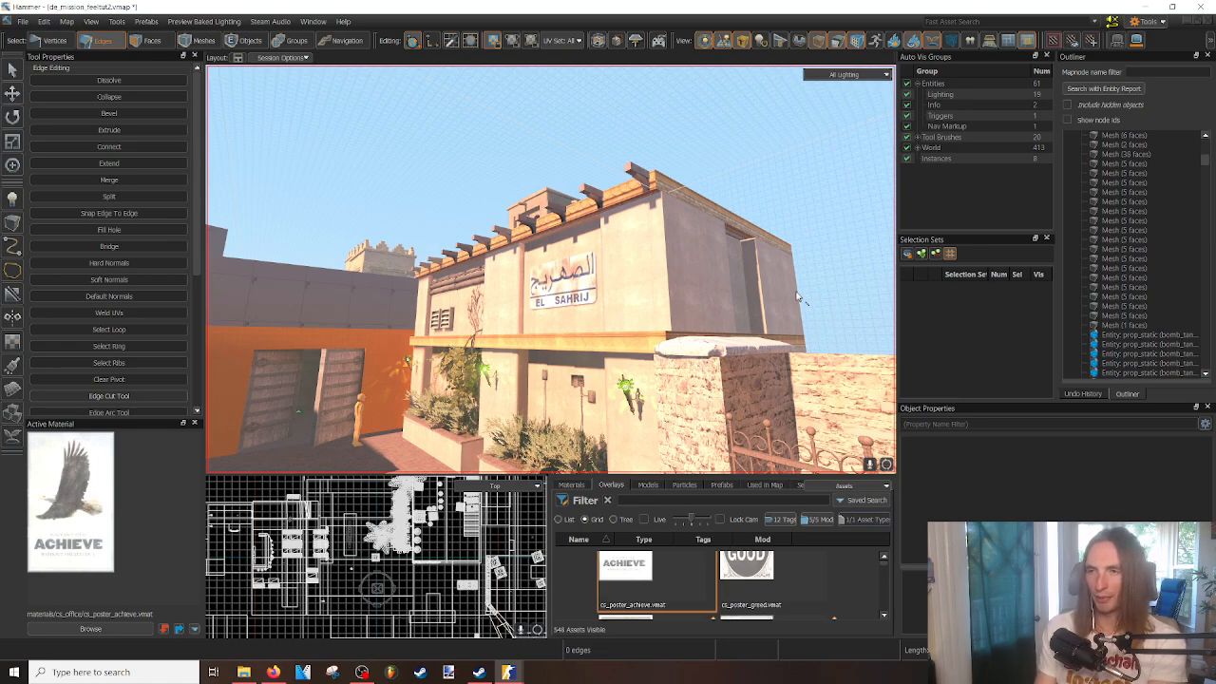
key("w")
mouse_move(799, 297)
right_mouse_down()
mouse_move(819, 310)
mouse_move(798, 319)
right_mouse_up()
key("s")
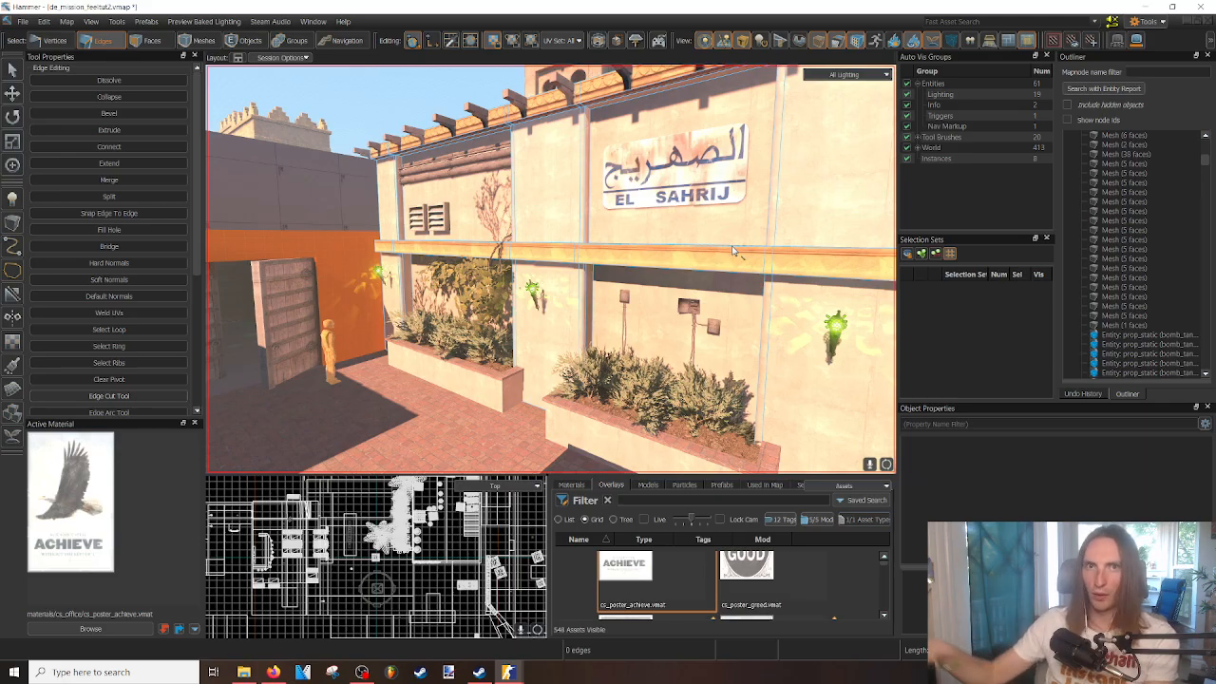
mouse_move(733, 251)
right_mouse_down()
mouse_move(779, 249)
mouse_move(731, 254)
right_mouse_up()
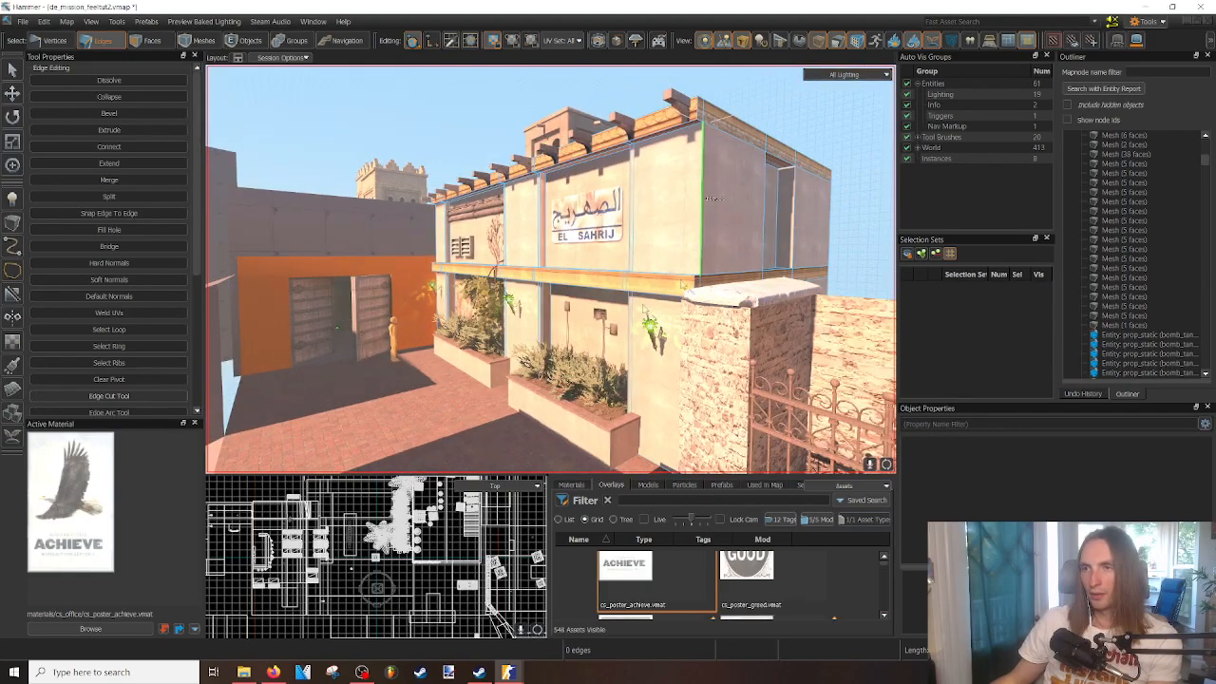